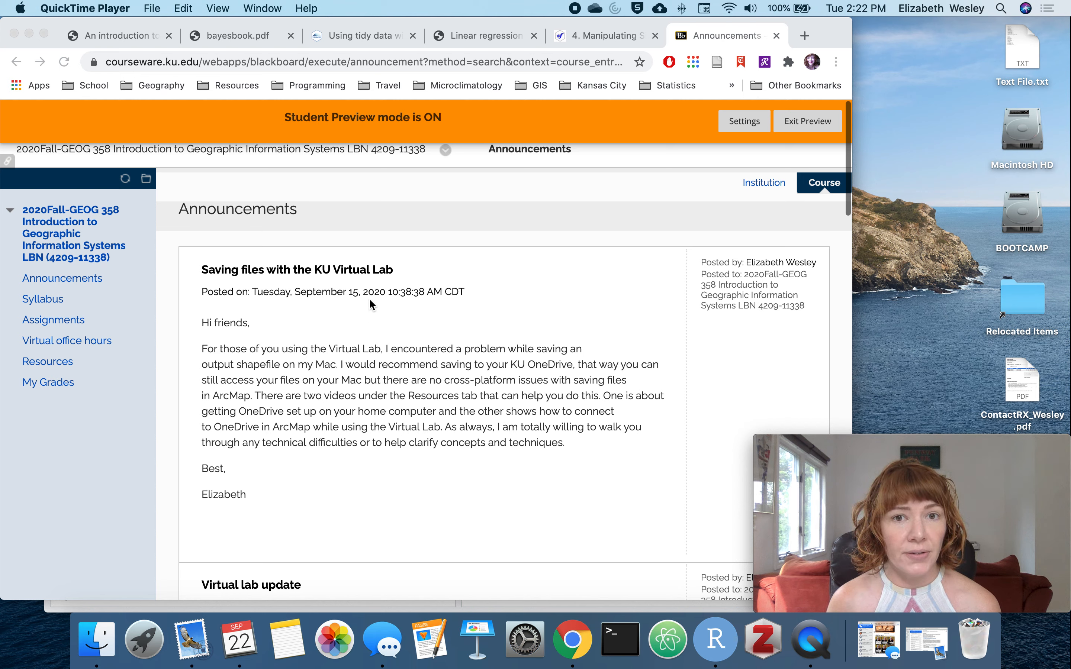
Go to the course Assignments and open the Lab 4: Georeferencing & Digitization assignment
{"action": "left_click", "coordinate": [53, 321]}
{"action": "left_click", "coordinate": [53, 321]}
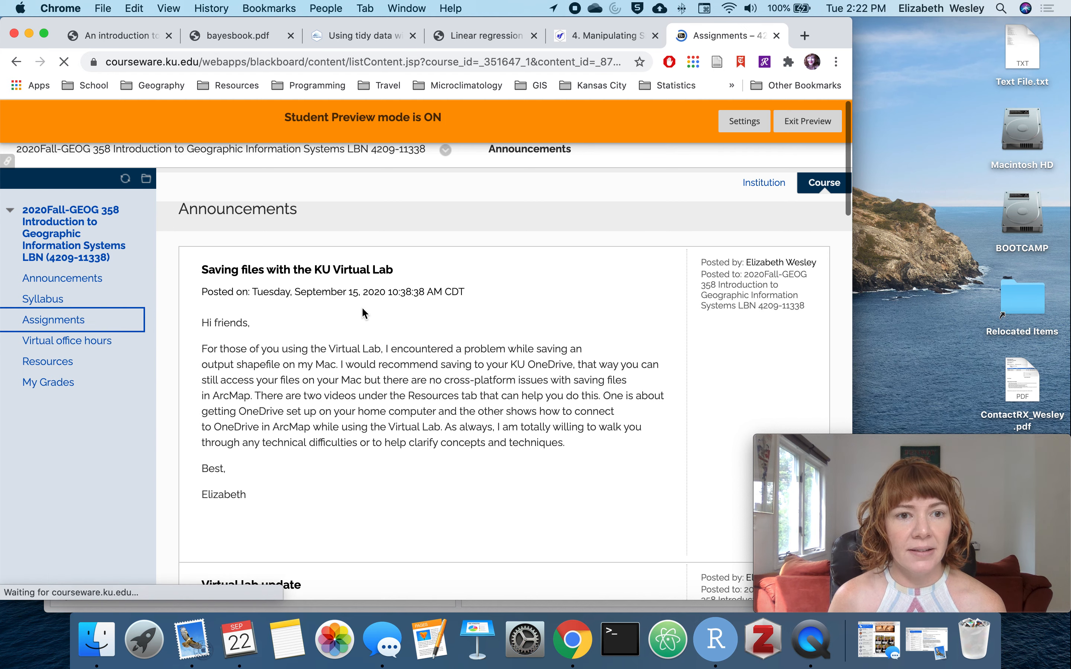
{"action": "scroll", "coordinate": [384, 318], "scroll_direction": "down", "scroll_amount": 3}
{"action": "left_click", "coordinate": [356, 521]}
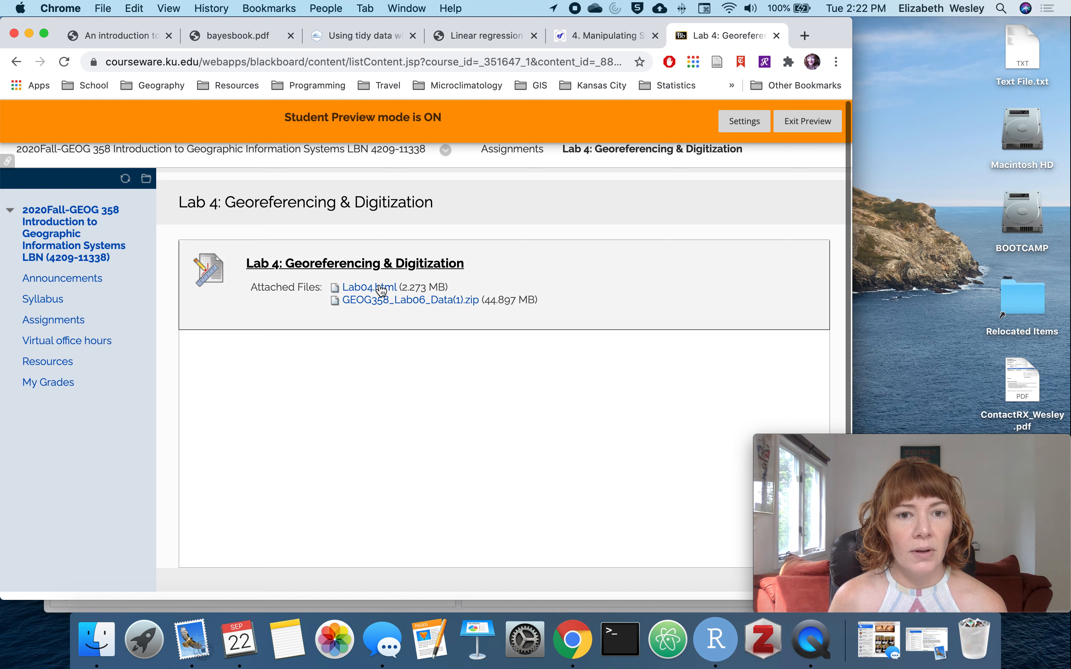
Open the Lab04.html instructions in a new tab, then start downloading the lab data zip
{"action": "left_click", "coordinate": [371, 288]}
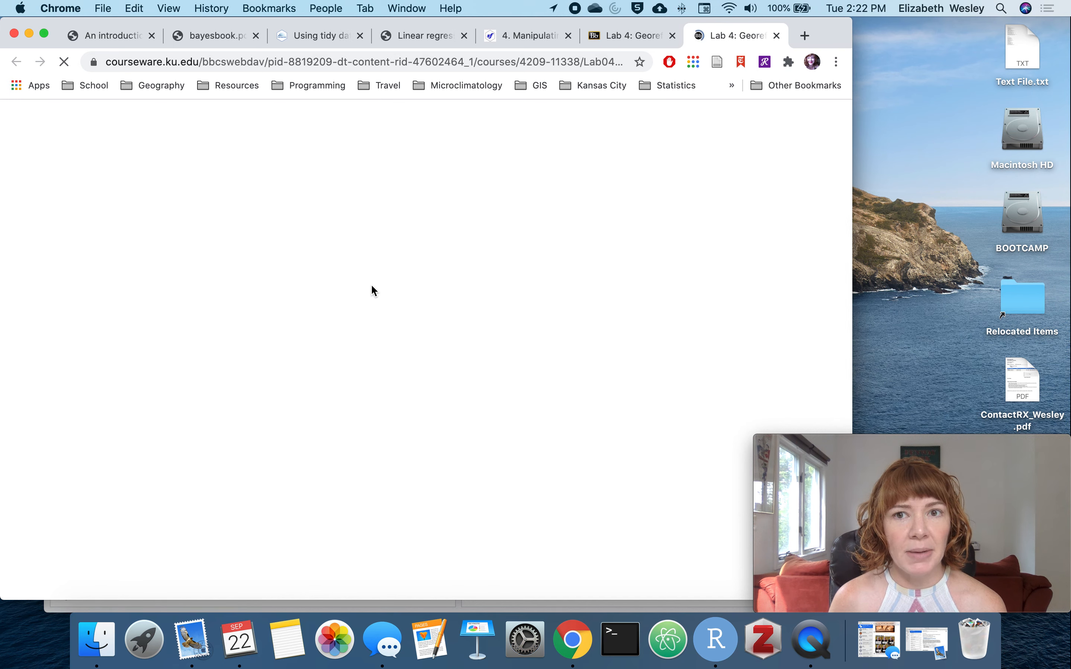
{"action": "left_click", "coordinate": [613, 35]}
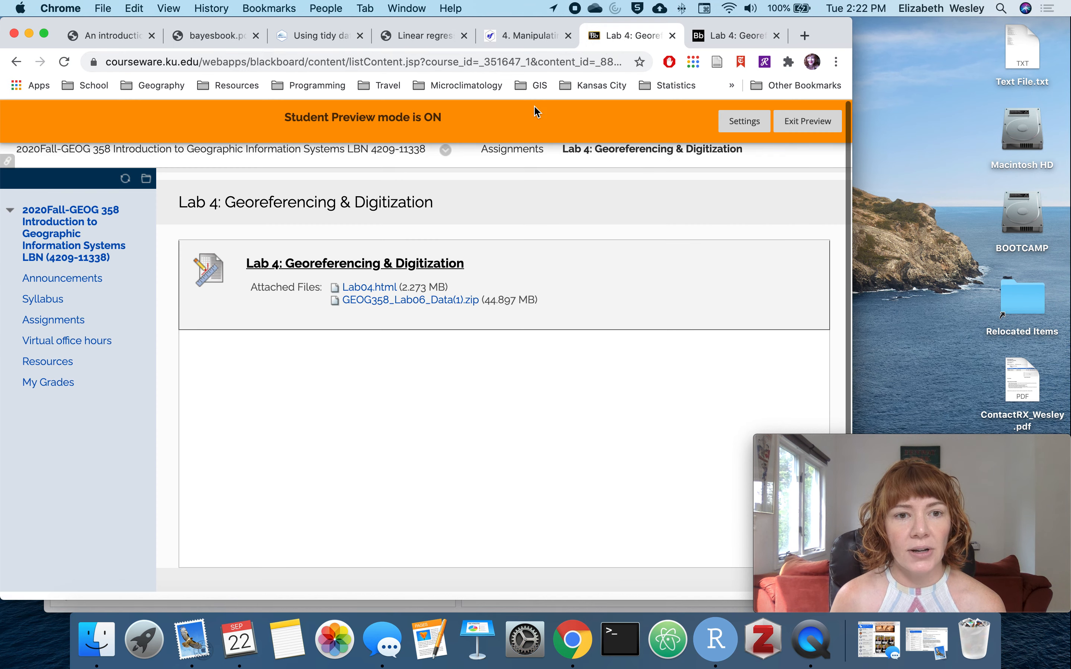
{"action": "left_click", "coordinate": [424, 303]}
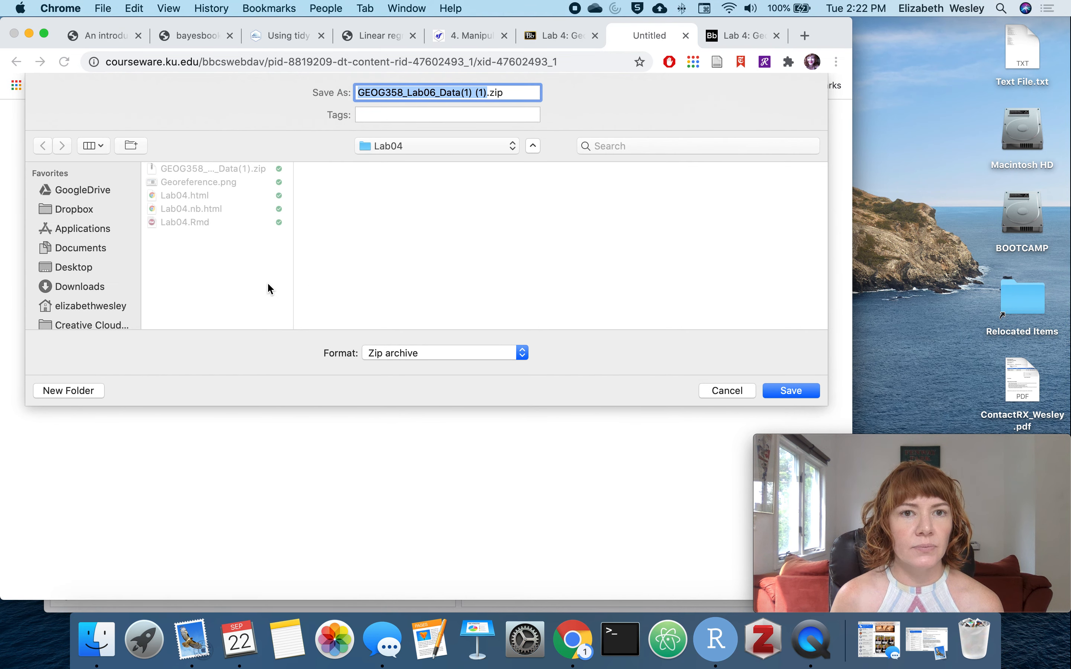
Save GEOG358_Lab06_Data(1).zip into the OneDrive GEOG358_F2020 folder
{"action": "scroll", "coordinate": [102, 227], "scroll_direction": "down", "scroll_amount": 5}
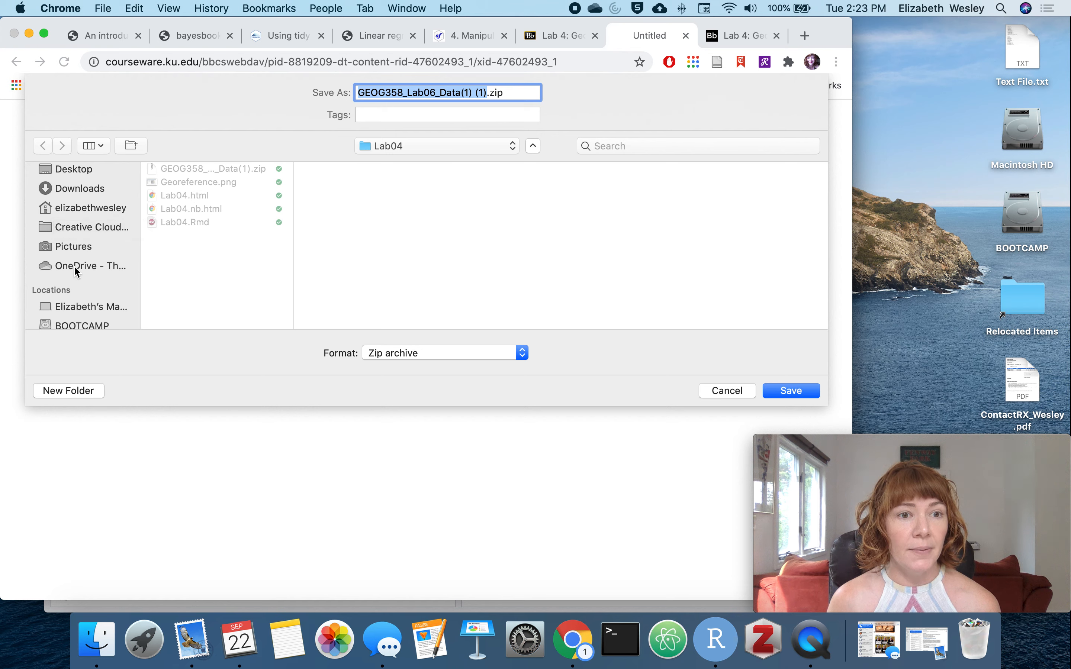
{"action": "scroll", "coordinate": [109, 261], "scroll_direction": "up", "scroll_amount": 2}
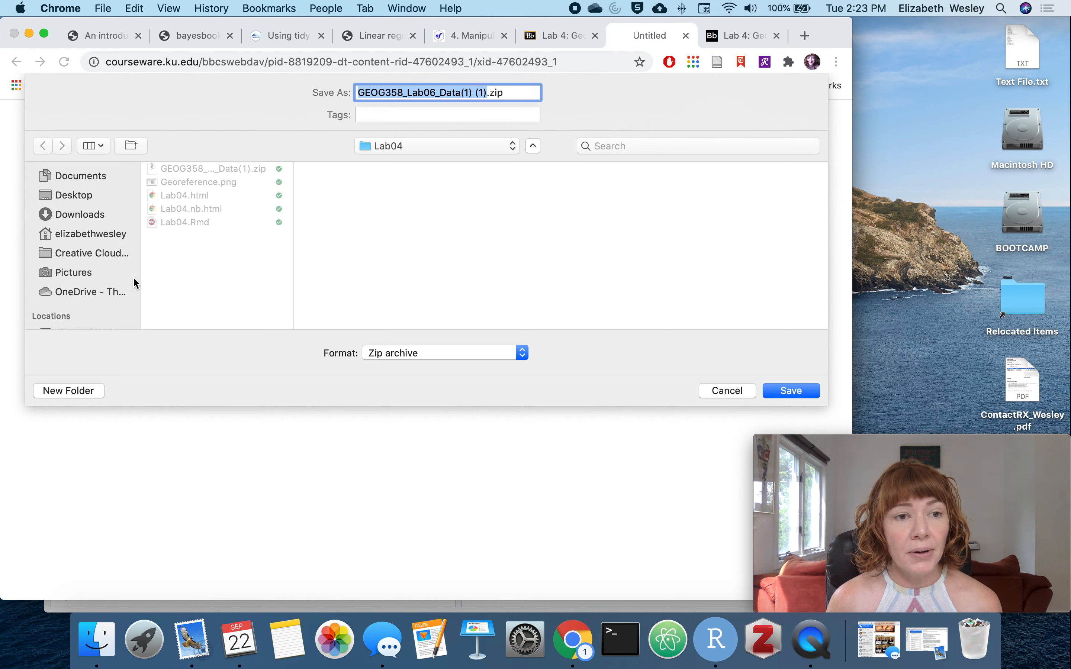
{"action": "scroll", "coordinate": [102, 284], "scroll_direction": "up", "scroll_amount": 3}
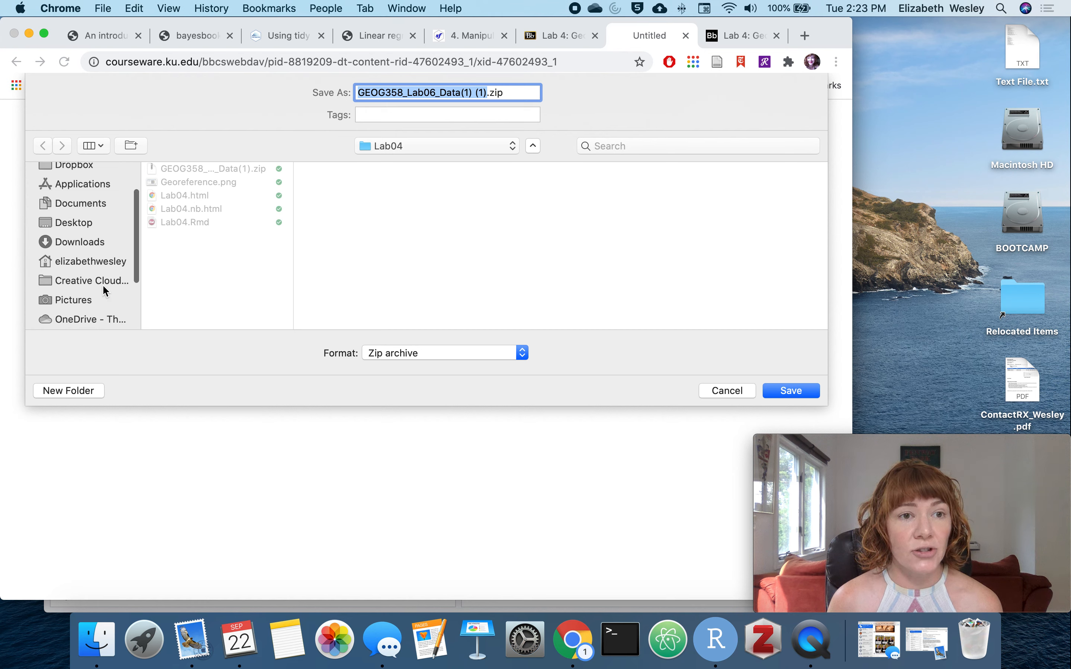
{"action": "scroll", "coordinate": [103, 284], "scroll_direction": "down", "scroll_amount": 5}
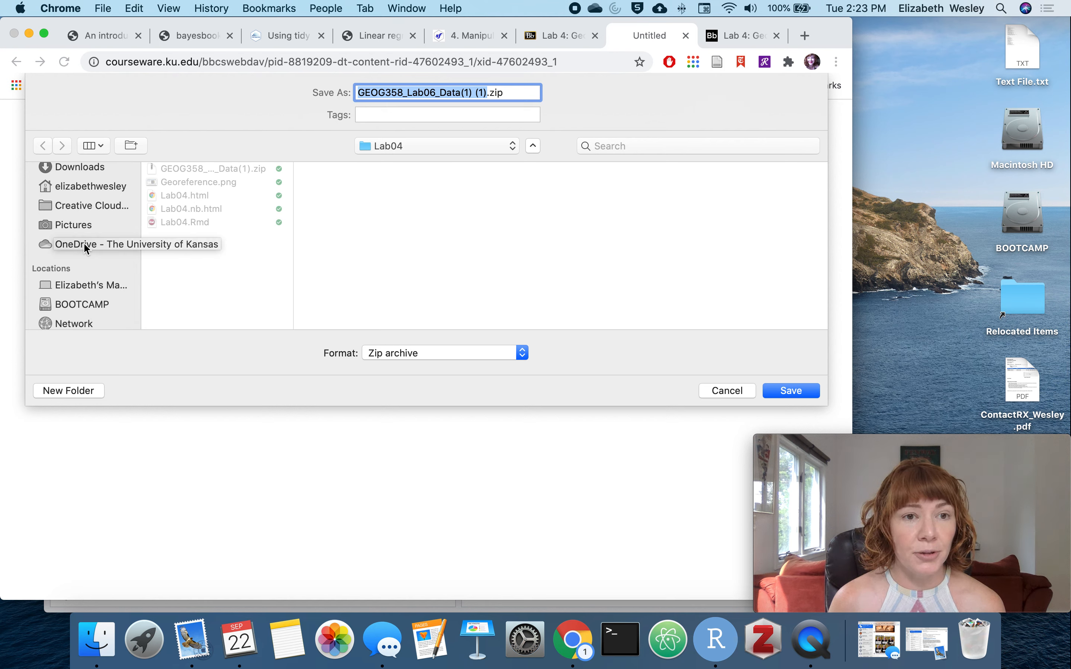
{"action": "left_click", "coordinate": [83, 243]}
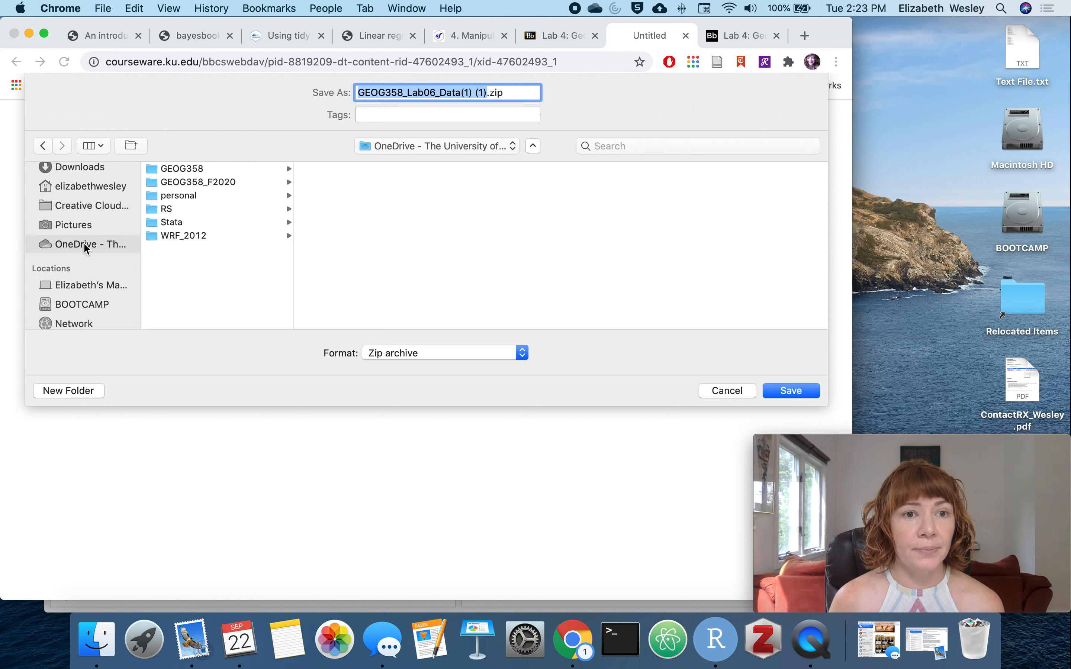
{"action": "left_click", "coordinate": [212, 183]}
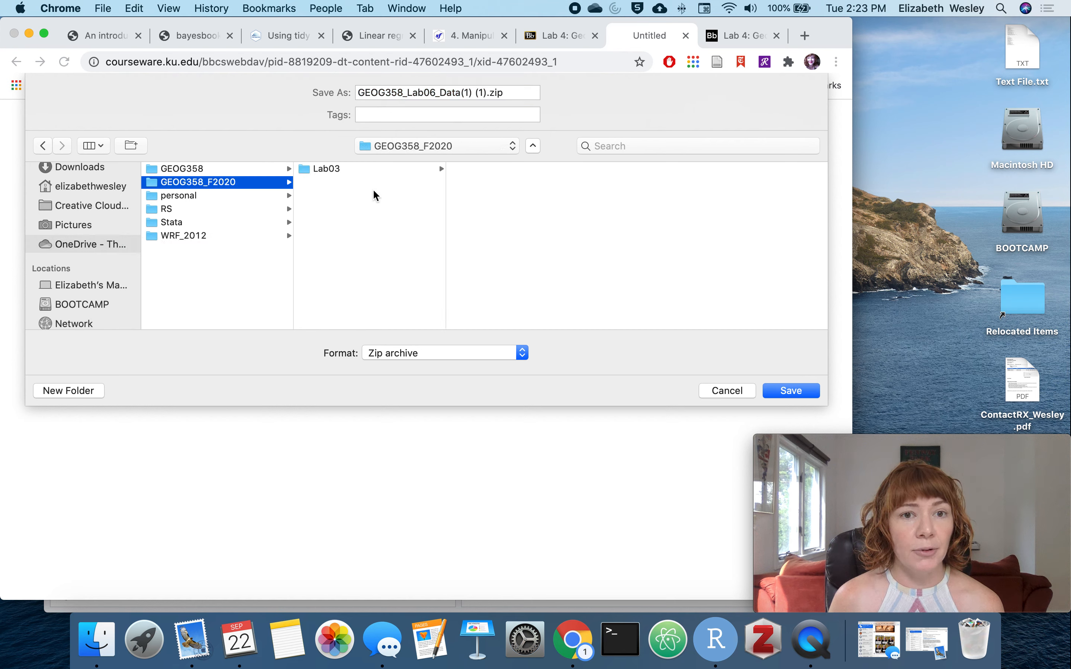
{"action": "left_click", "coordinate": [791, 392]}
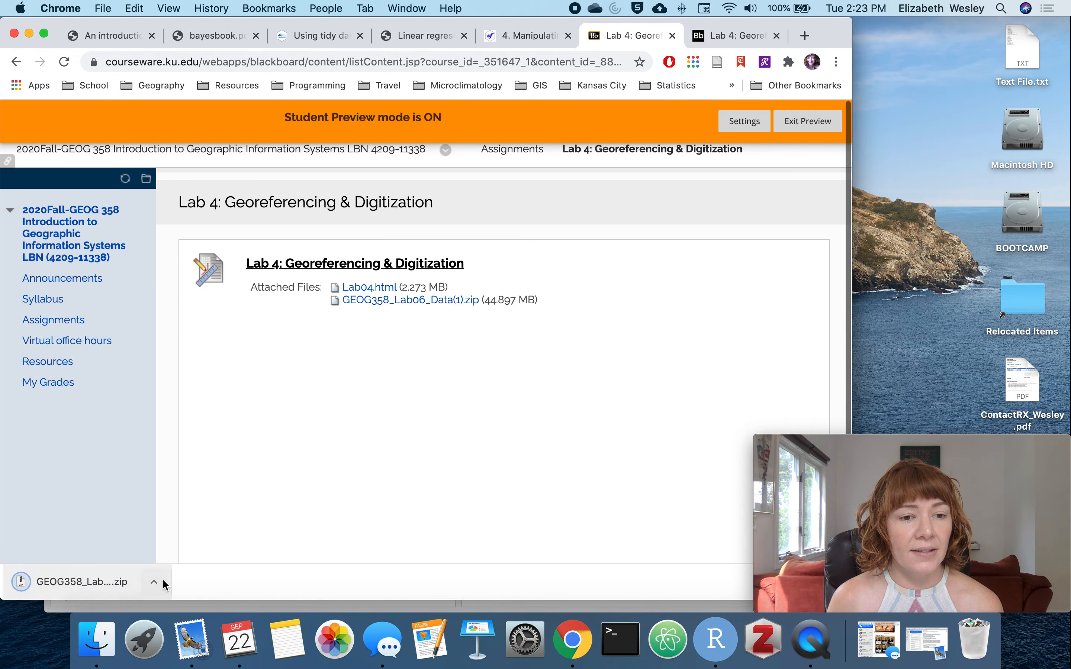
Show the downloaded zip in Finder and rename it to Lab04.zip
{"action": "left_click", "coordinate": [151, 581]}
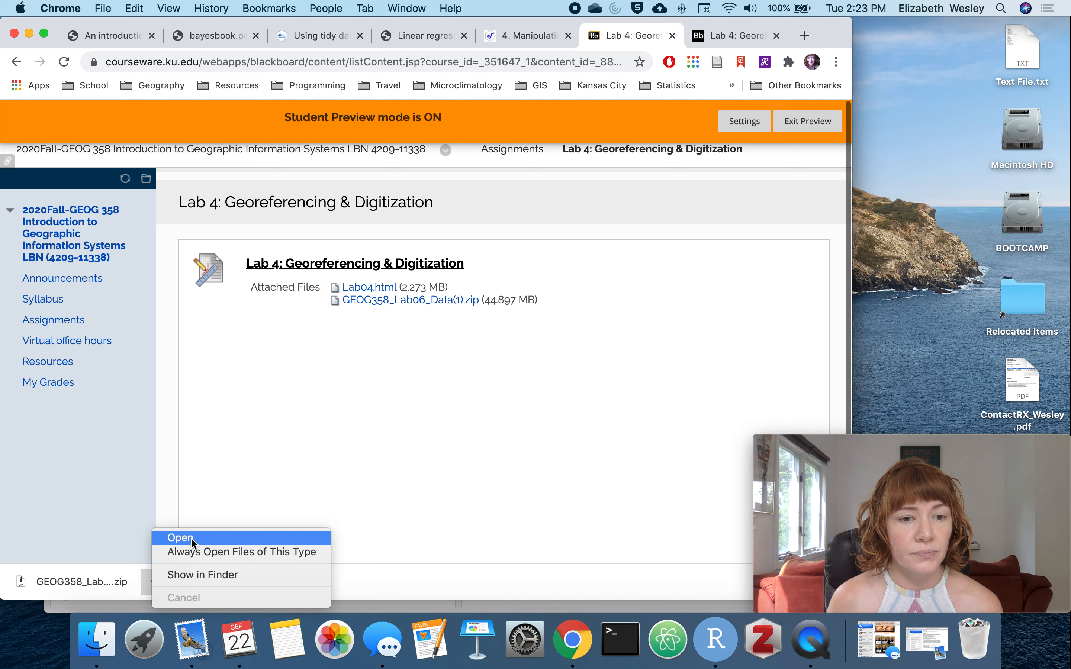
{"action": "left_click", "coordinate": [194, 575]}
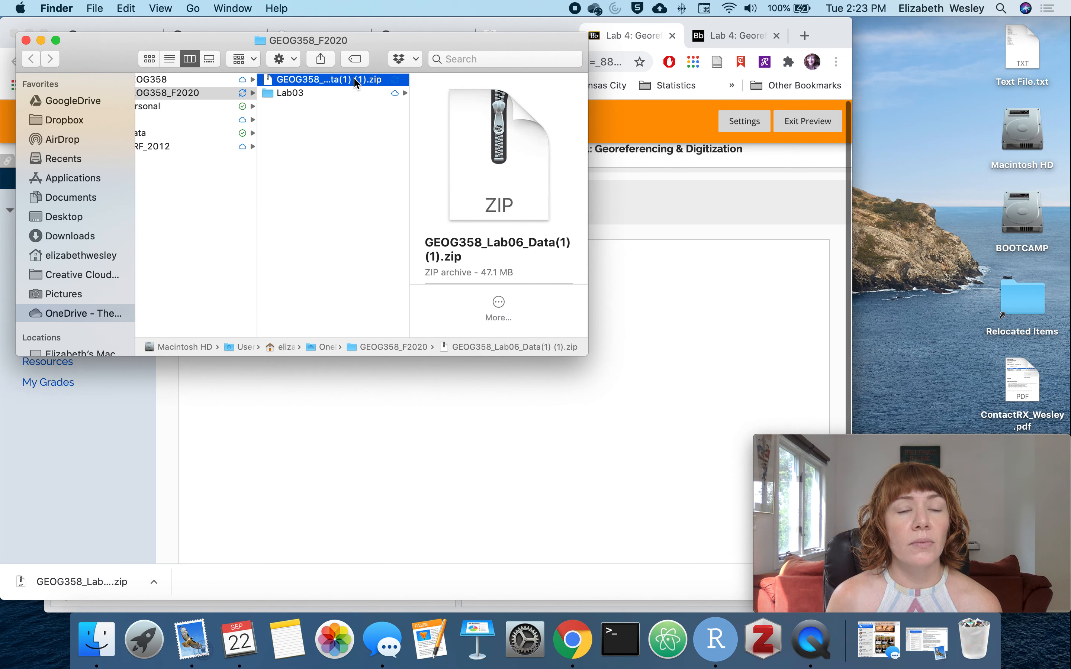
{"action": "left_click", "coordinate": [354, 81]}
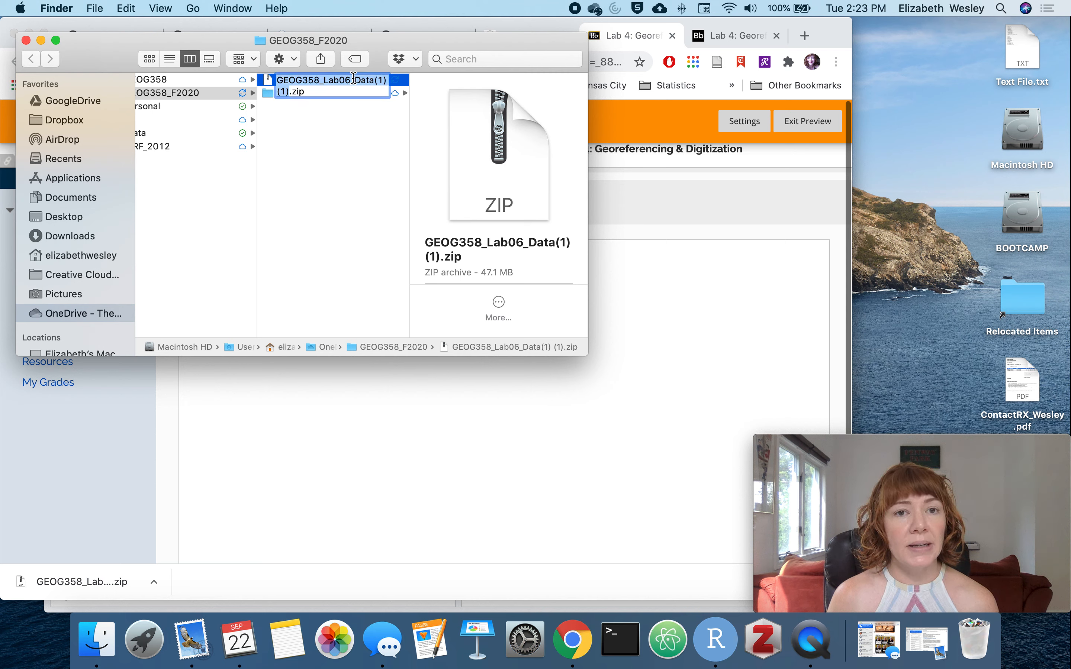
{"action": "type", "text": "Lab04"}
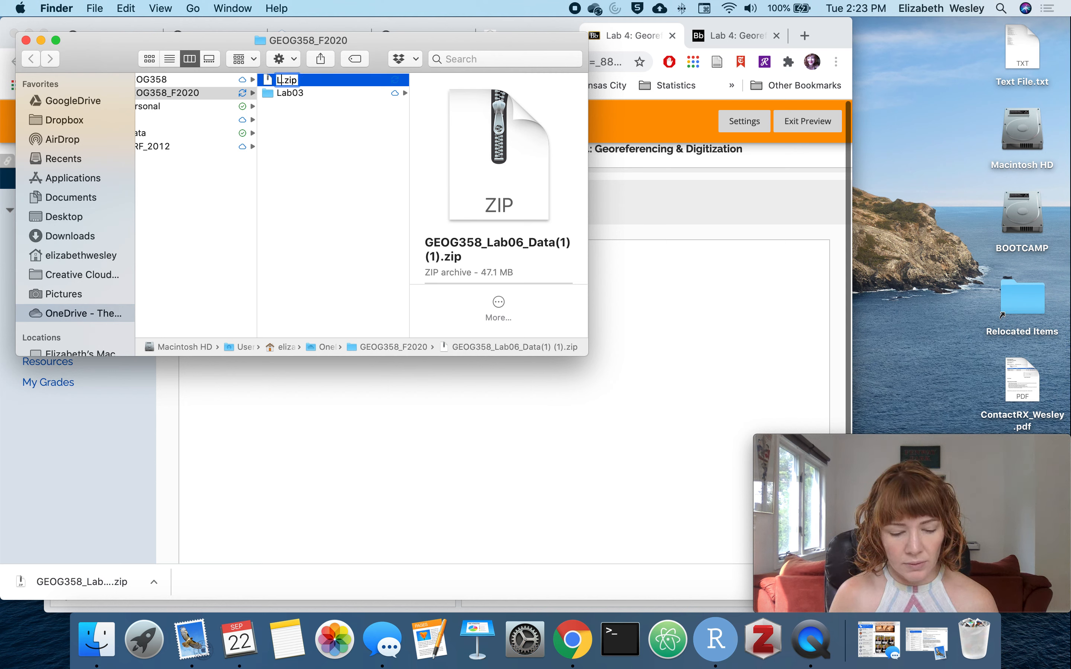
{"action": "key", "text": "Return"}
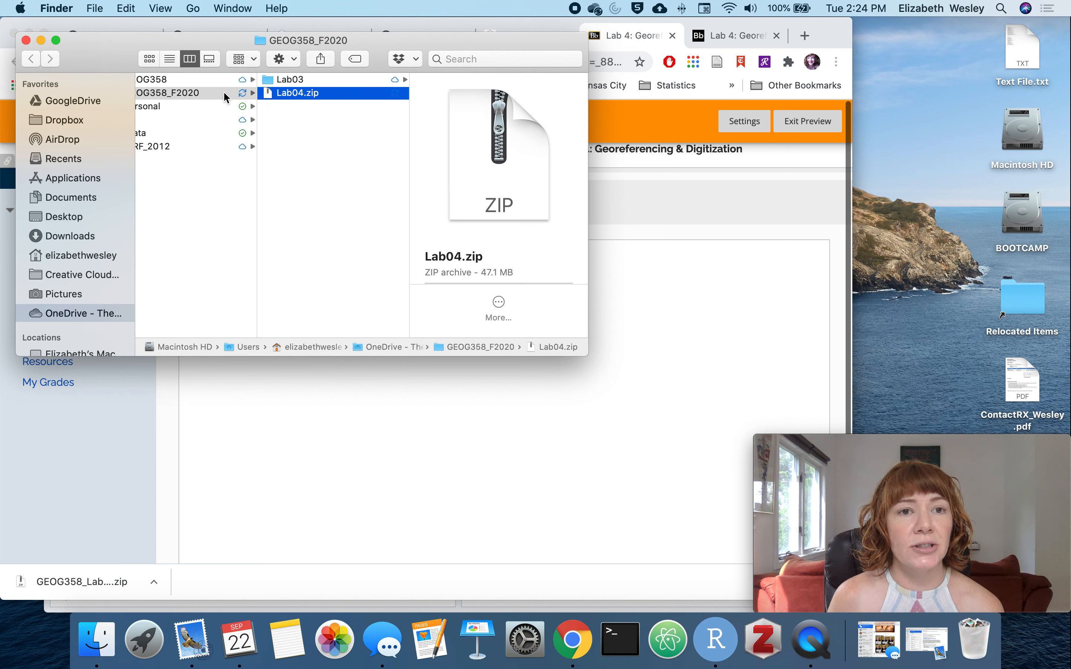
Create a new folder named Lab04 in GEOG358_F2020 beside Lab04.zip
{"action": "left_click", "coordinate": [294, 57]}
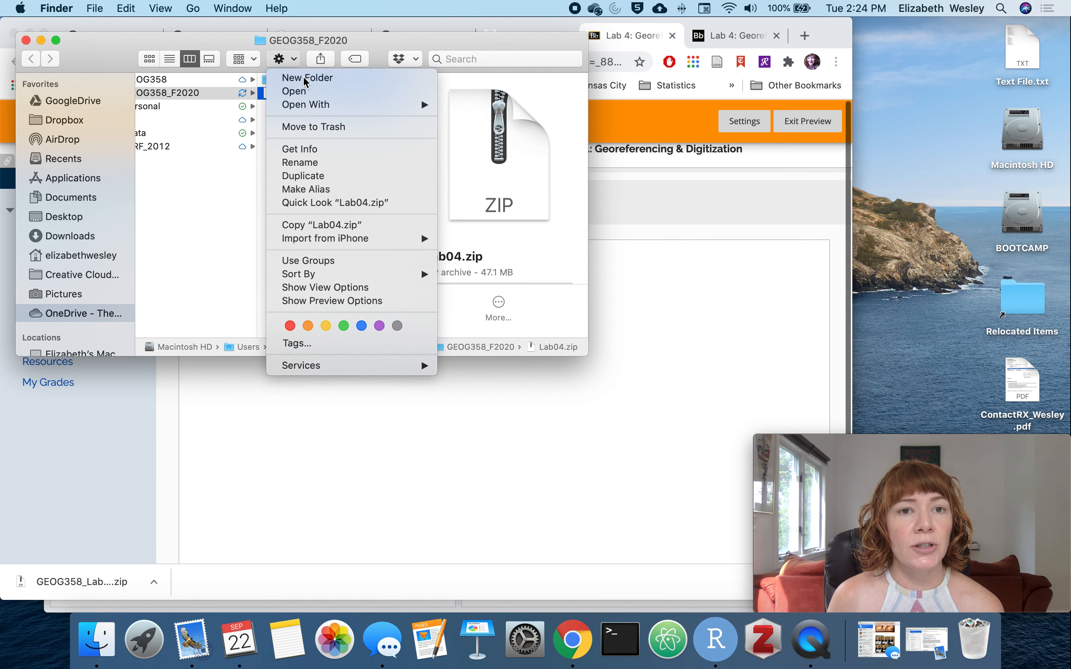
{"action": "left_click", "coordinate": [306, 78]}
{"action": "type", "text": "Lab04"}
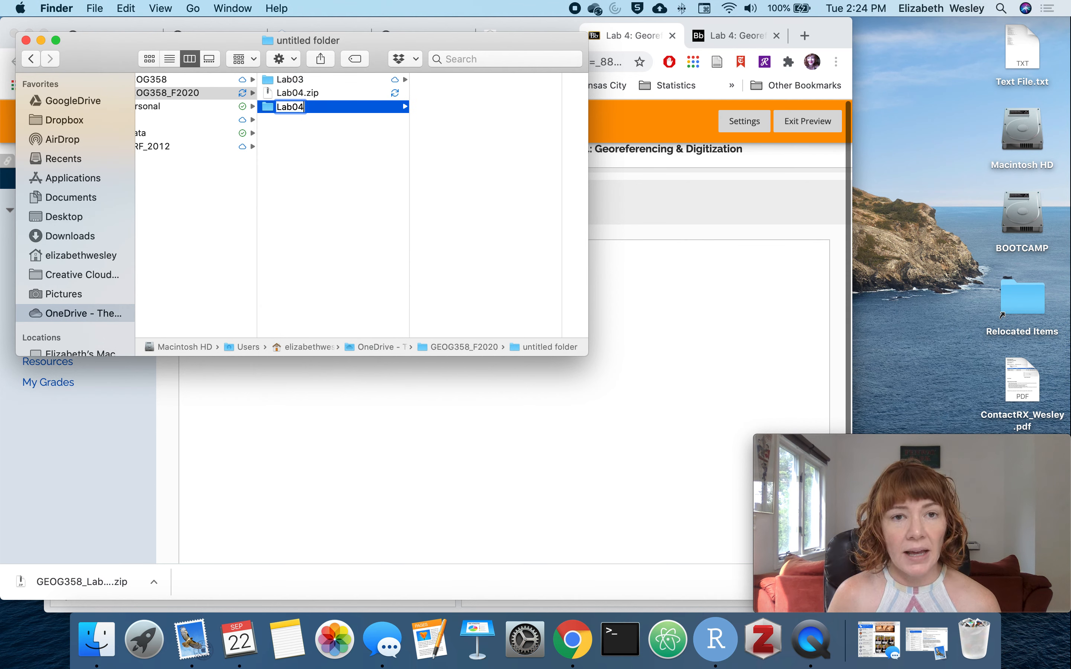
{"action": "key", "text": "Return"}
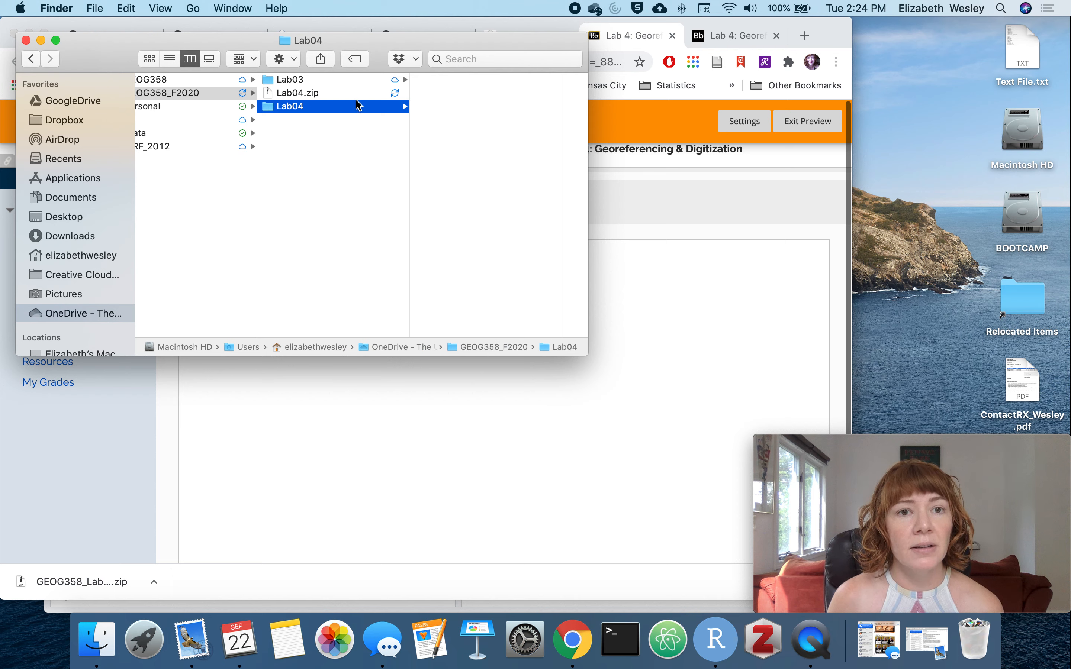
{"action": "left_click", "coordinate": [330, 94]}
{"action": "left_click", "coordinate": [331, 110], "text": "shift"}
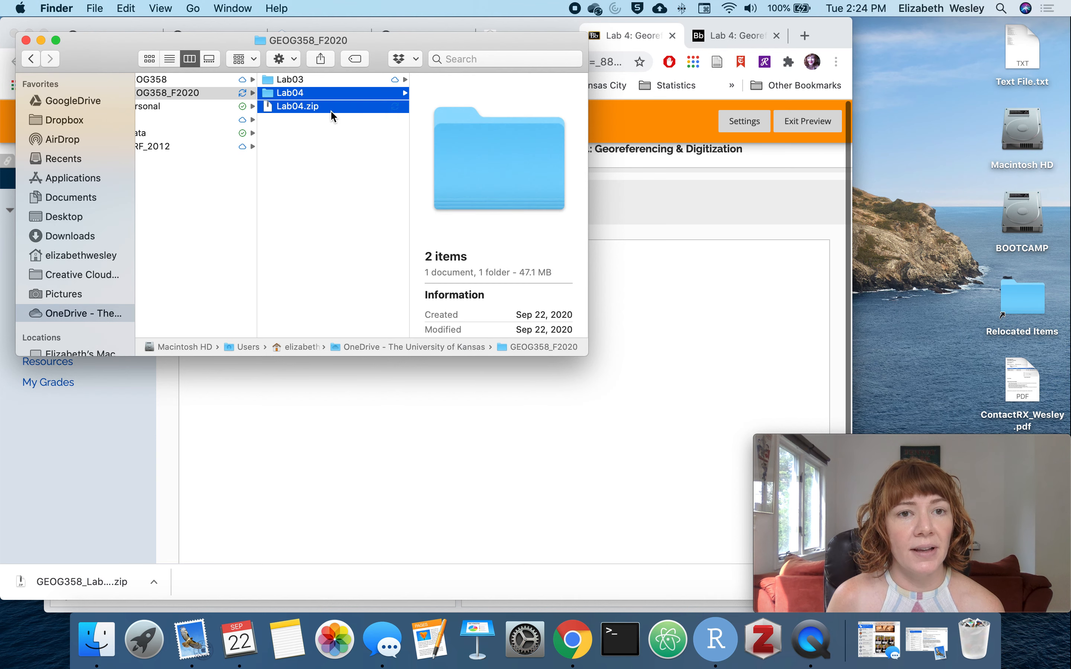
{"action": "left_click", "coordinate": [305, 141]}
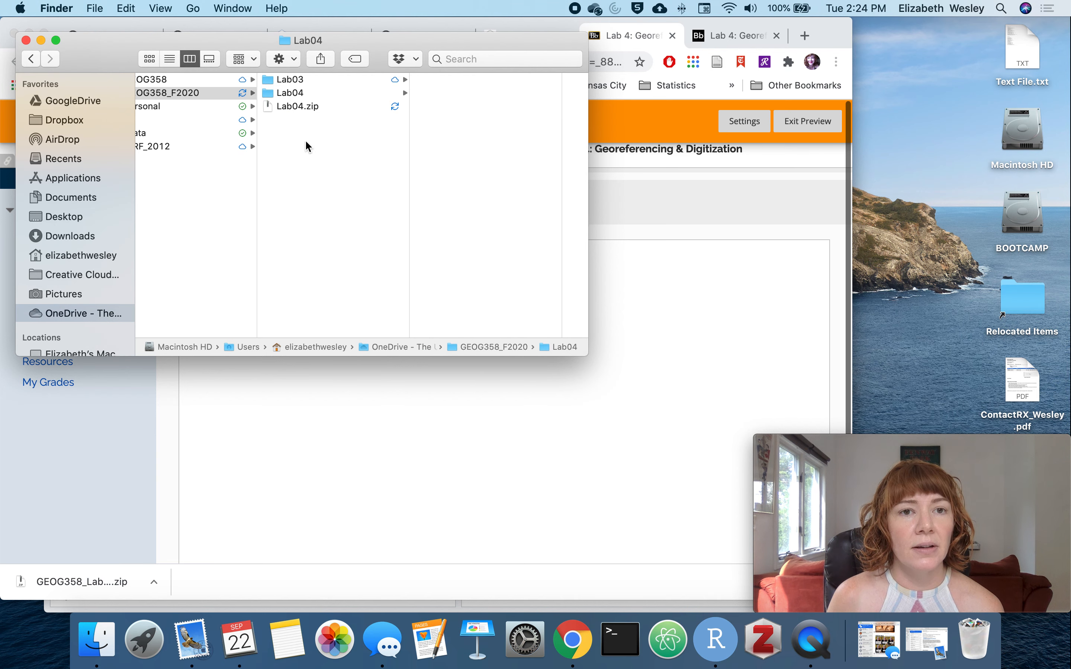
{"action": "left_click", "coordinate": [359, 95]}
{"action": "left_click_drag", "start_coordinate": [364, 103], "coordinate": [339, 100]}
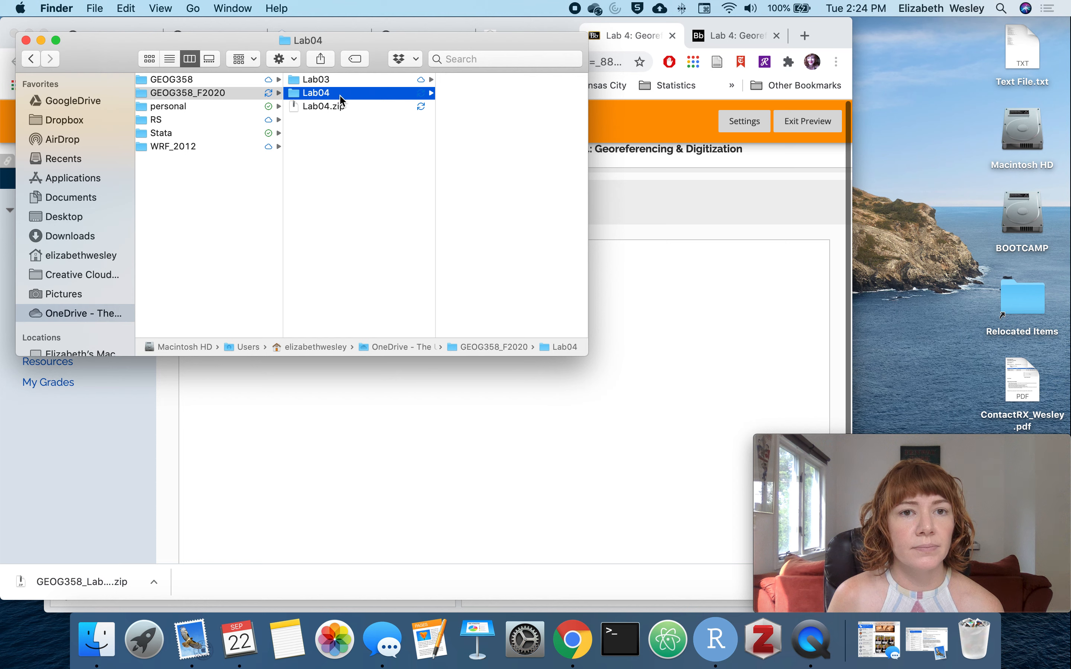
Move Lab04.zip into the Lab04 folder and open that folder
{"action": "left_click", "coordinate": [335, 107]}
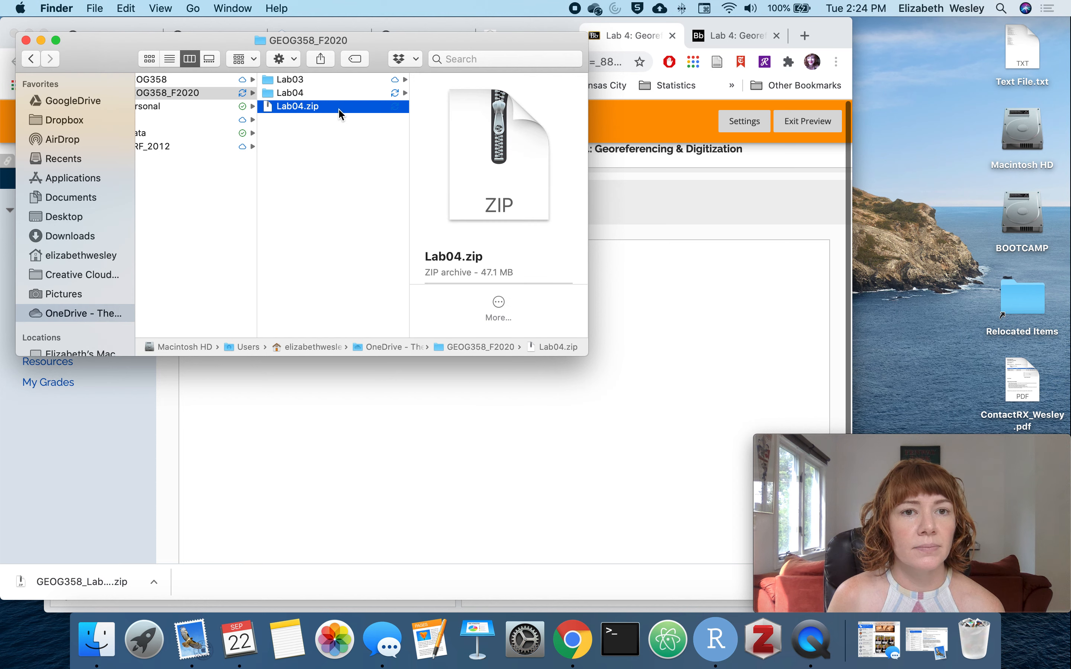
{"action": "left_click_drag", "start_coordinate": [337, 107], "coordinate": [322, 94]}
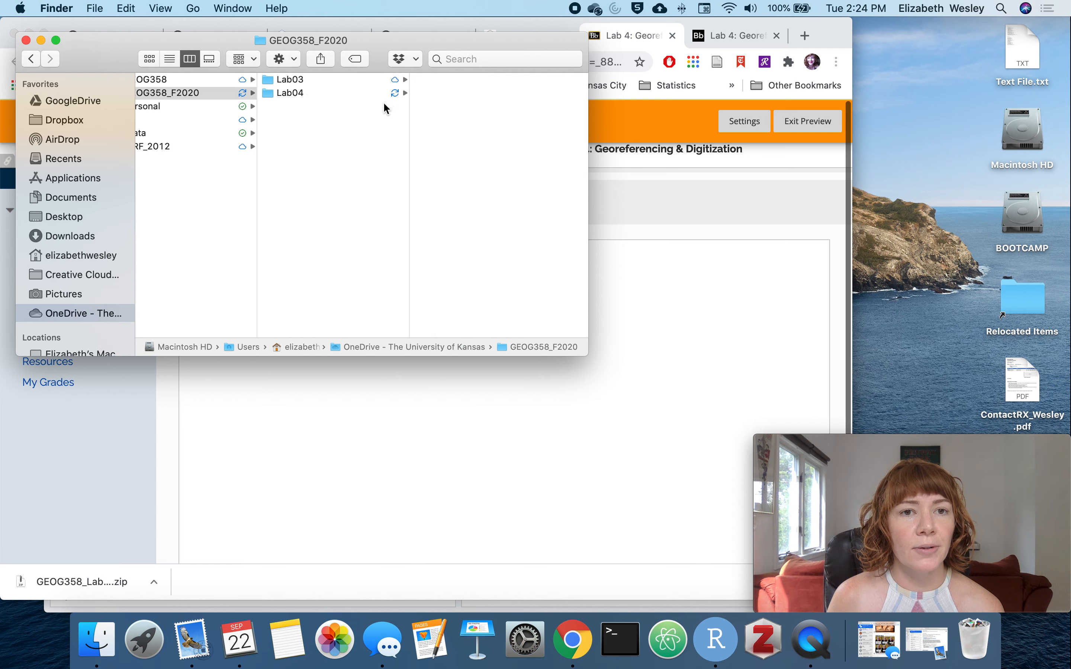
{"action": "left_click", "coordinate": [371, 93]}
Unzip Lab04.zip to produce GEOG358_Lab06_Data, then return to the Lab 4 page in Chrome
{"action": "left_click", "coordinate": [472, 79]}
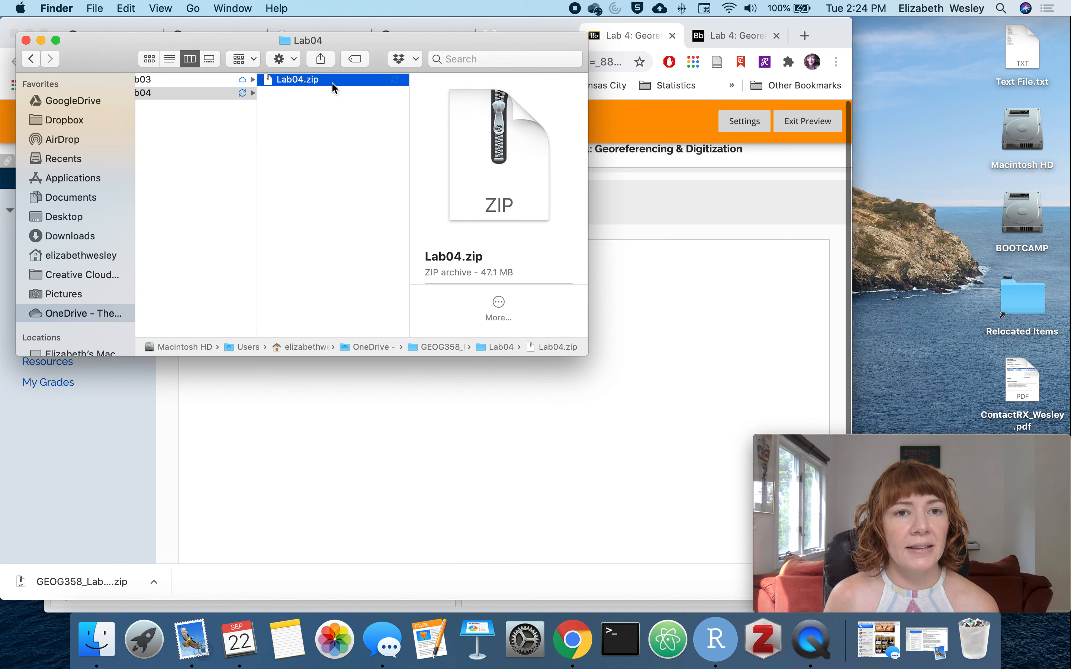
{"action": "right_click", "coordinate": [332, 81]}
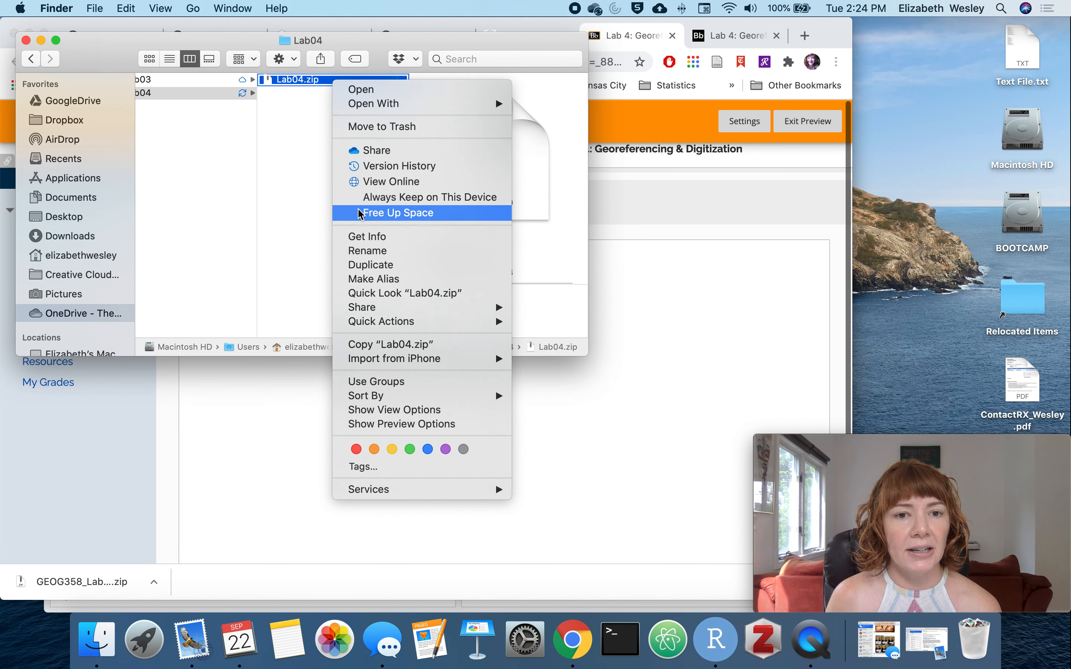
{"action": "left_click", "coordinate": [309, 178]}
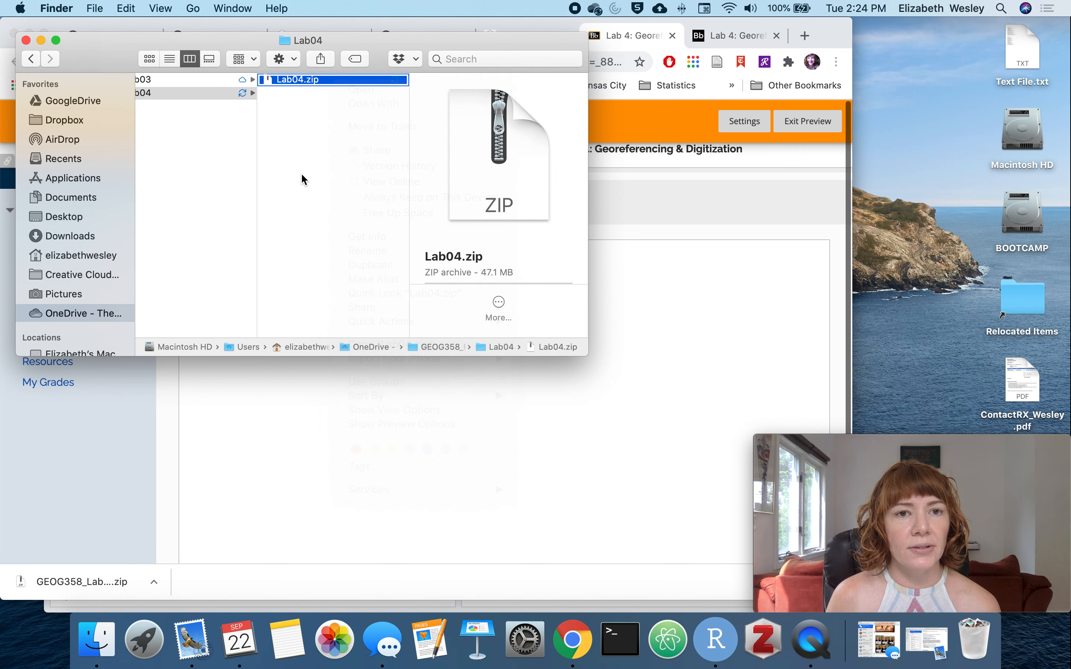
{"action": "double_click", "coordinate": [312, 82]}
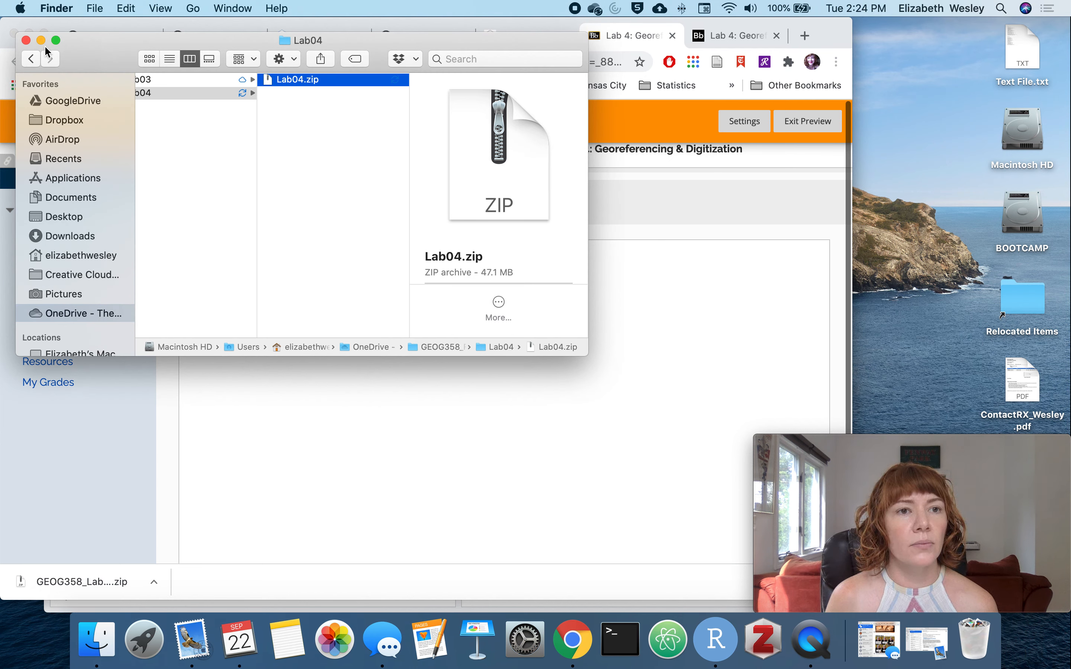
{"action": "left_click", "coordinate": [688, 283]}
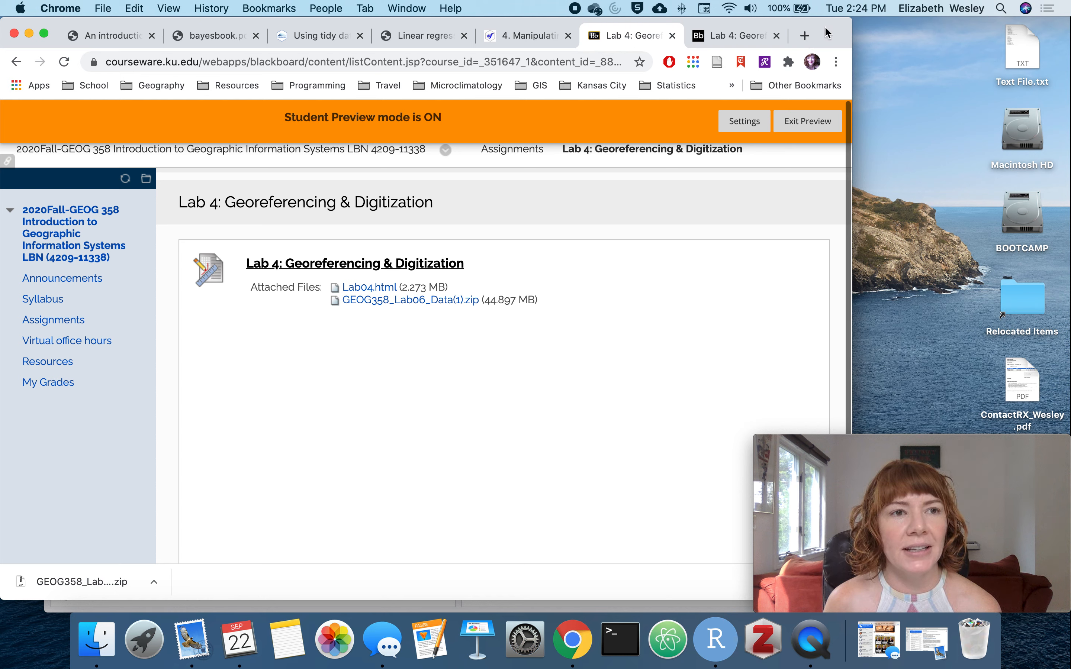
Go to virtuallab.ku.edu in a new tab and log on to Citrix StoreFront
{"action": "left_click", "coordinate": [806, 37]}
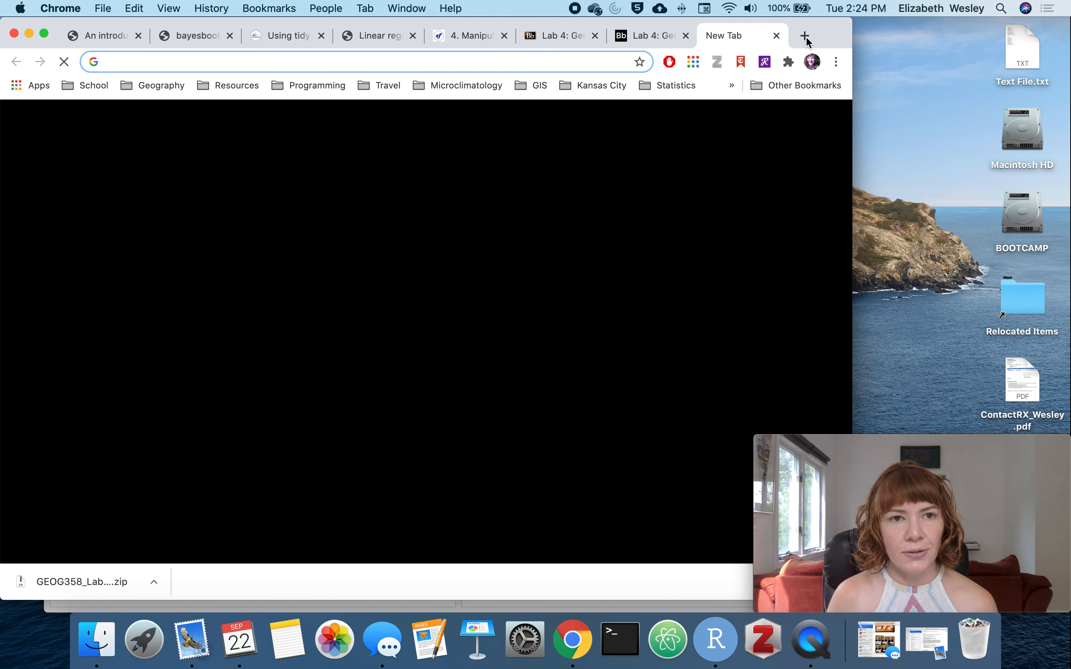
{"action": "type", "text": "virtuallab.ku.edu"}
{"action": "key", "text": "Return"}
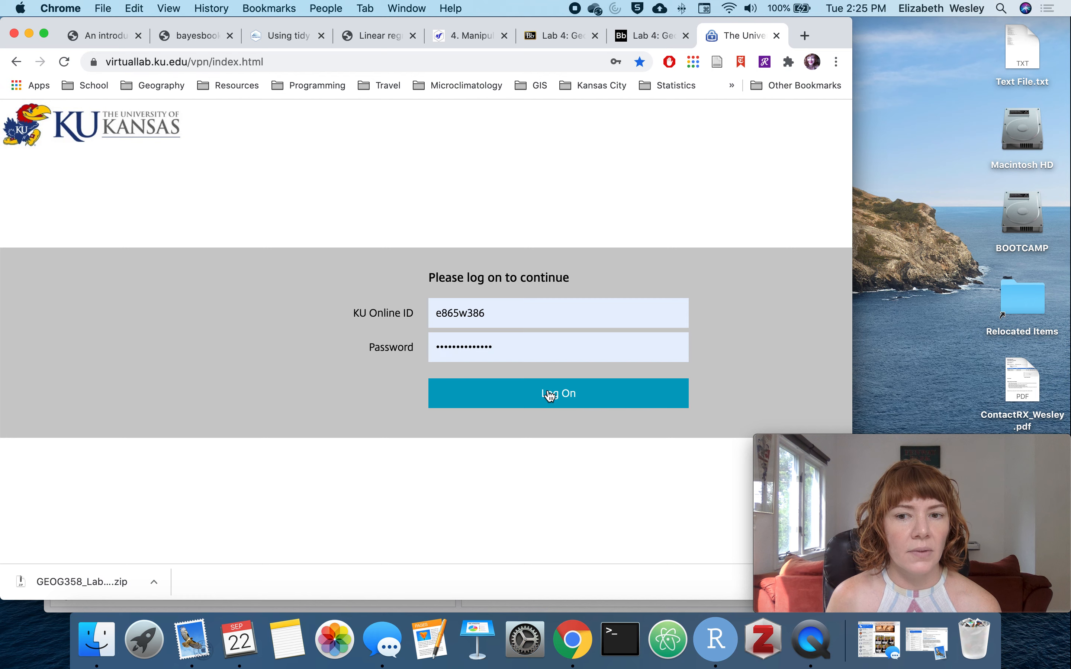
{"action": "left_click", "coordinate": [549, 394]}
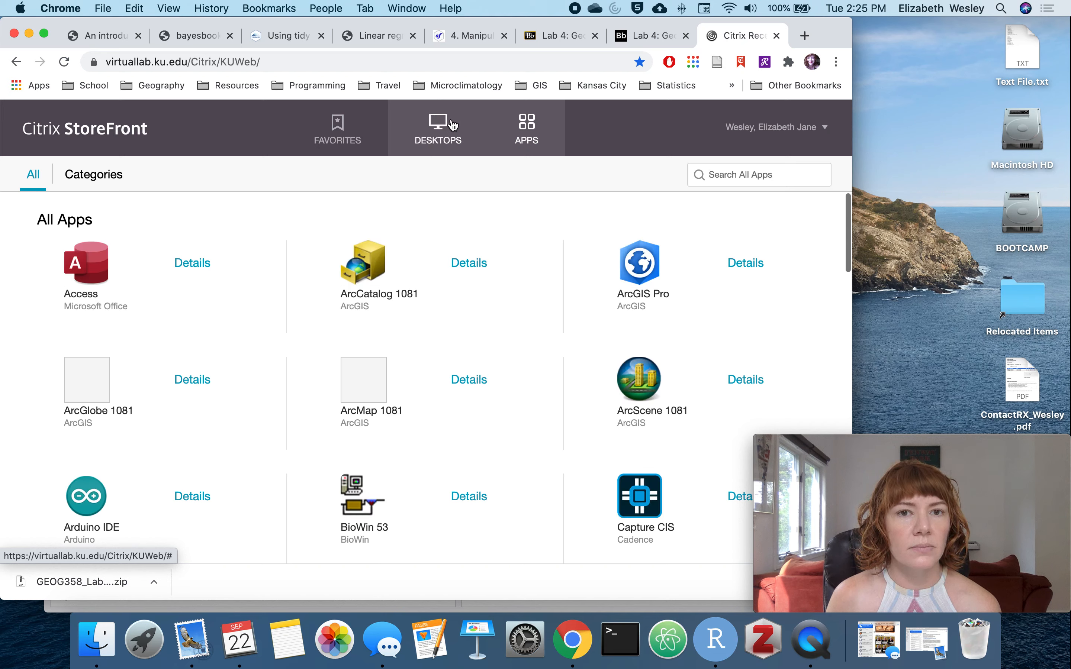
Launch the Lindley 310 Lab desktop from the DESKTOPS list
{"action": "left_click", "coordinate": [452, 125]}
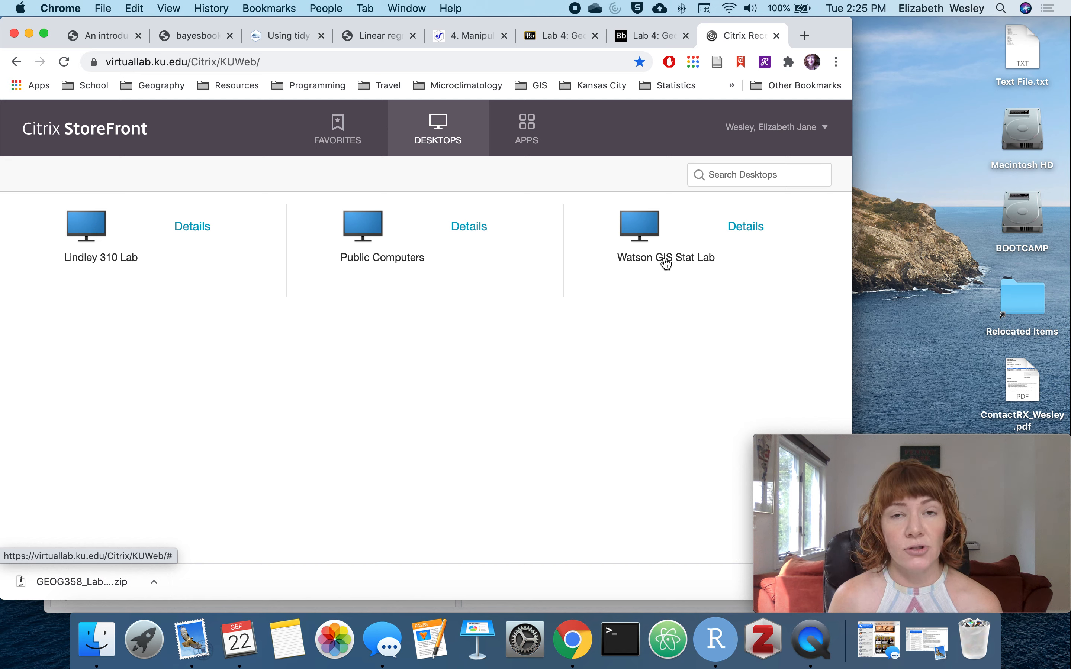
{"action": "left_click", "coordinate": [96, 238]}
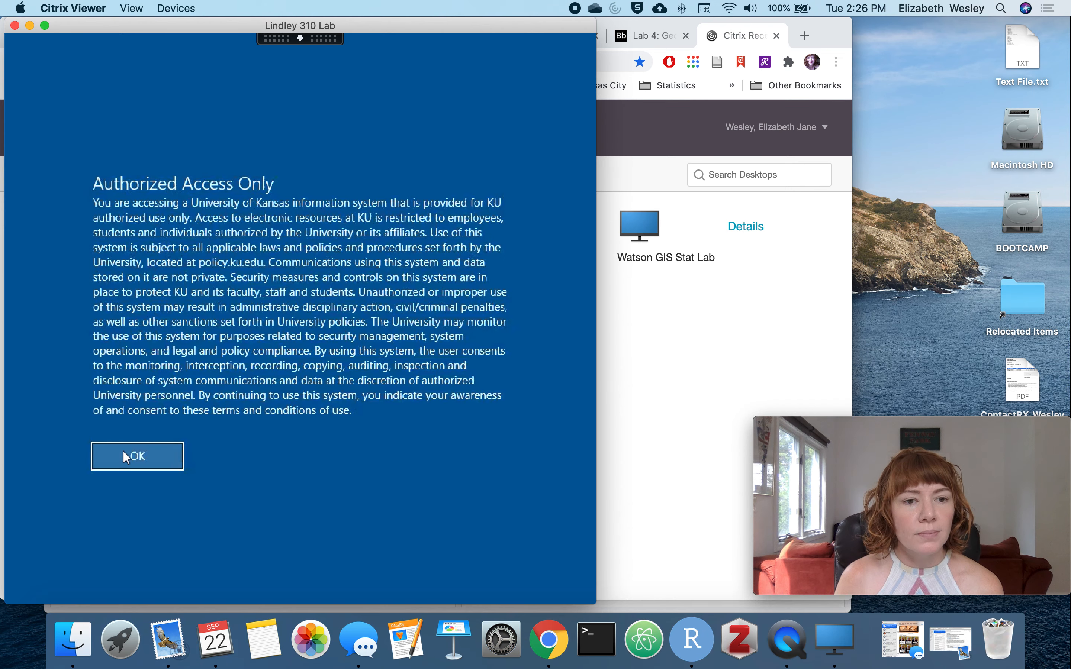
Accept the access notice and sign in with the user name and password, retrying after the error
{"action": "left_click", "coordinate": [157, 452]}
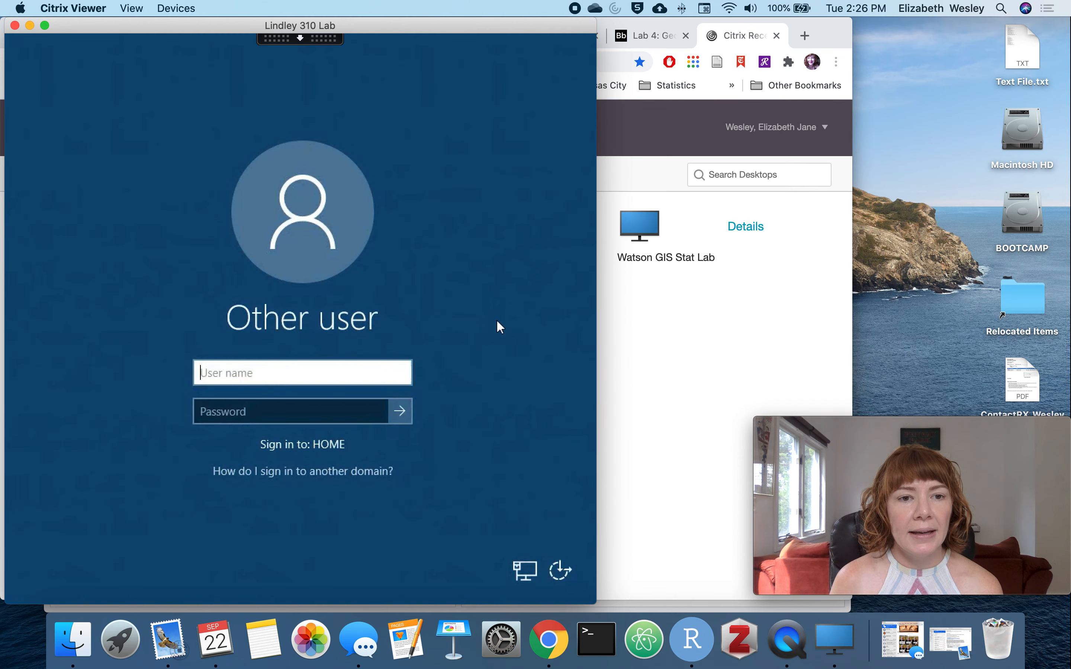
{"action": "type", "text": "w286"}
{"action": "key", "text": "Return"}
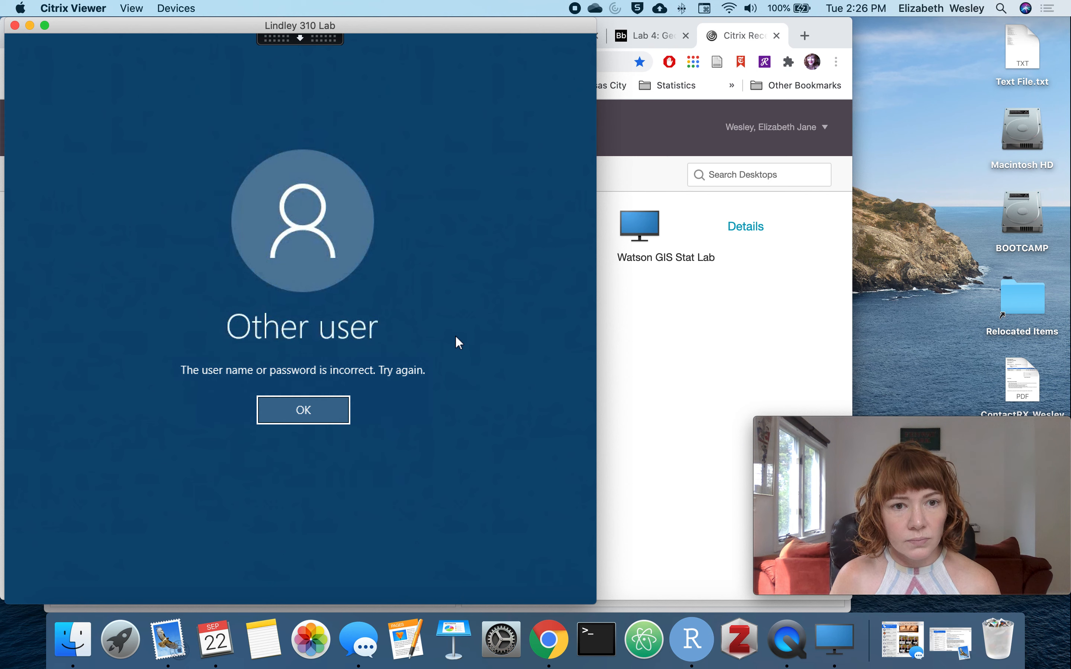
{"action": "left_click", "coordinate": [344, 411]}
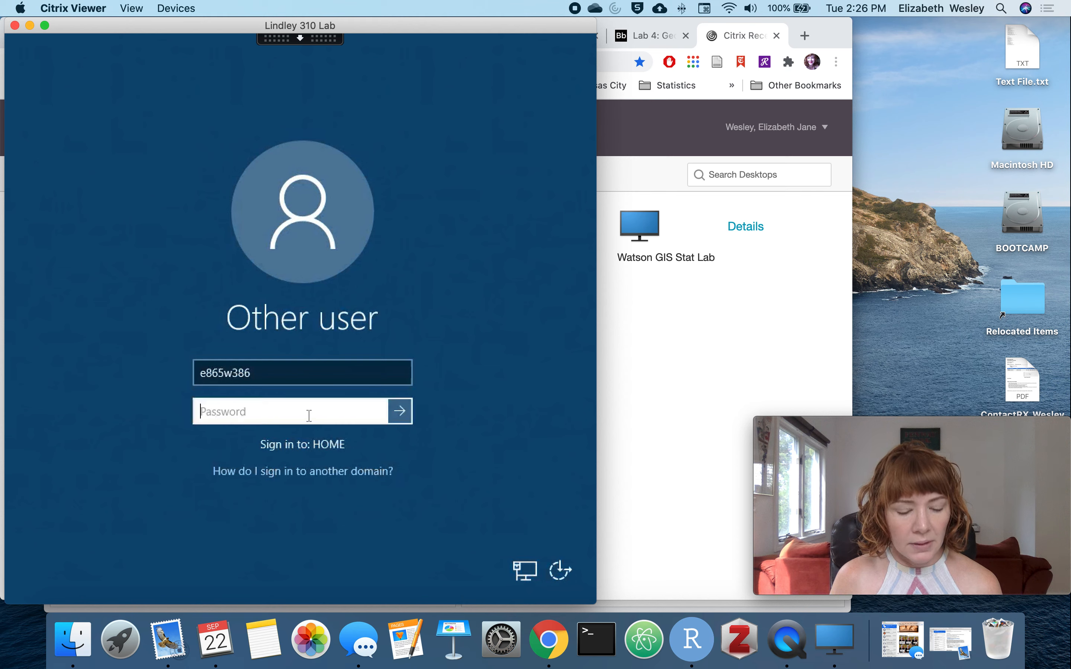
{"action": "type", "text": "••••"}
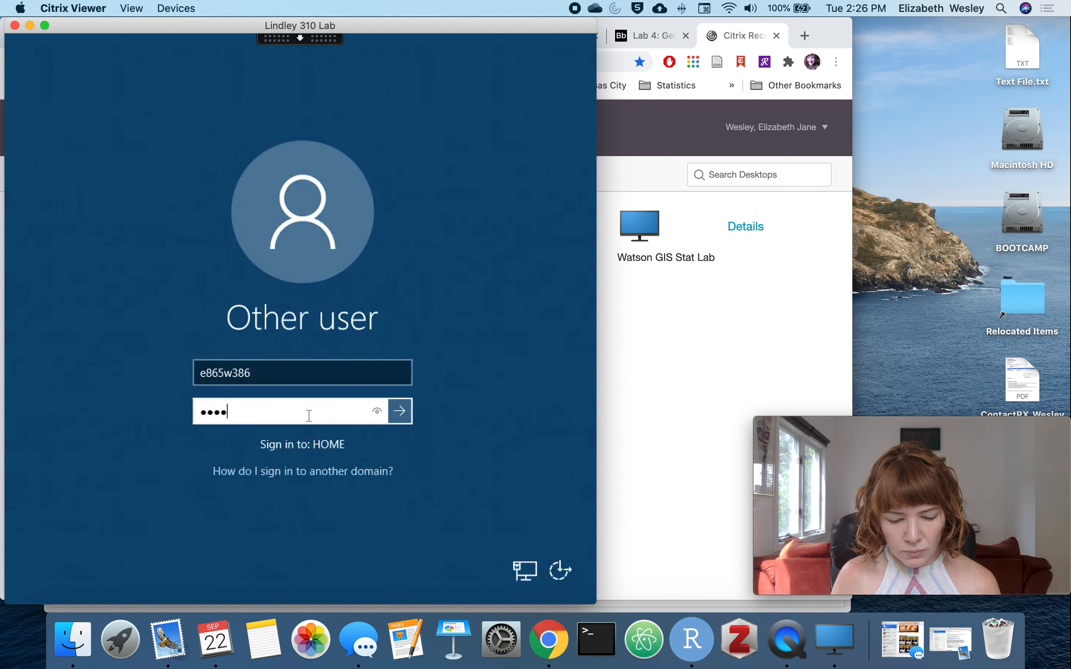
{"action": "type", "text": "••••••••••••"}
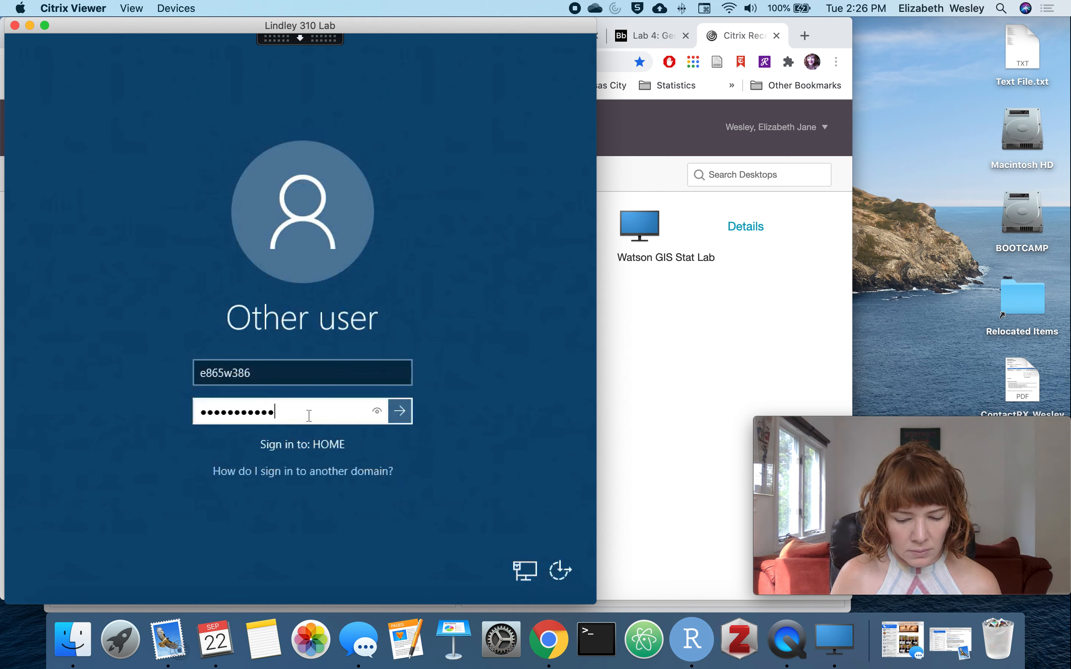
{"action": "key", "text": "Return"}
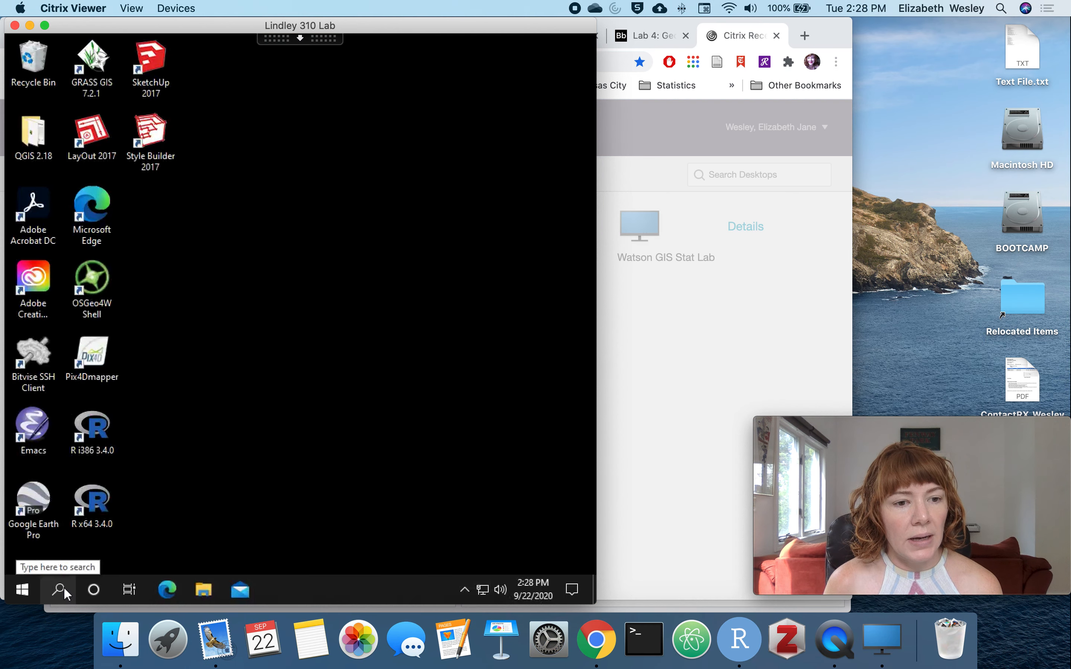
{"action": "left_click", "coordinate": [64, 587]}
Launch ArcMap 10.7 via Windows search (arcm) and move the Chrome window right
{"action": "type", "text": "arcm"}
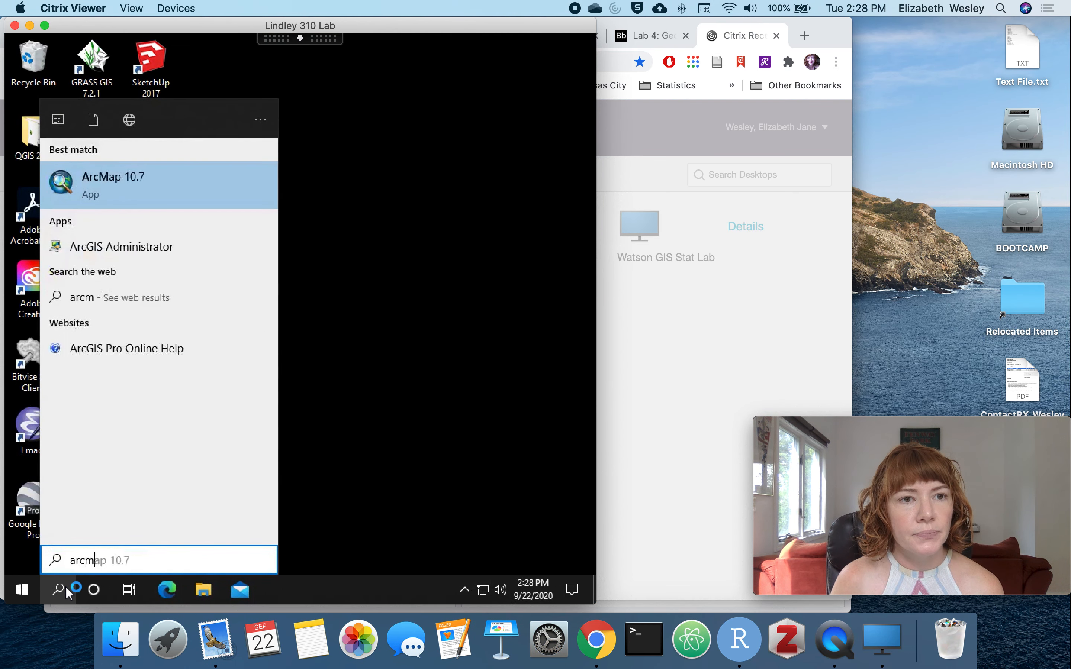
{"action": "left_click", "coordinate": [65, 586]}
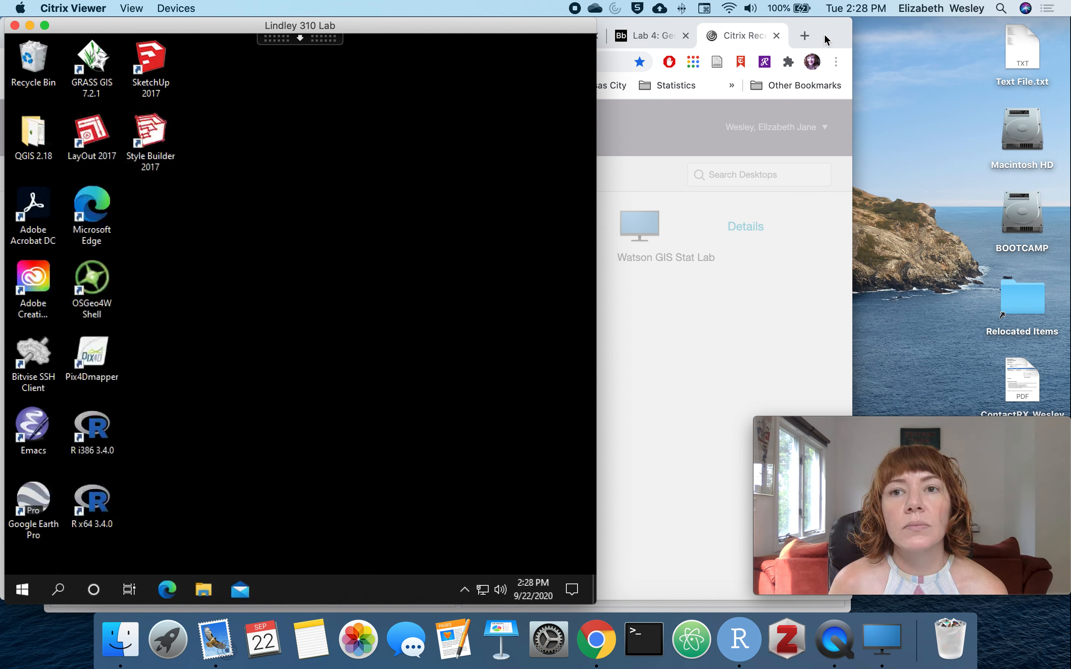
{"action": "left_click_drag", "start_coordinate": [826, 37], "coordinate": [1045, 39]}
Show the Lab 4 instructions in a narrowed Chrome window and scroll to section 2.1
{"action": "left_click", "coordinate": [870, 36]}
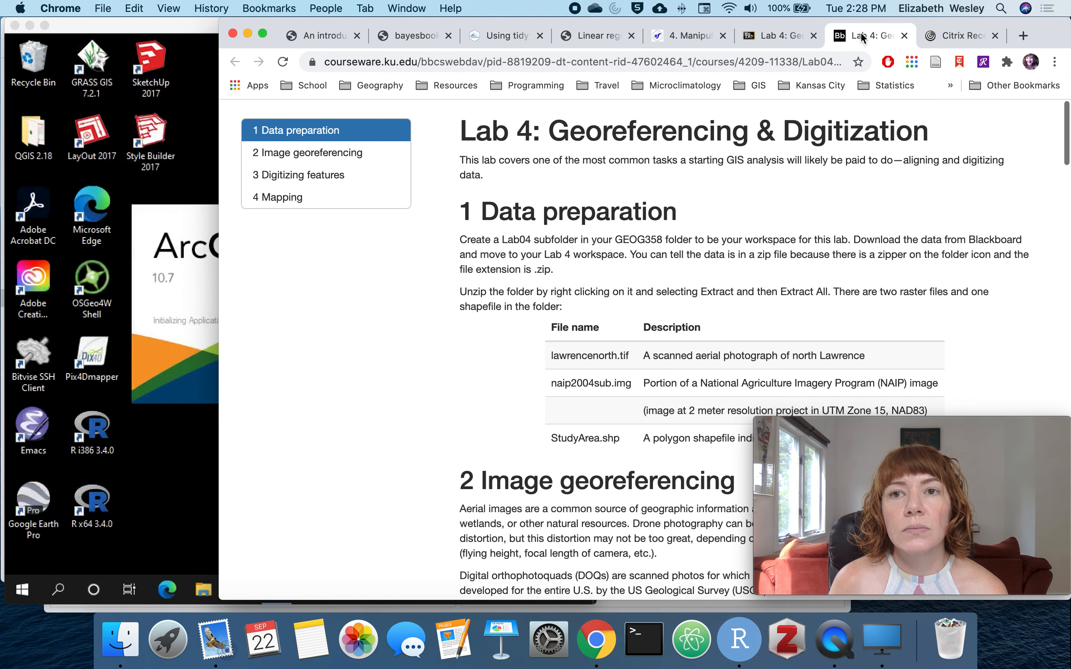
{"action": "left_click_drag", "start_coordinate": [218, 239], "coordinate": [598, 211]}
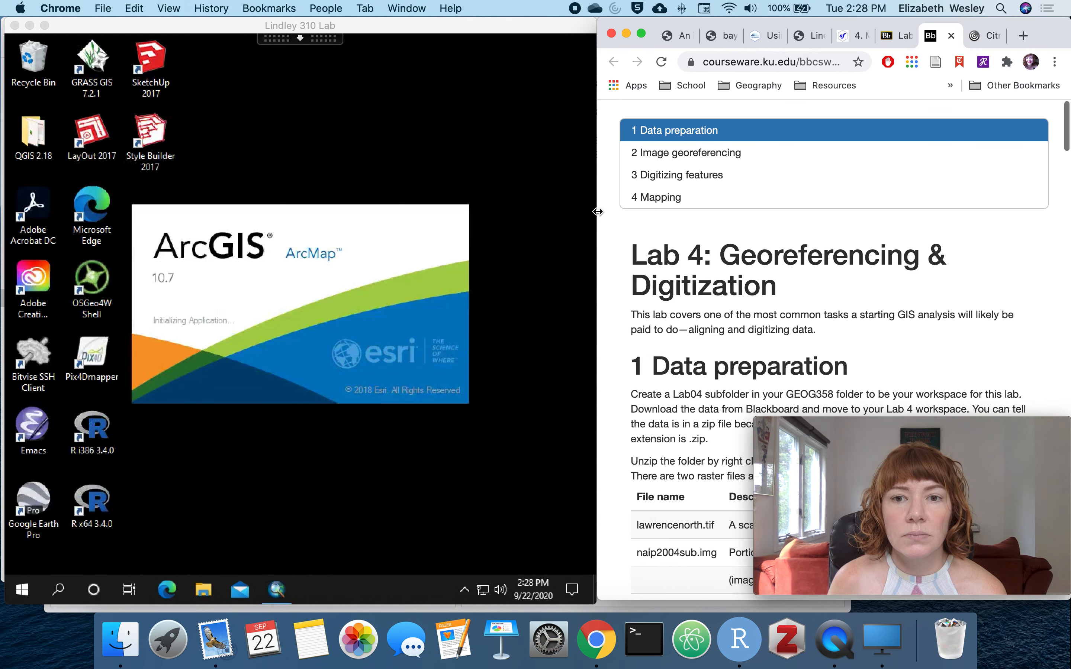
{"action": "scroll", "coordinate": [938, 277], "scroll_direction": "down", "scroll_amount": 5}
{"action": "scroll", "coordinate": [938, 277], "scroll_direction": "down", "scroll_amount": 2}
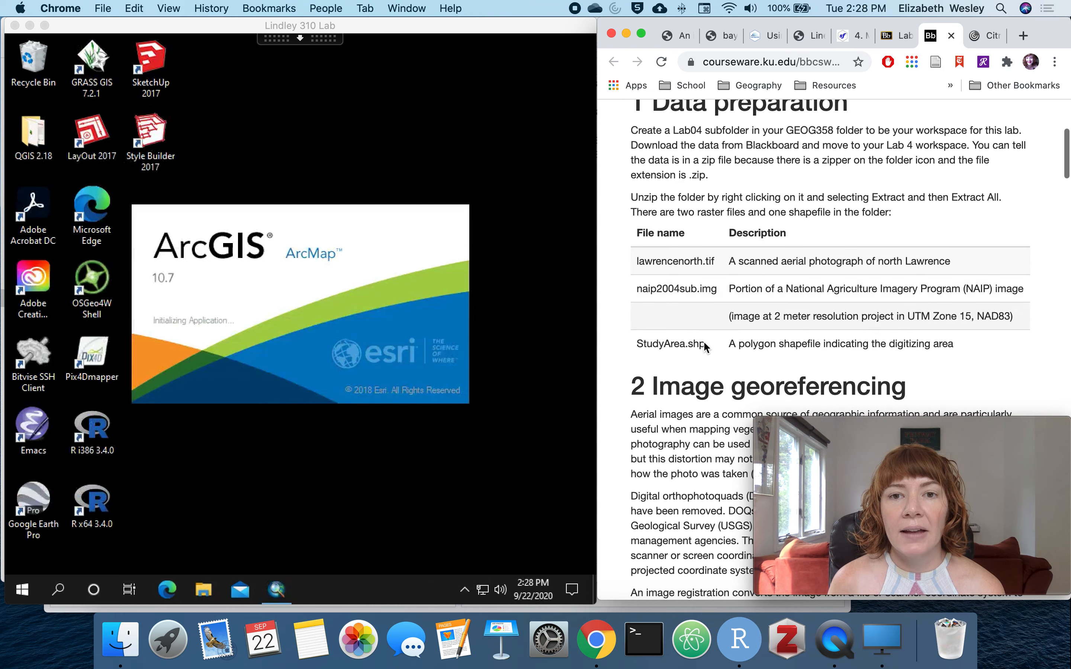
{"action": "scroll", "coordinate": [874, 275], "scroll_direction": "down", "scroll_amount": 3}
{"action": "scroll", "coordinate": [873, 275], "scroll_direction": "down", "scroll_amount": 1}
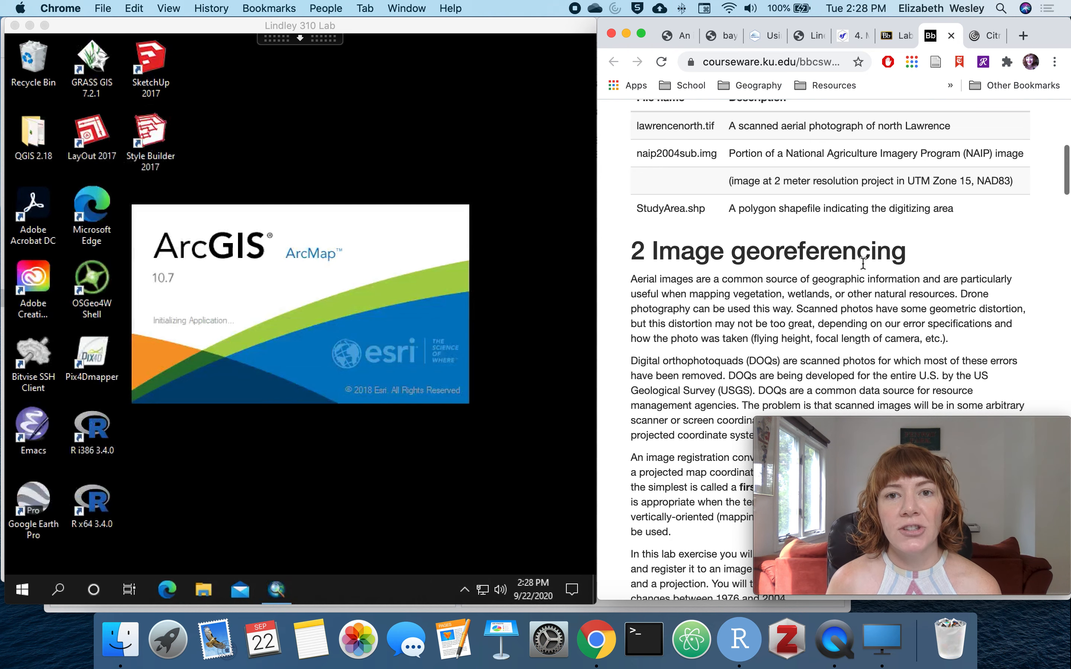
{"action": "scroll", "coordinate": [863, 266], "scroll_direction": "up", "scroll_amount": 2}
{"action": "scroll", "coordinate": [862, 265], "scroll_direction": "up", "scroll_amount": 4}
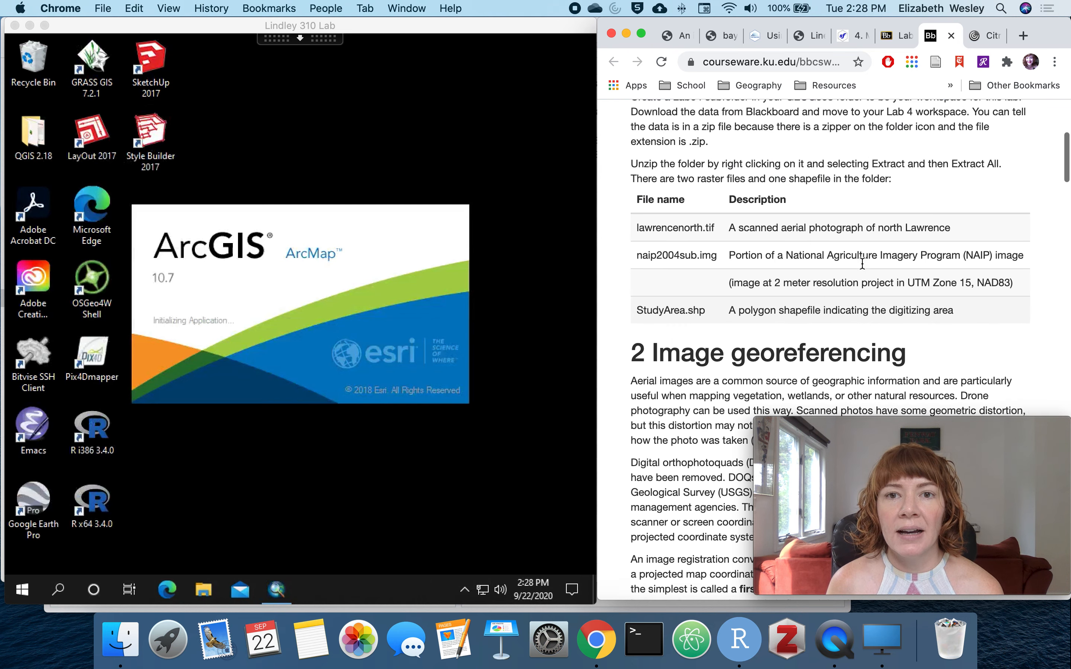
{"action": "scroll", "coordinate": [862, 264], "scroll_direction": "down", "scroll_amount": 4}
{"action": "scroll", "coordinate": [862, 264], "scroll_direction": "down", "scroll_amount": 8}
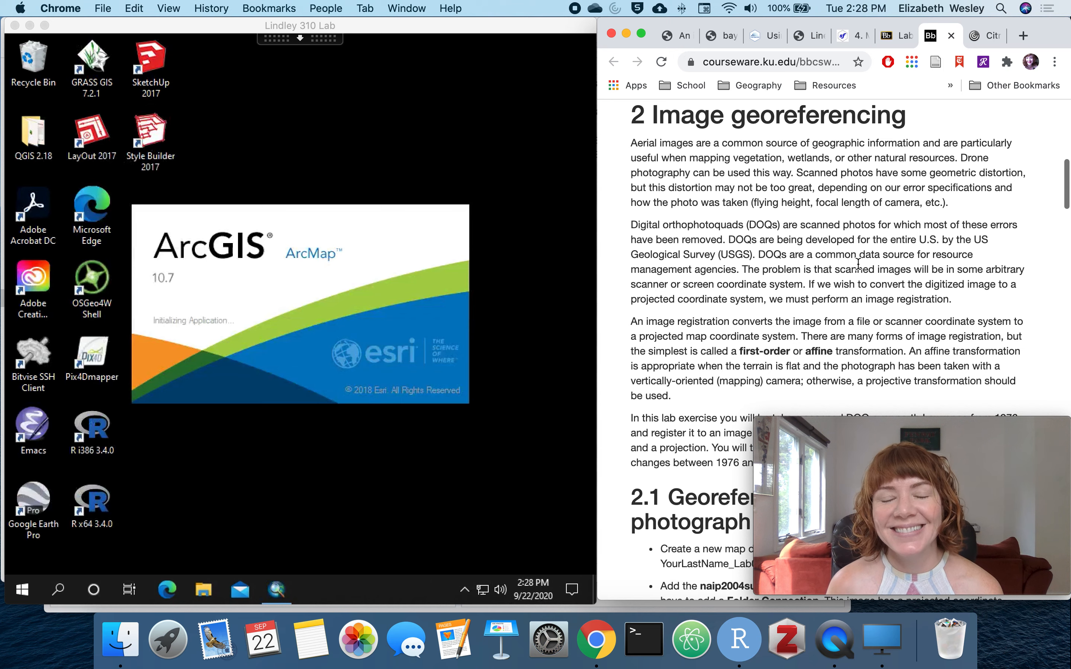
{"action": "scroll", "coordinate": [858, 264], "scroll_direction": "down", "scroll_amount": 3}
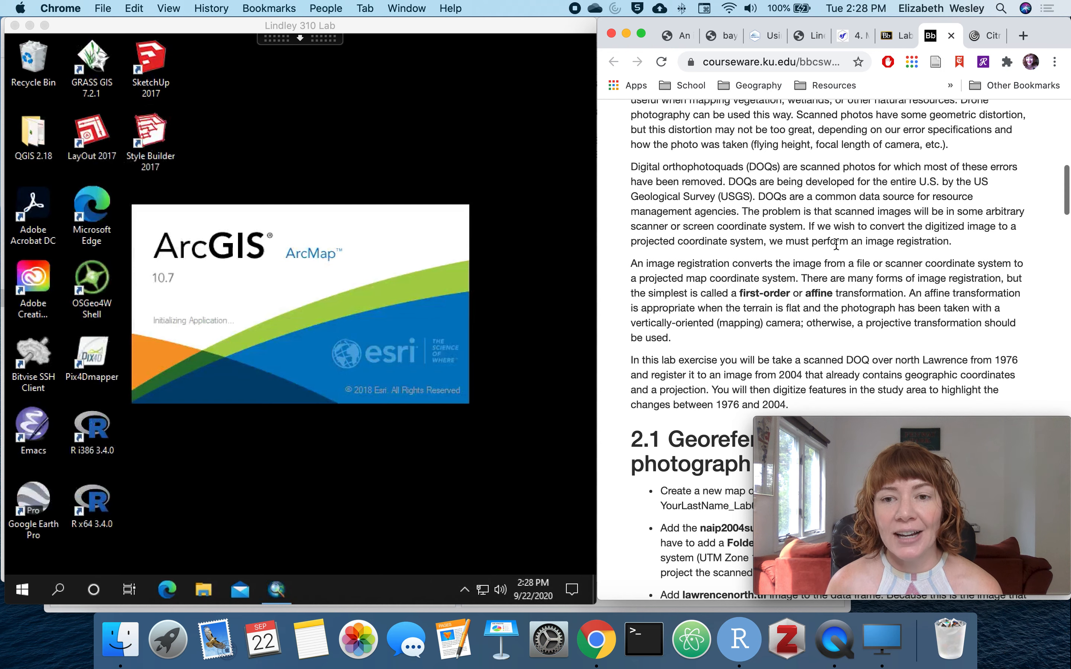
{"action": "scroll", "coordinate": [840, 244], "scroll_direction": "down", "scroll_amount": 5}
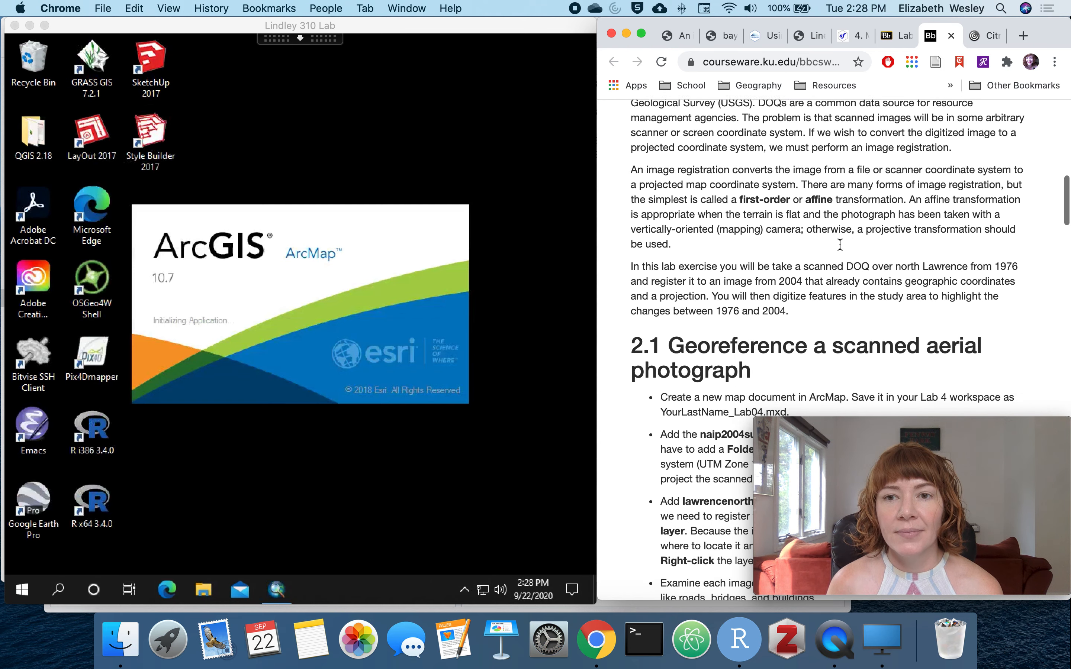
{"action": "scroll", "coordinate": [840, 244], "scroll_direction": "down", "scroll_amount": 3}
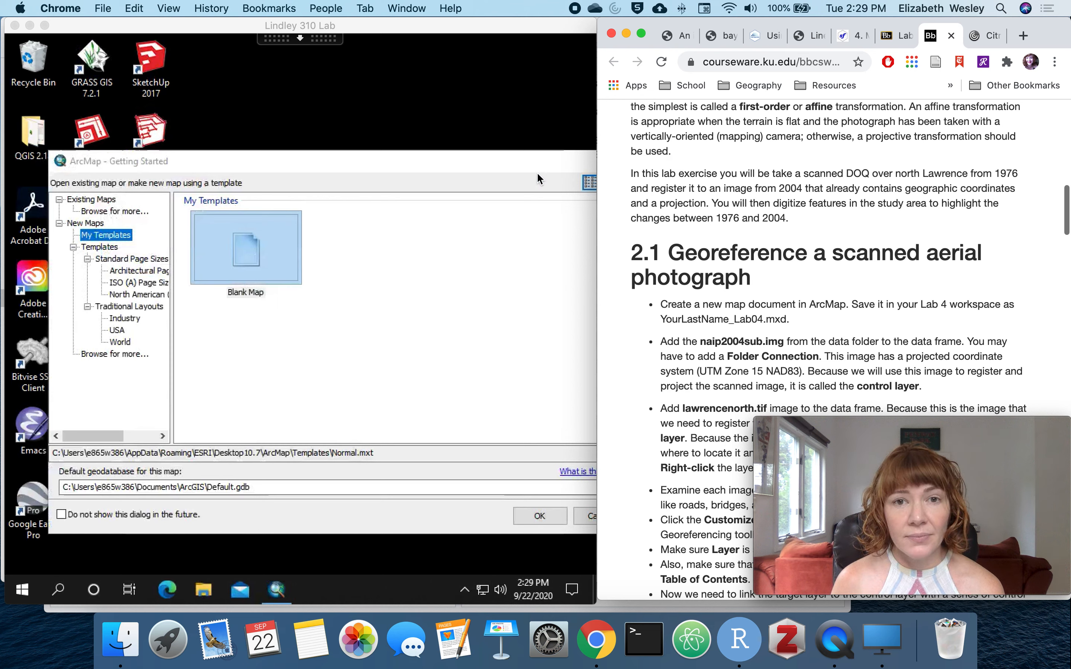
Cancel the Getting Started dialog, maximize the Untitled map, and show the Catalog window
{"action": "left_click_drag", "start_coordinate": [526, 161], "coordinate": [483, 66]}
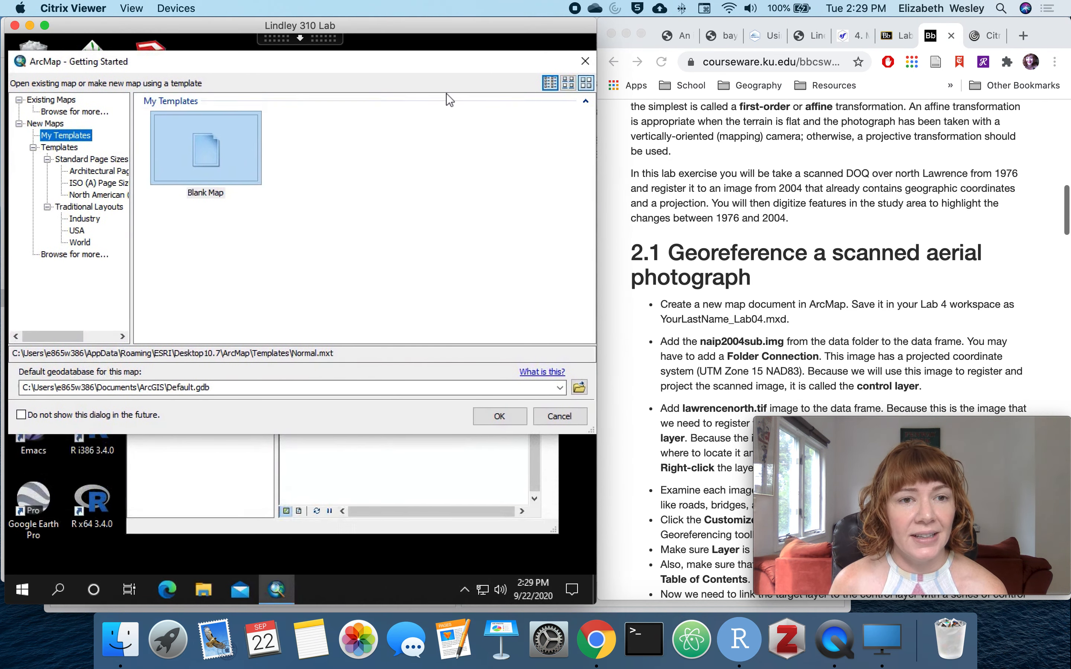
{"action": "left_click", "coordinate": [555, 415]}
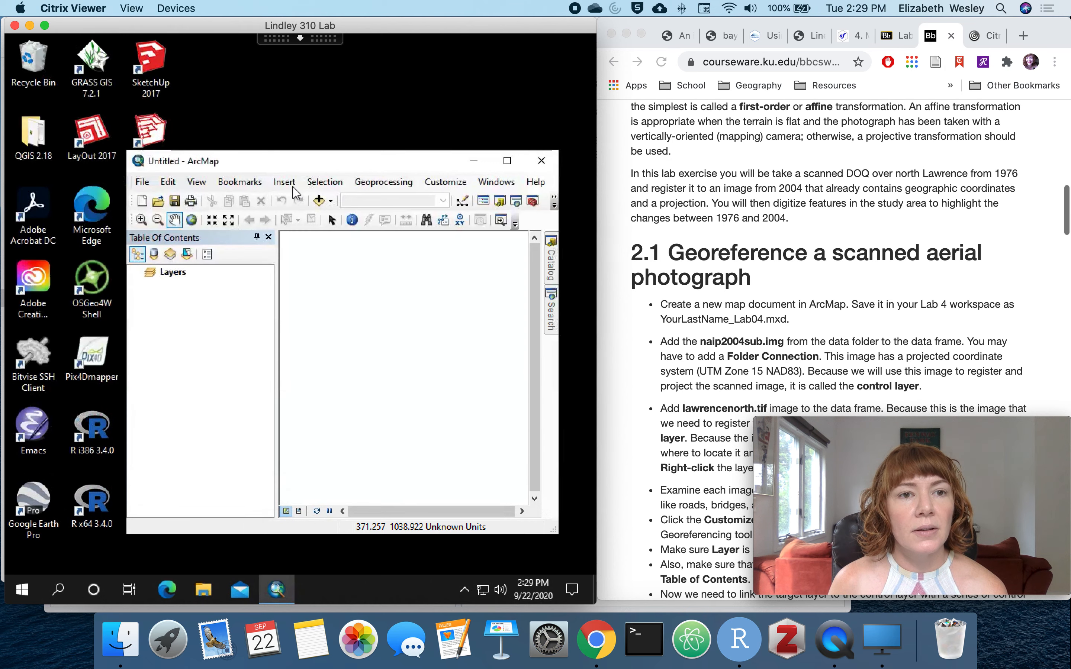
{"action": "left_click", "coordinate": [510, 155]}
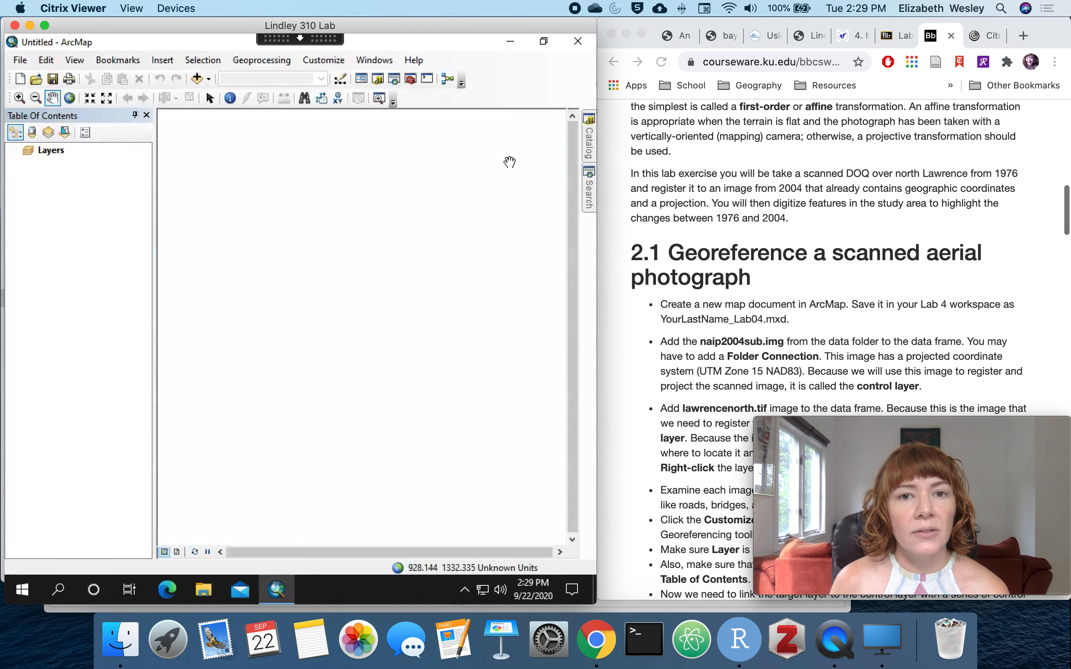
{"action": "left_click", "coordinate": [589, 131]}
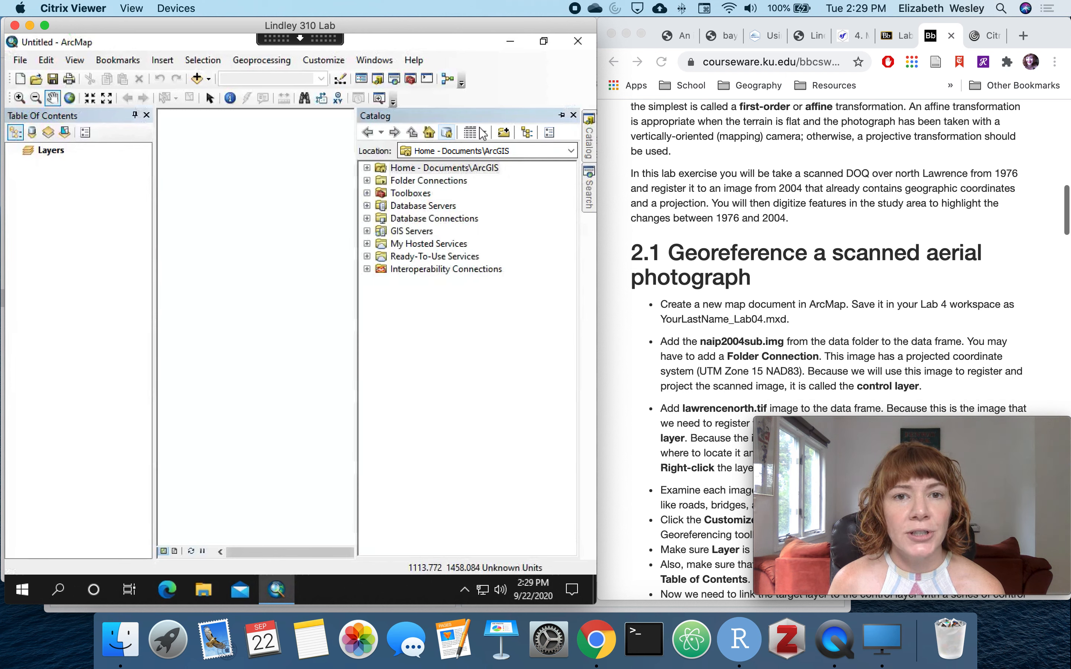
Browse This PC and the user's home folder in Connect To Folder to look for the course folder
{"action": "left_click", "coordinate": [505, 133]}
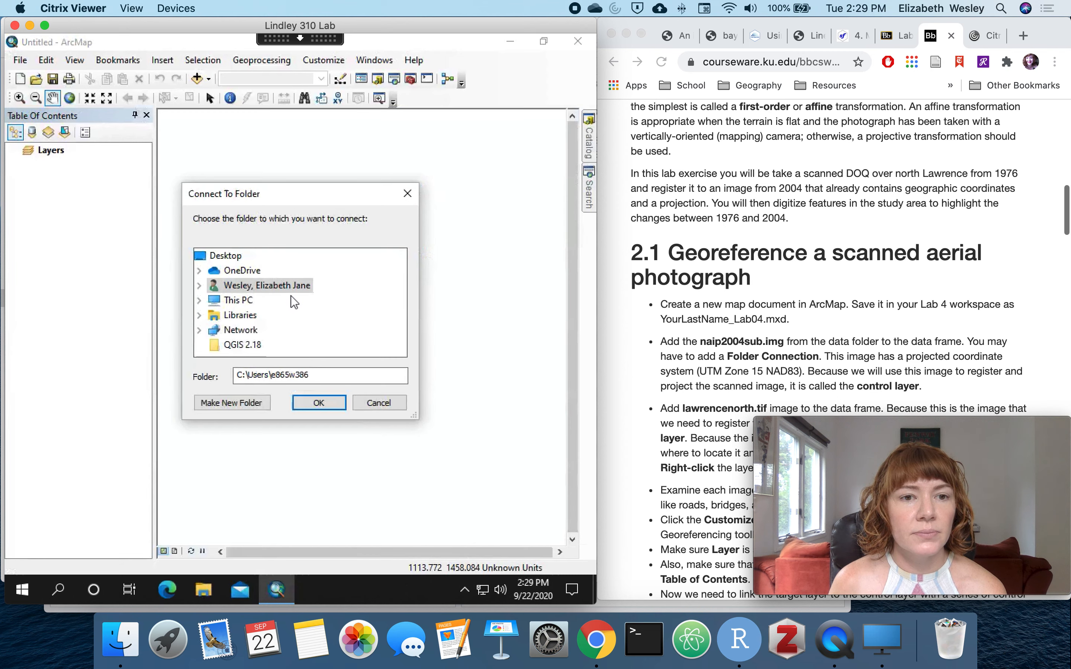
{"action": "left_click", "coordinate": [201, 274]}
{"action": "left_click", "coordinate": [200, 303]}
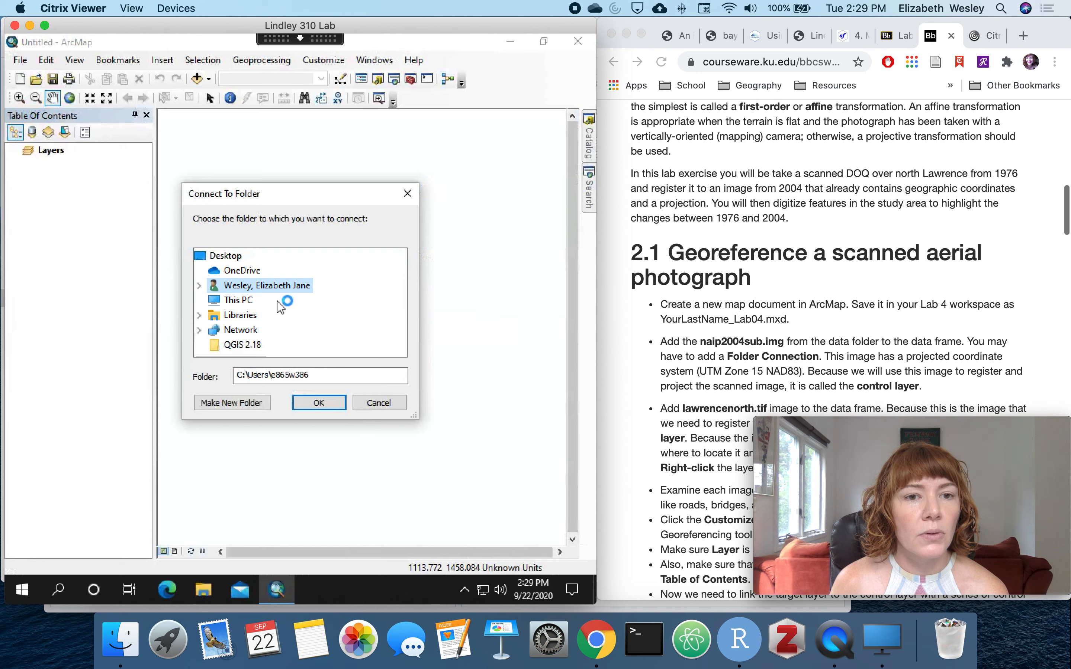
{"action": "scroll", "coordinate": [310, 301], "scroll_direction": "down", "scroll_amount": 3}
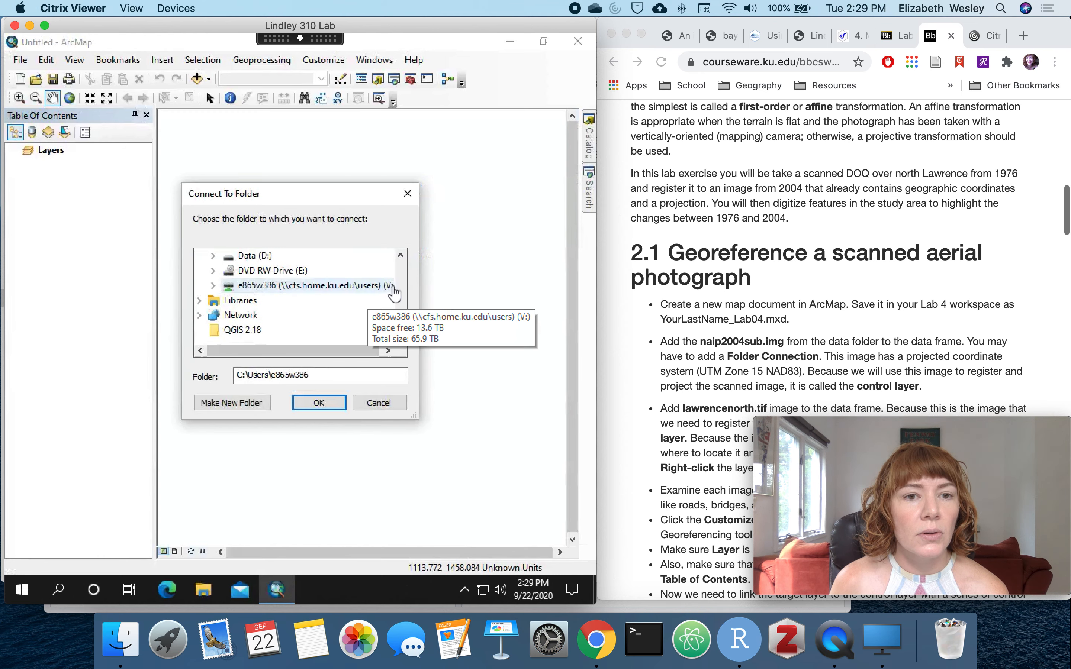
{"action": "left_click", "coordinate": [401, 255]}
{"action": "left_click", "coordinate": [401, 256]}
{"action": "left_click", "coordinate": [401, 255]}
{"action": "left_click", "coordinate": [401, 255]}
{"action": "left_click", "coordinate": [400, 255]}
{"action": "left_click", "coordinate": [400, 255]}
{"action": "left_click", "coordinate": [401, 256]}
{"action": "left_click", "coordinate": [400, 256]}
{"action": "left_click", "coordinate": [400, 256]}
{"action": "left_click", "coordinate": [400, 256]}
{"action": "left_click", "coordinate": [401, 256]}
{"action": "left_click", "coordinate": [400, 255]}
{"action": "left_click", "coordinate": [400, 256]}
{"action": "left_click", "coordinate": [401, 256]}
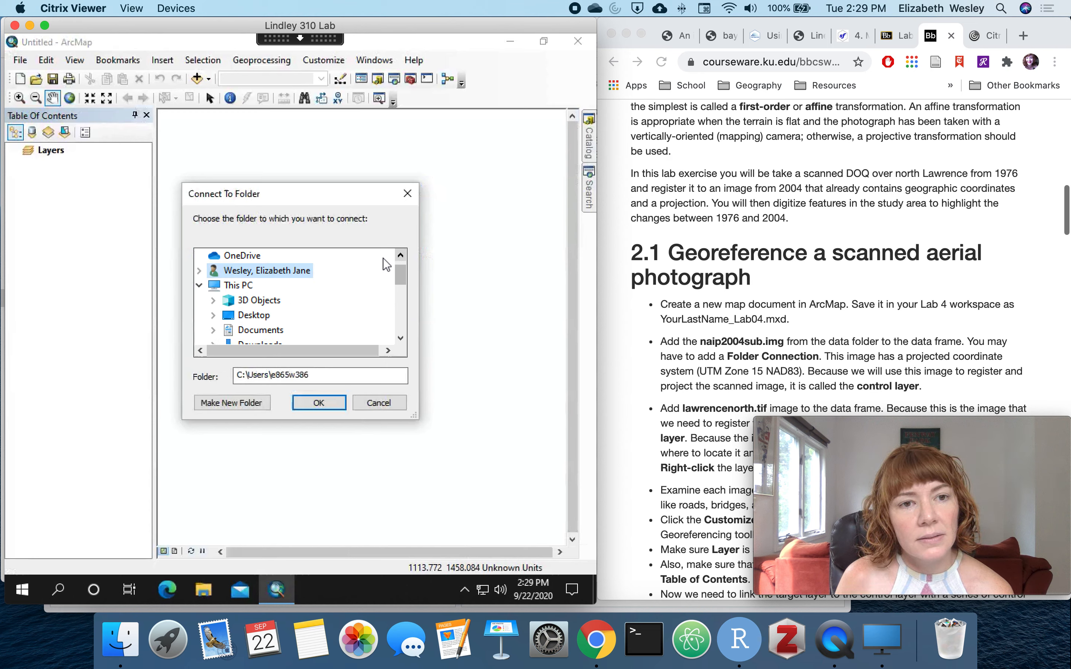
{"action": "left_click", "coordinate": [200, 285]}
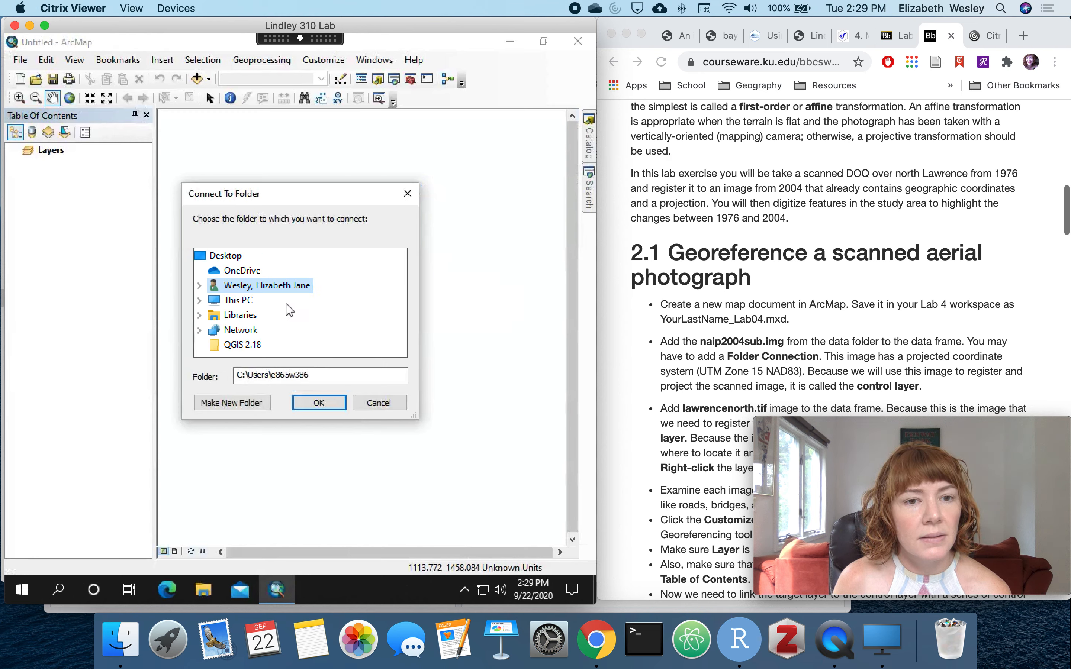
{"action": "left_click", "coordinate": [200, 286]}
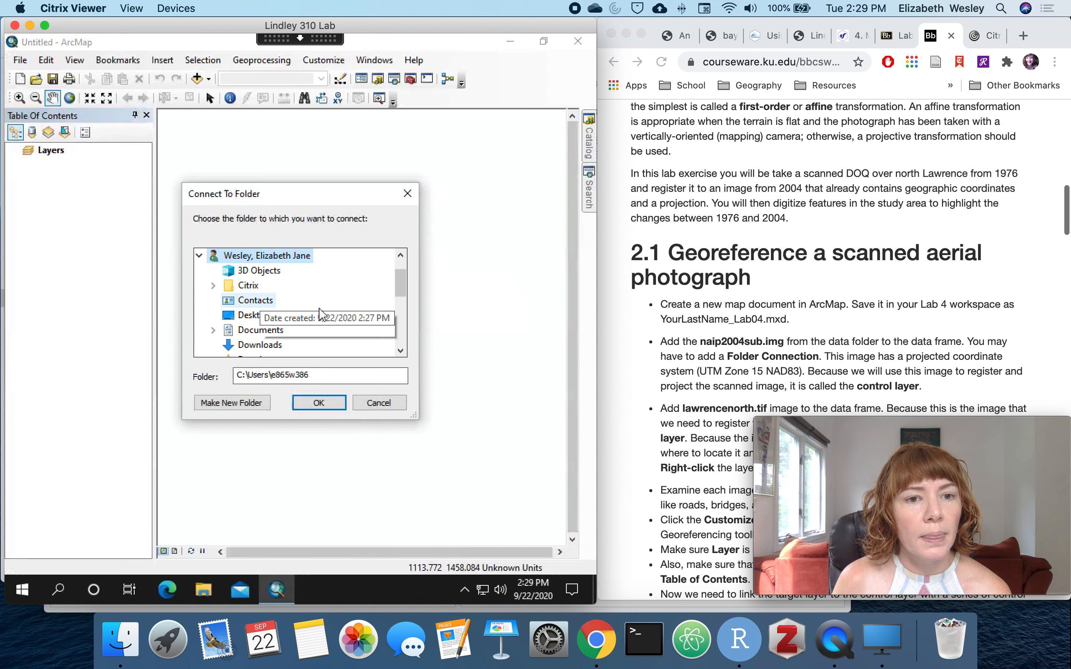
{"action": "scroll", "coordinate": [336, 315], "scroll_direction": "down", "scroll_amount": 4}
{"action": "scroll", "coordinate": [348, 318], "scroll_direction": "up", "scroll_amount": 5}
{"action": "scroll", "coordinate": [349, 319], "scroll_direction": "down", "scroll_amount": 2}
{"action": "scroll", "coordinate": [349, 318], "scroll_direction": "up", "scroll_amount": 2}
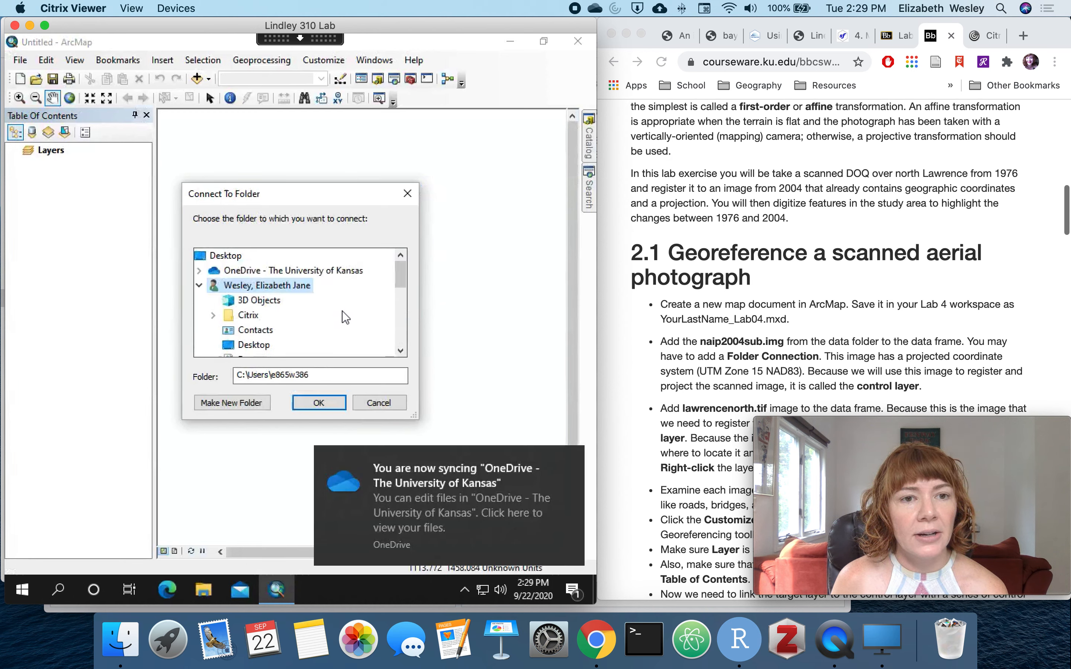
{"action": "left_click", "coordinate": [201, 286]}
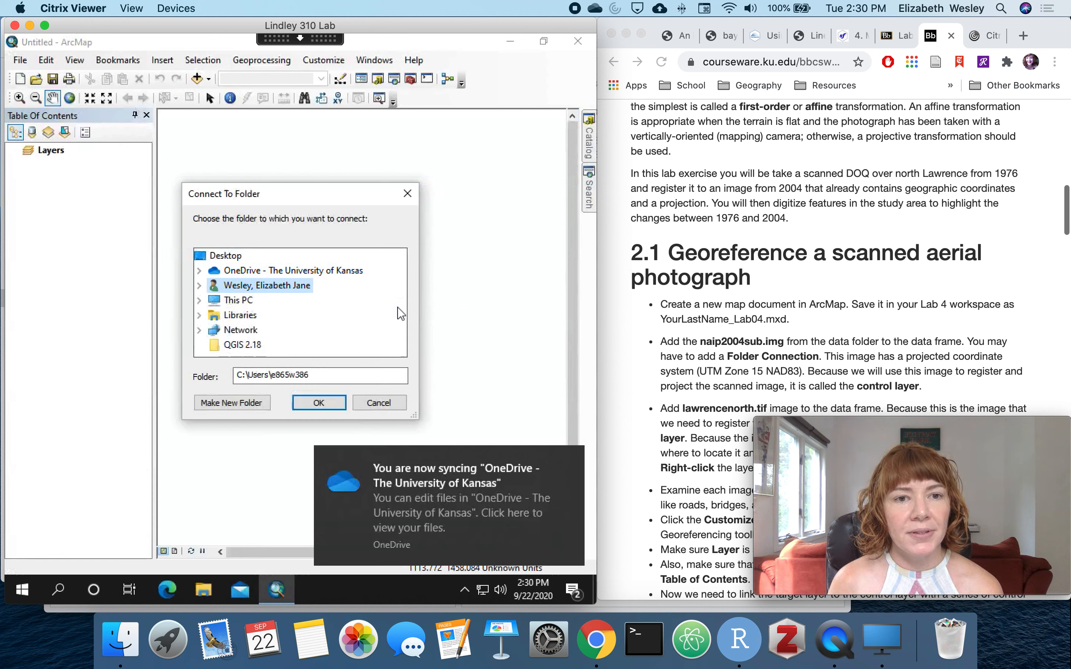
Connect to the Lab04 folder under OneDrive > GEOG358_F2020
{"action": "double_click", "coordinate": [243, 314]}
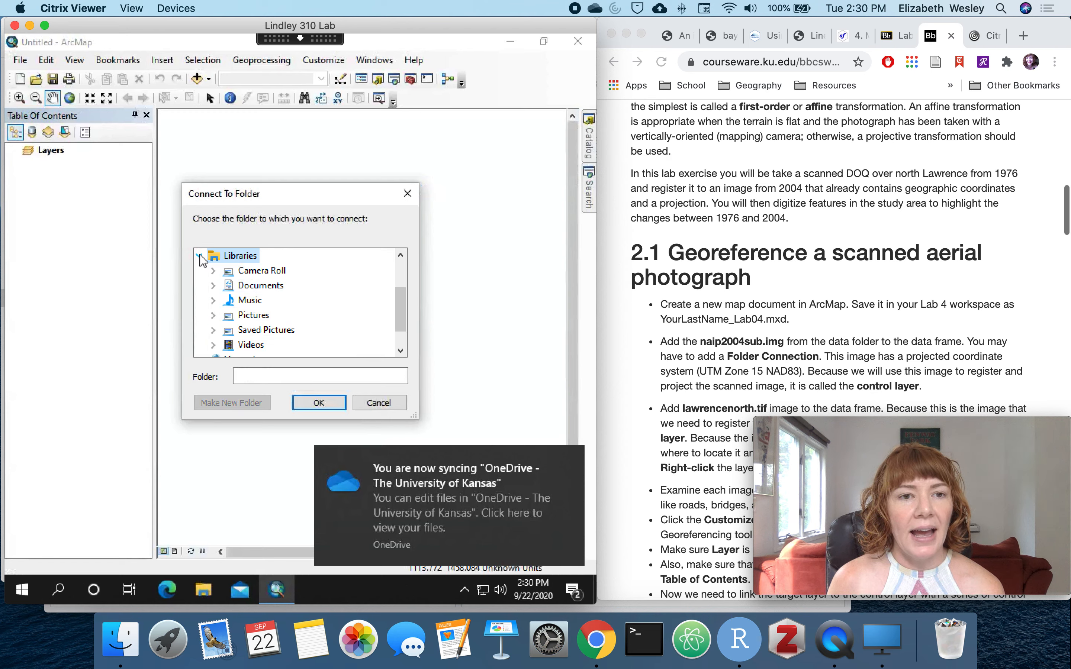
{"action": "left_click", "coordinate": [200, 255]}
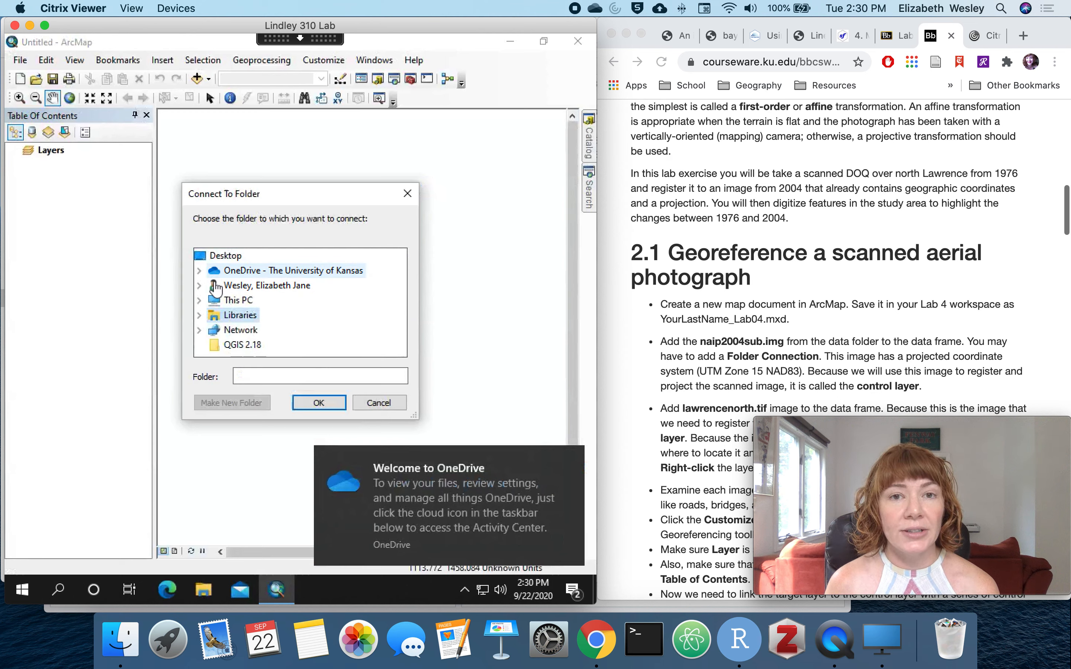
{"action": "left_click", "coordinate": [200, 271]}
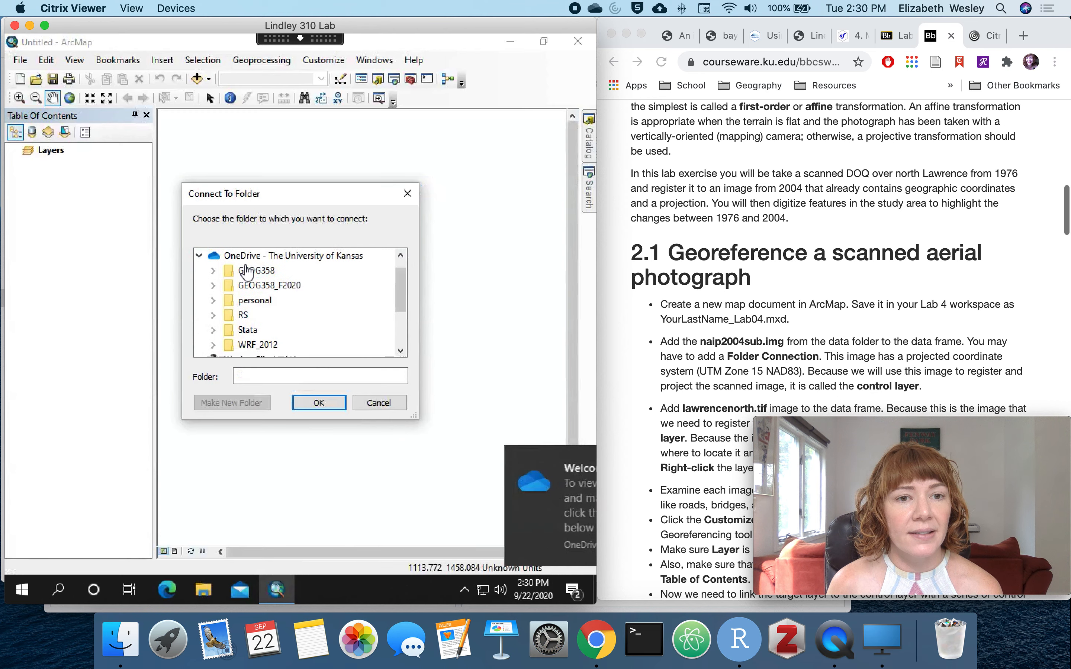
{"action": "left_click", "coordinate": [213, 285]}
{"action": "double_click", "coordinate": [264, 315]}
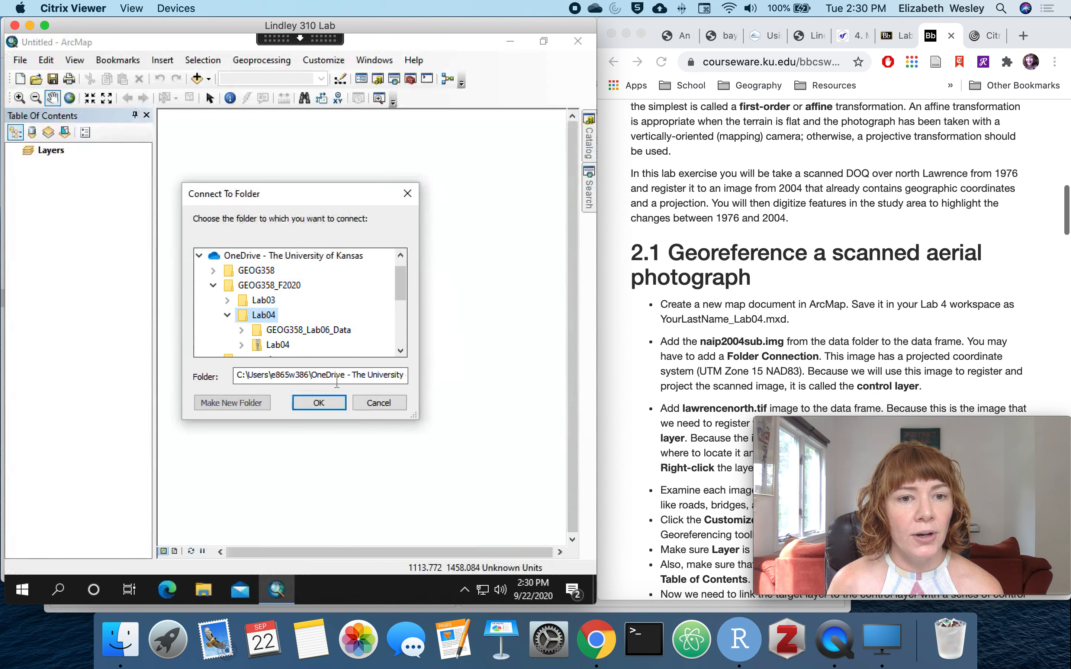
{"action": "left_click", "coordinate": [333, 404]}
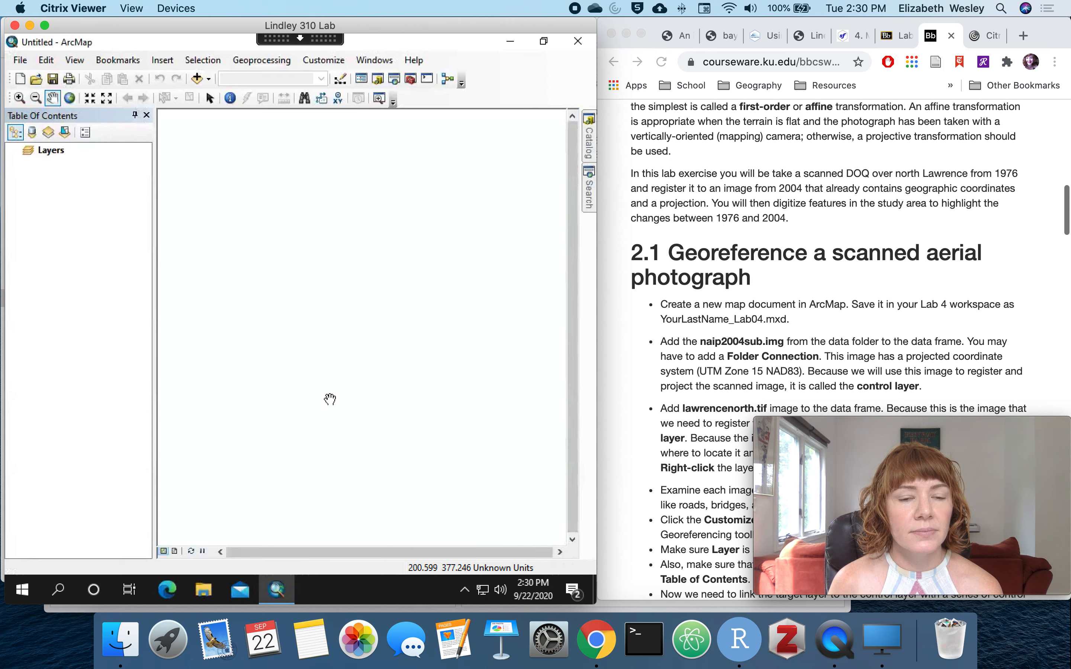
Rename the new folder connection in the Catalog to Lab4
{"action": "left_click", "coordinate": [592, 155]}
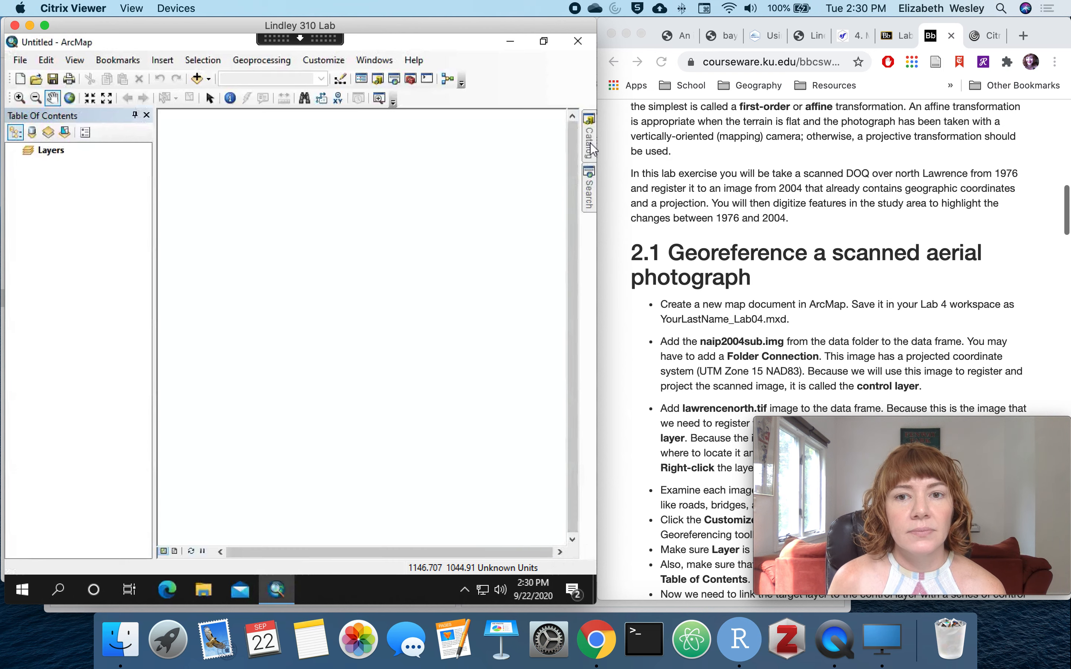
{"action": "scroll", "coordinate": [819, 248], "scroll_direction": "down", "scroll_amount": 5}
{"action": "scroll", "coordinate": [824, 233], "scroll_direction": "down", "scroll_amount": 3}
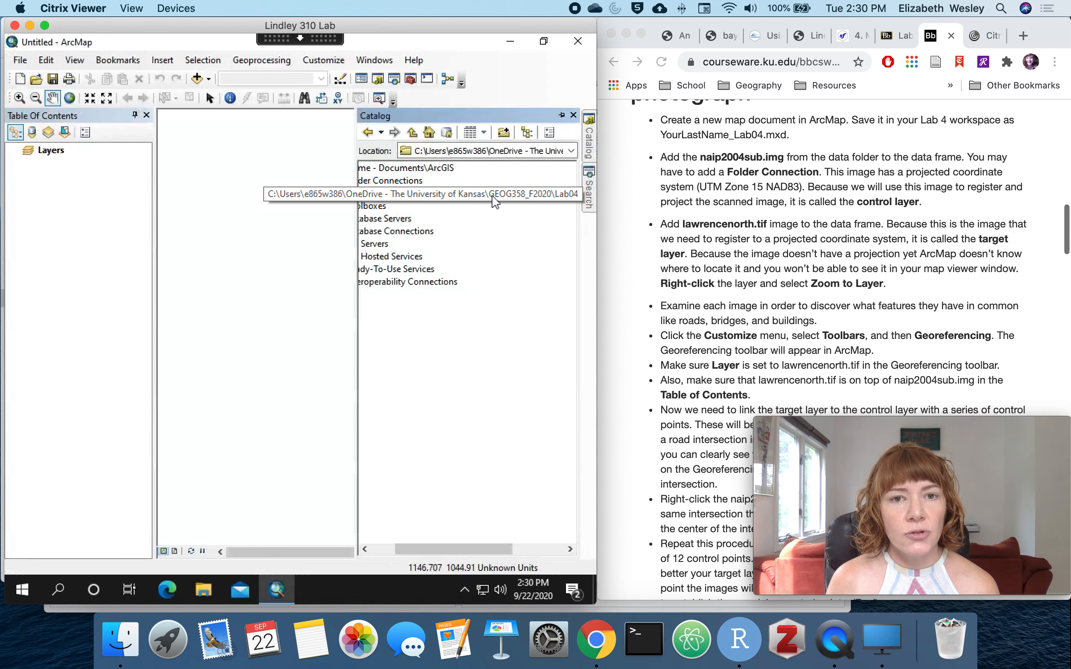
{"action": "left_click", "coordinate": [521, 195]}
{"action": "type", "text": "L"}
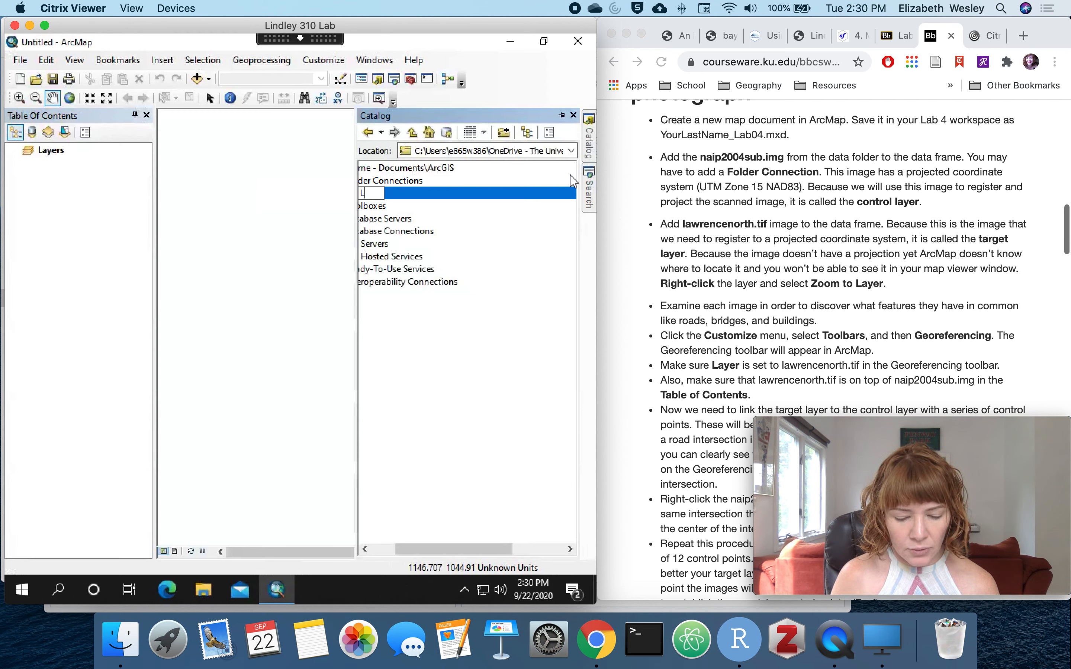
{"action": "type", "text": "ab4"}
{"action": "key", "text": "Return"}
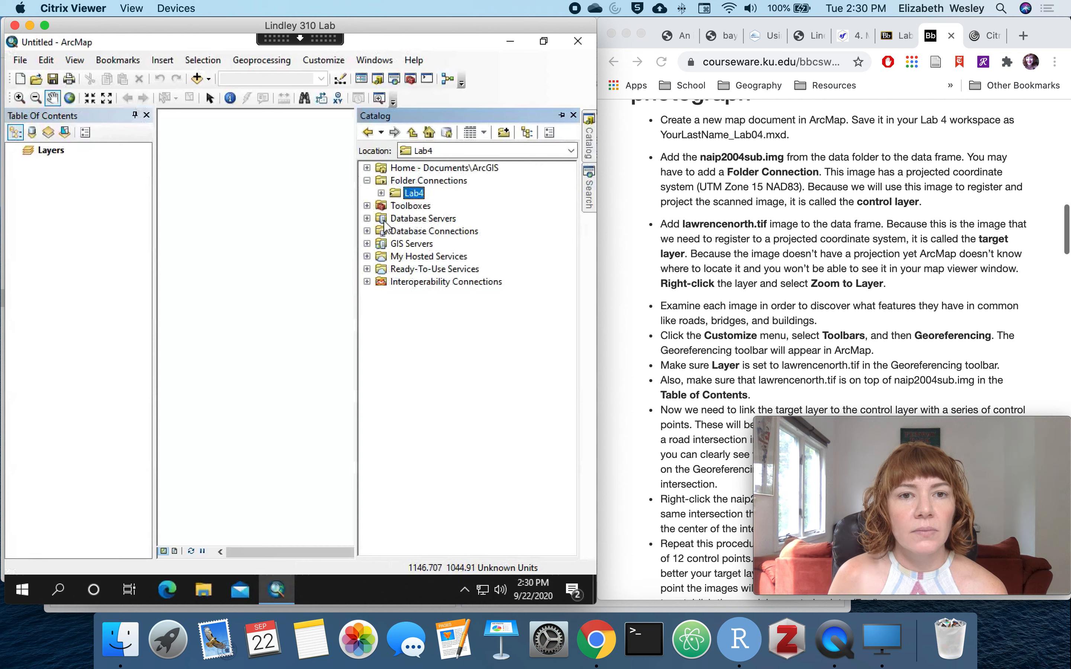
Add naip2004sub.img from Lab4 > GEOG358_Lab06_Data to the map
{"action": "left_click", "coordinate": [382, 193]}
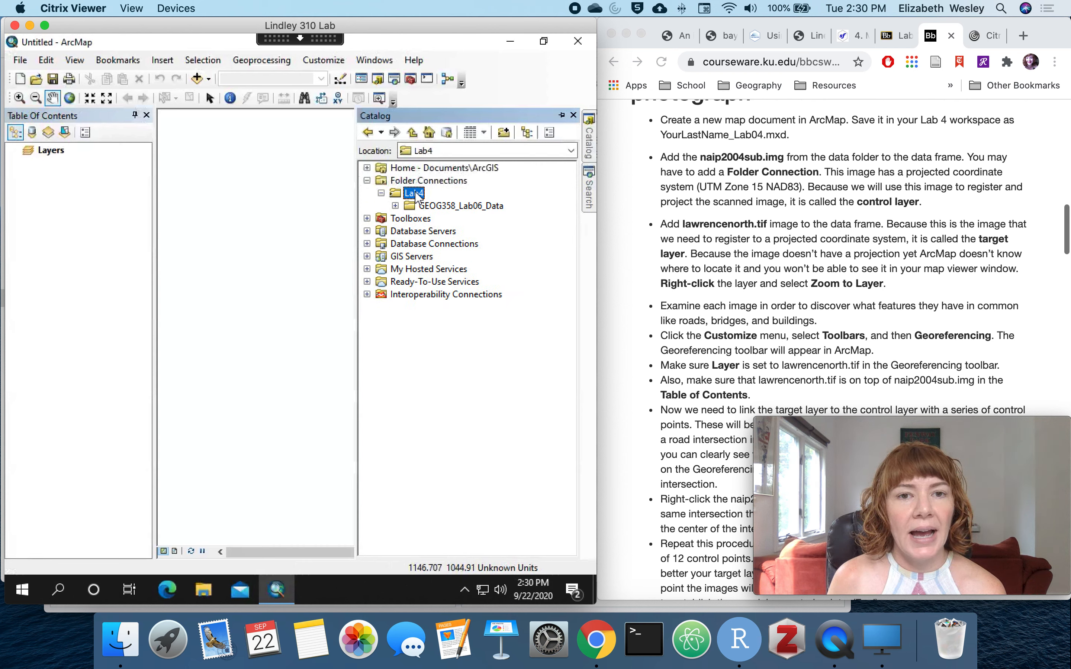
{"action": "left_click", "coordinate": [394, 206]}
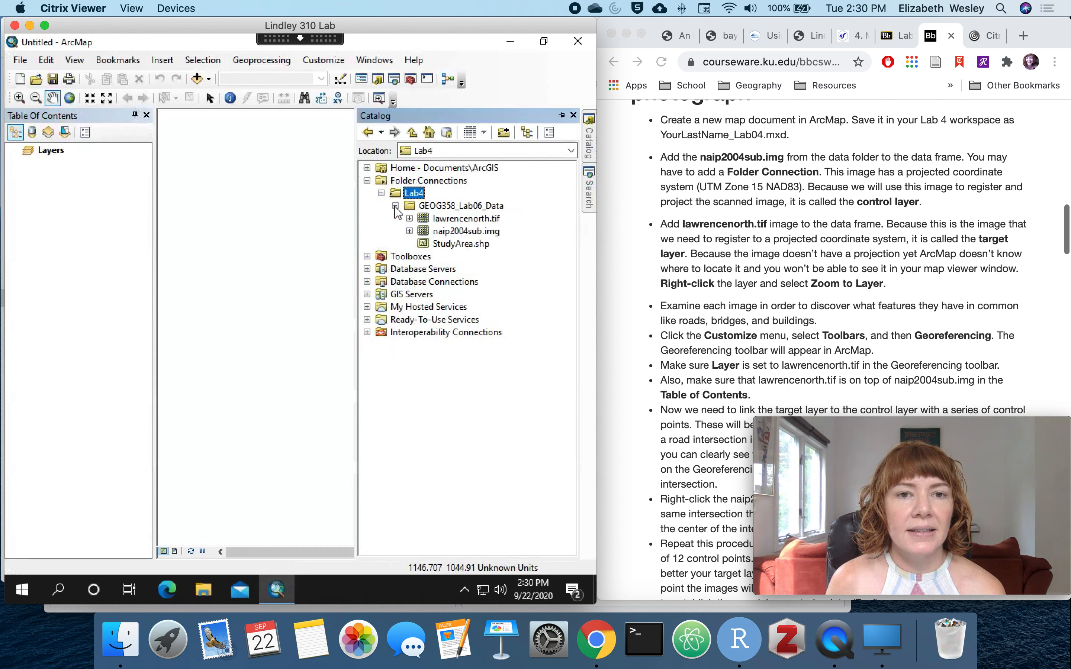
{"action": "left_click", "coordinate": [460, 232]}
{"action": "left_click_drag", "start_coordinate": [460, 232], "coordinate": [279, 223]}
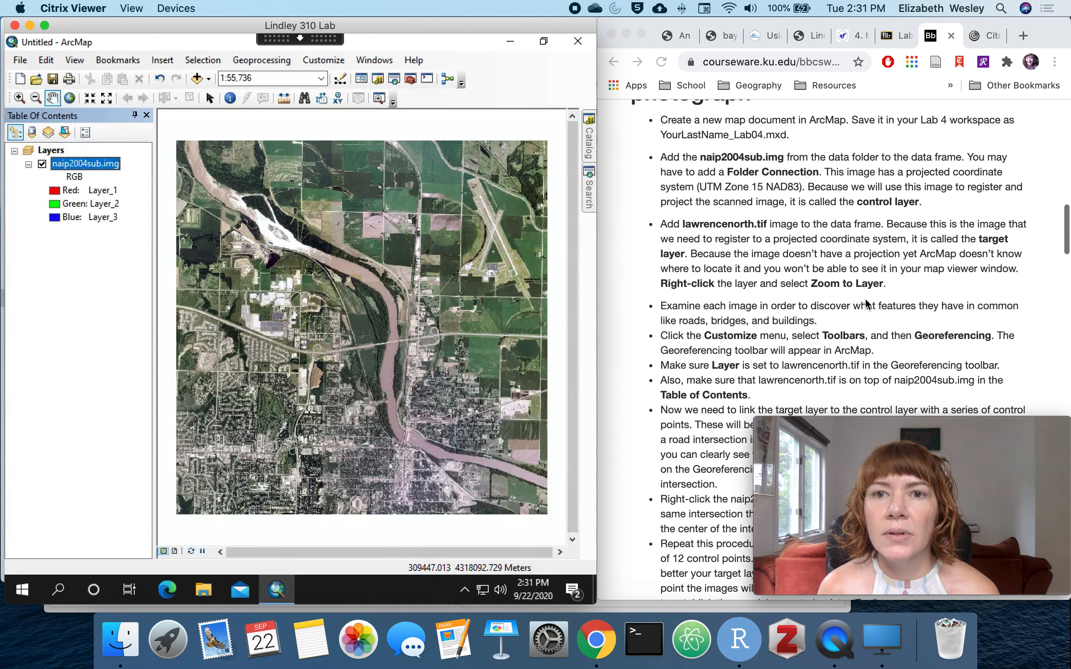
Wait while naip2004sub.img finishes drawing in RGB at 1:55,736
{"action": "scroll", "coordinate": [866, 301], "scroll_direction": "down", "scroll_amount": 2}
{"action": "scroll", "coordinate": [866, 300], "scroll_direction": "down", "scroll_amount": 5}
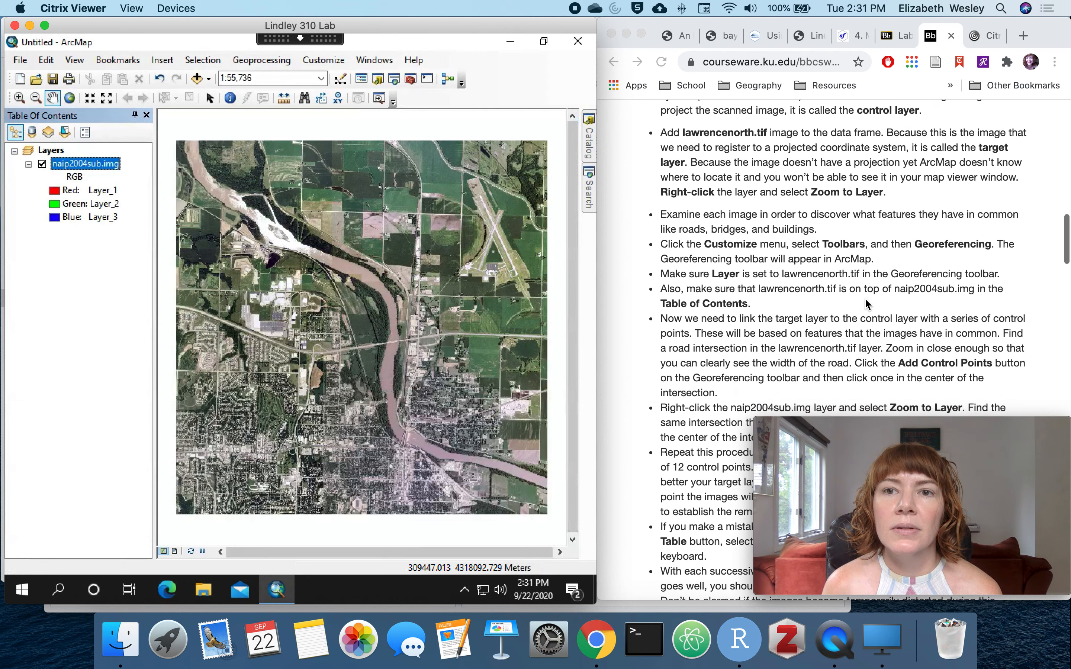
{"action": "scroll", "coordinate": [866, 304], "scroll_direction": "down", "scroll_amount": 1}
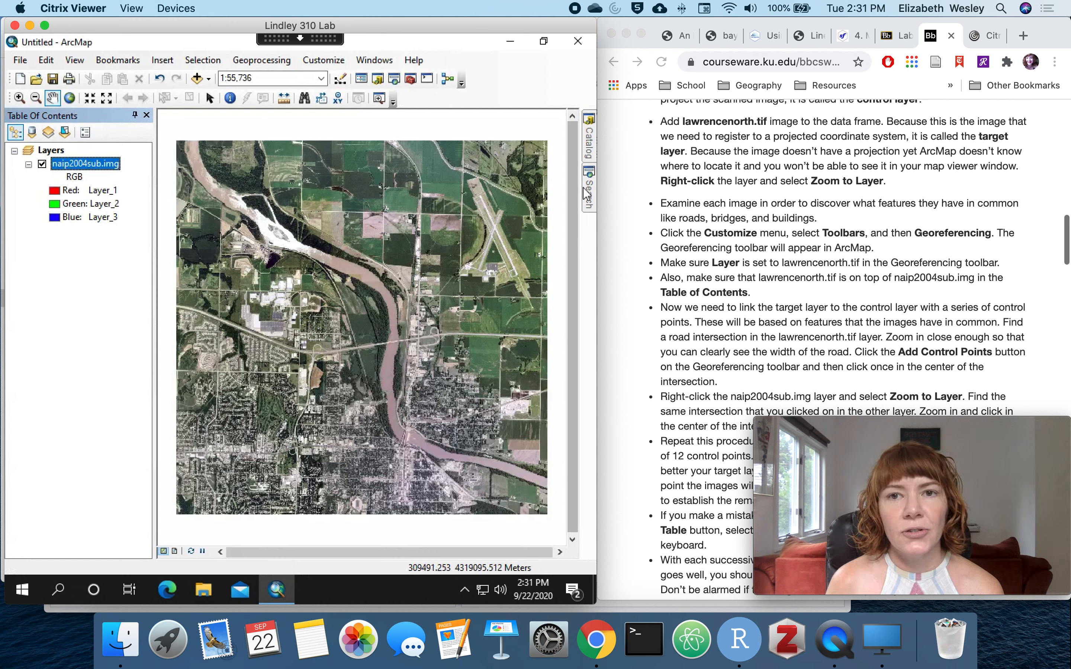
Add lawrencenorth.tif with pyramids, dismiss the spatial reference warning, and toggle naip2004sub.img off and on
{"action": "left_click", "coordinate": [591, 150]}
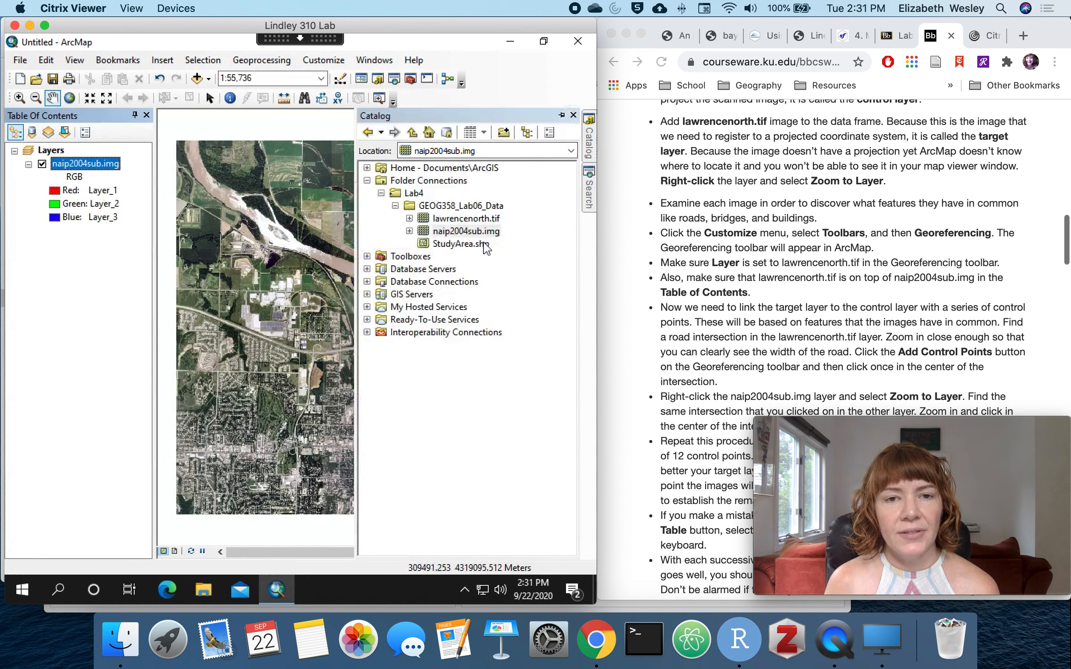
{"action": "left_click_drag", "start_coordinate": [487, 220], "coordinate": [296, 229]}
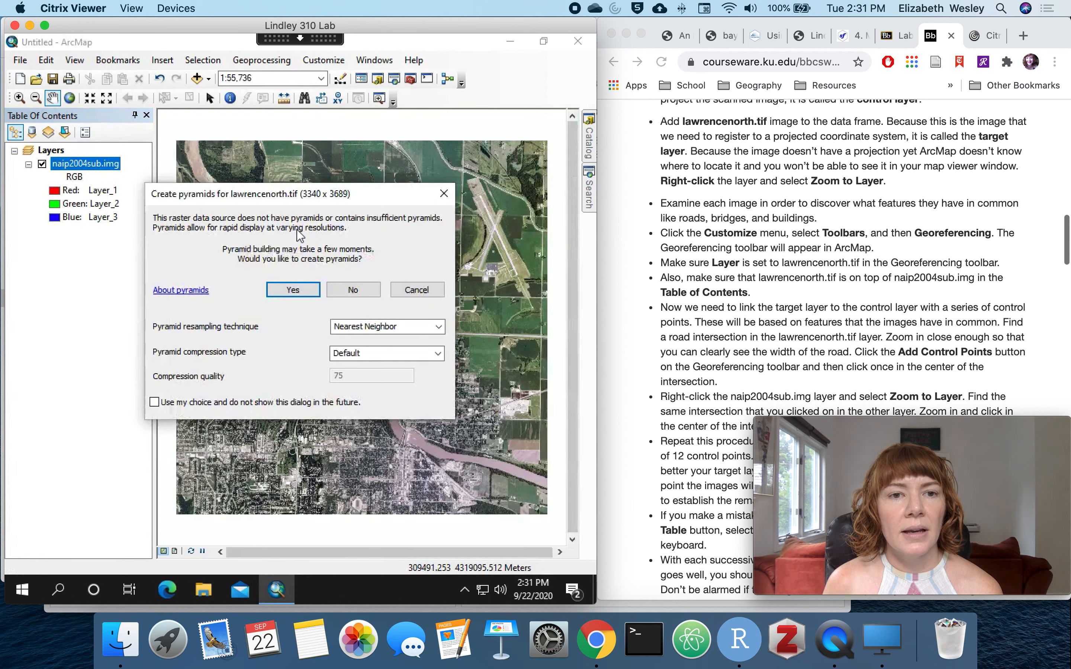
{"action": "left_click", "coordinate": [293, 290]}
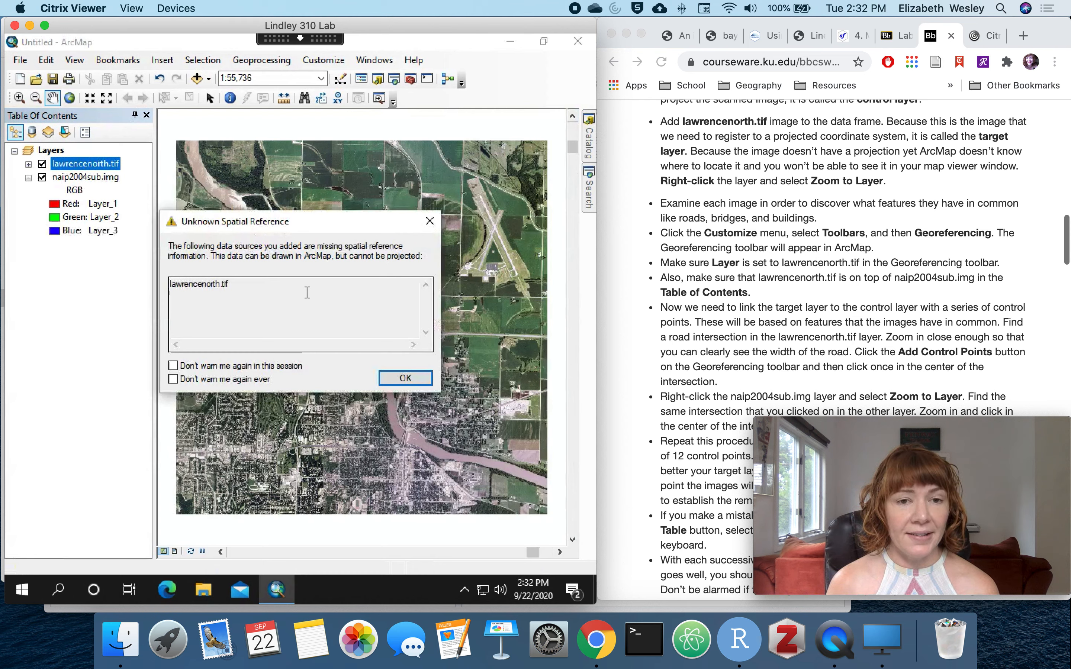
{"action": "left_click", "coordinate": [416, 378]}
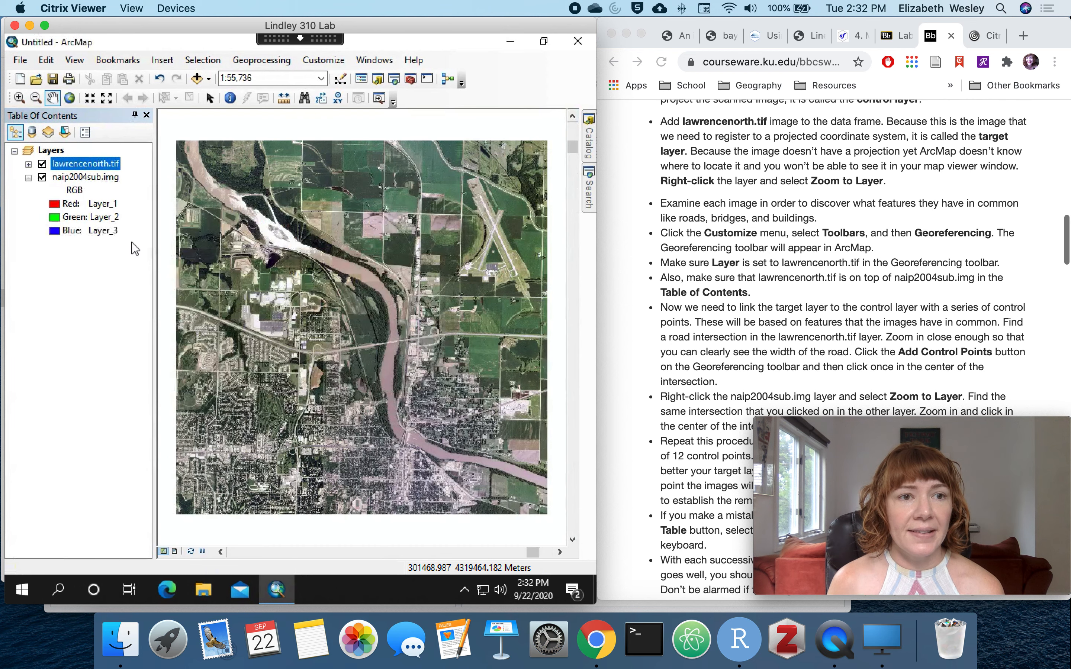
{"action": "left_click", "coordinate": [41, 177]}
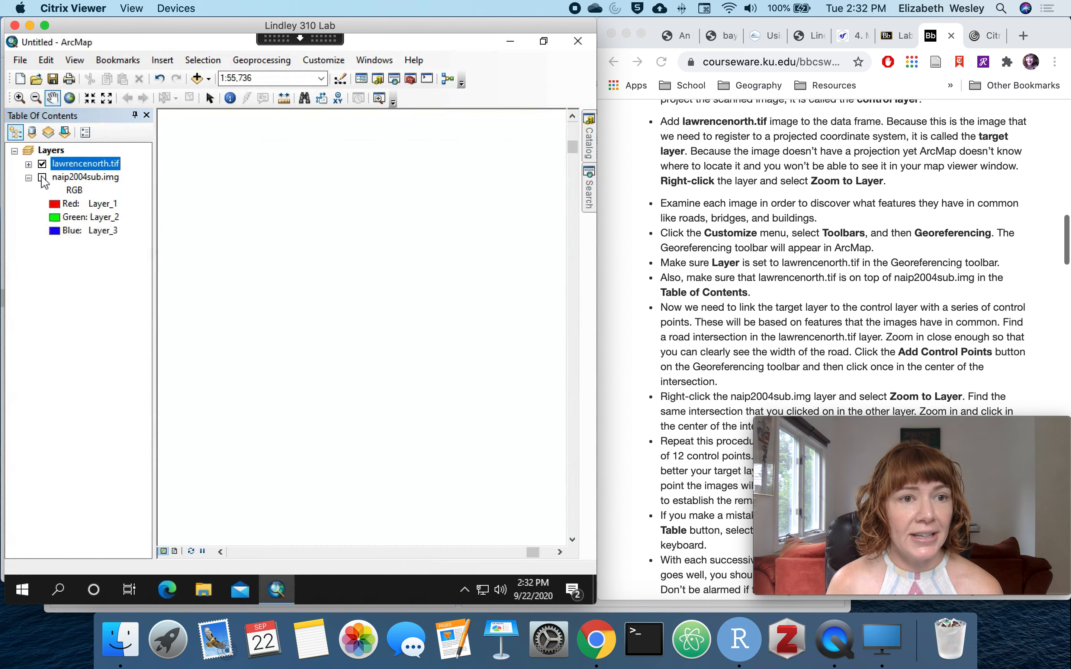
{"action": "left_click", "coordinate": [42, 177]}
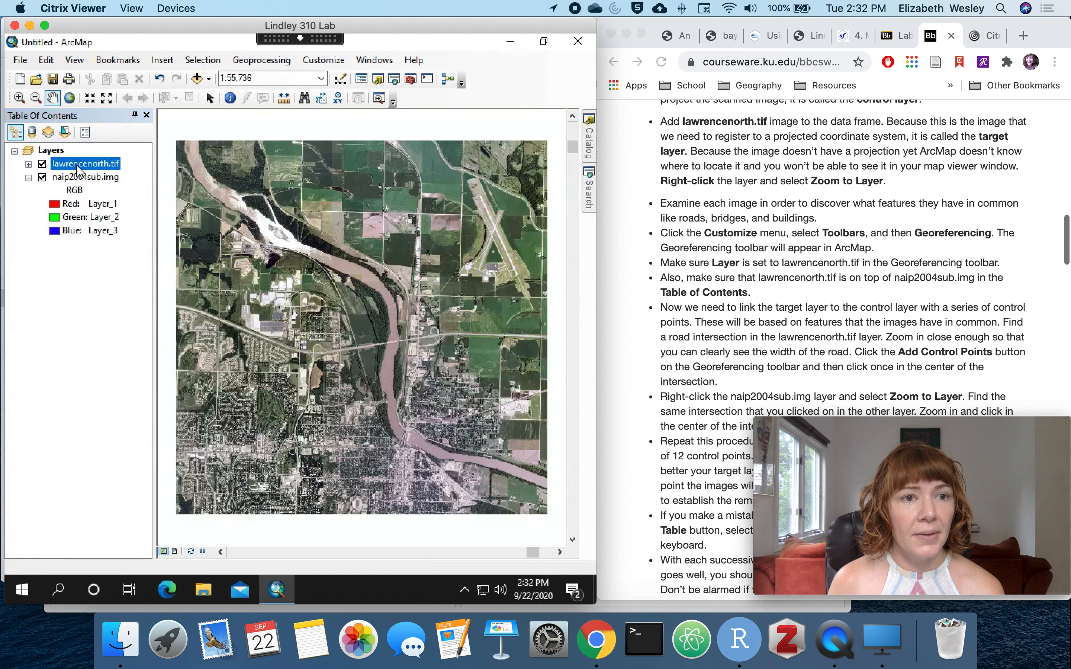
{"action": "right_click", "coordinate": [96, 160]}
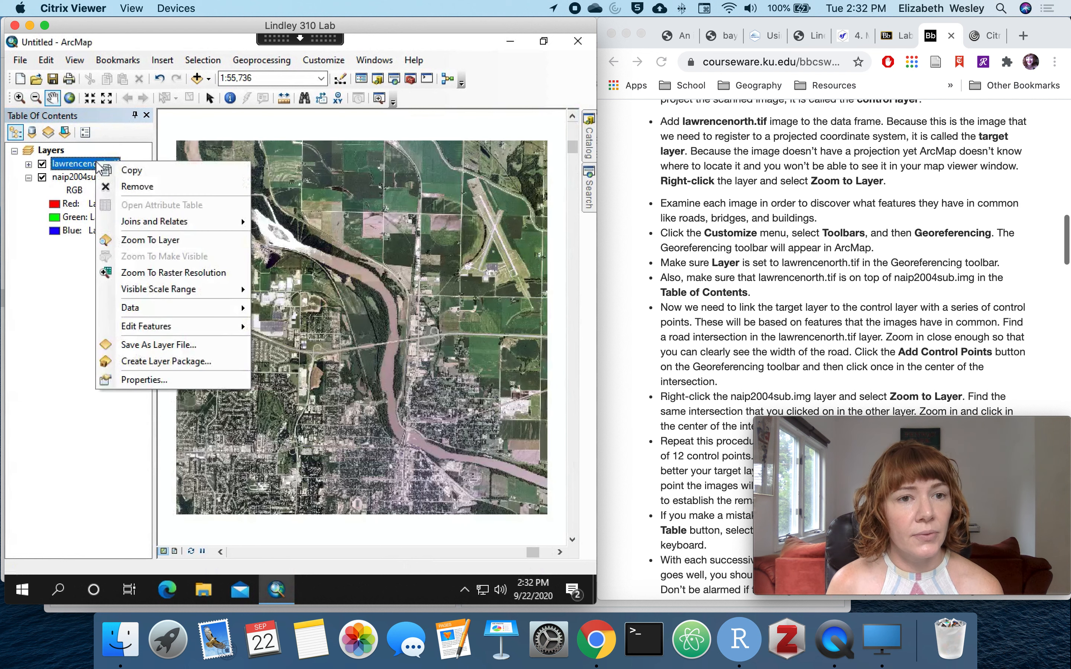
{"action": "left_click", "coordinate": [151, 240]}
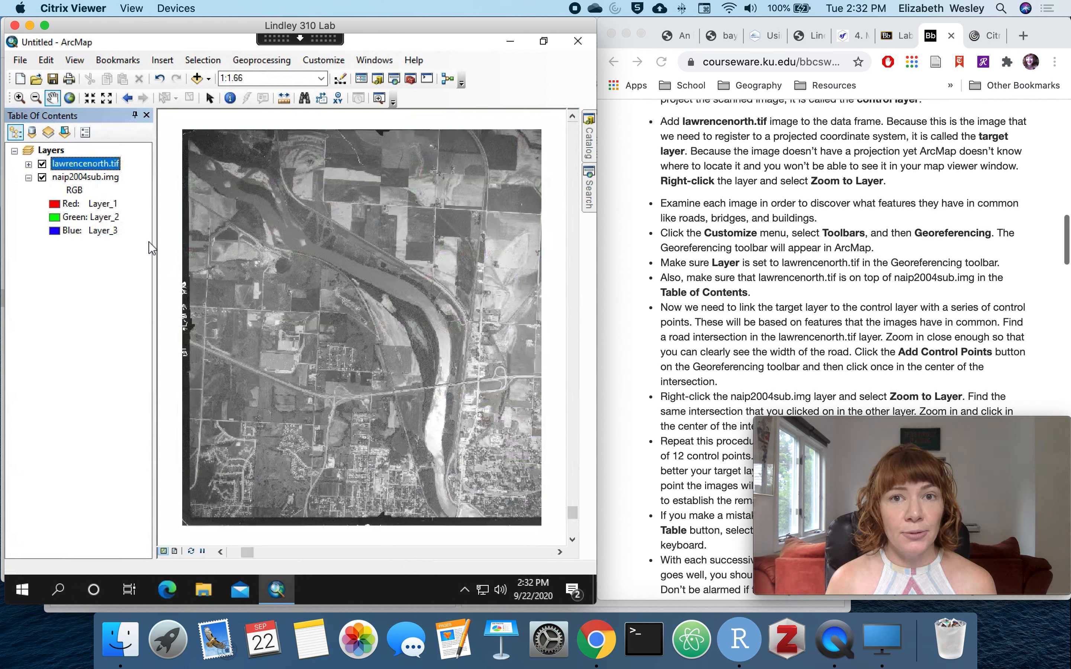
{"action": "left_click", "coordinate": [103, 180], "text": "ctrl"}
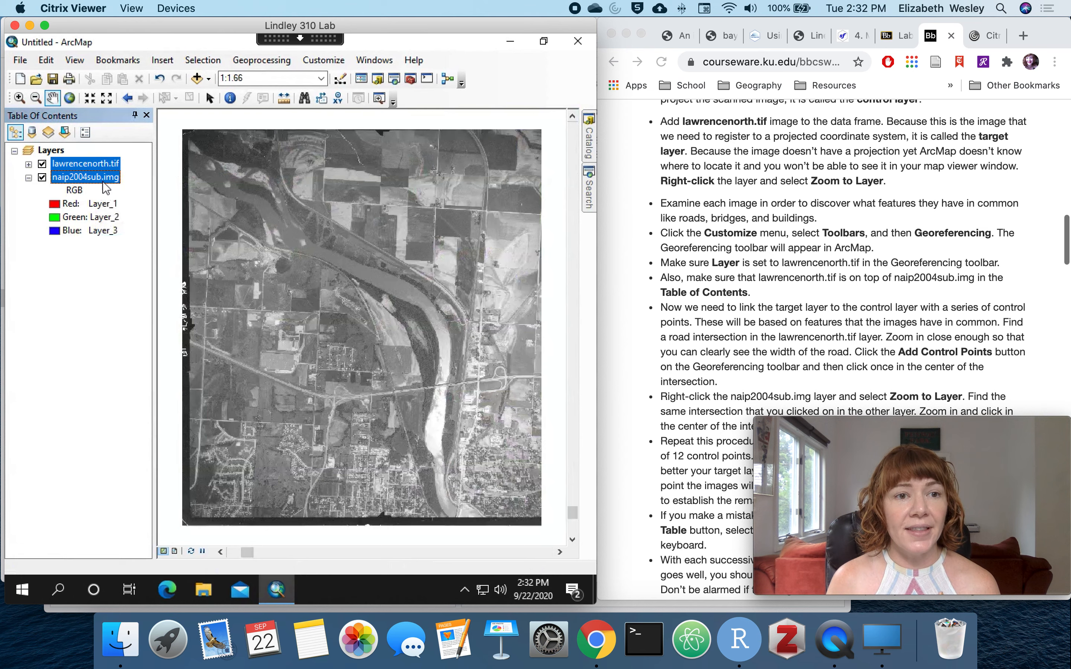
{"action": "left_click", "coordinate": [102, 180]}
{"action": "right_click", "coordinate": [103, 186]}
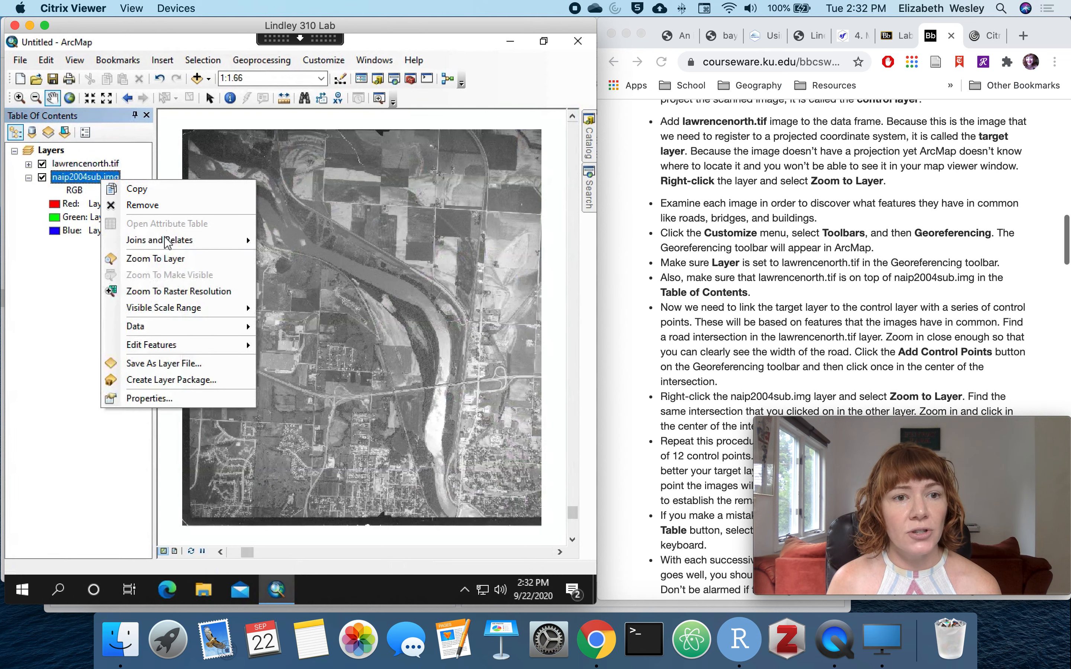
{"action": "left_click", "coordinate": [165, 259]}
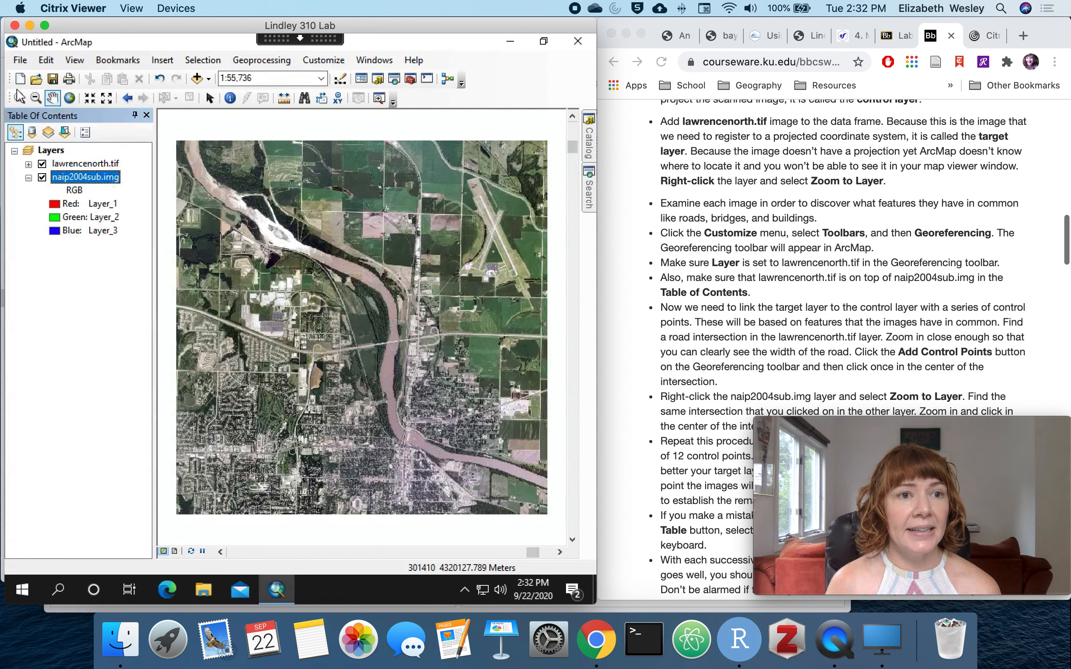
{"action": "left_click", "coordinate": [20, 60]}
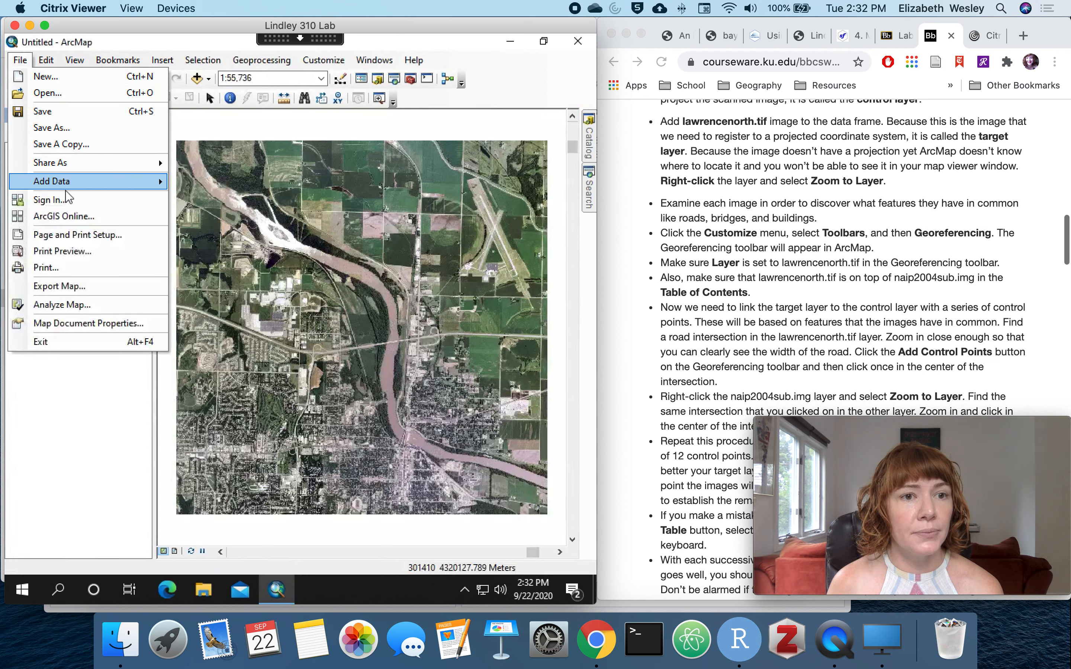
{"action": "mouse_move", "coordinate": [116, 190]}
{"action": "left_click", "coordinate": [244, 202]}
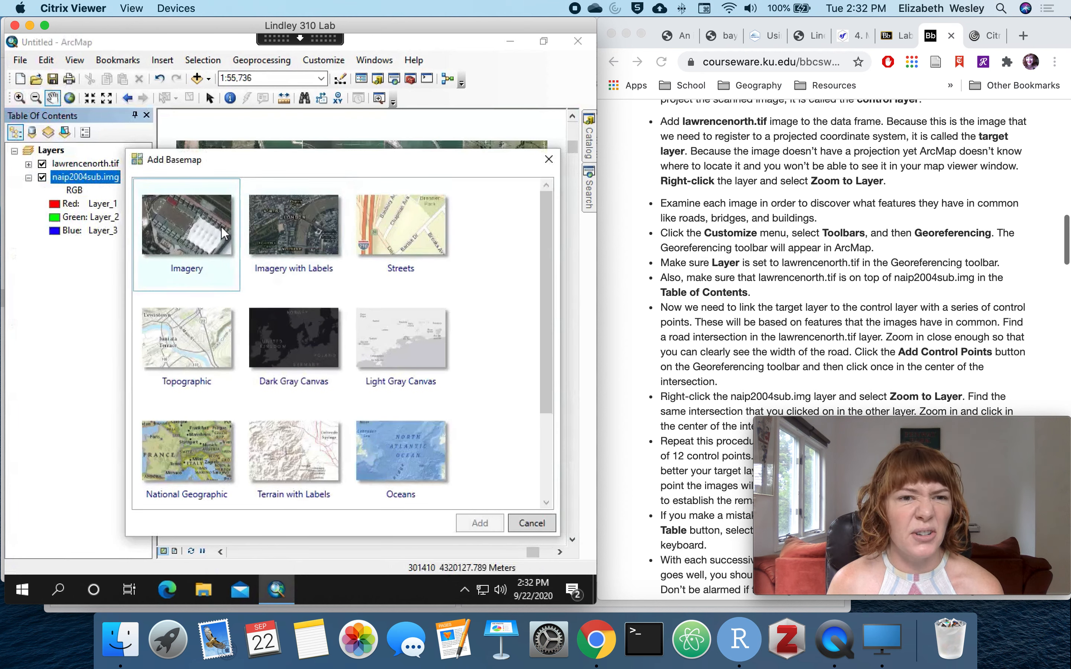
{"action": "left_click", "coordinate": [416, 225]}
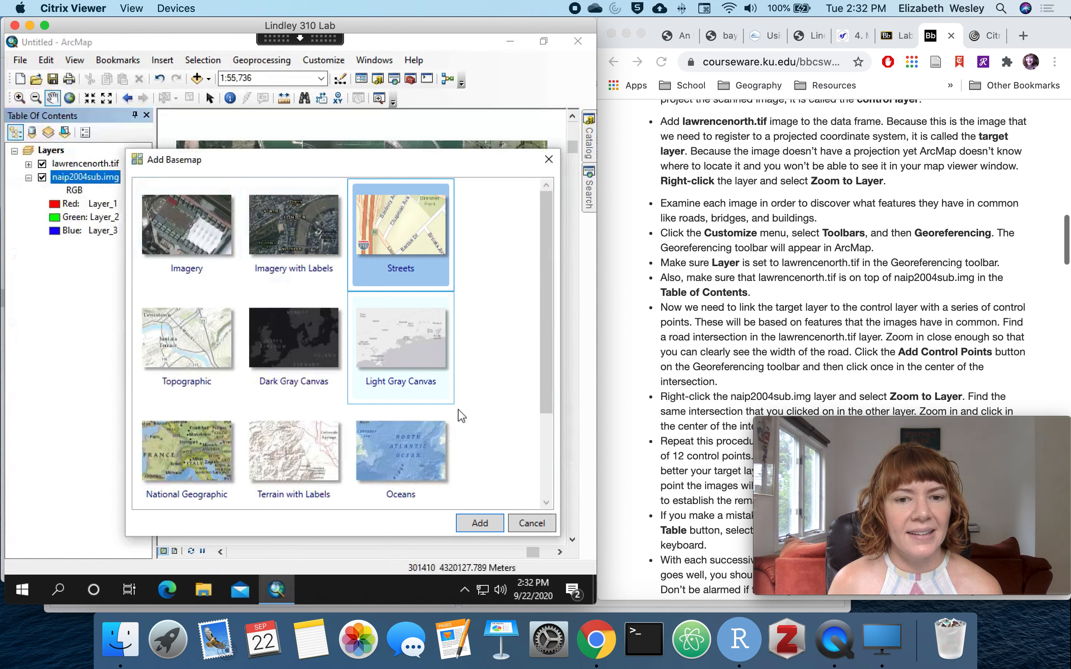
{"action": "left_click", "coordinate": [499, 524]}
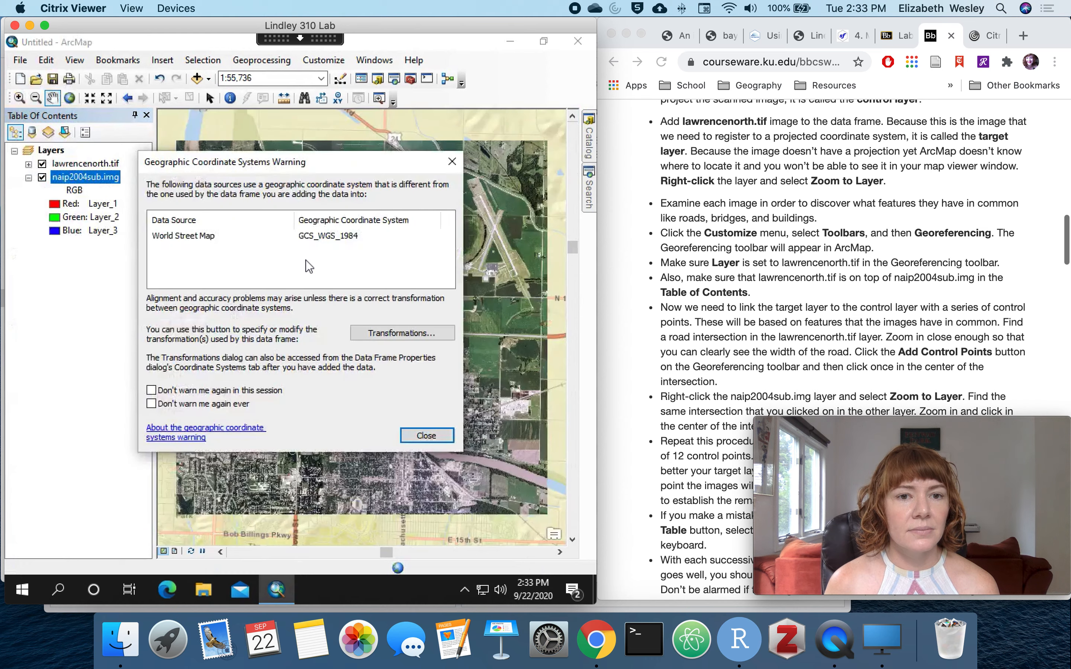
{"action": "left_click", "coordinate": [442, 435]}
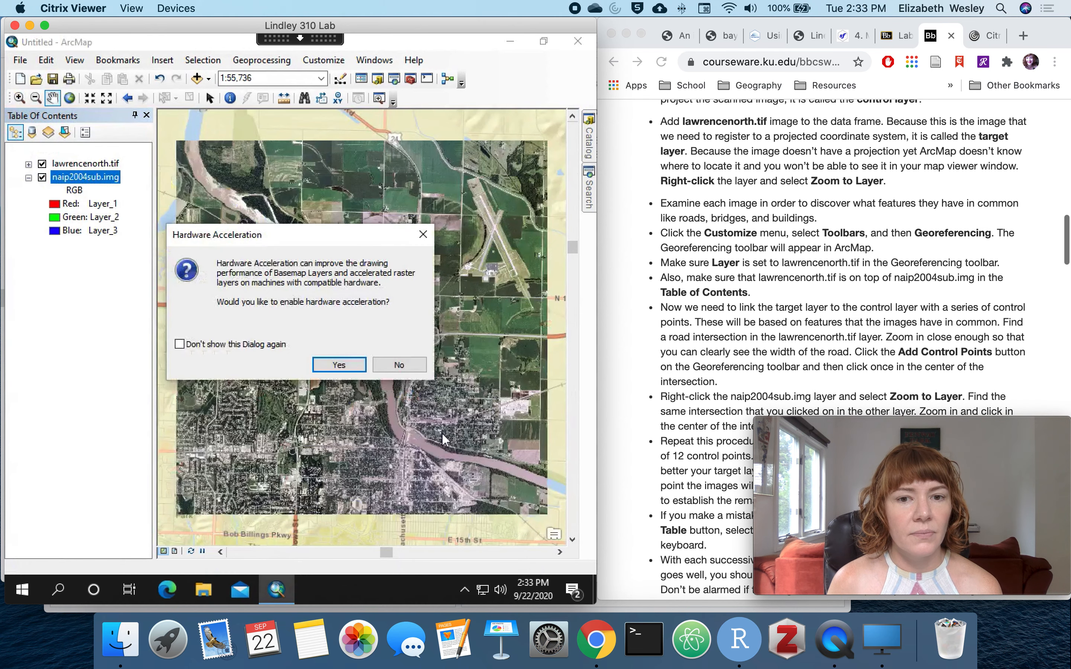
{"action": "left_click", "coordinate": [391, 366]}
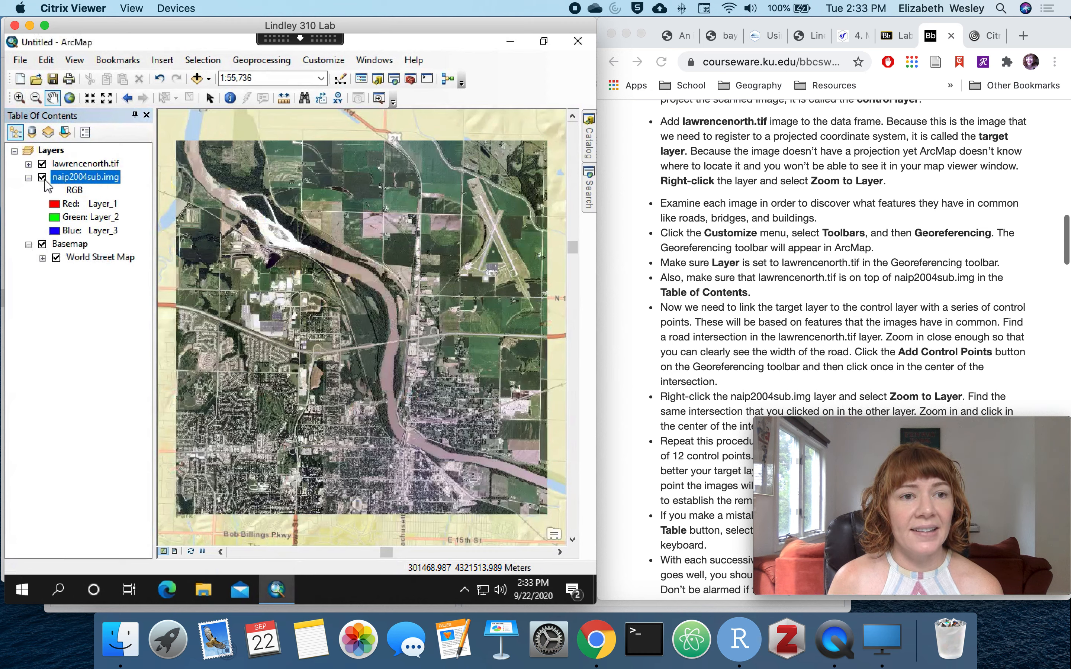
{"action": "left_click", "coordinate": [42, 178]}
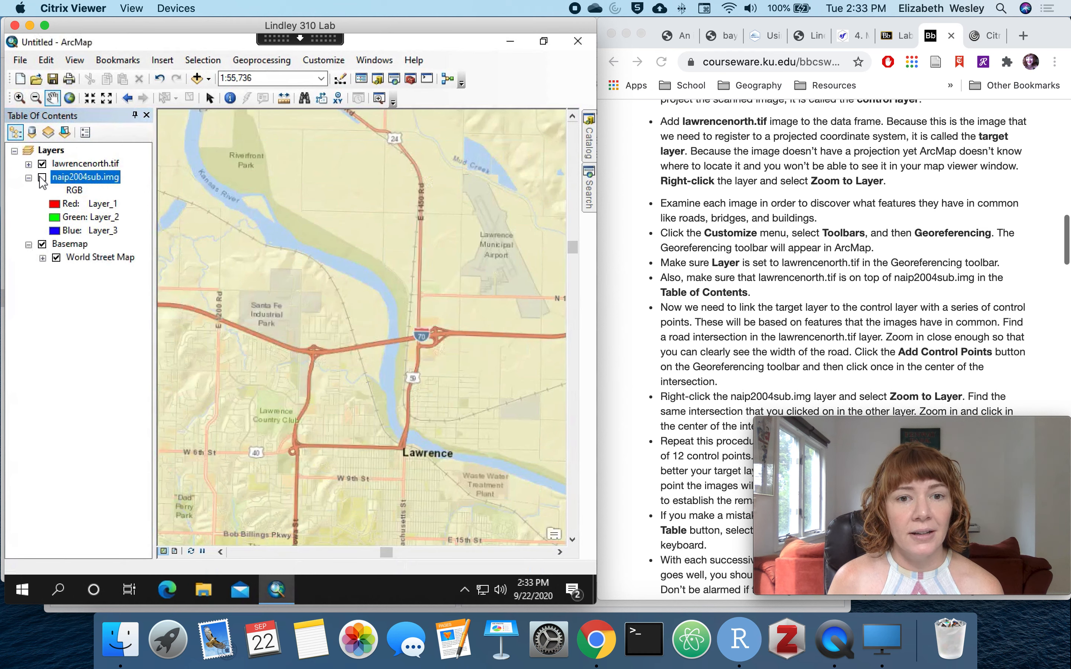
{"action": "left_click", "coordinate": [42, 178]}
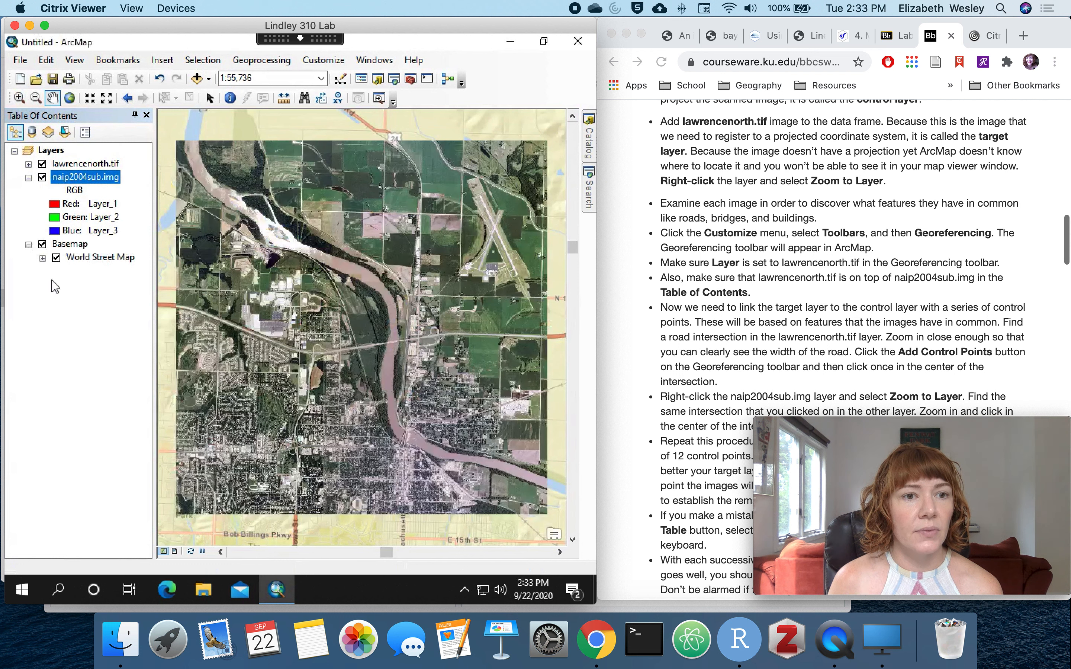
{"action": "left_click", "coordinate": [73, 244]}
{"action": "left_click", "coordinate": [86, 244]}
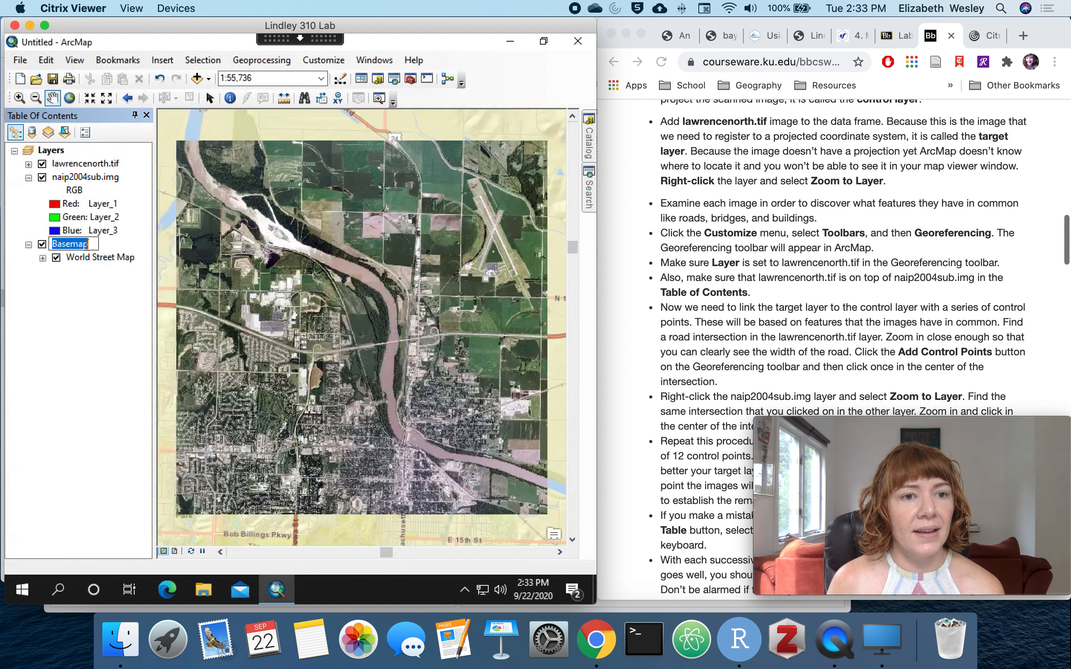
{"action": "right_click", "coordinate": [87, 247]}
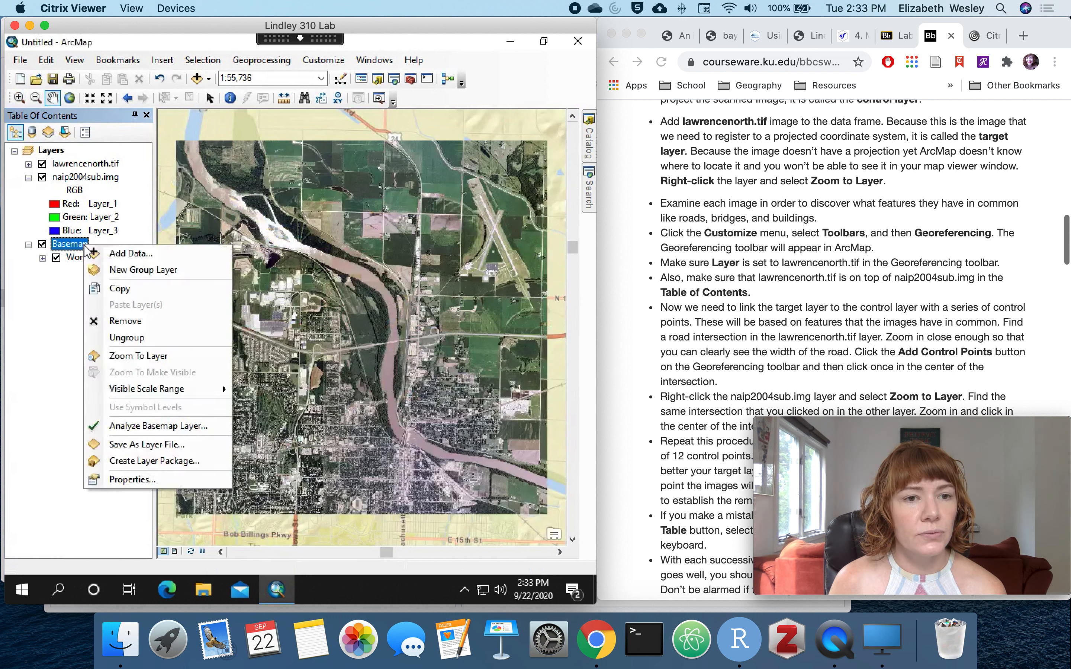
{"action": "left_click", "coordinate": [134, 322]}
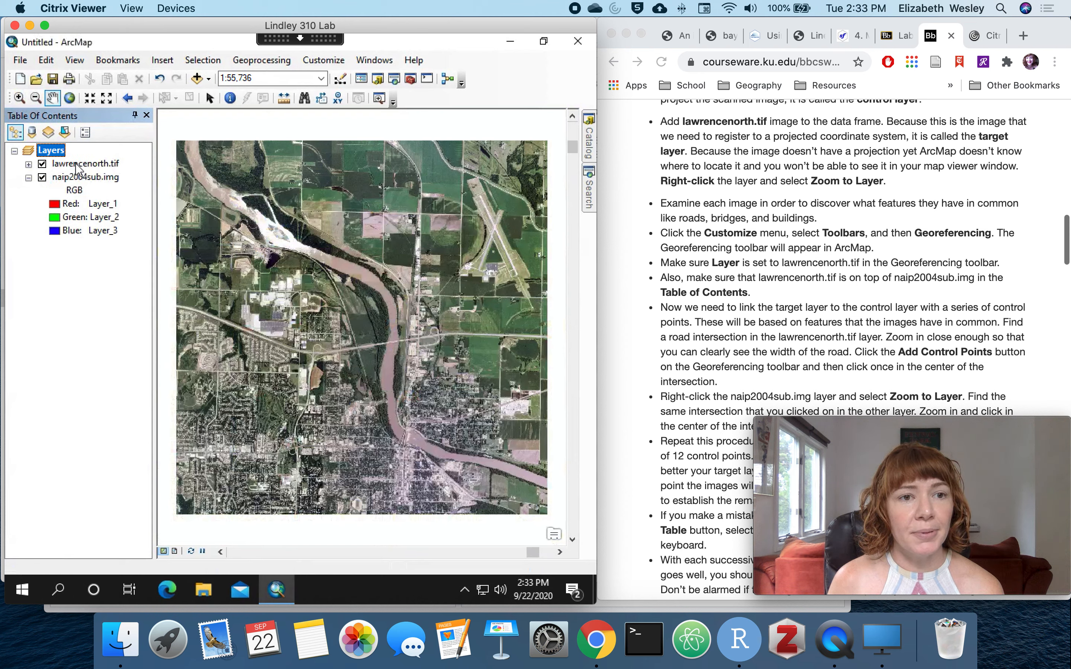
Hide the red, green and blue band entries under naip2004sub.img in the Table of Contents
{"action": "left_click", "coordinate": [76, 164]}
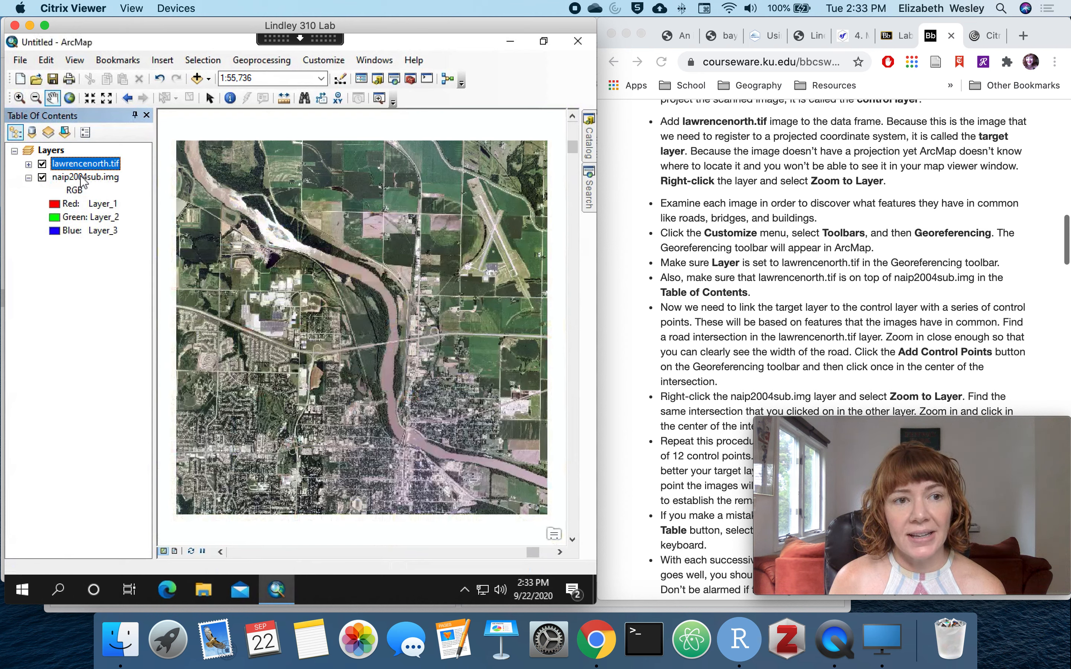
{"action": "left_click", "coordinate": [80, 178]}
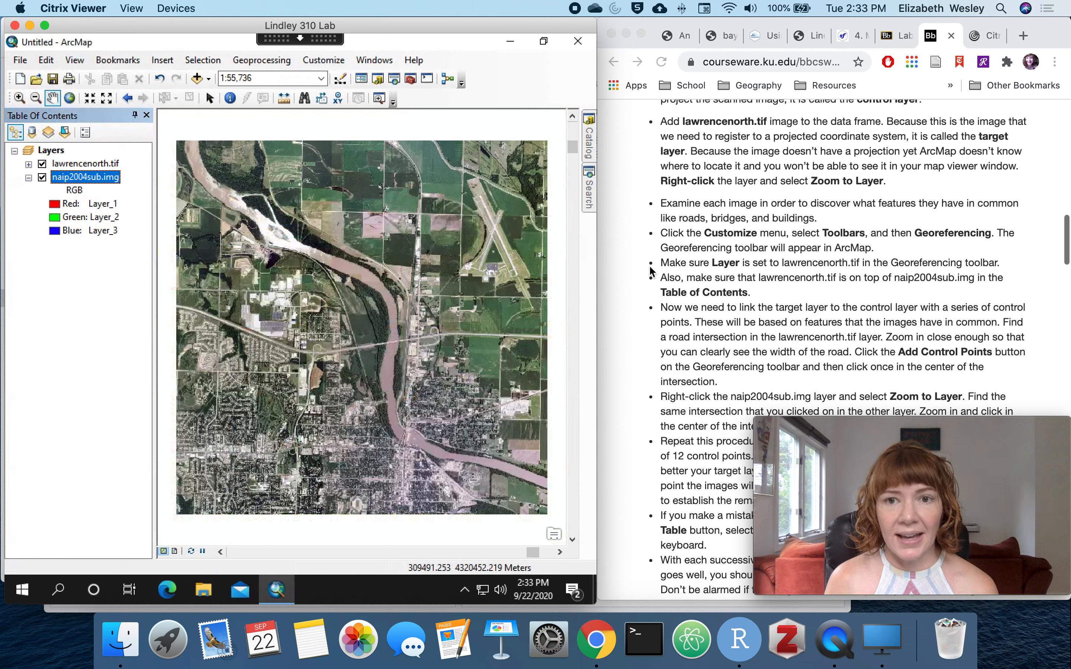
{"action": "scroll", "coordinate": [800, 276], "scroll_direction": "down", "scroll_amount": 5}
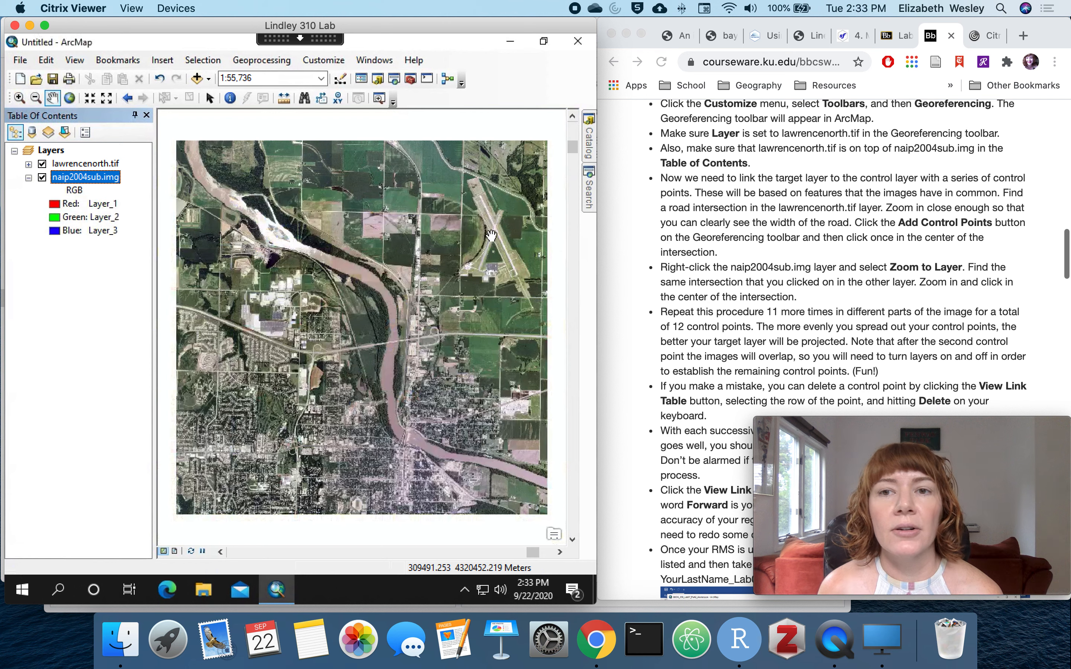
{"action": "left_click", "coordinate": [97, 162]}
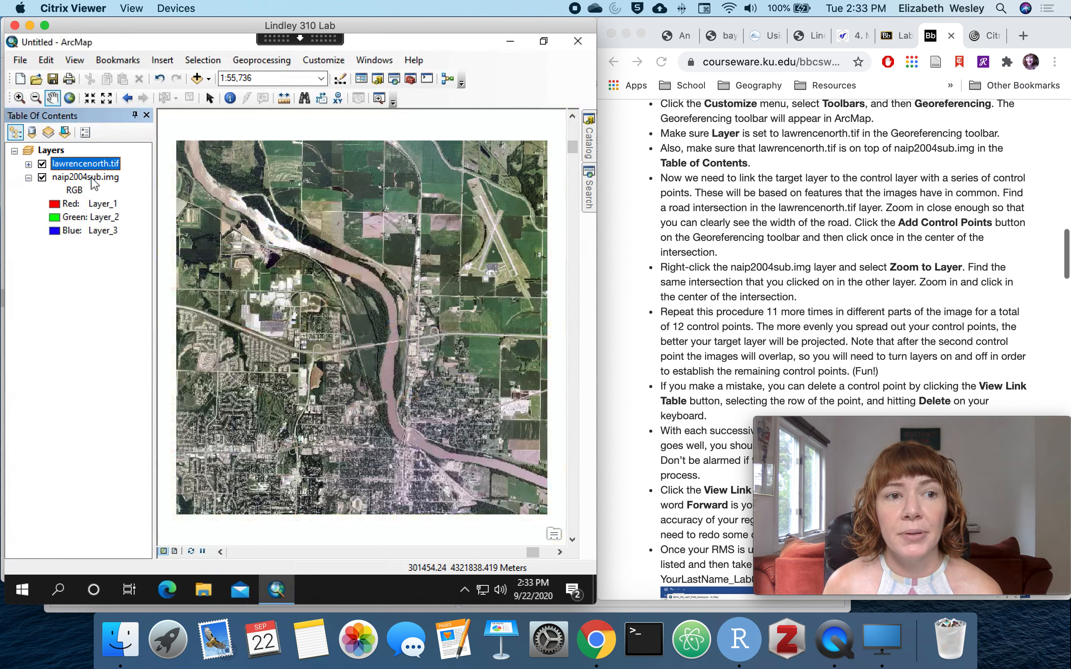
{"action": "left_click", "coordinate": [92, 178]}
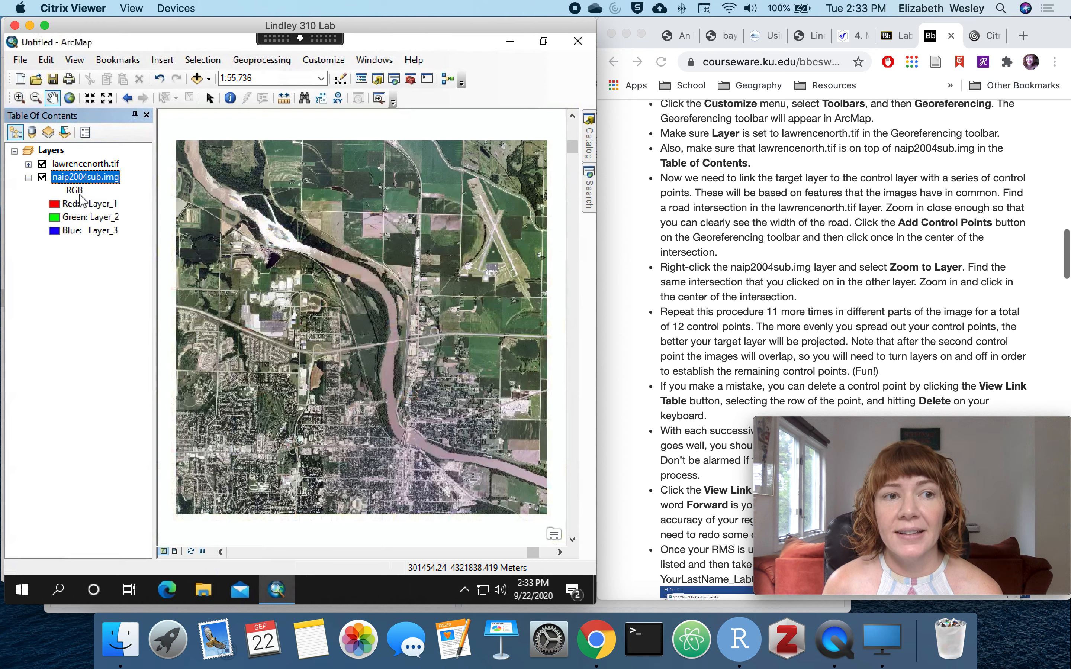
{"action": "left_click", "coordinate": [28, 179]}
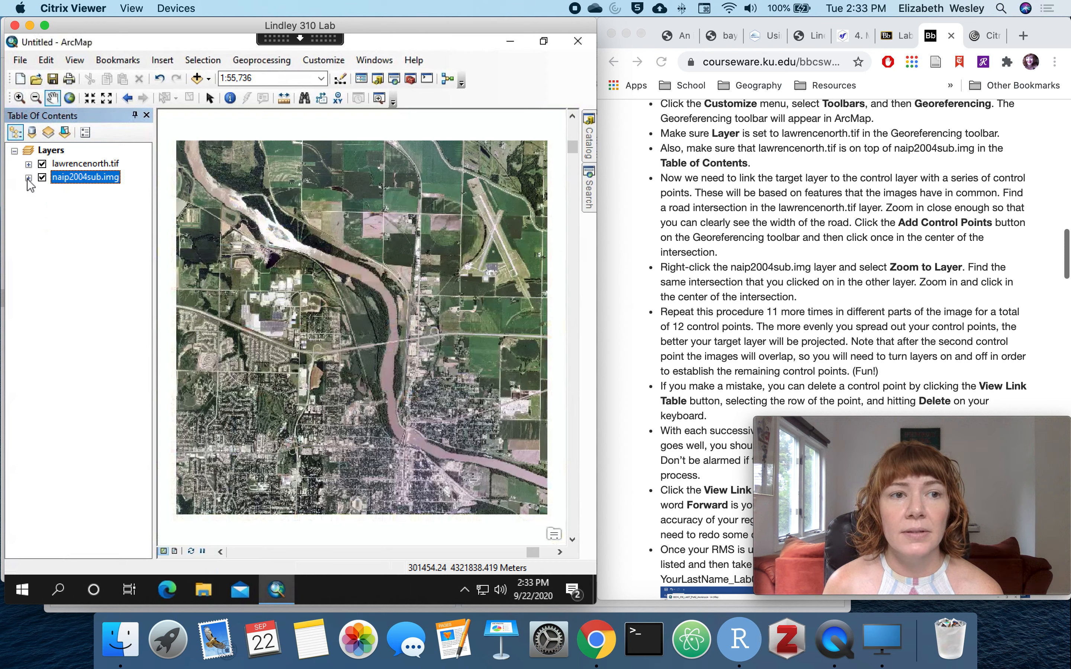
{"action": "scroll", "coordinate": [729, 238], "scroll_direction": "down", "scroll_amount": 2}
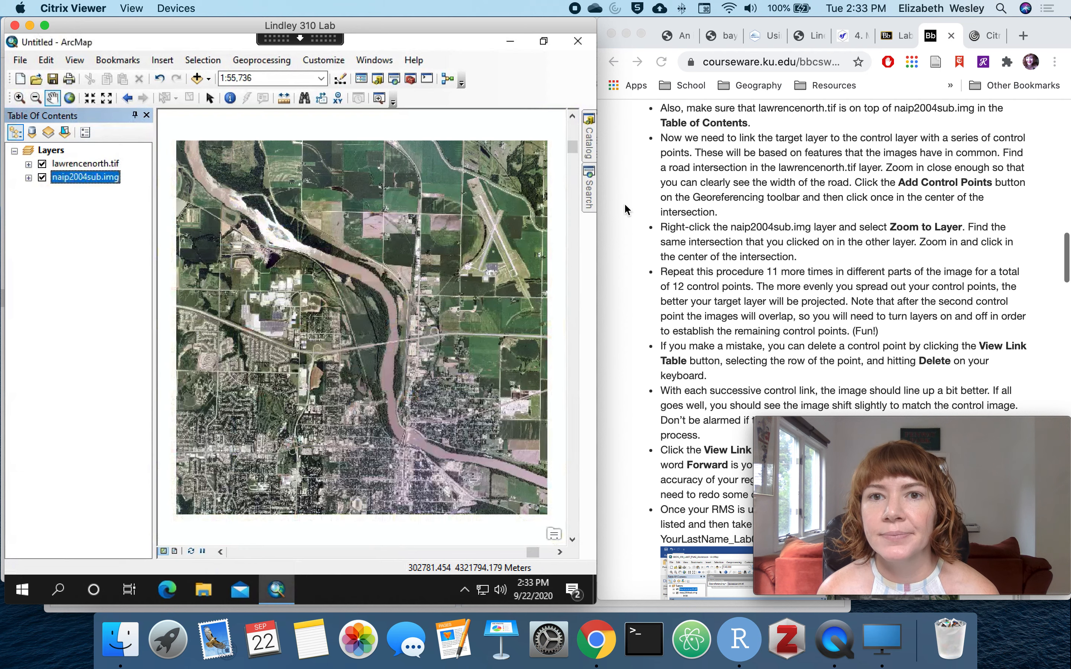
{"action": "scroll", "coordinate": [869, 239], "scroll_direction": "up", "scroll_amount": 5}
{"action": "scroll", "coordinate": [875, 249], "scroll_direction": "up", "scroll_amount": 1}
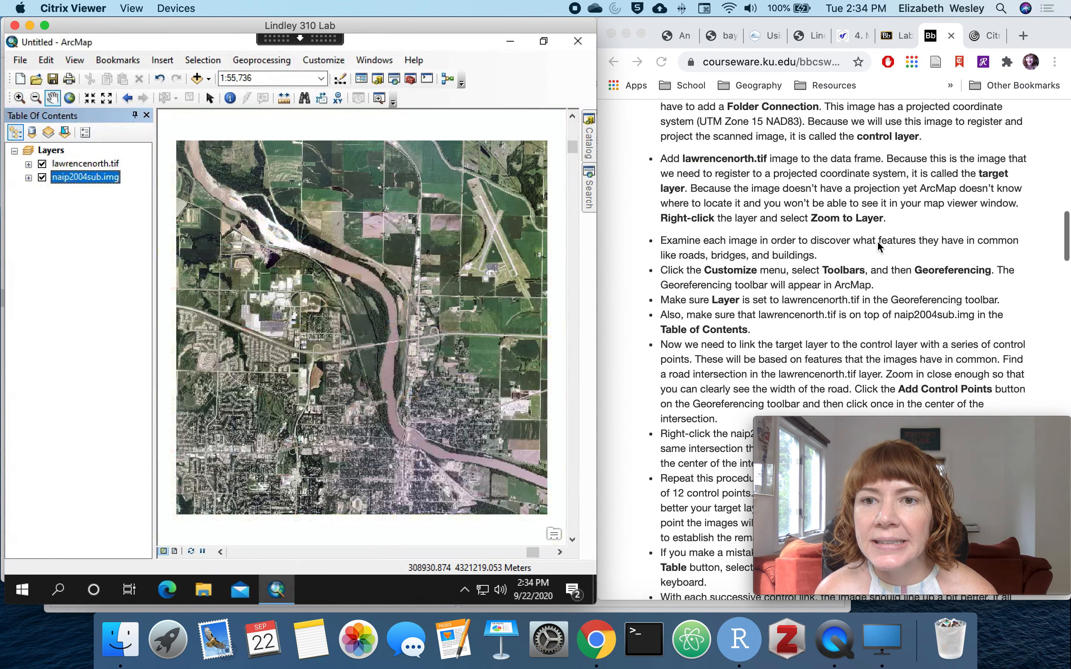
{"action": "scroll", "coordinate": [879, 242], "scroll_direction": "down", "scroll_amount": 2}
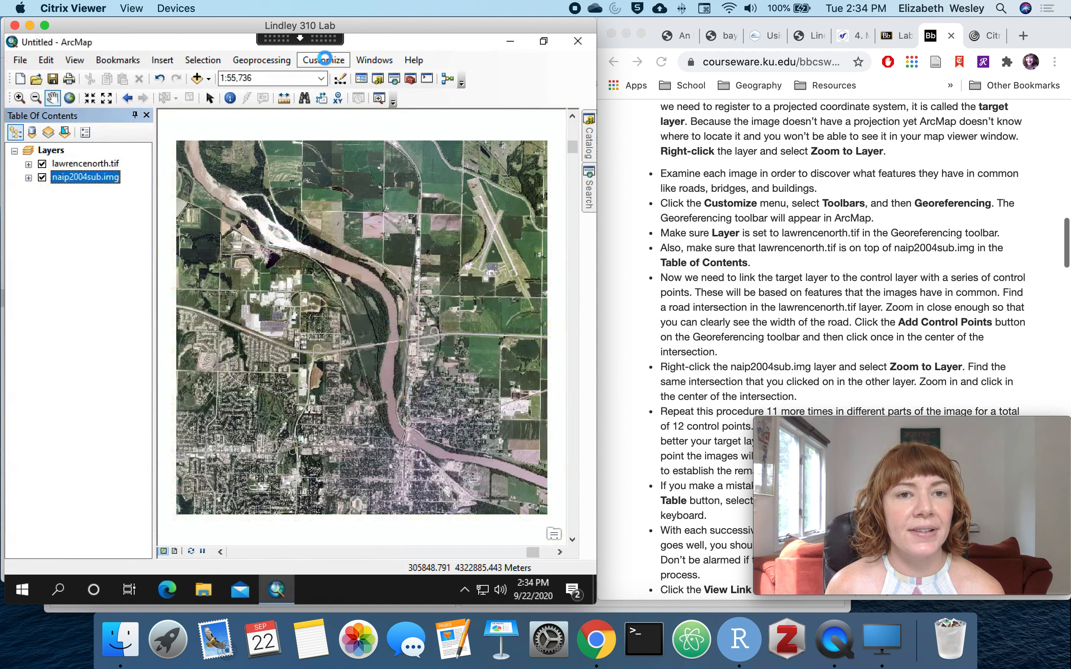
Turn on the Georeferencing toolbar and dock it alongside the other toolbars
{"action": "left_click", "coordinate": [325, 58]}
{"action": "mouse_move", "coordinate": [336, 75]}
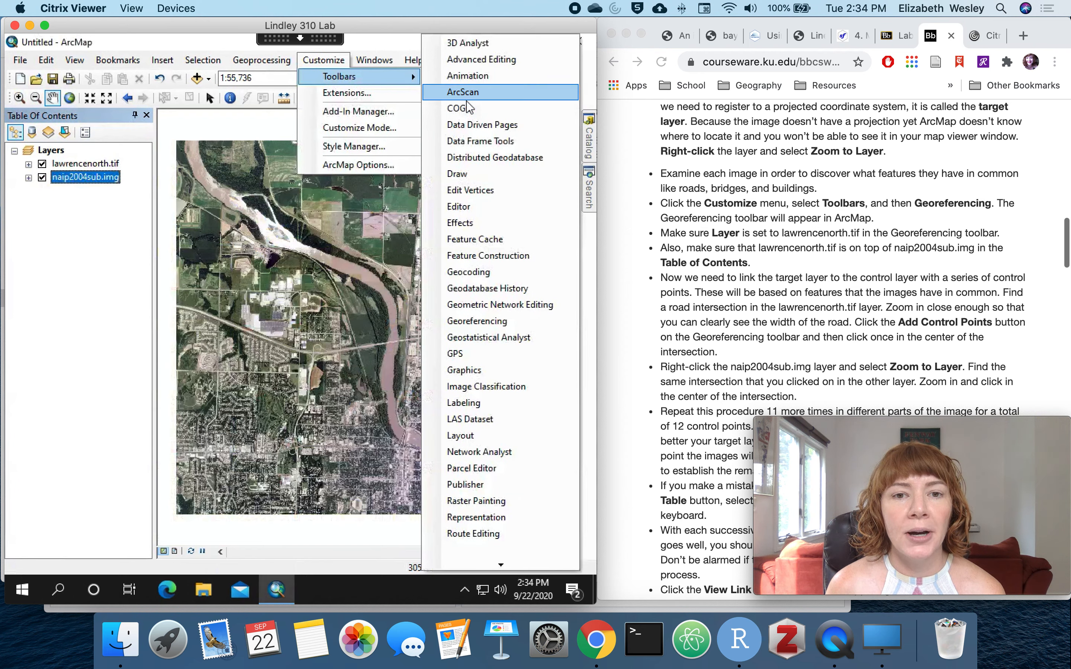
{"action": "left_click", "coordinate": [492, 321]}
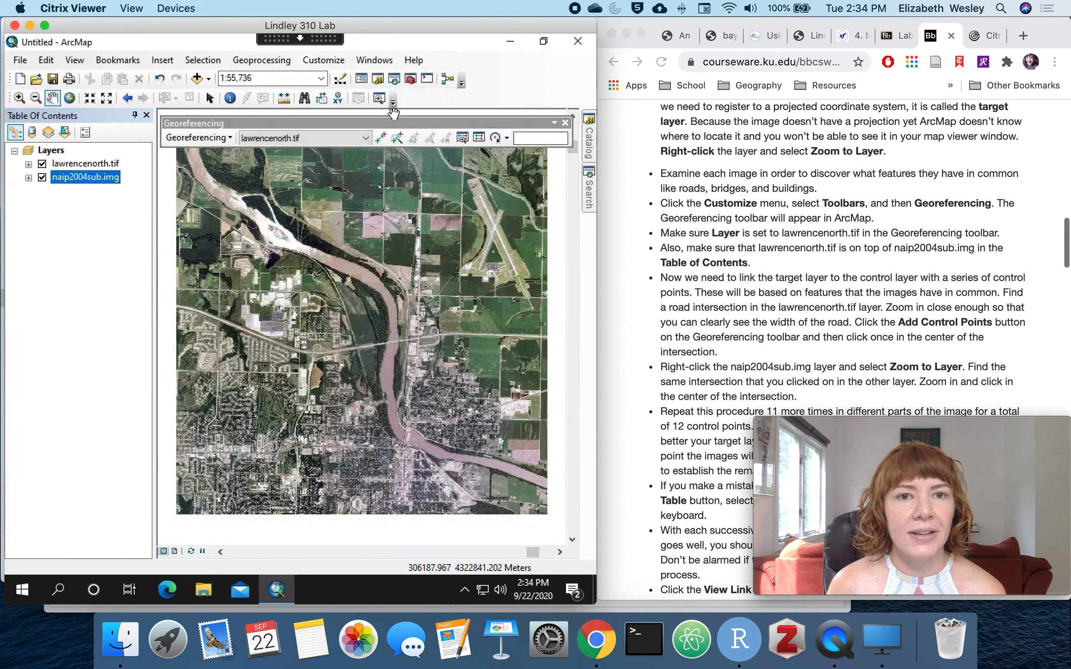
{"action": "left_click_drag", "start_coordinate": [381, 123], "coordinate": [416, 118]}
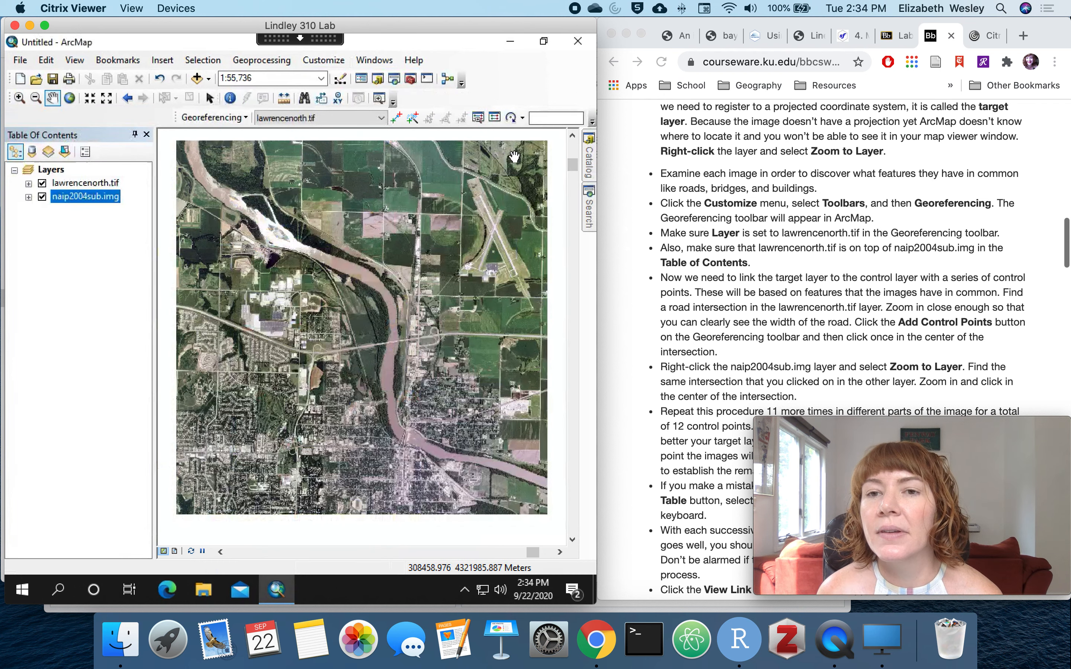
{"action": "scroll", "coordinate": [885, 226], "scroll_direction": "down", "scroll_amount": 5}
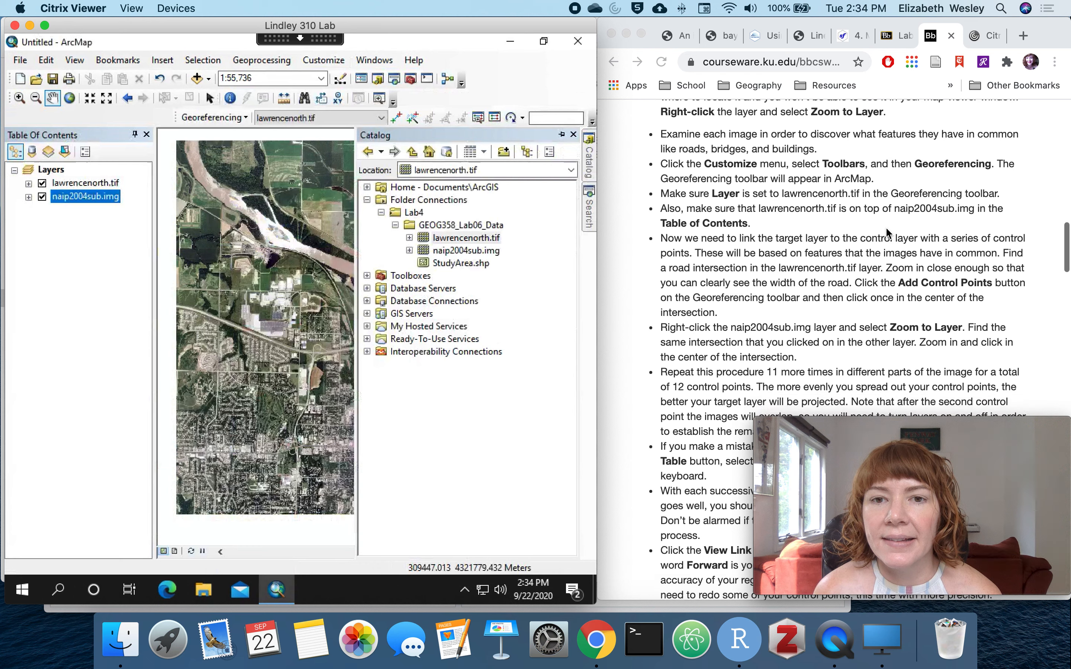
{"action": "scroll", "coordinate": [866, 256], "scroll_direction": "down", "scroll_amount": 2}
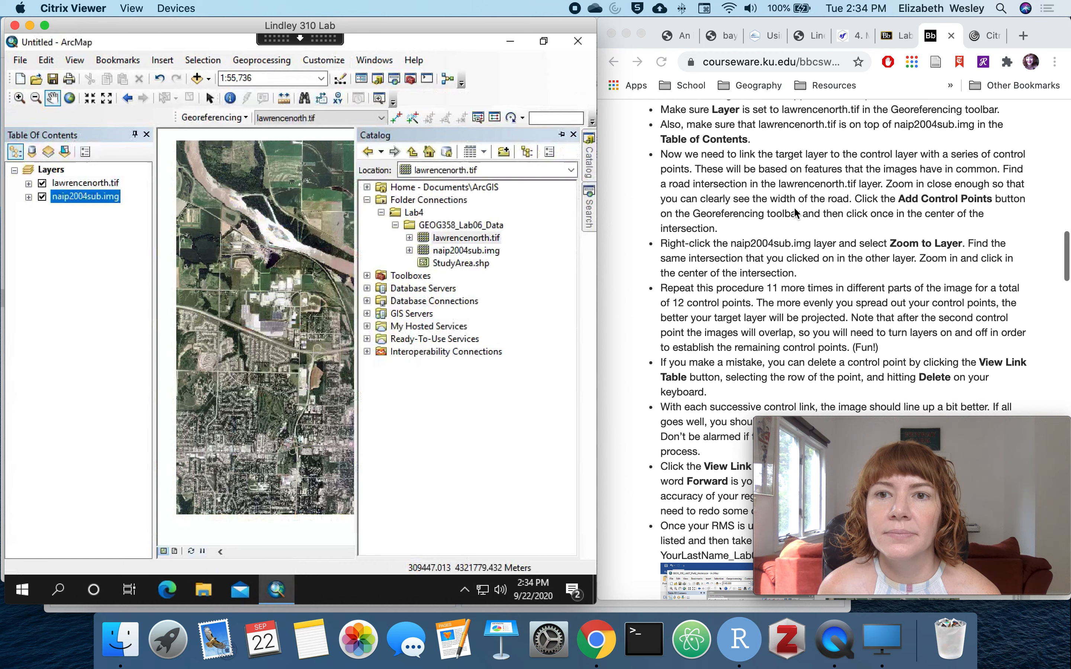
Compare the full extents of lawrencenorth.tif and naip2004sub.img, ending on lawrencenorth.tif
{"action": "right_click", "coordinate": [91, 182]}
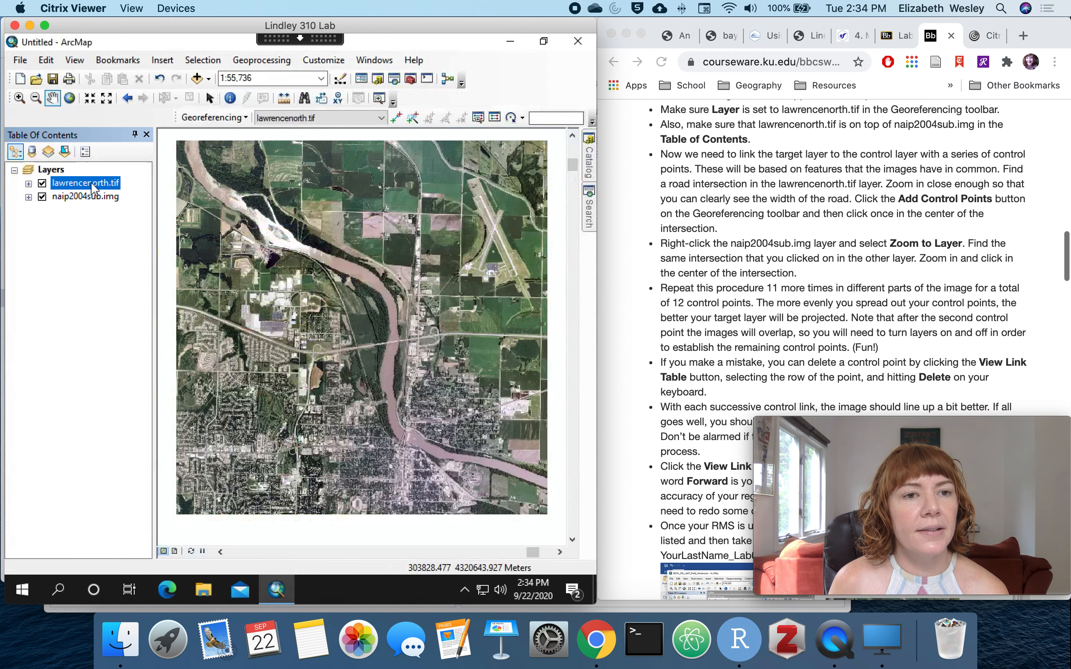
{"action": "left_click", "coordinate": [149, 263]}
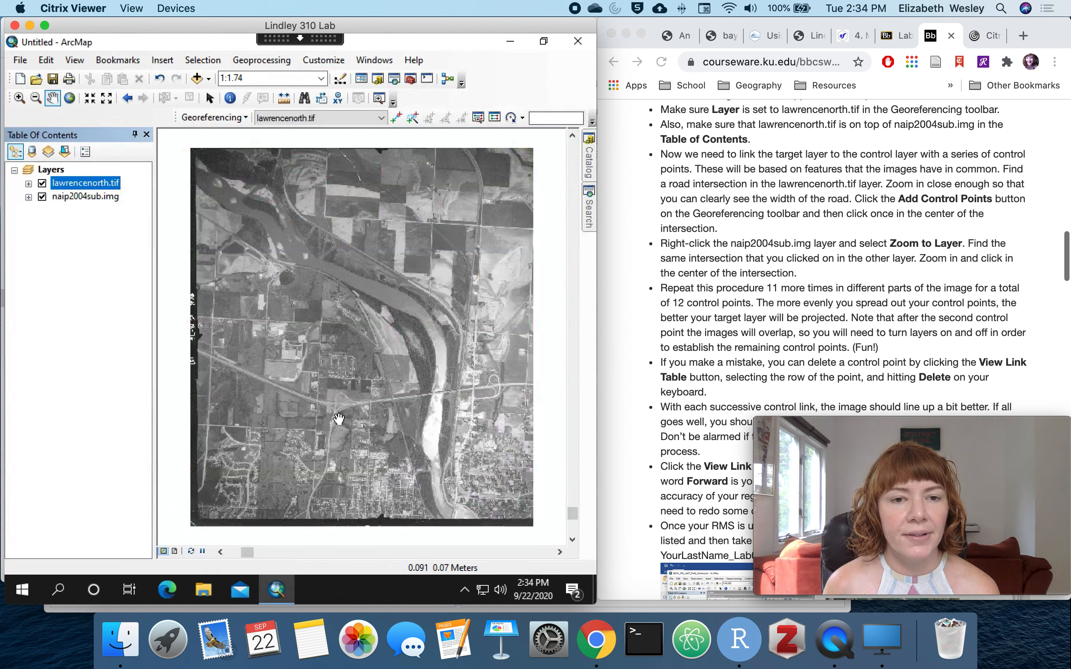
{"action": "right_click", "coordinate": [111, 197]}
{"action": "left_click", "coordinate": [157, 286]}
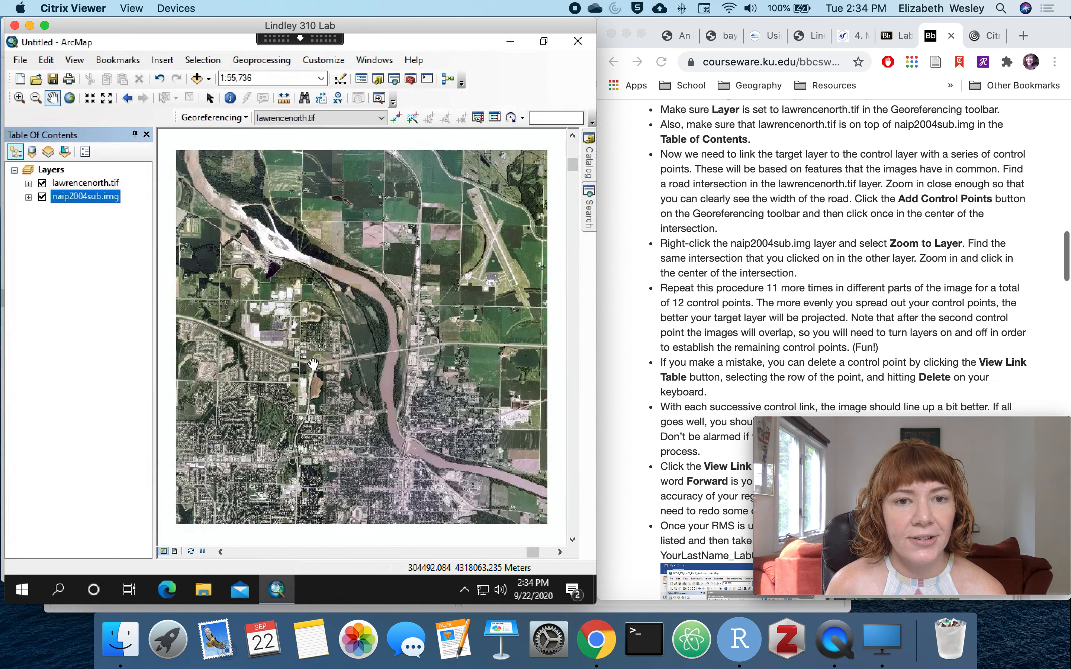
{"action": "right_click", "coordinate": [93, 183]}
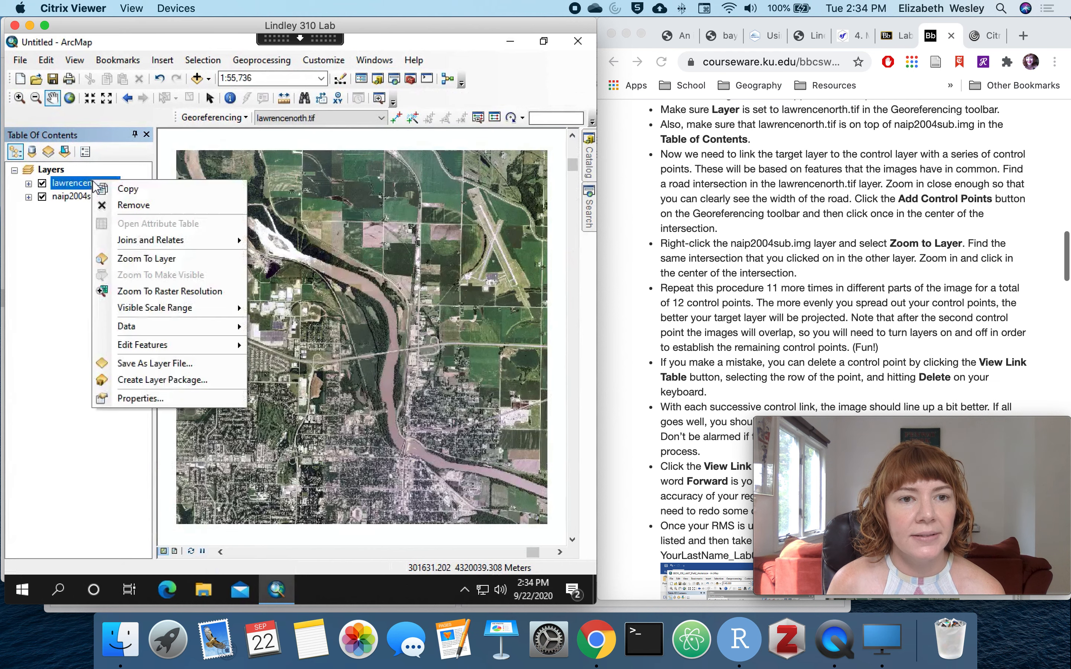
{"action": "left_click", "coordinate": [141, 258]}
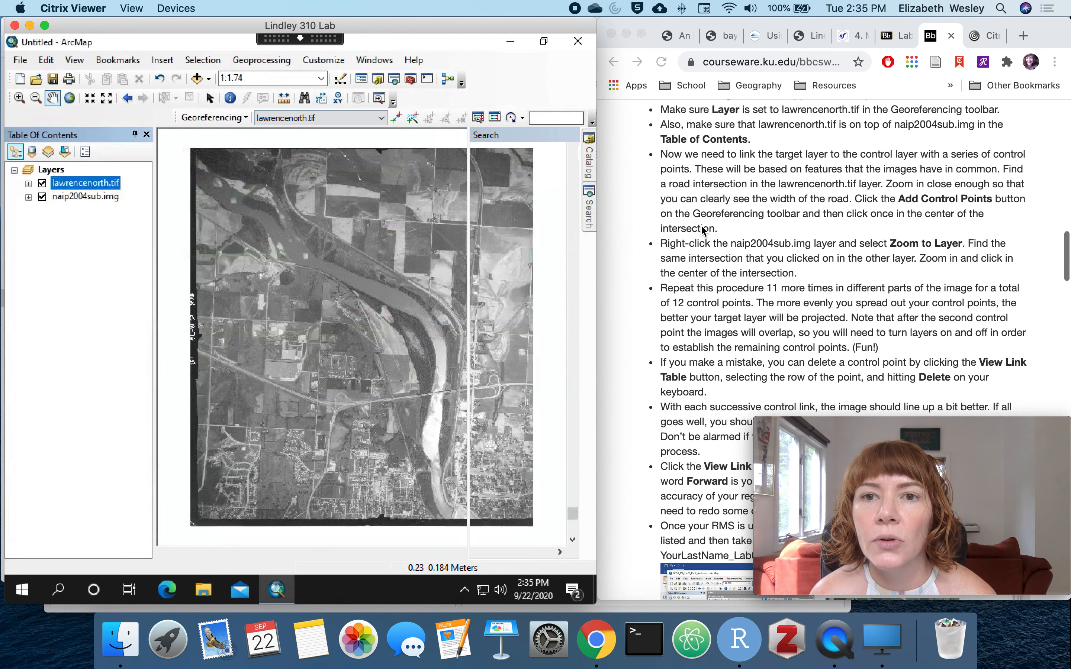
{"action": "scroll", "coordinate": [713, 231], "scroll_direction": "up", "scroll_amount": 3}
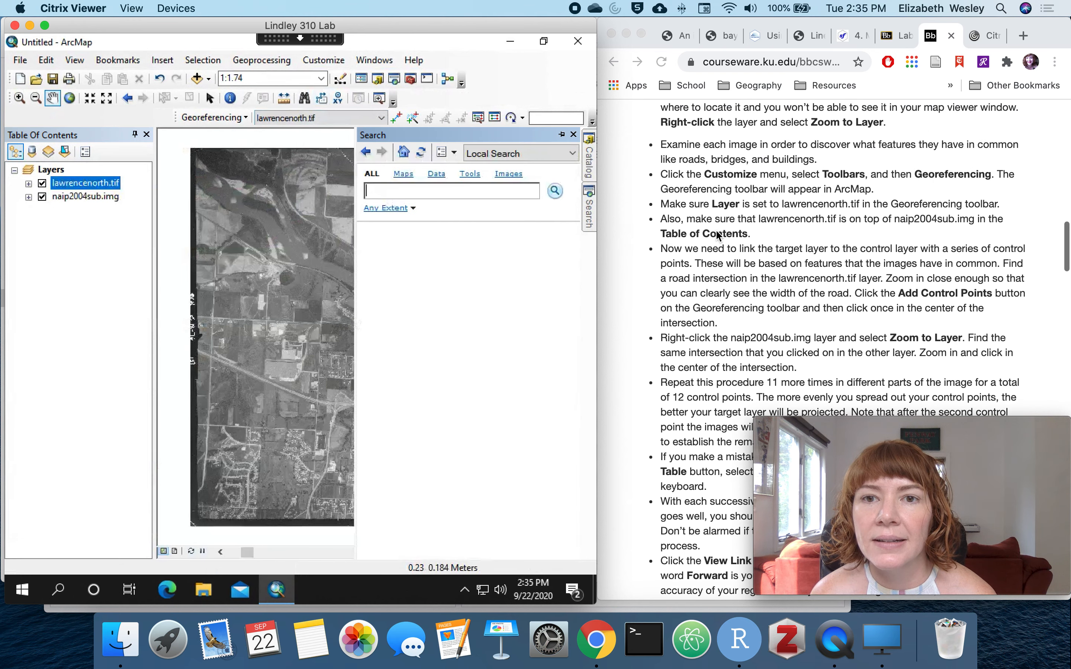
{"action": "scroll", "coordinate": [714, 234], "scroll_direction": "down", "scroll_amount": 1}
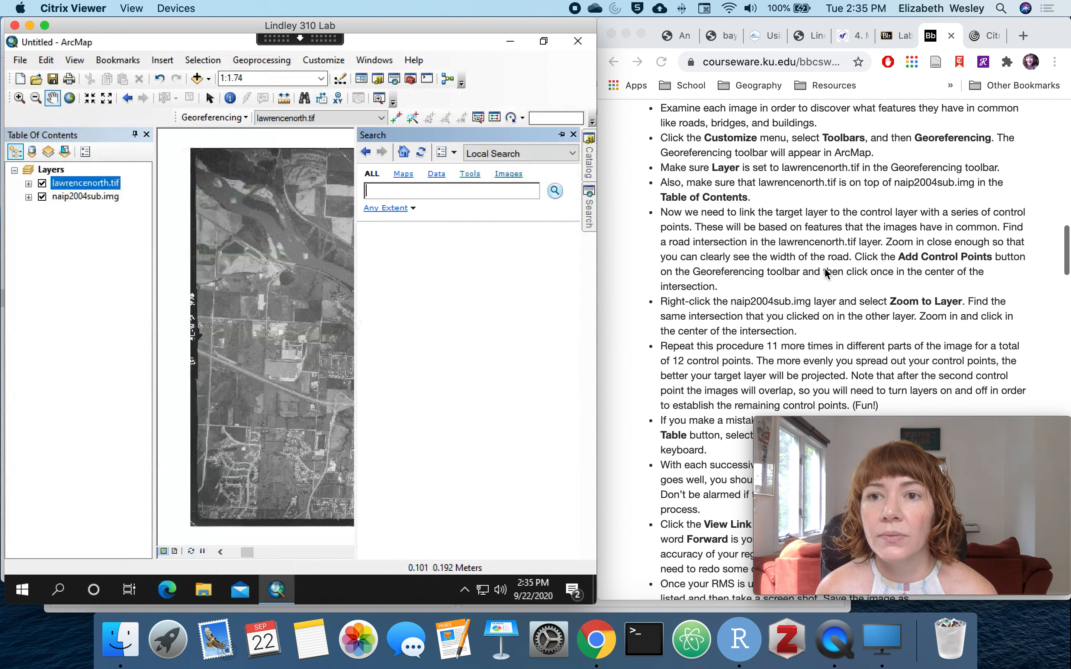
{"action": "scroll", "coordinate": [826, 270], "scroll_direction": "down", "scroll_amount": 3}
{"action": "scroll", "coordinate": [825, 269], "scroll_direction": "down", "scroll_amount": 1}
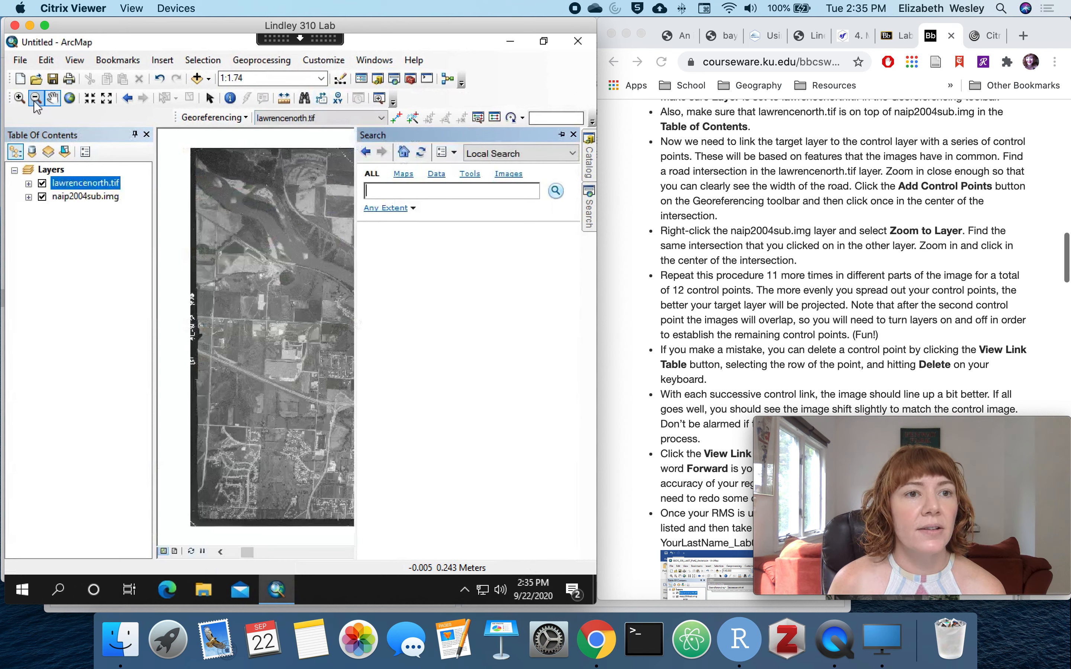
Auto-hide the Search pane to widen the map and zoom into the road interchange
{"action": "left_click", "coordinate": [19, 100]}
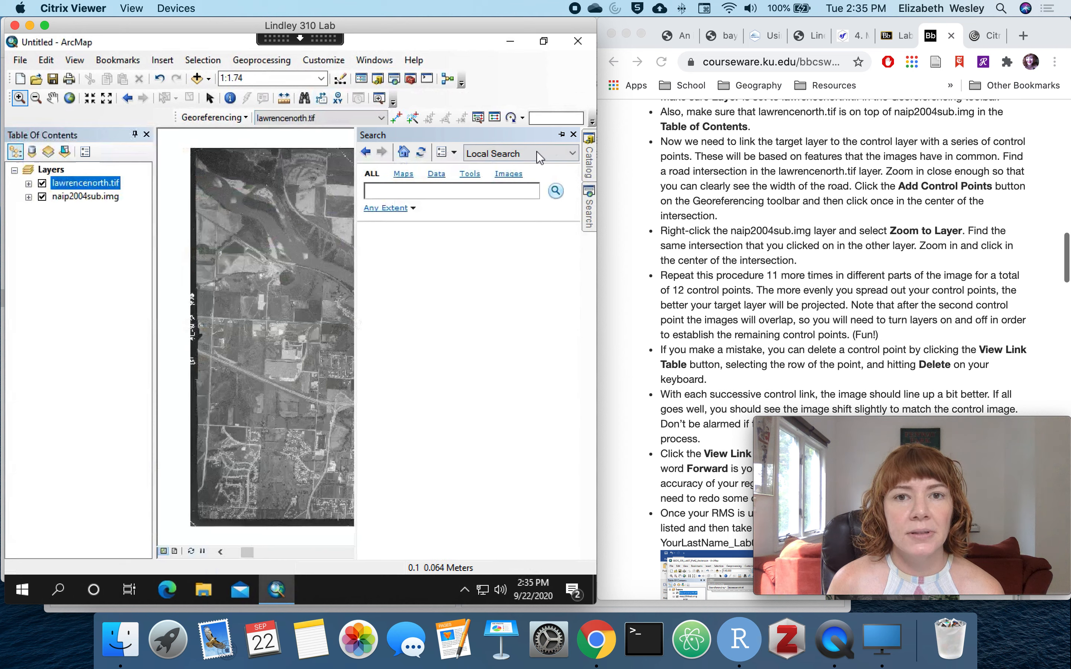
{"action": "left_click", "coordinate": [563, 137]}
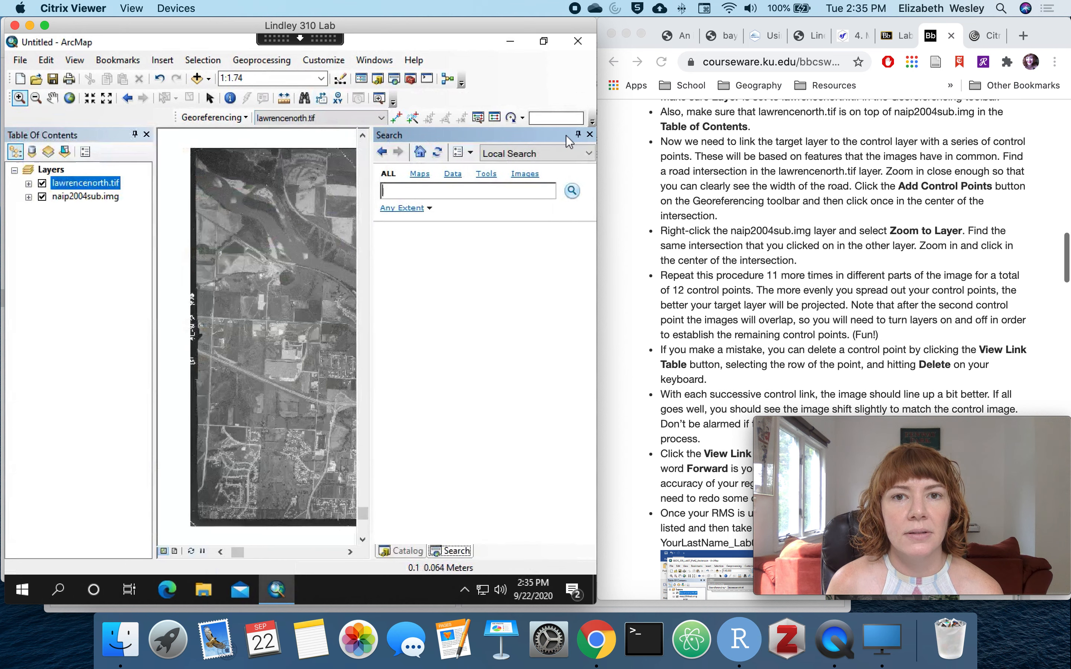
{"action": "left_click", "coordinate": [578, 135]}
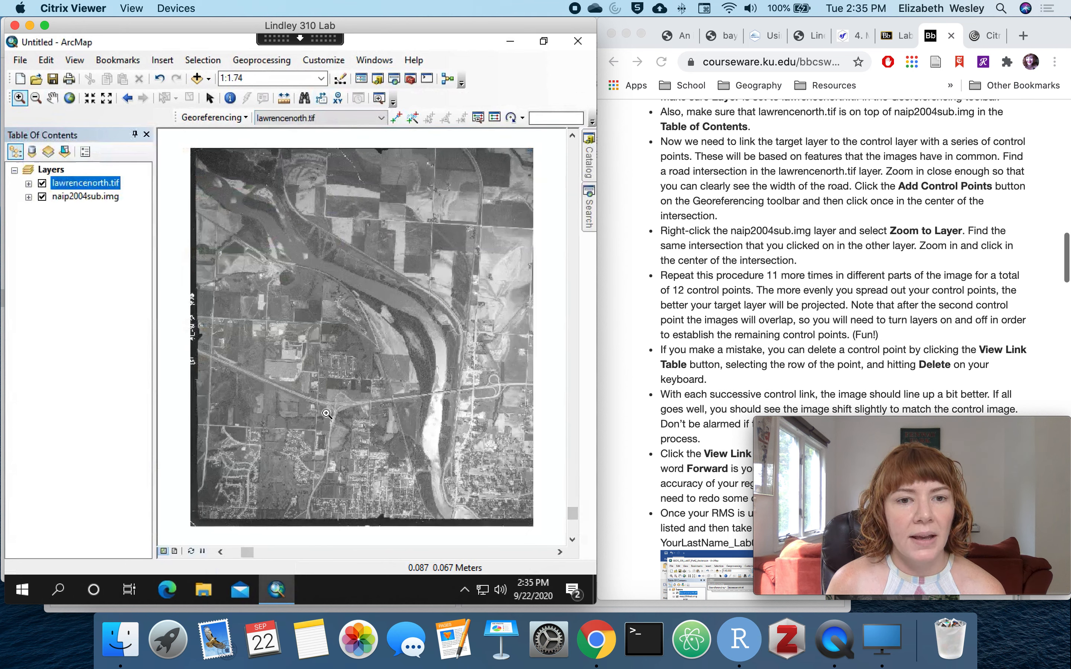
{"action": "left_click_drag", "start_coordinate": [323, 395], "coordinate": [347, 417]}
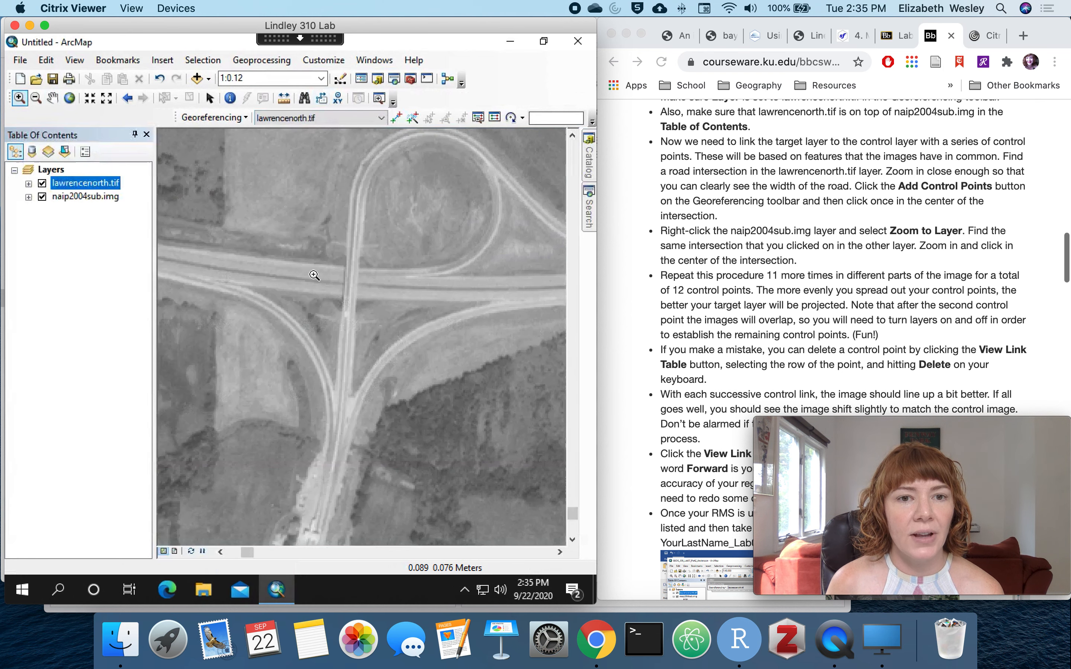
Zoom closer on the intersection and place control point 1 at its centre in lawrencenorth.tif
{"action": "left_click_drag", "start_coordinate": [286, 220], "coordinate": [426, 360]}
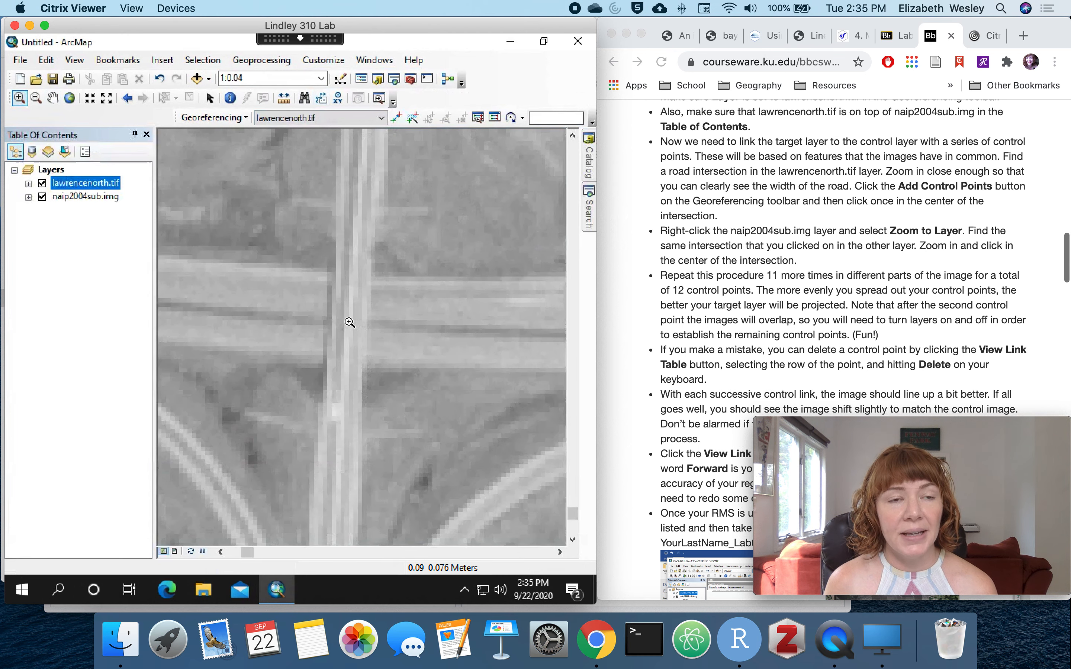
{"action": "left_click", "coordinate": [396, 114]}
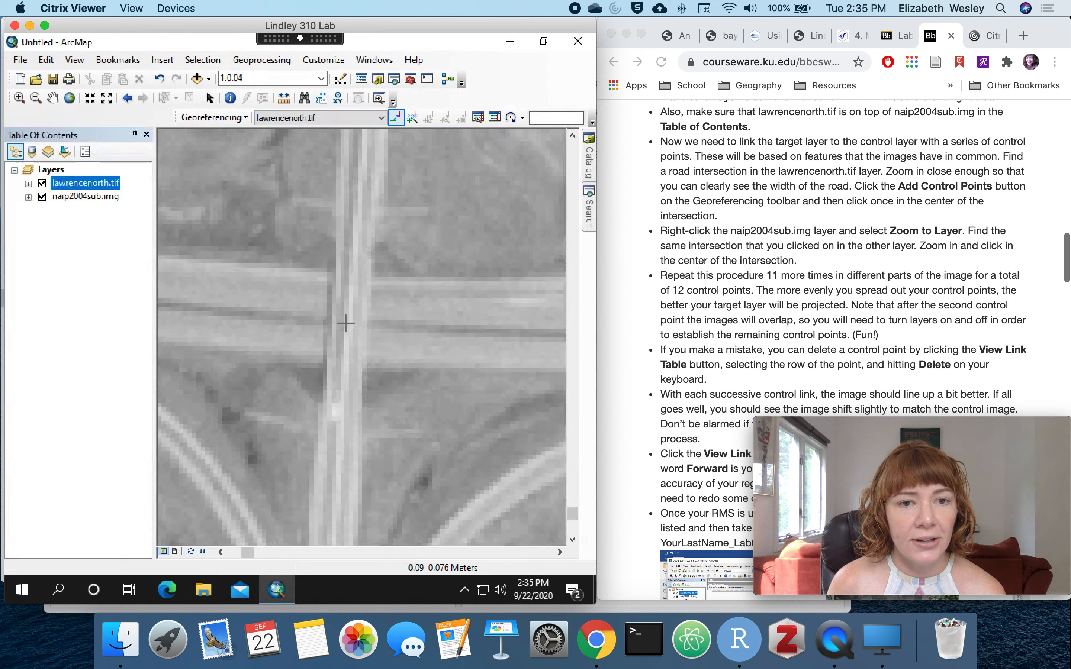
{"action": "left_click", "coordinate": [345, 323]}
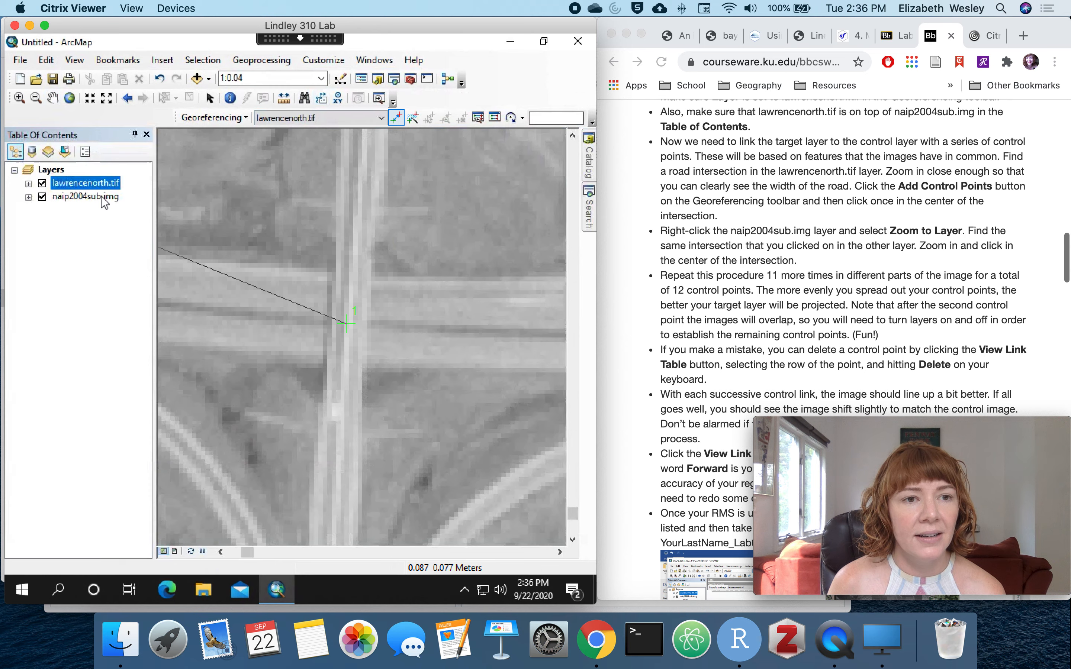
{"action": "right_click", "coordinate": [101, 196]}
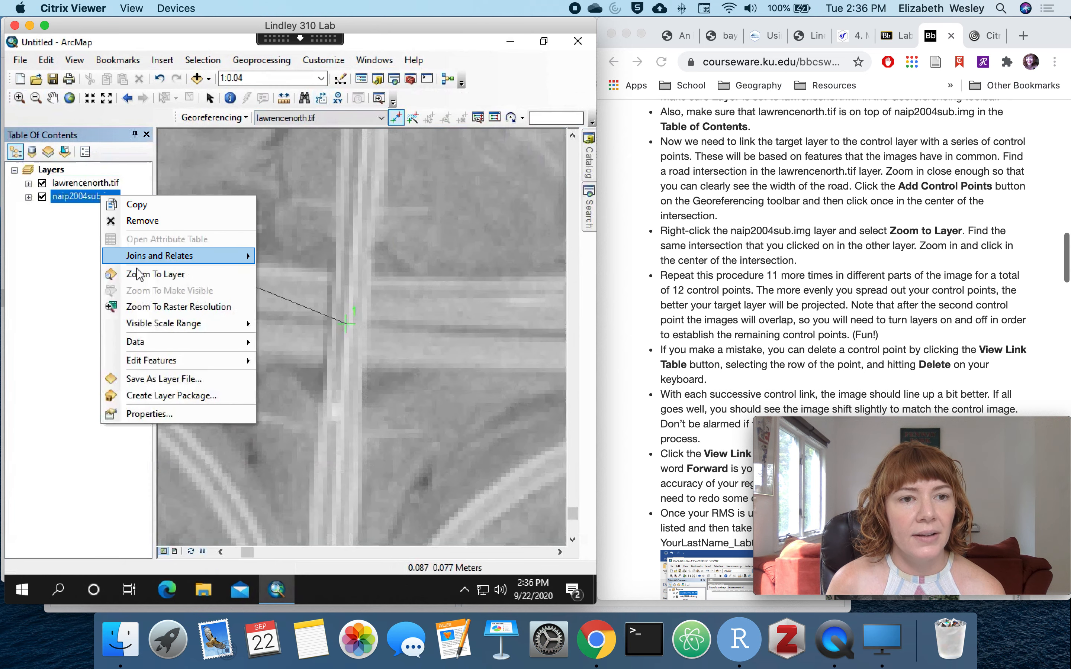
Find the matching intersection in naip2004sub.img at 1:2,000 and anchor control point 1 there
{"action": "left_click", "coordinate": [145, 276]}
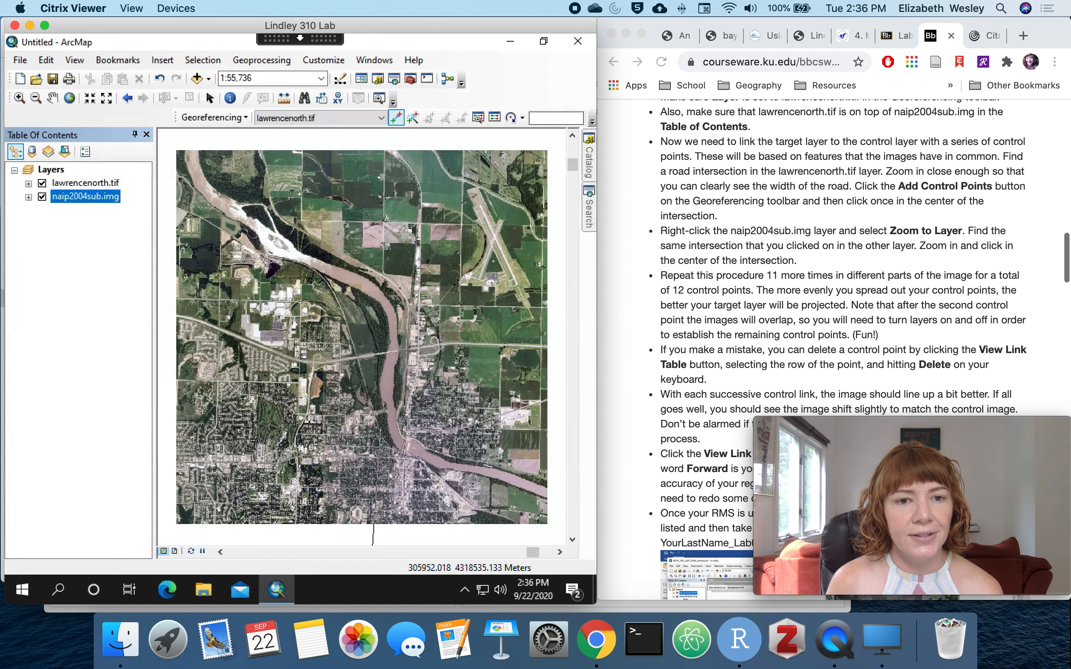
{"action": "left_click", "coordinate": [19, 98]}
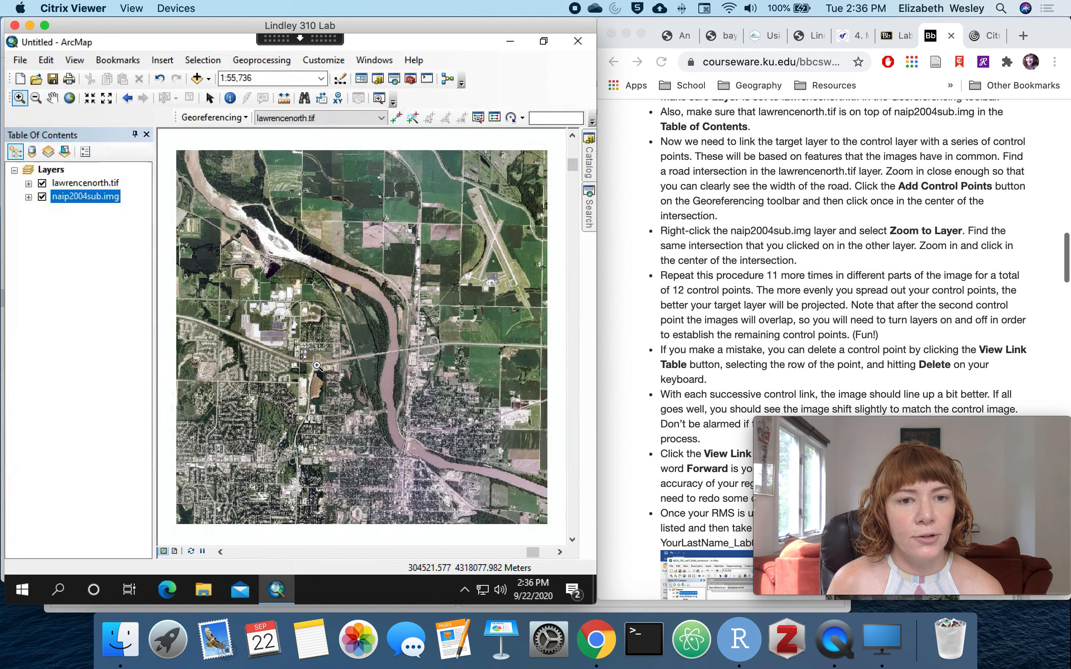
{"action": "left_click_drag", "start_coordinate": [332, 379], "coordinate": [333, 380]}
{"action": "left_click_drag", "start_coordinate": [275, 298], "coordinate": [350, 373]}
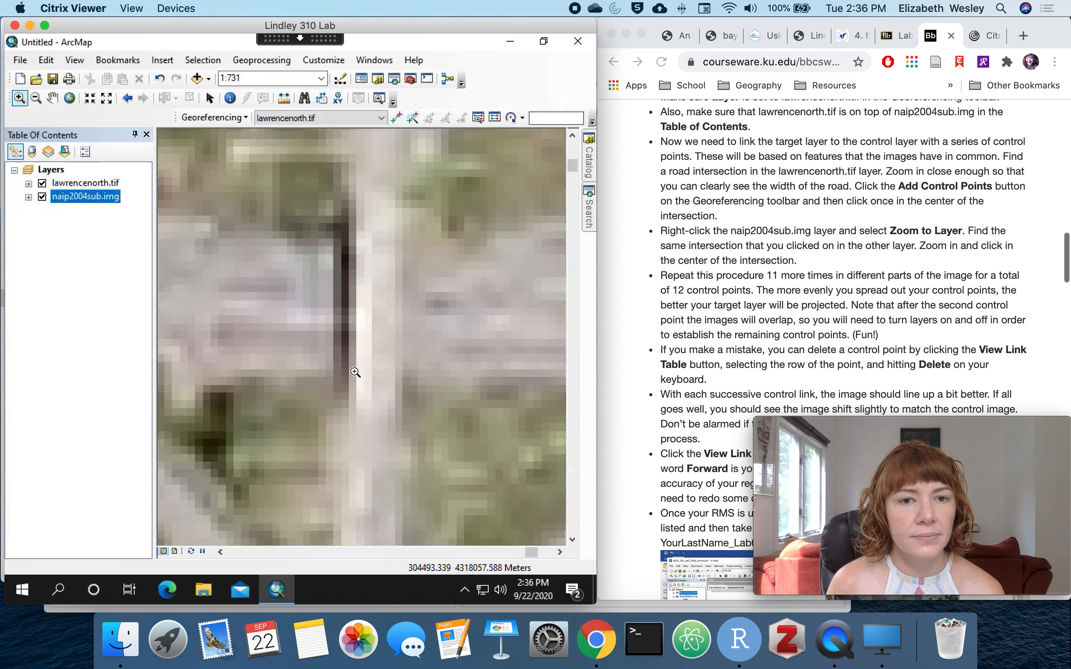
{"action": "left_click", "coordinate": [212, 102]}
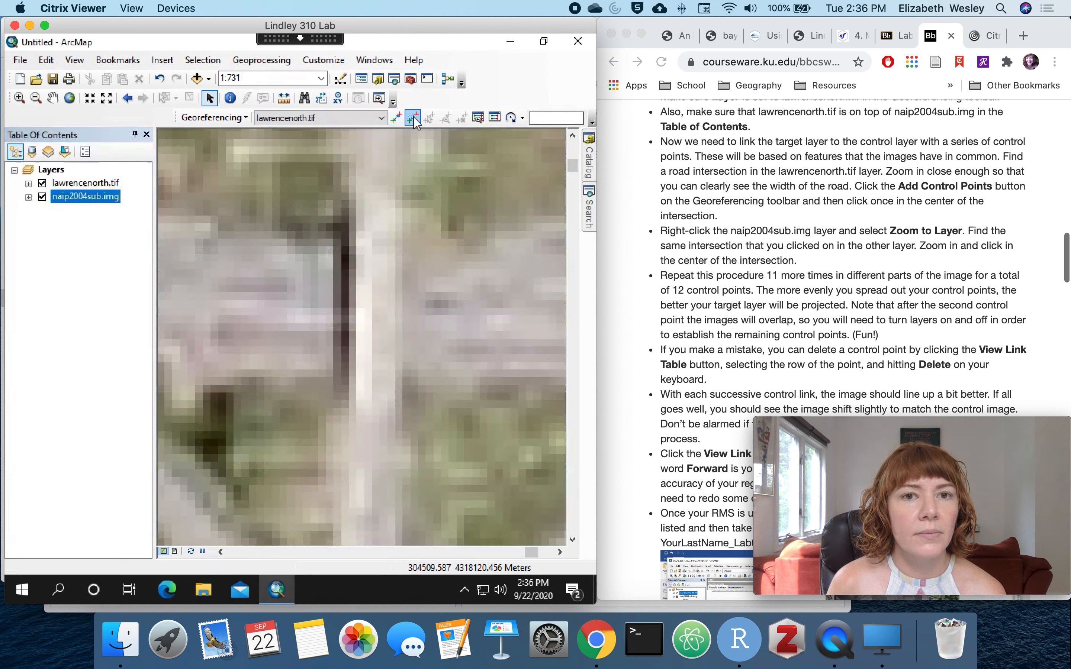
{"action": "left_click", "coordinate": [400, 118]}
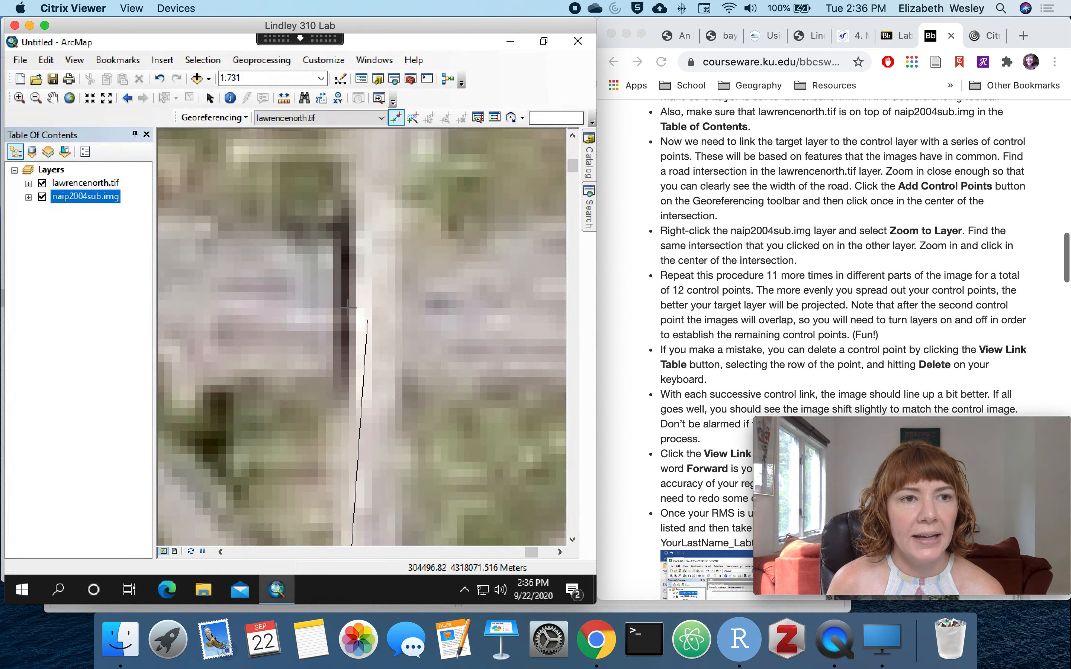
{"action": "left_click", "coordinate": [36, 98]}
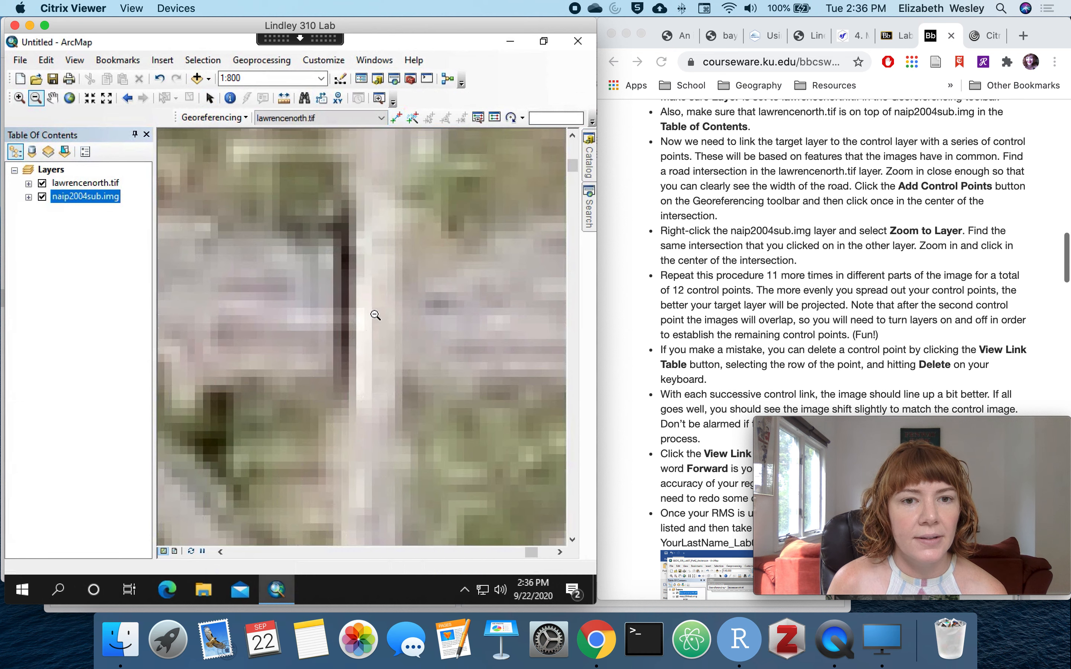
{"action": "left_click", "coordinate": [375, 316]}
{"action": "left_click", "coordinate": [368, 337]}
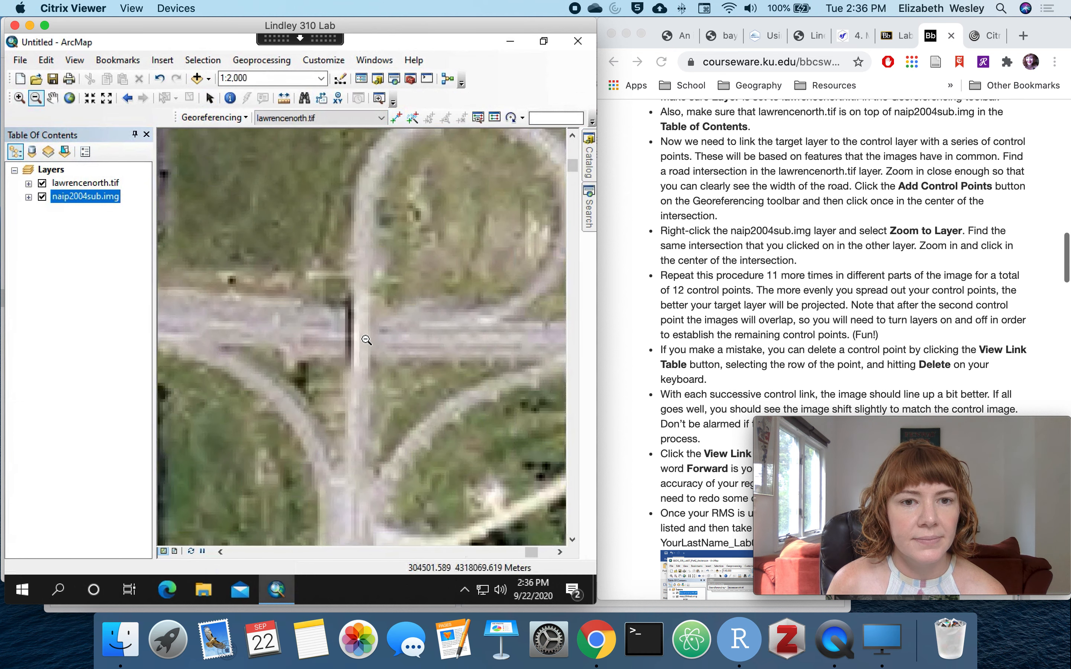
{"action": "left_click", "coordinate": [396, 118]}
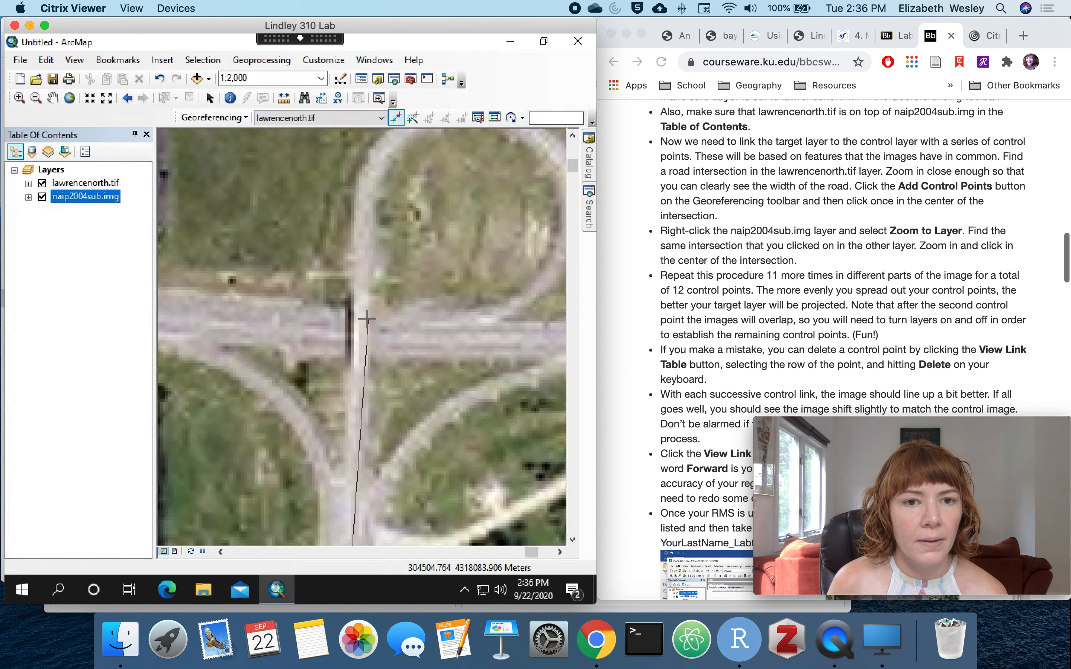
{"action": "left_click", "coordinate": [358, 335]}
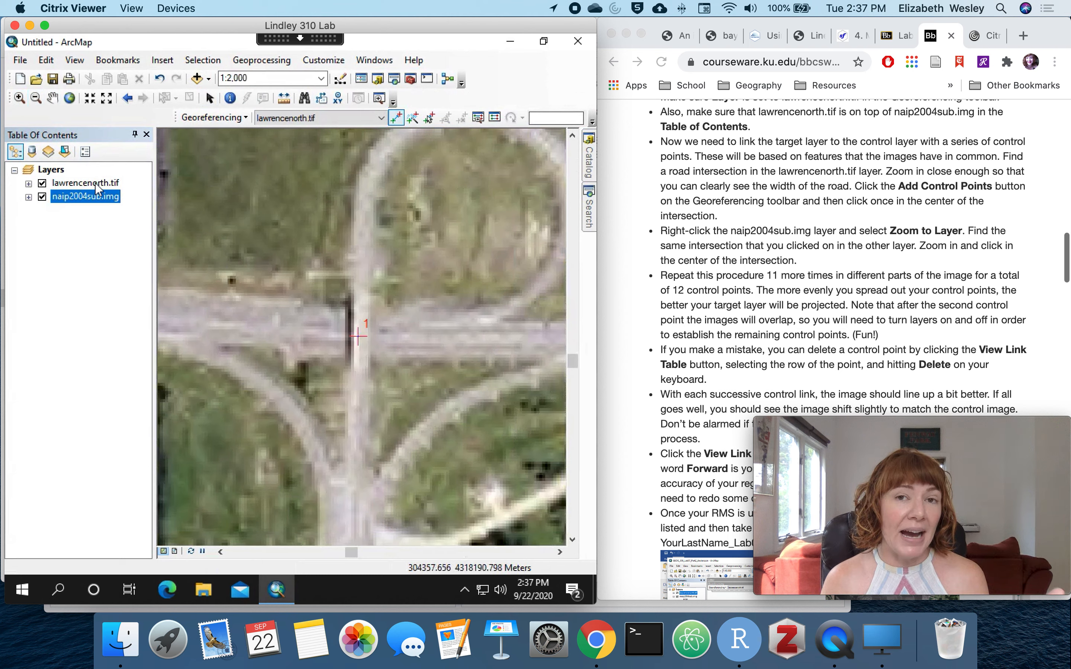
{"action": "left_click", "coordinate": [58, 183]}
Look at the river bridge in lawrencenorth.tif, then return to naip2004sub.img's full extent
{"action": "right_click", "coordinate": [75, 182]}
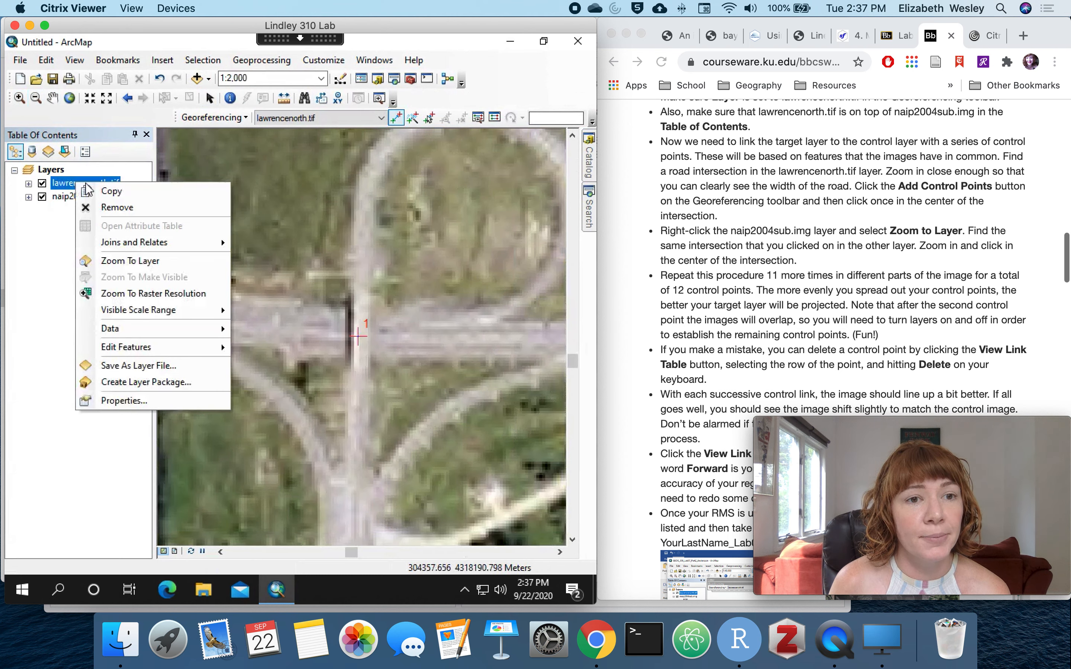
{"action": "left_click", "coordinate": [142, 263]}
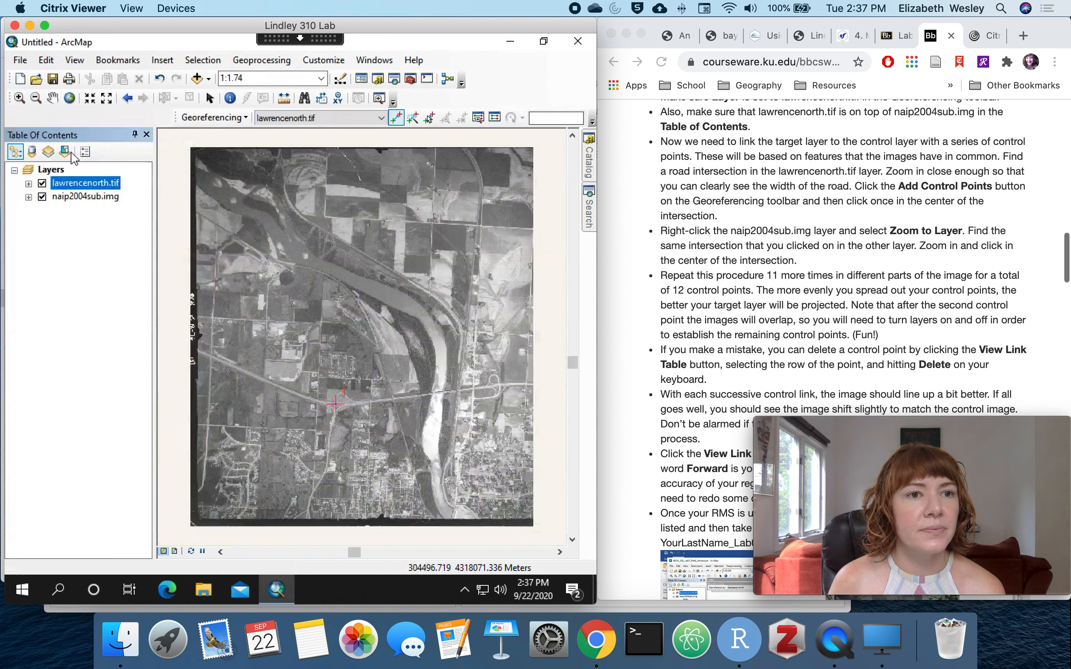
{"action": "left_click", "coordinate": [18, 98]}
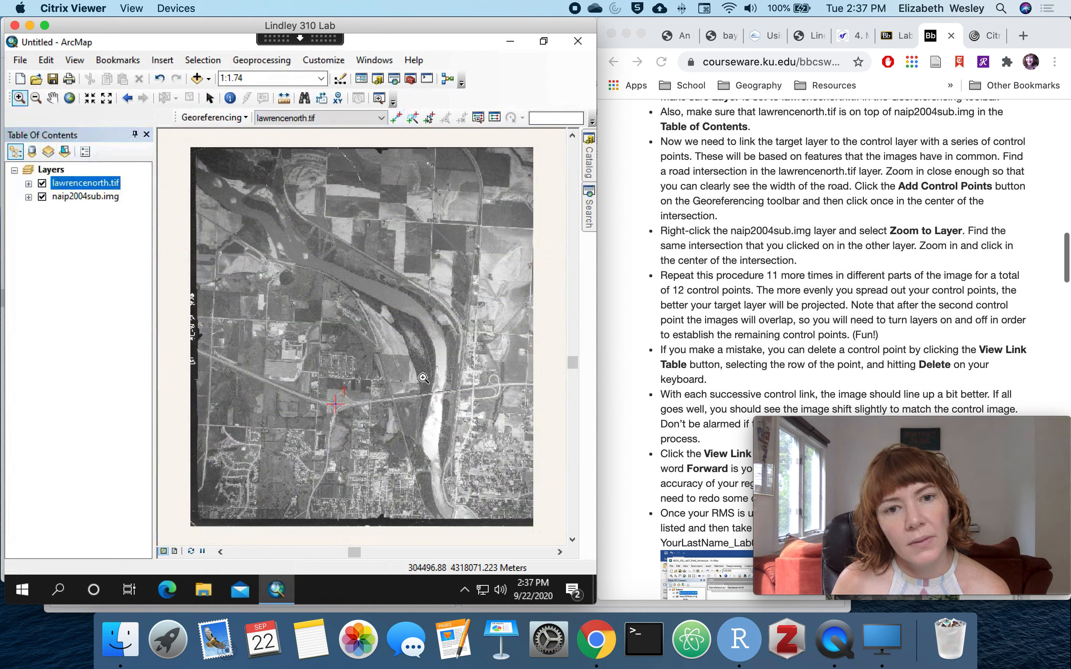
{"action": "left_click_drag", "start_coordinate": [422, 375], "coordinate": [459, 414]}
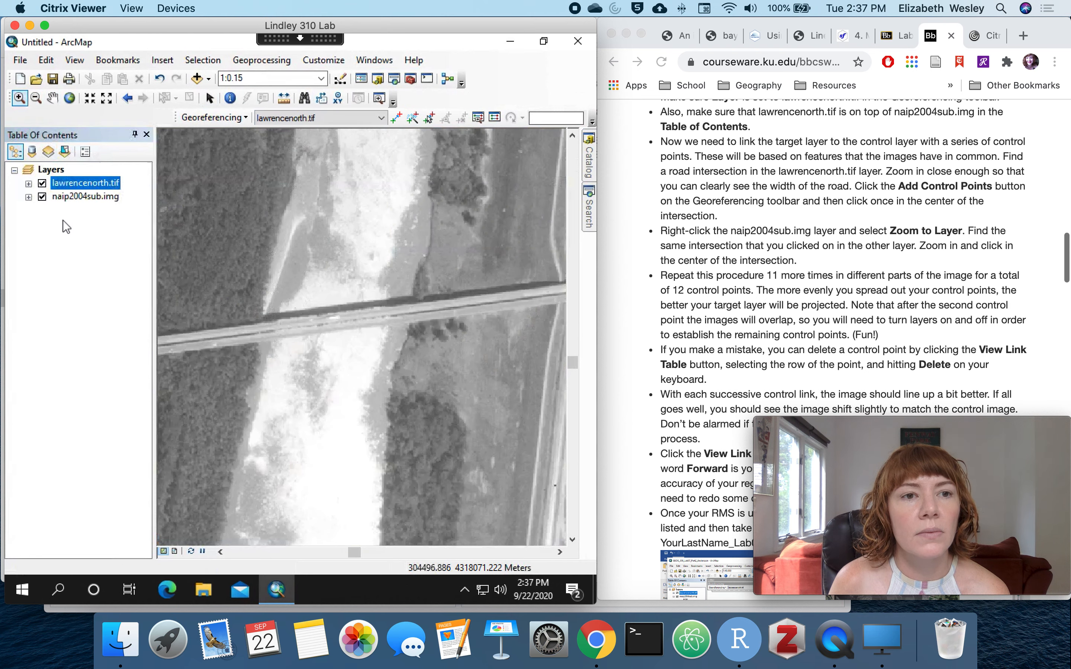
{"action": "left_click", "coordinate": [128, 99]}
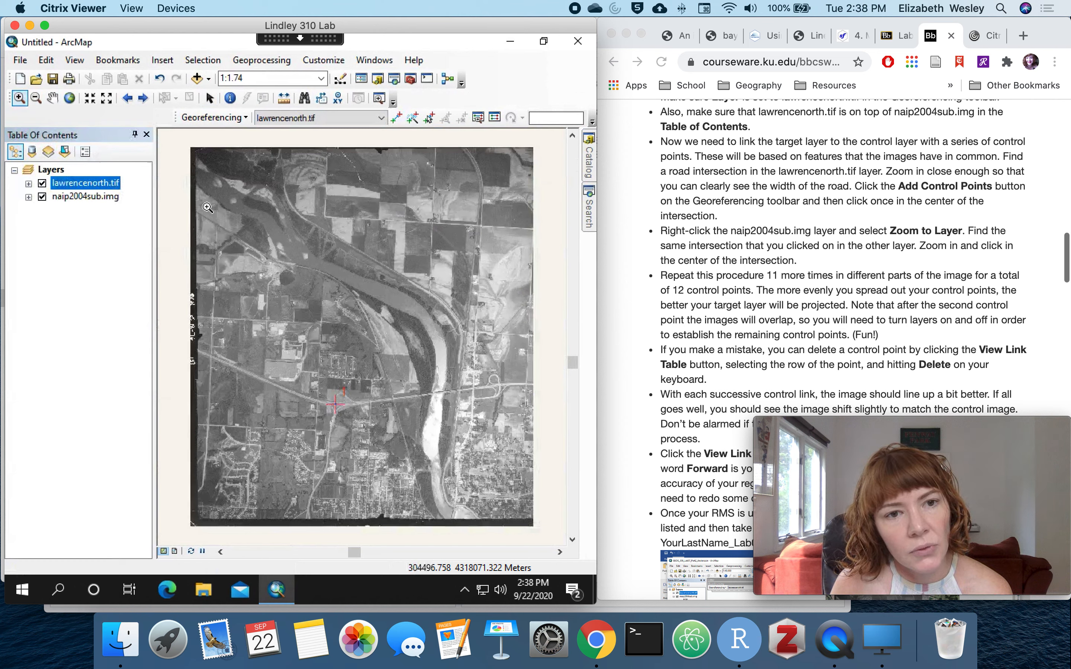
{"action": "left_click", "coordinate": [95, 197]}
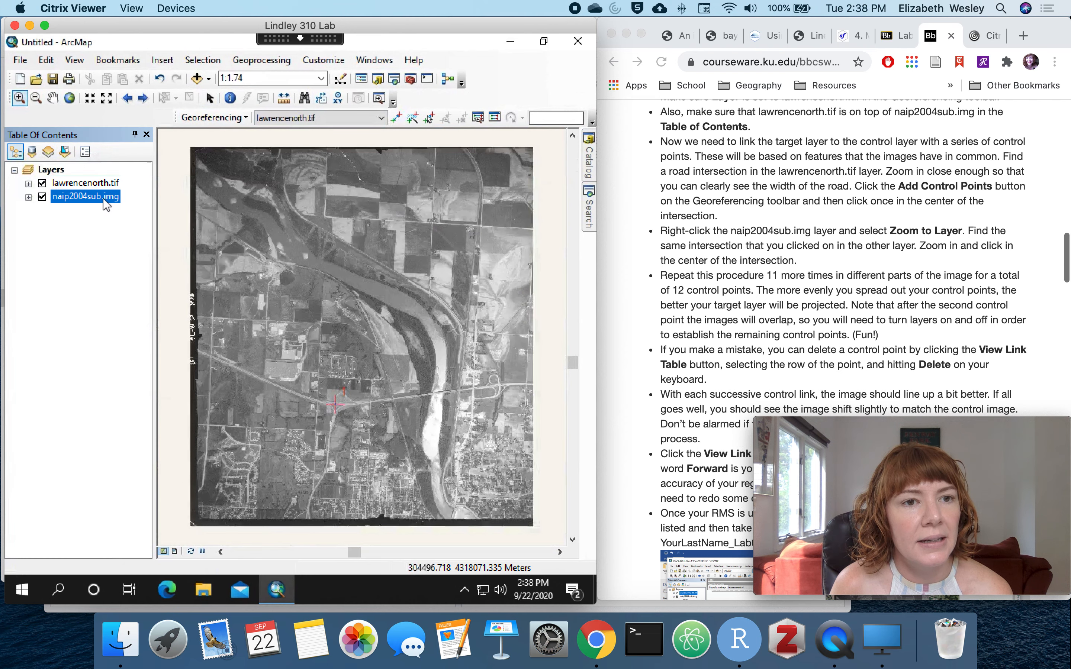
{"action": "right_click", "coordinate": [103, 197]}
{"action": "left_click", "coordinate": [159, 273]}
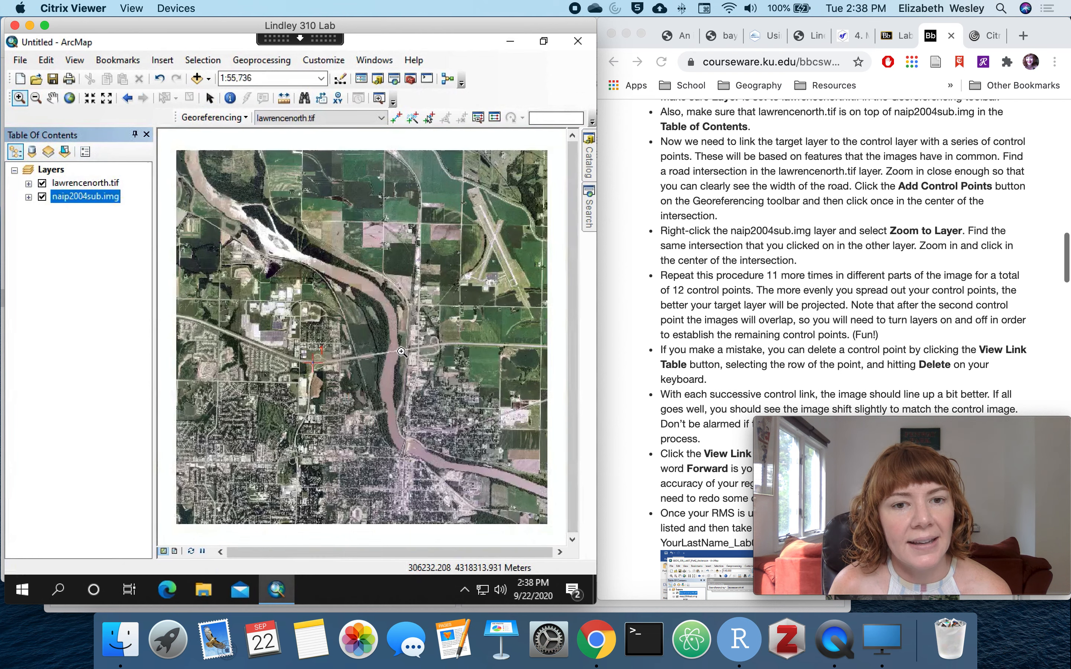
Zoom closely on the bridge in lawrencenorth.tif and place control point 2 on its road
{"action": "right_click", "coordinate": [96, 183]}
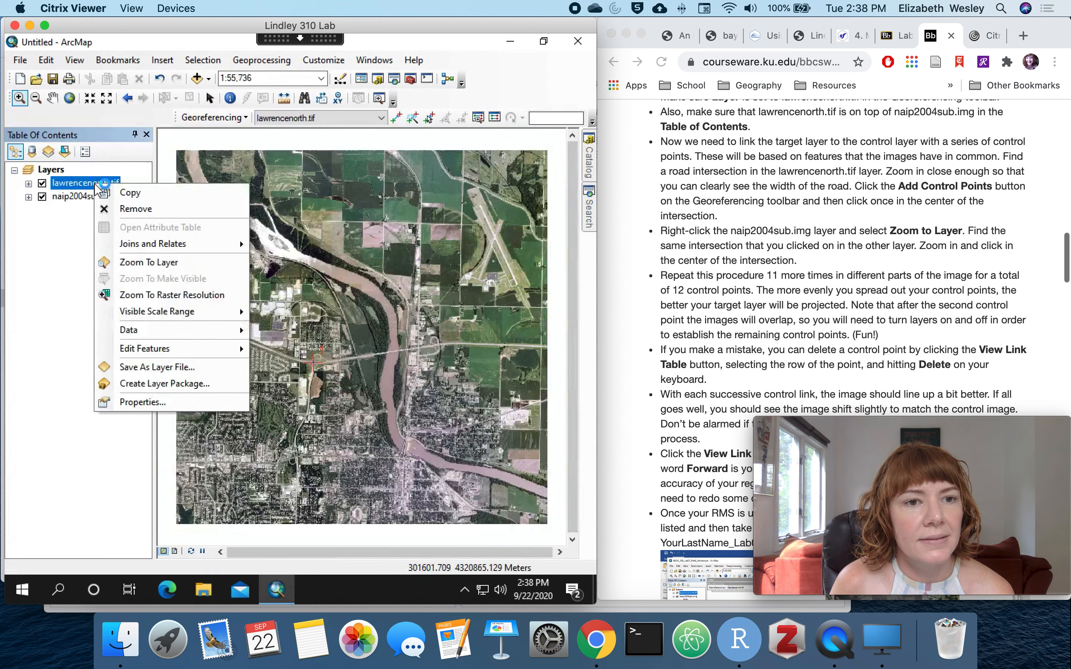
{"action": "left_click", "coordinate": [146, 264]}
{"action": "left_click_drag", "start_coordinate": [426, 379], "coordinate": [460, 406]}
{"action": "scroll", "coordinate": [459, 407], "scroll_direction": "up", "scroll_amount": 8}
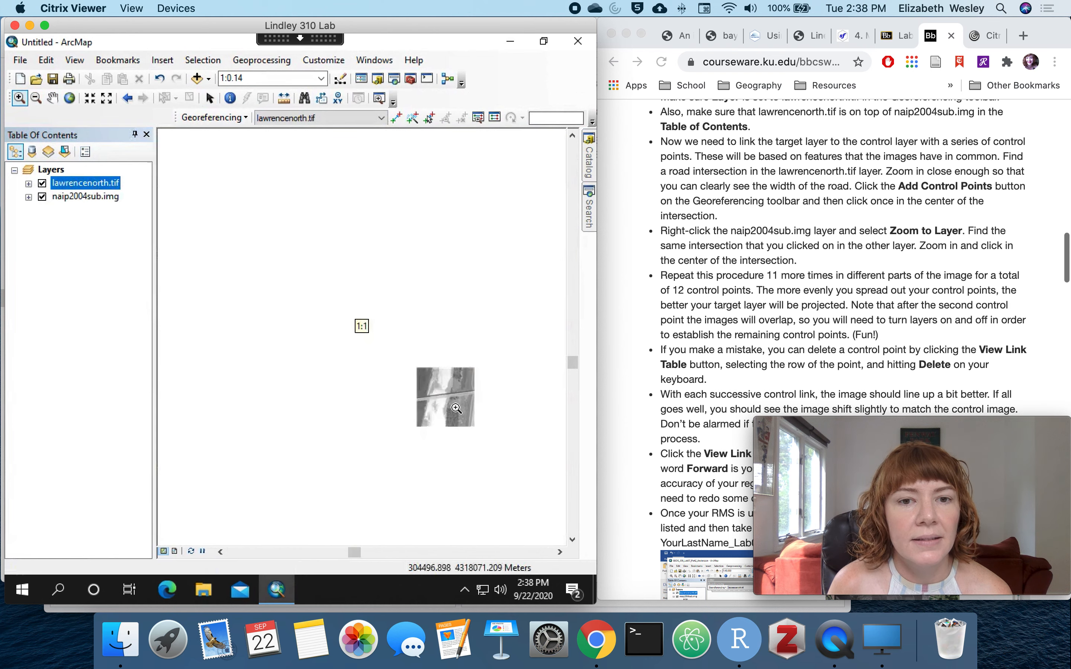
{"action": "left_click_drag", "start_coordinate": [429, 382], "coordinate": [473, 423]}
{"action": "left_click", "coordinate": [396, 118]}
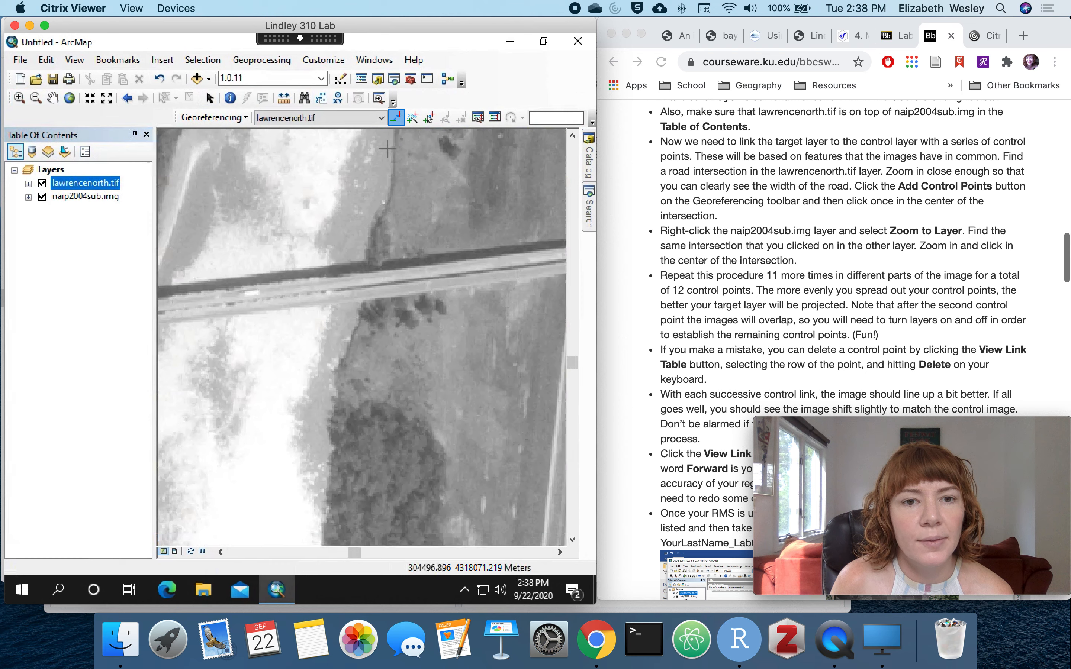
{"action": "left_click", "coordinate": [366, 287]}
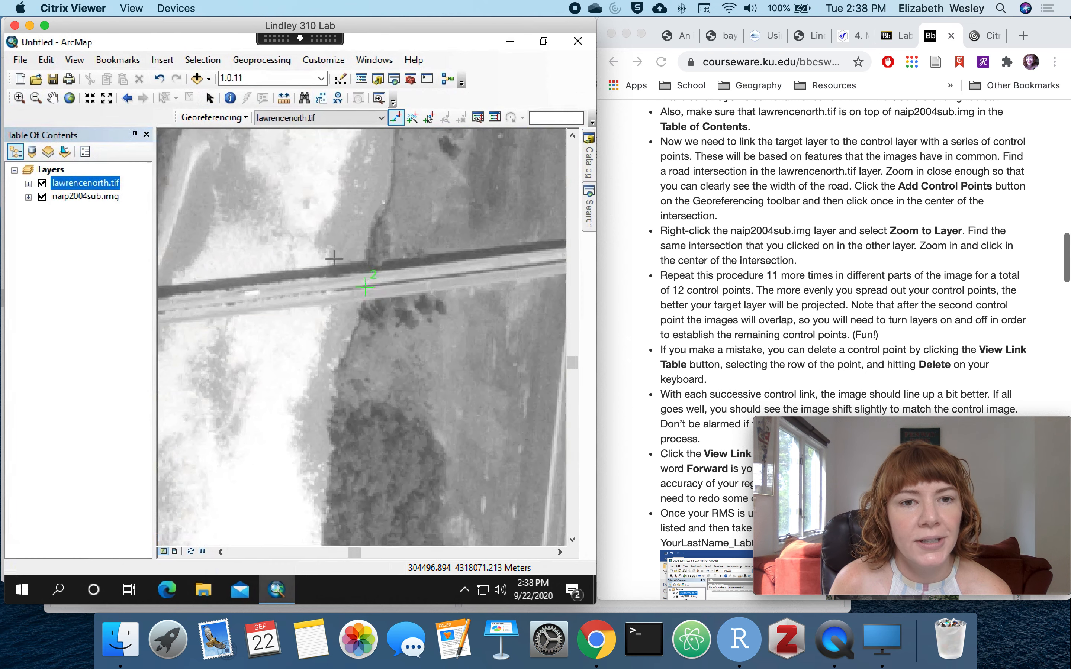
{"action": "right_click", "coordinate": [85, 202]}
Link control point 2 to the bridge's east bank in naip2004sub.img, then view the full map extent
{"action": "left_click", "coordinate": [133, 275]}
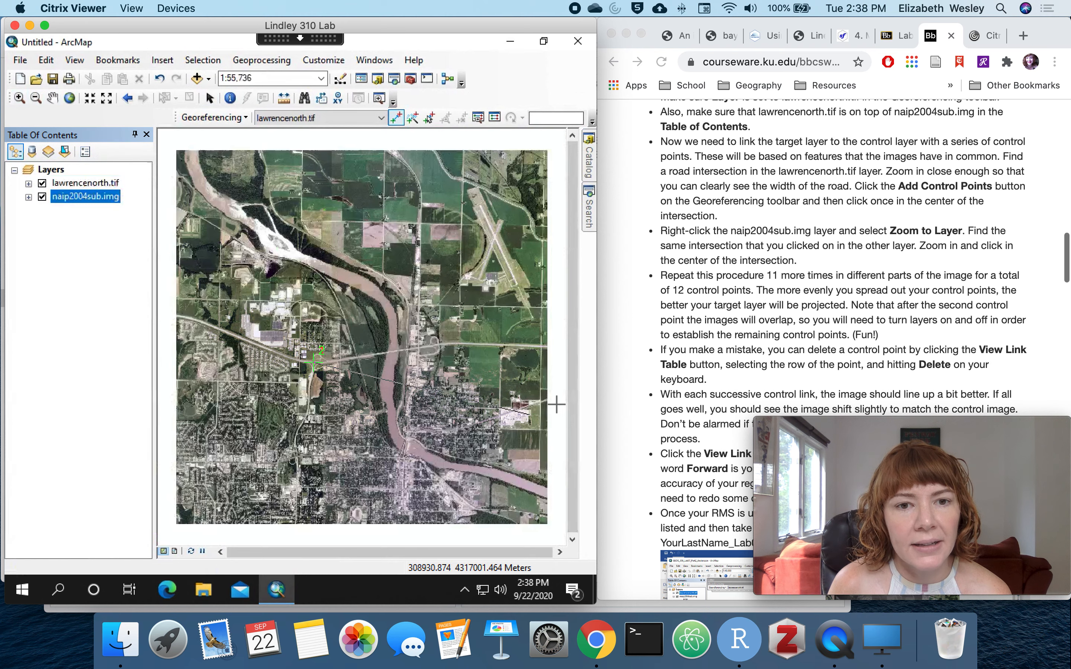
{"action": "left_click", "coordinate": [19, 98]}
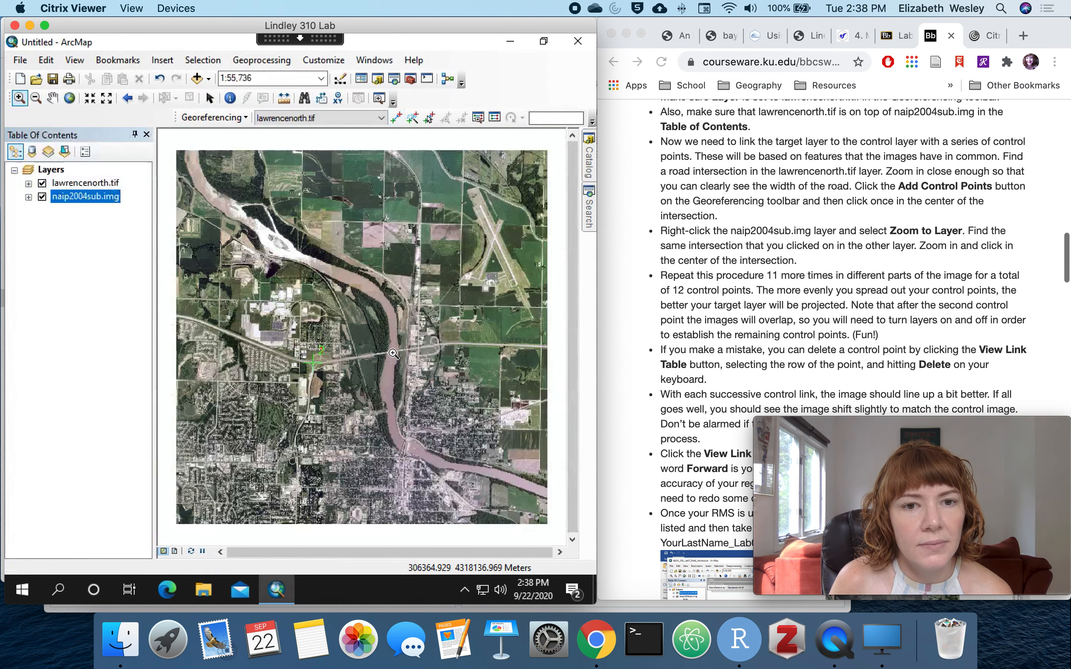
{"action": "left_click_drag", "start_coordinate": [392, 345], "coordinate": [407, 360]}
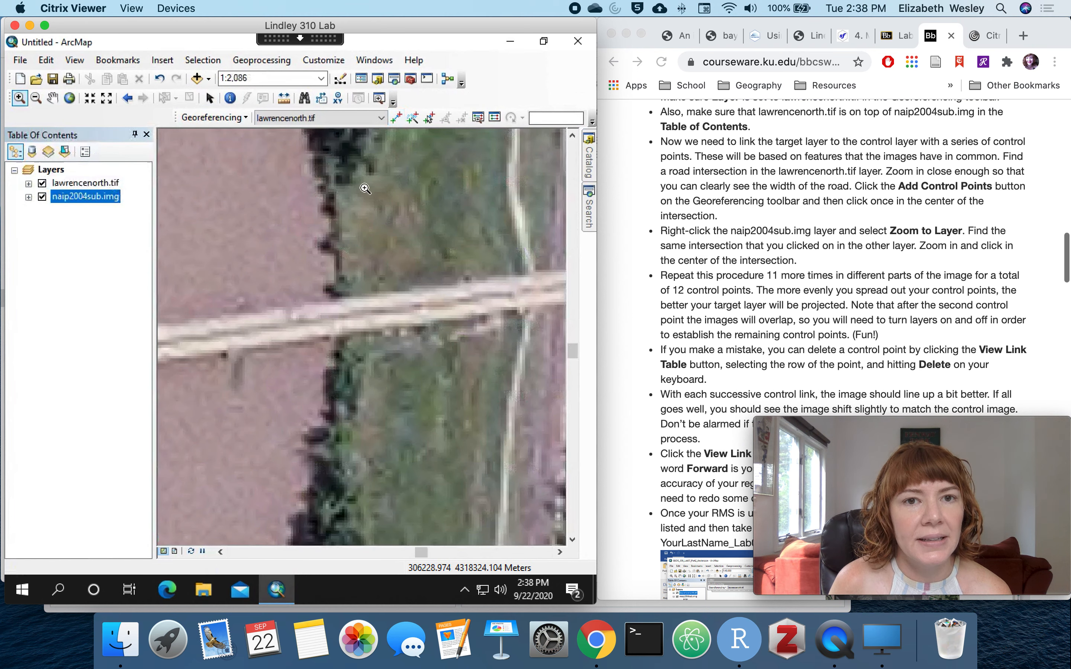
{"action": "left_click", "coordinate": [396, 117]}
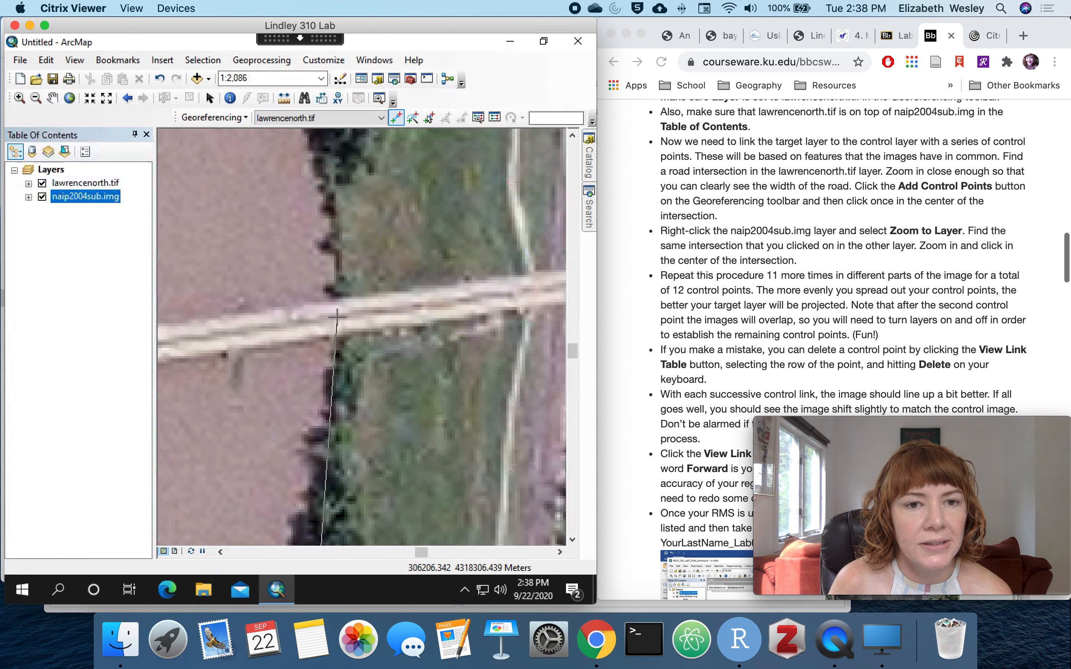
{"action": "left_click", "coordinate": [336, 317]}
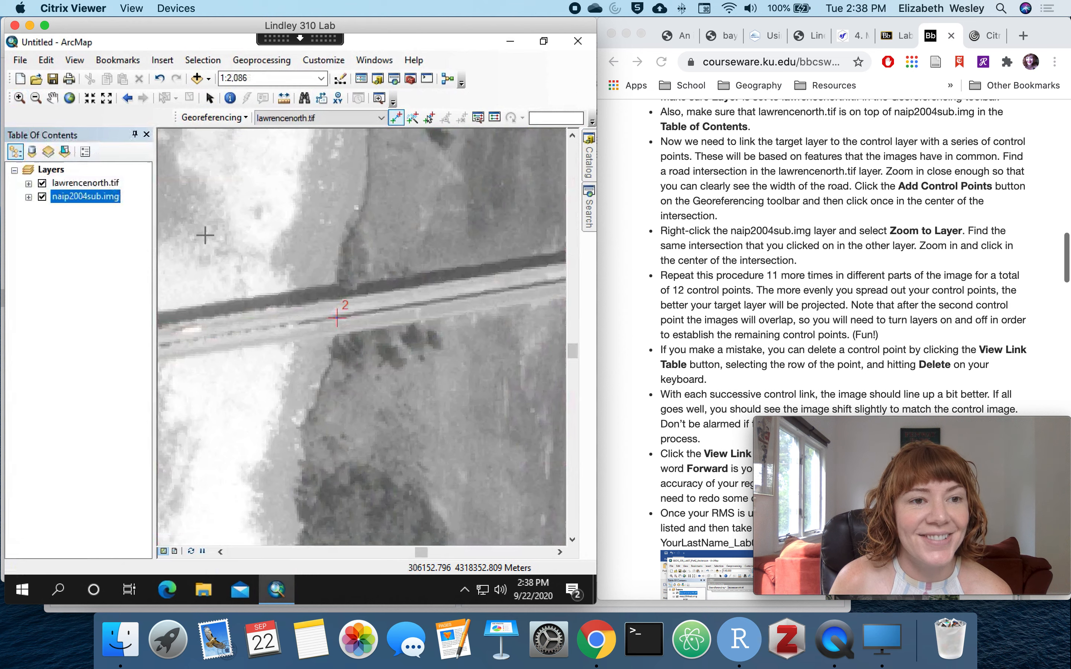
{"action": "left_click", "coordinate": [70, 98]}
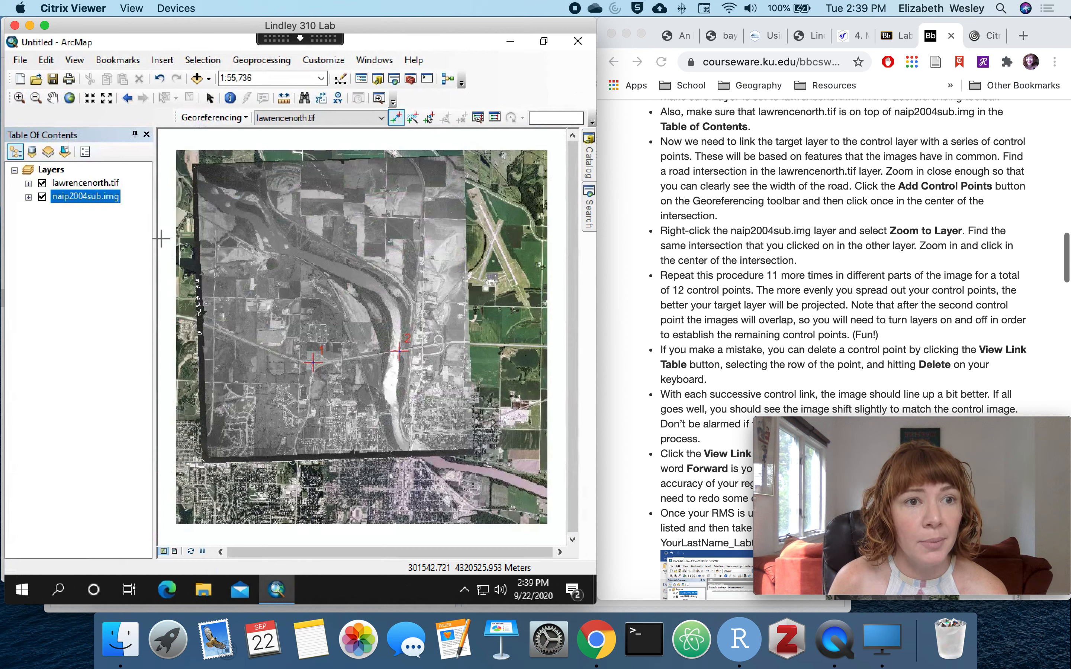
{"action": "left_click", "coordinate": [23, 103]}
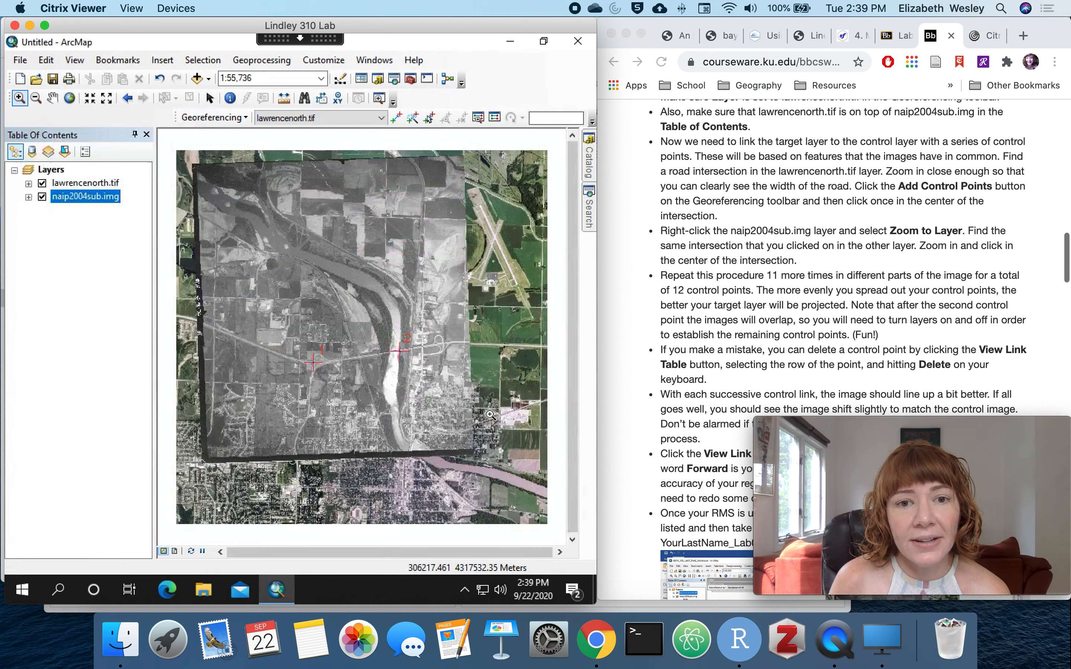
Zoom to a road intersection and link it in the scan and the colour image as control point 3
{"action": "left_click_drag", "start_coordinate": [447, 322], "coordinate": [485, 360]}
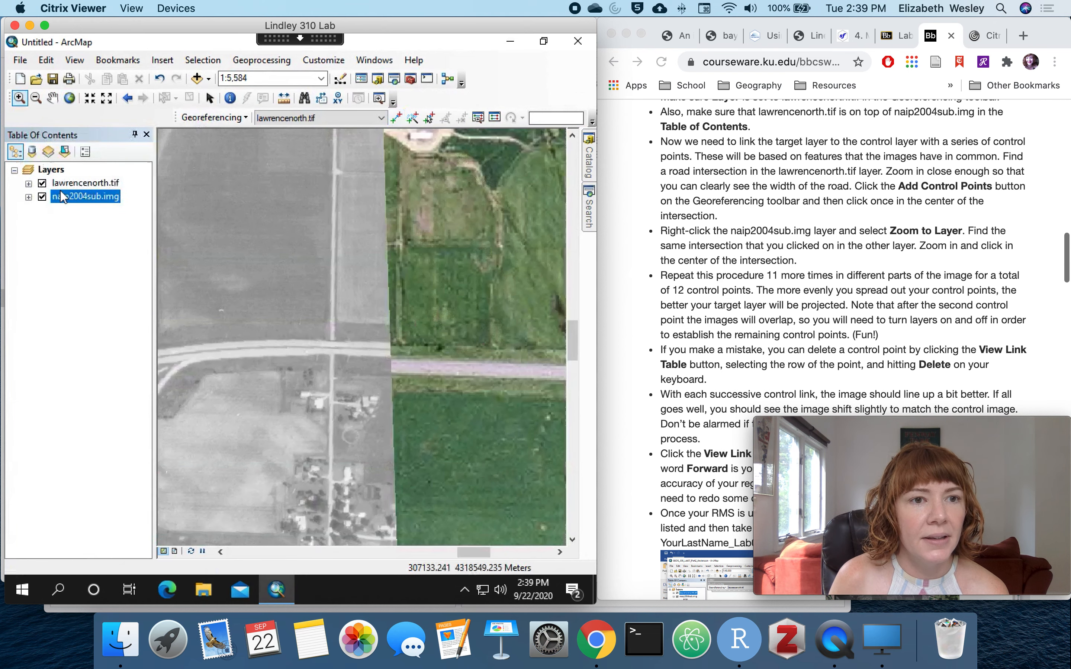
{"action": "left_click", "coordinate": [43, 183]}
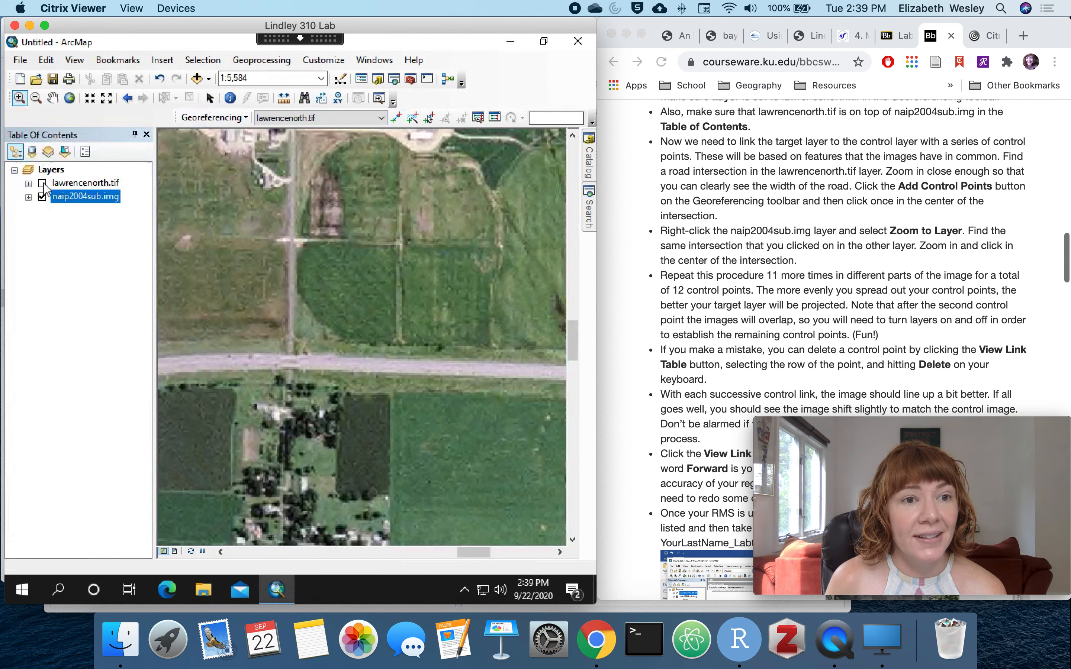
{"action": "left_click", "coordinate": [42, 184]}
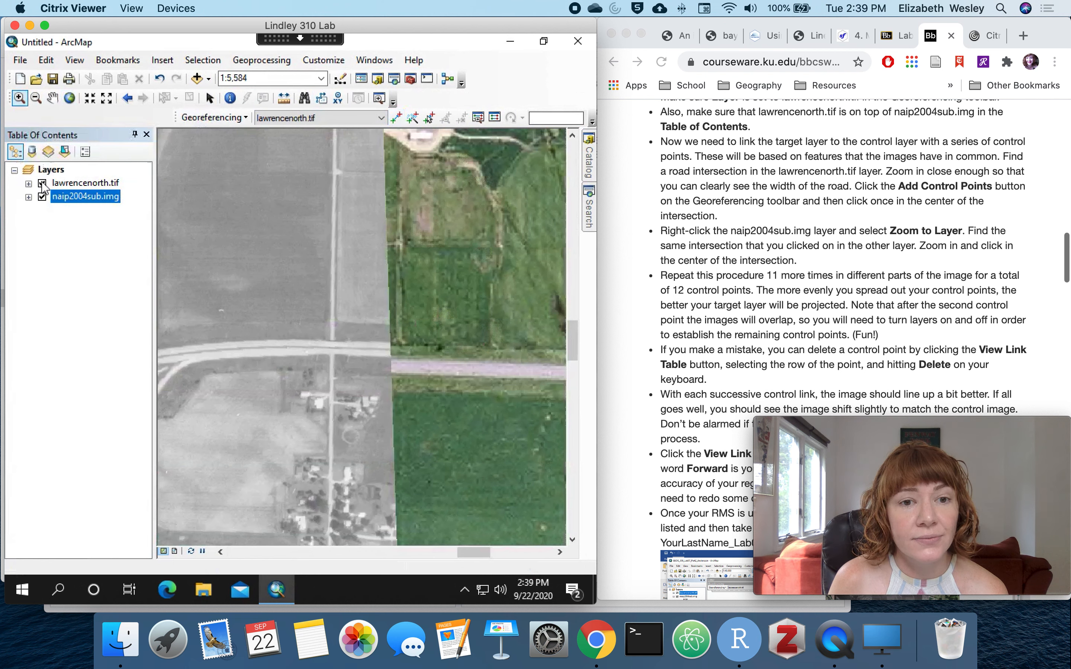
{"action": "left_click", "coordinate": [42, 183]}
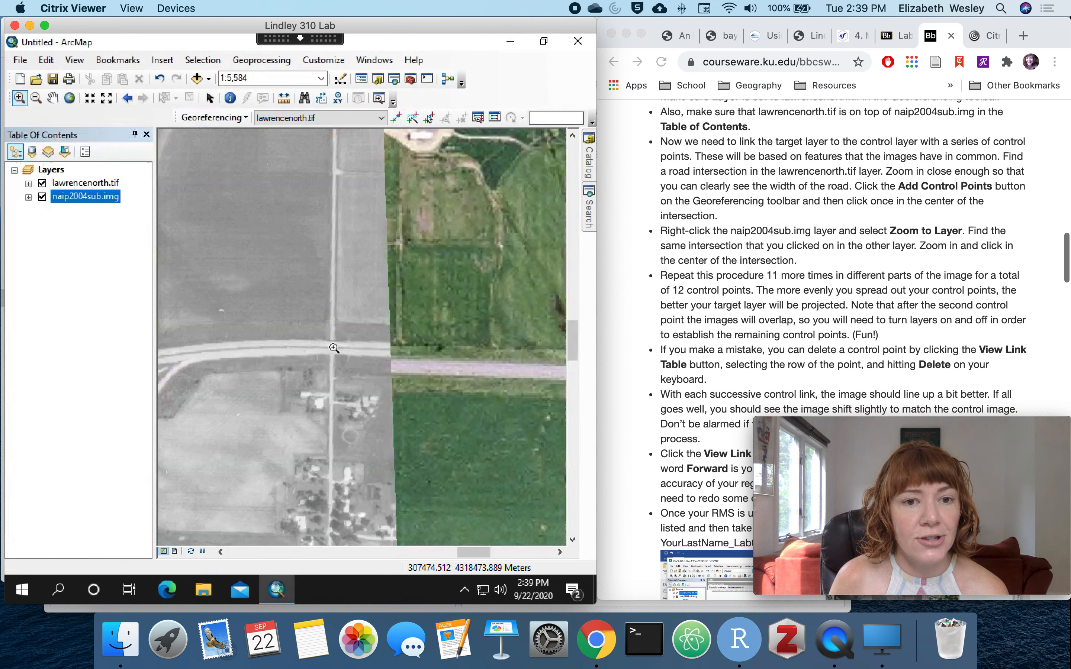
{"action": "left_click", "coordinate": [397, 121]}
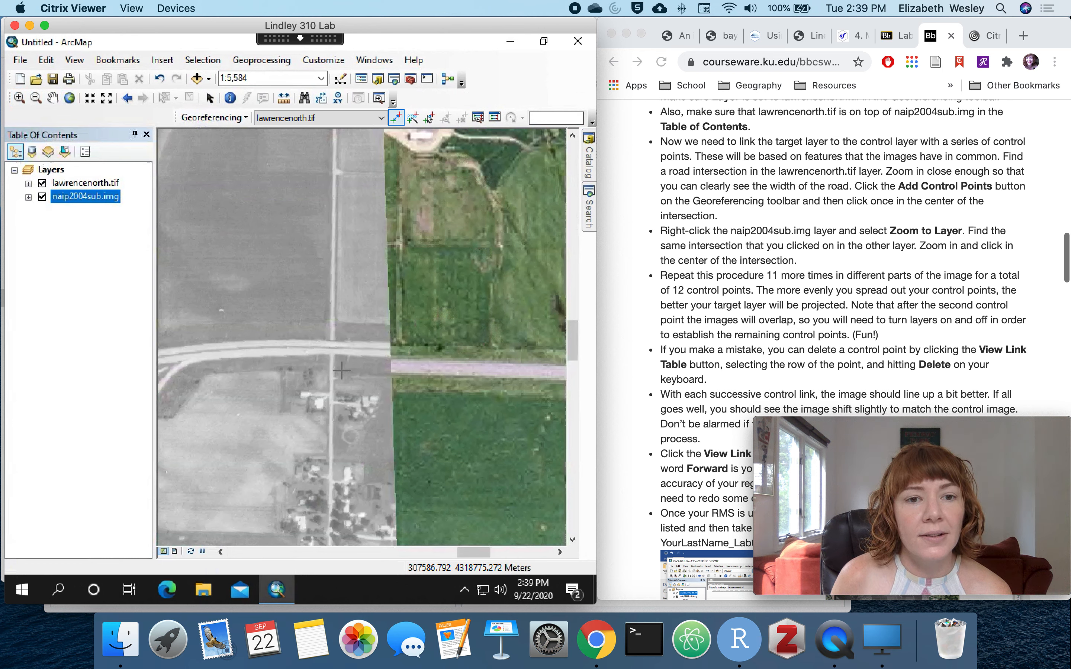
{"action": "left_click", "coordinate": [331, 349]}
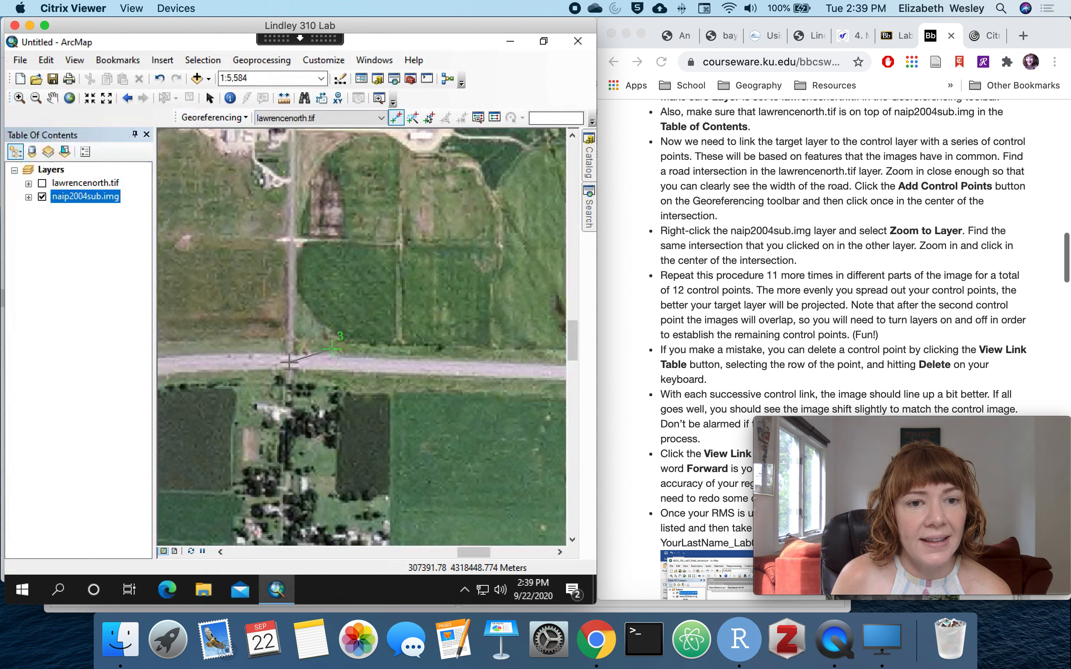
{"action": "left_click", "coordinate": [289, 362]}
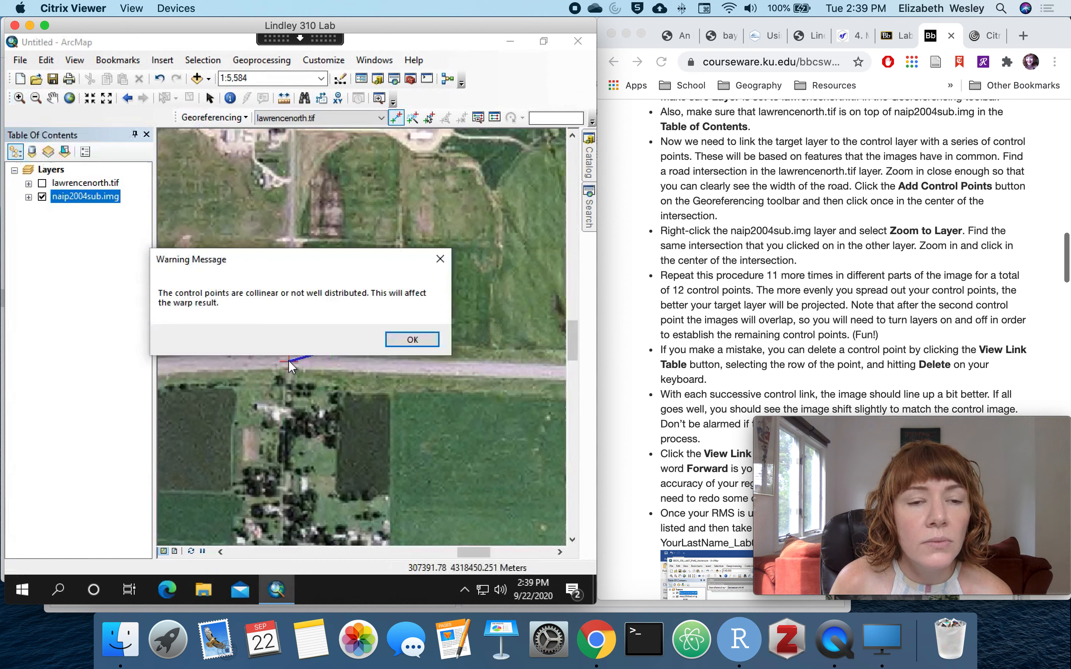
Dismiss the collinearity warning and delete link 3 in the link table, leaving links 1 and 2
{"action": "left_click", "coordinate": [411, 339]}
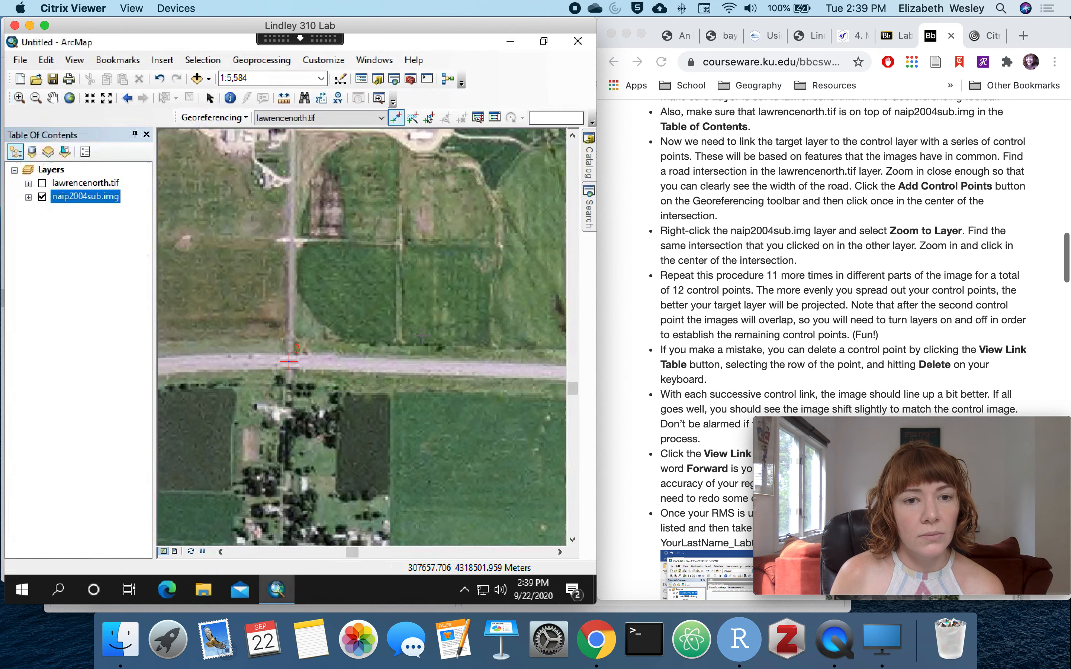
{"action": "left_click", "coordinate": [42, 183]}
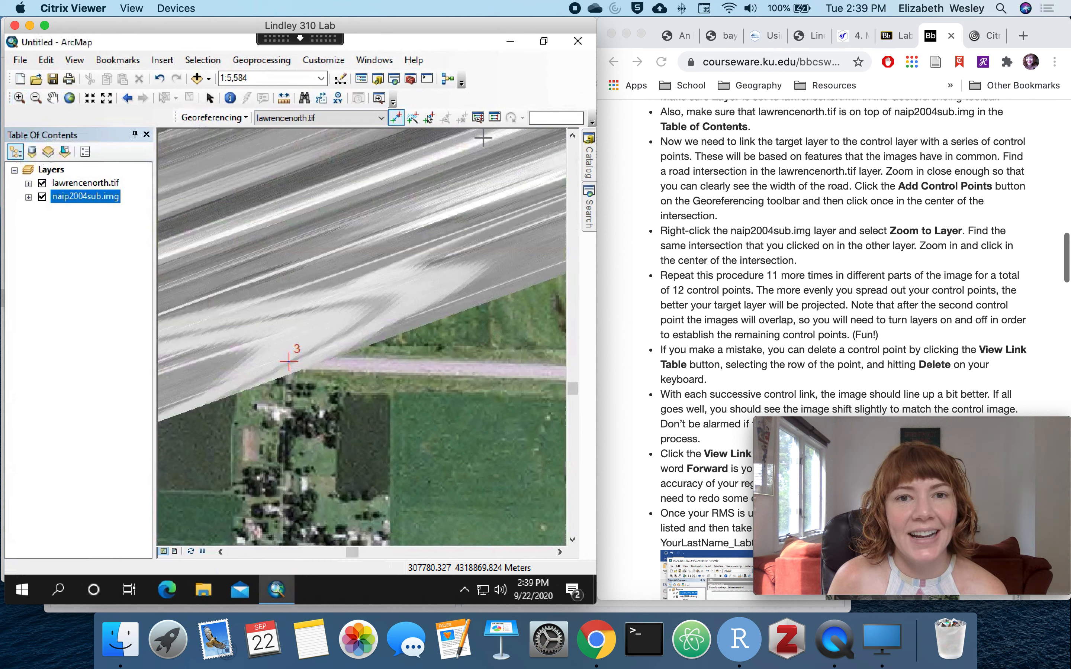
{"action": "left_click", "coordinate": [495, 118]}
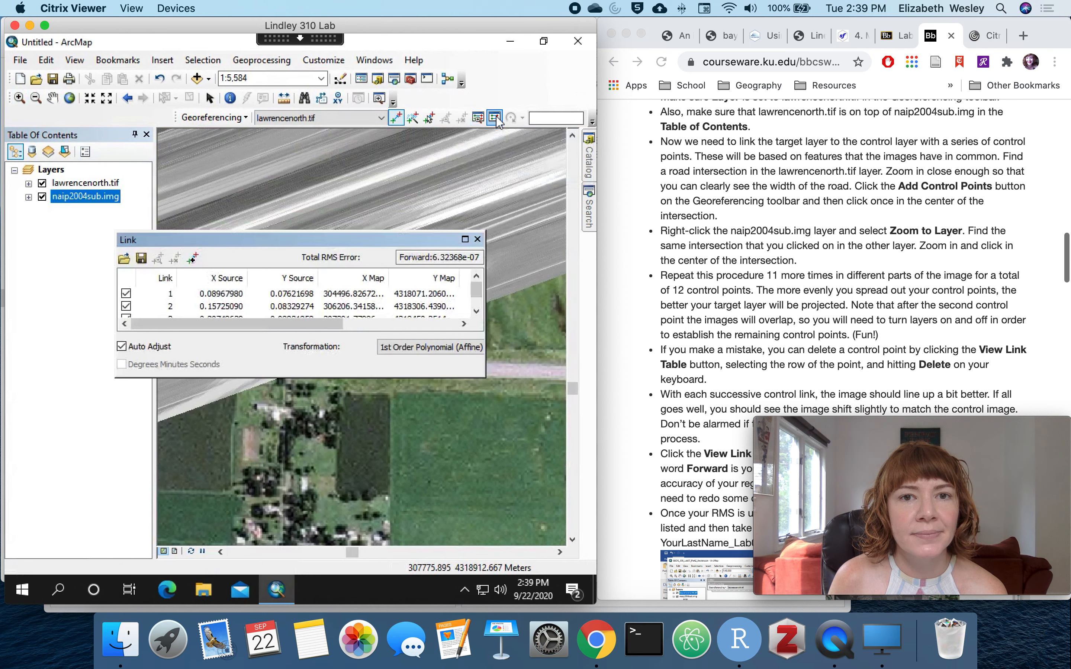
{"action": "scroll", "coordinate": [363, 306], "scroll_direction": "down", "scroll_amount": 1}
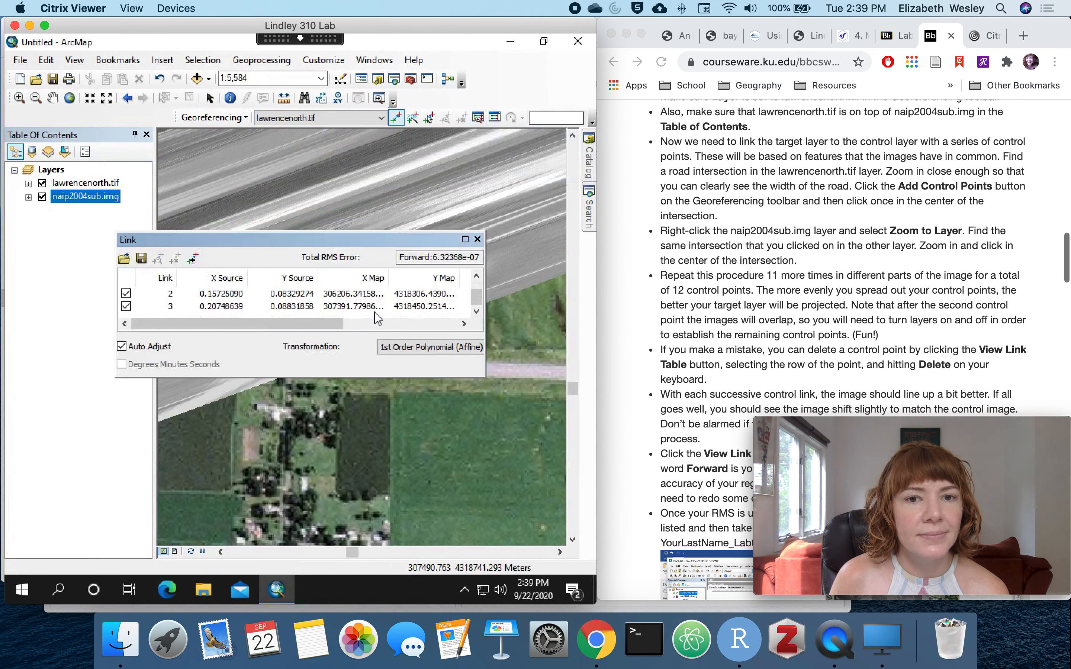
{"action": "left_click_drag", "start_coordinate": [484, 377], "coordinate": [484, 493]}
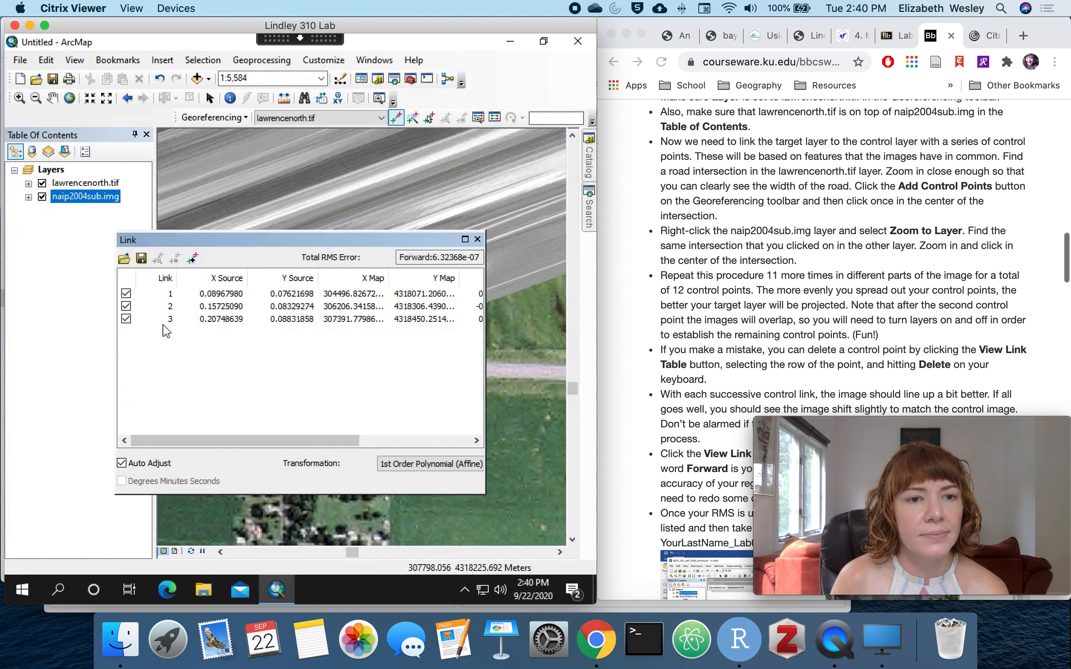
{"action": "left_click", "coordinate": [231, 319]}
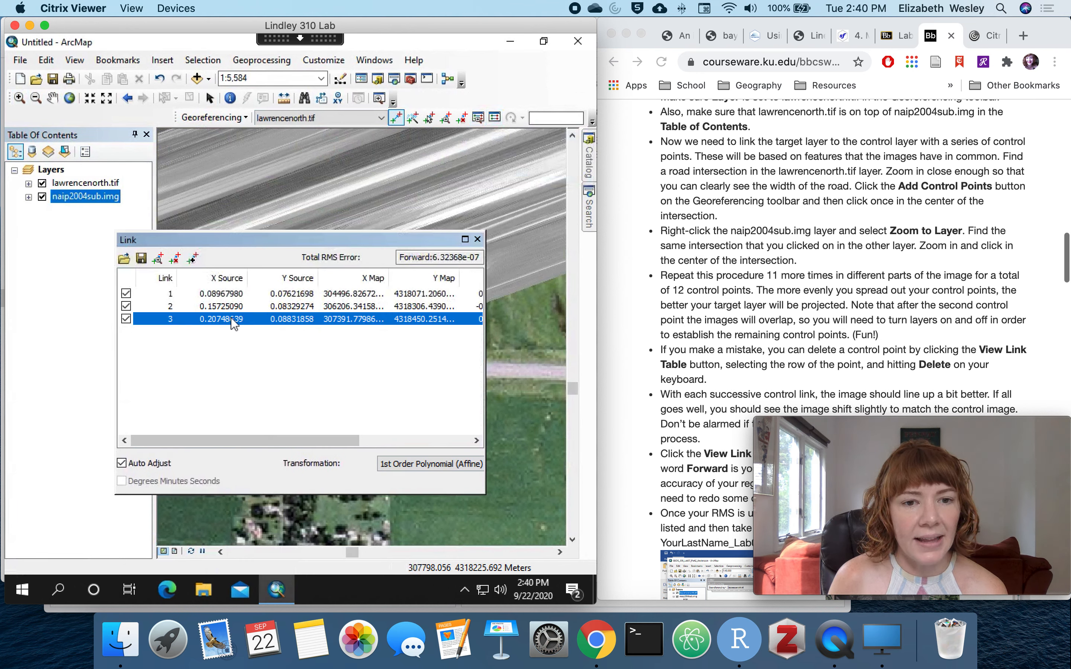
{"action": "key", "text": "Delete"}
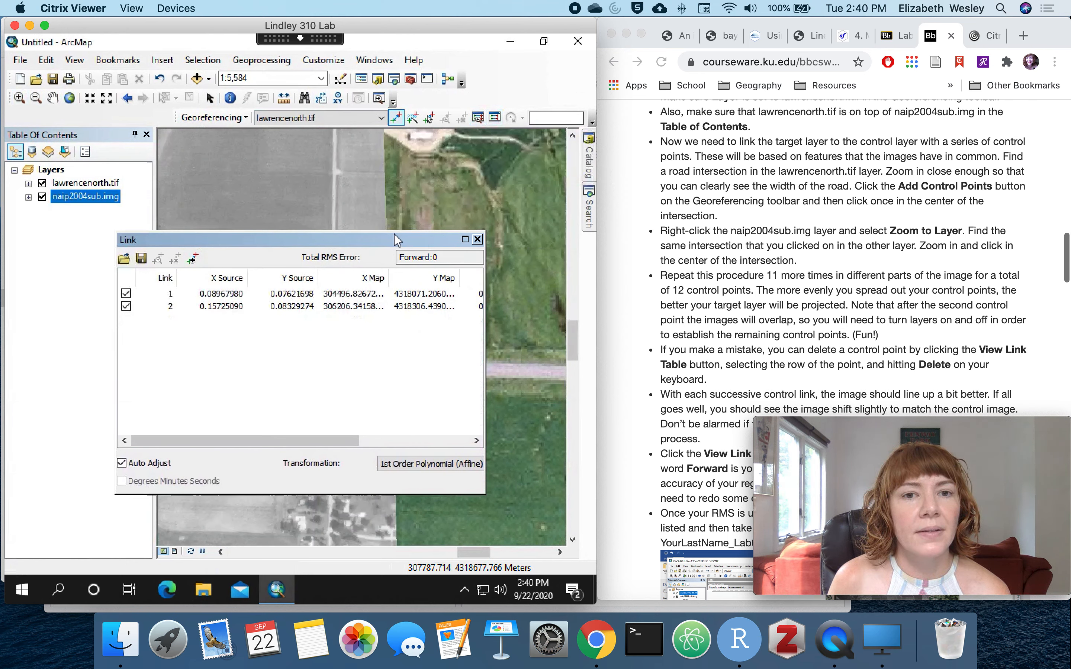
{"action": "left_click_drag", "start_coordinate": [385, 240], "coordinate": [292, 533]}
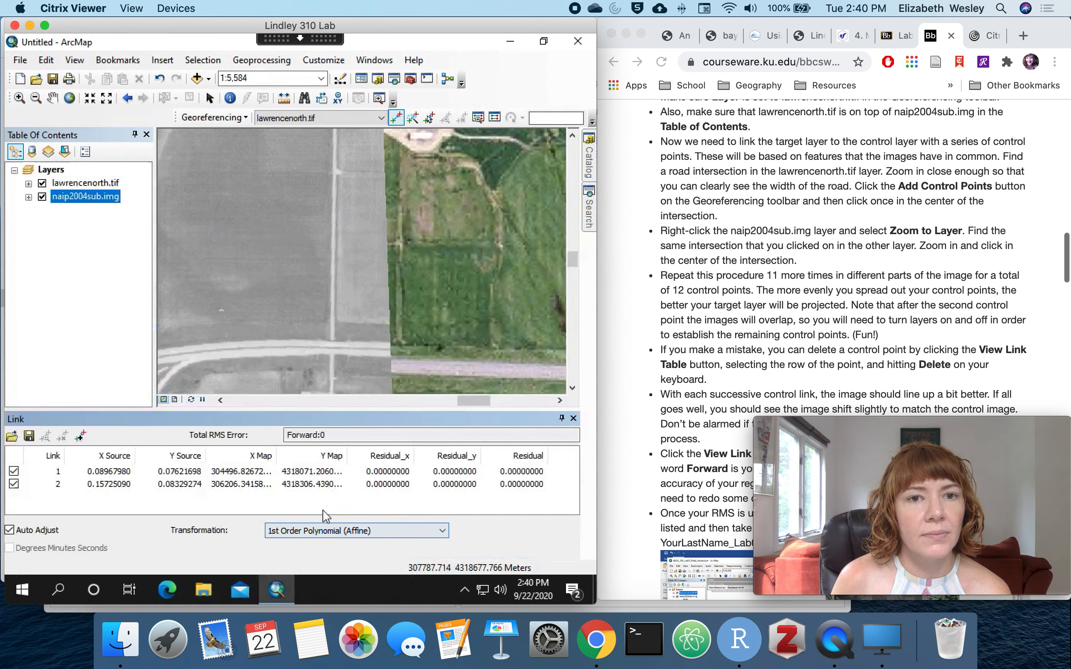
Zoom the map to the full lawrencenorth.tif layer extent
{"action": "right_click", "coordinate": [86, 182]}
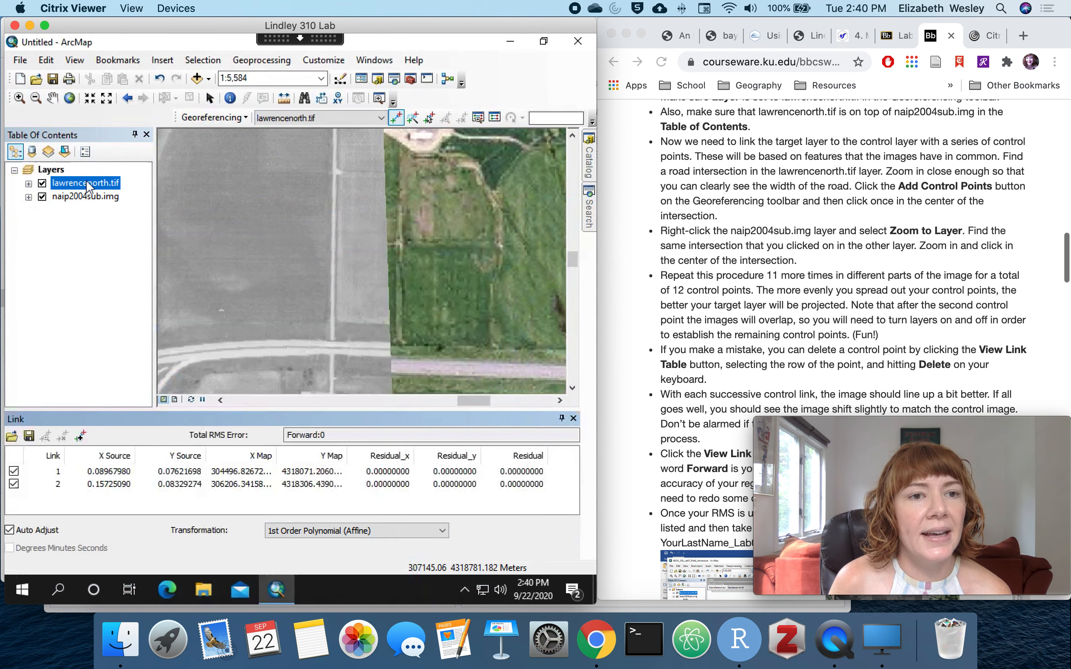
{"action": "left_click", "coordinate": [132, 261]}
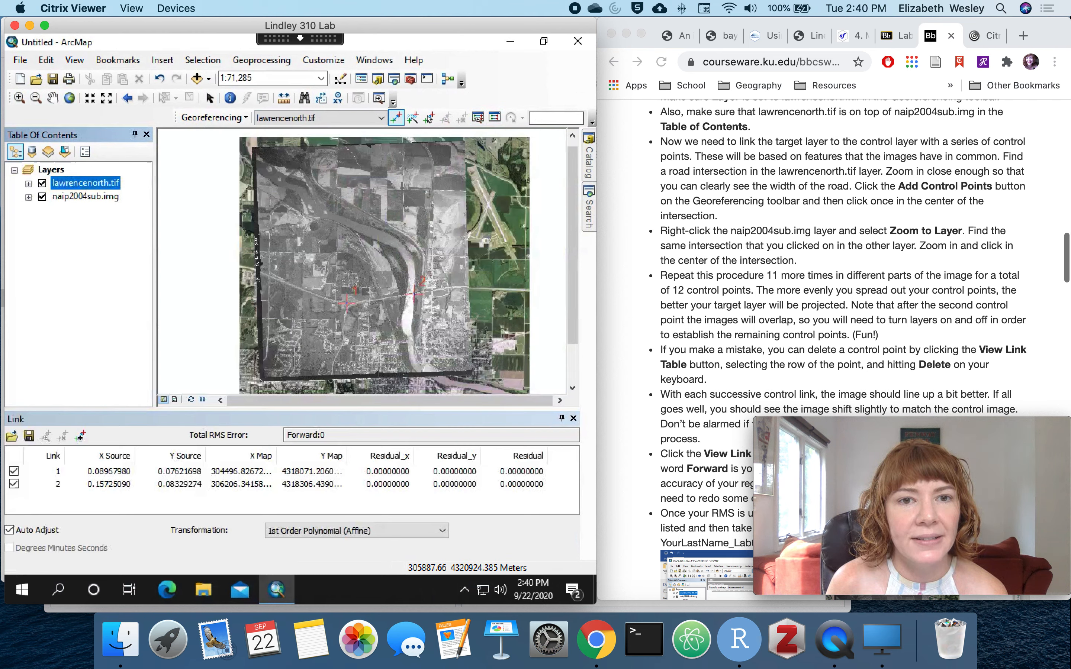
{"action": "left_click", "coordinate": [19, 98]}
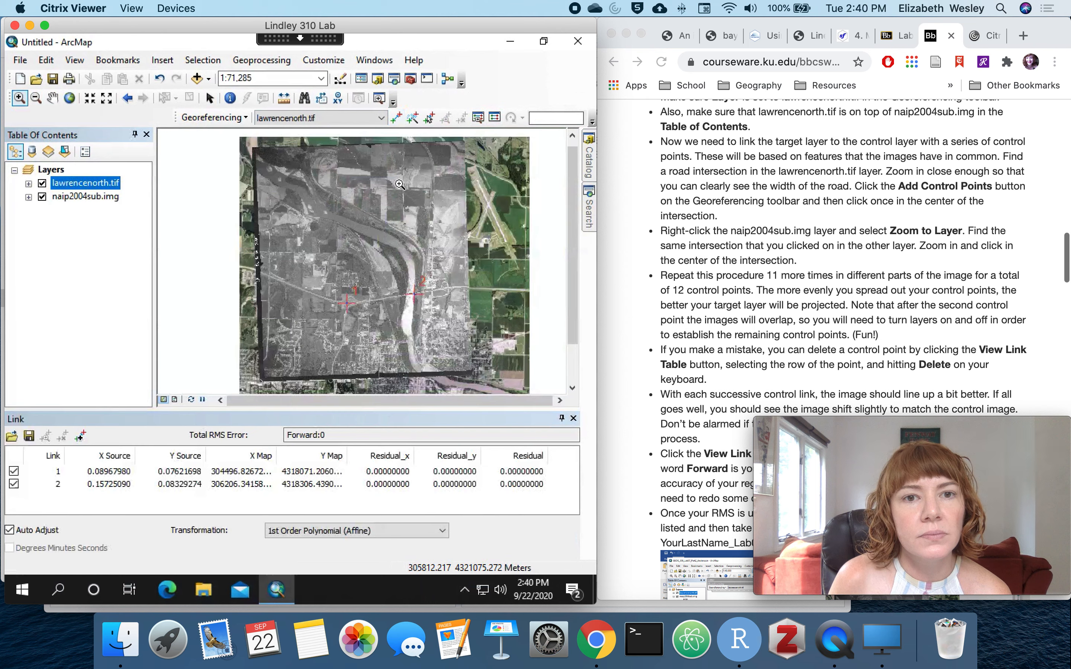
Link a road intersection beside a farmstead in both images as the new control point 3
{"action": "left_click_drag", "start_coordinate": [402, 190], "coordinate": [414, 199]}
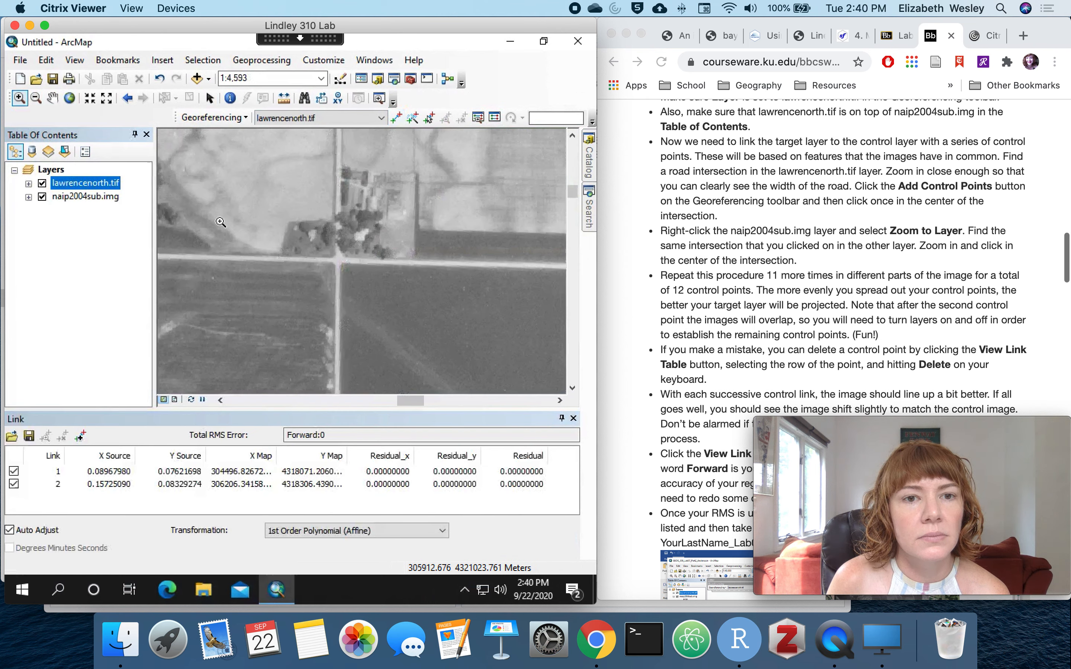
{"action": "left_click", "coordinate": [395, 118]}
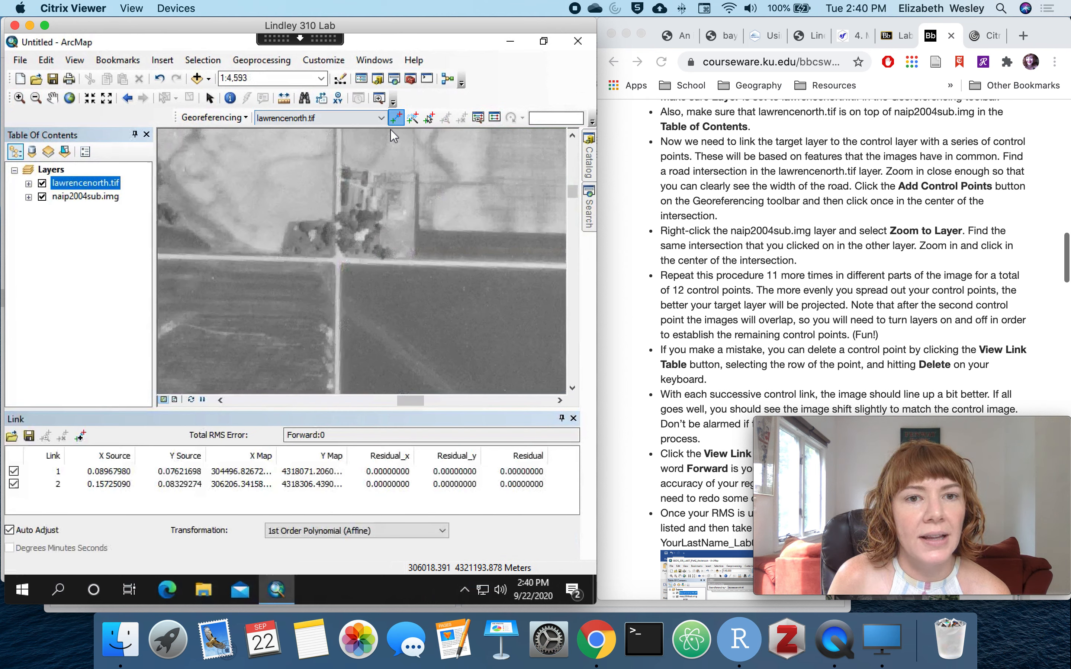
{"action": "left_click", "coordinate": [338, 260]}
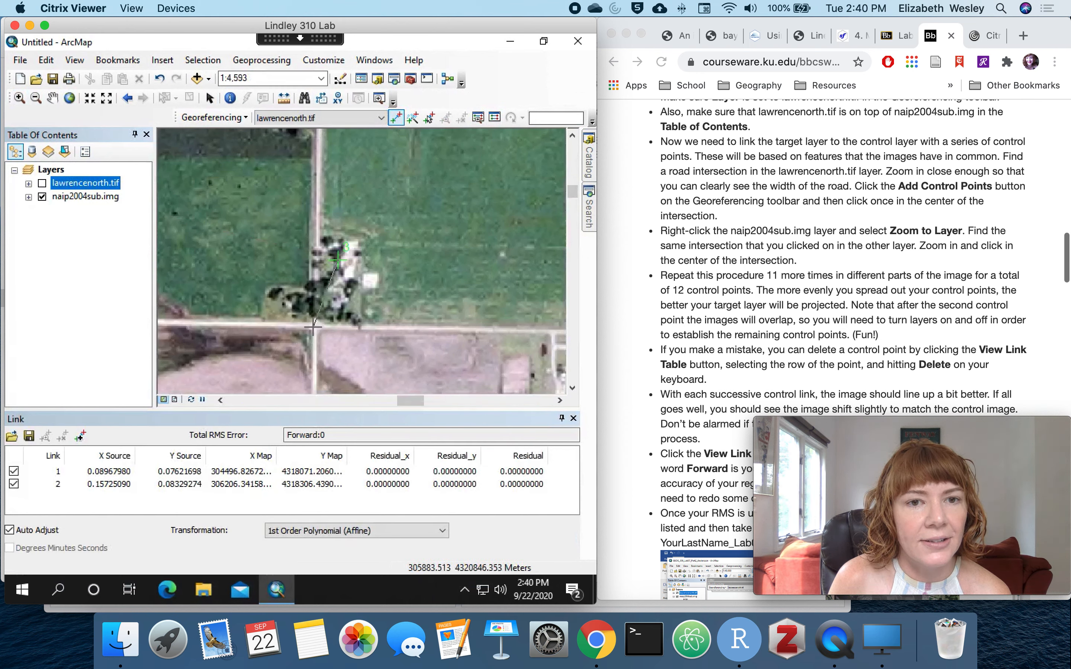
{"action": "left_click", "coordinate": [312, 328]}
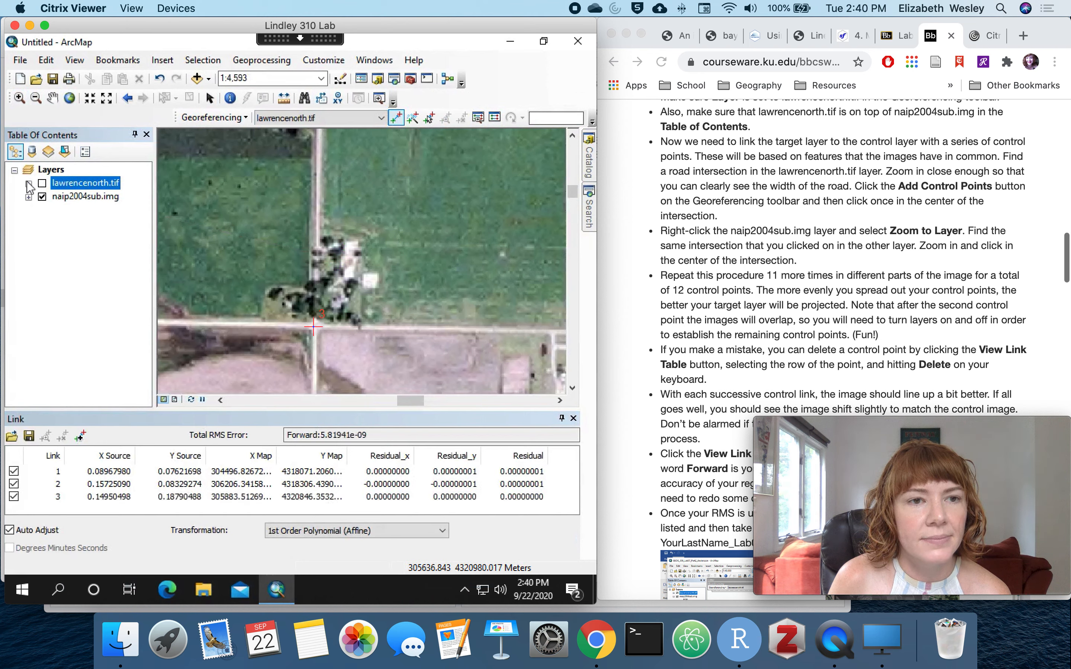
Turn lawrencenorth.tif back on and zoom to its full extent
{"action": "left_click", "coordinate": [42, 183]}
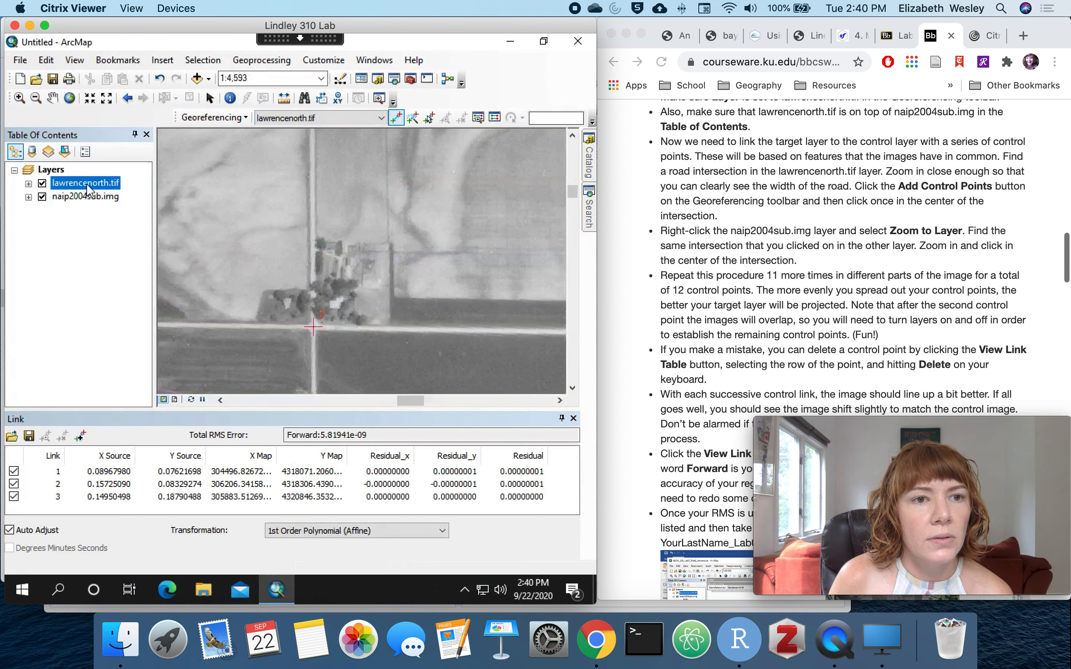
{"action": "right_click", "coordinate": [89, 189]}
{"action": "left_click", "coordinate": [137, 261]}
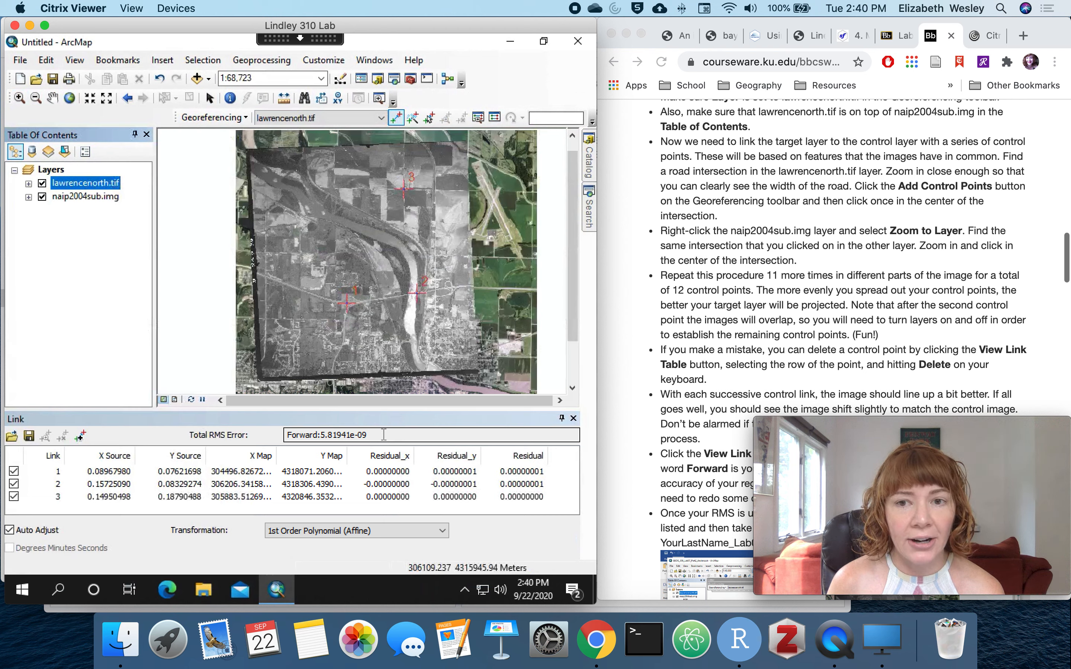
{"action": "scroll", "coordinate": [780, 327], "scroll_direction": "down", "scroll_amount": 5}
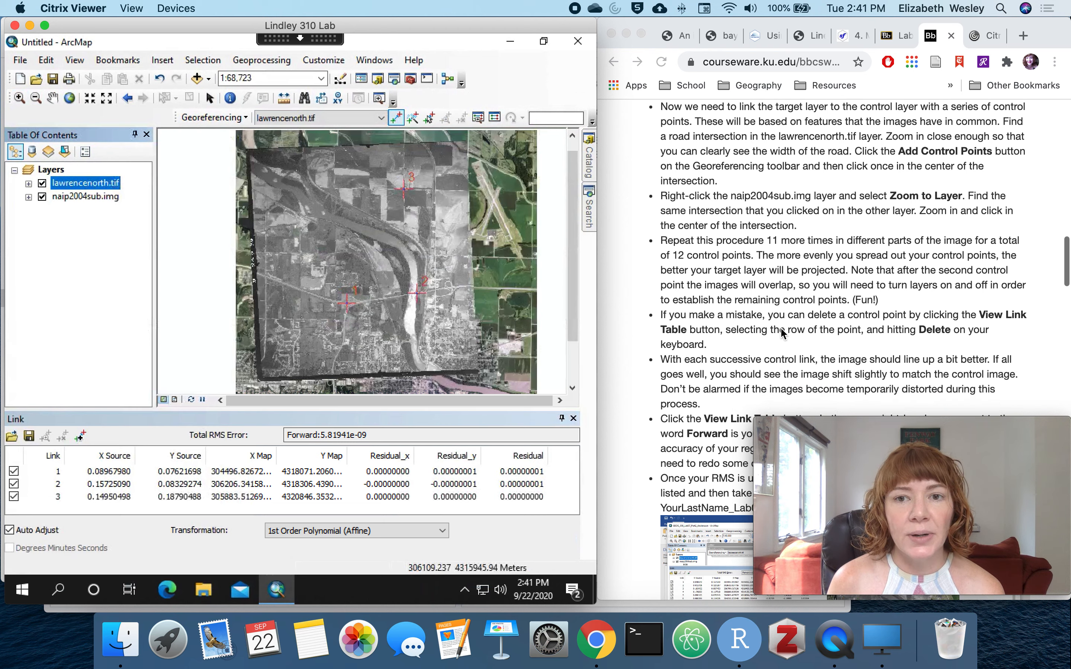
{"action": "scroll", "coordinate": [780, 327], "scroll_direction": "down", "scroll_amount": 3}
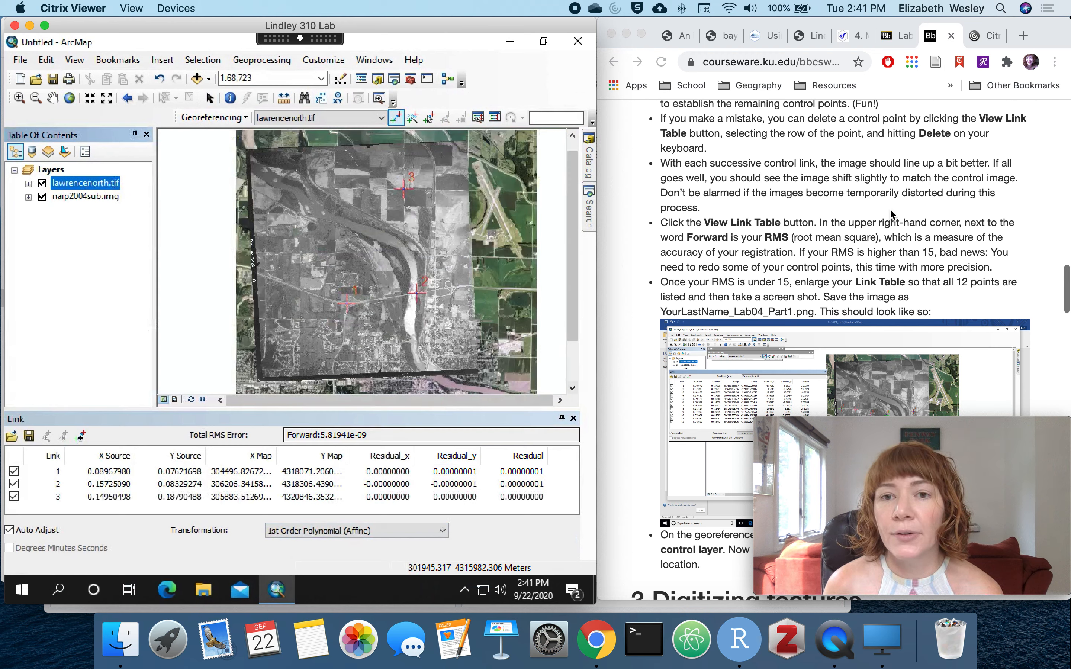
{"action": "scroll", "coordinate": [909, 212], "scroll_direction": "down", "scroll_amount": 10}
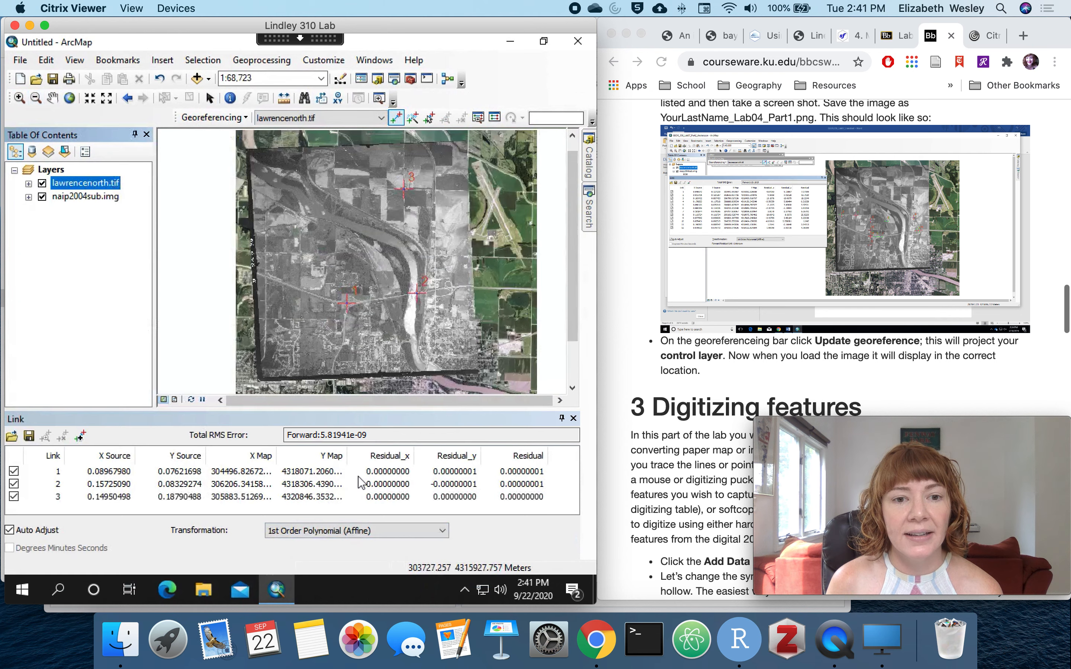
{"action": "left_click_drag", "start_coordinate": [273, 409], "coordinate": [272, 272]}
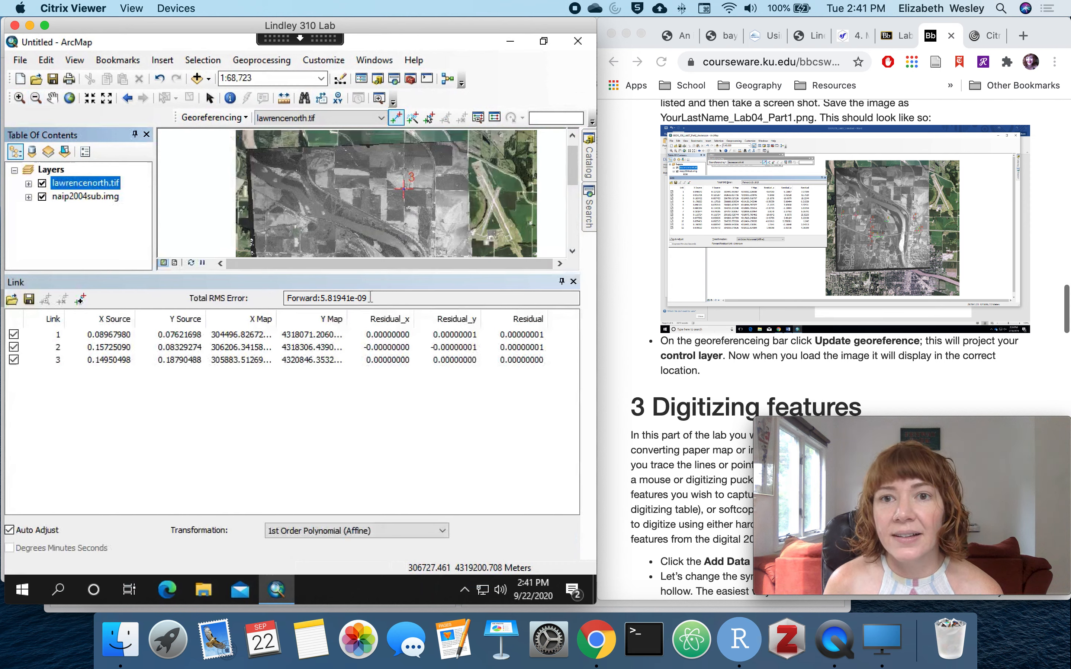
{"action": "left_click", "coordinate": [379, 298]}
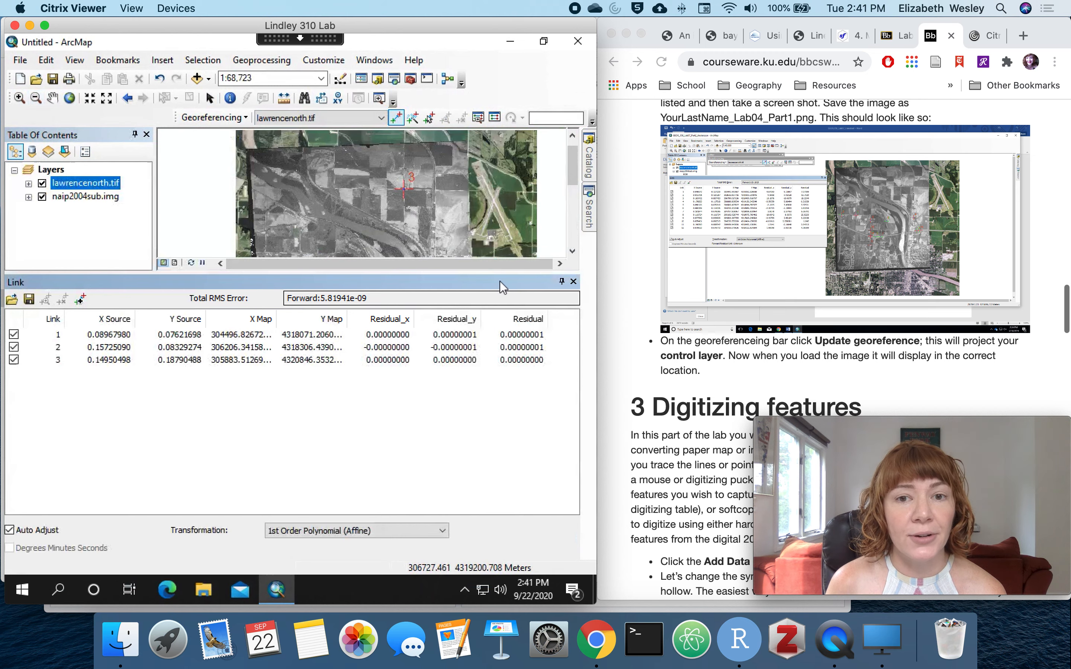
{"action": "left_click_drag", "start_coordinate": [502, 275], "coordinate": [499, 387]}
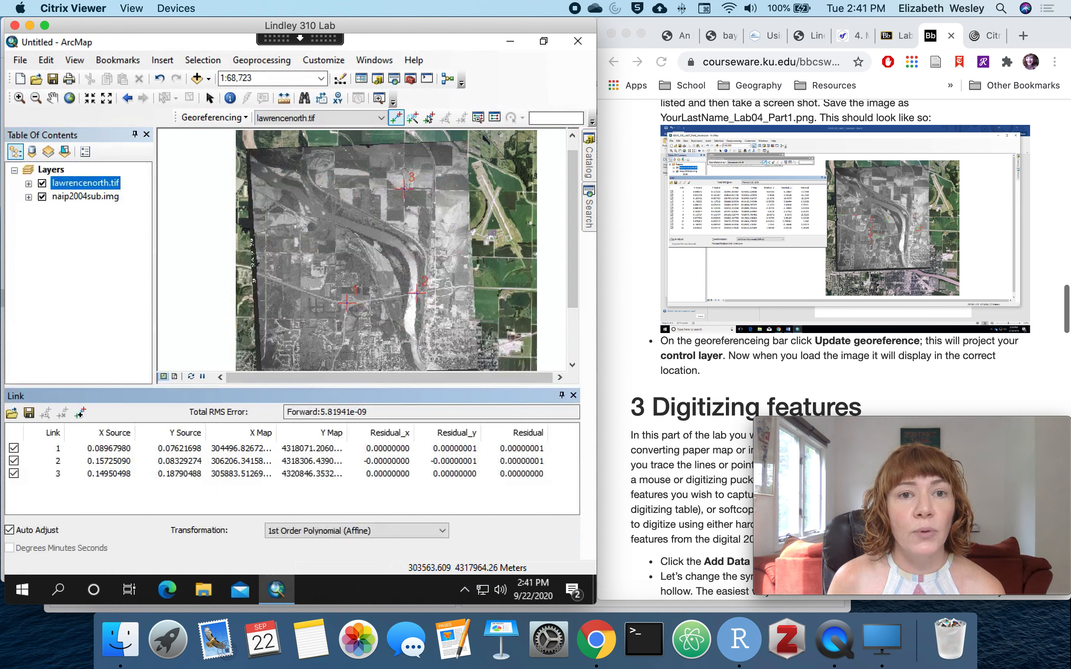
Run Update Georeferencing from the Georeferencing menu to apply the links to lawrencenorth.tif
{"action": "left_click", "coordinate": [239, 119]}
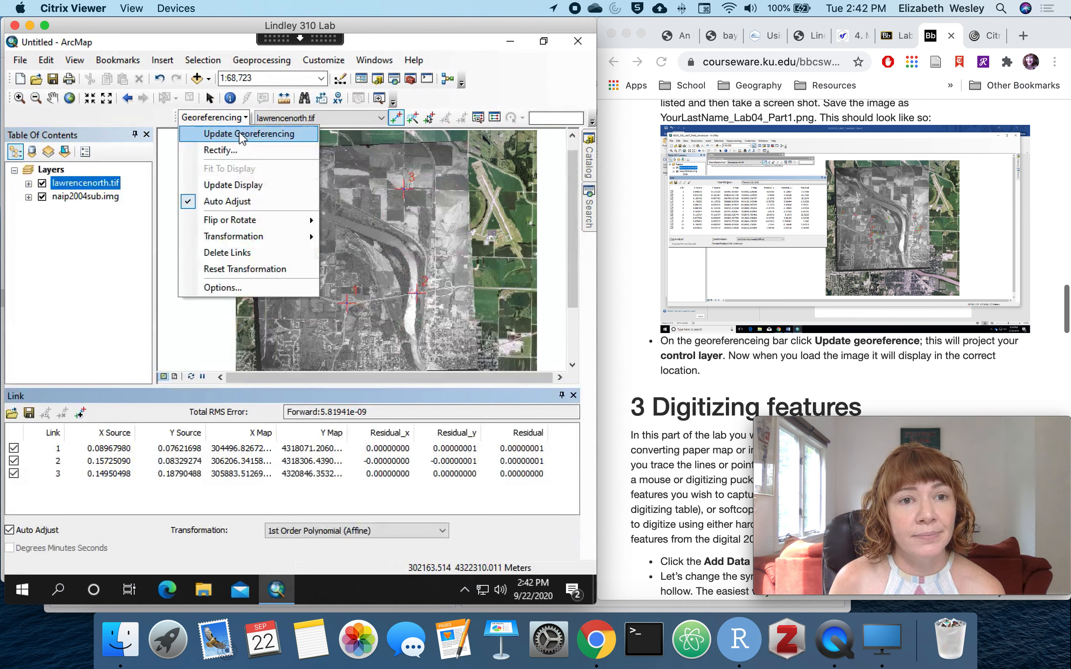
{"action": "left_click", "coordinate": [241, 134]}
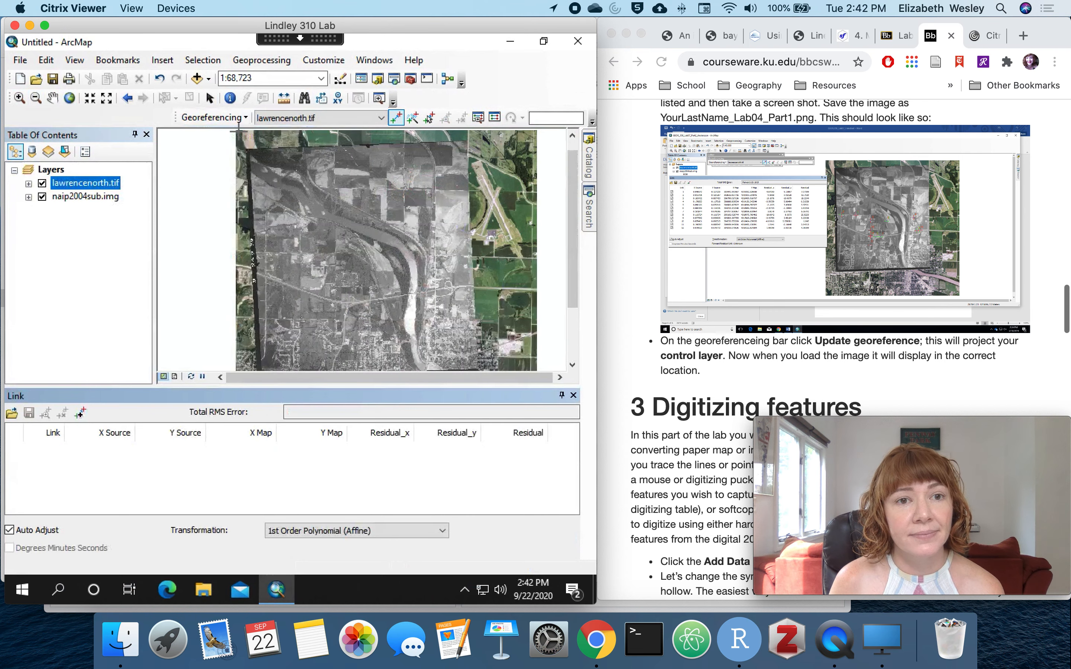
Hide the original lawrencenorth.tif and add the georeferenced lawrencenorth.tif from the Catalog
{"action": "left_click", "coordinate": [43, 184]}
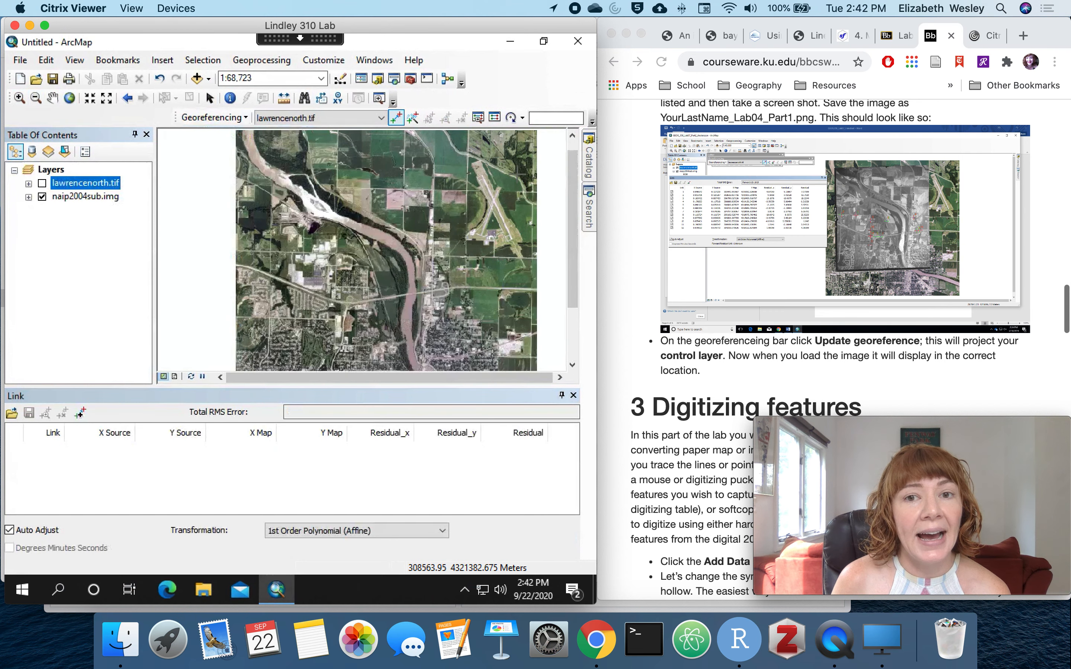
{"action": "left_click", "coordinate": [589, 159]}
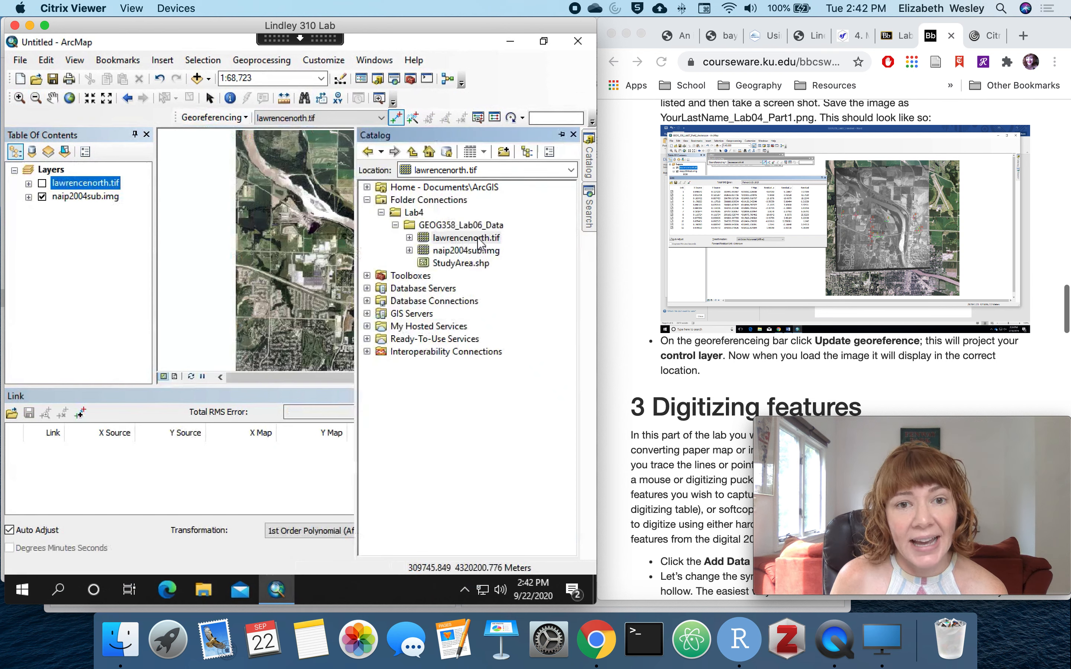
{"action": "left_click_drag", "start_coordinate": [480, 239], "coordinate": [292, 251]}
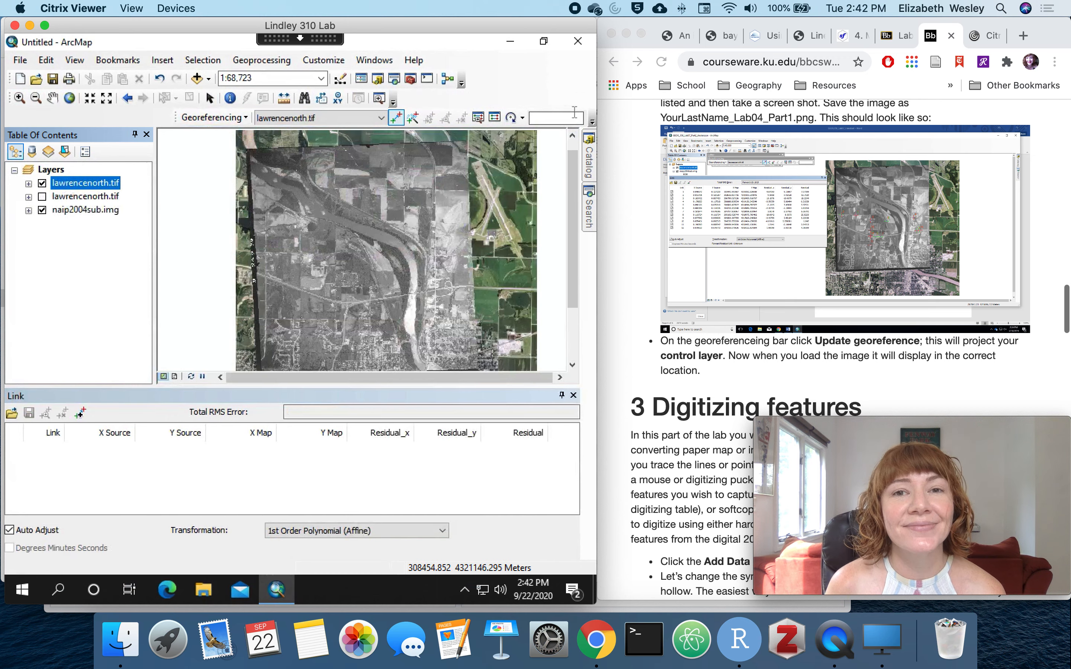
{"action": "scroll", "coordinate": [673, 157], "scroll_direction": "down", "scroll_amount": 3}
{"action": "scroll", "coordinate": [672, 155], "scroll_direction": "down", "scroll_amount": 9}
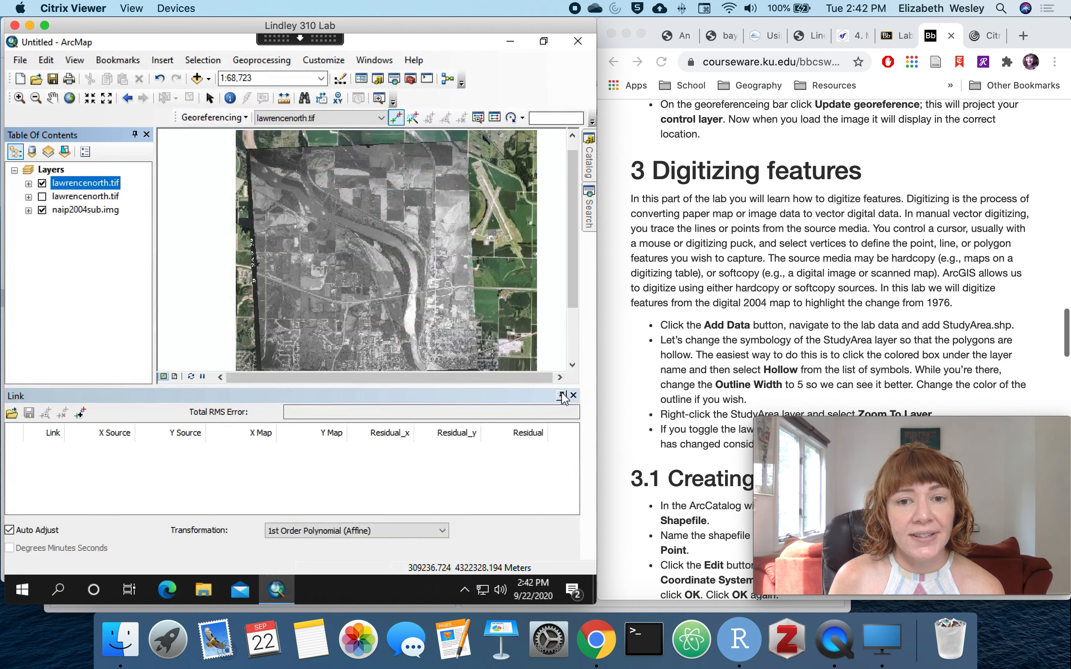
Close the Link table and review the layers in the Table of Contents
{"action": "left_click", "coordinate": [574, 395]}
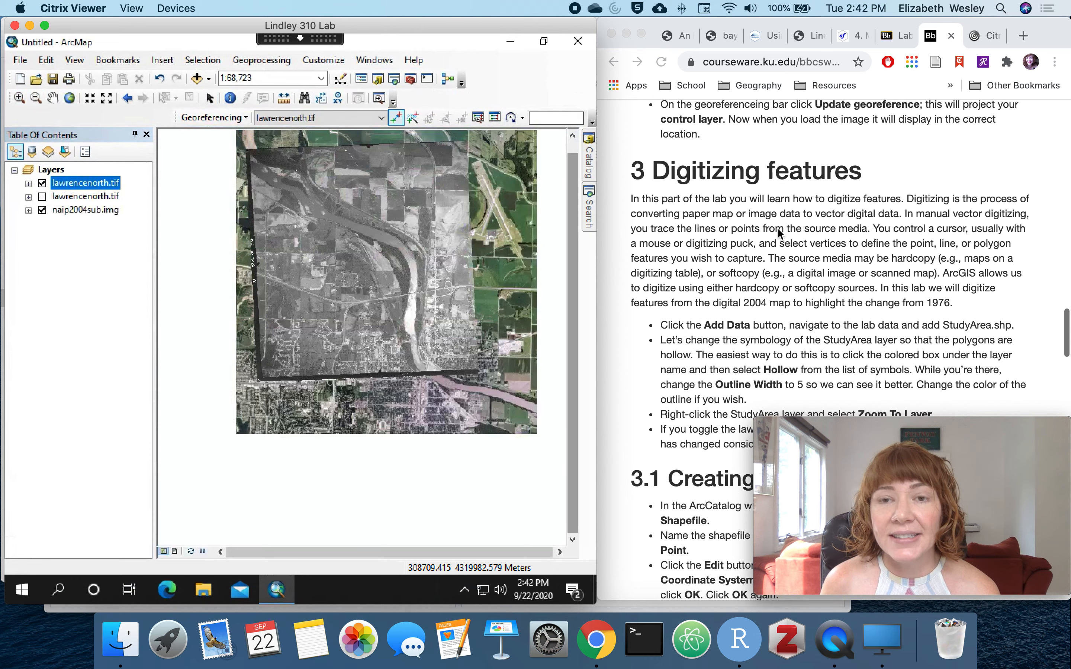
{"action": "scroll", "coordinate": [932, 267], "scroll_direction": "up", "scroll_amount": 1}
{"action": "scroll", "coordinate": [925, 266], "scroll_direction": "up", "scroll_amount": 15}
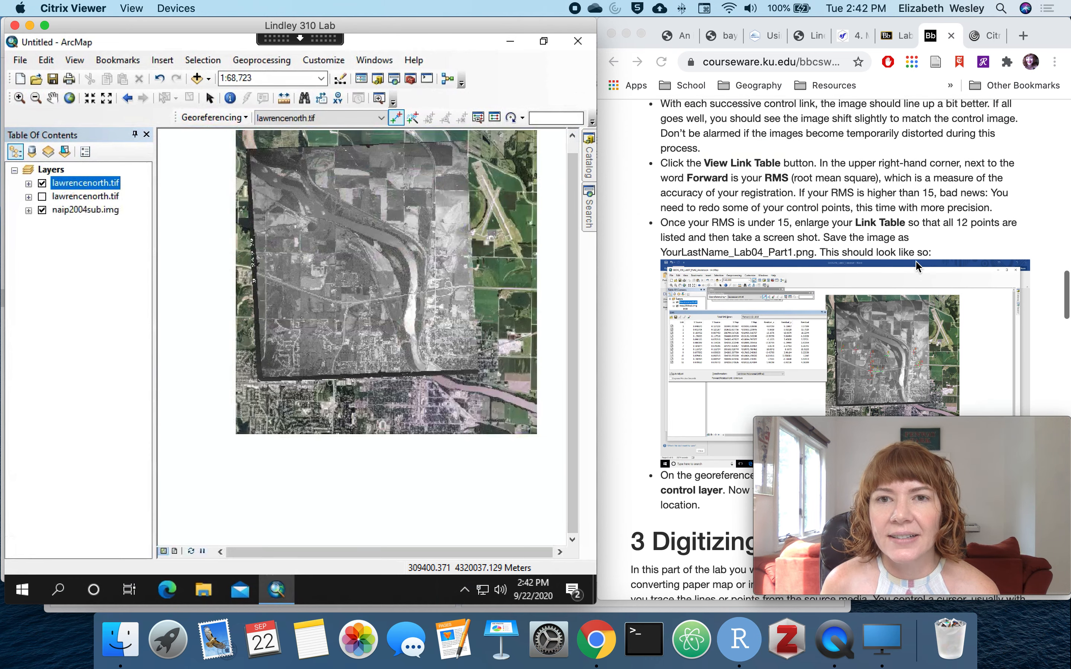
{"action": "scroll", "coordinate": [916, 267], "scroll_direction": "up", "scroll_amount": 10}
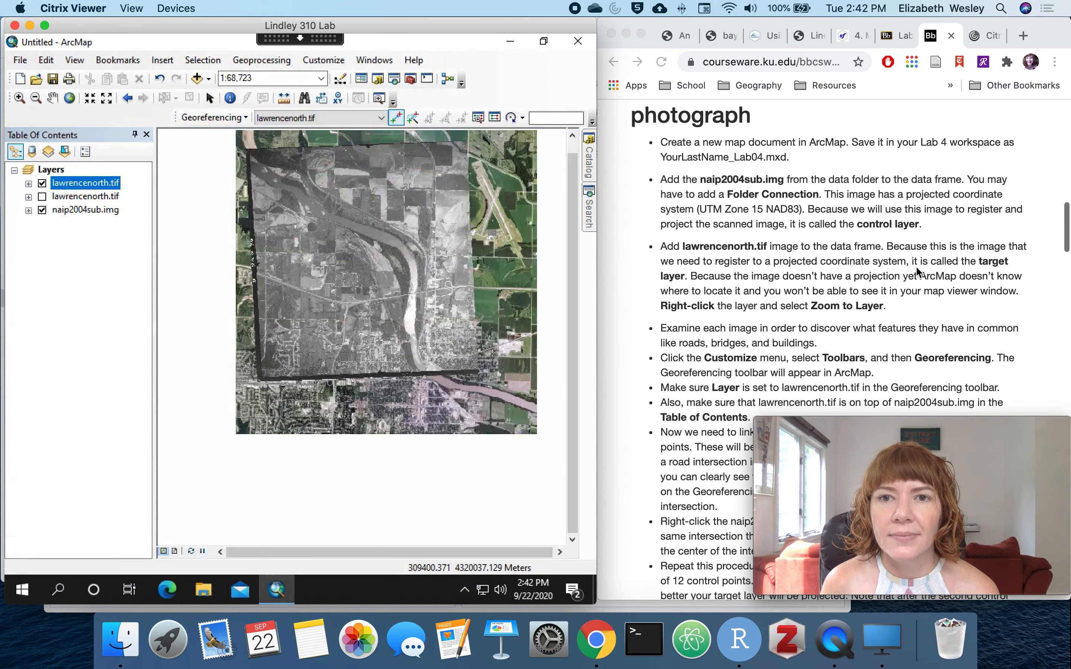
{"action": "scroll", "coordinate": [915, 265], "scroll_direction": "down", "scroll_amount": 10}
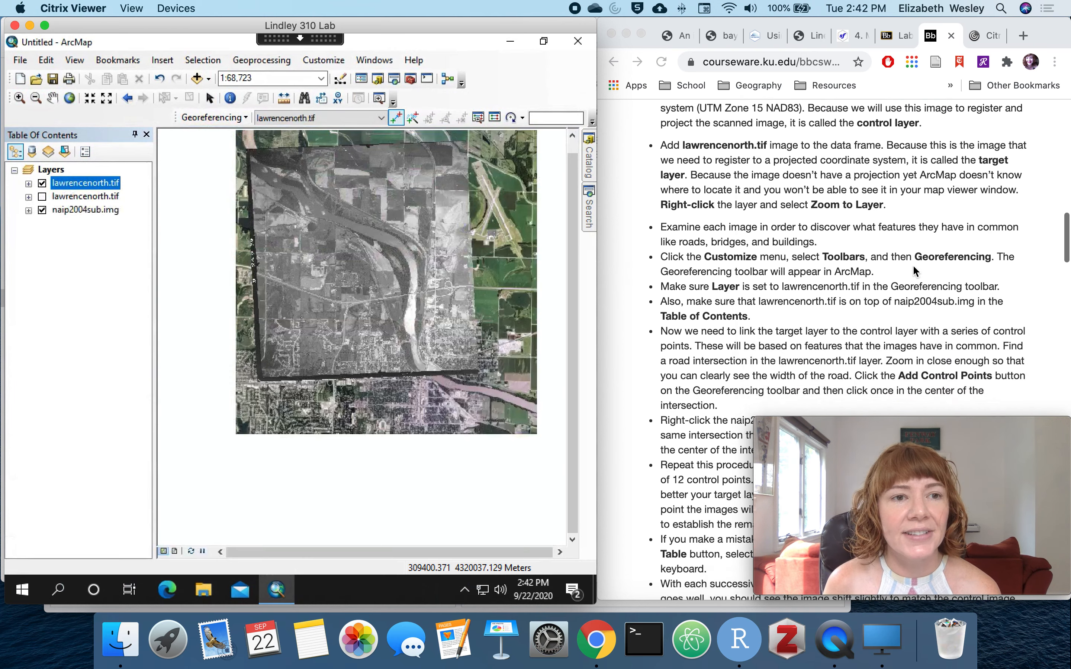
{"action": "scroll", "coordinate": [912, 264], "scroll_direction": "down", "scroll_amount": 2}
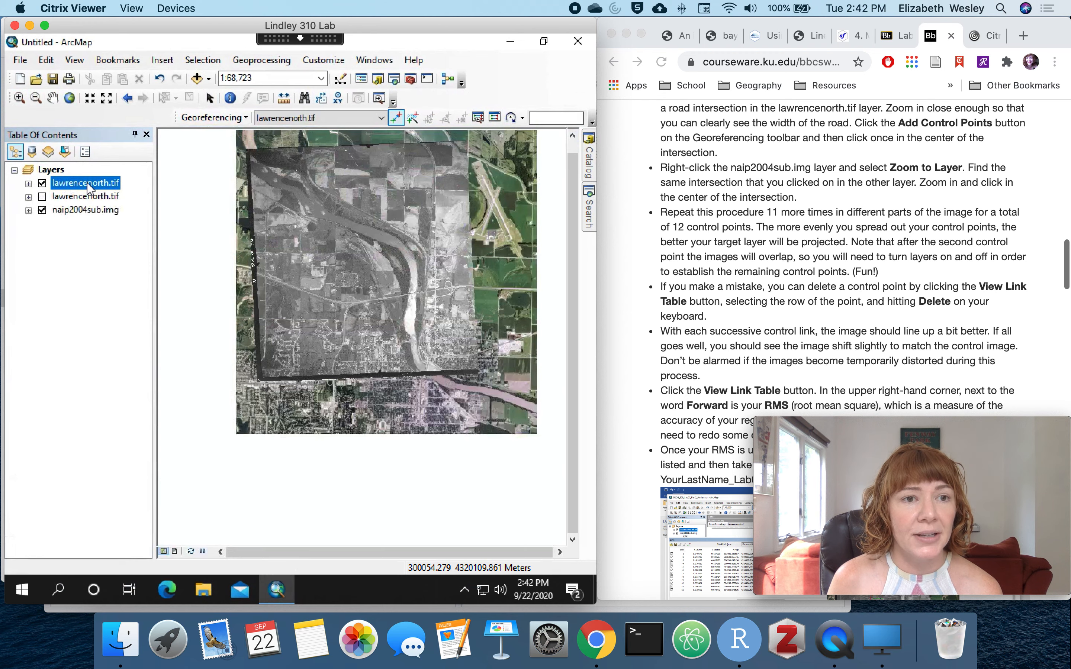
{"action": "scroll", "coordinate": [854, 306], "scroll_direction": "down", "scroll_amount": 14}
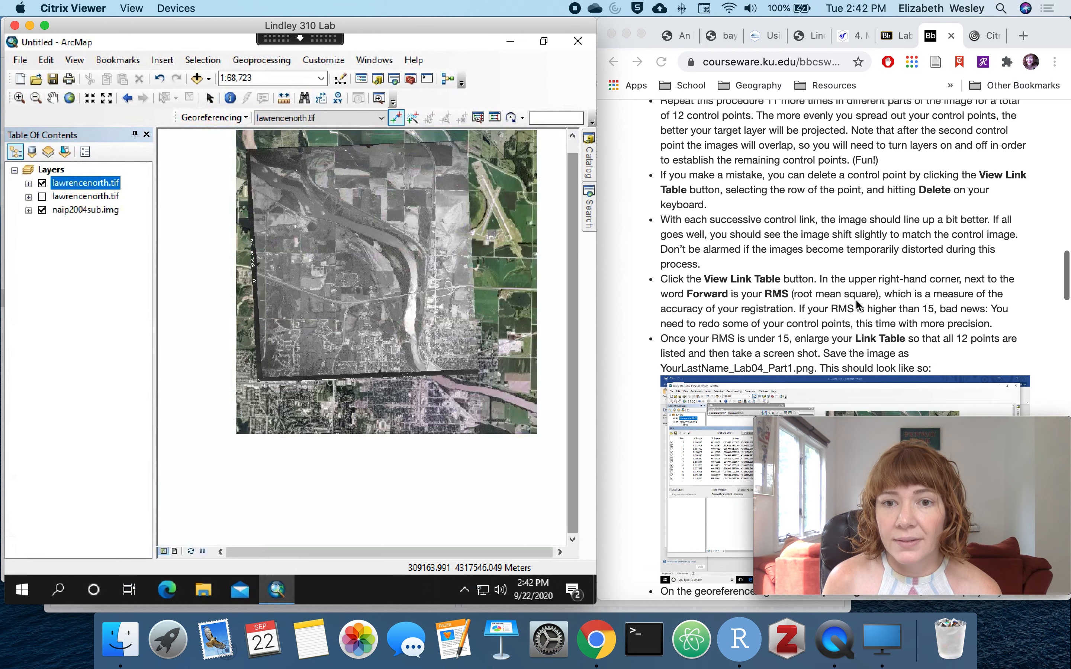
{"action": "scroll", "coordinate": [854, 307], "scroll_direction": "down", "scroll_amount": 6}
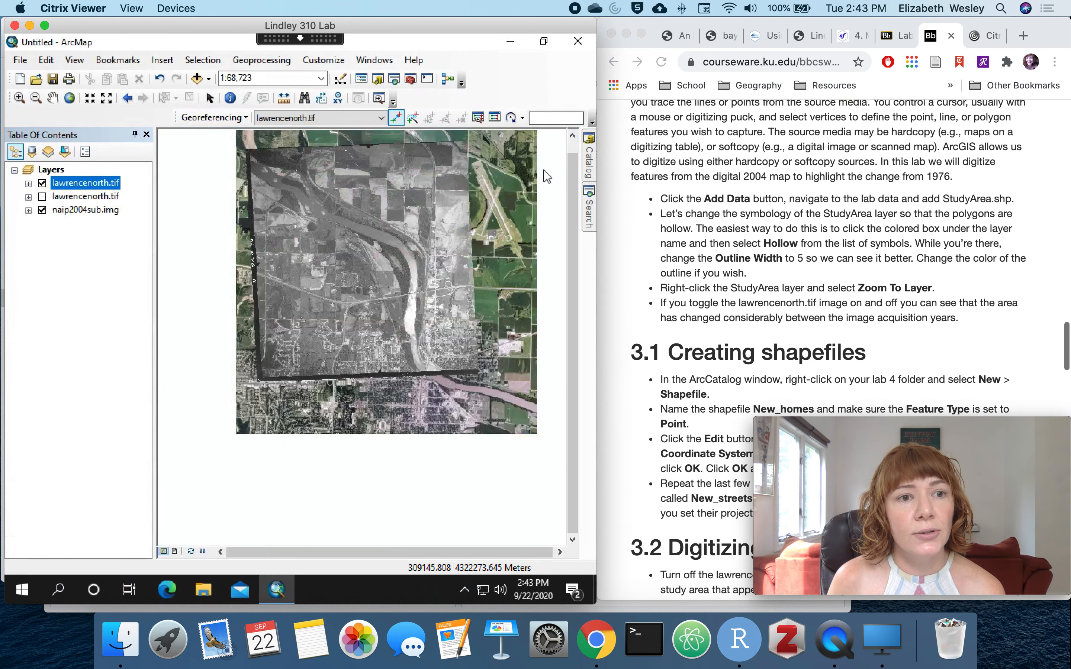
Remove the duplicate lawrencenorth.tif layer and add StudyArea.shp from the Catalog
{"action": "left_click", "coordinate": [103, 197], "text": "ctrl"}
{"action": "right_click", "coordinate": [102, 198]}
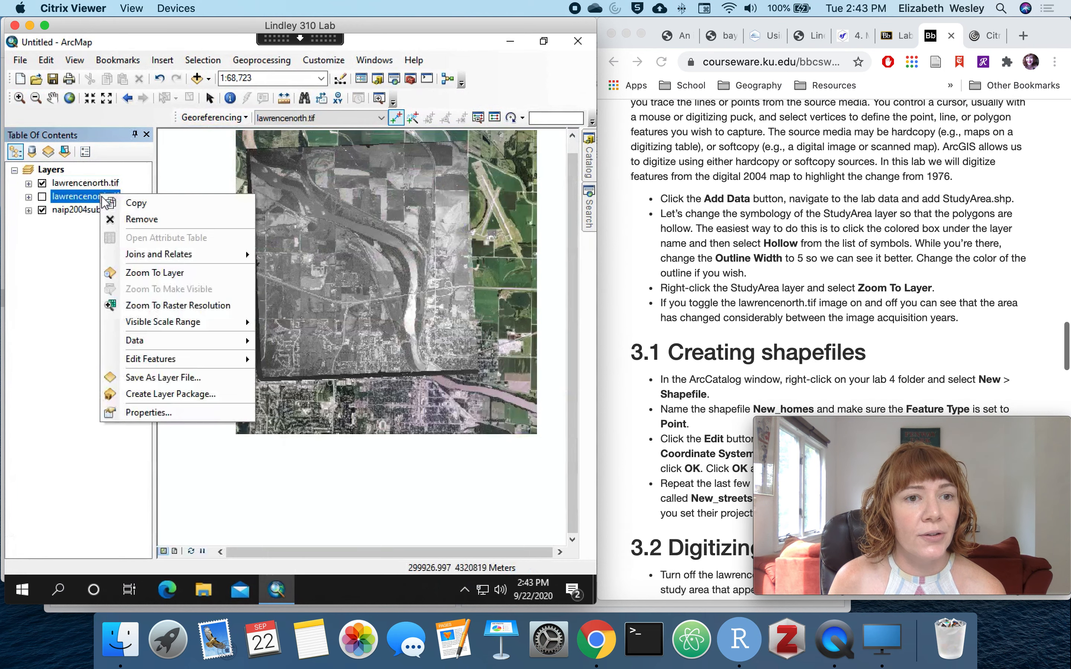
{"action": "left_click", "coordinate": [128, 222]}
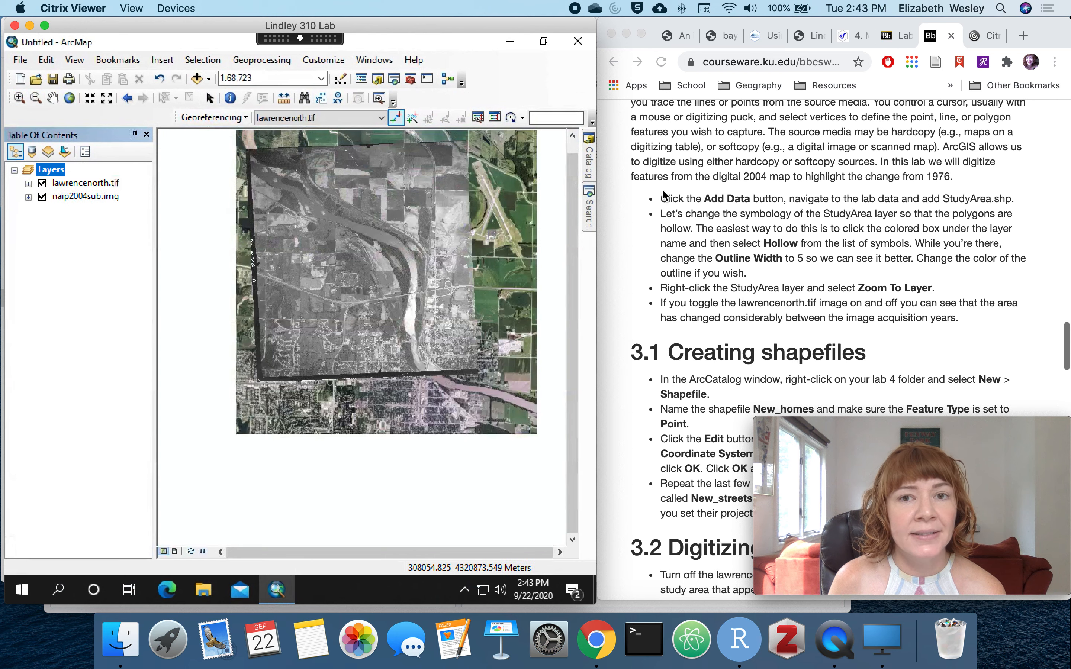
{"action": "left_click", "coordinate": [590, 157]}
{"action": "left_click_drag", "start_coordinate": [466, 262], "coordinate": [321, 277]}
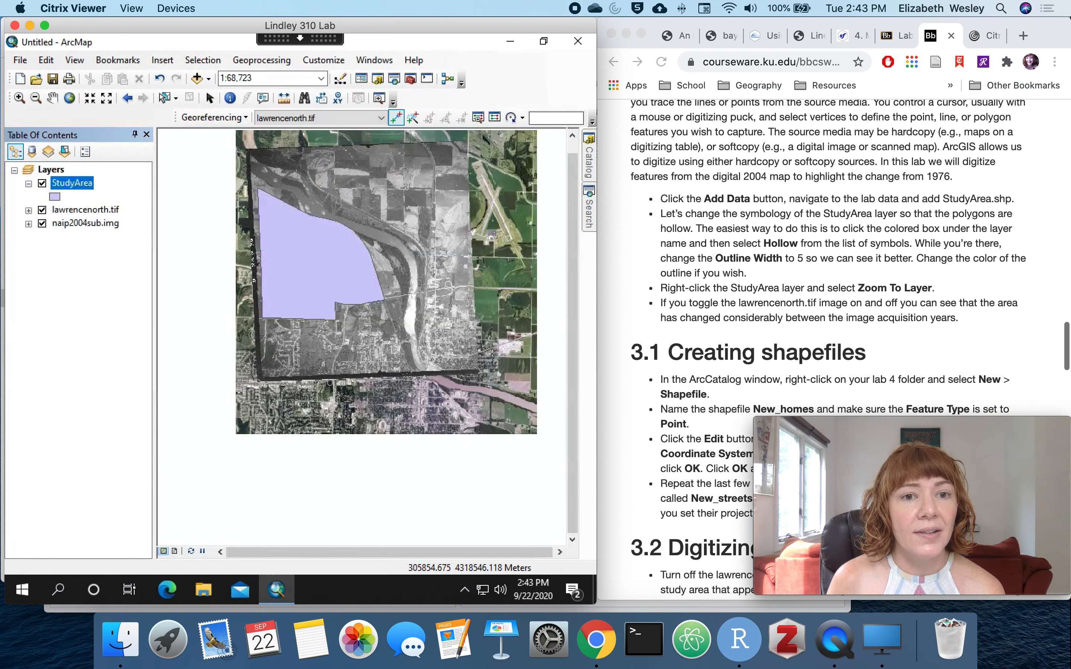
Give StudyArea a hollow symbol with a yellow width-3 outline and zoom to its extent
{"action": "left_click", "coordinate": [56, 198]}
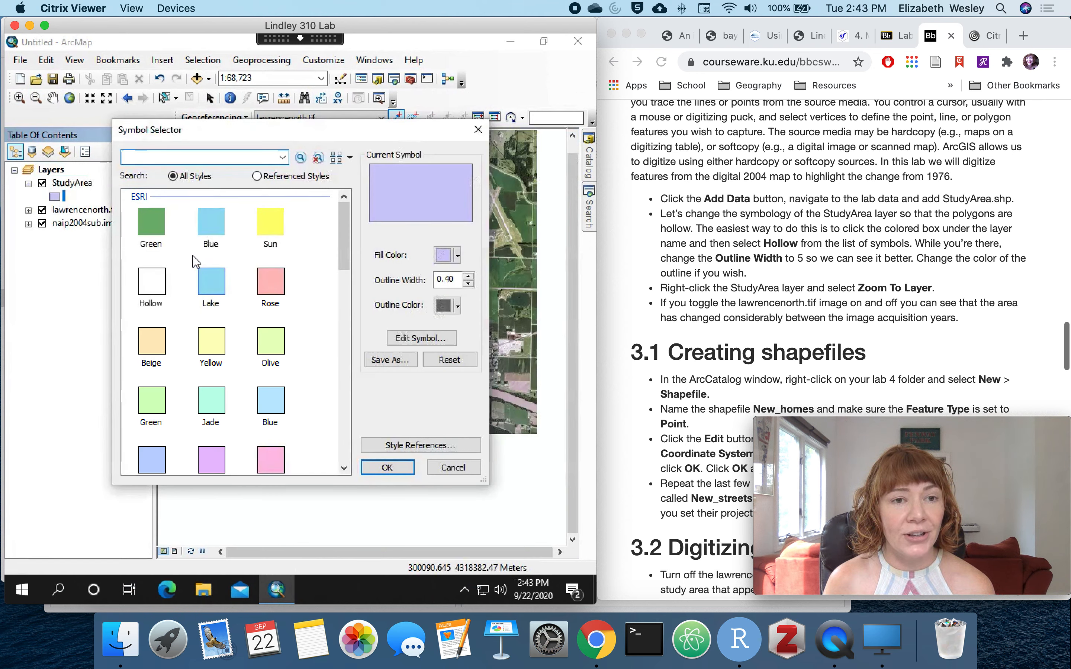
{"action": "left_click", "coordinate": [153, 285]}
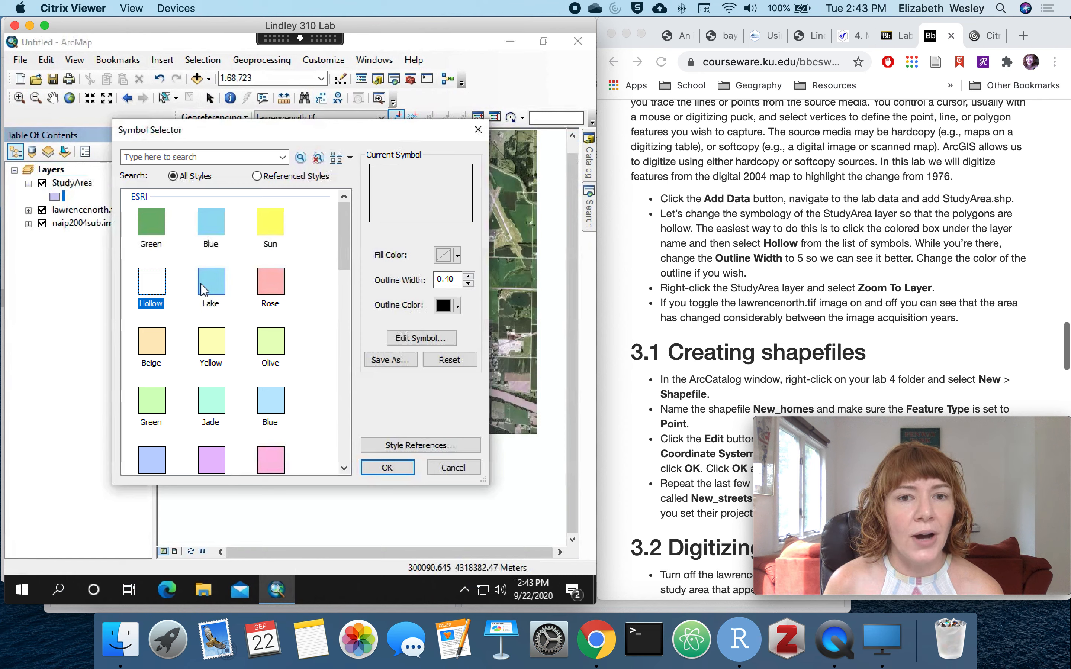
{"action": "left_click", "coordinate": [467, 277]}
{"action": "left_click", "coordinate": [467, 277]}
{"action": "left_click", "coordinate": [467, 277]}
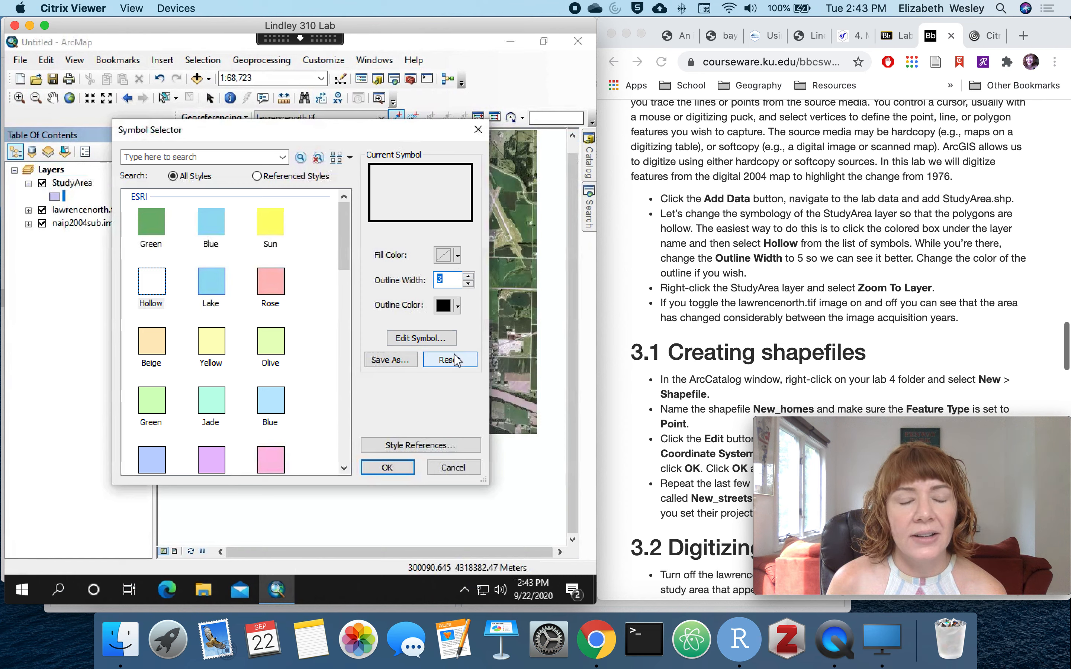
{"action": "left_click", "coordinate": [448, 308]}
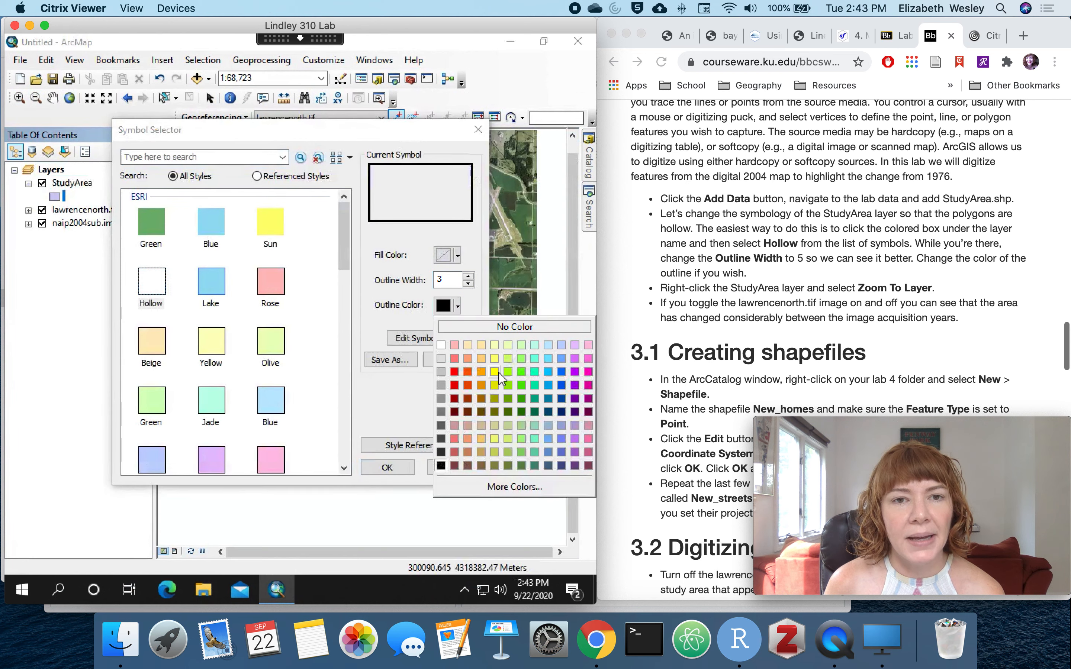
{"action": "left_click", "coordinate": [498, 372]}
{"action": "left_click", "coordinate": [398, 468]}
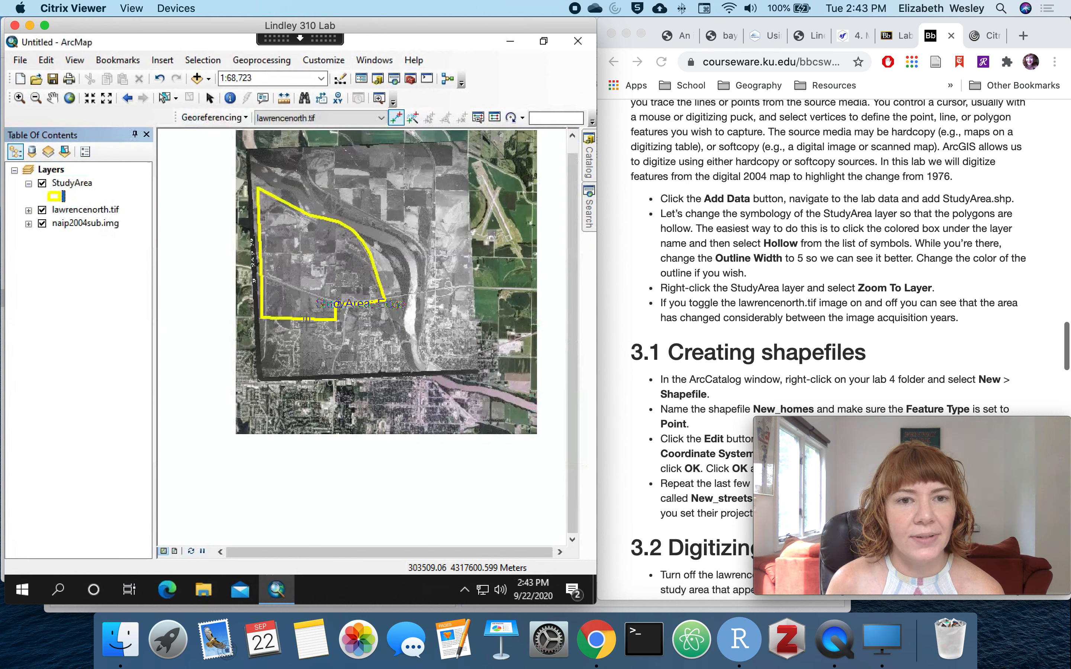
{"action": "right_click", "coordinate": [69, 186]}
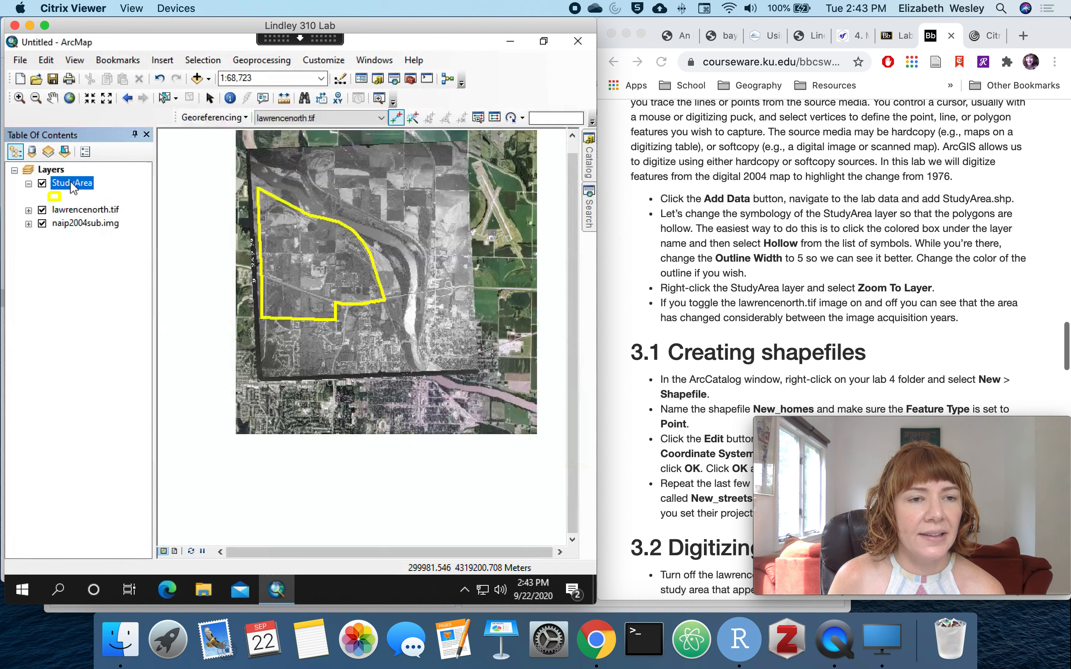
{"action": "left_click", "coordinate": [136, 261]}
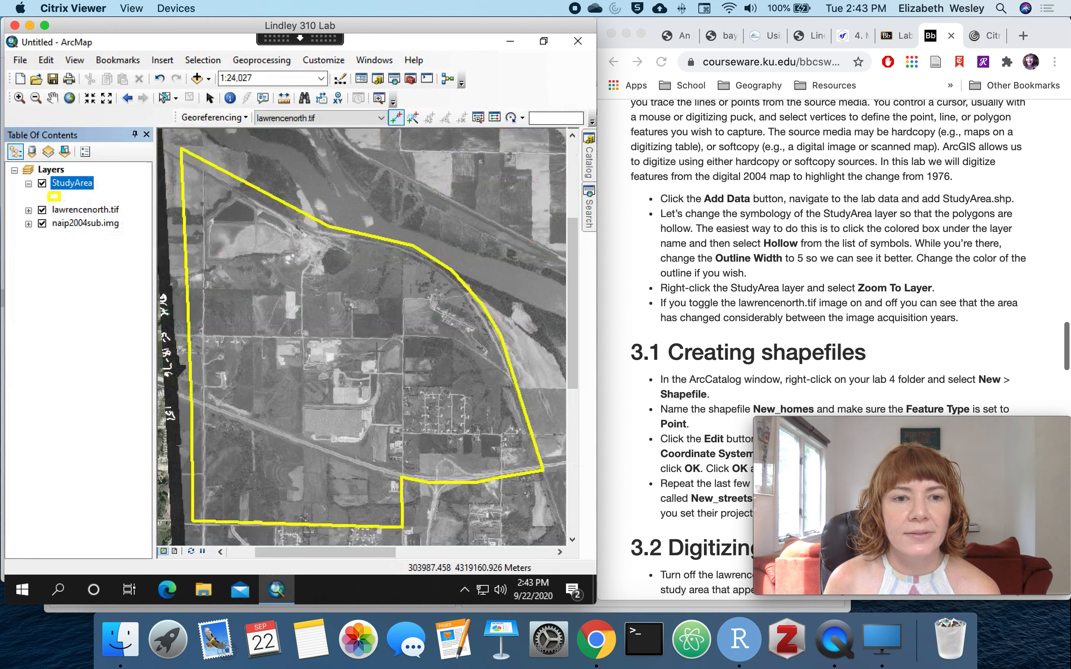
Turn on StudyArea and toggle the 1976 lawrencenorth.tif scan to compare it with 2004
{"action": "left_click", "coordinate": [42, 184]}
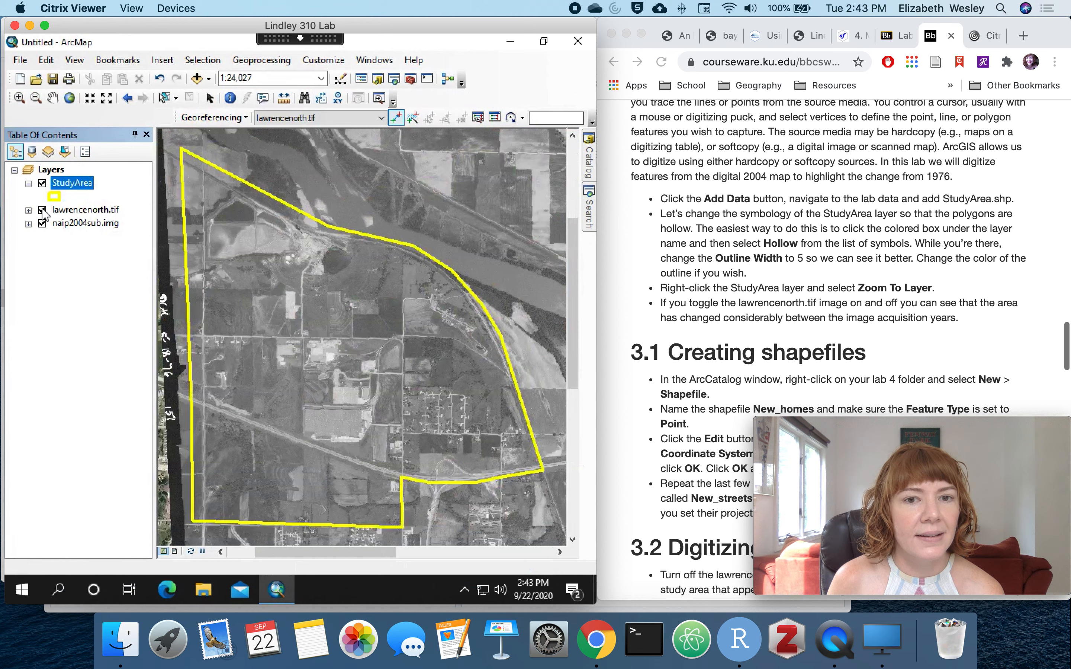
{"action": "left_click", "coordinate": [42, 210]}
{"action": "left_click", "coordinate": [42, 210]}
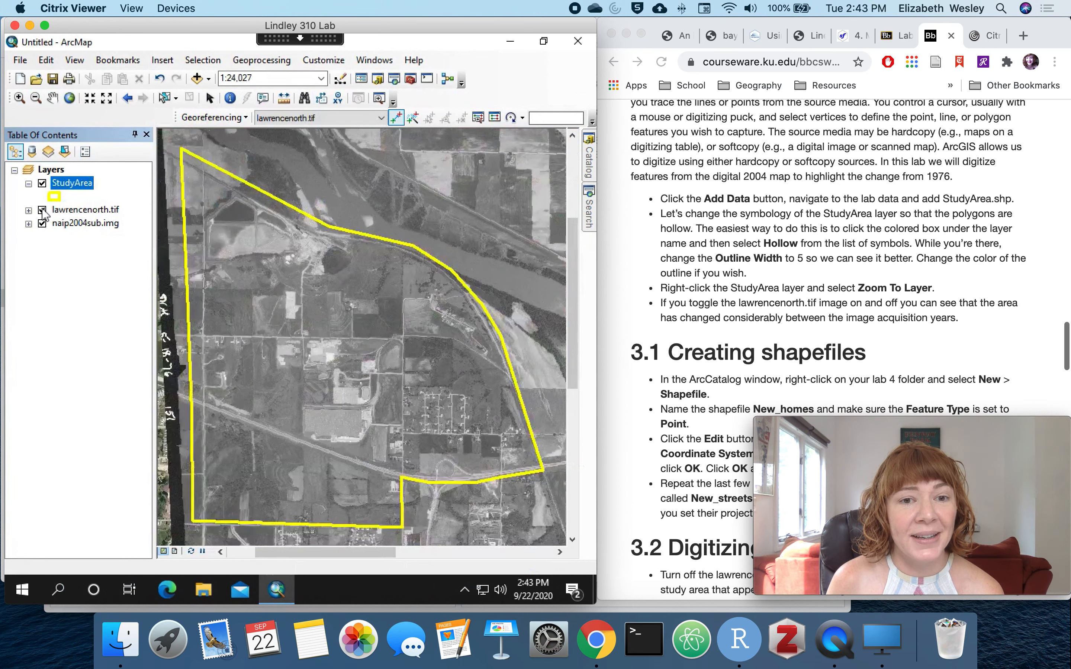
{"action": "left_click", "coordinate": [43, 211]}
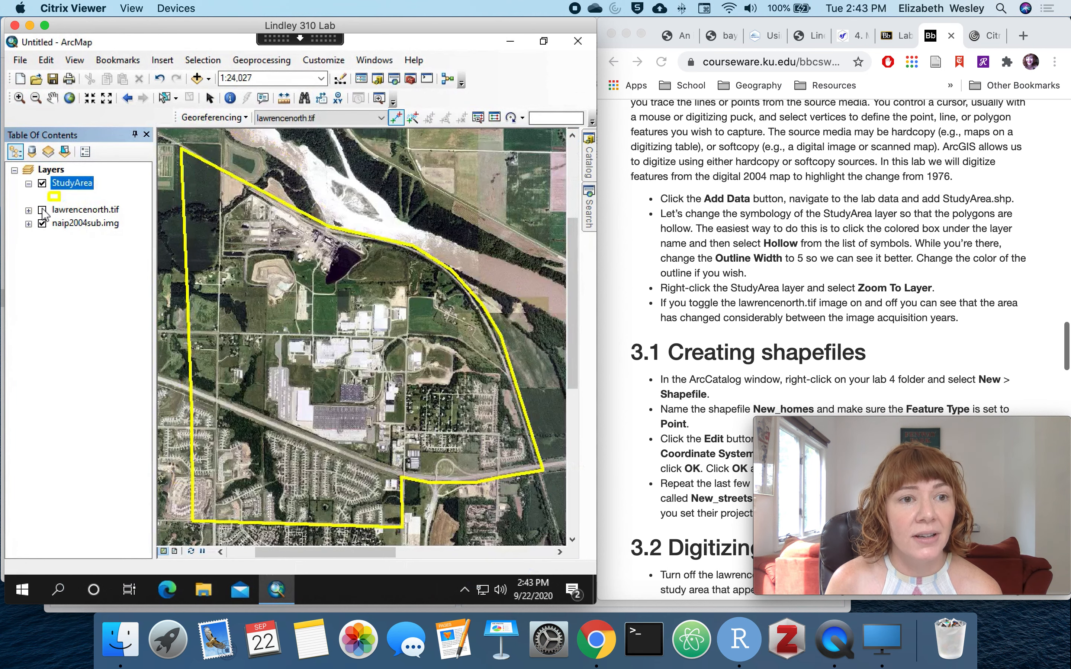
{"action": "left_click", "coordinate": [42, 211]}
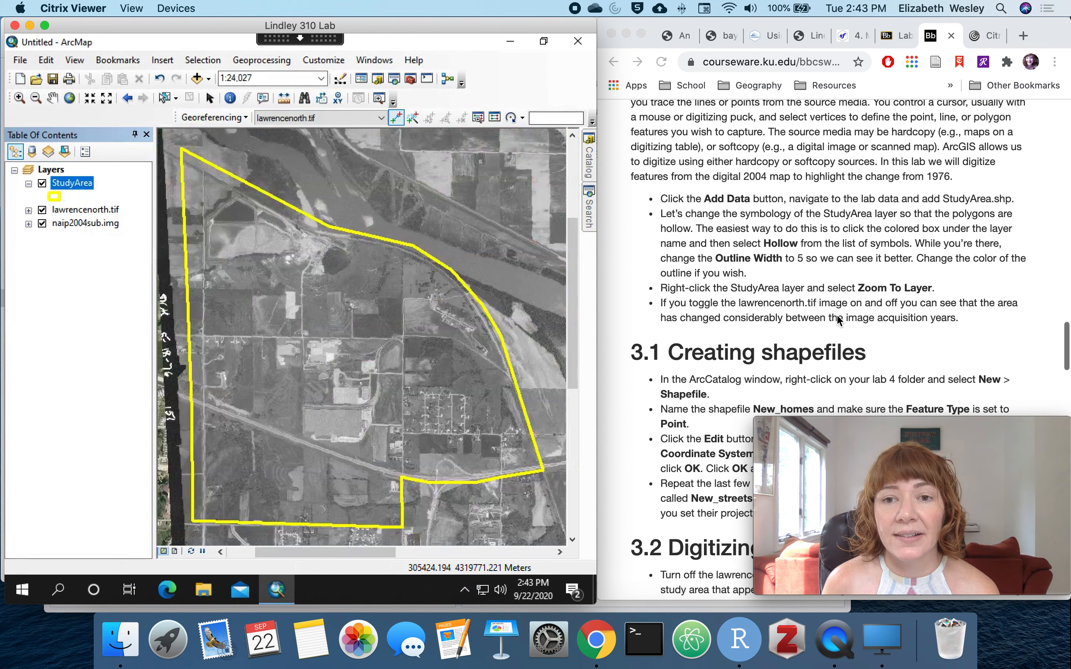
{"action": "scroll", "coordinate": [839, 315], "scroll_direction": "down", "scroll_amount": 2}
{"action": "scroll", "coordinate": [840, 315], "scroll_direction": "down", "scroll_amount": 4}
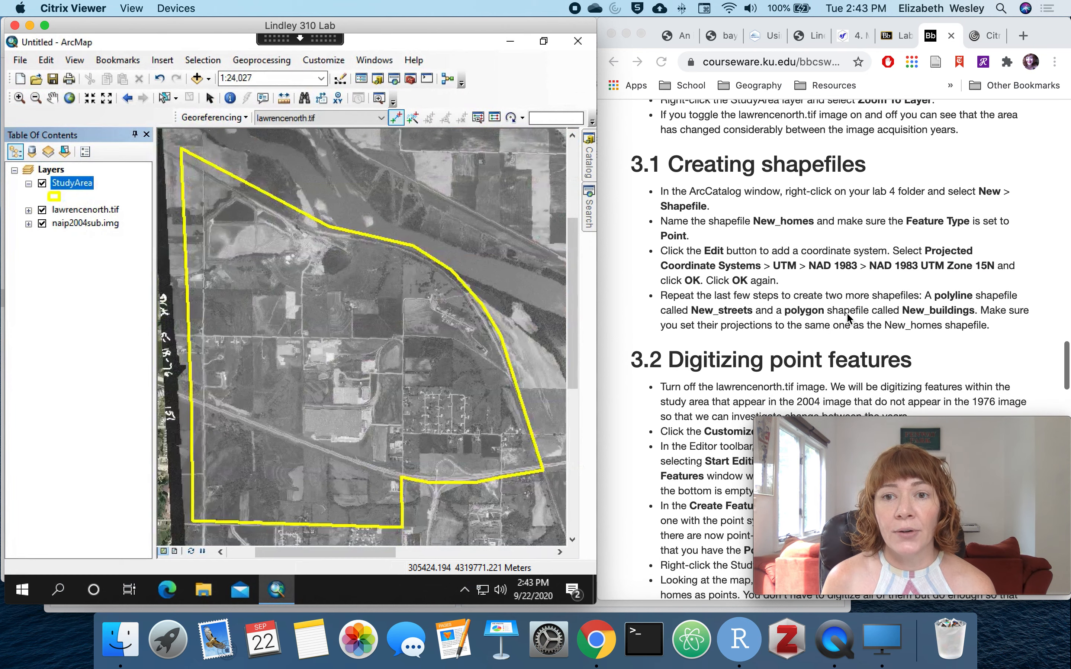
{"action": "scroll", "coordinate": [874, 354], "scroll_direction": "down", "scroll_amount": 2}
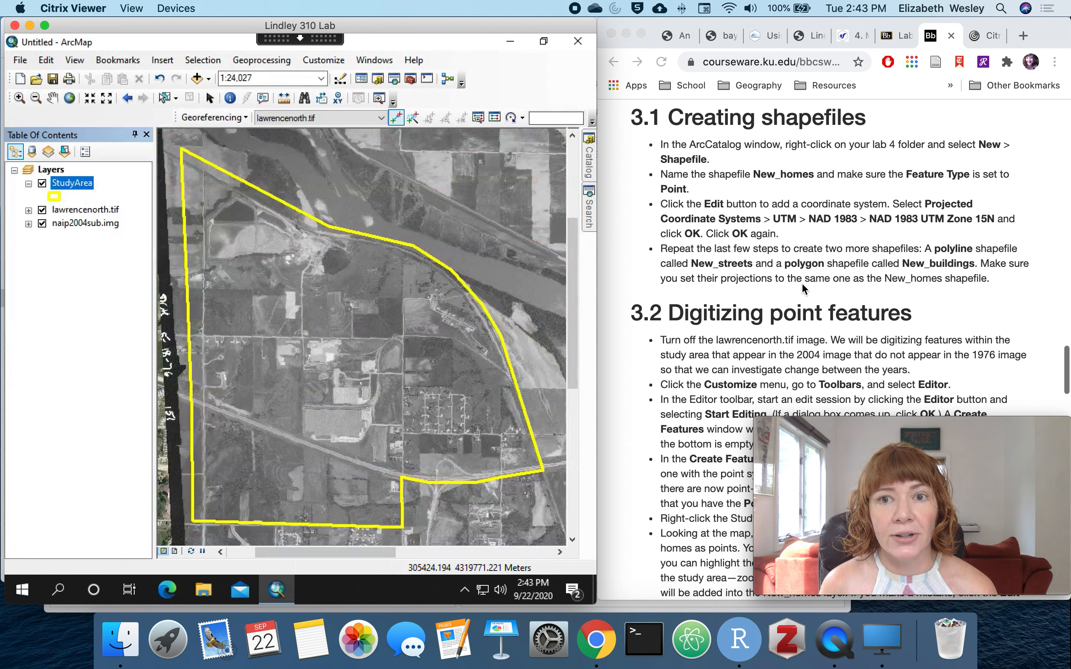
In Catalog, start a new Point shapefile named New_homes in Lab4 and open its coordinate system settings
{"action": "left_click", "coordinate": [590, 165]}
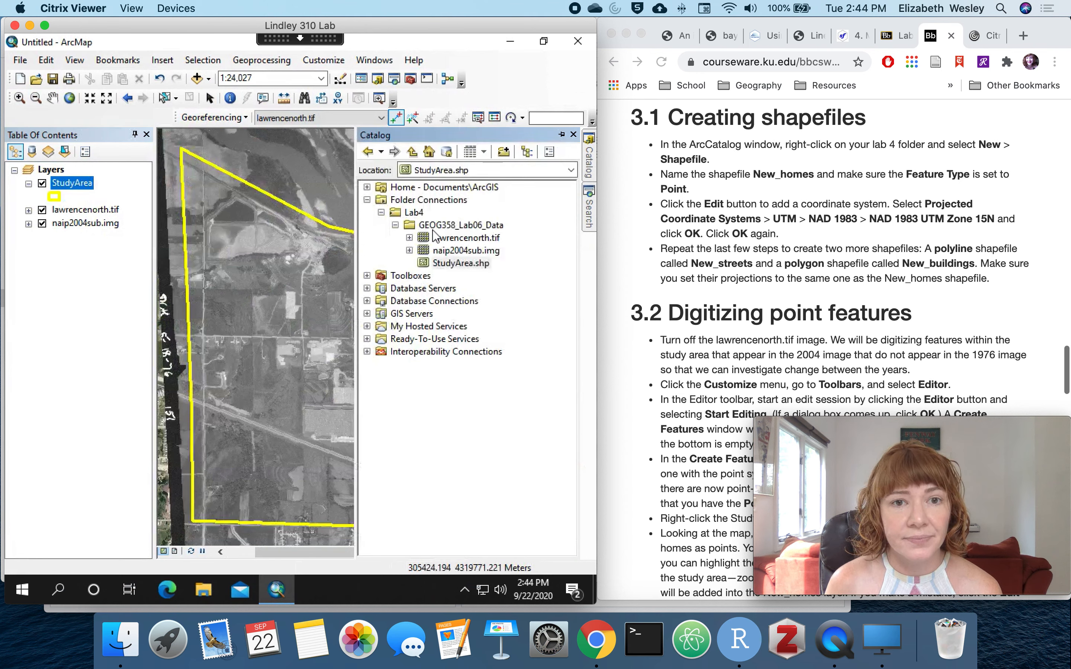
{"action": "left_click", "coordinate": [460, 225]}
{"action": "left_click", "coordinate": [416, 213]}
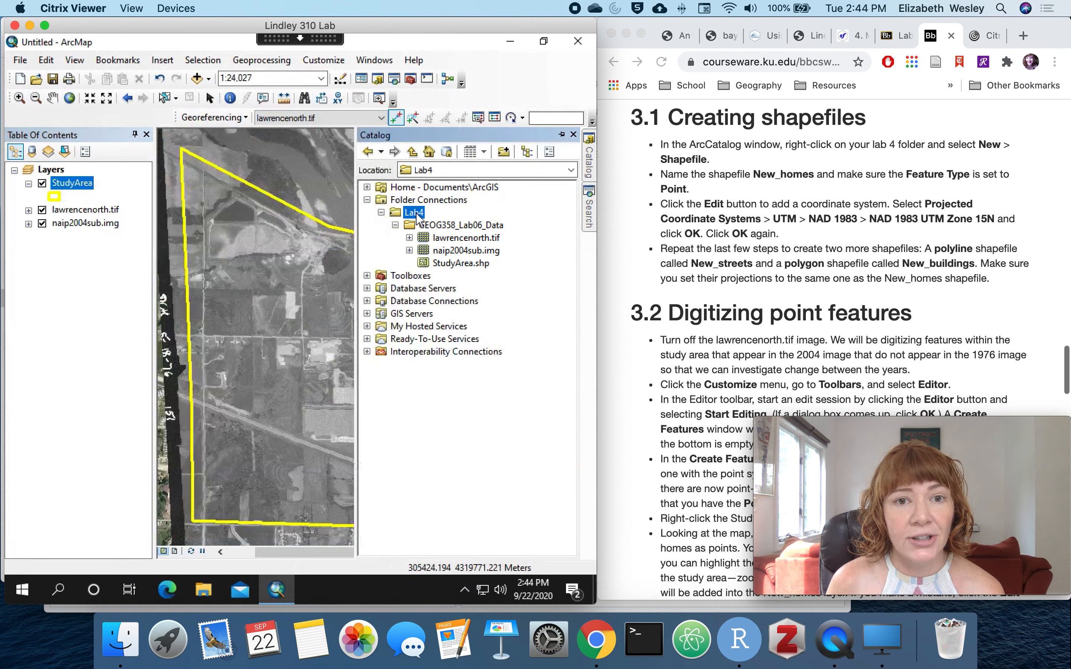
{"action": "right_click", "coordinate": [416, 217]}
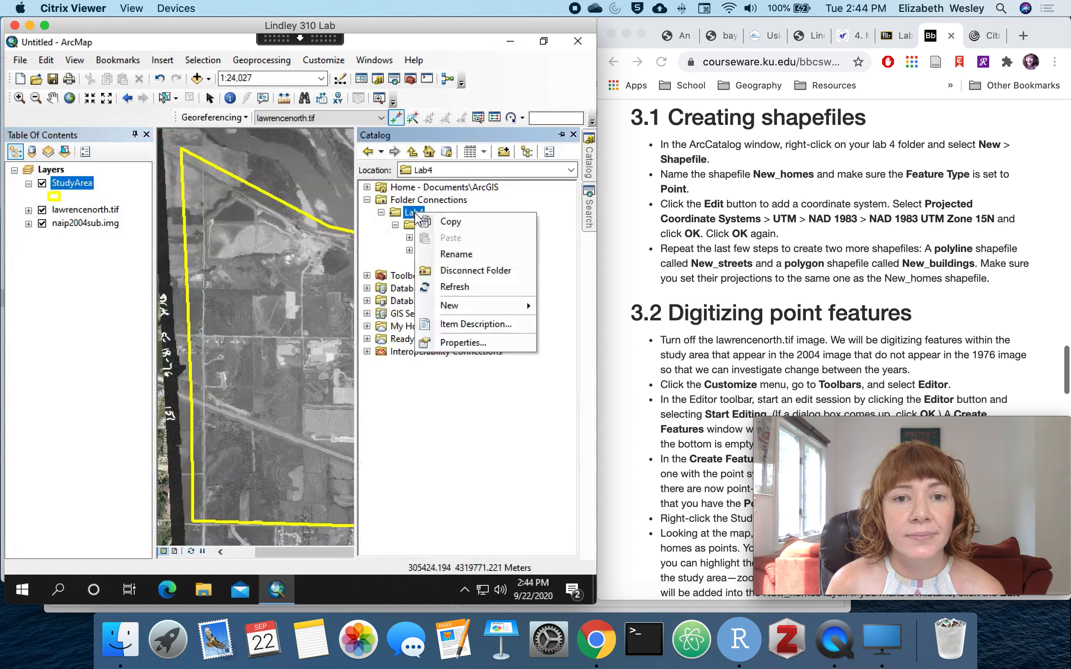
{"action": "mouse_move", "coordinate": [458, 303]}
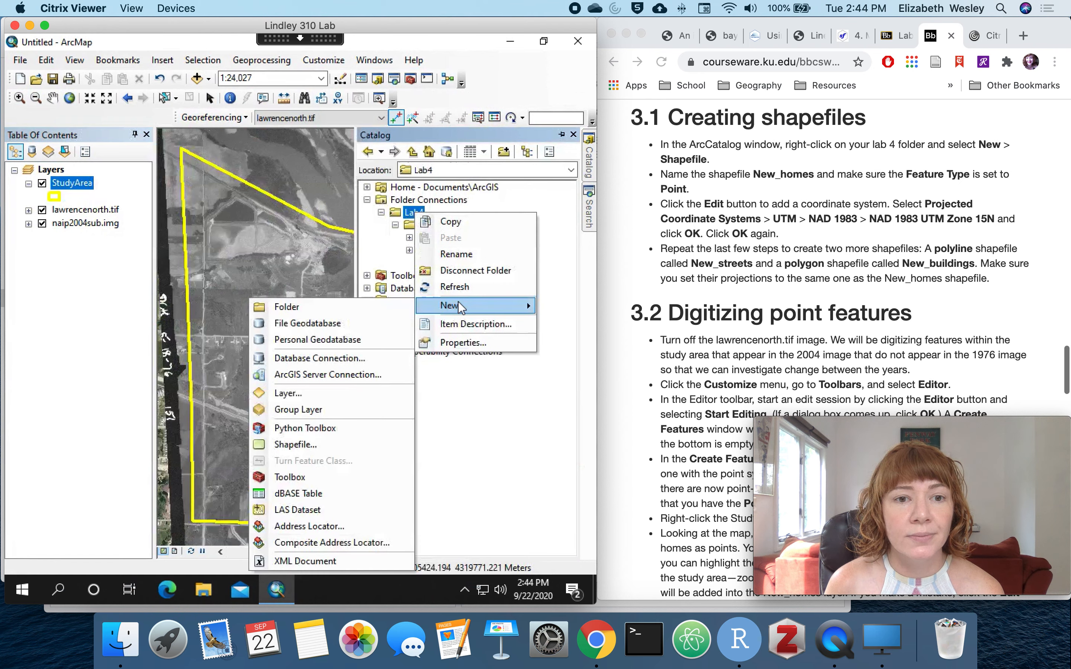
{"action": "left_click", "coordinate": [314, 443]}
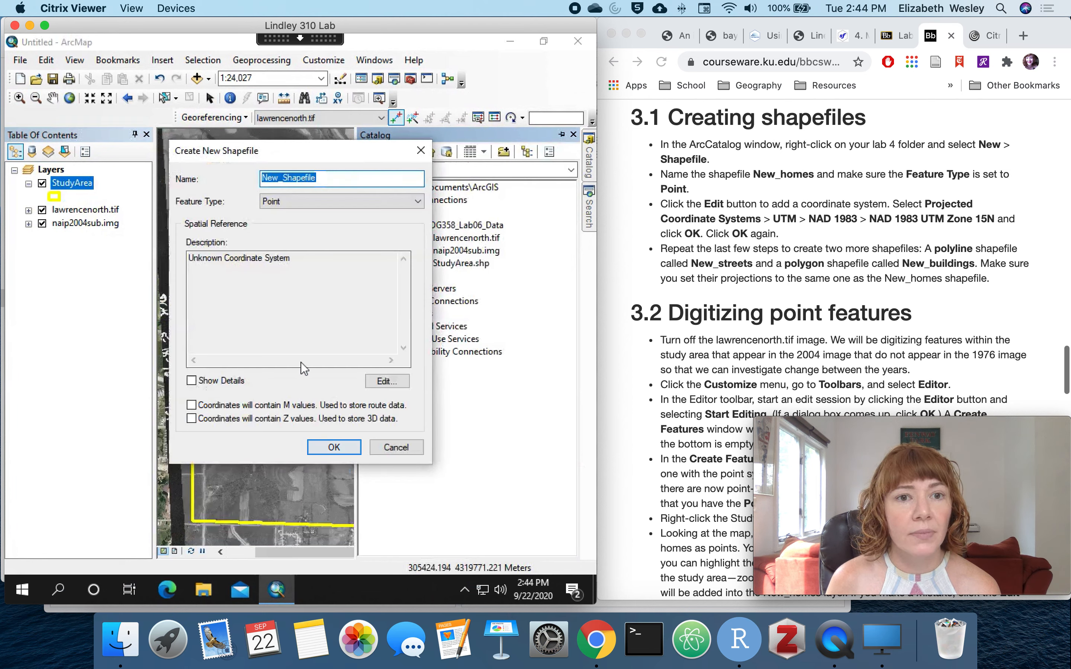
{"action": "type", "text": "New_homes"}
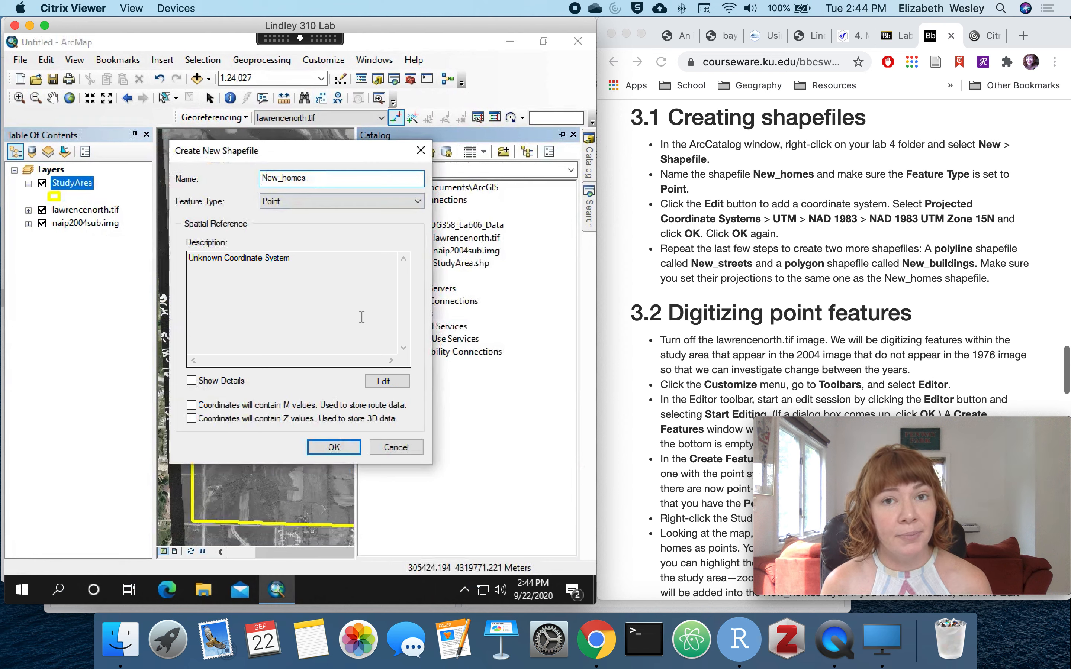
{"action": "left_click", "coordinate": [384, 382]}
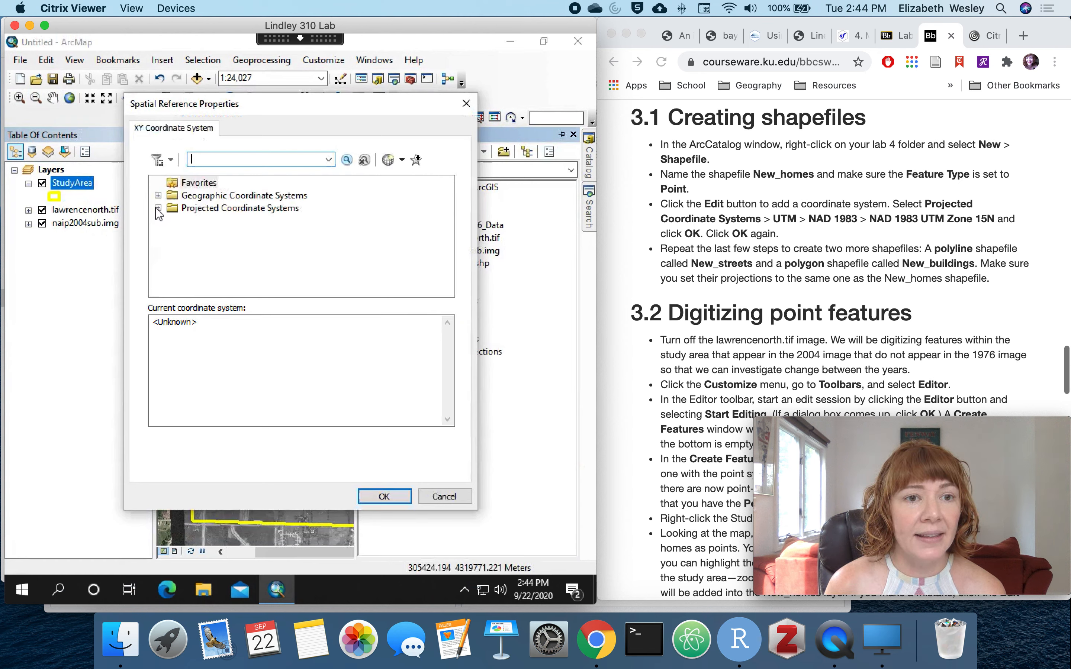
Expand Projected Coordinate Systems down to the NAD 1983 UTM zones
{"action": "left_click", "coordinate": [158, 208]}
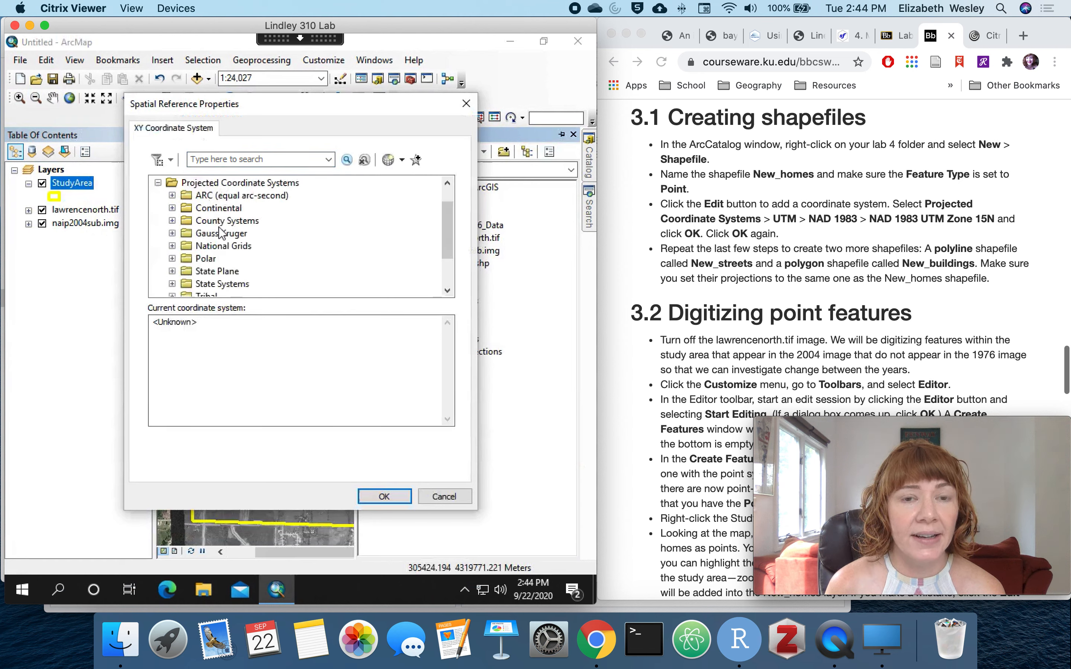
{"action": "scroll", "coordinate": [286, 230], "scroll_direction": "down", "scroll_amount": 2}
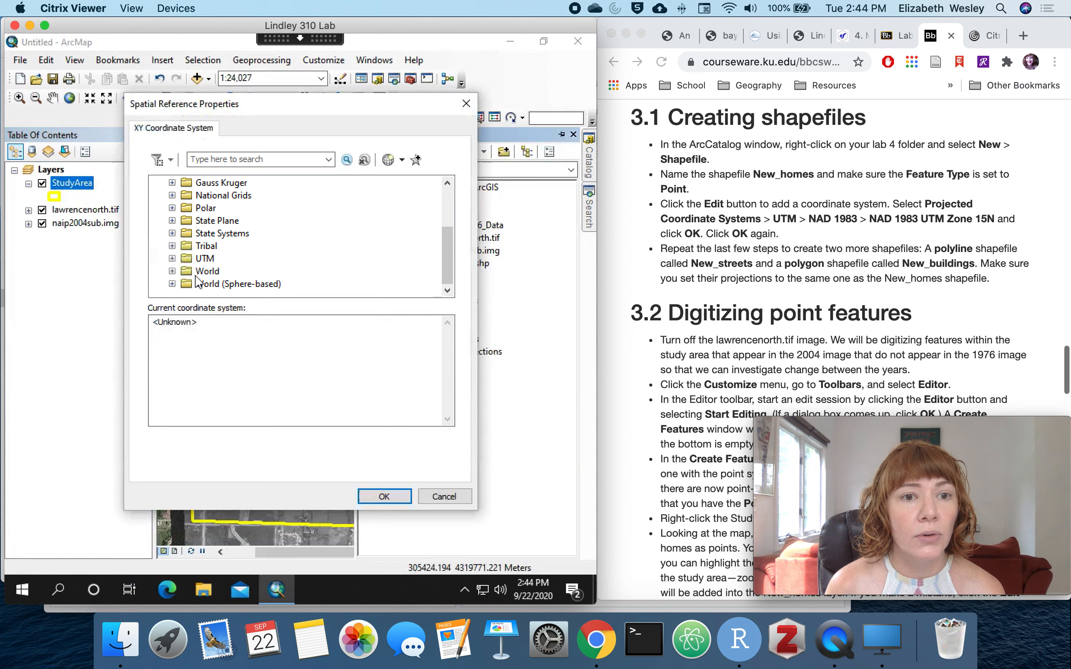
{"action": "left_click", "coordinate": [172, 259]}
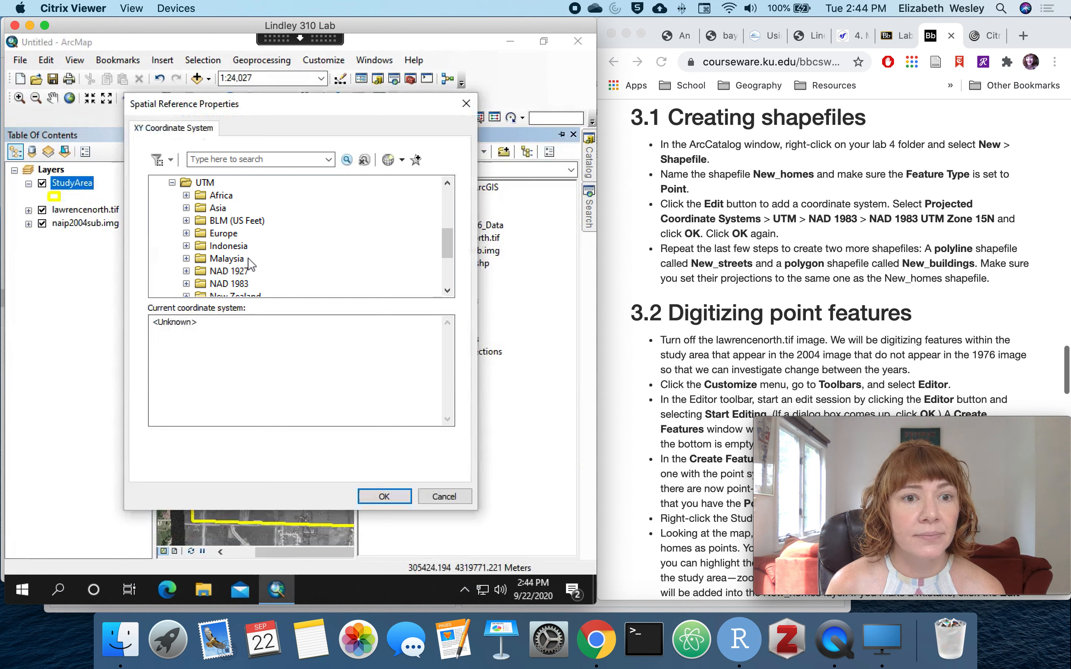
{"action": "scroll", "coordinate": [250, 265], "scroll_direction": "down", "scroll_amount": 1}
{"action": "left_click", "coordinate": [186, 246]}
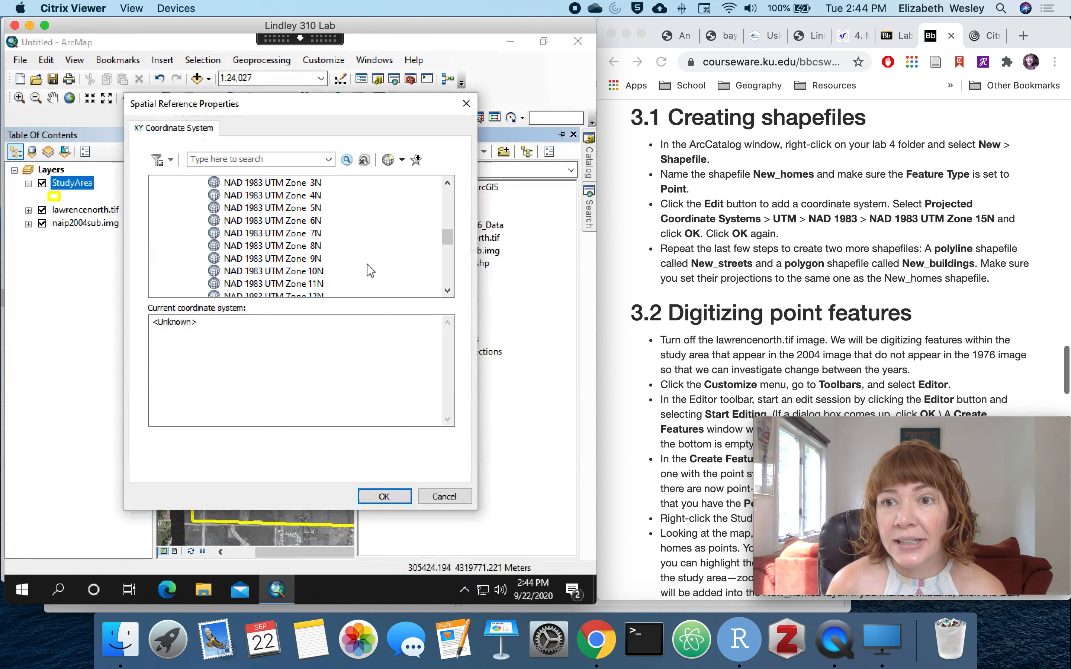
{"action": "left_click", "coordinate": [447, 291]}
{"action": "left_click", "coordinate": [448, 291]}
{"action": "left_click", "coordinate": [447, 290]}
{"action": "left_click", "coordinate": [448, 290]}
{"action": "left_click", "coordinate": [448, 291]}
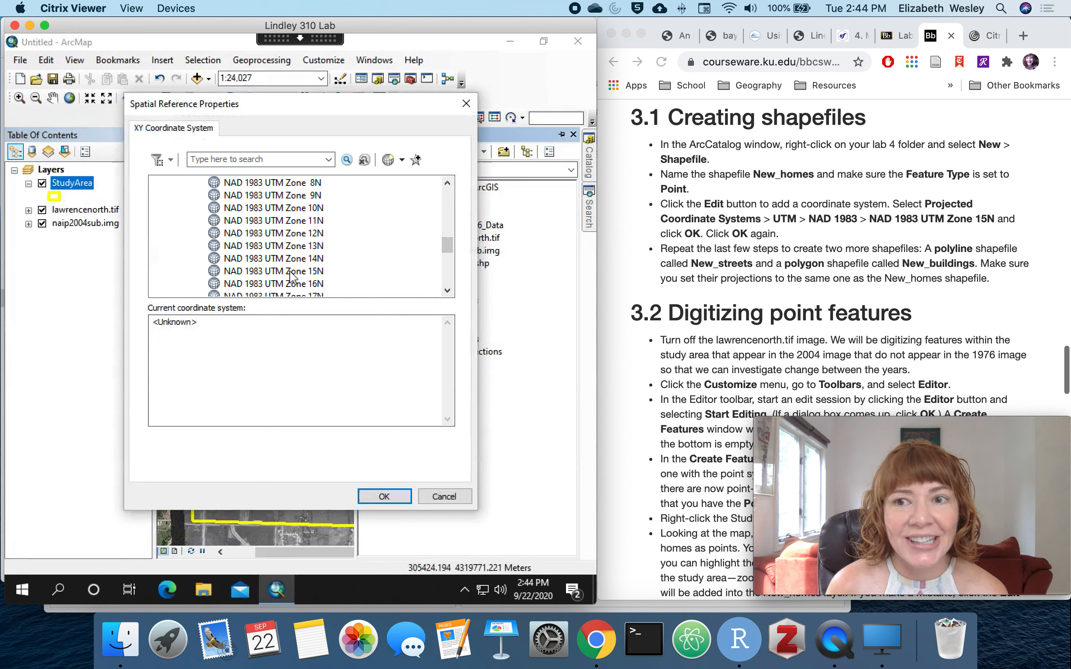
Choose NAD 1983 UTM Zone 15N, add it to favourites, and create the New_homes shapefile
{"action": "left_click", "coordinate": [266, 271]}
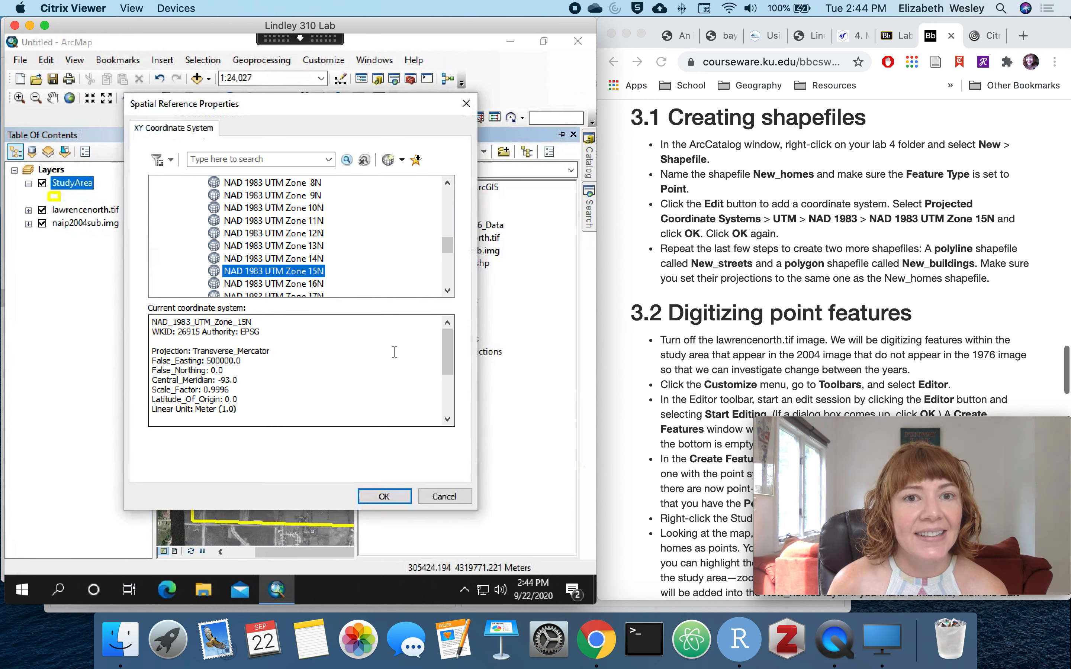
{"action": "left_click", "coordinate": [417, 160]}
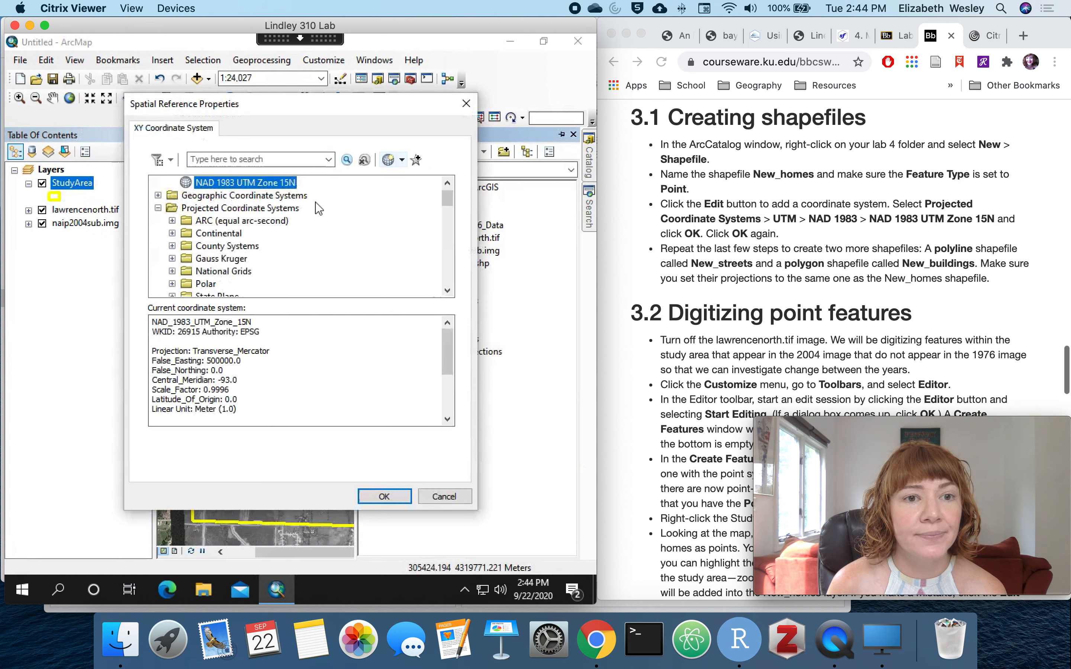
{"action": "left_click", "coordinate": [392, 501]}
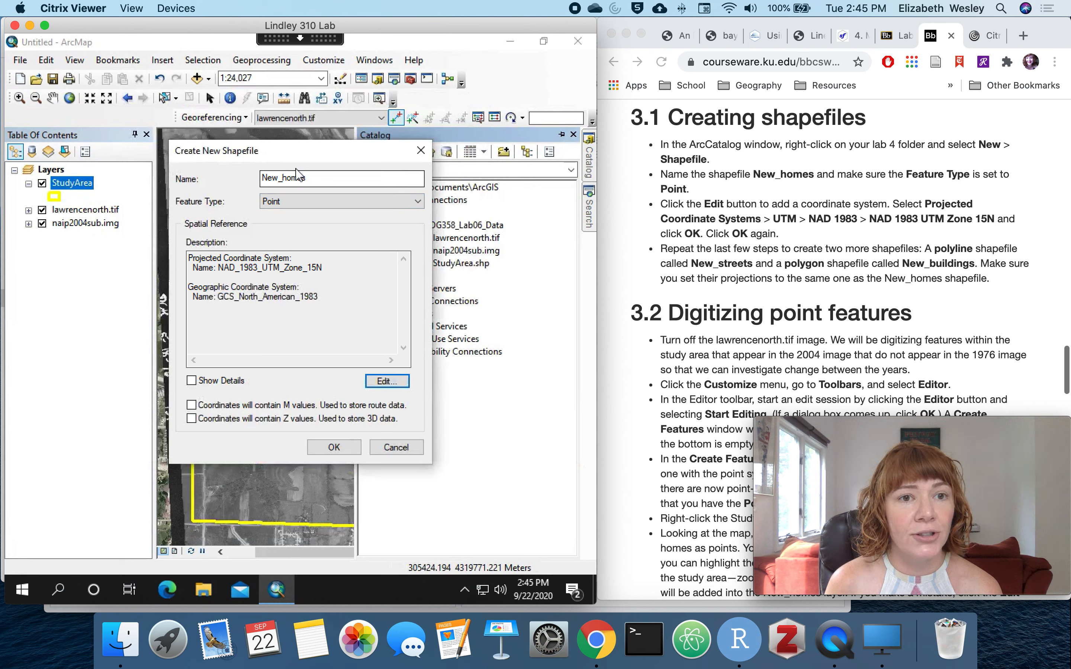
{"action": "left_click", "coordinate": [335, 448]}
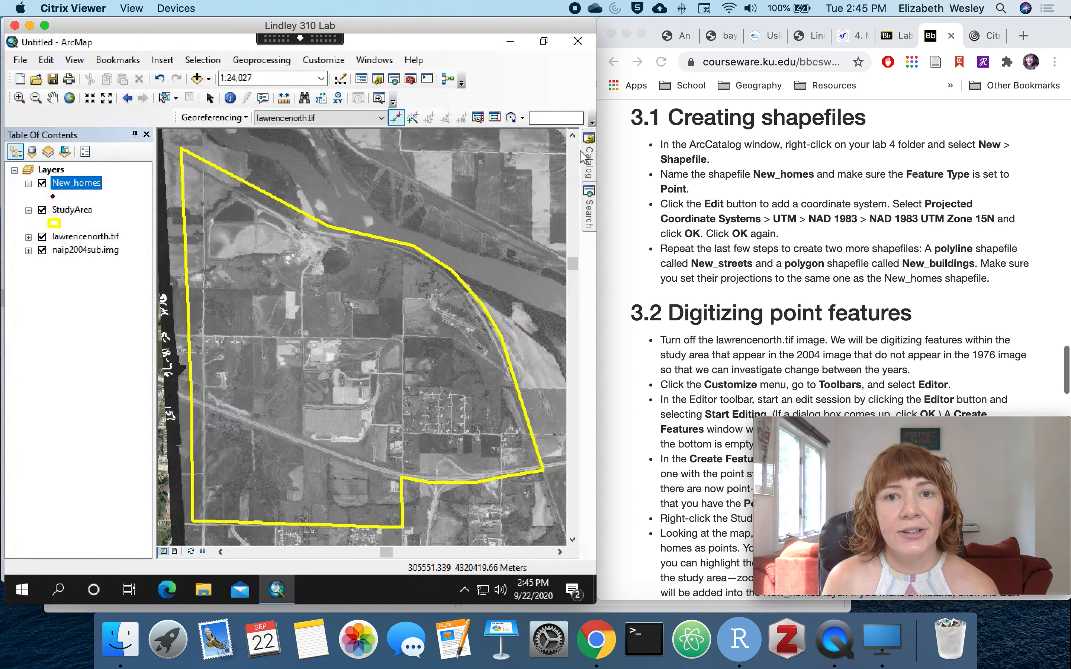
Start another new shapefile in Lab4 and name it New_streets
{"action": "mouse_move", "coordinate": [584, 157]}
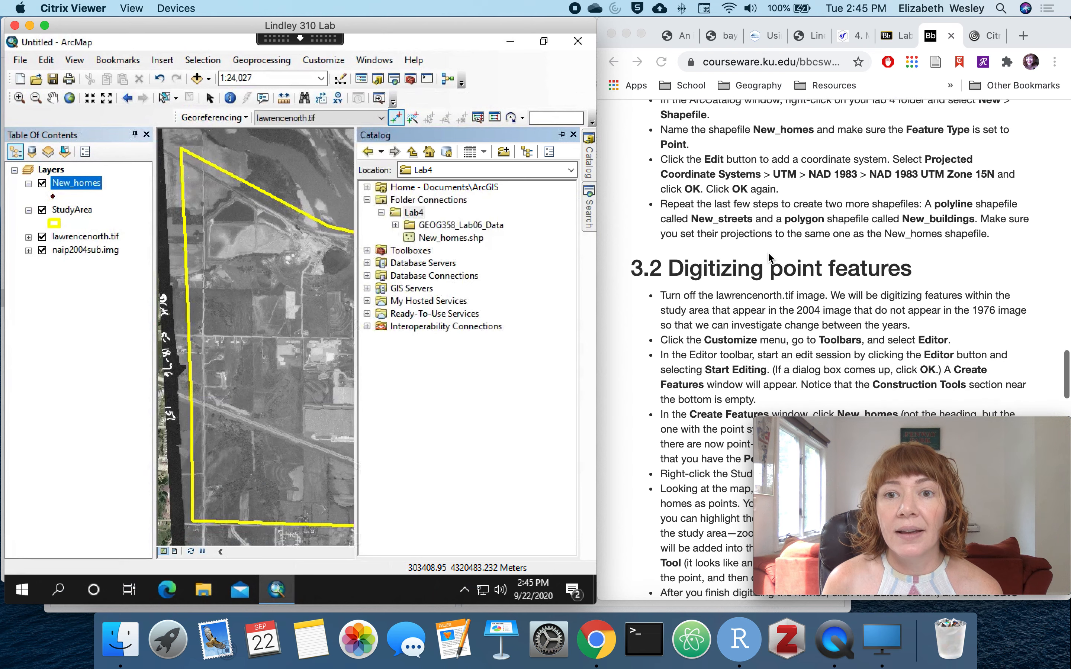
{"action": "scroll", "coordinate": [769, 256], "scroll_direction": "down", "scroll_amount": 3}
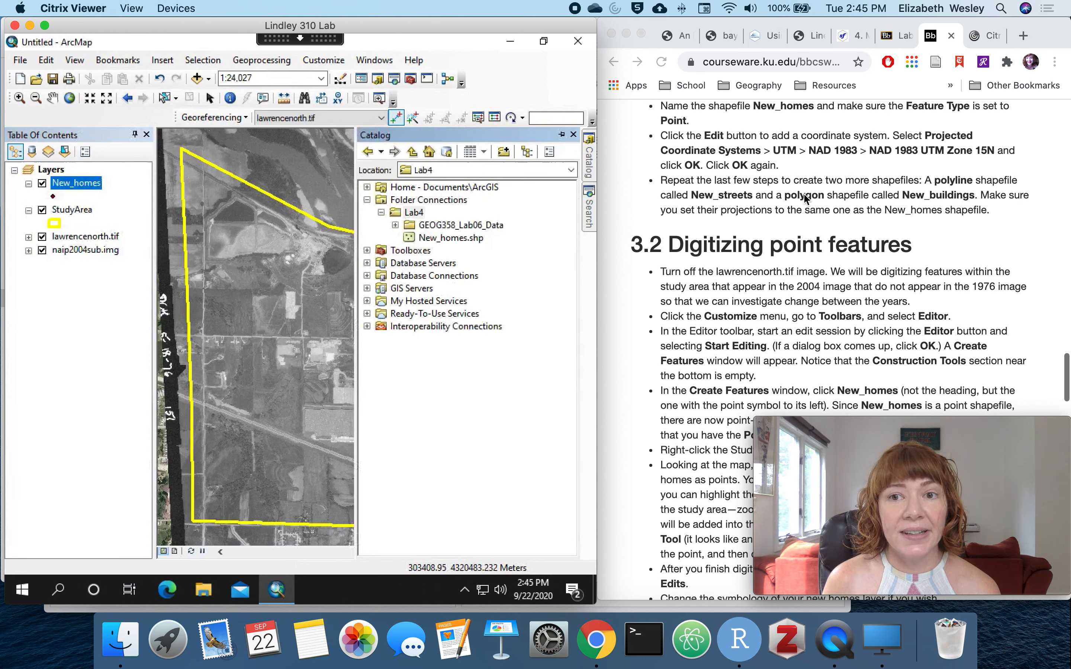
{"action": "left_click", "coordinate": [415, 213]}
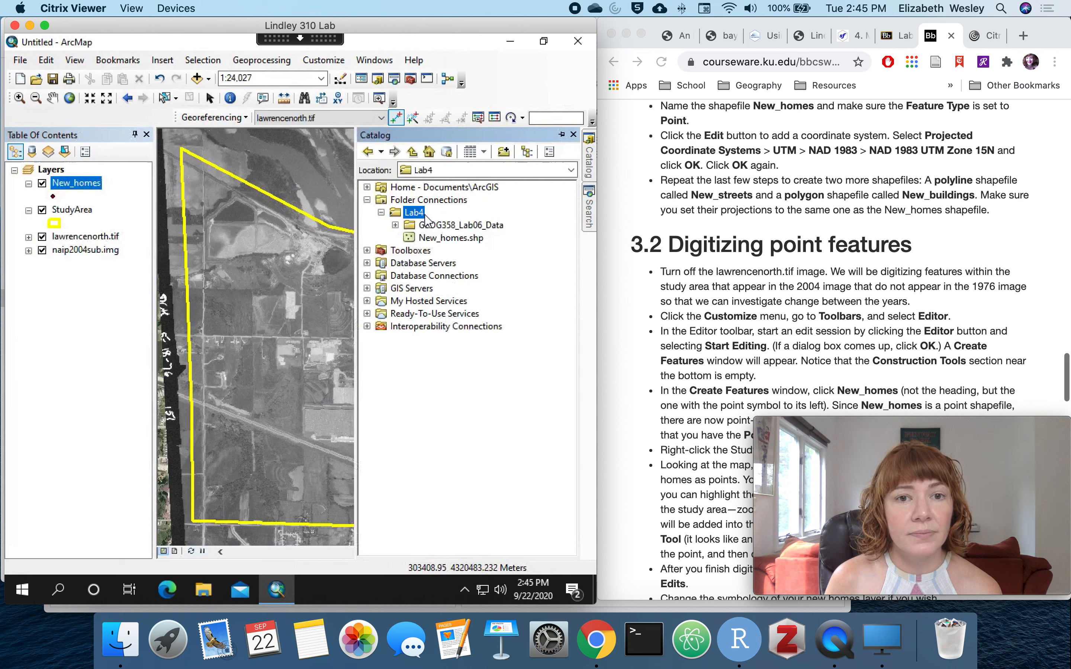
{"action": "right_click", "coordinate": [416, 217]}
{"action": "mouse_move", "coordinate": [468, 307]}
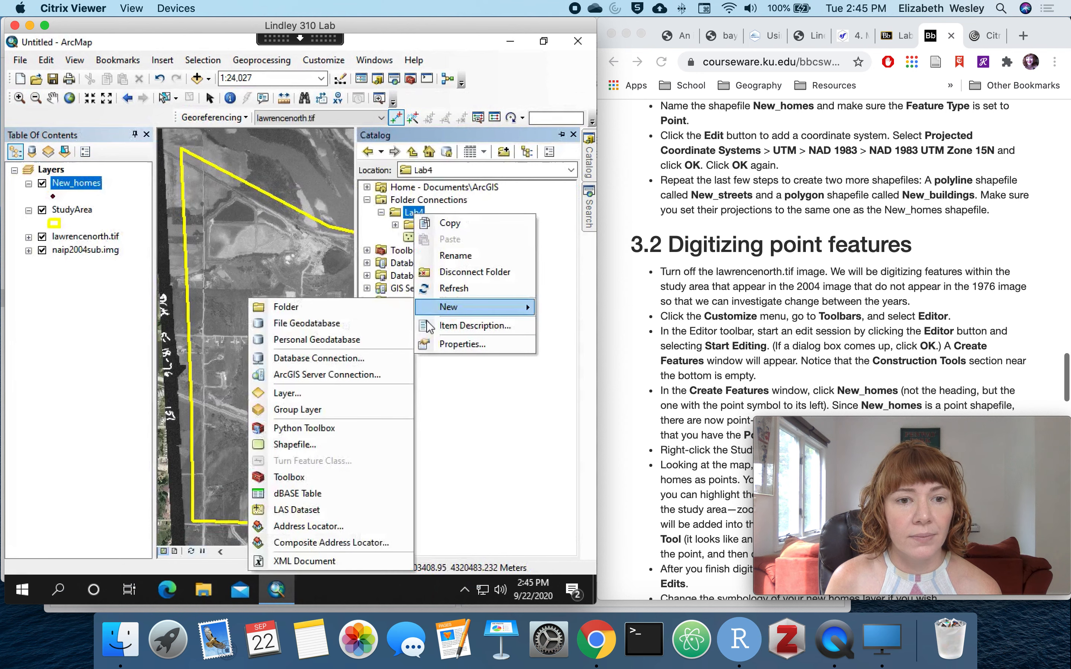
{"action": "left_click", "coordinate": [337, 443]}
{"action": "left_click", "coordinate": [306, 179]}
{"action": "left_click_drag", "start_coordinate": [283, 178], "coordinate": [357, 177]}
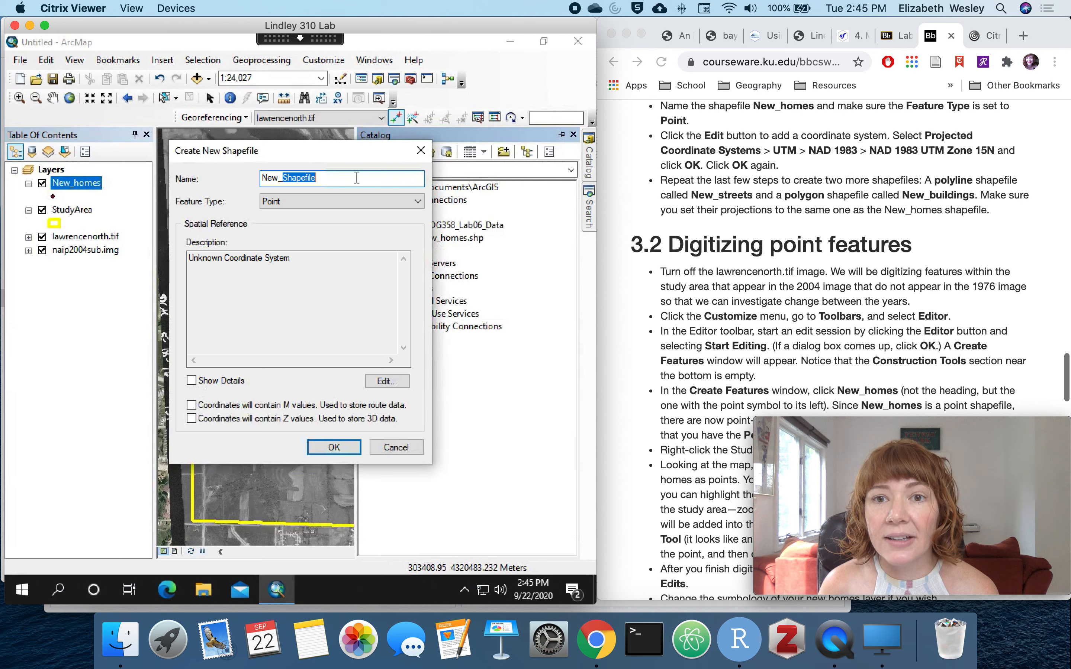
{"action": "type", "text": "streets"}
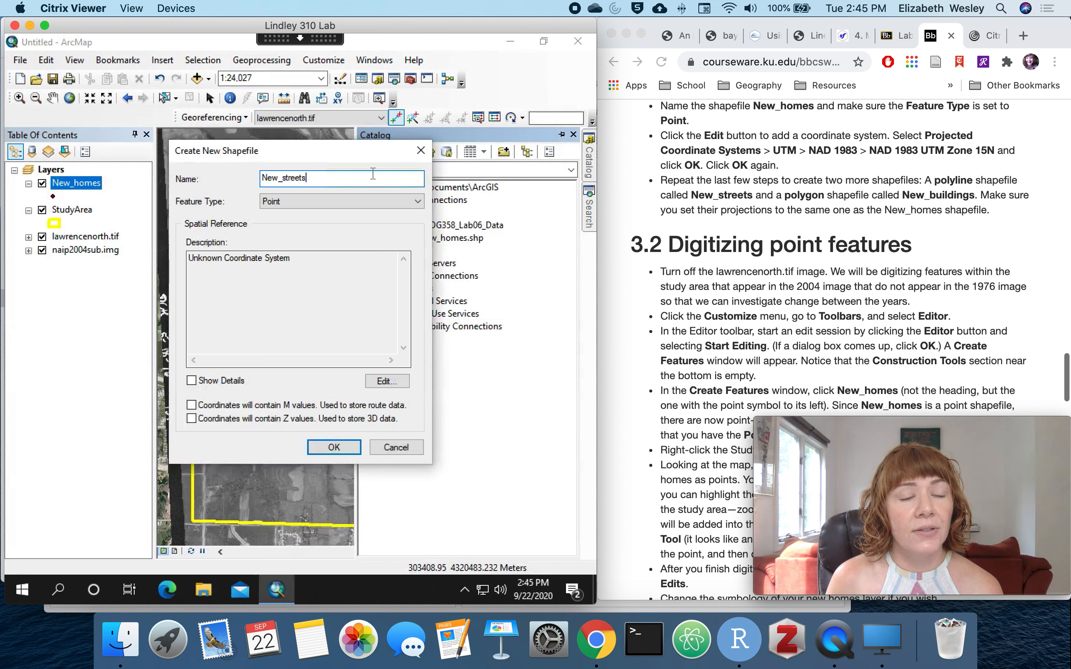
Make New_streets a Polyline in NAD 1983 UTM Zone 15N and create it
{"action": "left_click", "coordinate": [321, 203]}
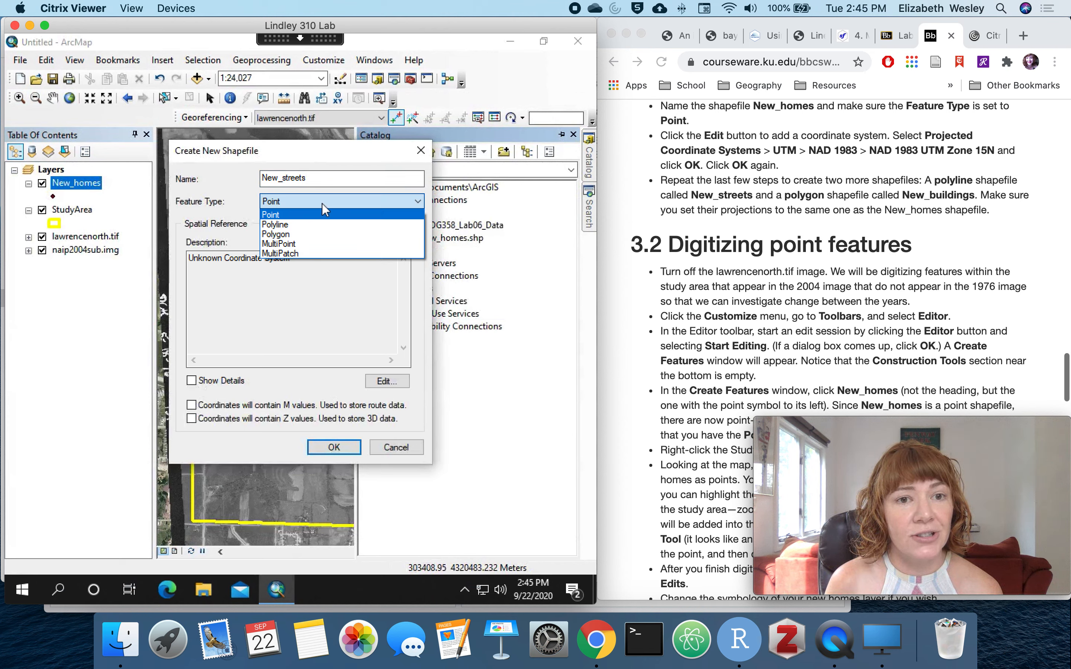
{"action": "left_click", "coordinate": [306, 224]}
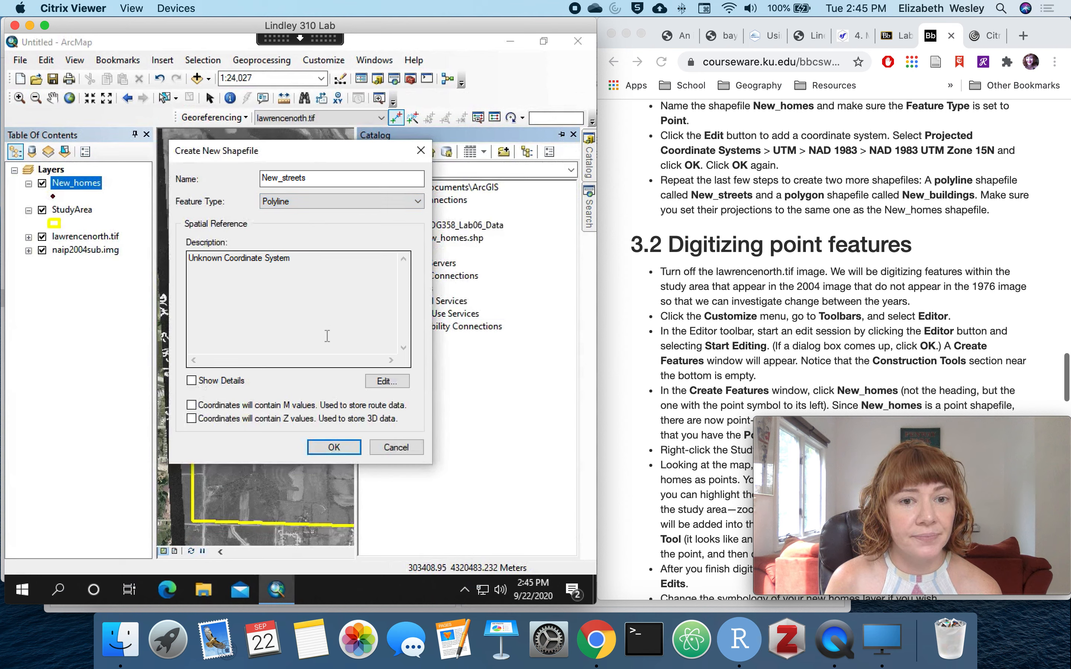
{"action": "left_click", "coordinate": [386, 381]}
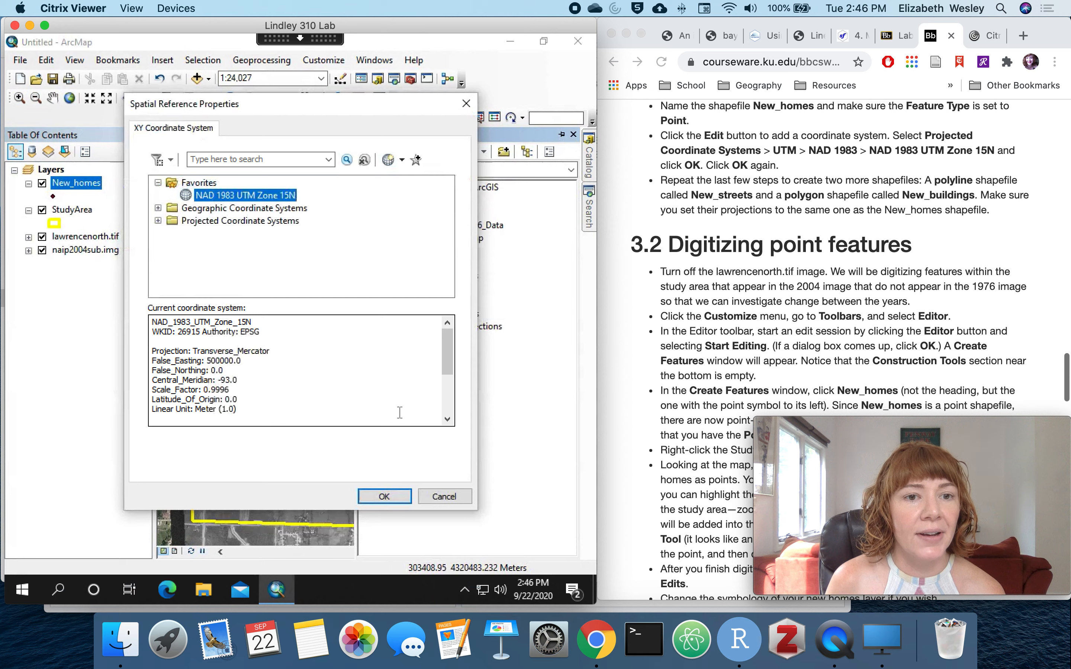
{"action": "left_click", "coordinate": [385, 496]}
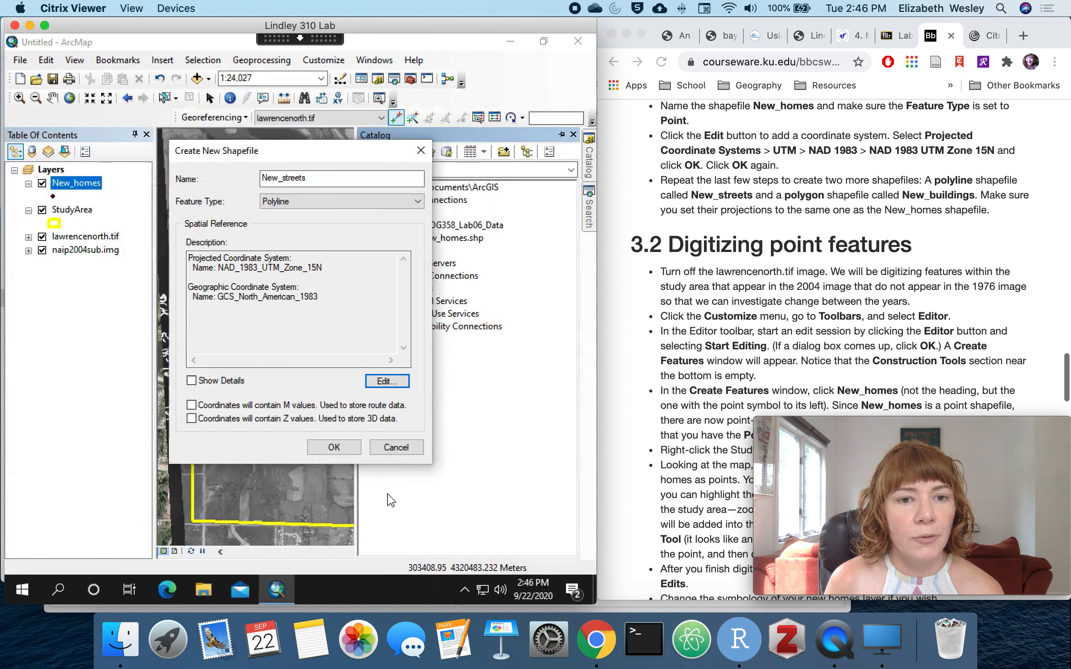
{"action": "left_click", "coordinate": [335, 451]}
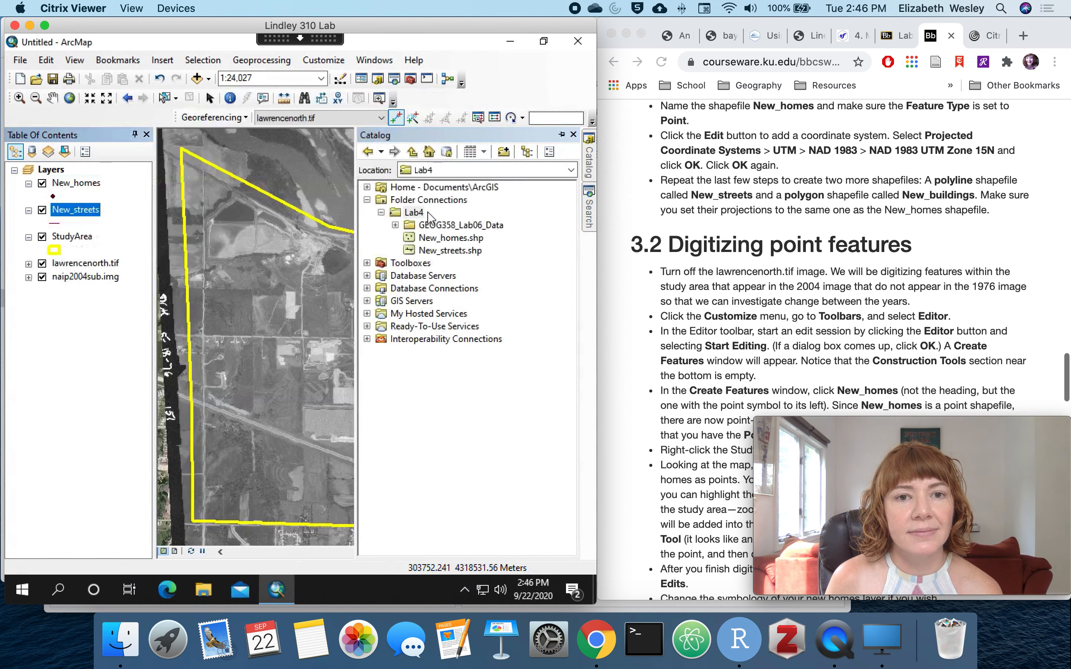
Start a new shapefile in Lab4 and name it New_buildings
{"action": "right_click", "coordinate": [416, 213]}
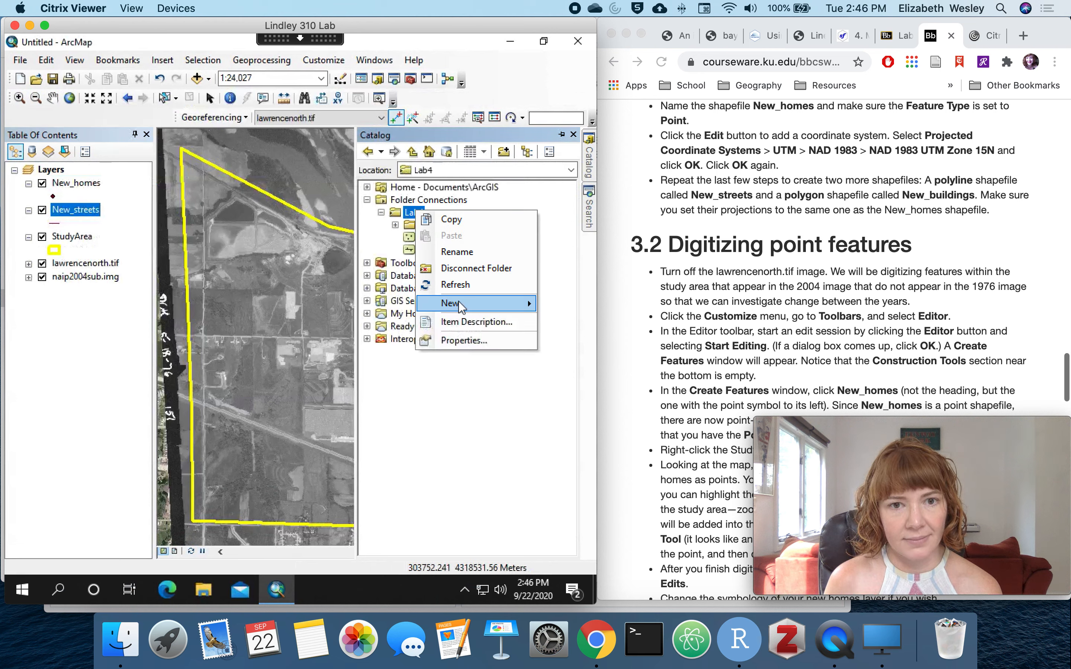
{"action": "mouse_move", "coordinate": [452, 305]}
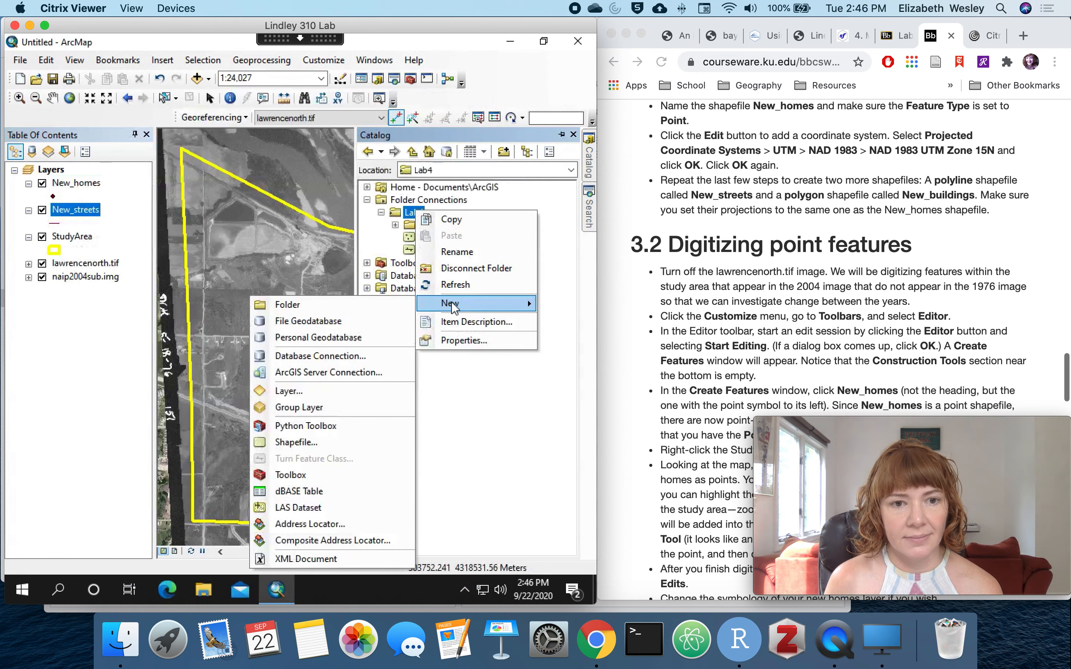
{"action": "left_click", "coordinate": [343, 443]}
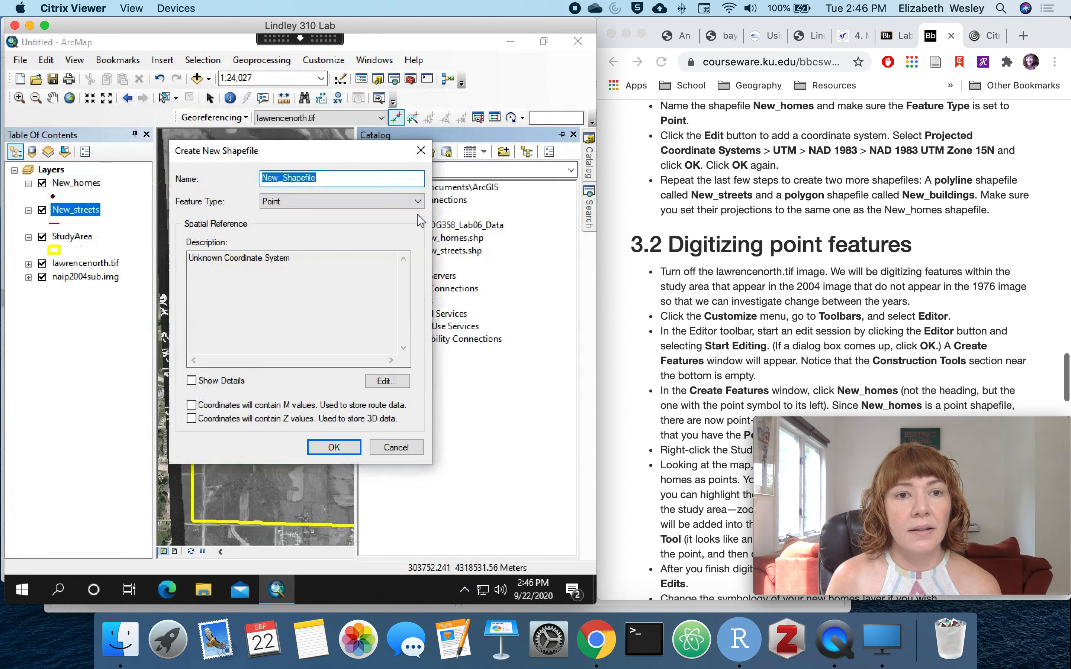
{"action": "left_click", "coordinate": [356, 177]}
{"action": "left_click_drag", "start_coordinate": [285, 177], "coordinate": [336, 177]}
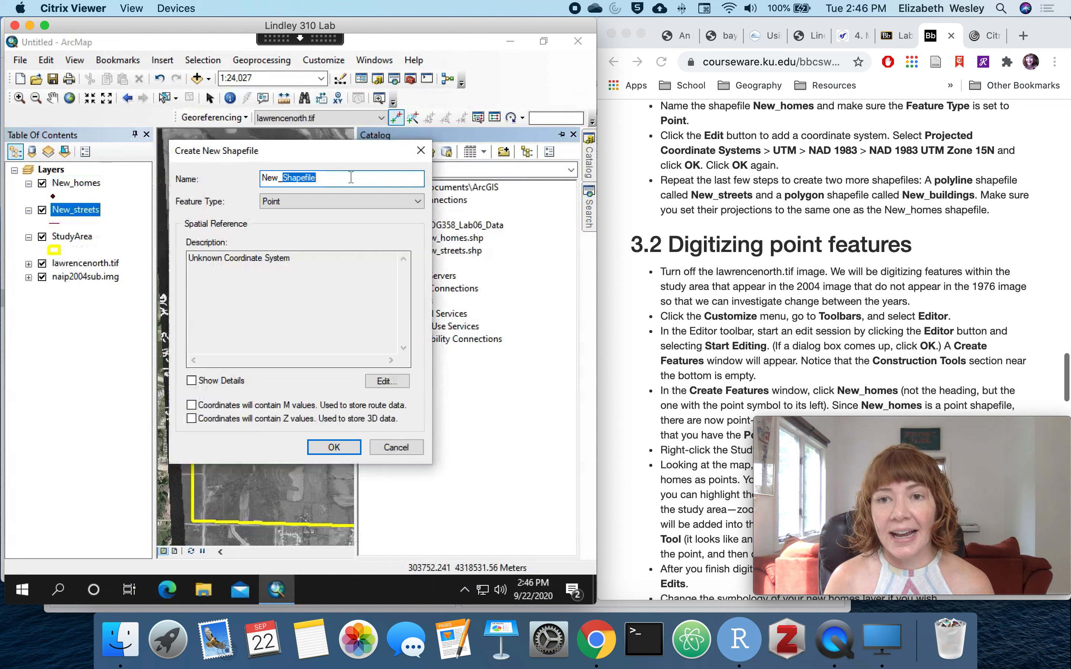
{"action": "type", "text": "buildings"}
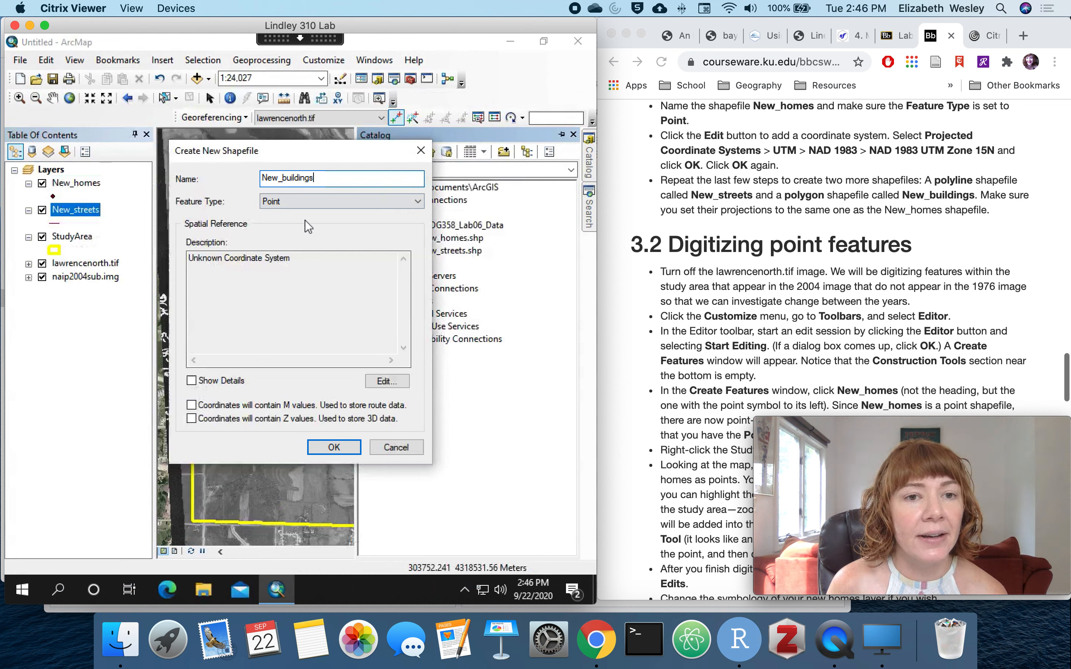
Make New_buildings a Polygon with the favourite NAD 1983 UTM Zone 15N system and create it
{"action": "left_click", "coordinate": [303, 202]}
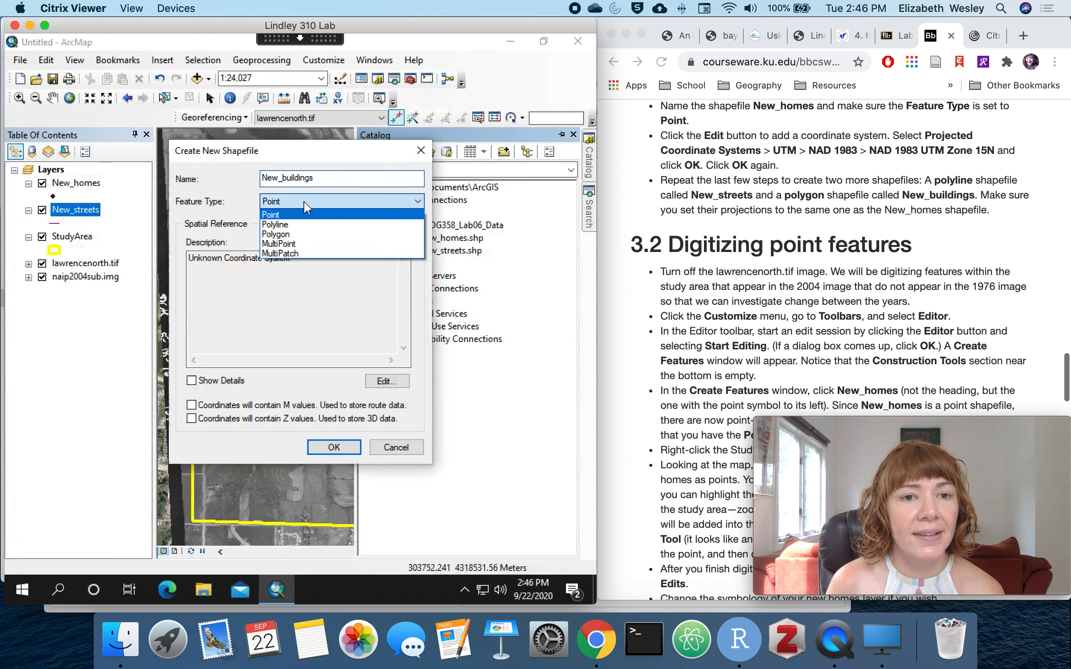
{"action": "left_click", "coordinate": [302, 233]}
{"action": "left_click", "coordinate": [396, 382]}
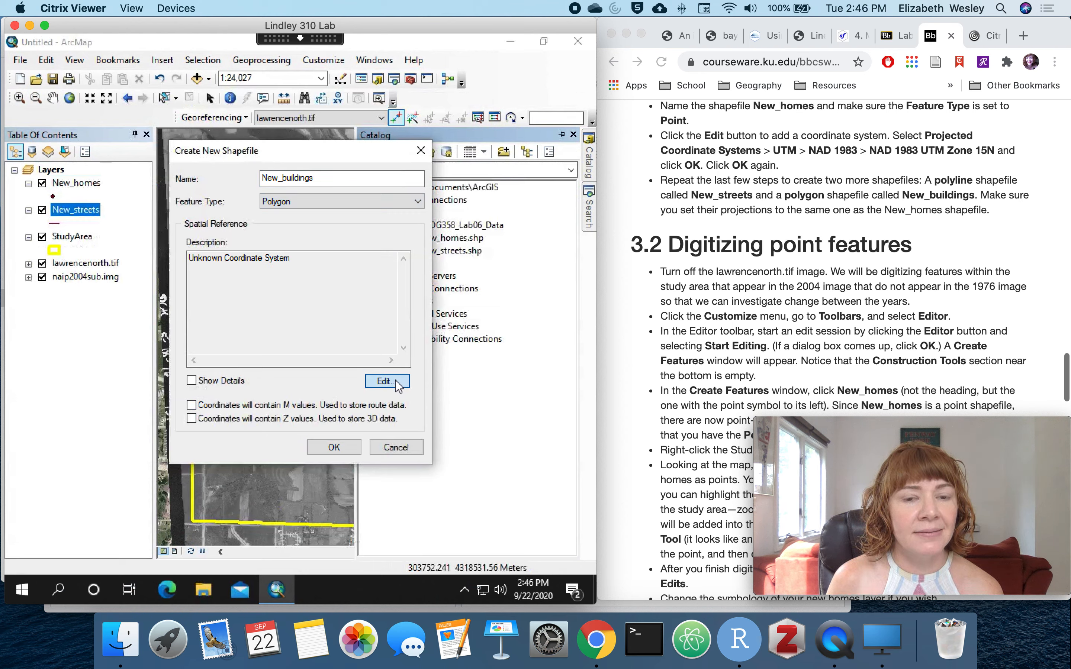
{"action": "left_click", "coordinate": [248, 197]}
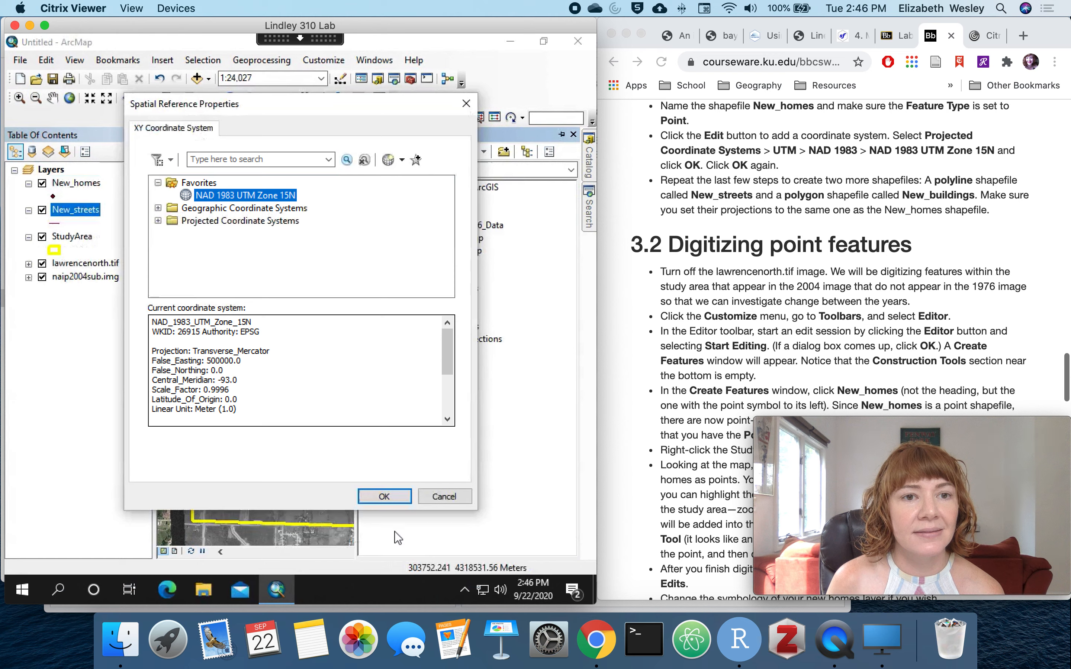
{"action": "left_click", "coordinate": [383, 497]}
{"action": "left_click", "coordinate": [341, 448]}
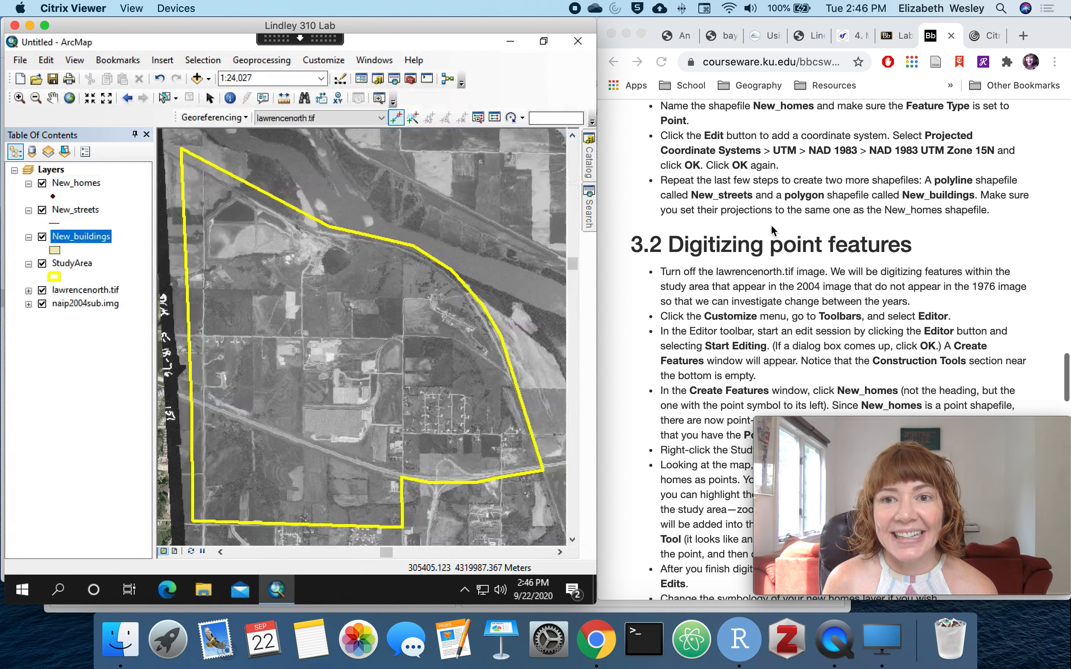
Scroll down the Table of Contents to reach the lawrencenorth.tif layer
{"action": "scroll", "coordinate": [772, 230], "scroll_direction": "down", "scroll_amount": 4}
{"action": "scroll", "coordinate": [773, 230], "scroll_direction": "down", "scroll_amount": 2}
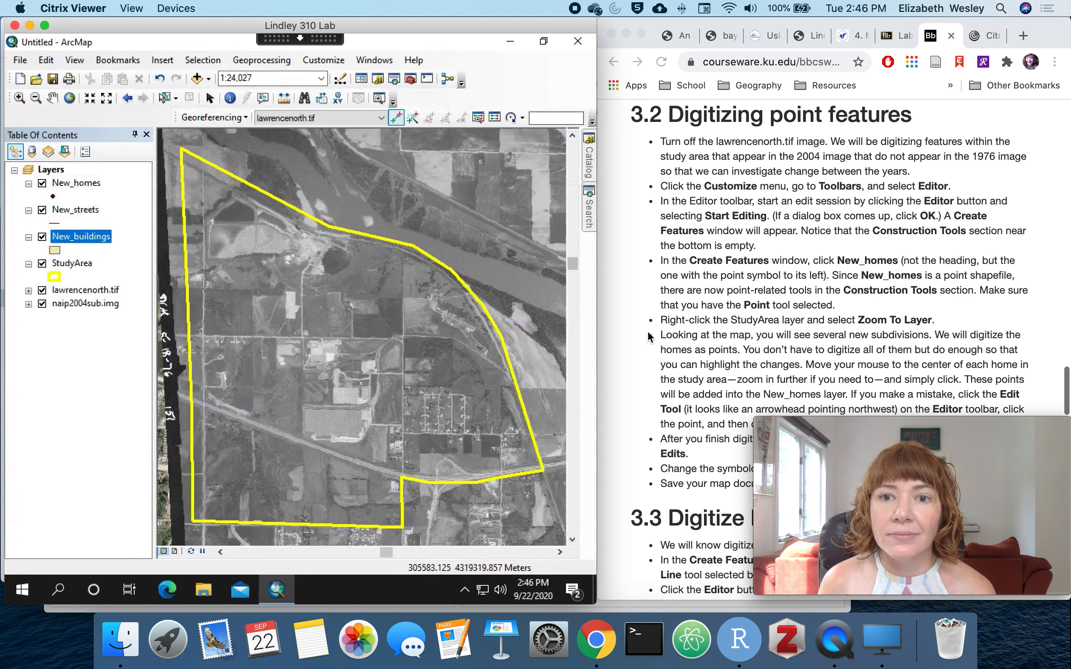
{"action": "scroll", "coordinate": [649, 337], "scroll_direction": "down", "scroll_amount": 3}
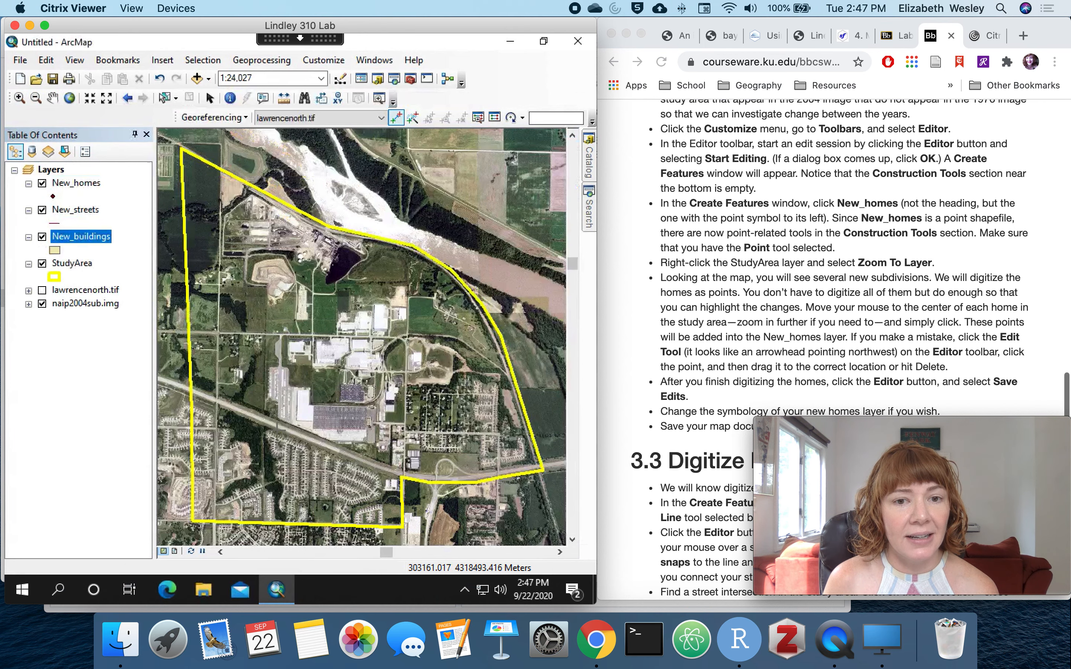
Turn off the 1976 lawrencenorth.tif image and hide the Georeferencing toolbar
{"action": "left_click", "coordinate": [42, 290]}
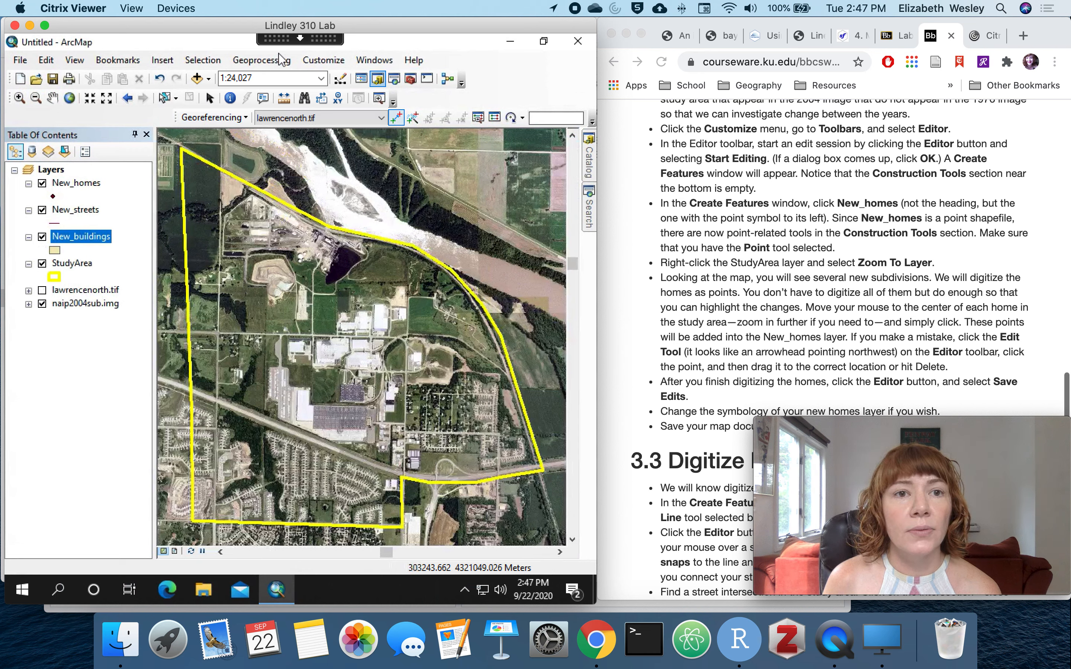
{"action": "left_click", "coordinate": [312, 62]}
{"action": "mouse_move", "coordinate": [339, 78]}
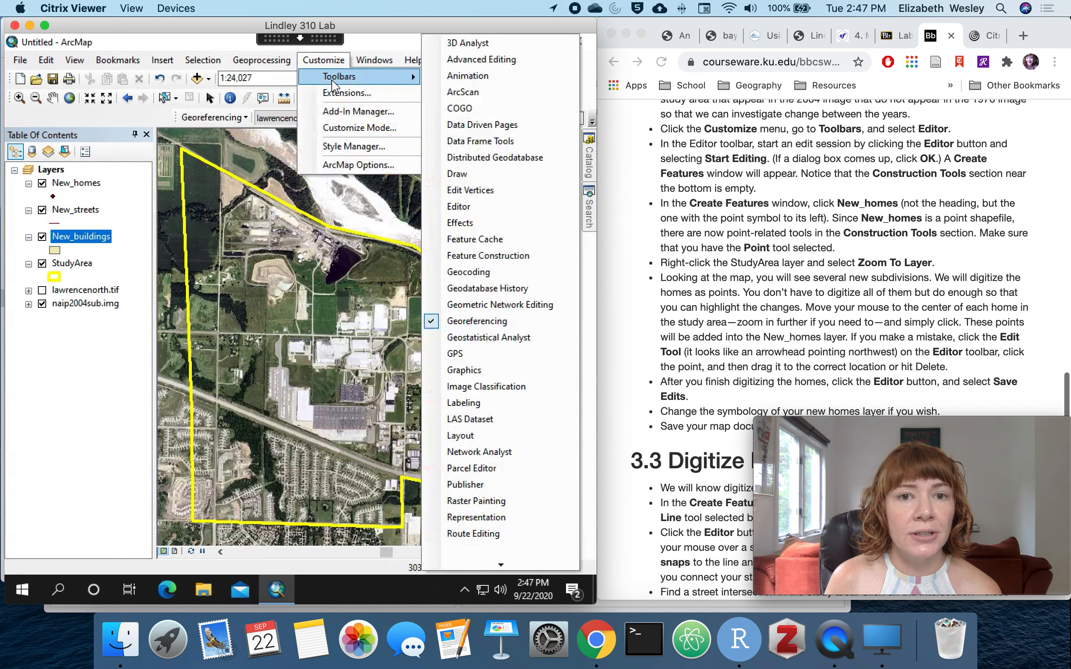
{"action": "left_click", "coordinate": [496, 321]}
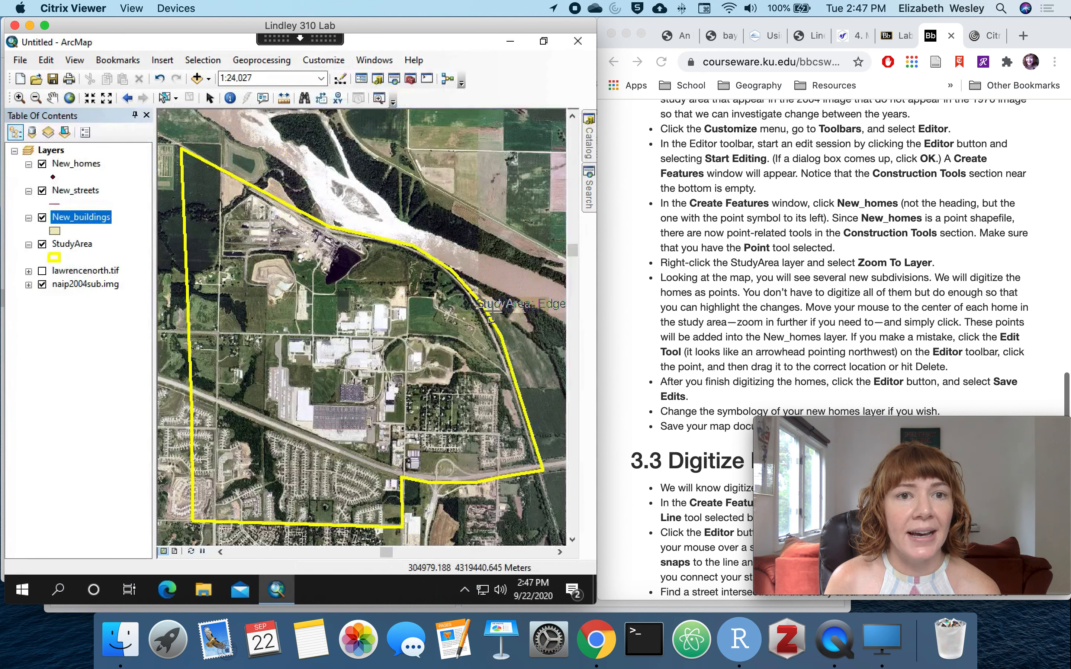
Show the Editor toolbar from Customize > Toolbars
{"action": "left_click", "coordinate": [335, 64]}
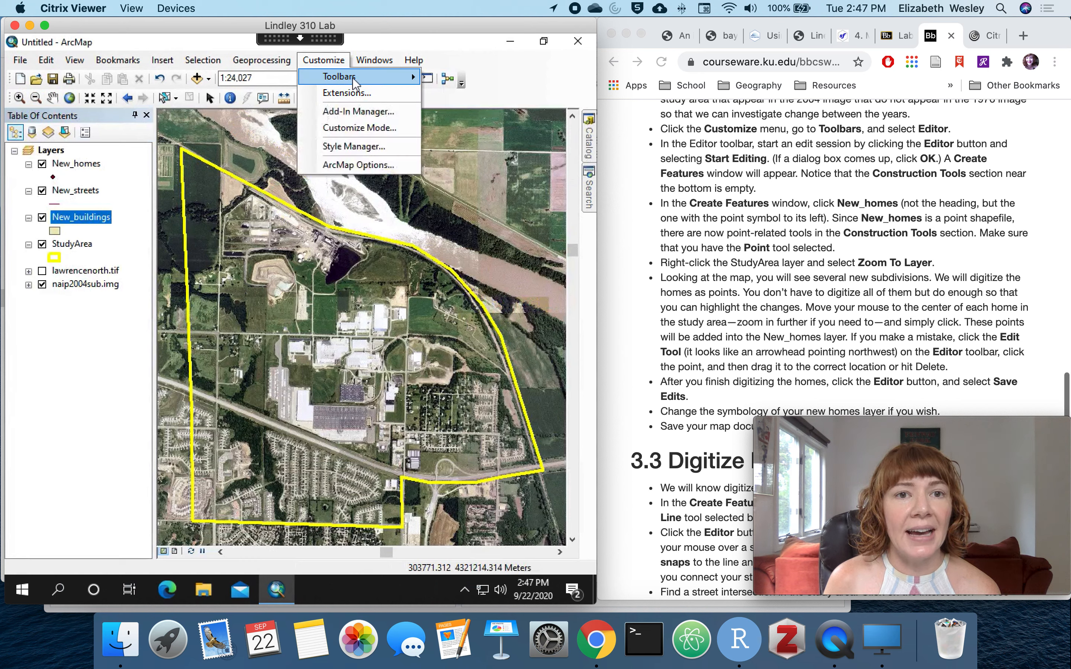
{"action": "mouse_move", "coordinate": [354, 77]}
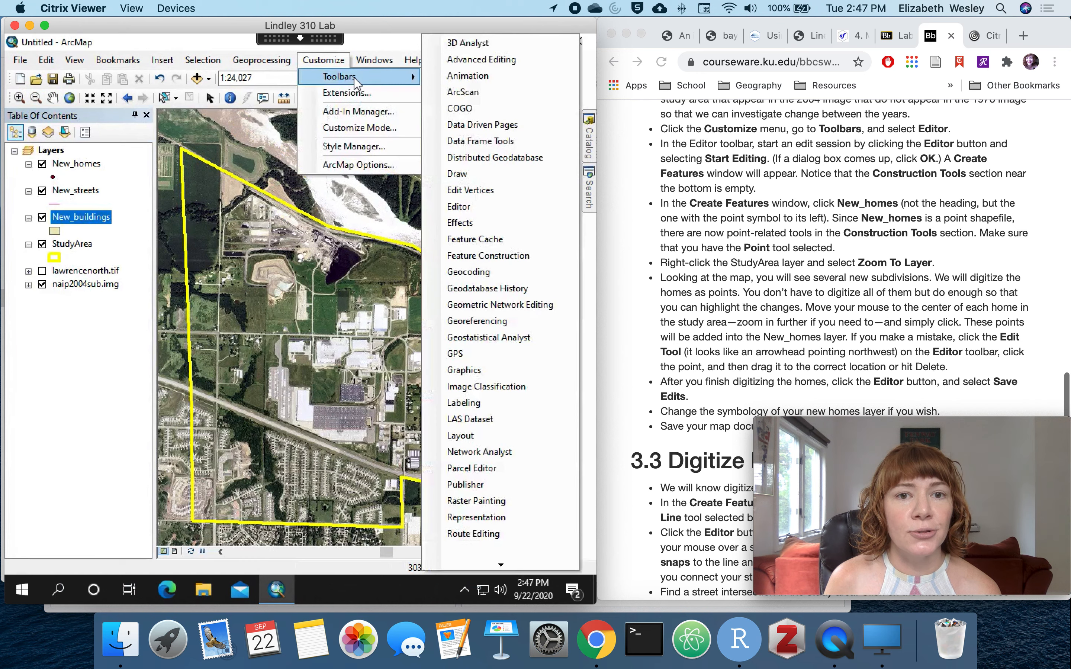
{"action": "left_click", "coordinate": [510, 215]}
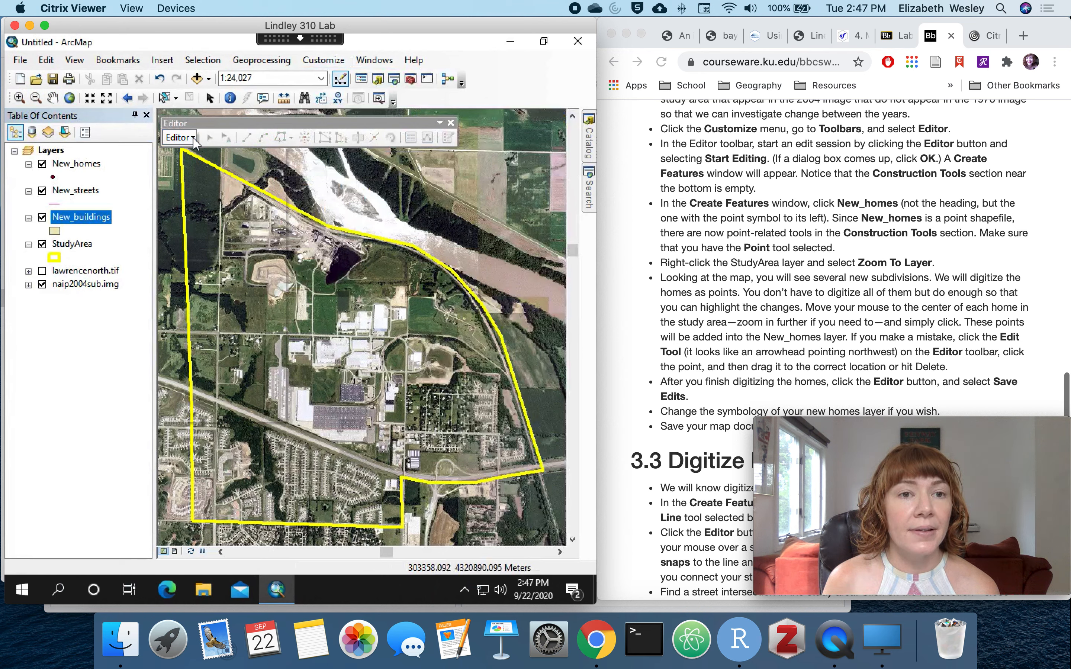
Start editing with the New_buildings workspace selected in the Start Editing dialog
{"action": "left_click", "coordinate": [194, 139]}
{"action": "left_click", "coordinate": [205, 156]}
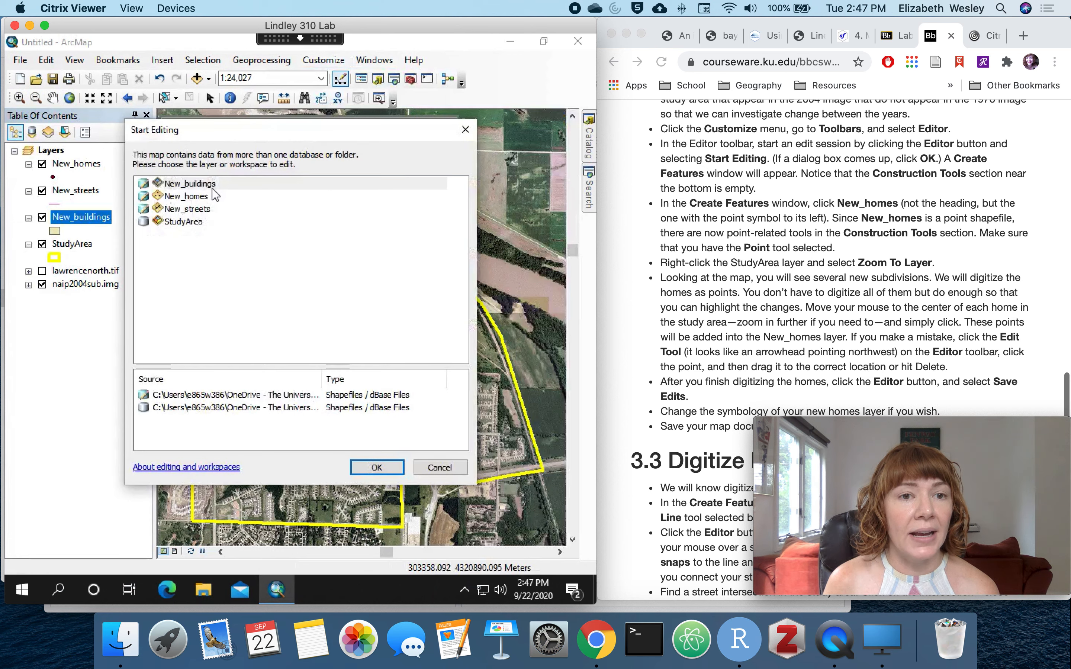
{"action": "left_click", "coordinate": [237, 186]}
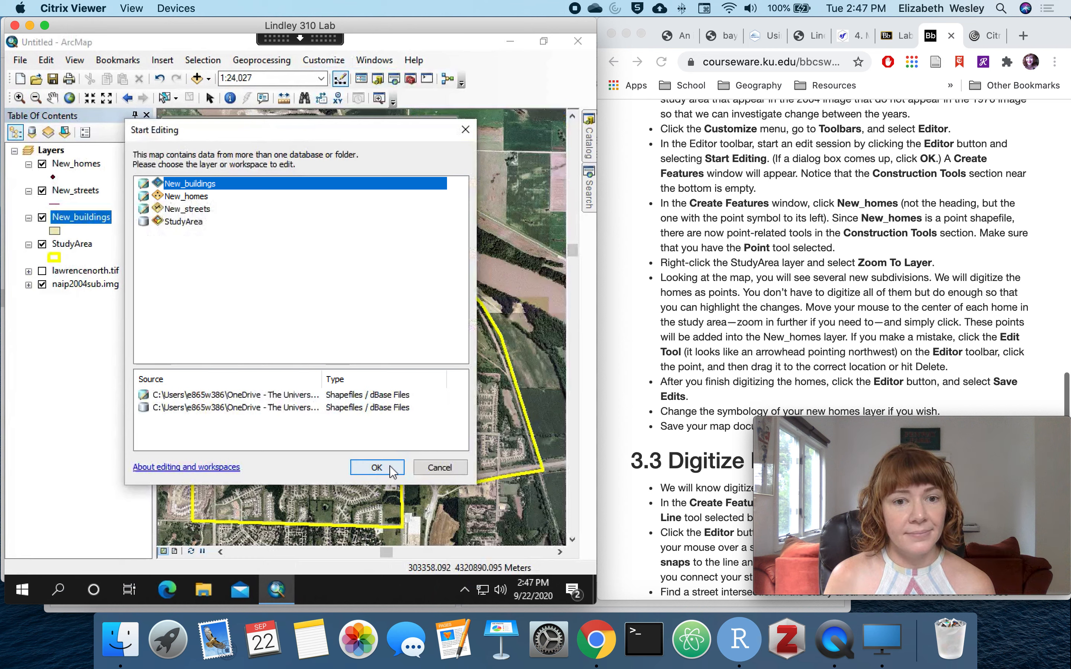
{"action": "left_click", "coordinate": [377, 467]}
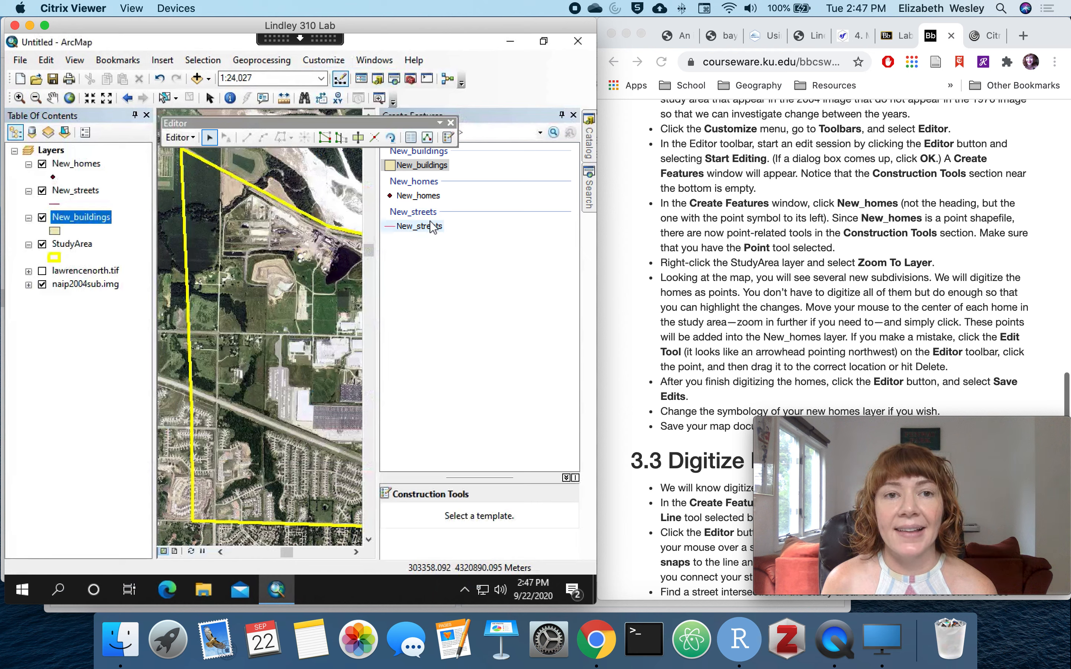
Dock the Editor toolbar, pick the New_homes template, and widen the window and map pane
{"action": "double_click", "coordinate": [354, 119]}
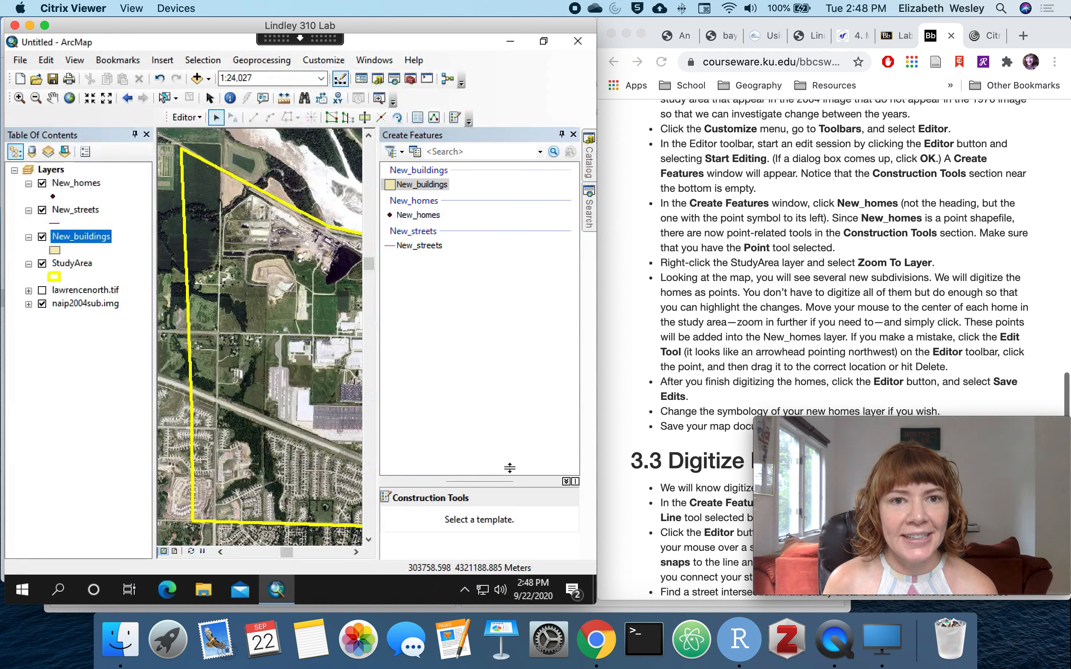
{"action": "left_click", "coordinate": [435, 218]}
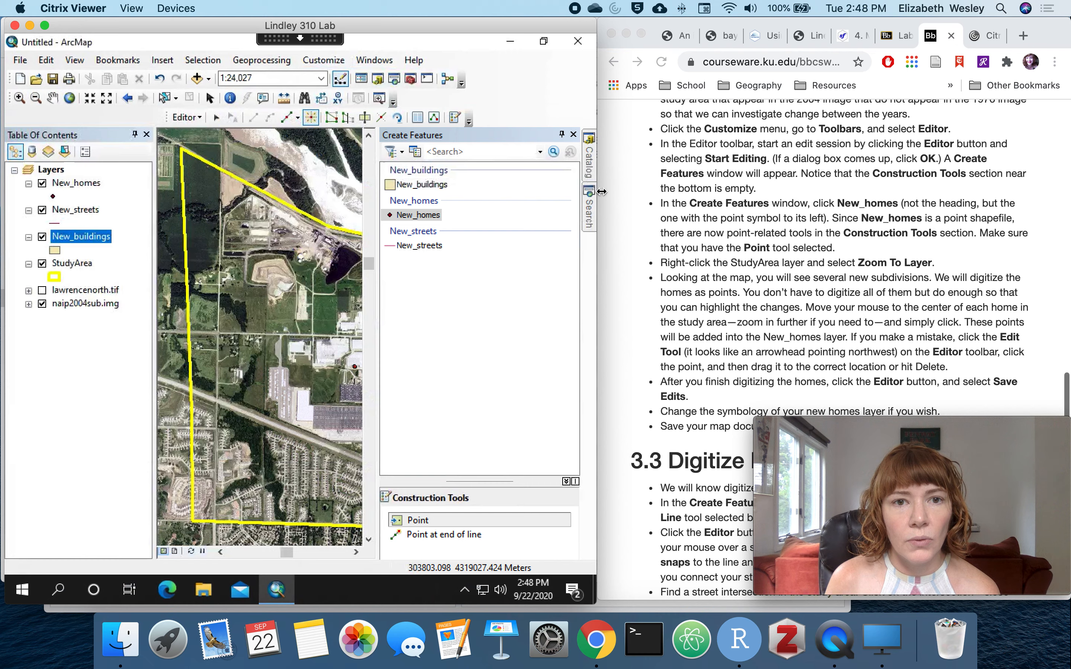
{"action": "left_click_drag", "start_coordinate": [602, 192], "coordinate": [663, 191]}
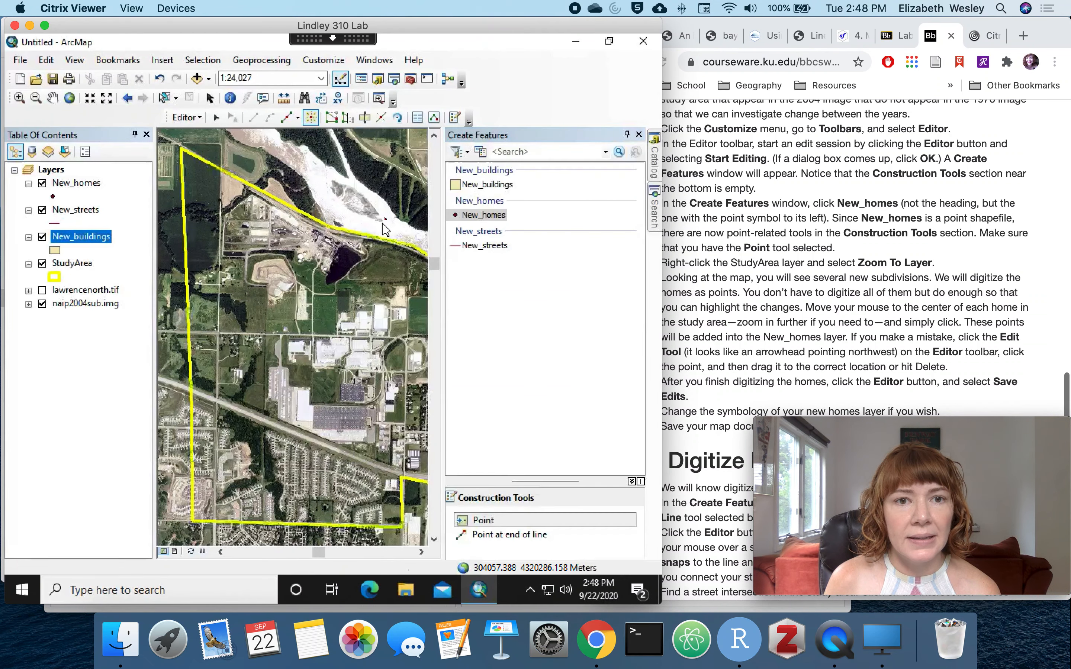
{"action": "left_click_drag", "start_coordinate": [452, 223], "coordinate": [557, 225]}
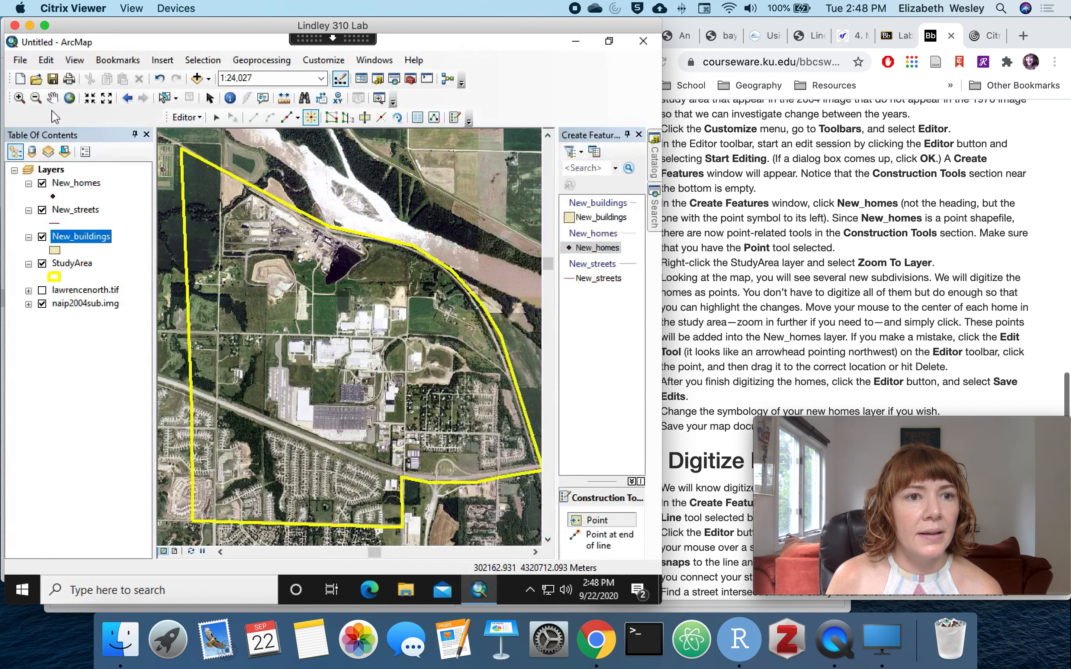
{"action": "left_click", "coordinate": [19, 98]}
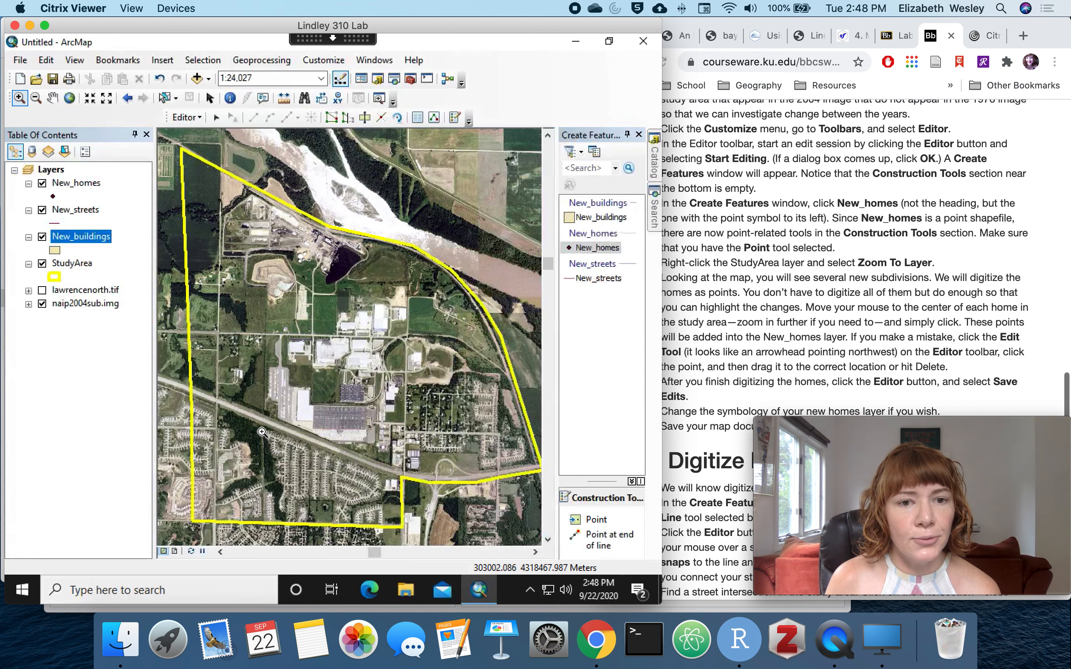
Zoom in on the southwest subdivision houses and select the New_homes template
{"action": "left_click_drag", "start_coordinate": [257, 422], "coordinate": [350, 507]}
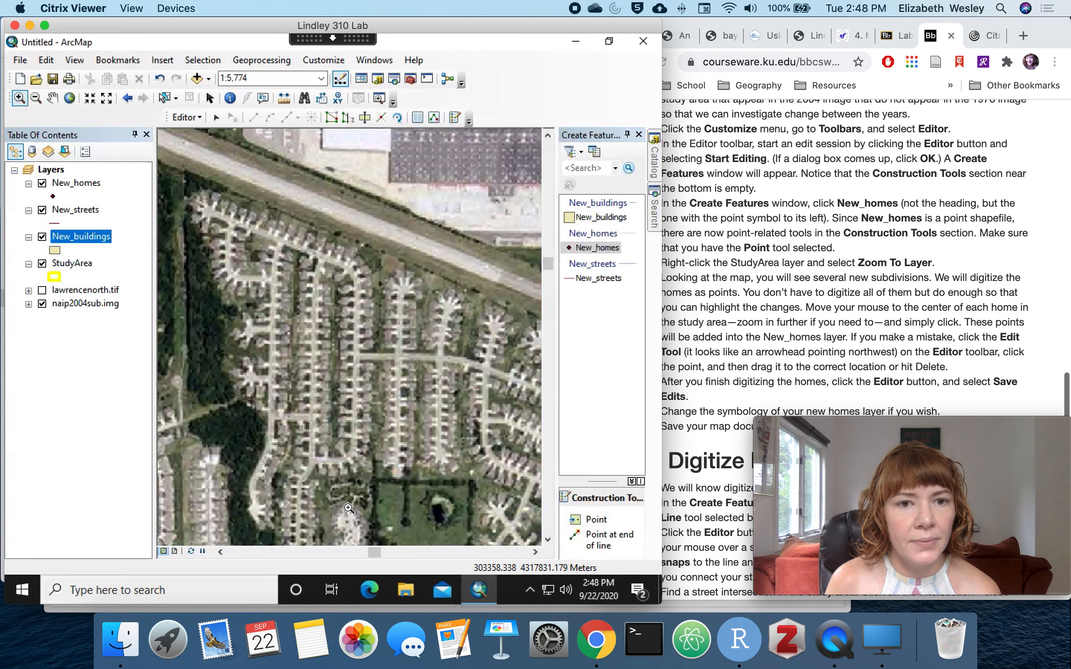
{"action": "left_click_drag", "start_coordinate": [277, 277], "coordinate": [389, 427]}
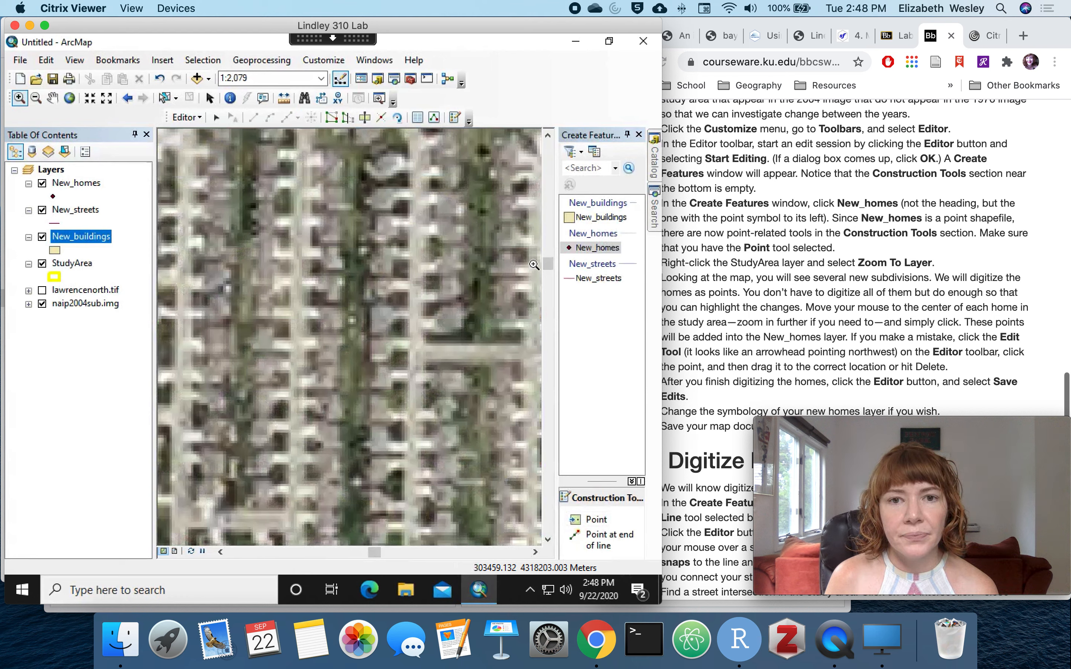
{"action": "left_click", "coordinate": [591, 250]}
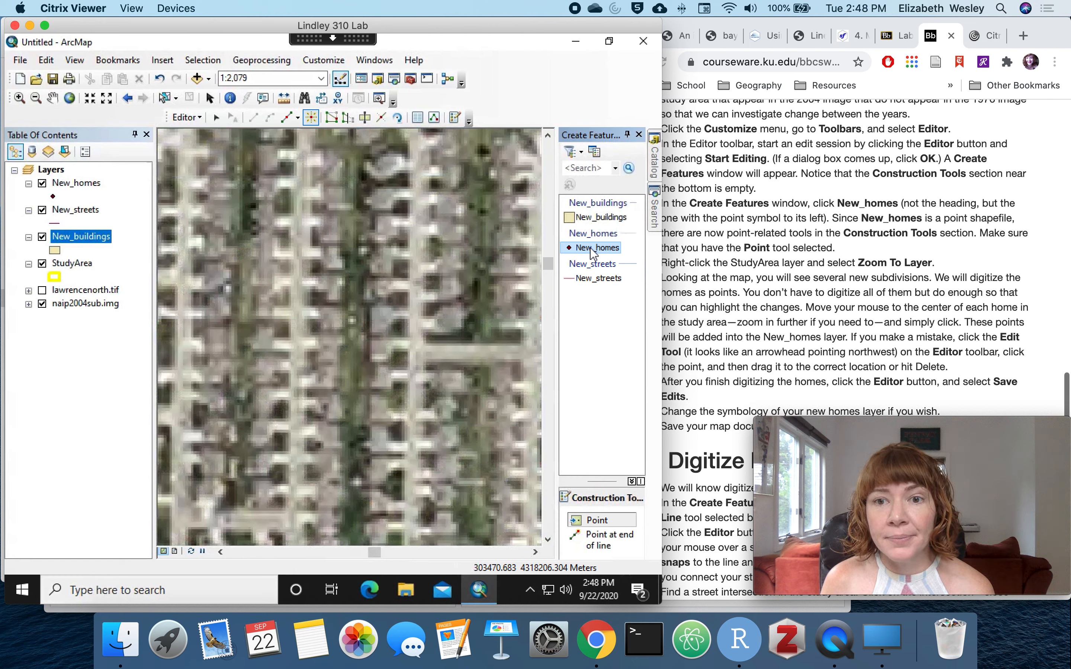
Place six New_homes points on house centres along the first row
{"action": "left_click", "coordinate": [332, 319]}
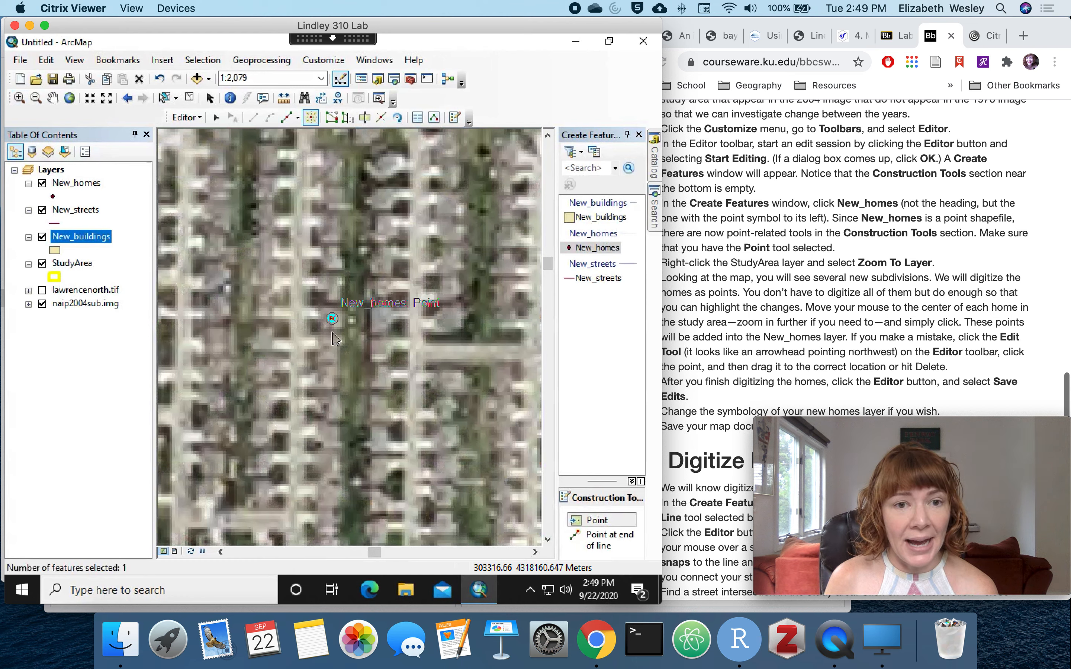
{"action": "left_click", "coordinate": [332, 352]}
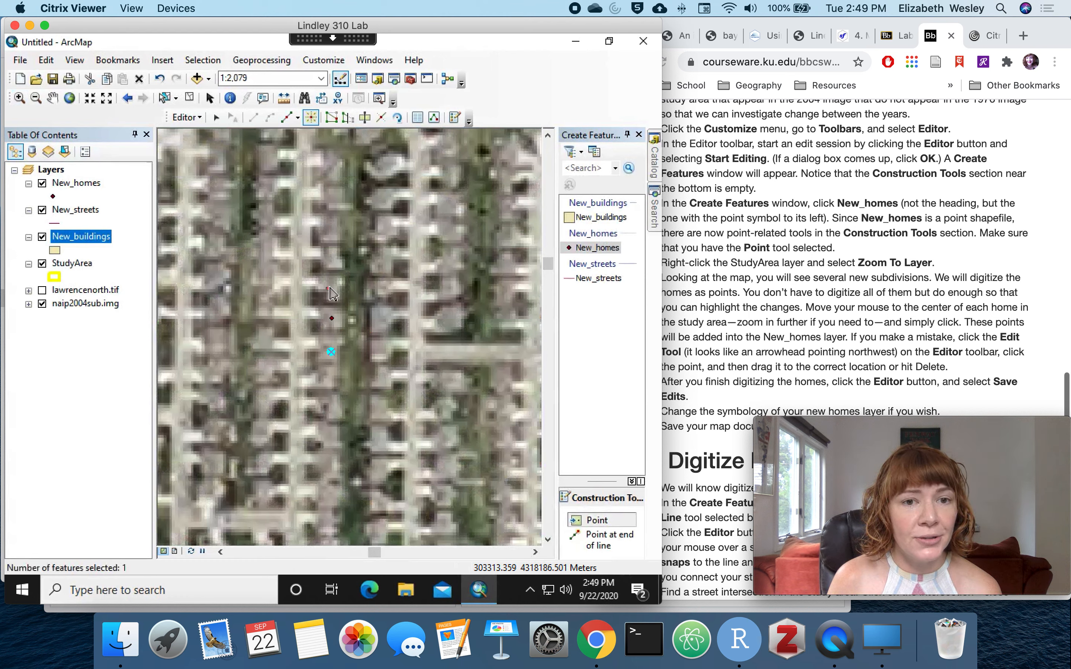
{"action": "left_click", "coordinate": [335, 285]}
{"action": "left_click", "coordinate": [333, 257]}
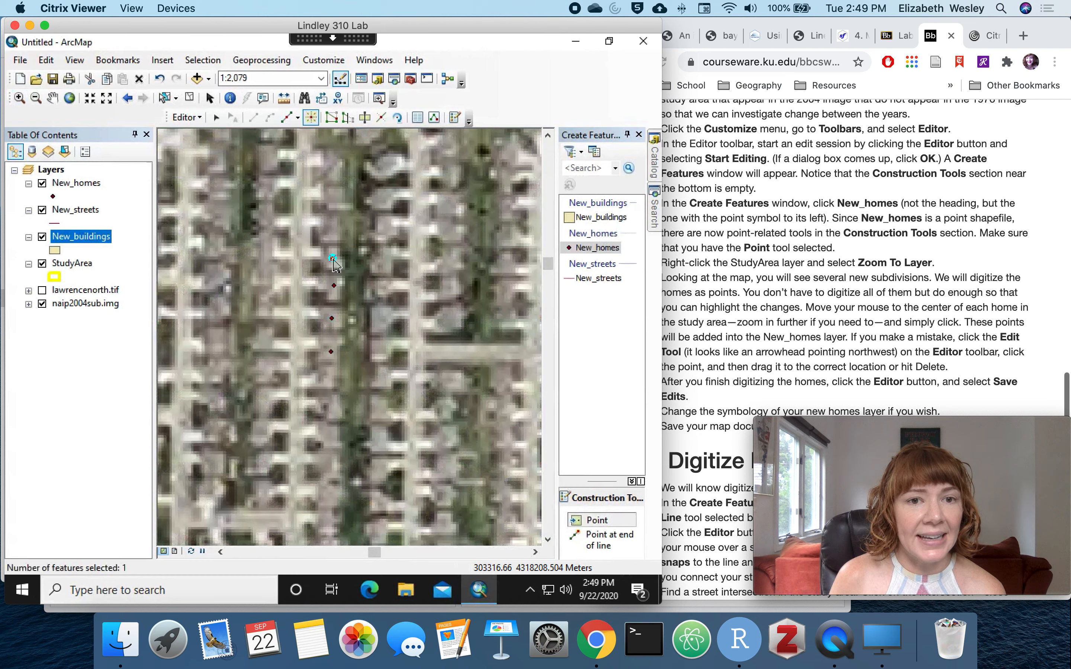
{"action": "left_click", "coordinate": [332, 231]}
{"action": "left_click", "coordinate": [333, 198]}
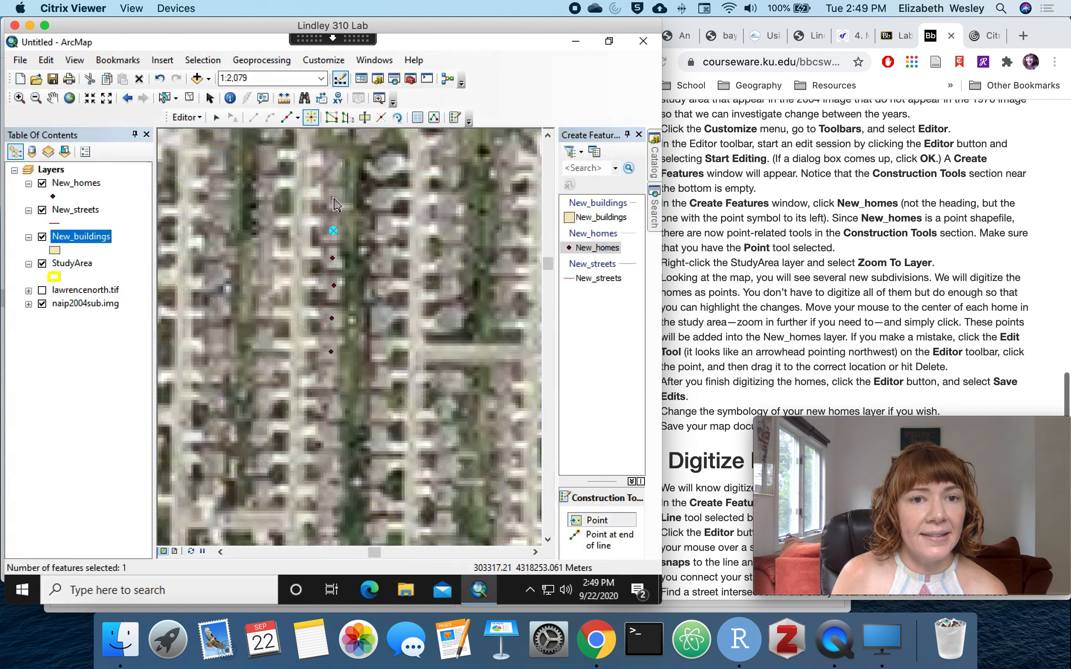
Pan over and add three more New_homes points down the next row of houses
{"action": "left_click", "coordinate": [53, 98]}
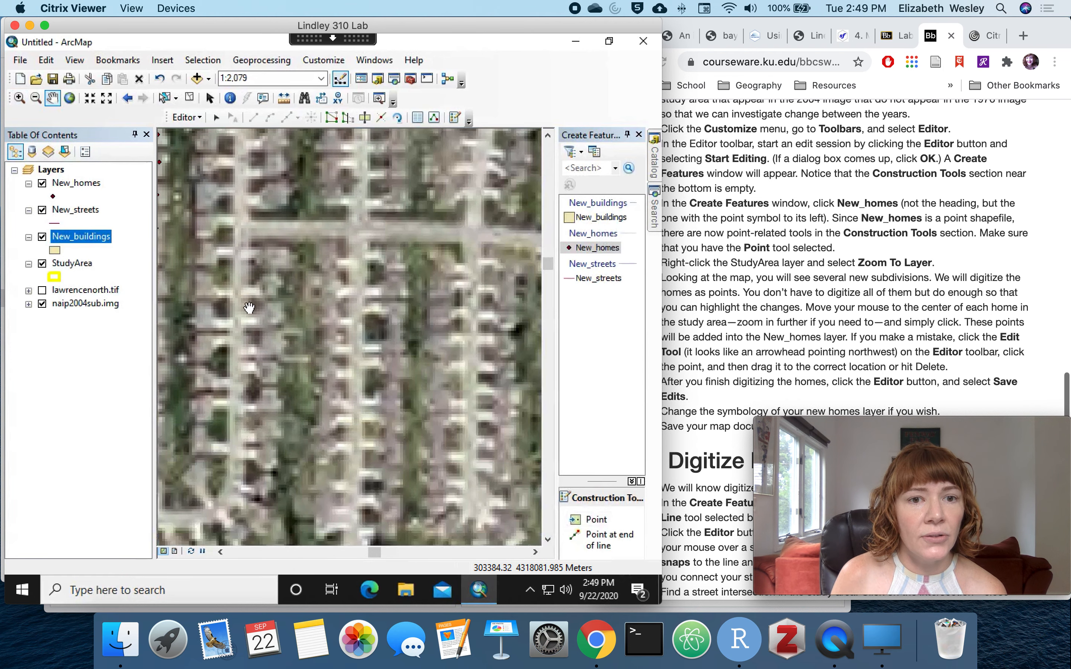
{"action": "scroll", "coordinate": [255, 314], "scroll_direction": "up", "scroll_amount": 2}
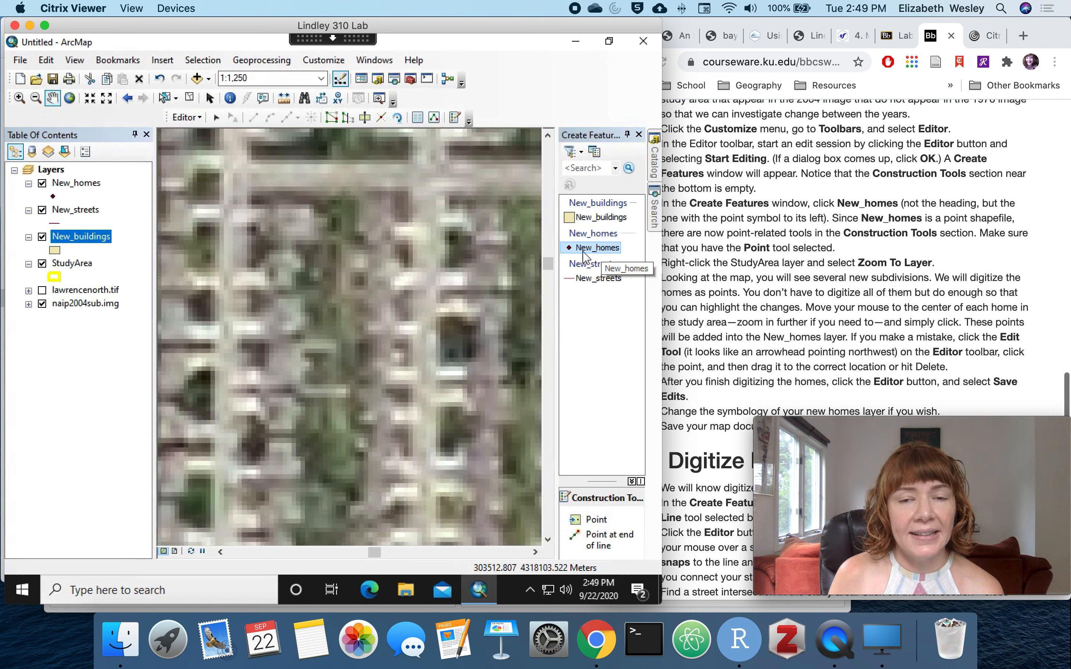
{"action": "left_click", "coordinate": [598, 248]}
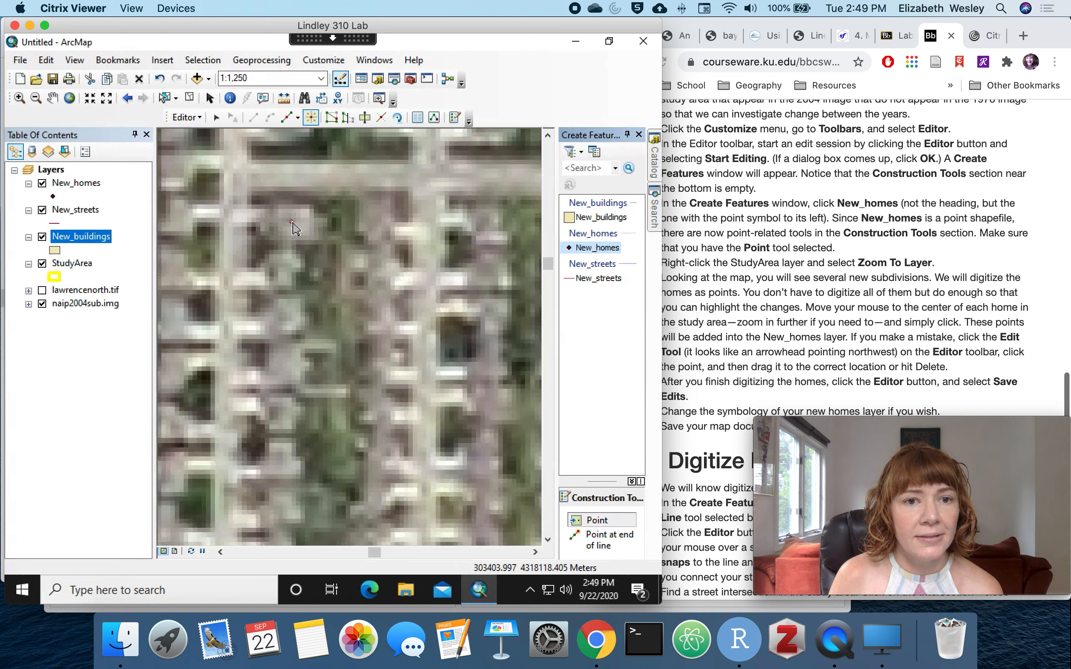
{"action": "left_click", "coordinate": [285, 276]}
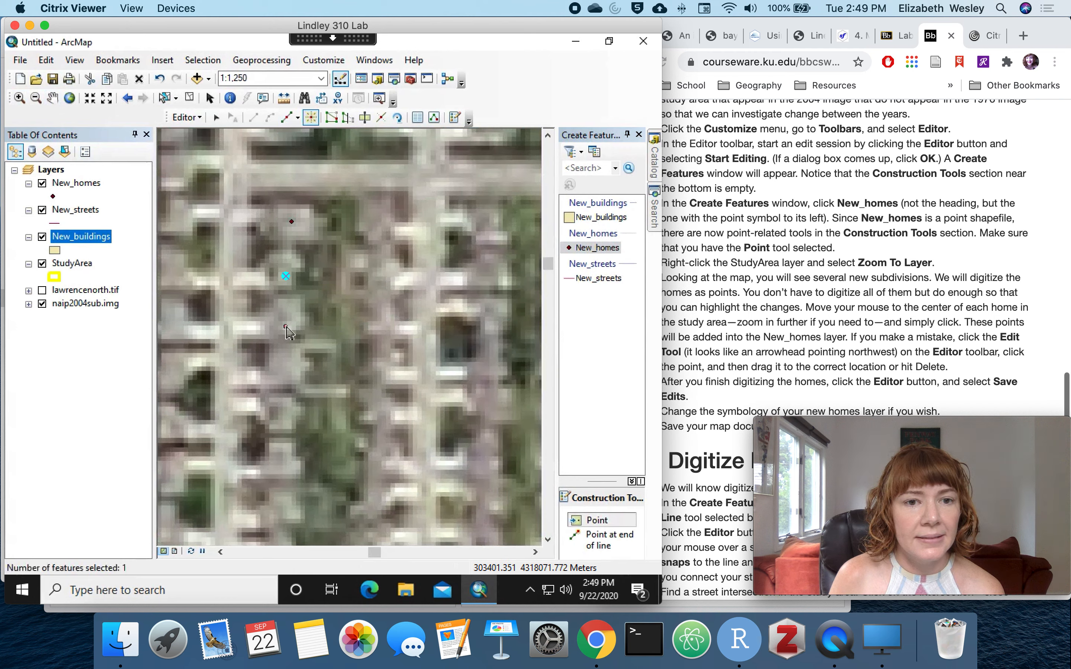
{"action": "left_click", "coordinate": [286, 320]}
{"action": "left_click", "coordinate": [287, 372]}
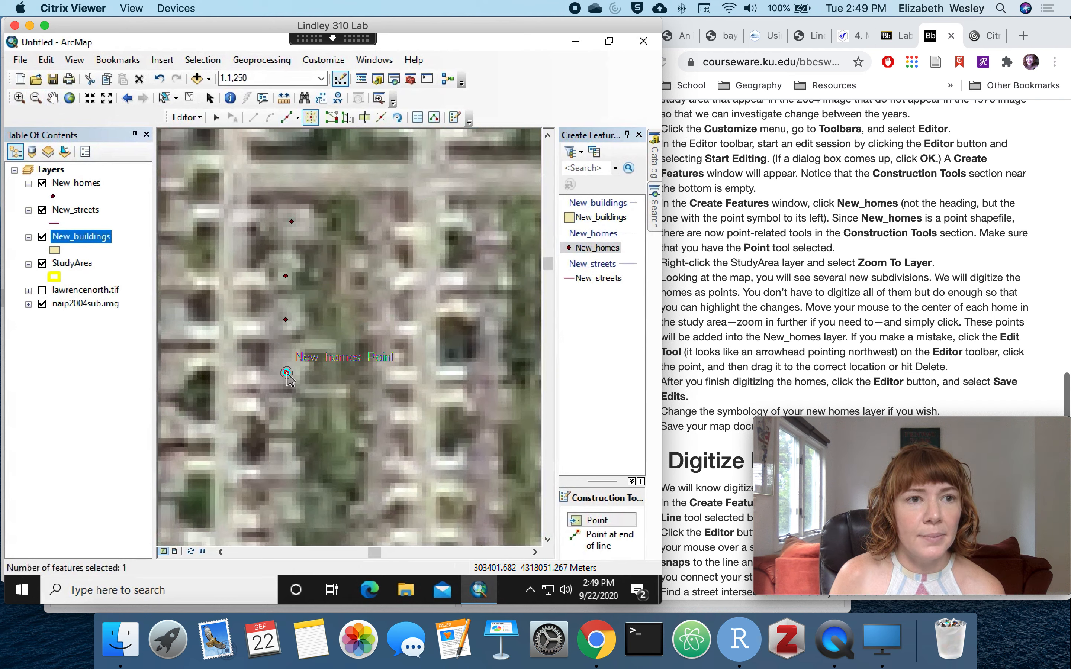
Zoom out step by step to 1:5,000 to view the whole neighbourhood
{"action": "left_click", "coordinate": [36, 98]}
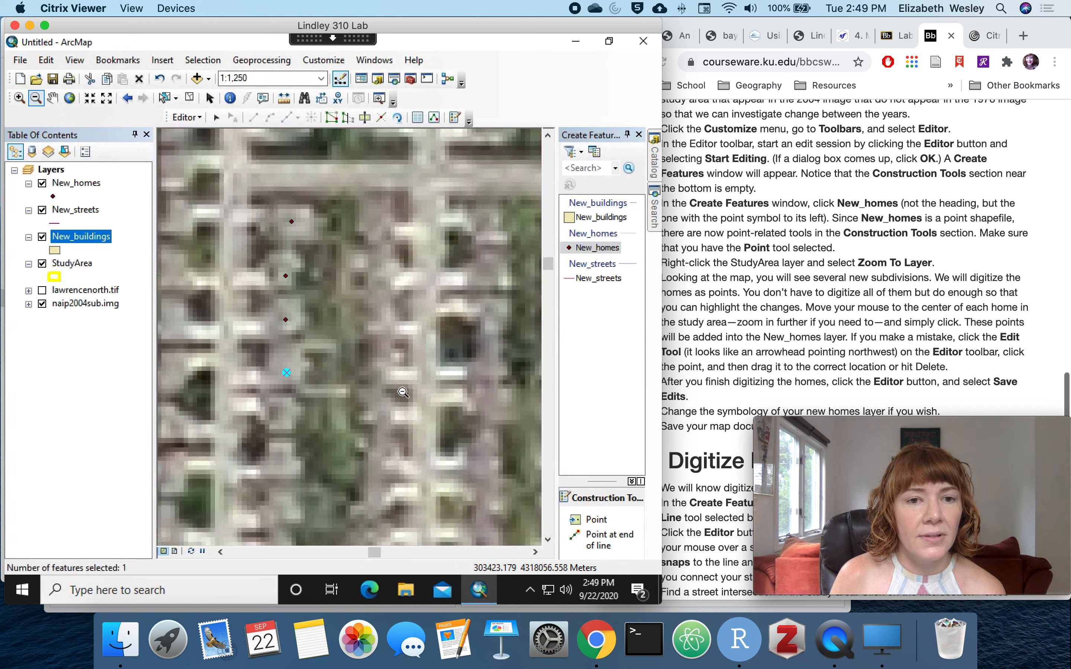
{"action": "left_click", "coordinate": [372, 351]}
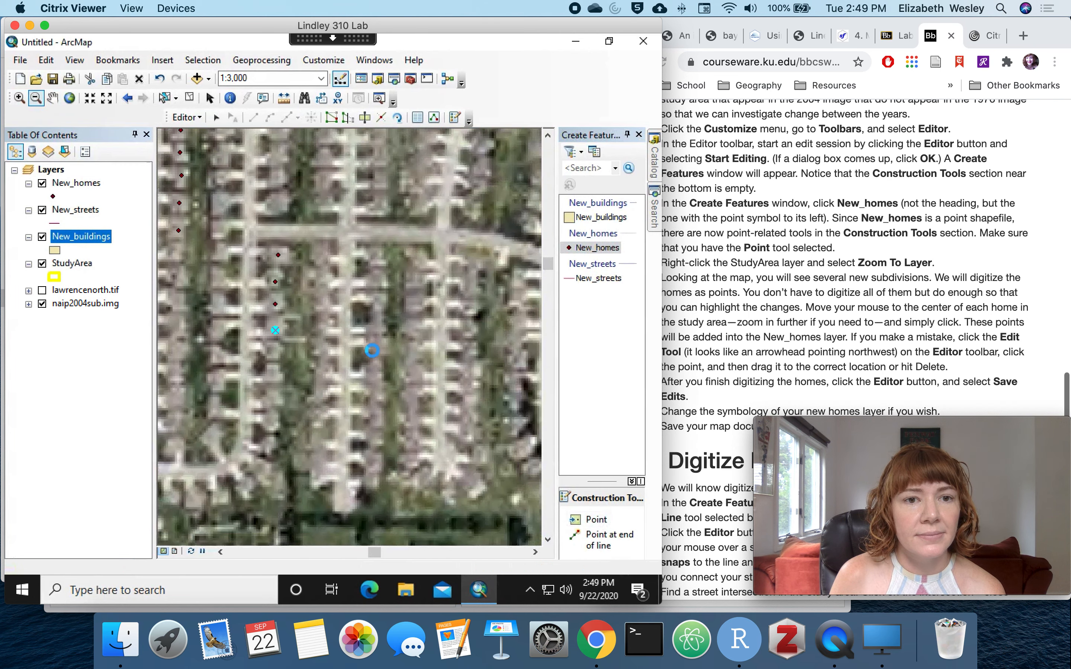
{"action": "left_click", "coordinate": [373, 351]}
{"action": "left_click", "coordinate": [373, 351]}
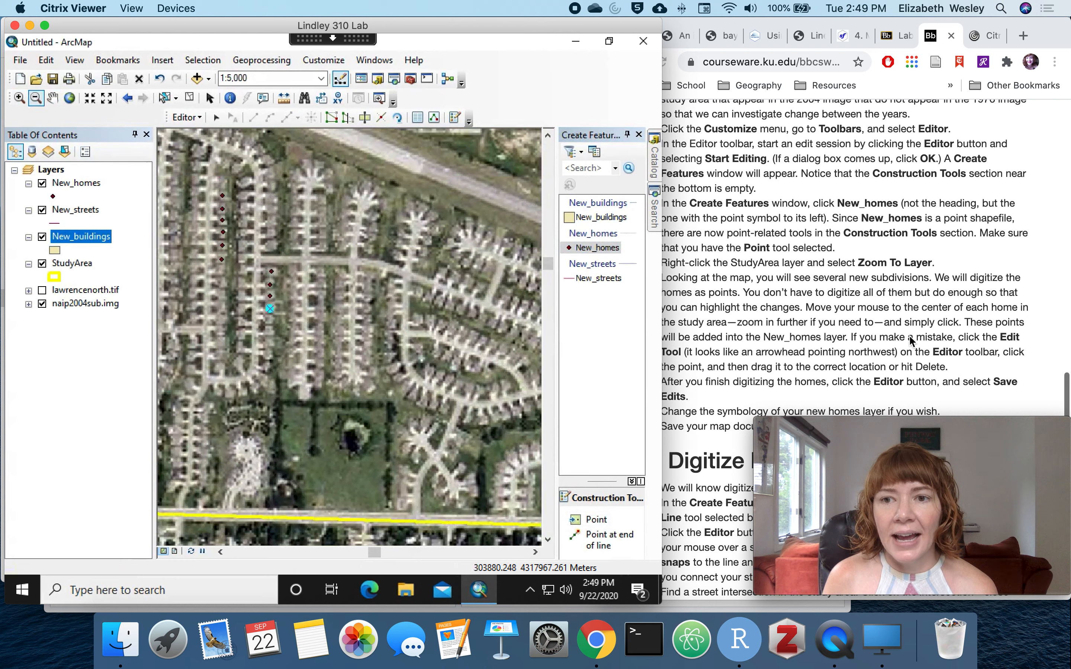
{"action": "scroll", "coordinate": [905, 340], "scroll_direction": "down", "scroll_amount": 3}
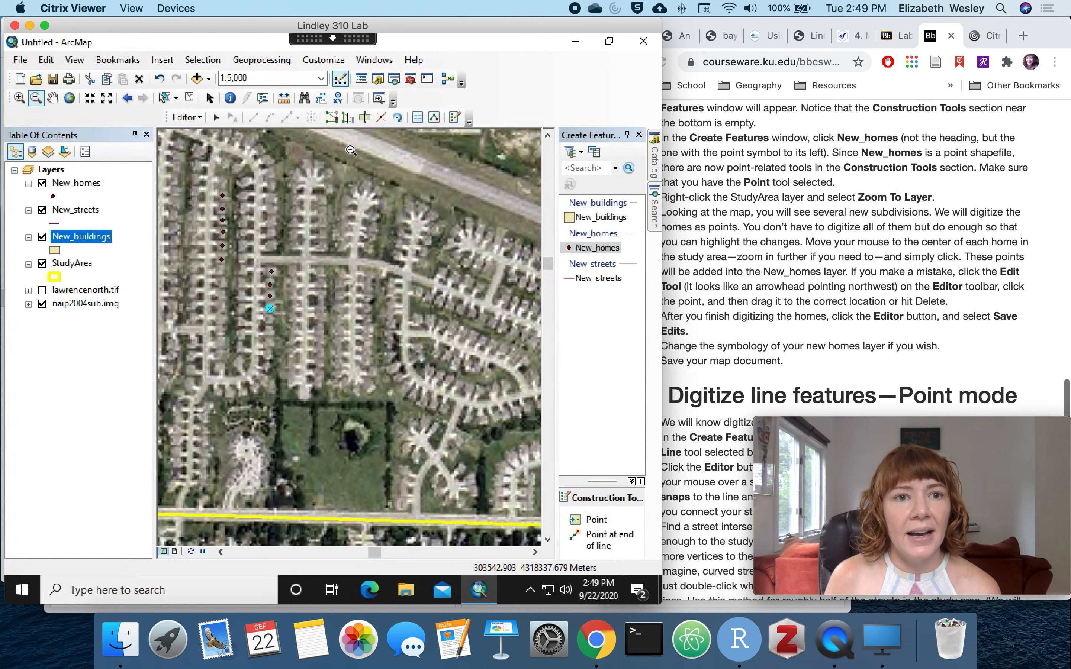
{"action": "scroll", "coordinate": [354, 160], "scroll_direction": "up", "scroll_amount": 3}
{"action": "left_click", "coordinate": [217, 118]}
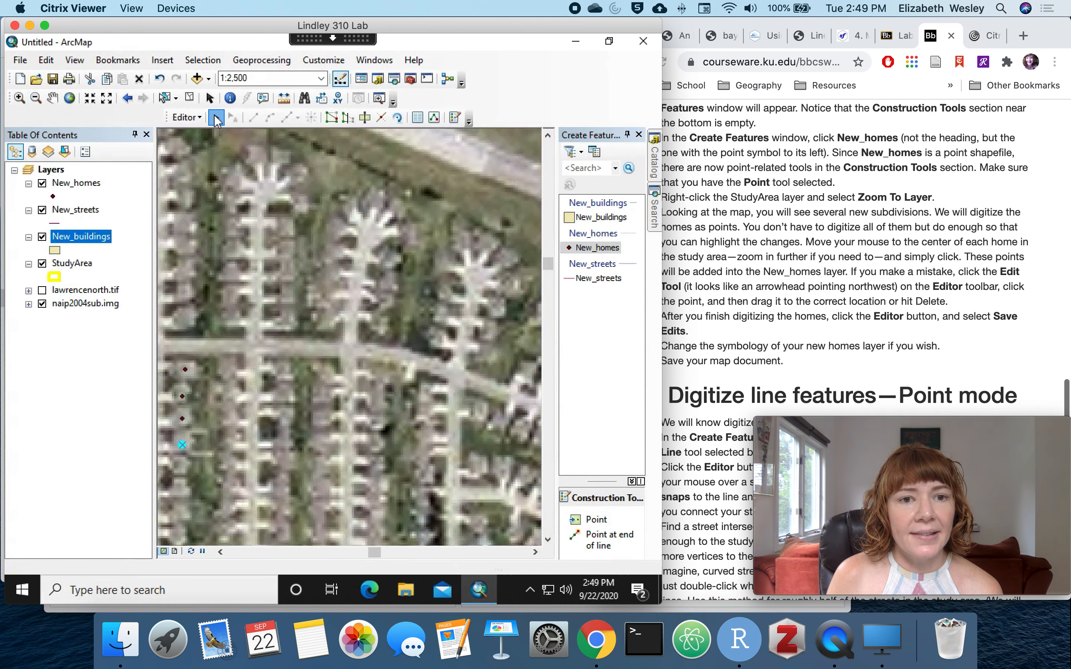
Delete the stray New_homes point sitting beside the street above the row of houses
{"action": "left_click", "coordinate": [186, 371]}
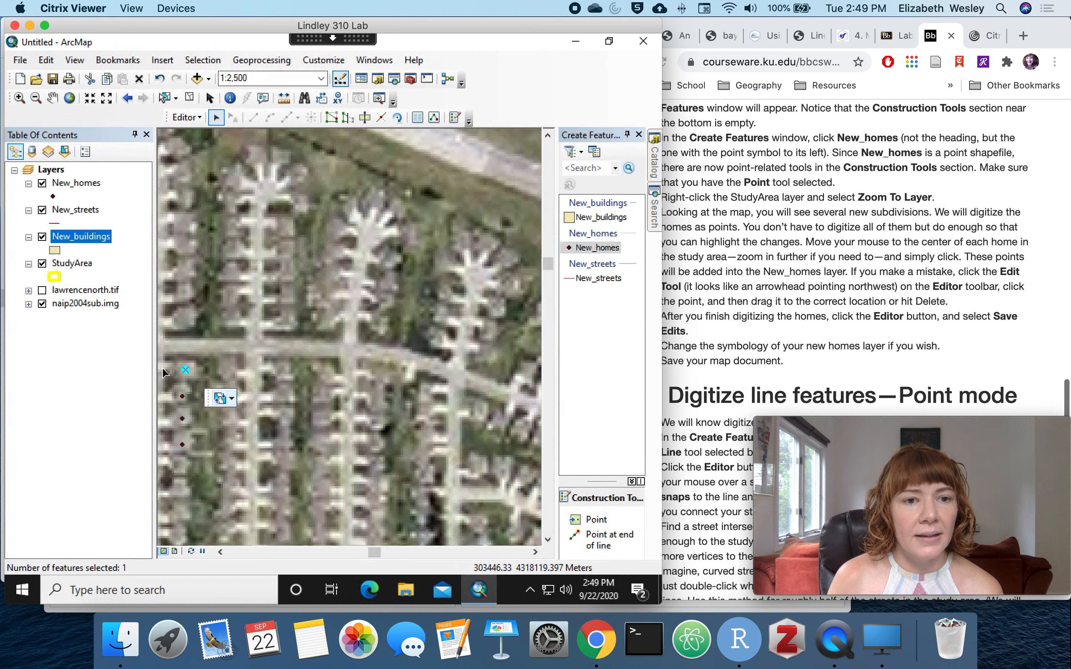
{"action": "left_click", "coordinate": [186, 372]}
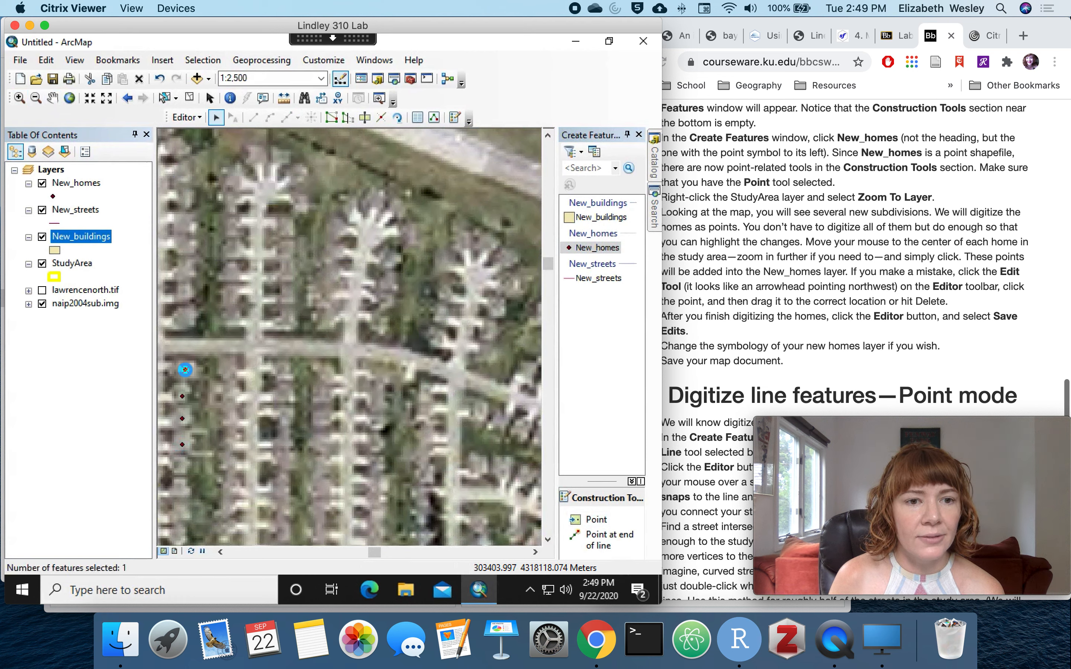
{"action": "right_click", "coordinate": [187, 372]}
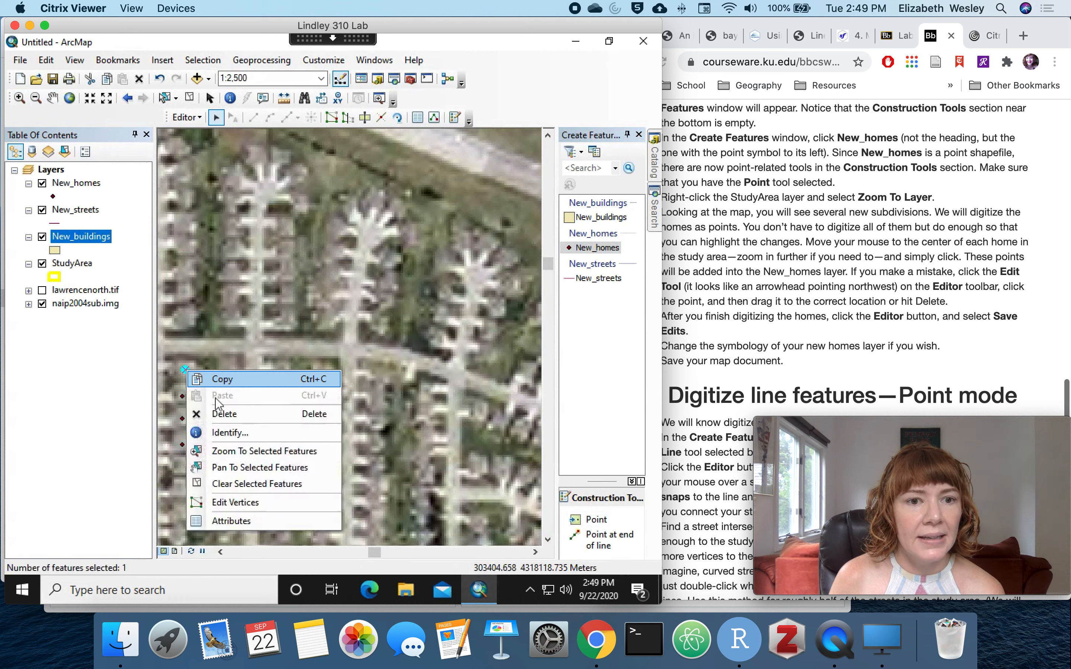
{"action": "left_click", "coordinate": [239, 415]}
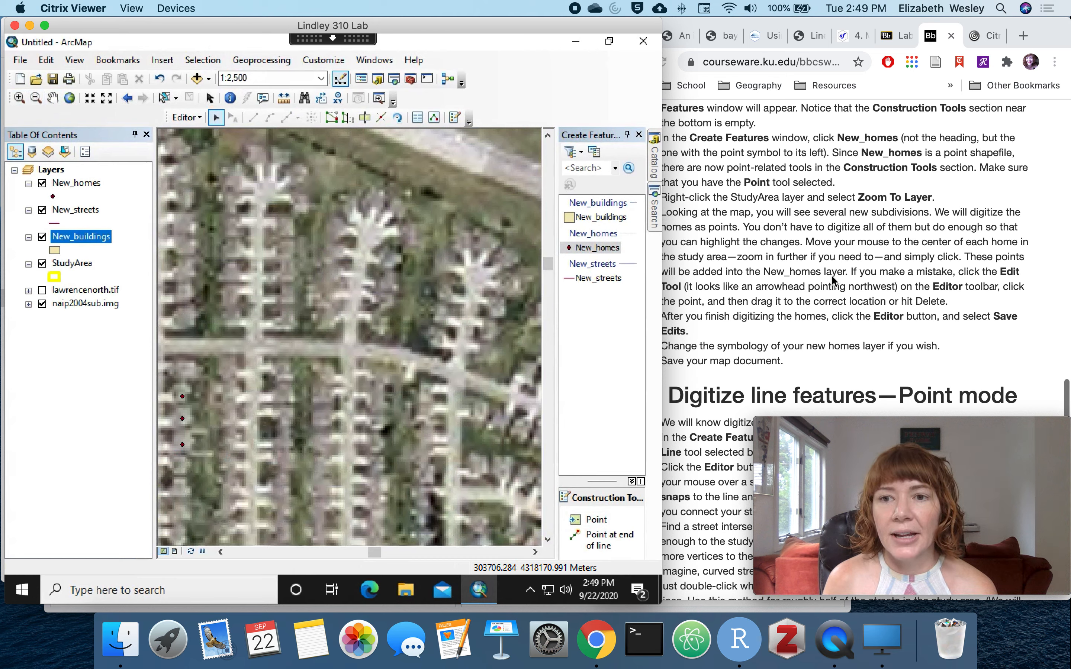
{"action": "scroll", "coordinate": [834, 272], "scroll_direction": "down", "scroll_amount": 5}
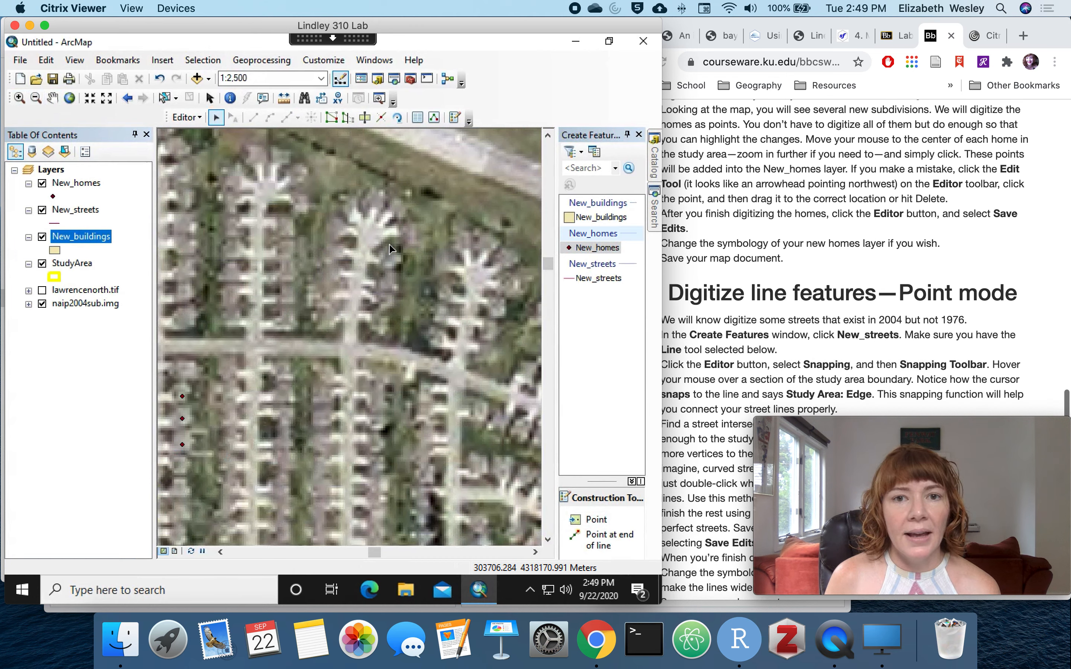
Save the New_homes edits from the Editor menu
{"action": "left_click", "coordinate": [198, 118]}
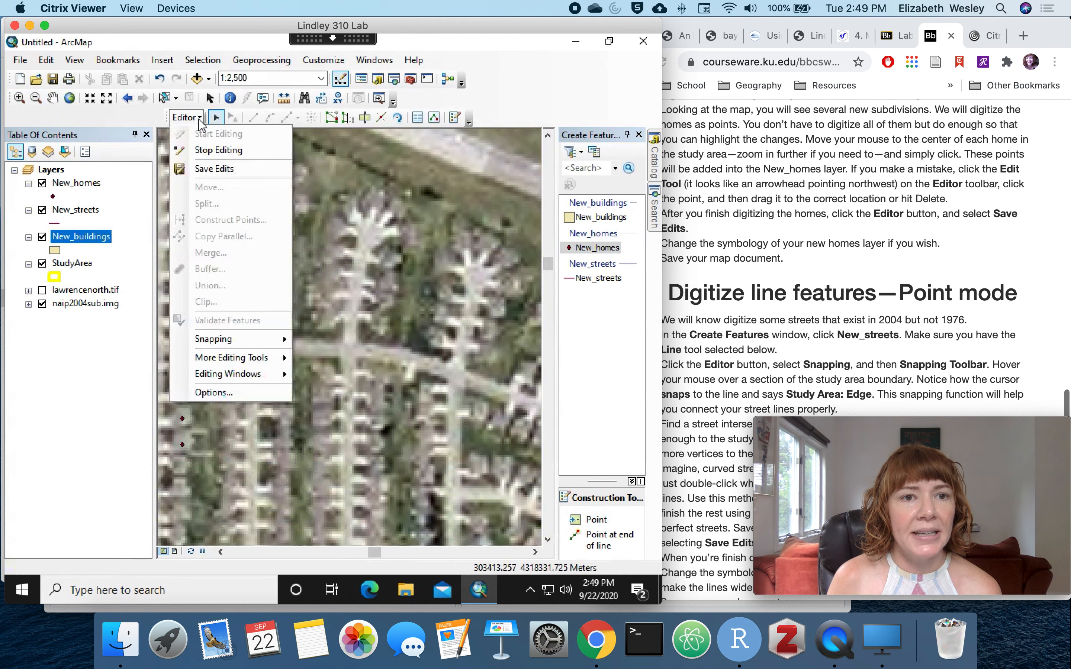
{"action": "left_click", "coordinate": [209, 169]}
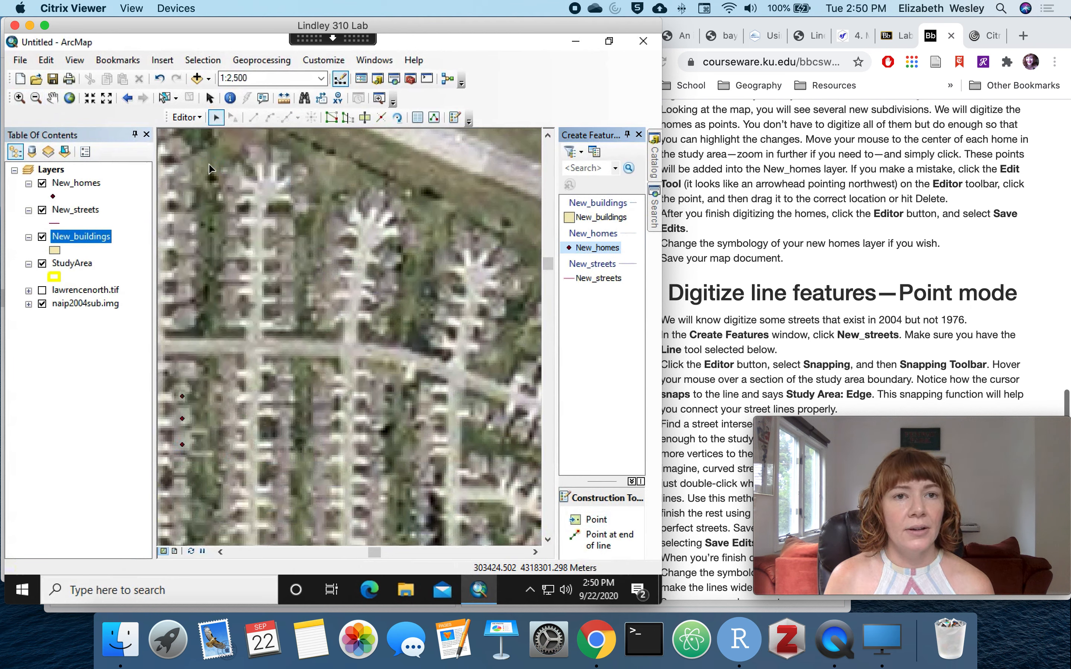
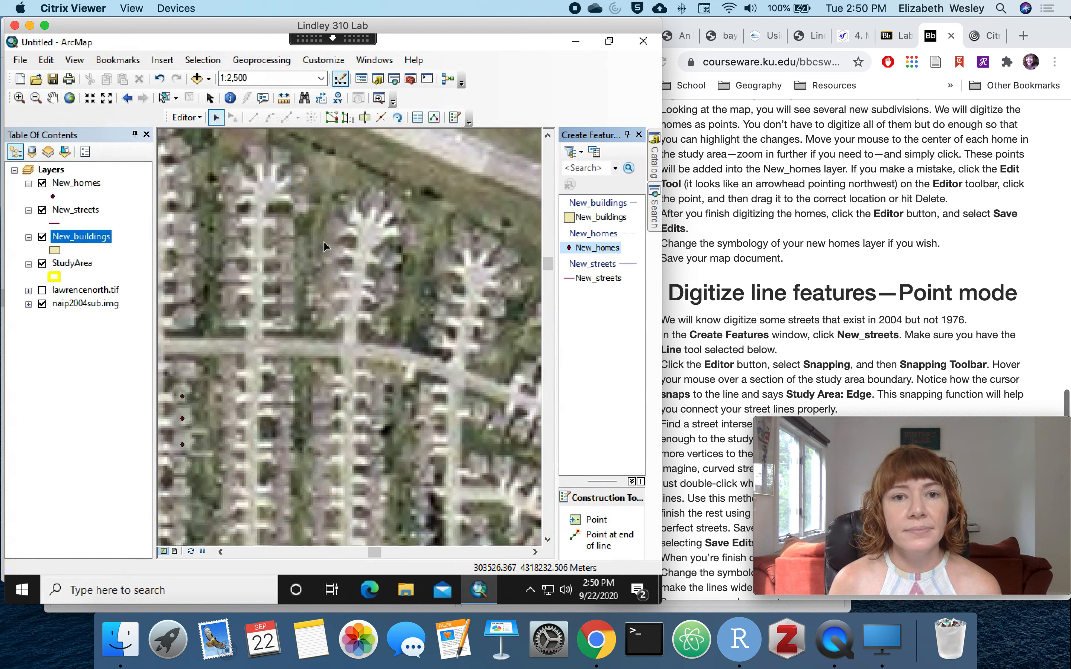
Zoom the map to the full StudyArea layer extent
{"action": "scroll", "coordinate": [315, 238], "scroll_direction": "up", "scroll_amount": 1}
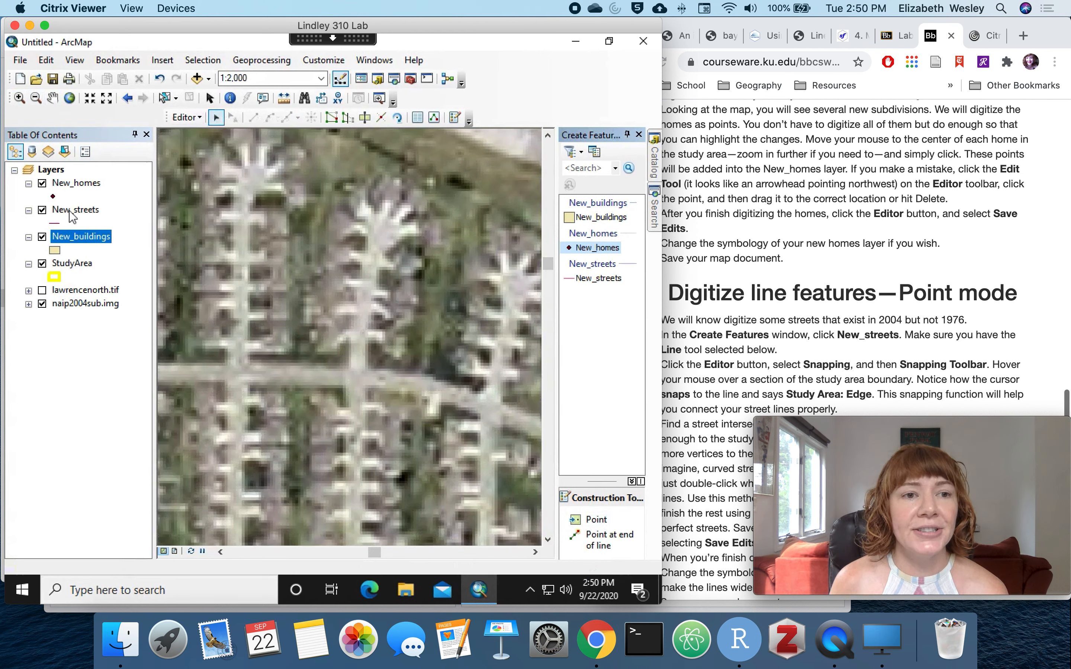
{"action": "scroll", "coordinate": [917, 202], "scroll_direction": "down", "scroll_amount": 3}
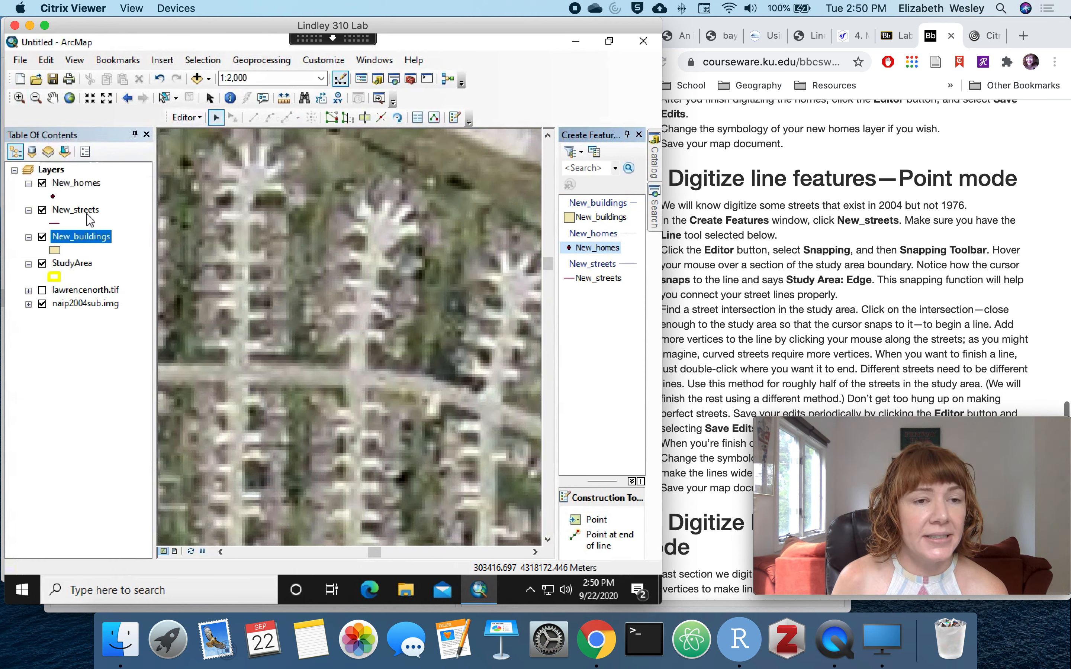
{"action": "right_click", "coordinate": [82, 264]}
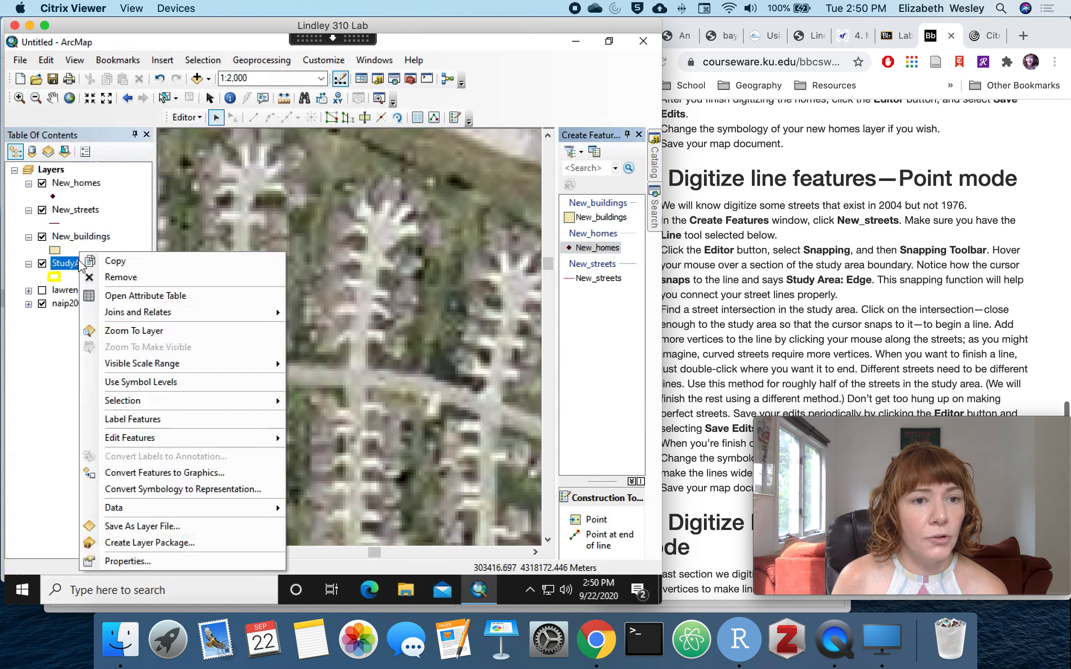
{"action": "left_click", "coordinate": [138, 331]}
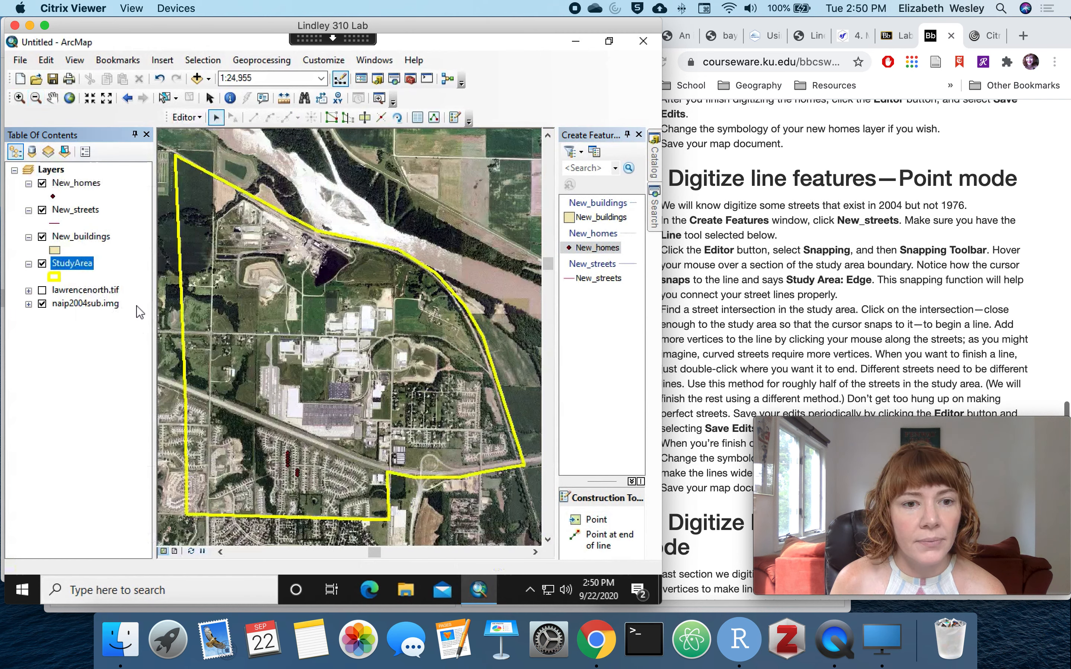
Compare 1976 and 2004 imagery by toggling lawrencenorth.tif, leave it off, and zoom into the southern study area
{"action": "left_click", "coordinate": [42, 291]}
{"action": "left_click", "coordinate": [43, 291]}
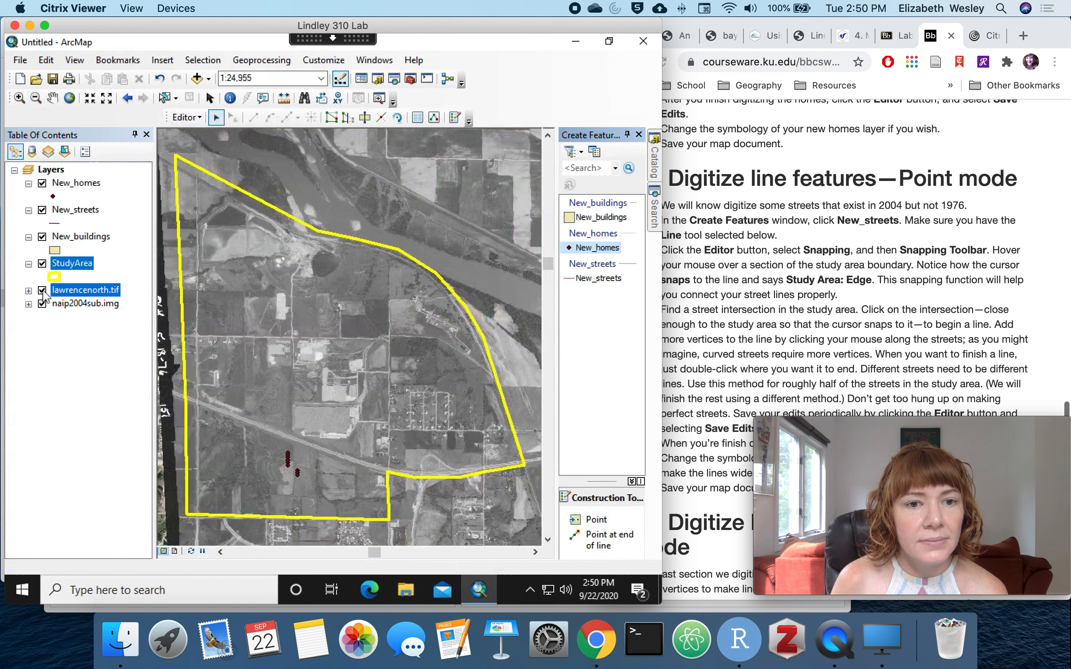
{"action": "left_click", "coordinate": [42, 290]}
{"action": "left_click", "coordinate": [42, 290]}
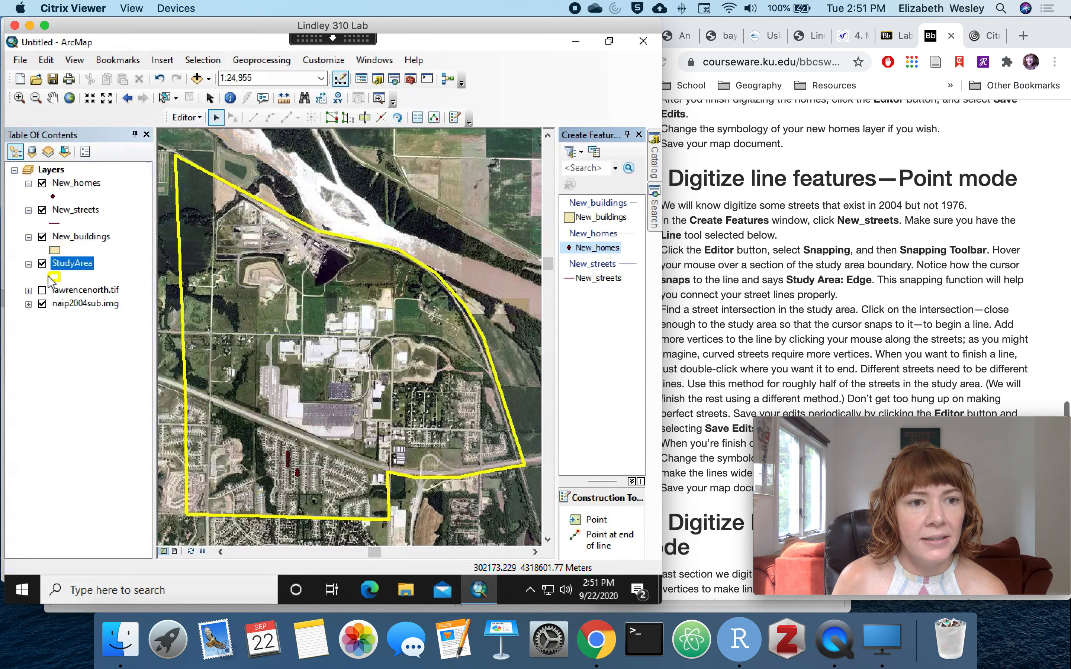
{"action": "left_click", "coordinate": [43, 290]}
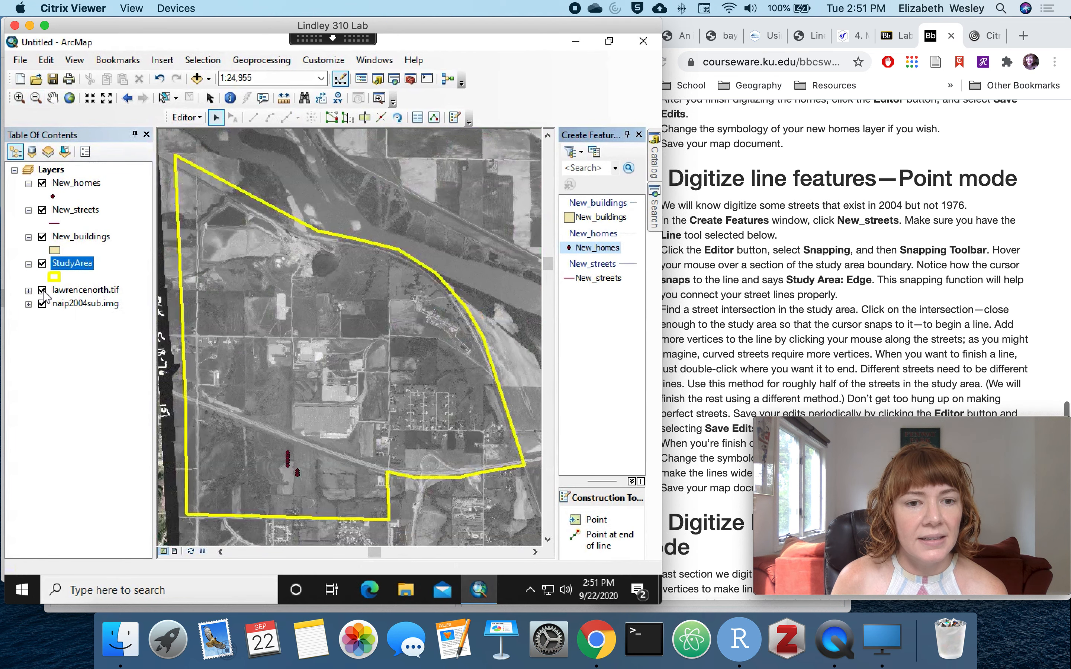
{"action": "left_click", "coordinate": [42, 290]}
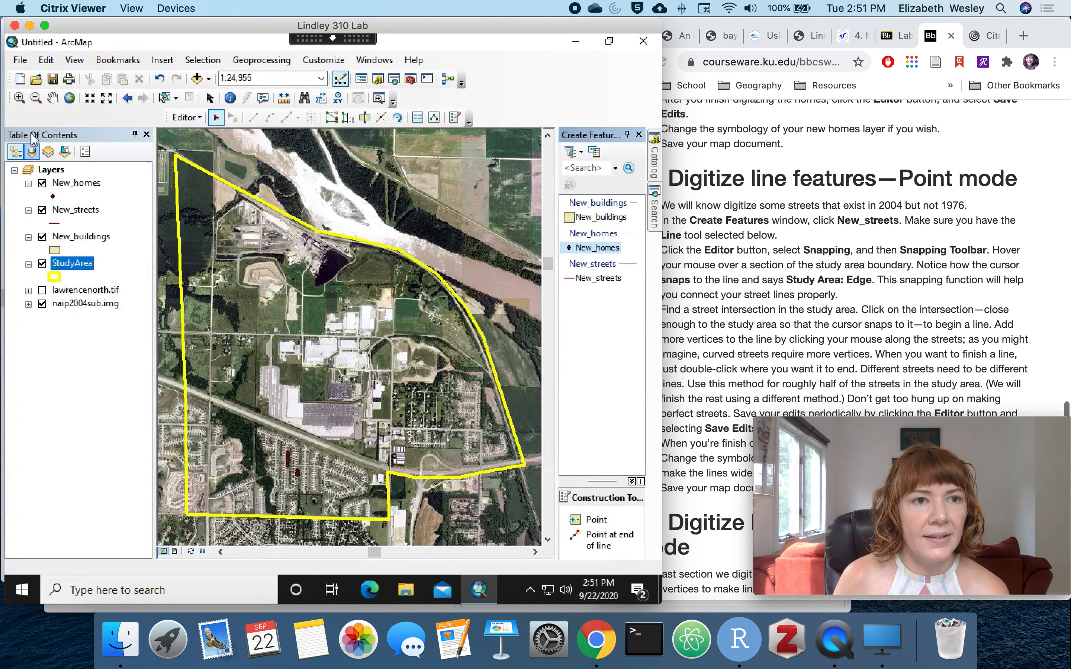
{"action": "left_click", "coordinate": [19, 98]}
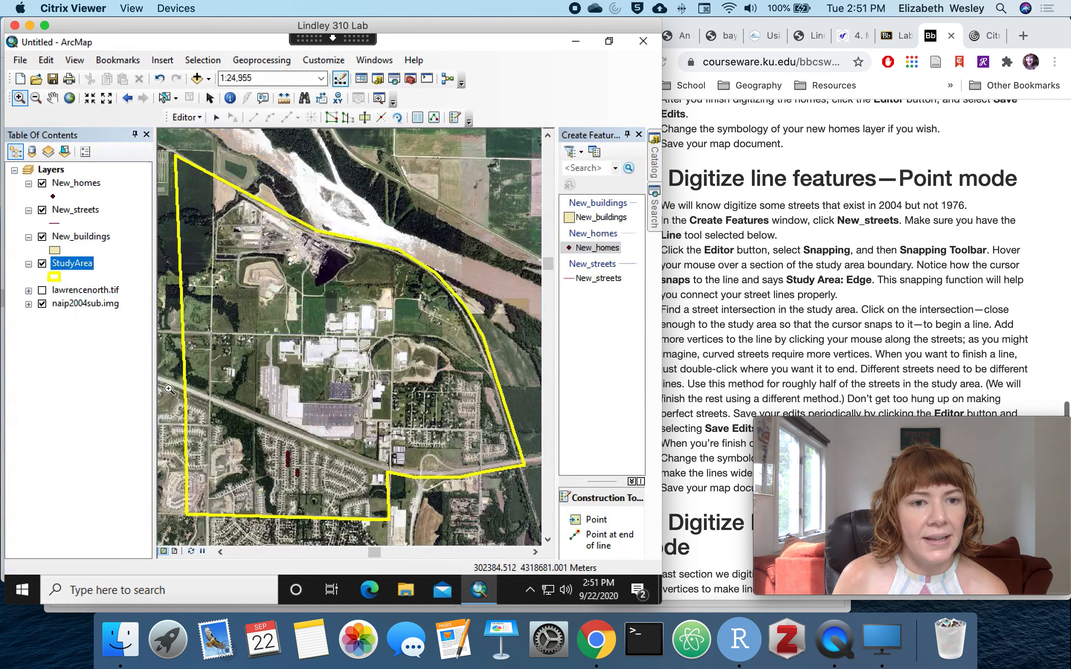
{"action": "left_click_drag", "start_coordinate": [165, 375], "coordinate": [402, 530]}
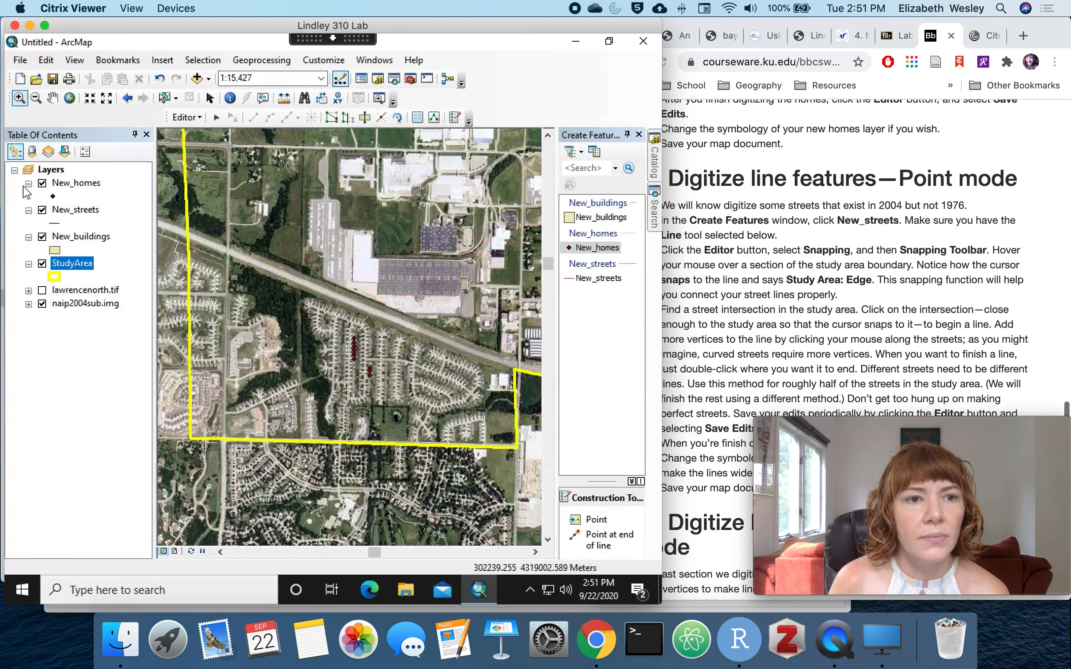
Pick the New_streets feature template and show the Snapping toolbar
{"action": "left_click", "coordinate": [598, 279]}
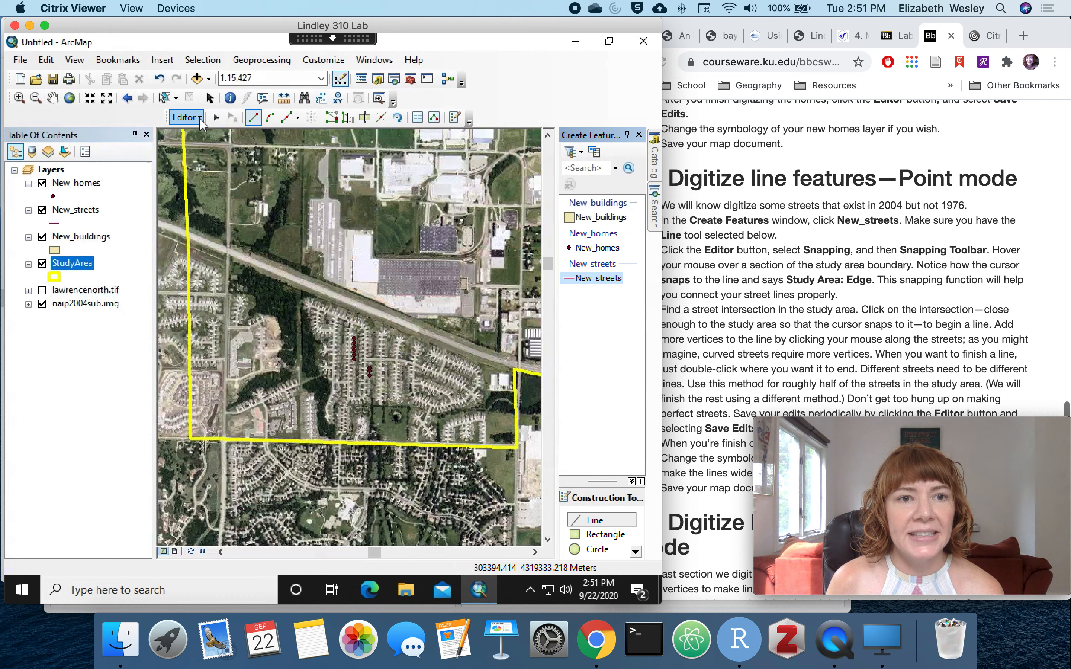
{"action": "left_click", "coordinate": [200, 117]}
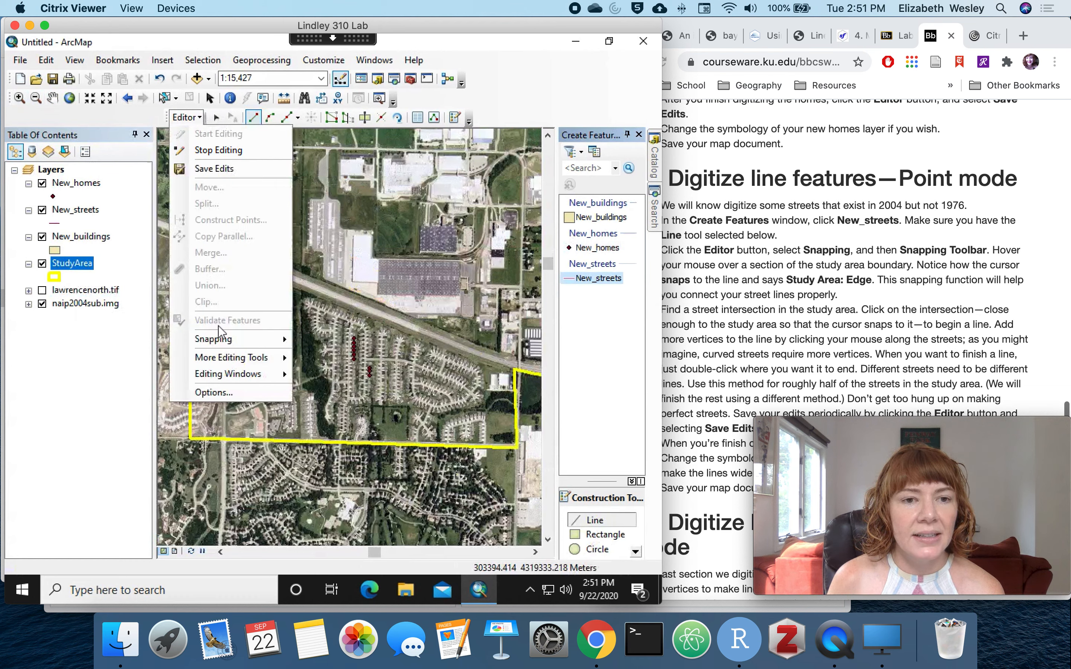
{"action": "mouse_move", "coordinate": [229, 341]}
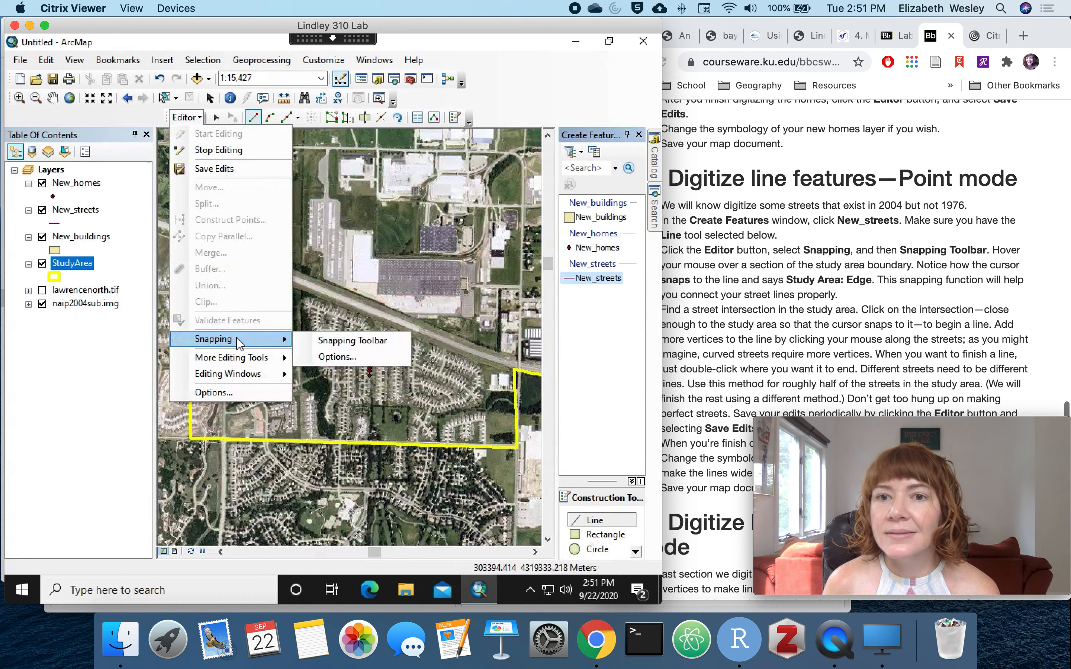
{"action": "left_click", "coordinate": [334, 339]}
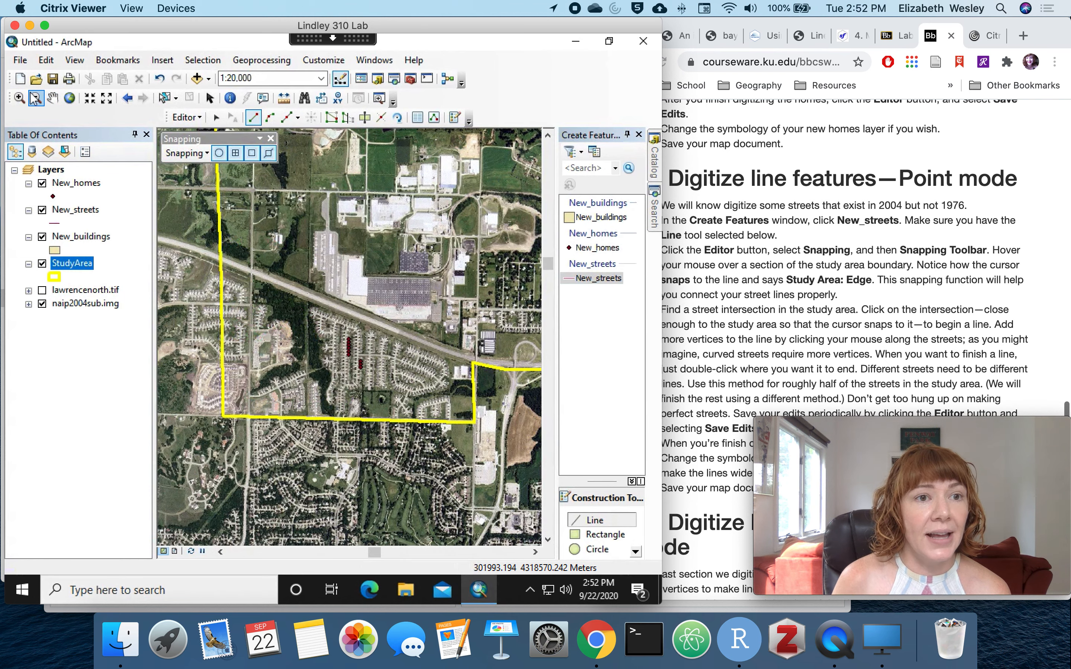
Digitize a straight New_streets line from the southern StudyArea boundary north to the diagonal road
{"action": "left_click", "coordinate": [19, 98]}
{"action": "left_click_drag", "start_coordinate": [195, 242], "coordinate": [322, 461]}
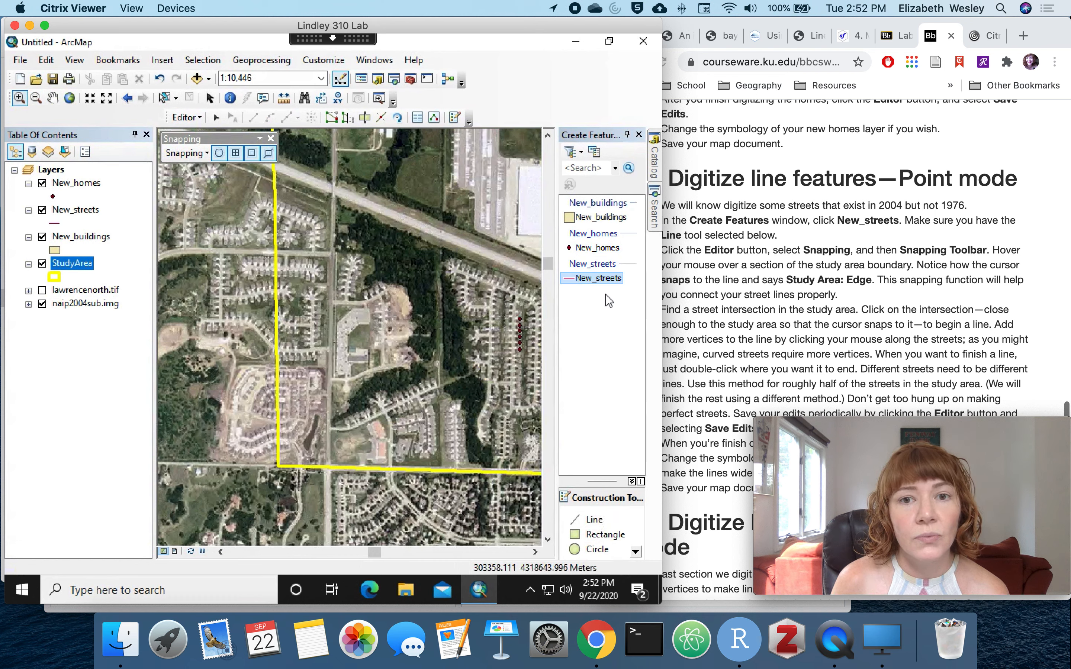
{"action": "left_click", "coordinate": [603, 279]}
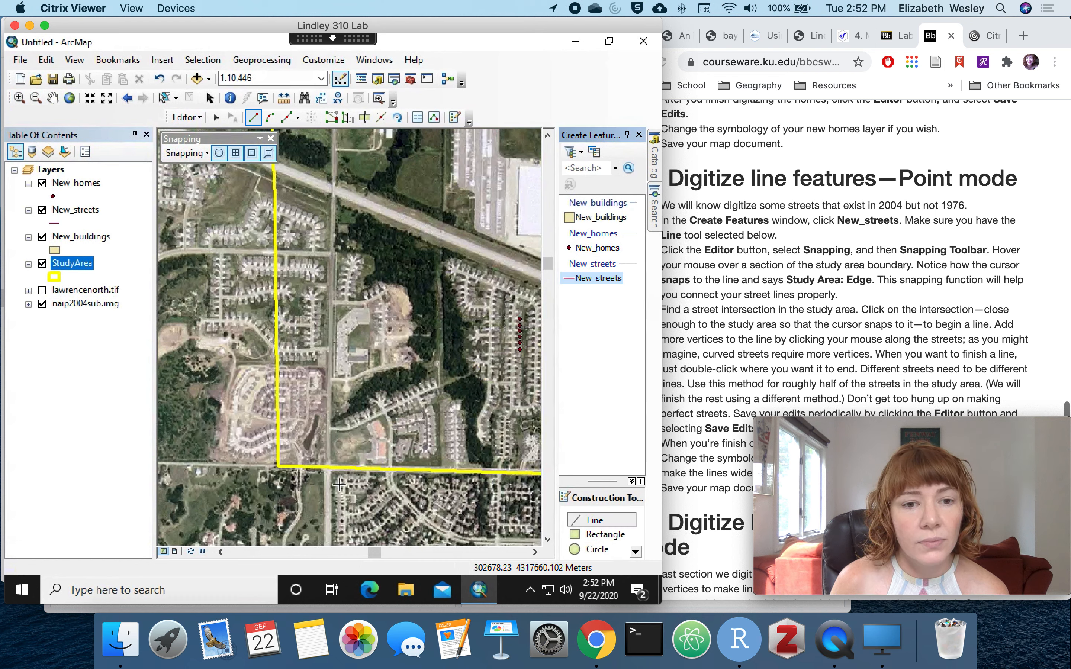
{"action": "left_click", "coordinate": [329, 468]}
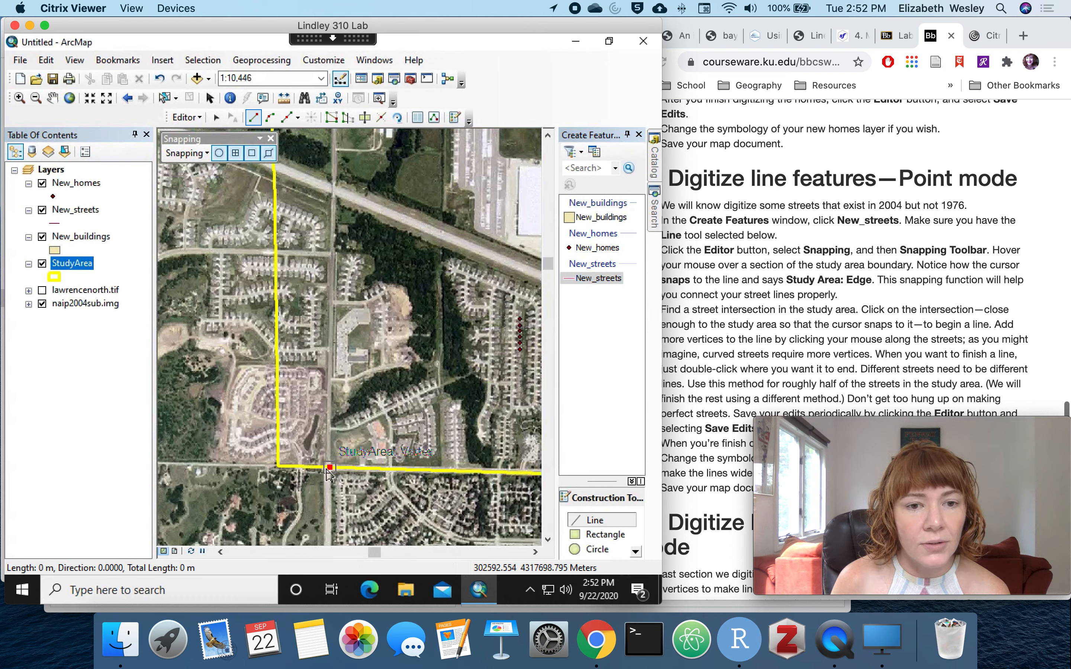
{"action": "left_click", "coordinate": [331, 365]}
{"action": "left_click", "coordinate": [331, 300]}
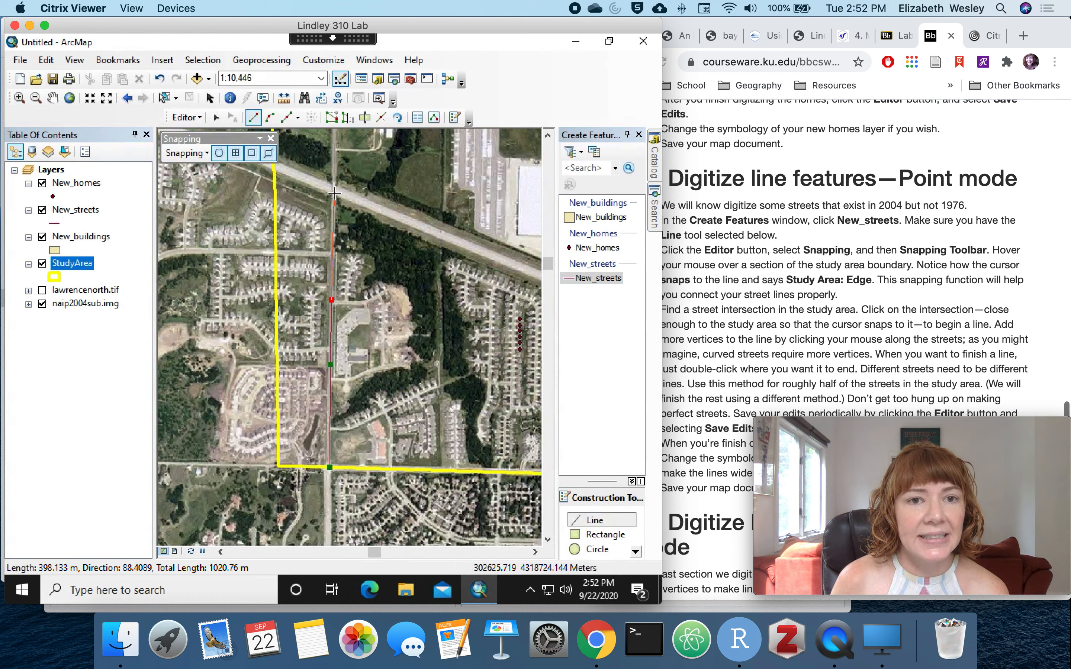
{"action": "double_click", "coordinate": [334, 193]}
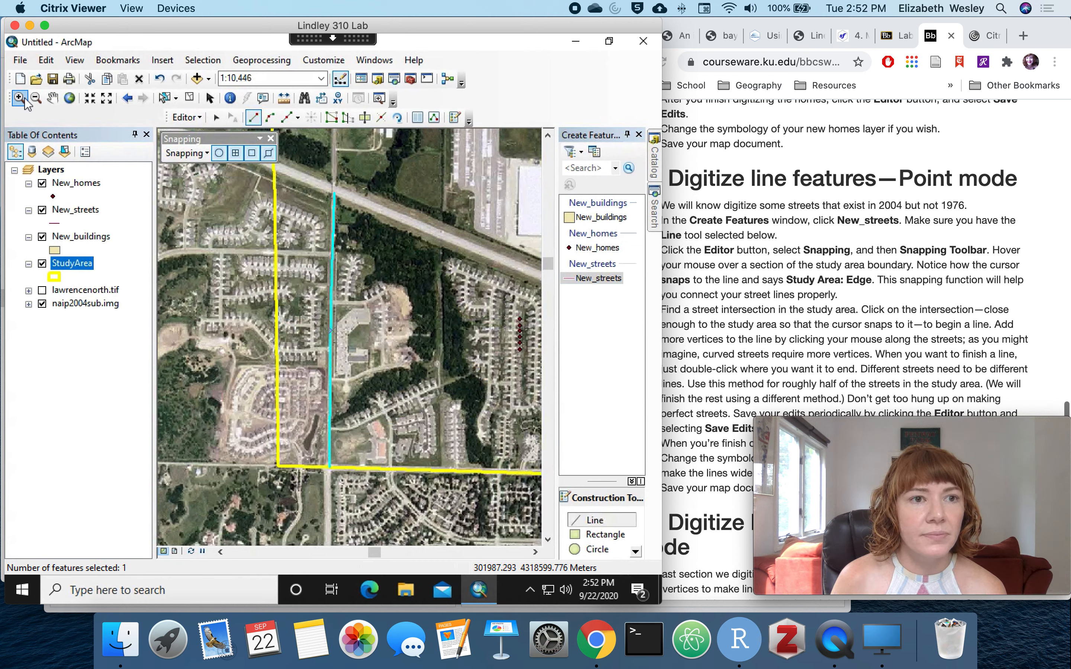
{"action": "left_click", "coordinate": [52, 98]}
{"action": "left_click_drag", "start_coordinate": [479, 414], "coordinate": [423, 365]}
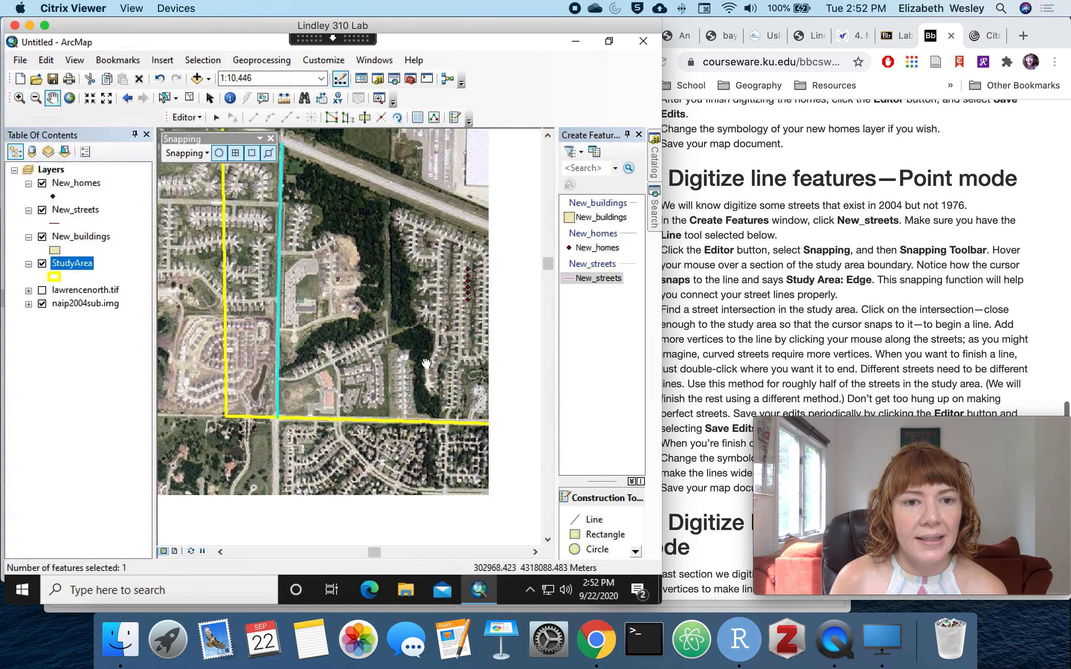
{"action": "left_click", "coordinate": [596, 281]}
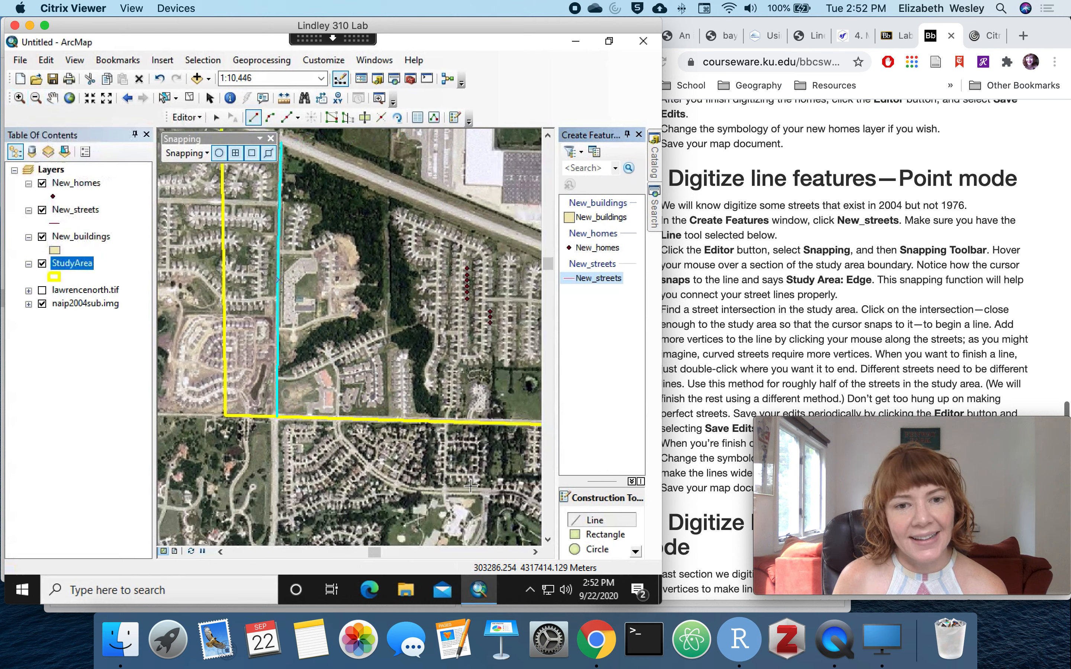
Trace a New_streets line along the street curving eastward then northeast
{"action": "left_click", "coordinate": [277, 378]}
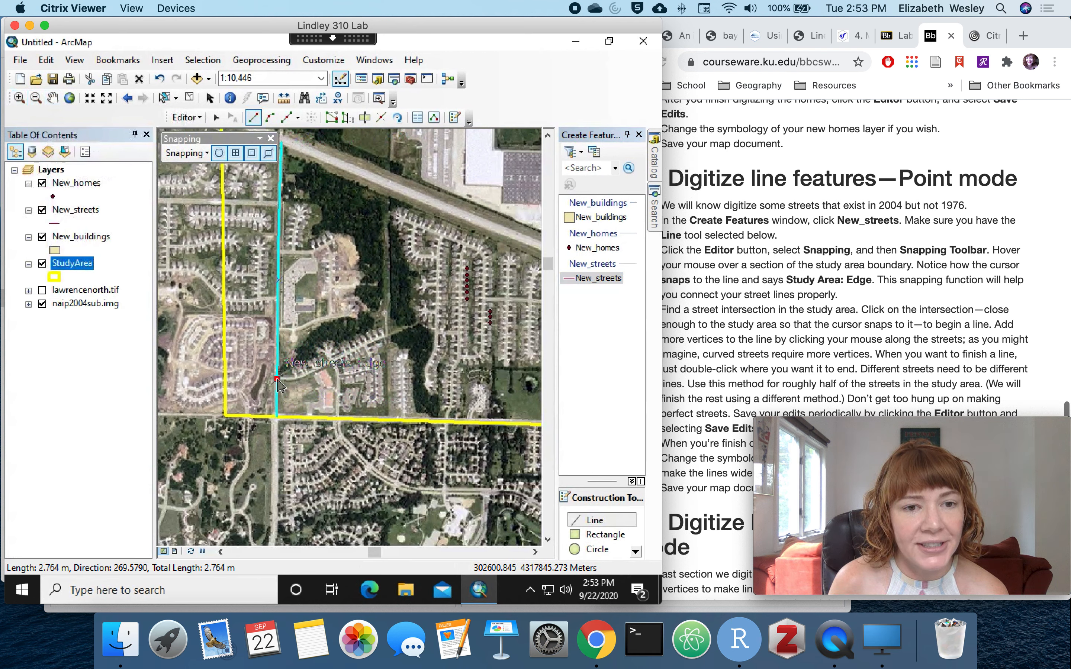
{"action": "left_click", "coordinate": [287, 379]}
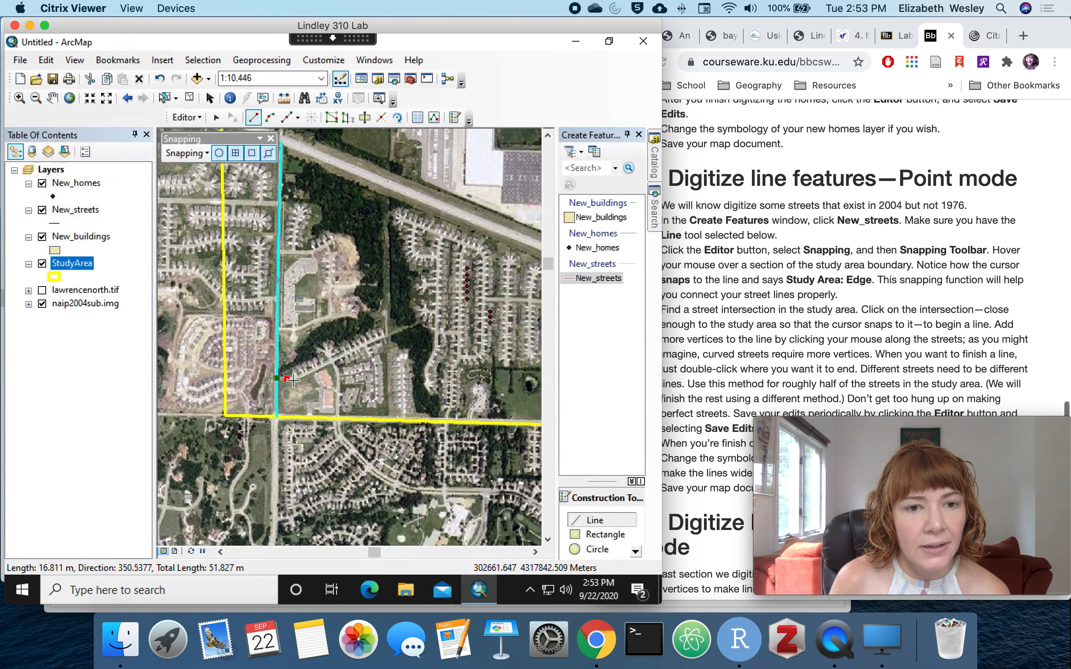
{"action": "left_click", "coordinate": [296, 379]}
{"action": "left_click", "coordinate": [307, 376]}
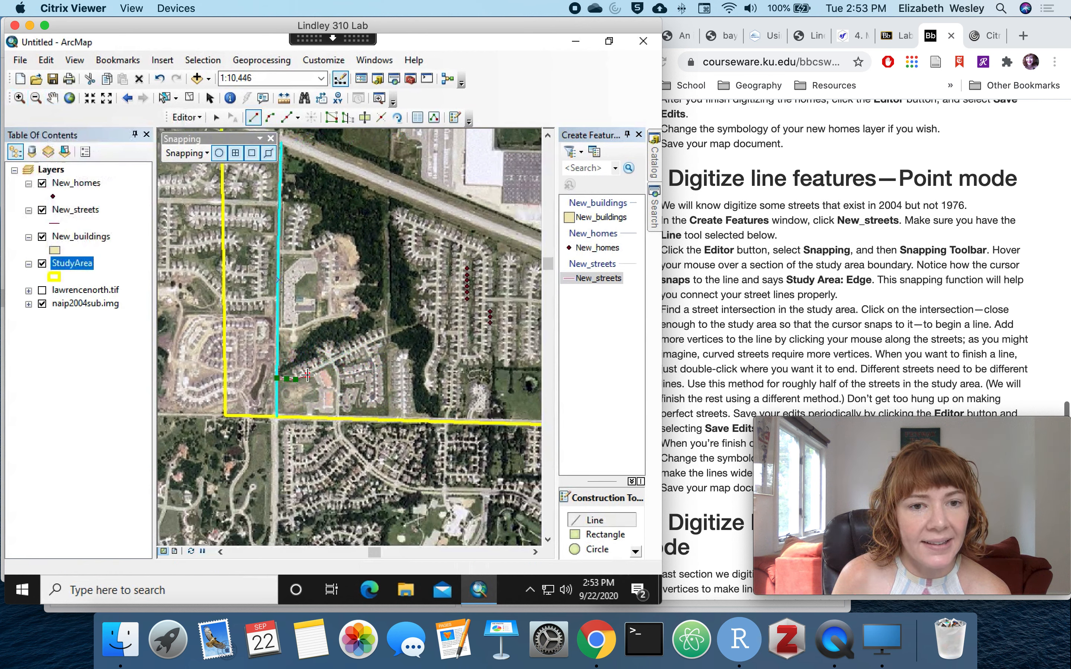
{"action": "left_click", "coordinate": [330, 362]}
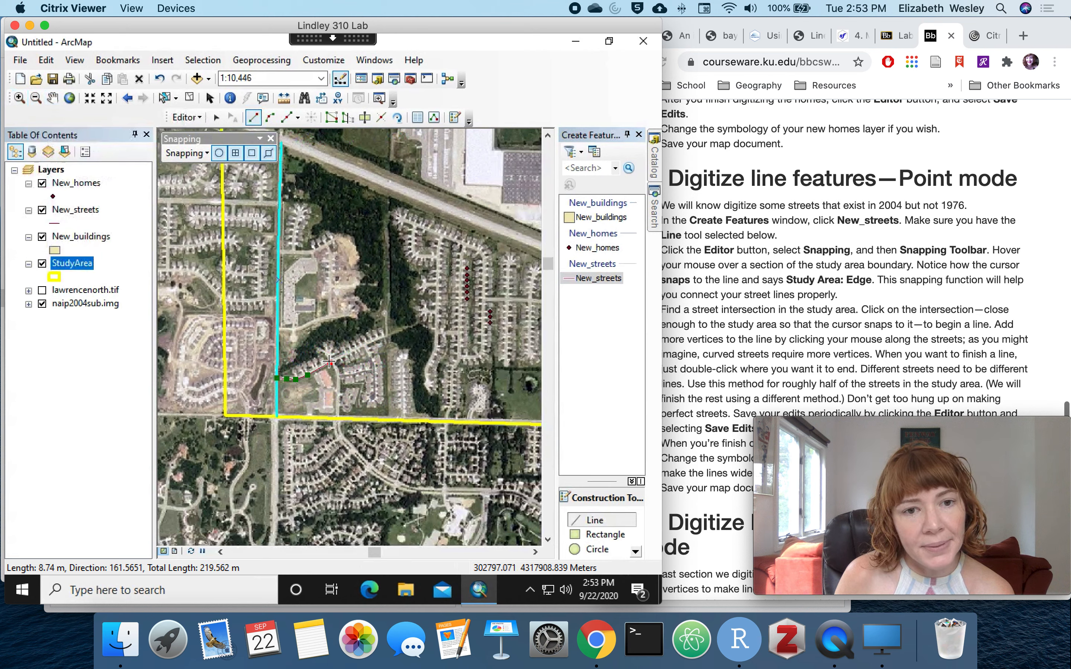
{"action": "left_click", "coordinate": [356, 349]}
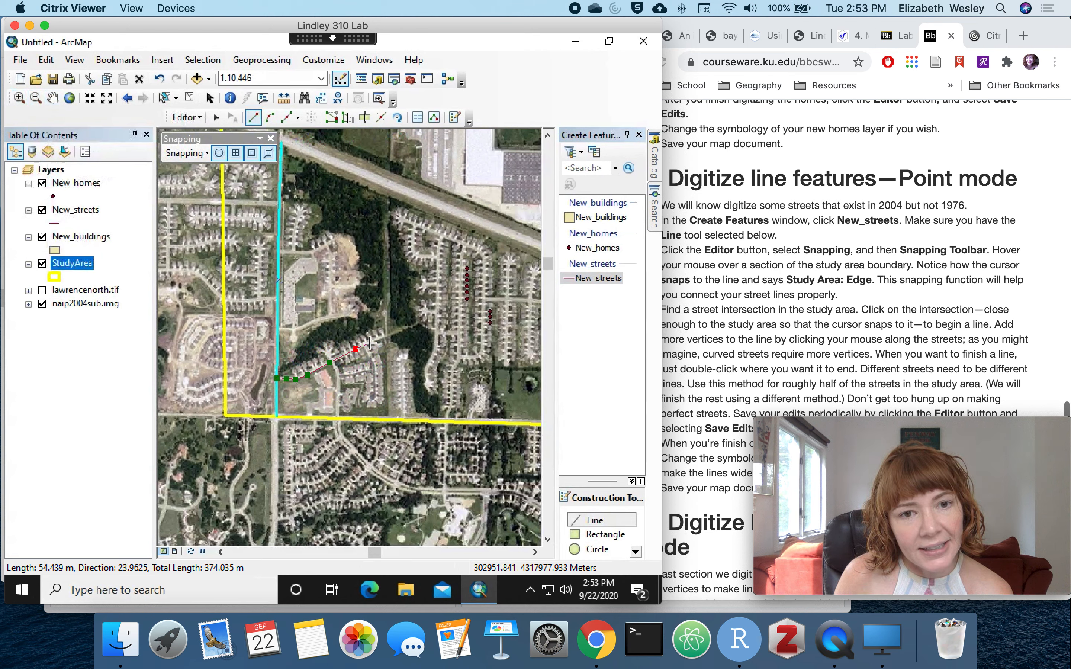
{"action": "left_click", "coordinate": [370, 342]}
{"action": "double_click", "coordinate": [382, 337]}
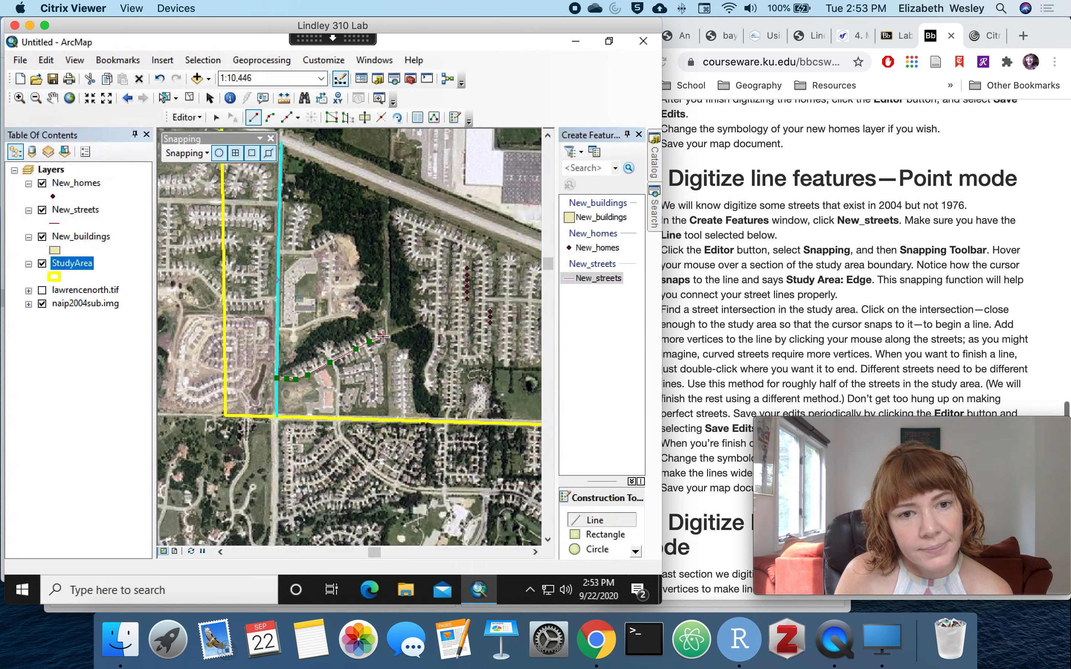
Trace a branch street from the curving street south to the study area boundary
{"action": "left_click", "coordinate": [574, 281]}
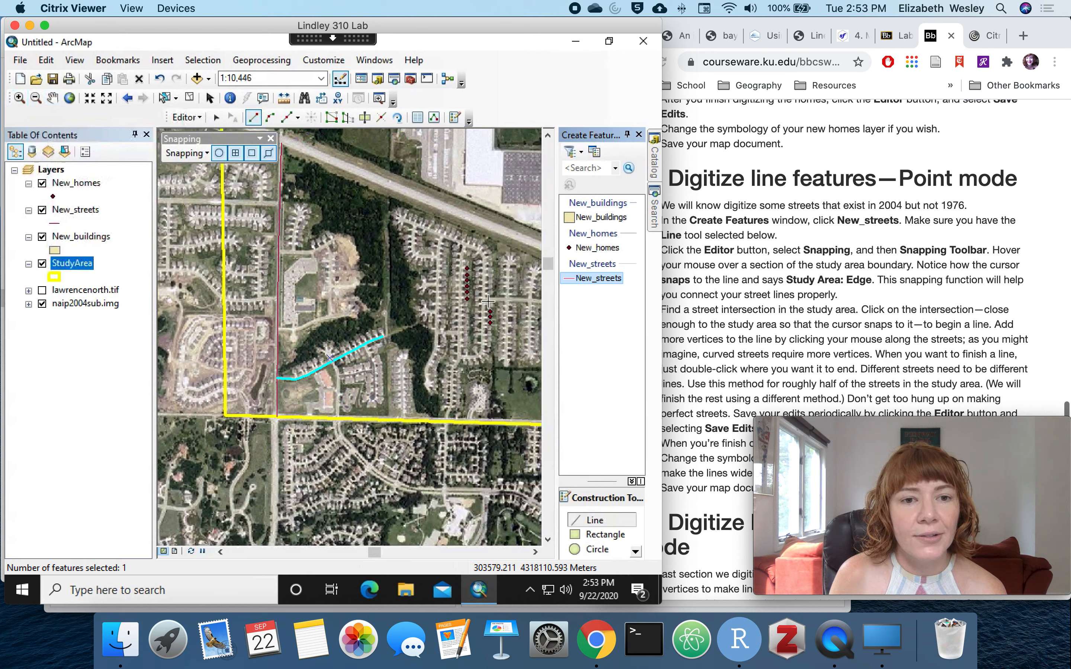
{"action": "left_click", "coordinate": [330, 363]}
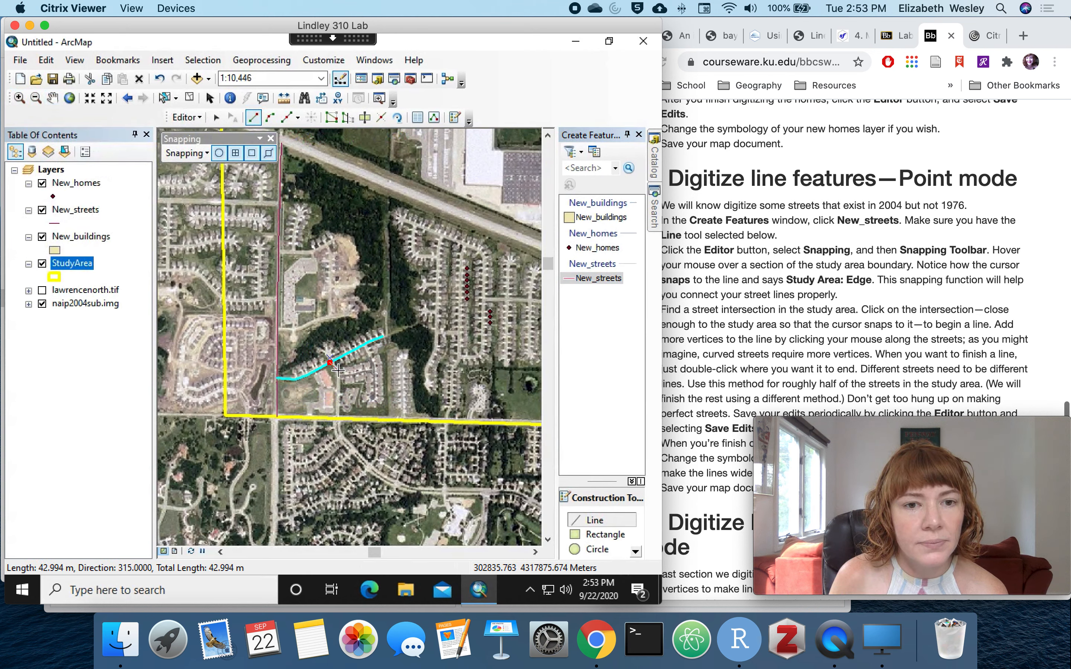
{"action": "left_click", "coordinate": [338, 370]}
{"action": "left_click", "coordinate": [338, 379]}
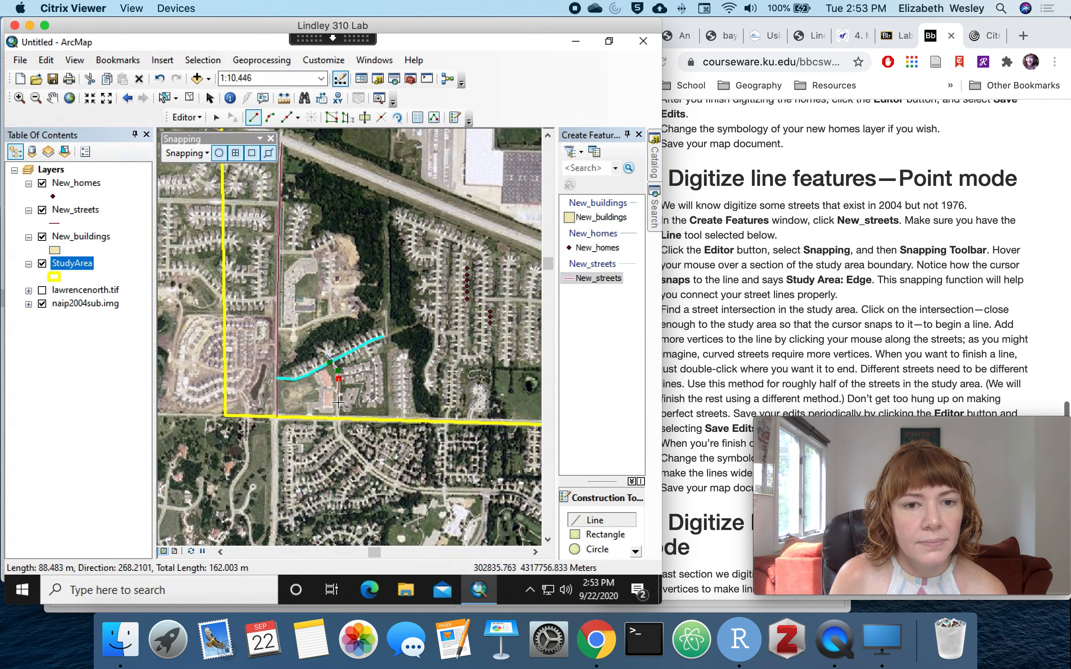
{"action": "double_click", "coordinate": [338, 414]}
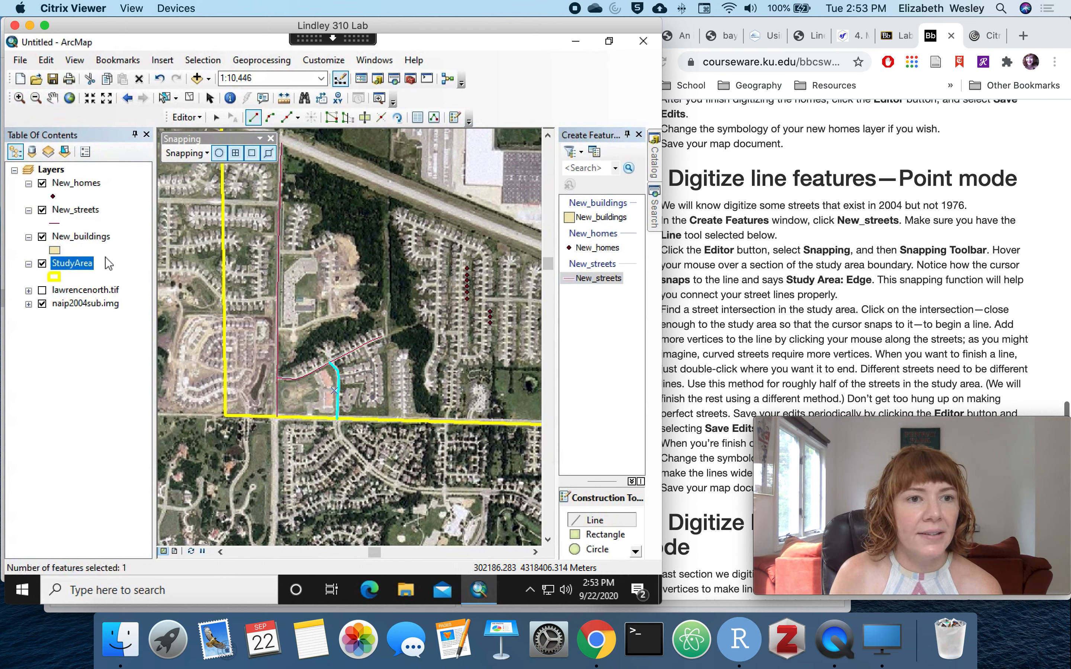
Give New_streets the Highway line symbol and clear the selected street
{"action": "left_click", "coordinate": [54, 224]}
{"action": "left_click", "coordinate": [151, 221]}
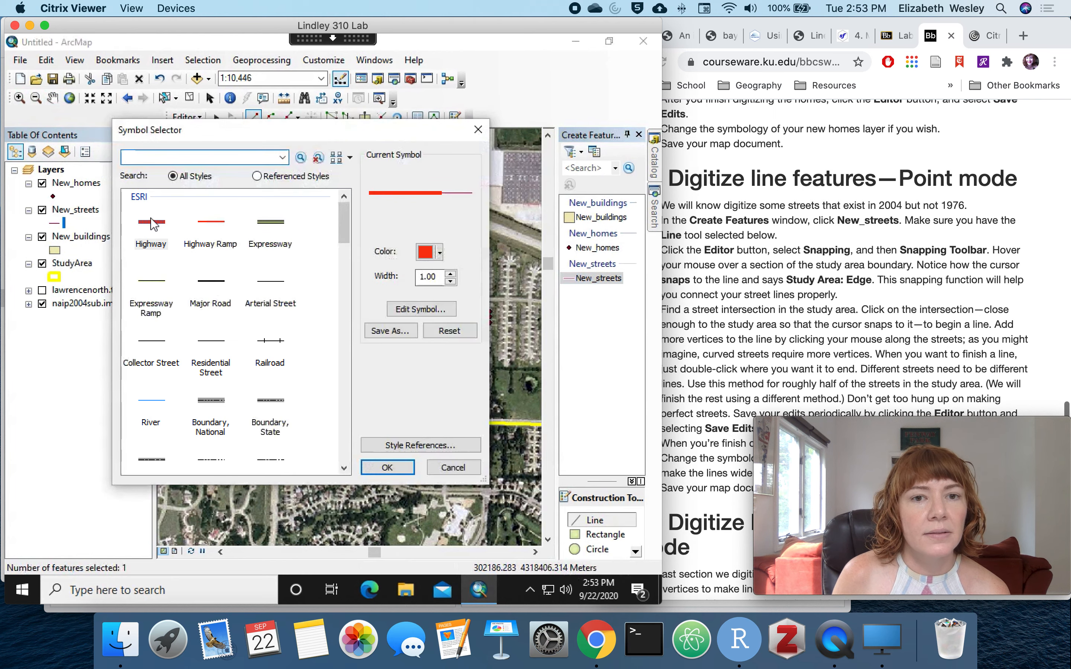
{"action": "left_click", "coordinate": [386, 467]}
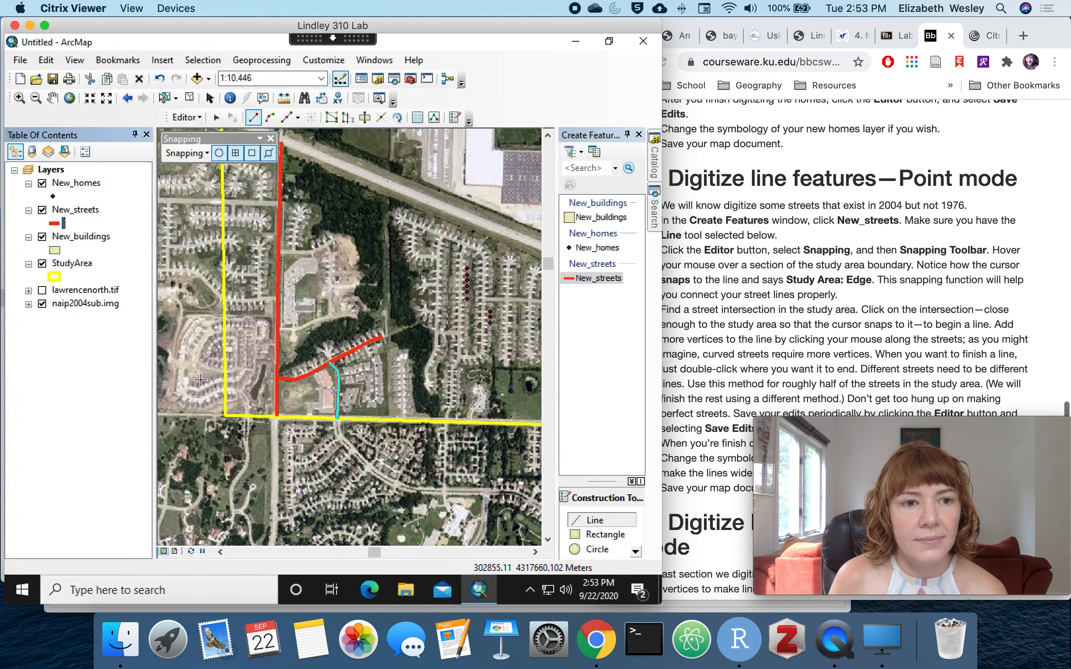
{"action": "left_click", "coordinate": [189, 97]}
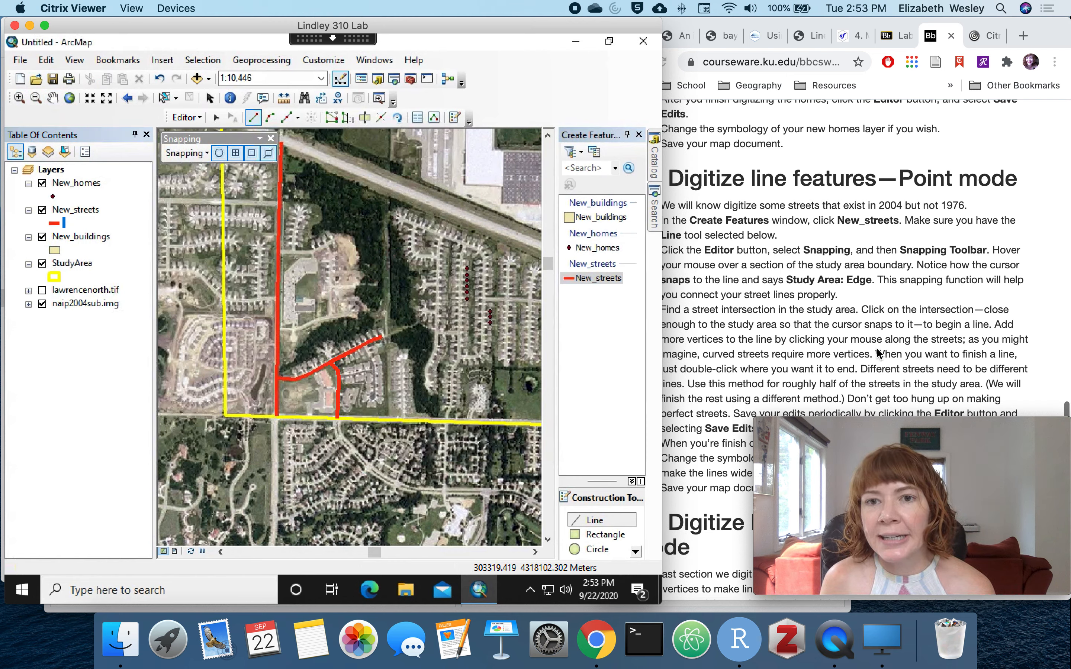
{"action": "scroll", "coordinate": [1017, 307], "scroll_direction": "down", "scroll_amount": 5}
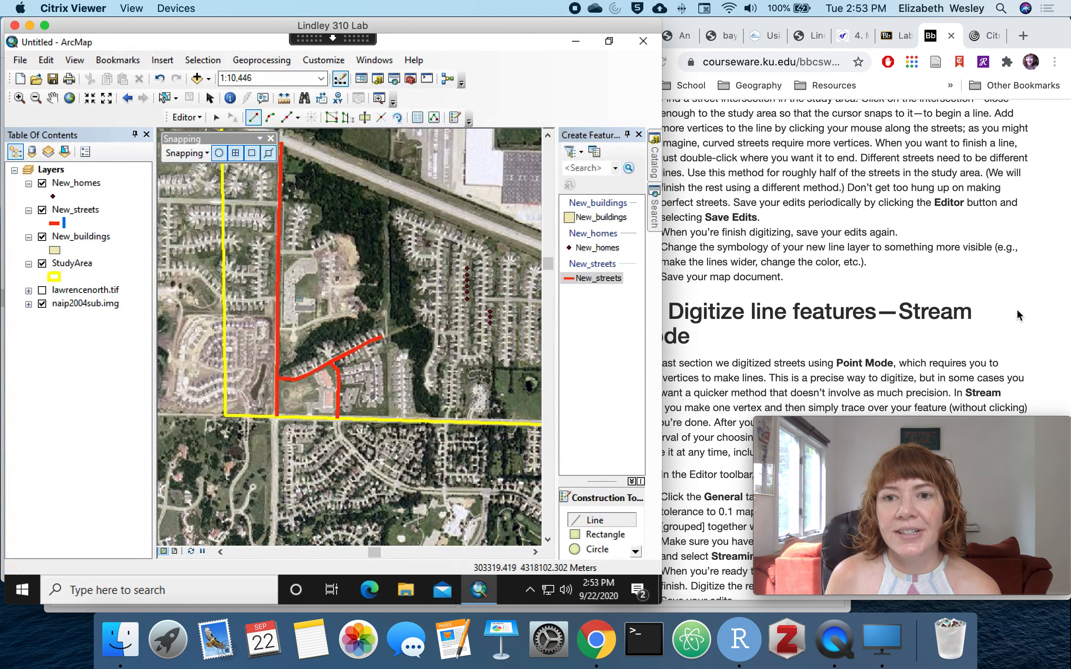
{"action": "scroll", "coordinate": [1018, 314], "scroll_direction": "down", "scroll_amount": 1}
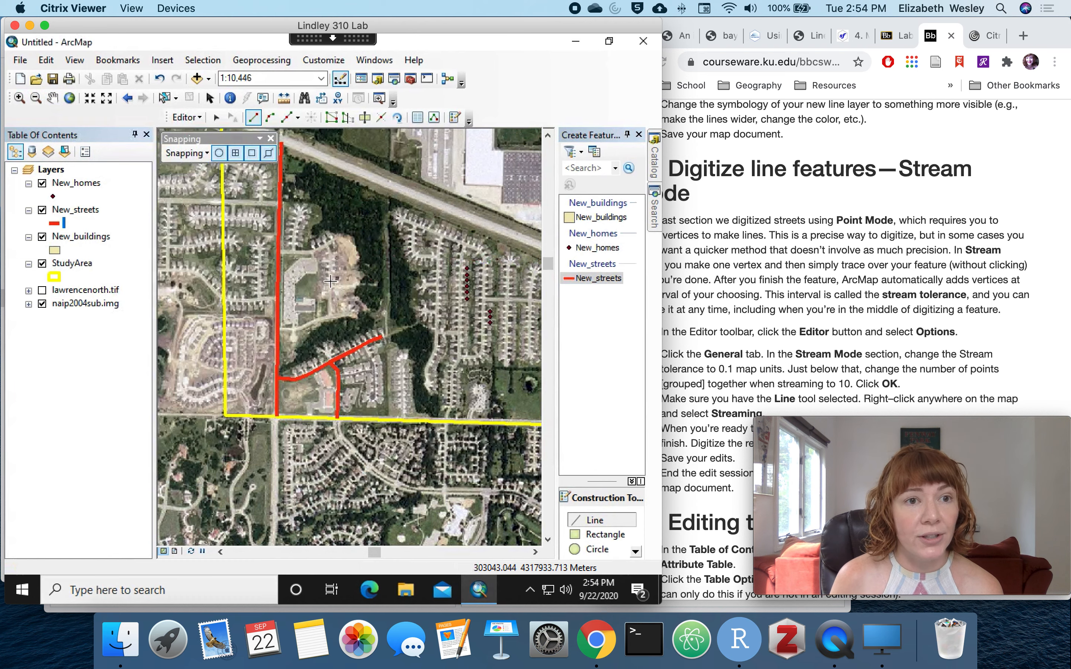
Pan the map to bring the eastern part of the study area into view
{"action": "left_click", "coordinate": [53, 98]}
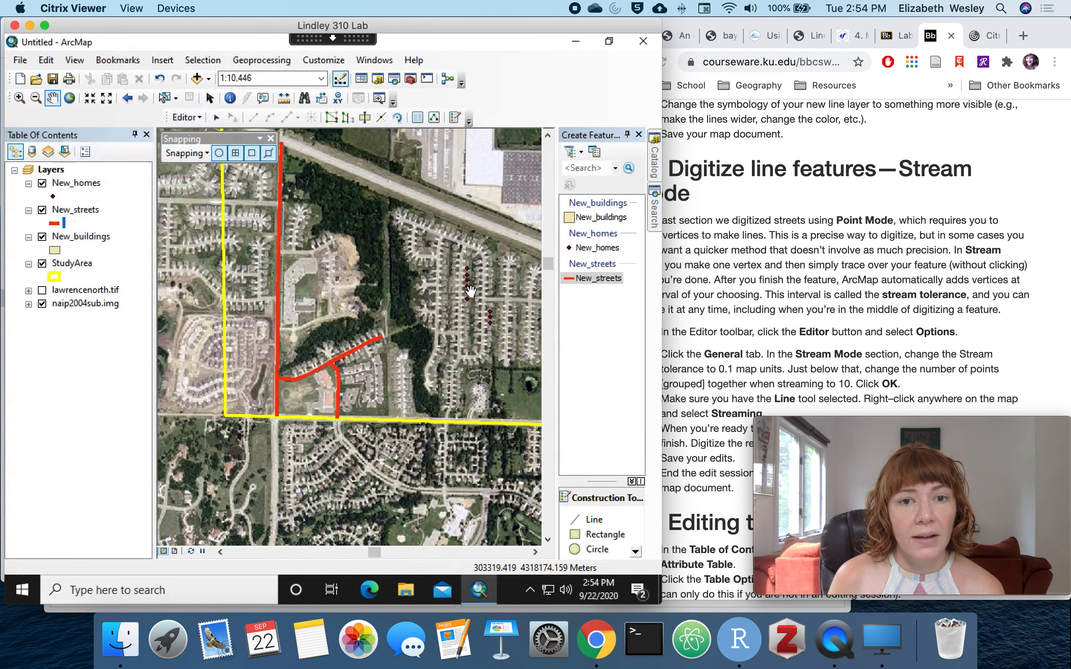
{"action": "left_click_drag", "start_coordinate": [495, 296], "coordinate": [345, 305]}
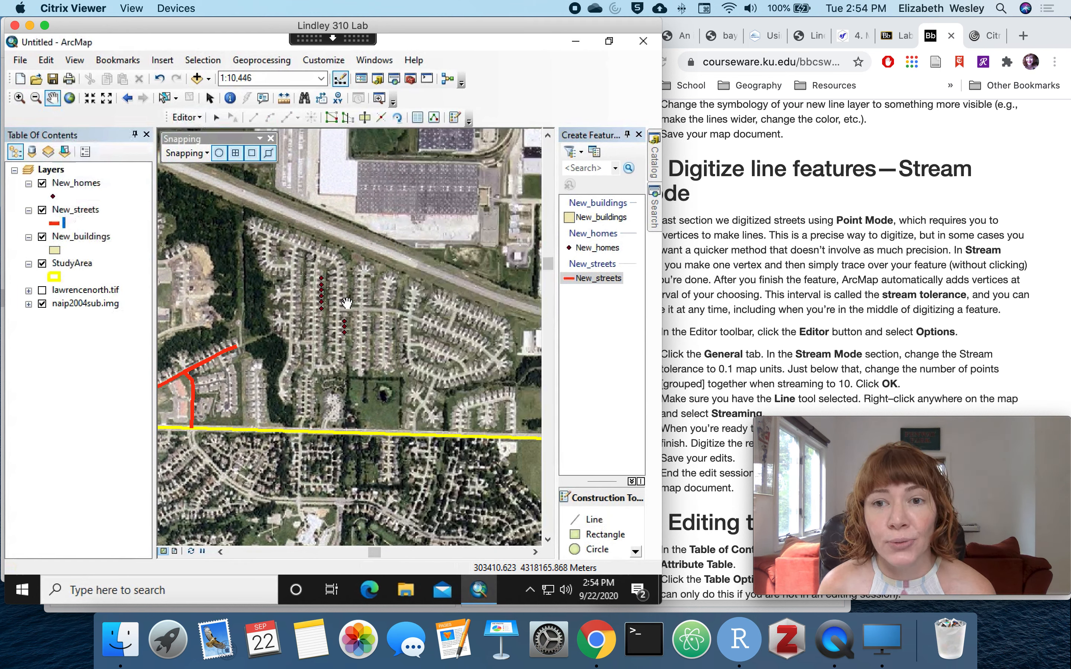
{"action": "left_click", "coordinate": [992, 219]}
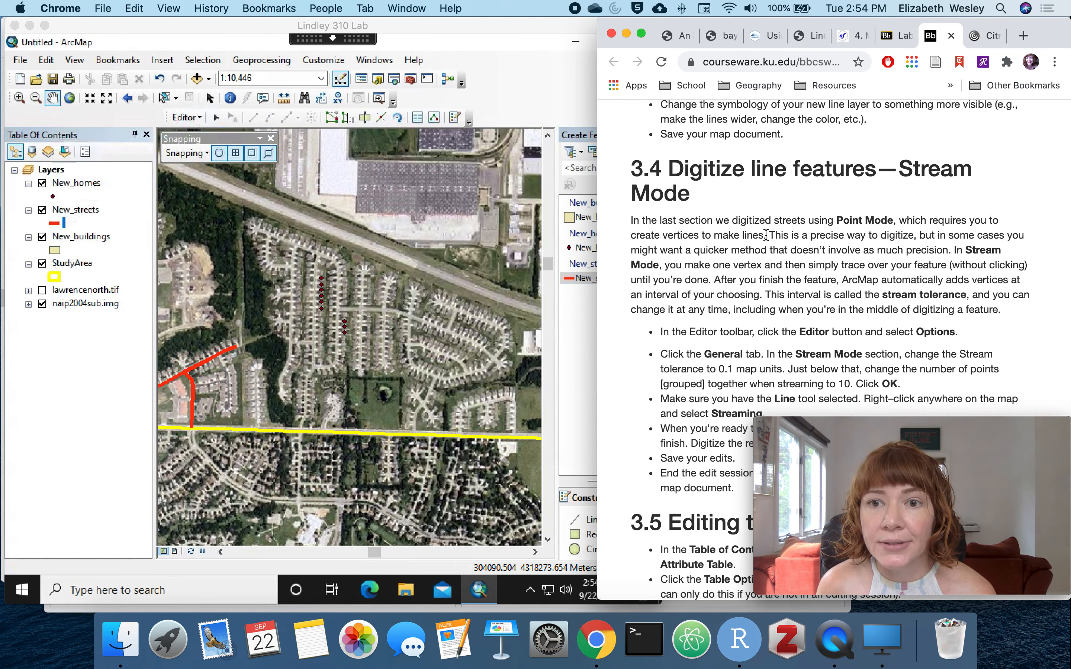
{"action": "scroll", "coordinate": [920, 300], "scroll_direction": "down", "scroll_amount": 5}
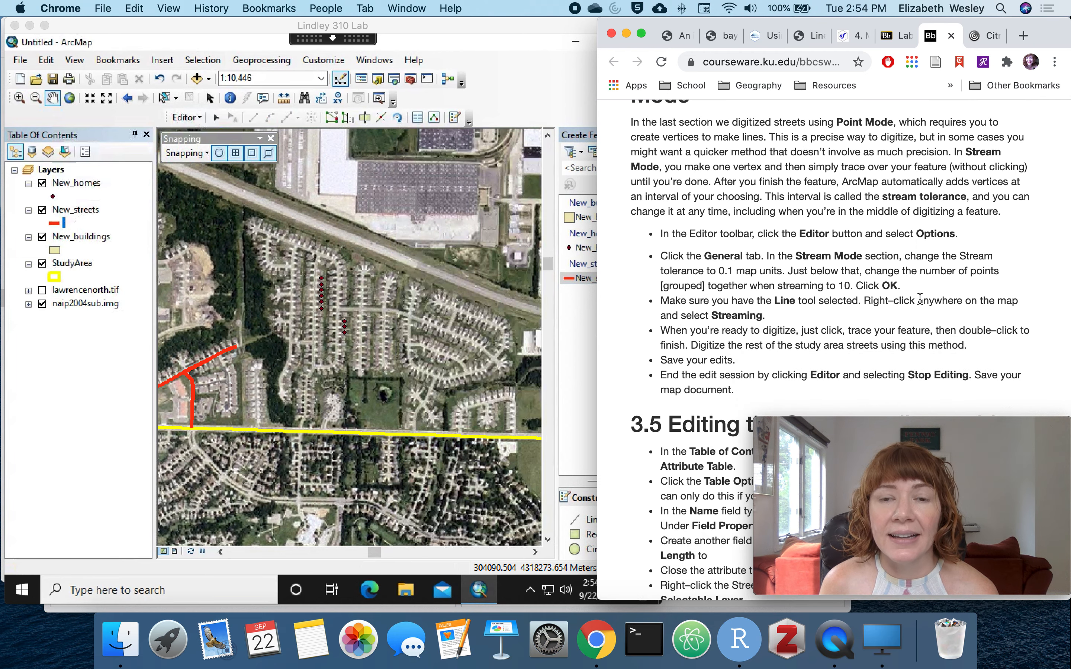
Set the editing stream tolerance to 0.1 map units in Editor Options
{"action": "left_click", "coordinate": [190, 119]}
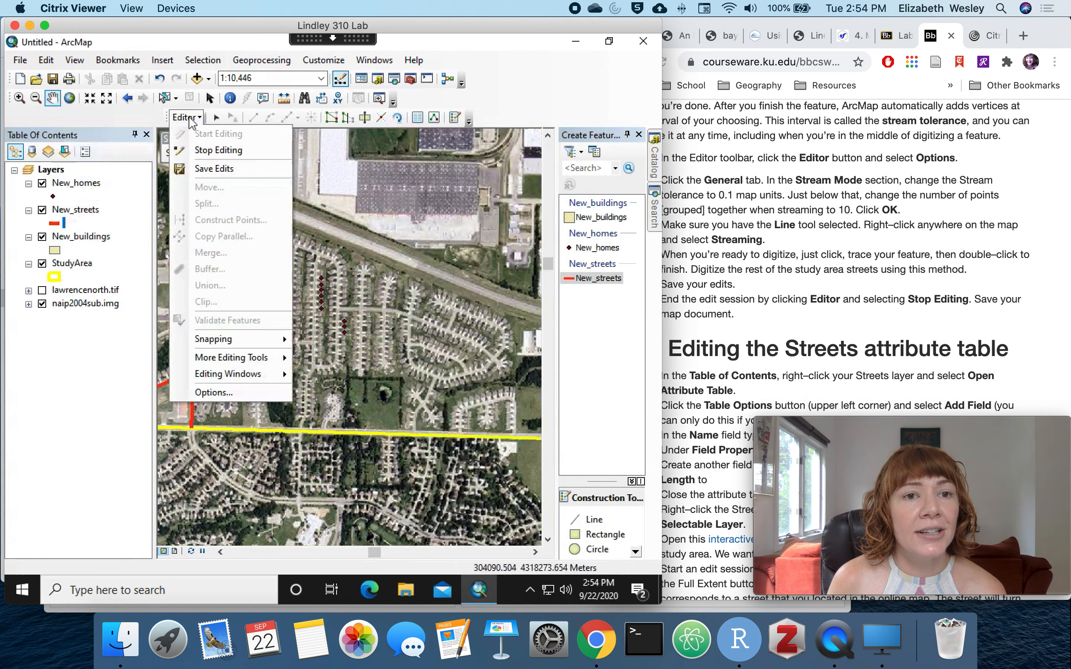
{"action": "left_click", "coordinate": [216, 393]}
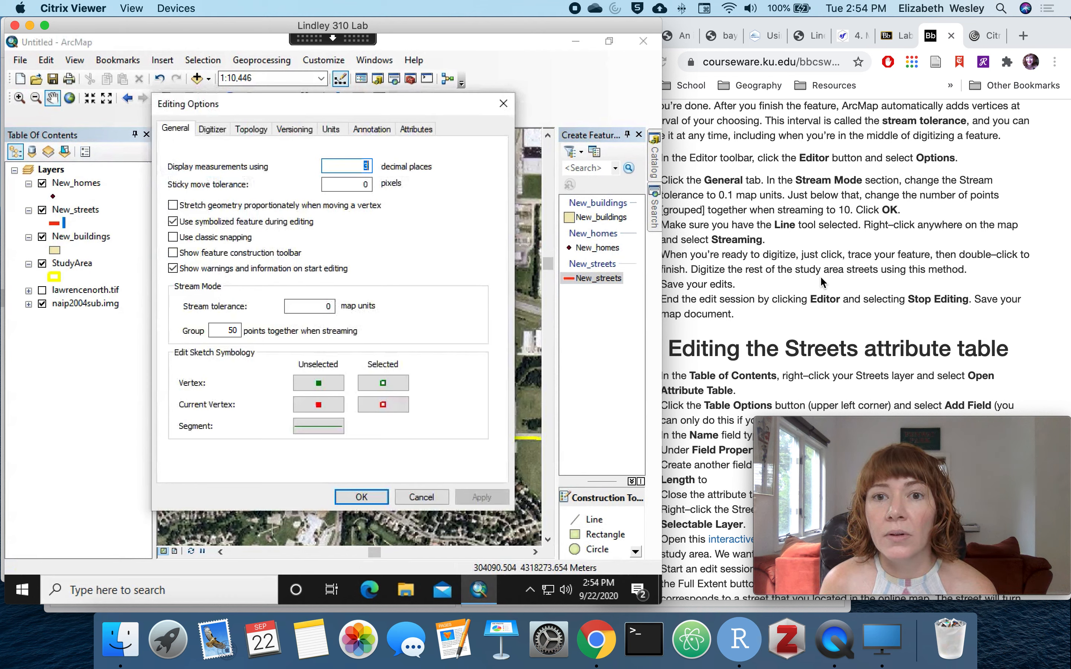
{"action": "left_click", "coordinate": [332, 306]}
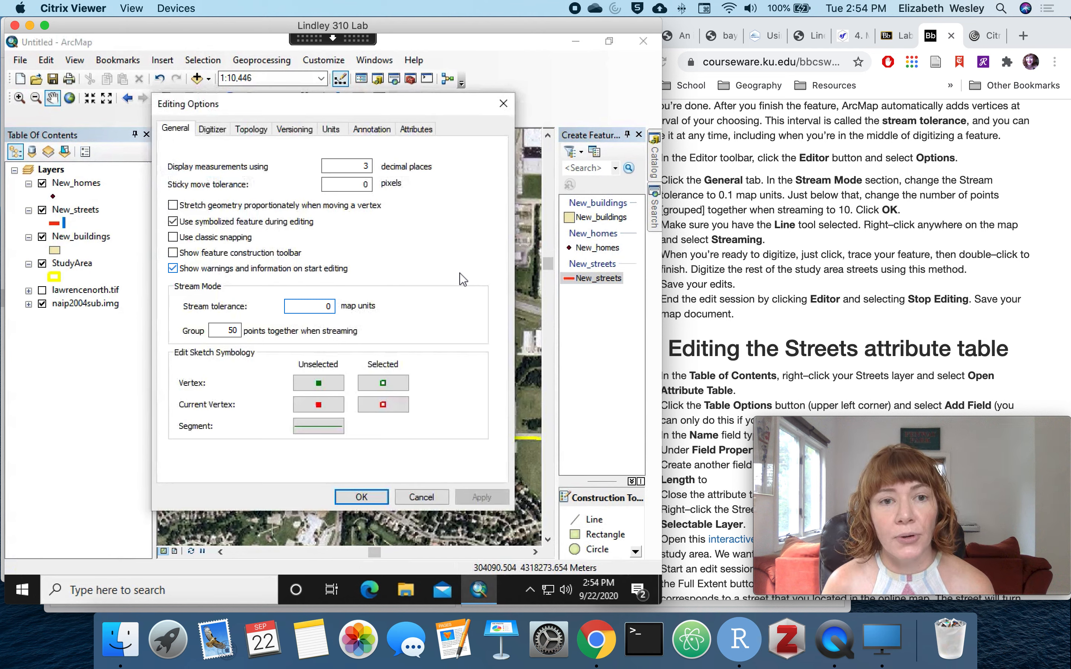
{"action": "type", "text": ".1"}
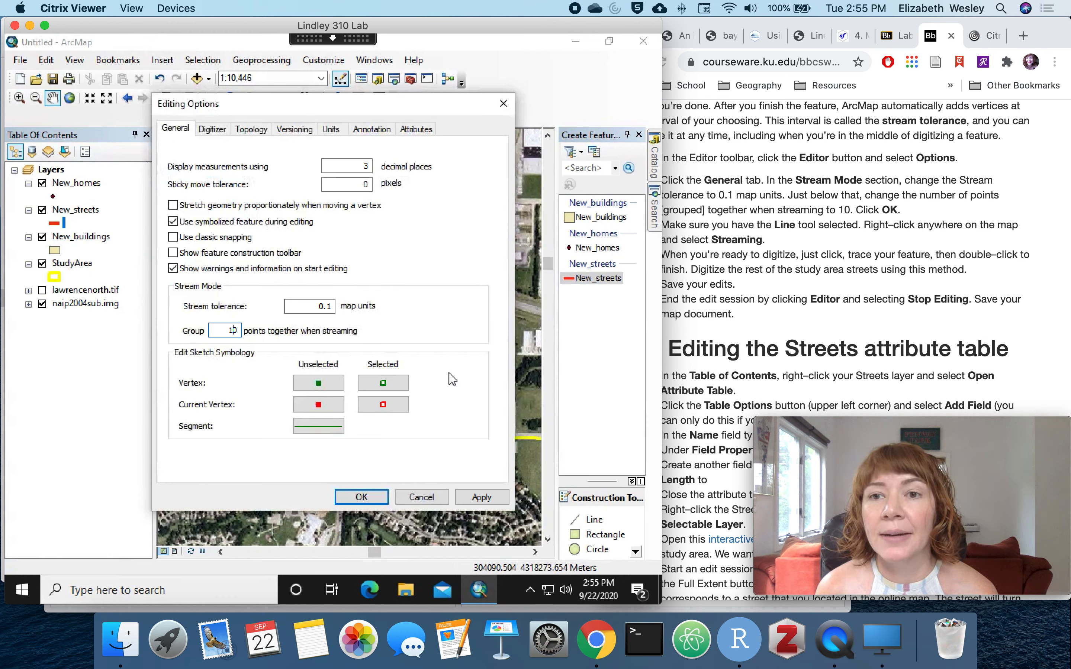
{"action": "left_click", "coordinate": [382, 500]}
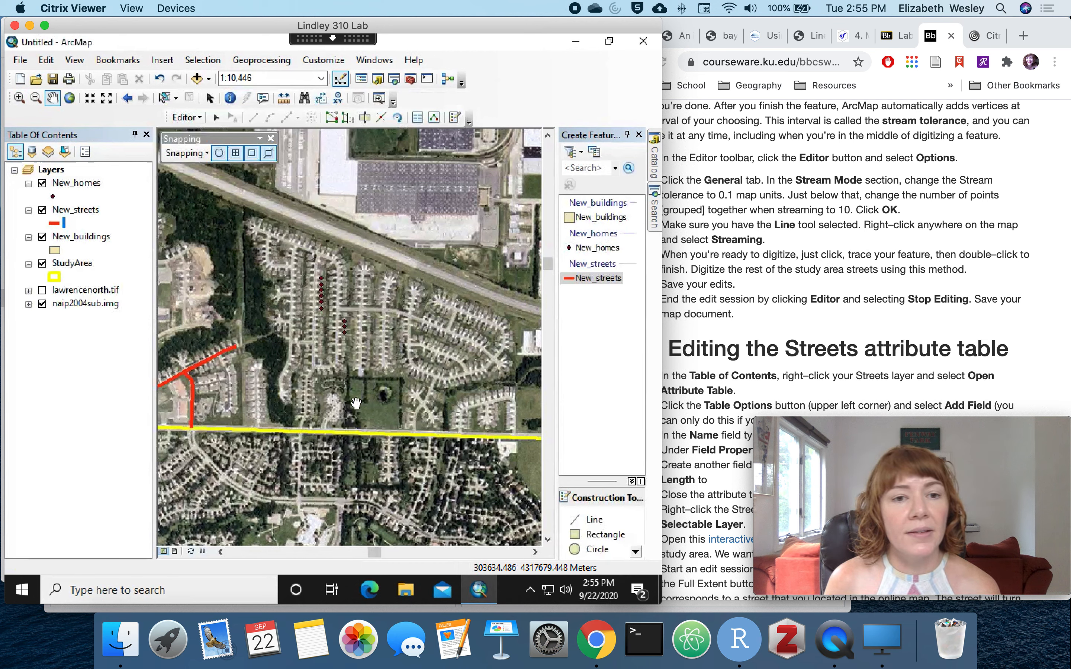
Zoom into the rows of new homes and switch New_streets drawing to Streaming mode
{"action": "left_click", "coordinate": [612, 279]}
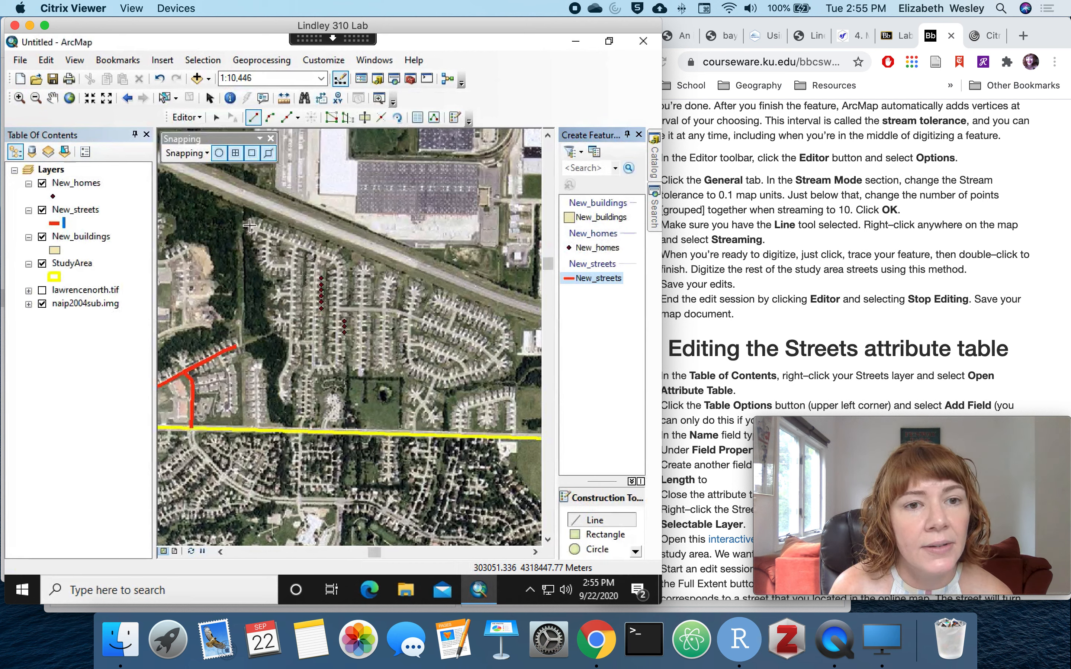
{"action": "left_click", "coordinate": [20, 100]}
{"action": "left_click_drag", "start_coordinate": [238, 204], "coordinate": [381, 392]}
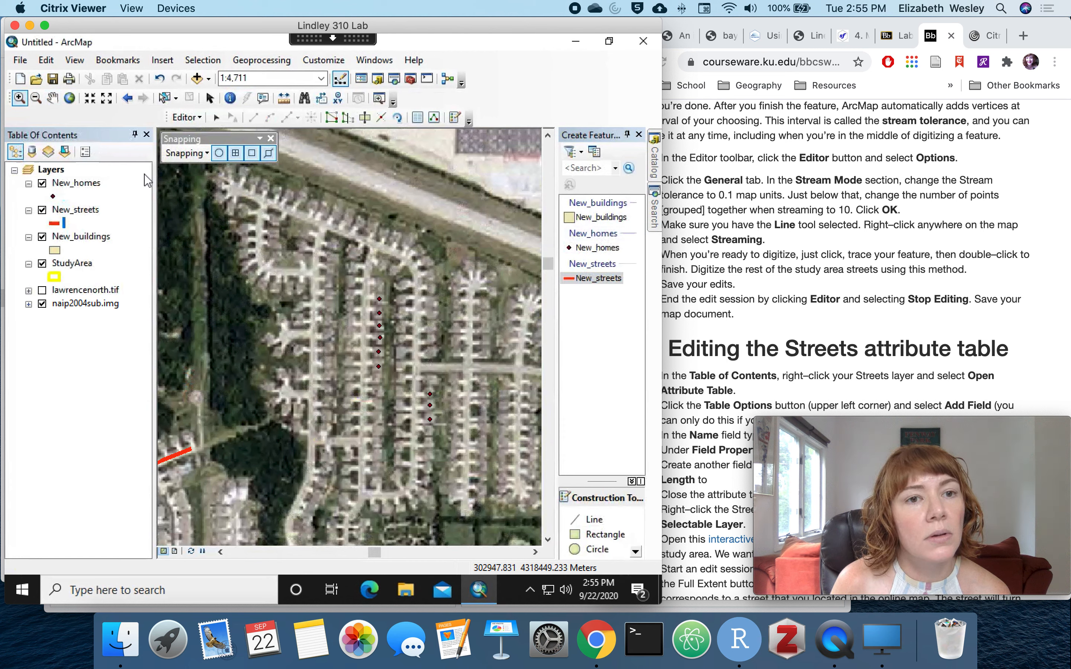
{"action": "left_click", "coordinate": [598, 278]}
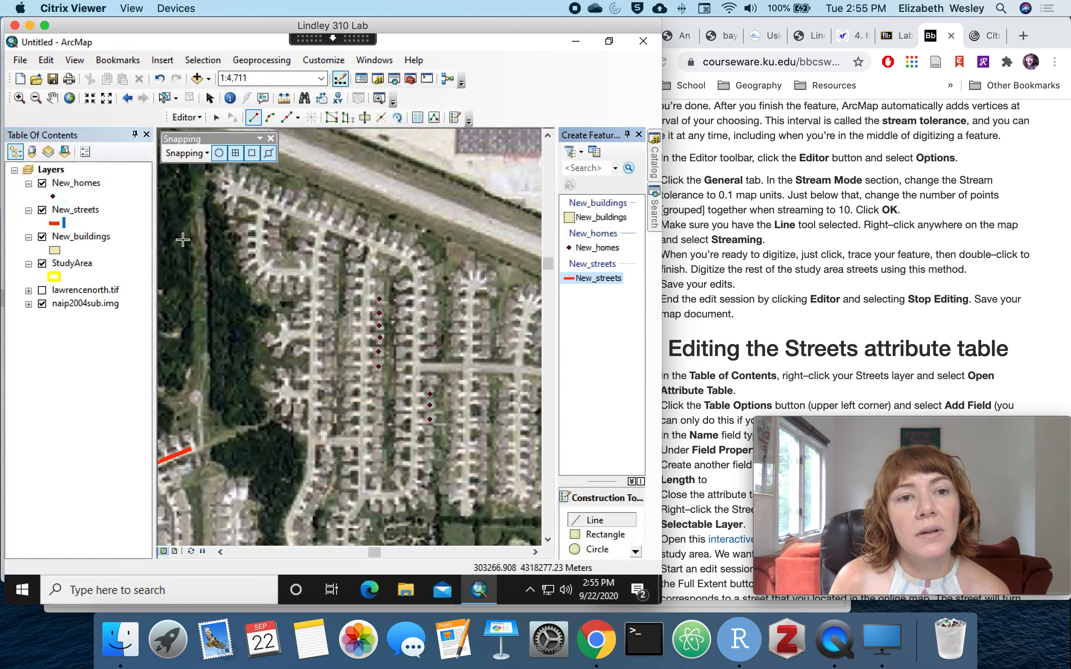
{"action": "right_click", "coordinate": [233, 189]}
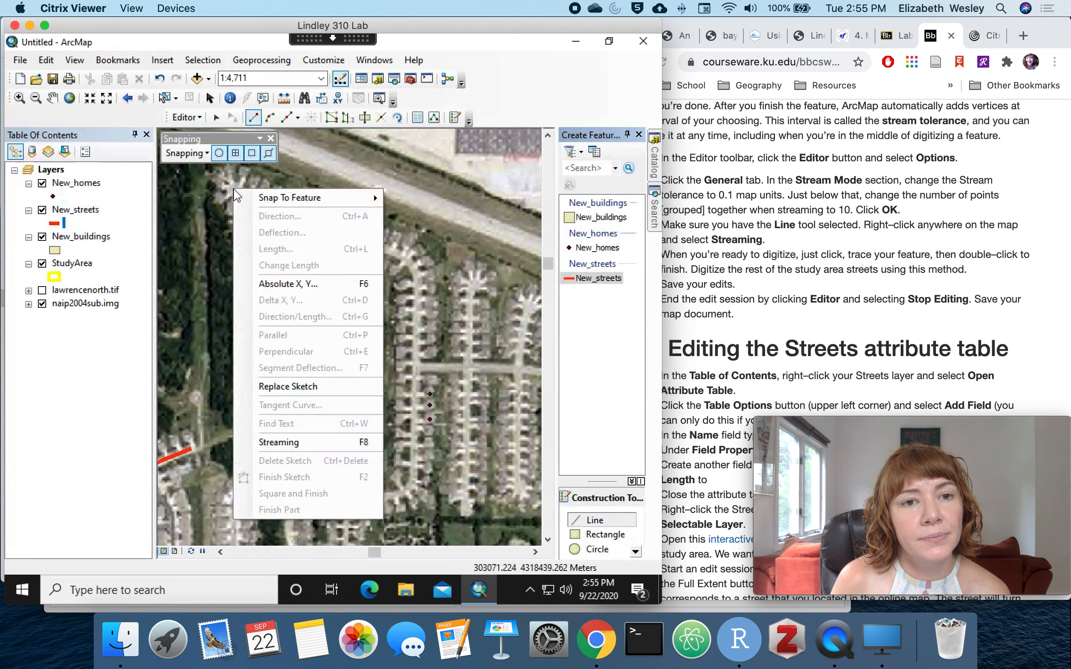
{"action": "left_click", "coordinate": [326, 443]}
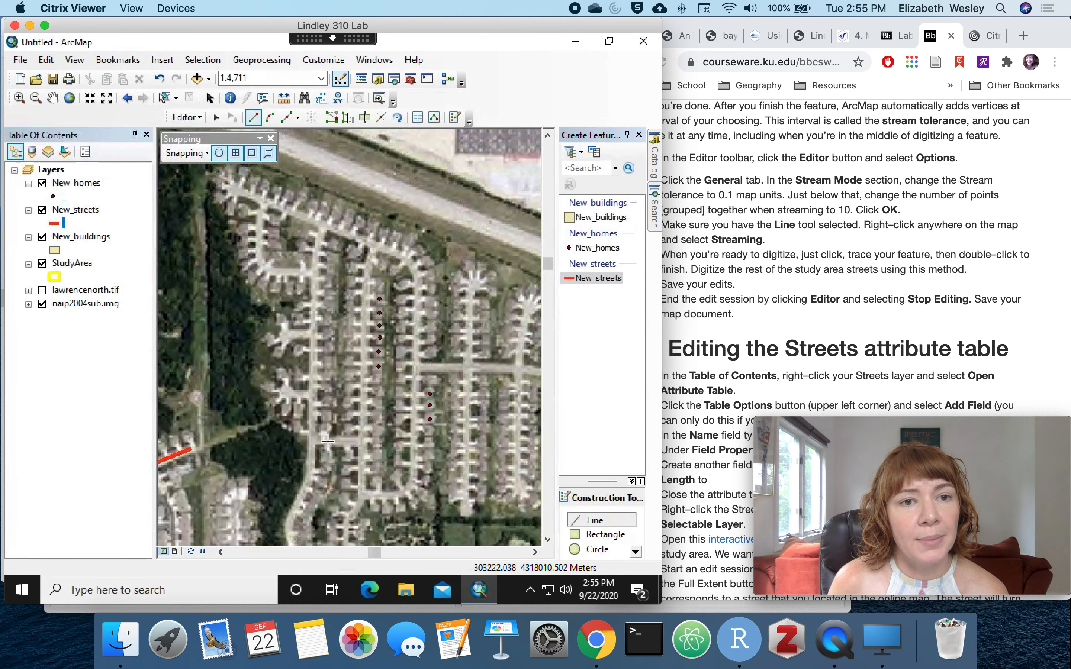
Stream-trace the long curving street south along the east side, then a branch off it
{"action": "left_click", "coordinate": [233, 190]}
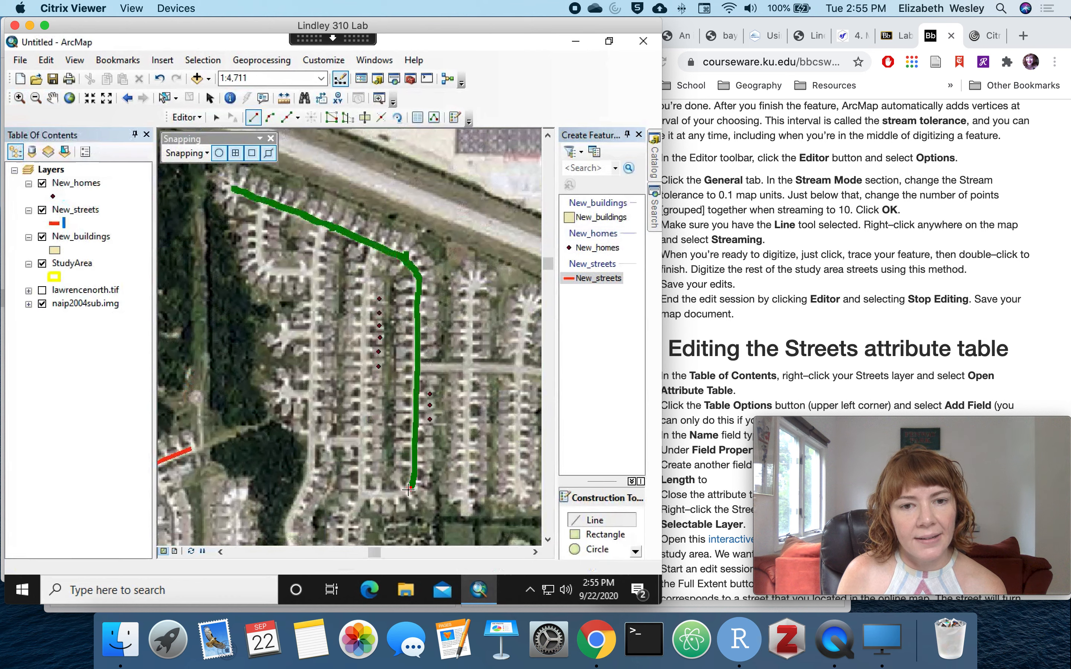
{"action": "double_click", "coordinate": [361, 496]}
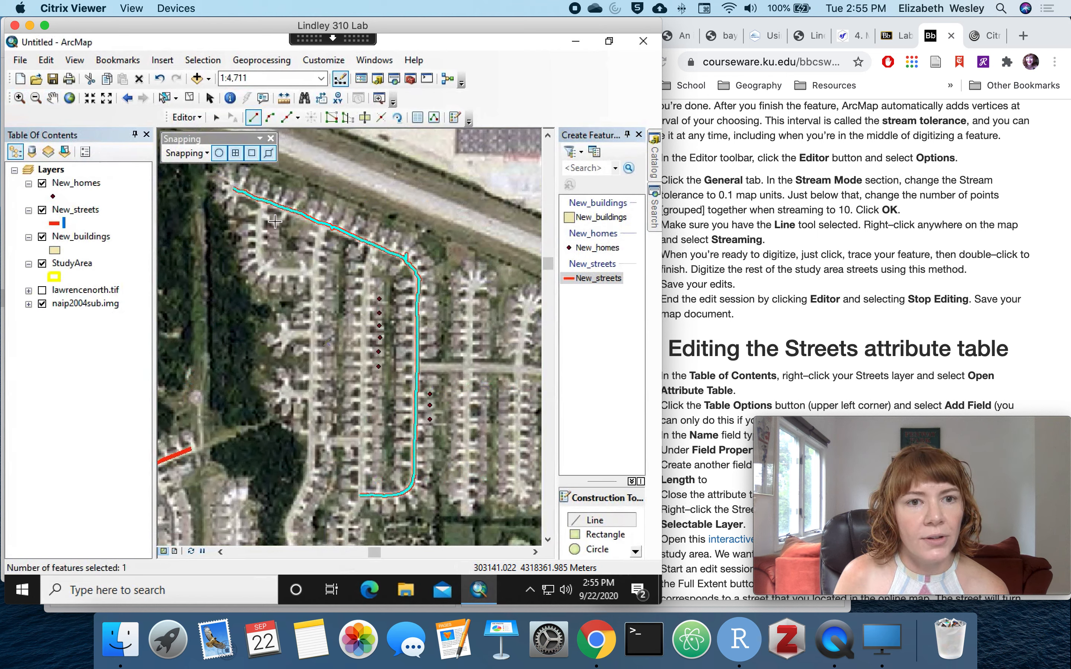
{"action": "left_click", "coordinate": [263, 202]}
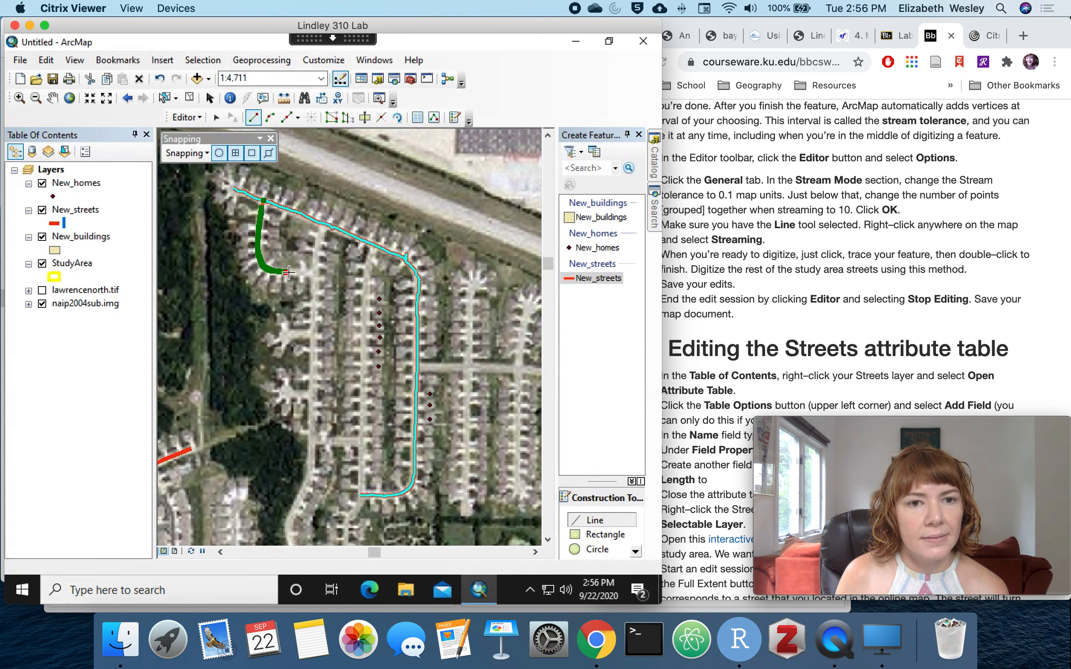
{"action": "double_click", "coordinate": [317, 275]}
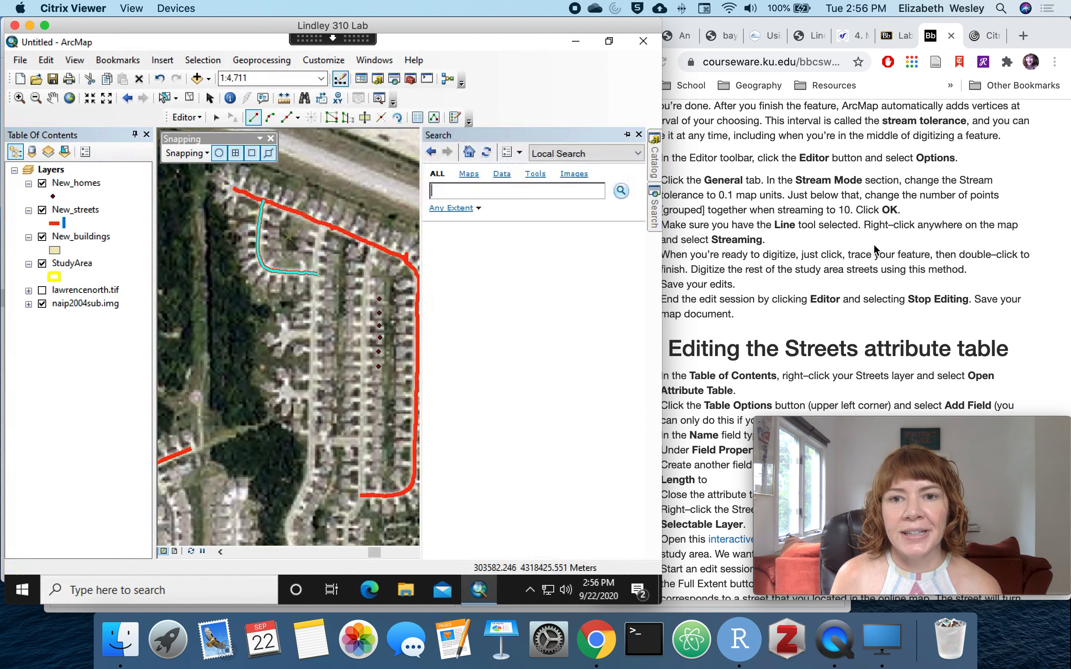
Stop editing to close the session on the new streets
{"action": "scroll", "coordinate": [875, 249], "scroll_direction": "down", "scroll_amount": 15}
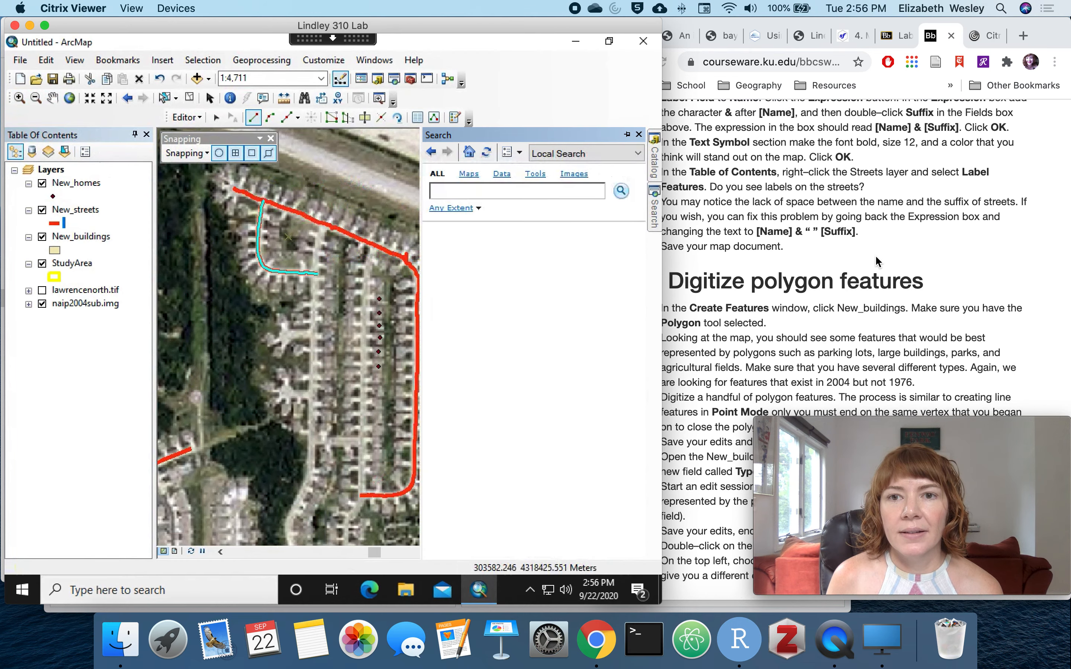
{"action": "scroll", "coordinate": [898, 242], "scroll_direction": "up", "scroll_amount": 10}
{"action": "scroll", "coordinate": [899, 243], "scroll_direction": "up", "scroll_amount": 3}
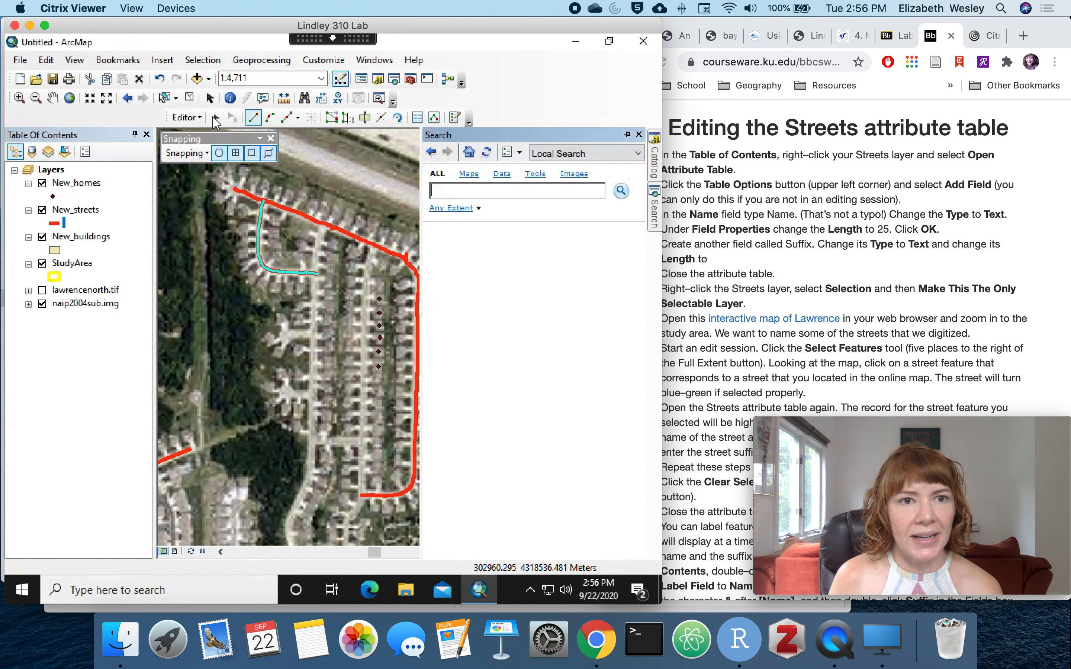
{"action": "left_click", "coordinate": [186, 117]}
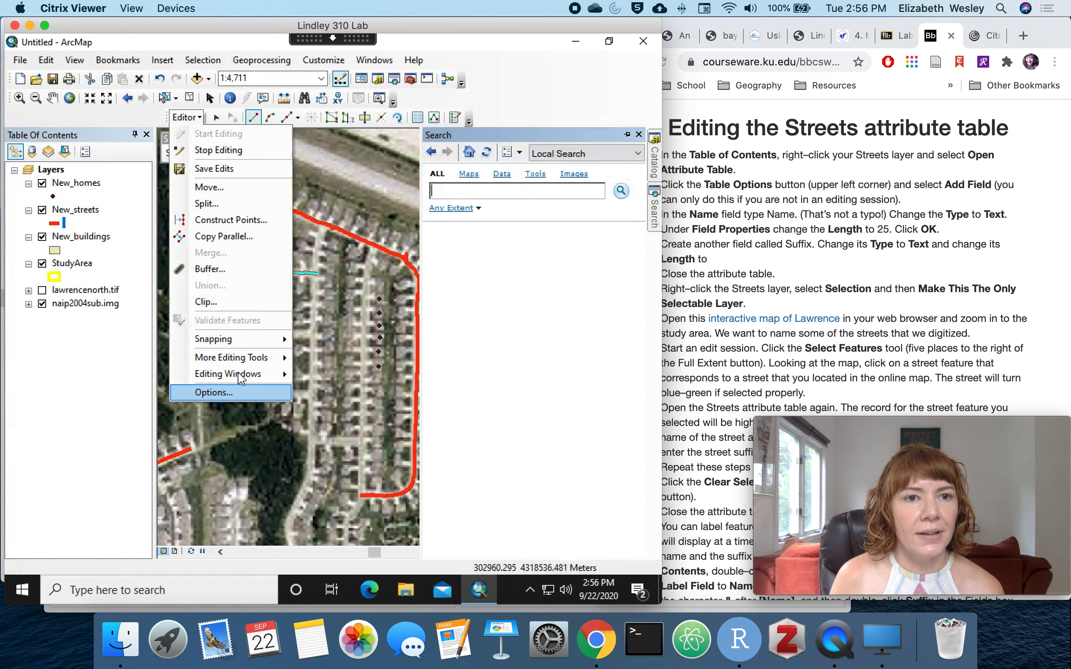
{"action": "left_click", "coordinate": [185, 117]}
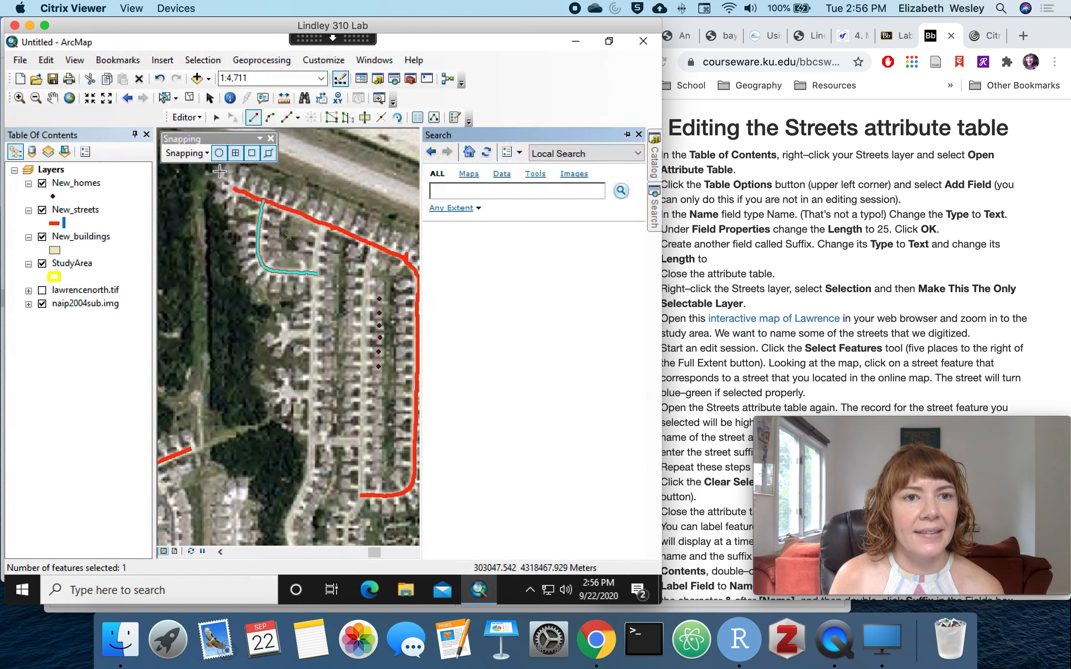
{"action": "left_click", "coordinate": [185, 116]}
{"action": "left_click", "coordinate": [198, 152]}
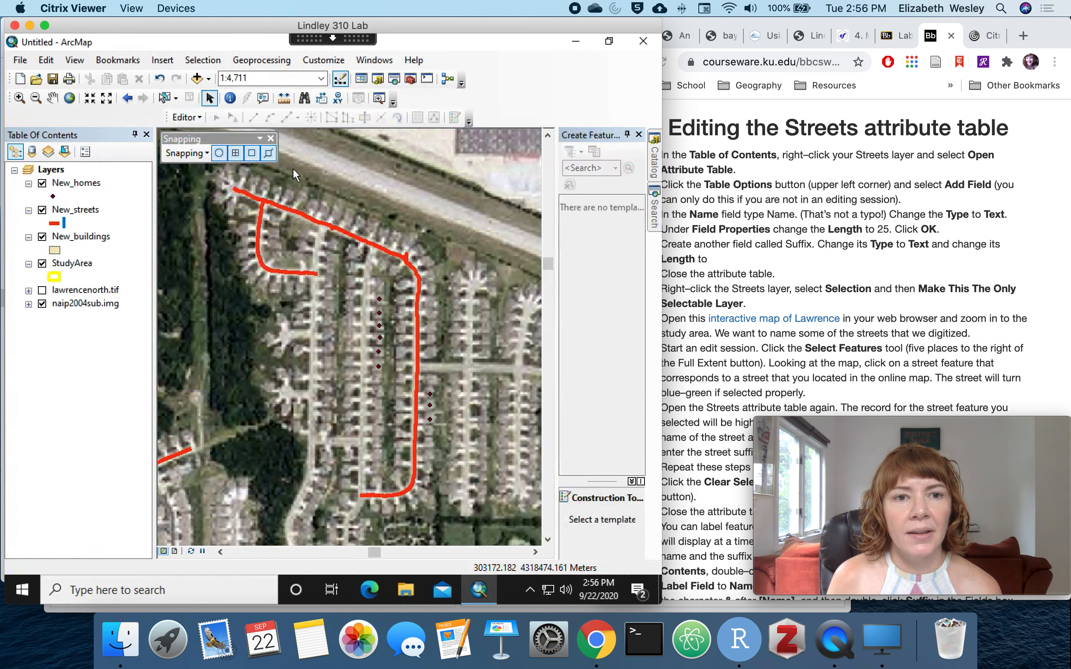
Open the New_streets attribute table
{"action": "left_click", "coordinate": [85, 211]}
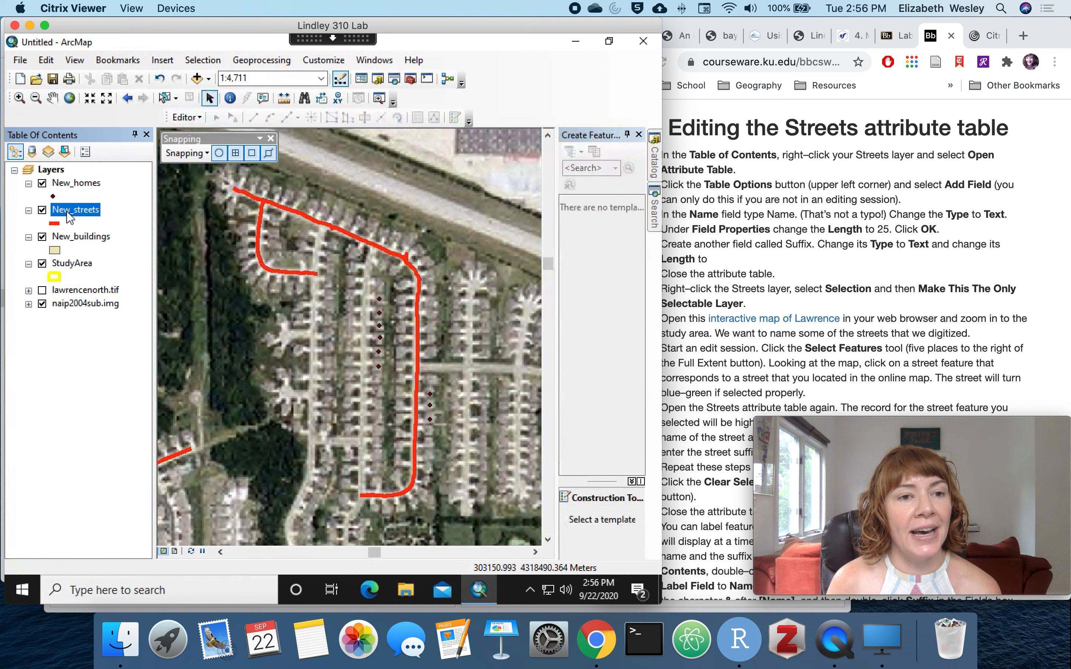
{"action": "right_click", "coordinate": [80, 211]}
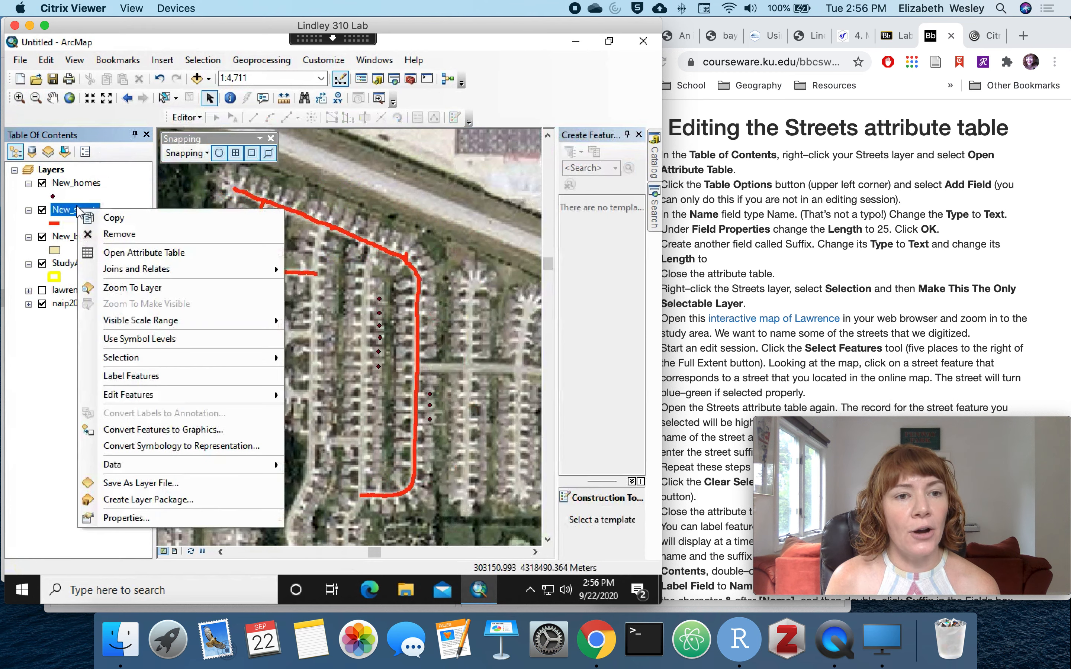
{"action": "left_click", "coordinate": [130, 253]}
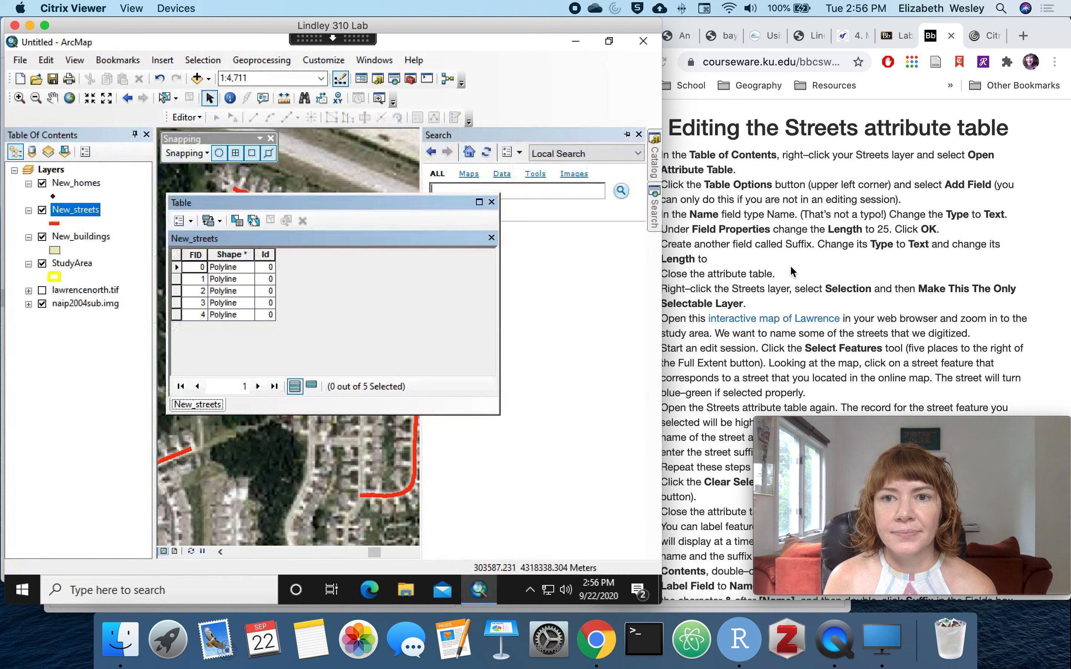
Add a Text field named Name with length 25
{"action": "left_click", "coordinate": [191, 221]}
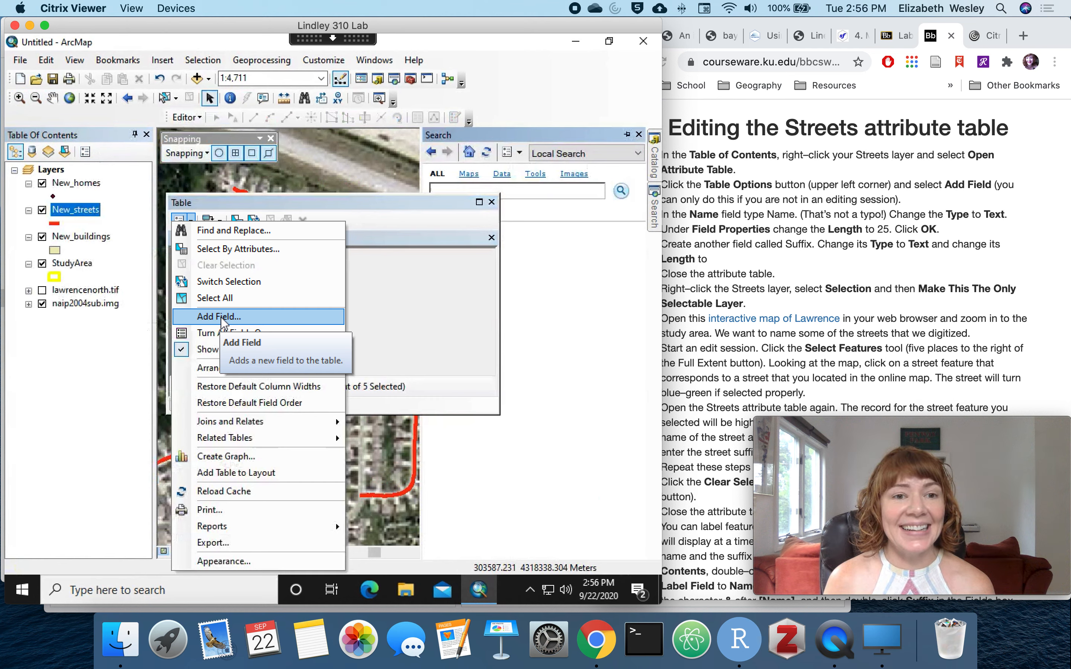
{"action": "left_click", "coordinate": [247, 316]}
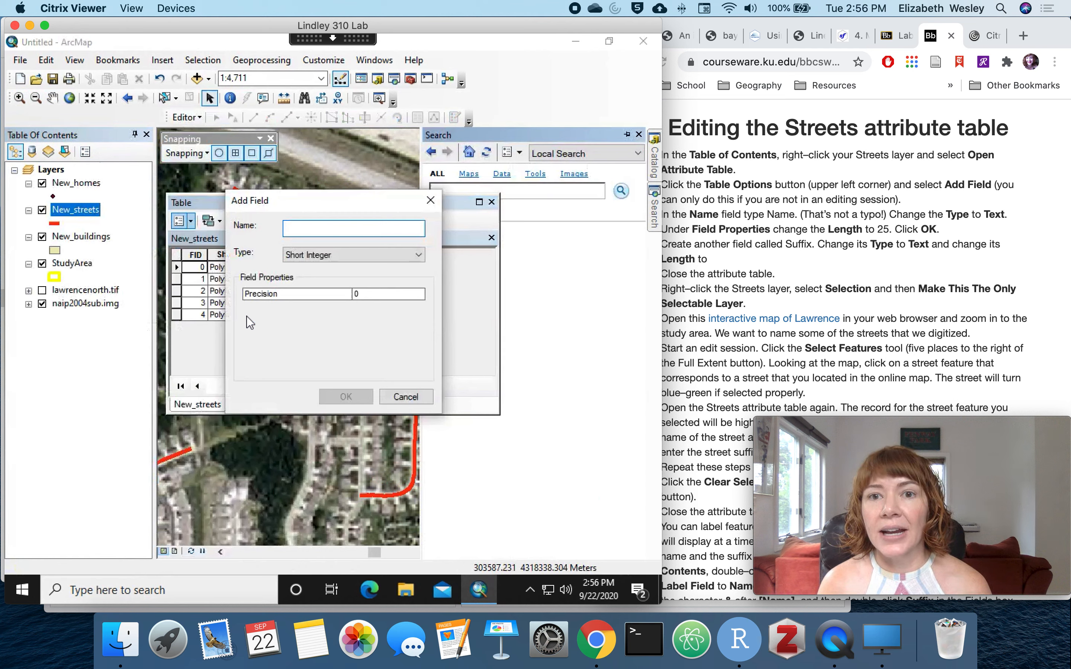
{"action": "type", "text": "Nam"}
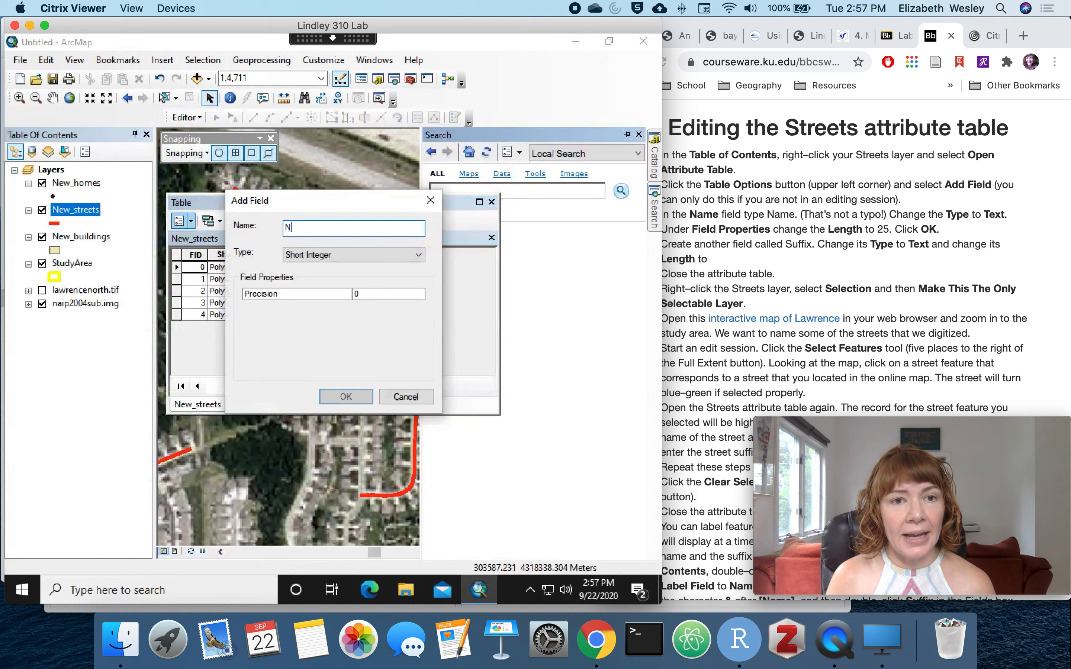
{"action": "left_click", "coordinate": [313, 254]}
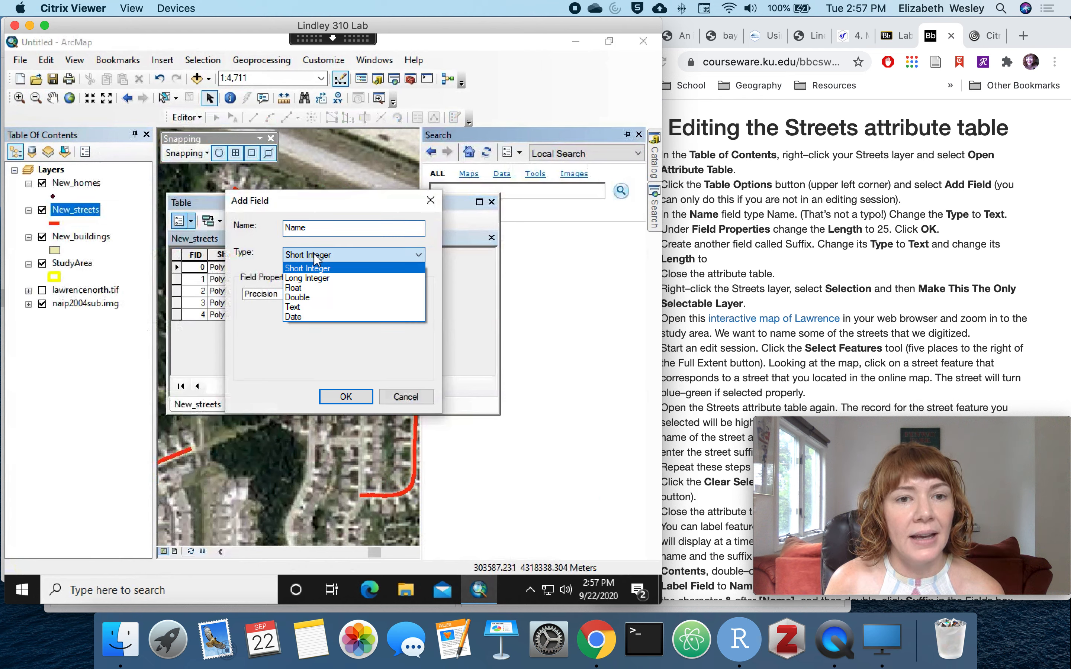
{"action": "left_click", "coordinate": [315, 307]}
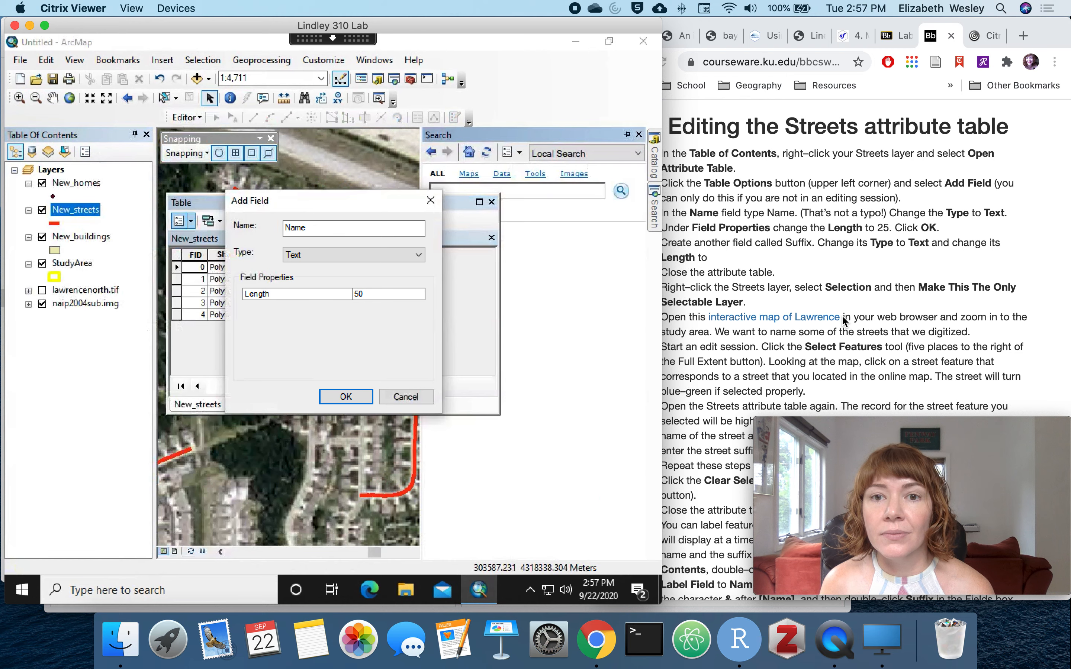
{"action": "scroll", "coordinate": [843, 319], "scroll_direction": "down", "scroll_amount": 1}
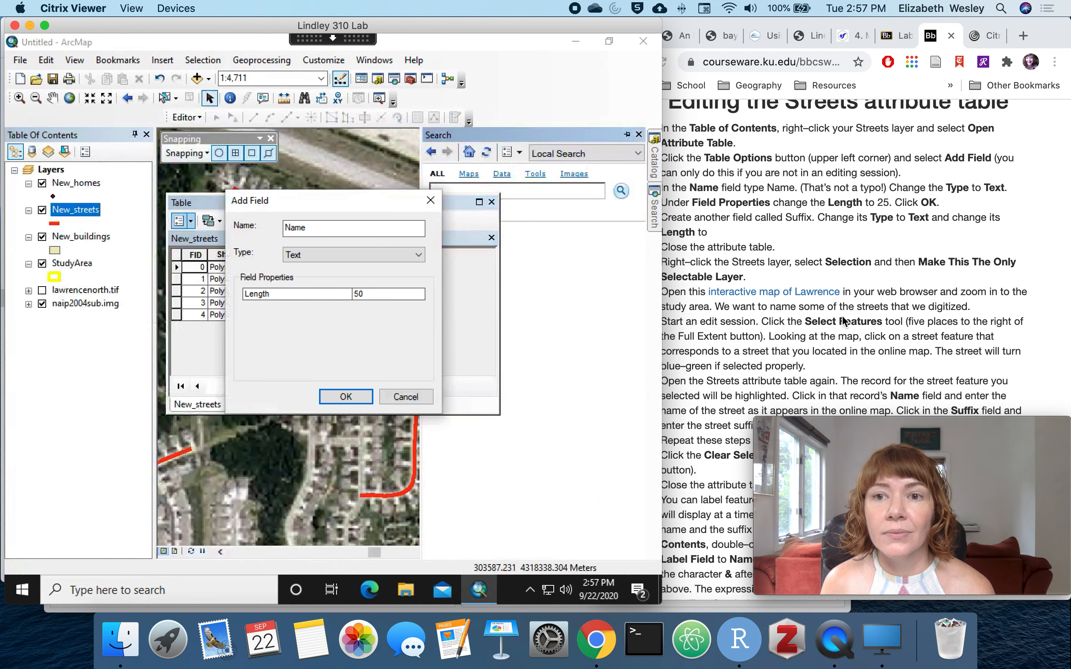
{"action": "left_click", "coordinate": [378, 296]}
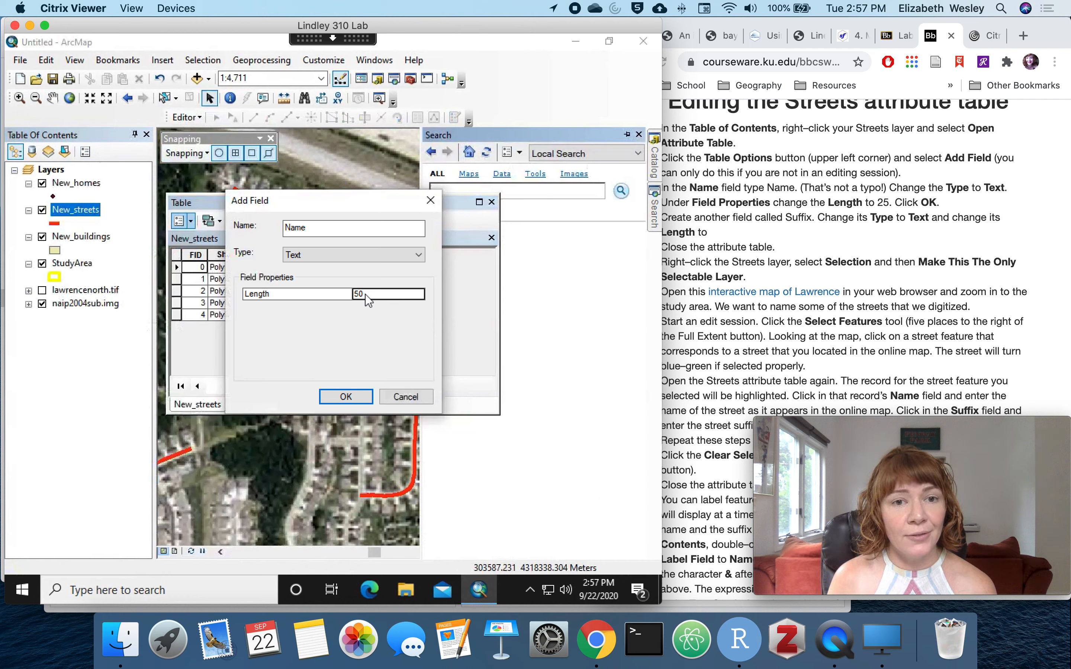
{"action": "key", "text": "BackSpace"}
{"action": "key", "text": "BackSpace"}
{"action": "type", "text": "2"}
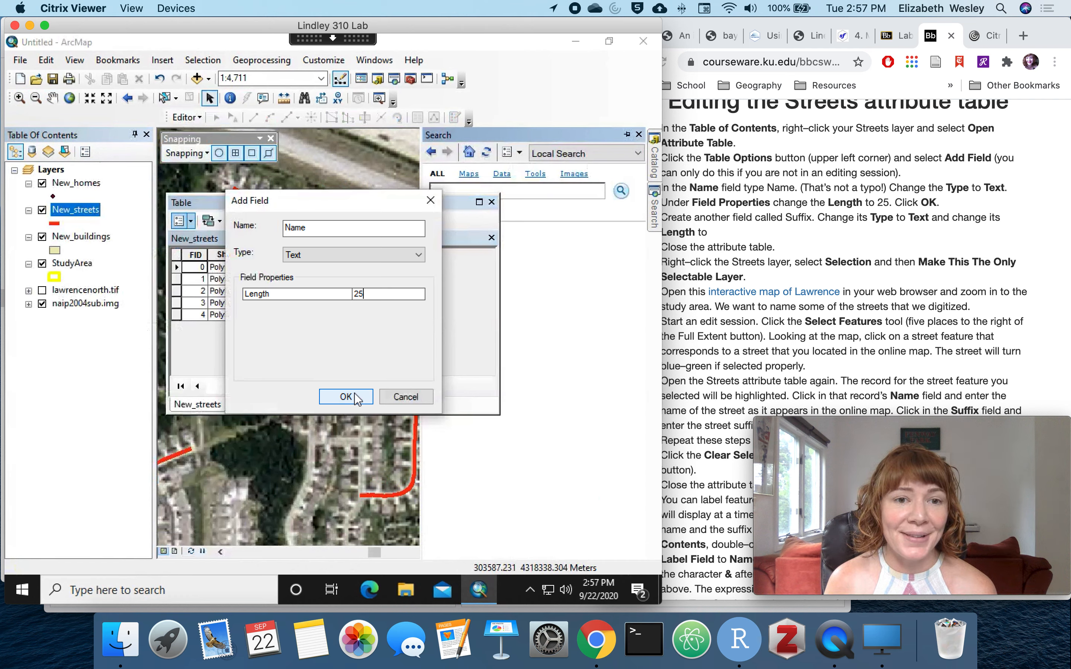
{"action": "left_click", "coordinate": [356, 398]}
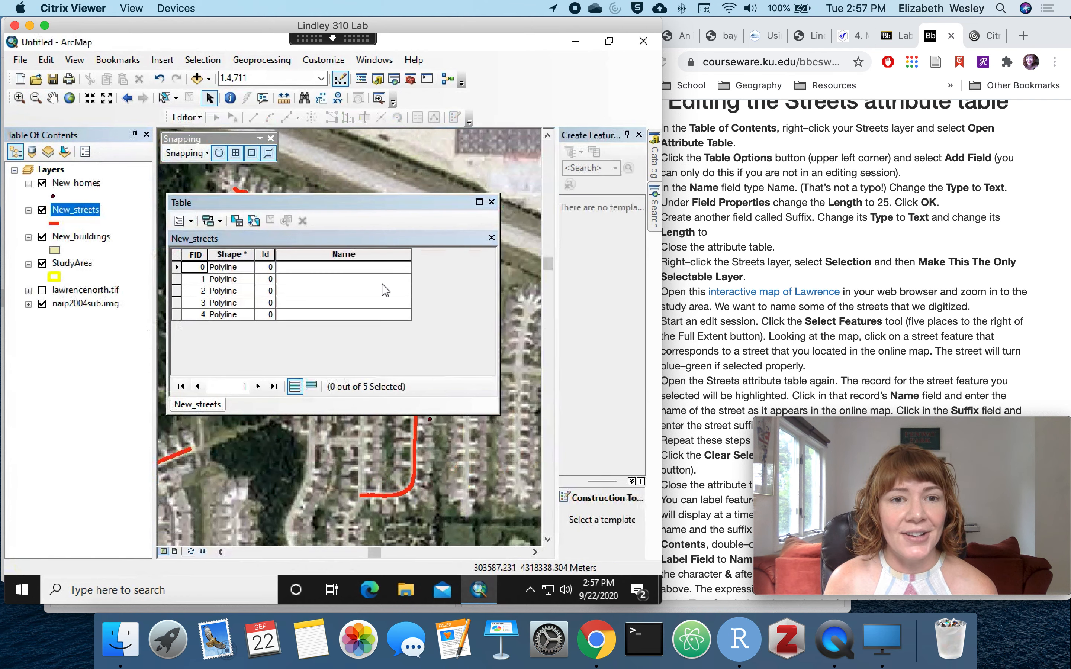
Add a Text field named Suffix with length 10
{"action": "left_click", "coordinate": [192, 221]}
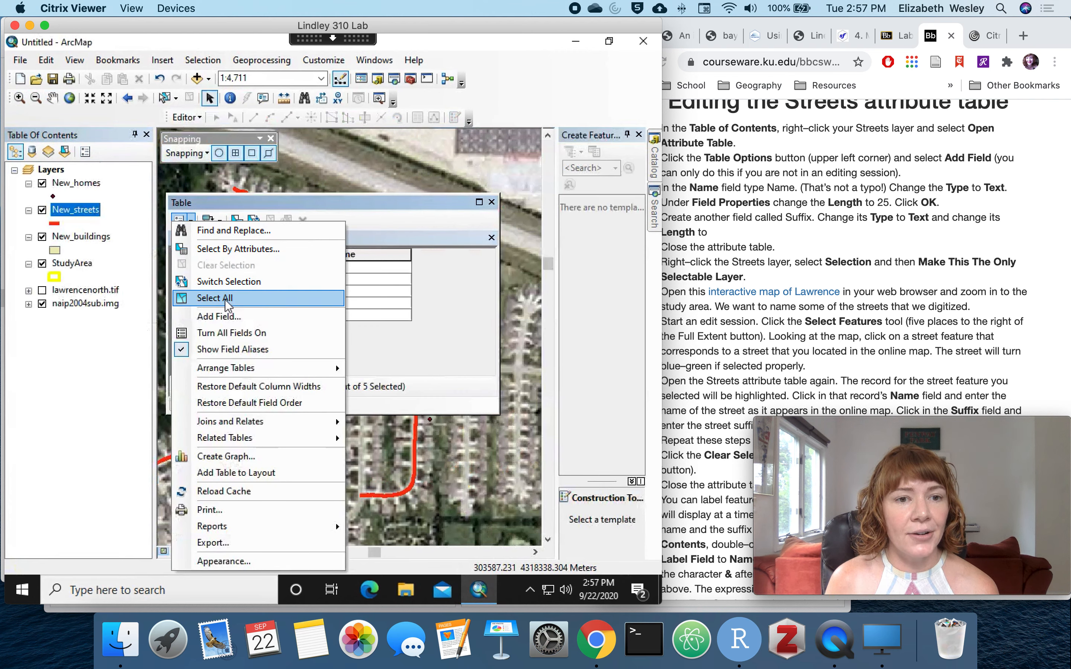
{"action": "left_click", "coordinate": [224, 317]}
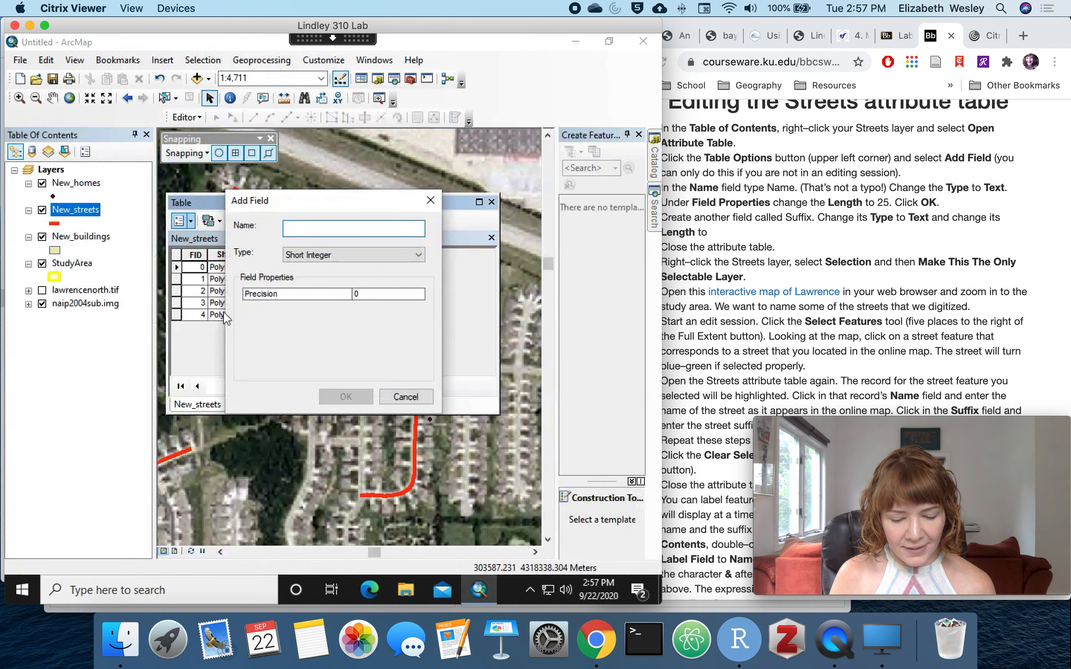
{"action": "type", "text": "Suffix"}
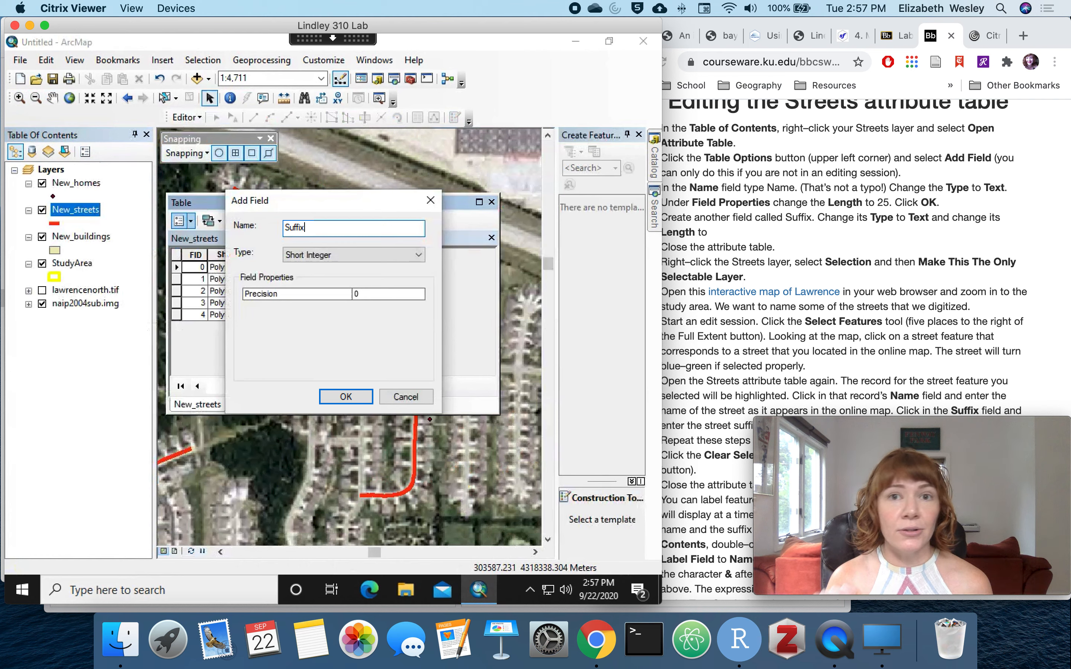
{"action": "left_click", "coordinate": [316, 254]}
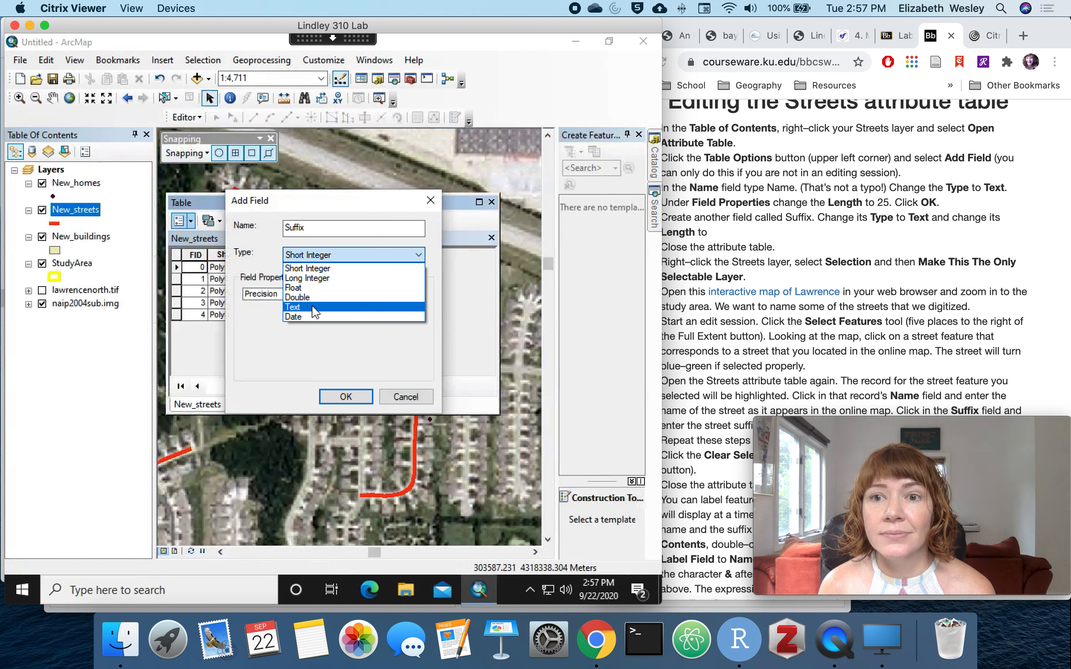
{"action": "left_click", "coordinate": [312, 305]}
{"action": "left_click", "coordinate": [844, 245]}
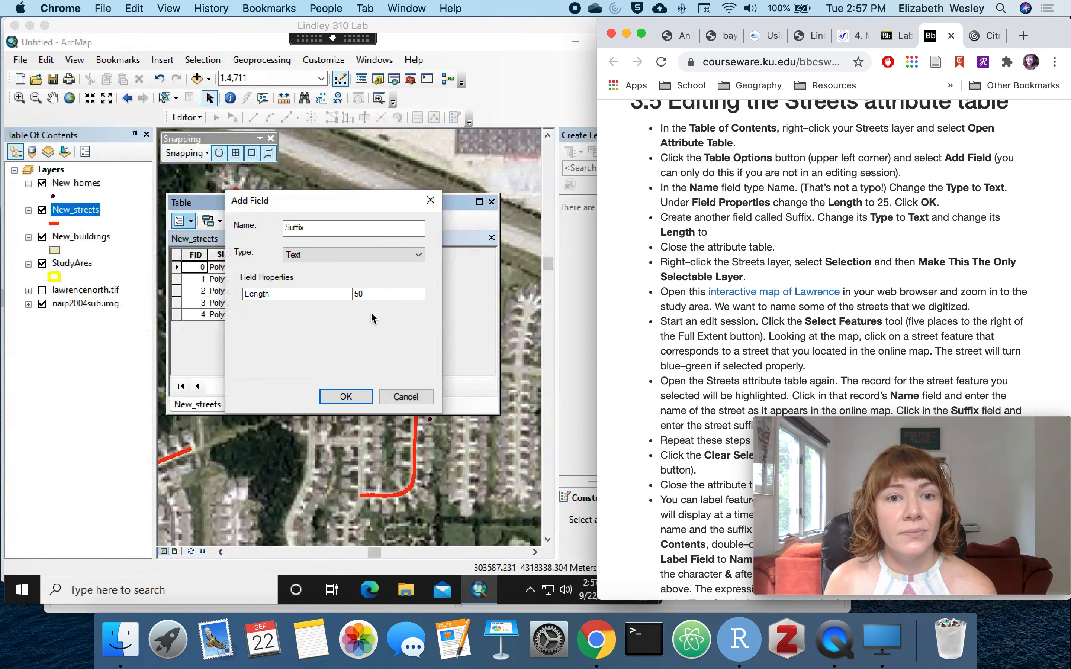
{"action": "left_click", "coordinate": [396, 293]}
{"action": "key", "text": "BackSpace"}
{"action": "key", "text": "BackSpace"}
{"action": "type", "text": "10"}
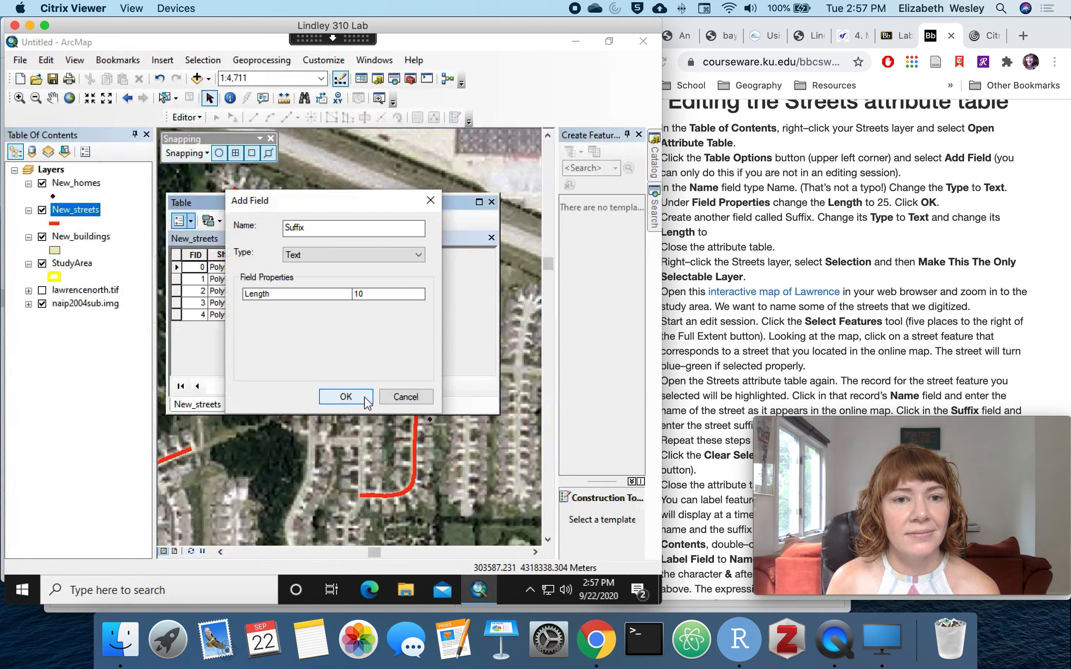
{"action": "left_click", "coordinate": [346, 396]}
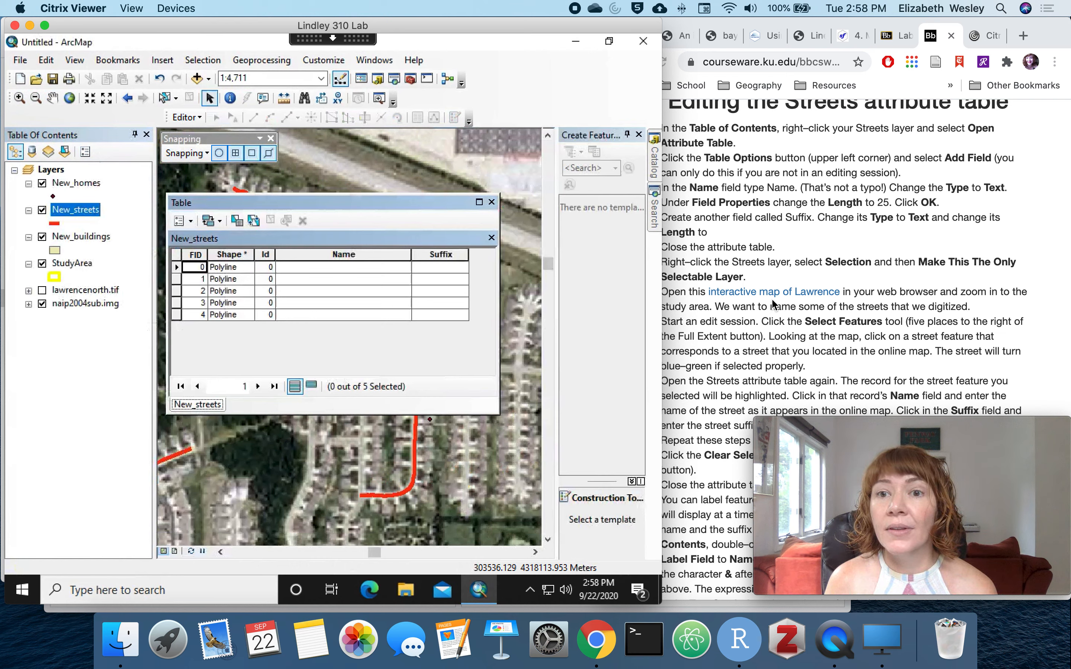
Close the attribute table and make New_streets the only selectable layer
{"action": "scroll", "coordinate": [774, 305], "scroll_direction": "down", "scroll_amount": 3}
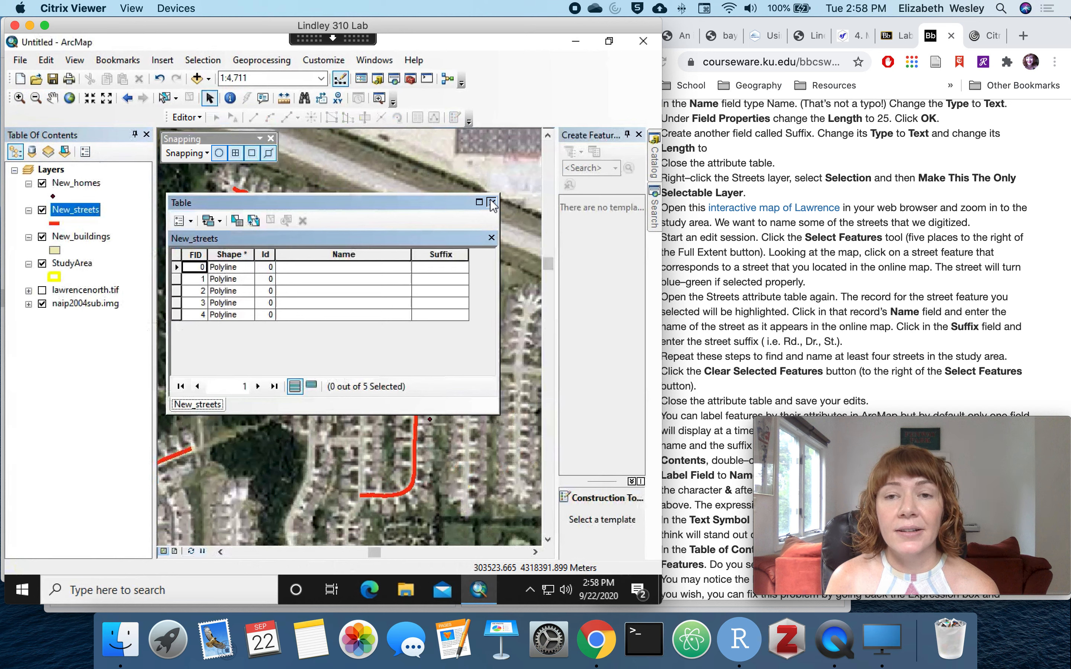
{"action": "left_click", "coordinate": [491, 202]}
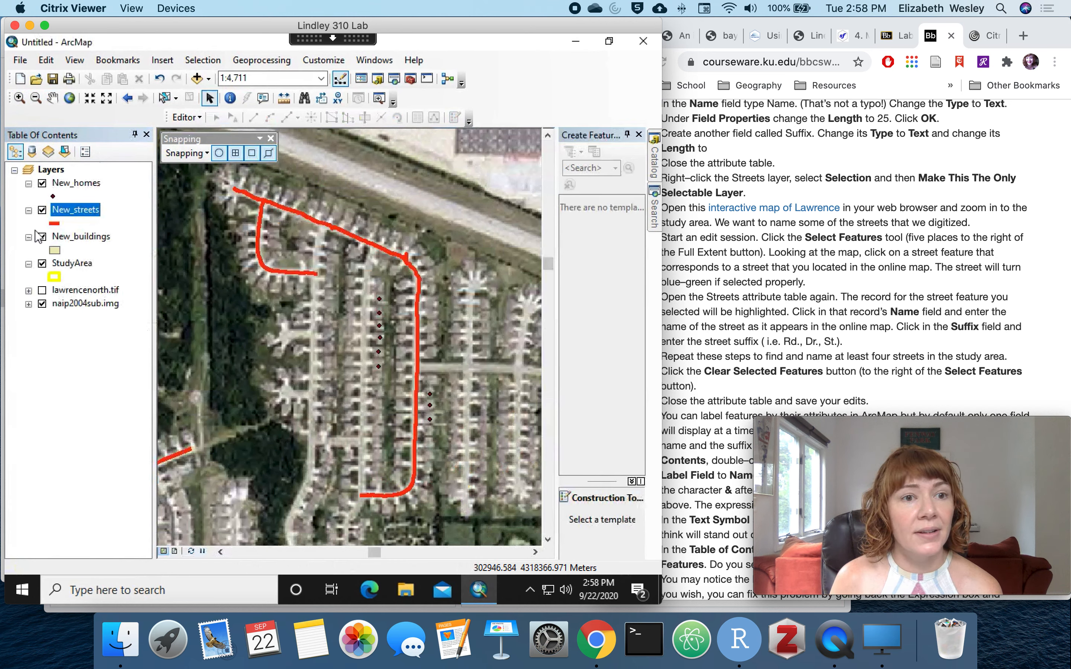
{"action": "right_click", "coordinate": [71, 213]}
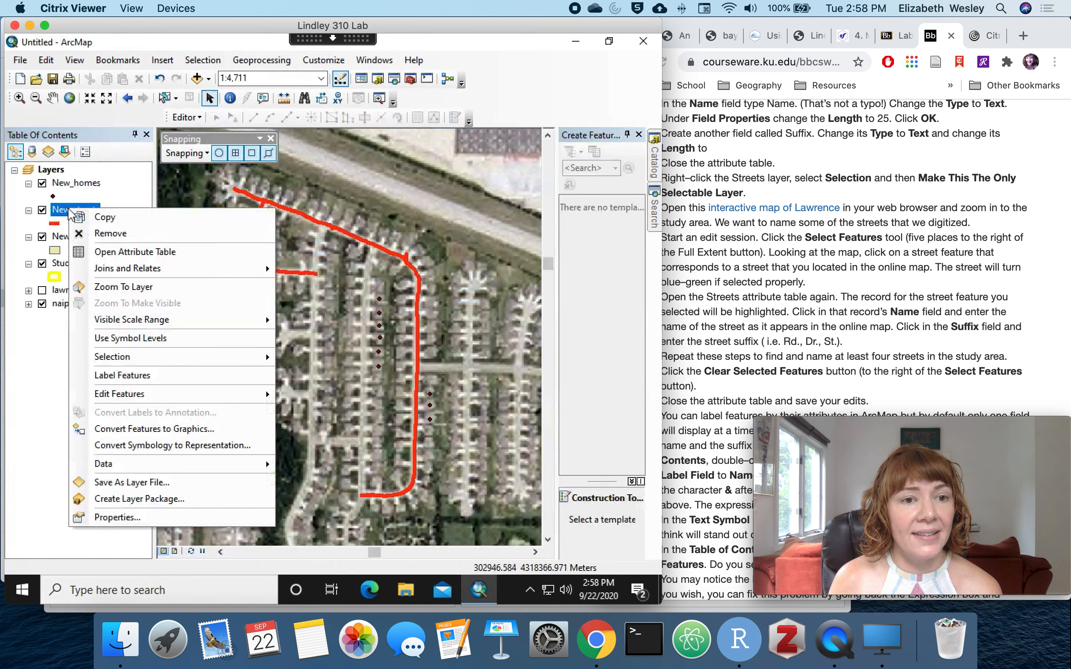
{"action": "mouse_move", "coordinate": [173, 358]}
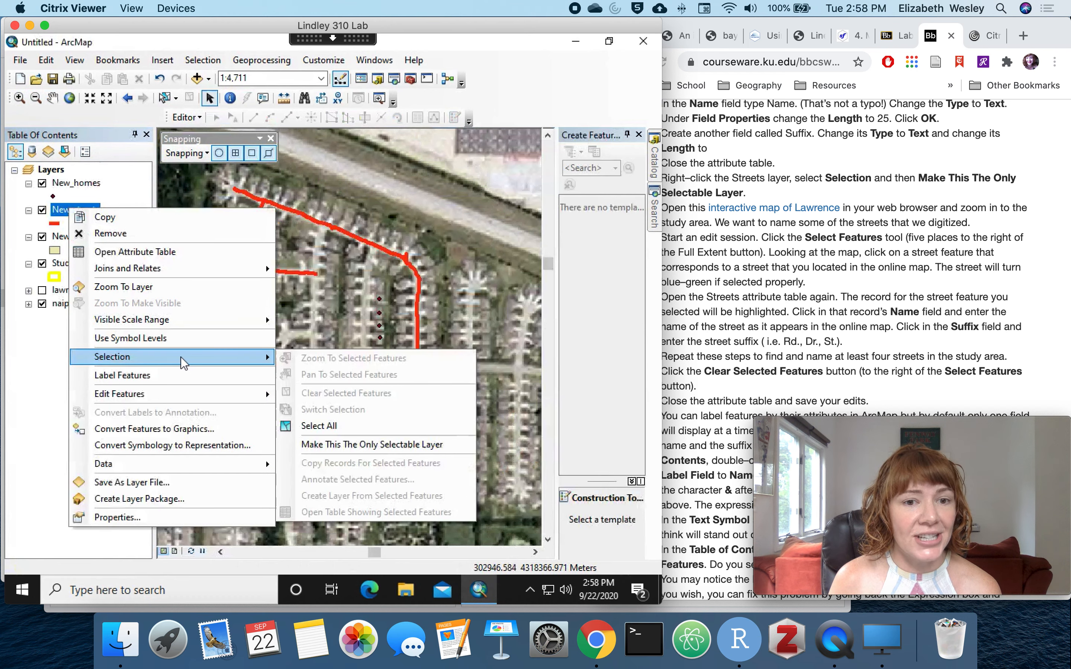
{"action": "left_click", "coordinate": [351, 446]}
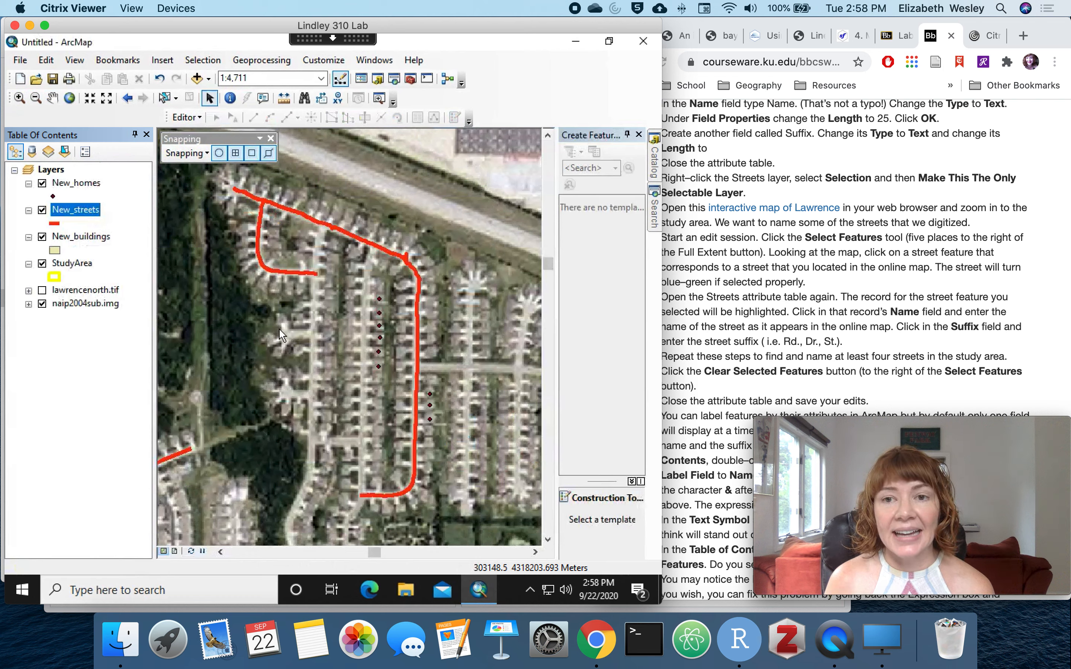
{"action": "scroll", "coordinate": [936, 342], "scroll_direction": "down", "scroll_amount": 4}
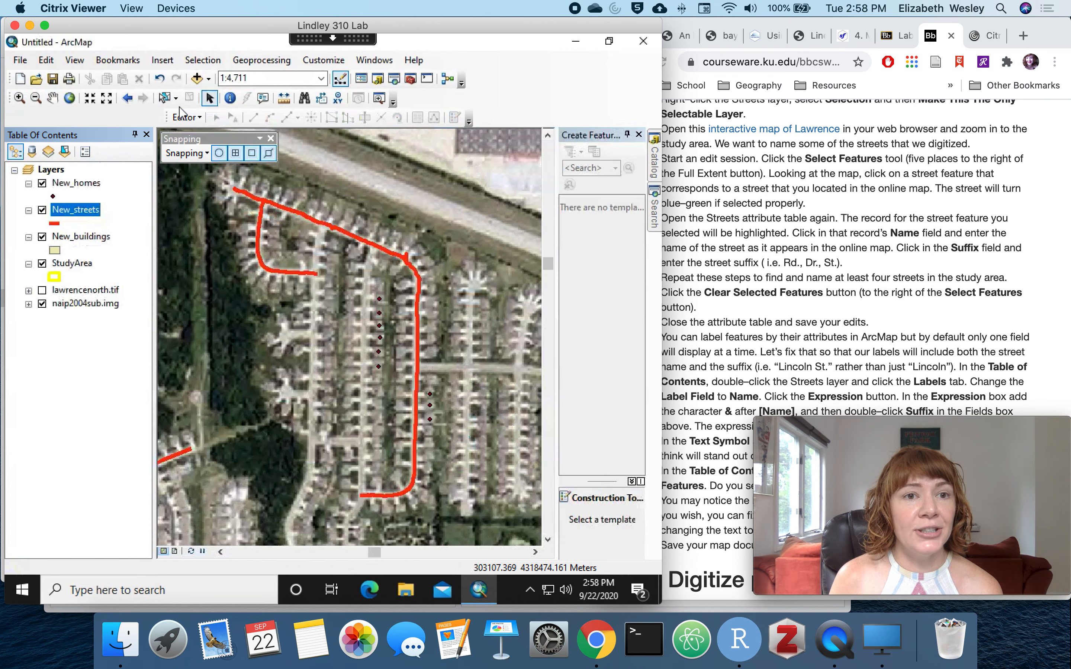
Start an edit session on the project's feature layers, making the New_buildings, New_homes and New_streets templates available
{"action": "left_click", "coordinate": [187, 117]}
{"action": "left_click", "coordinate": [200, 134]}
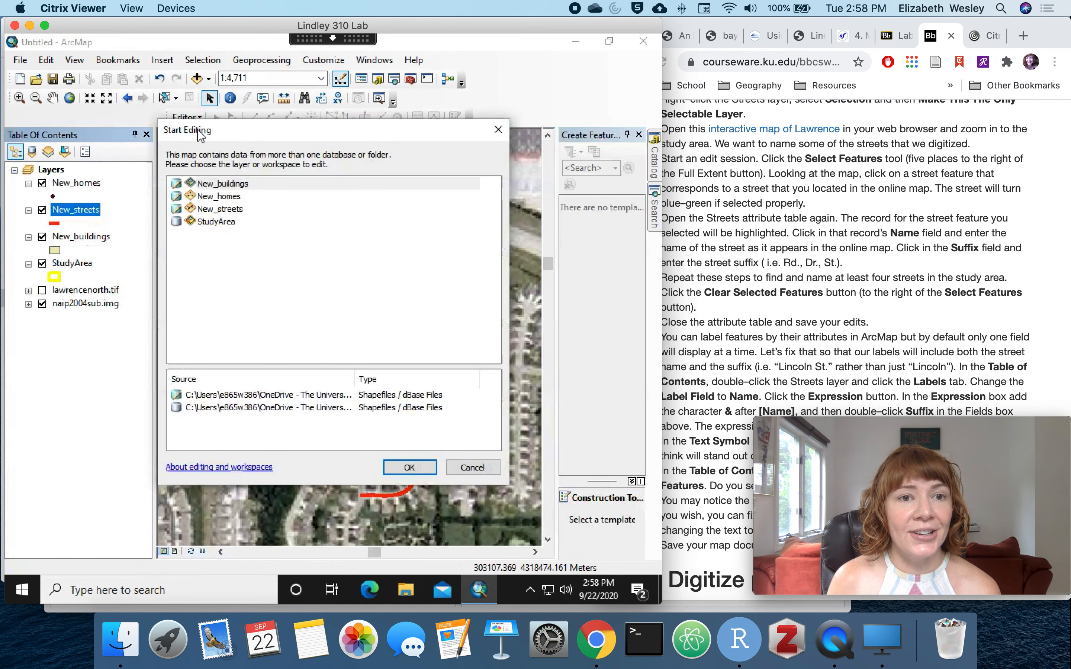
{"action": "left_click", "coordinate": [409, 467]}
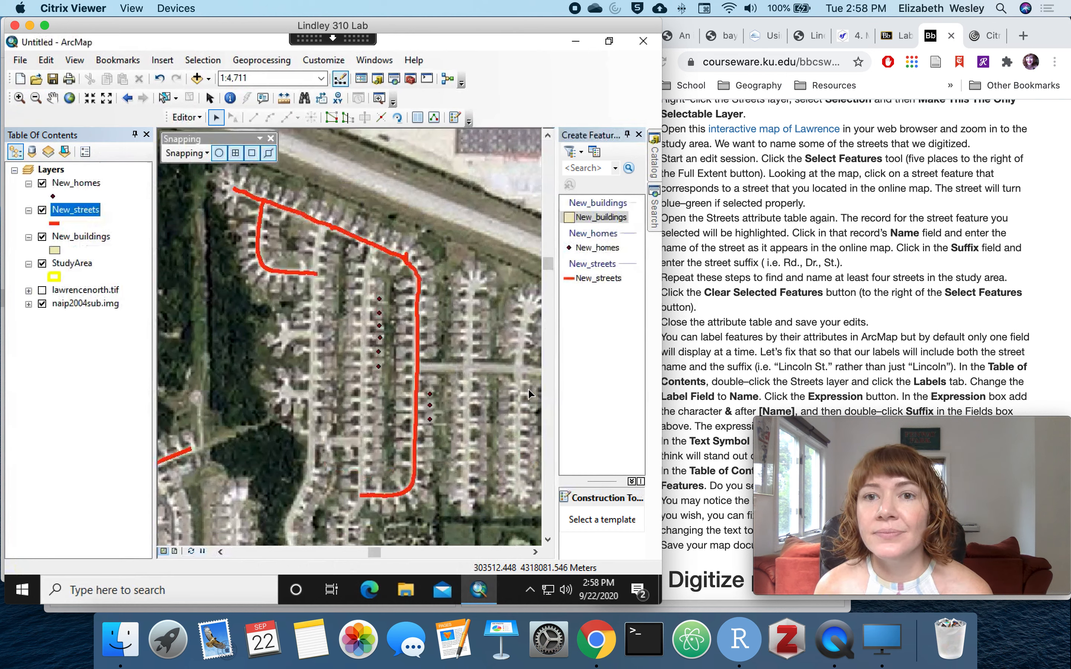
{"action": "scroll", "coordinate": [1004, 278], "scroll_direction": "down", "scroll_amount": 3}
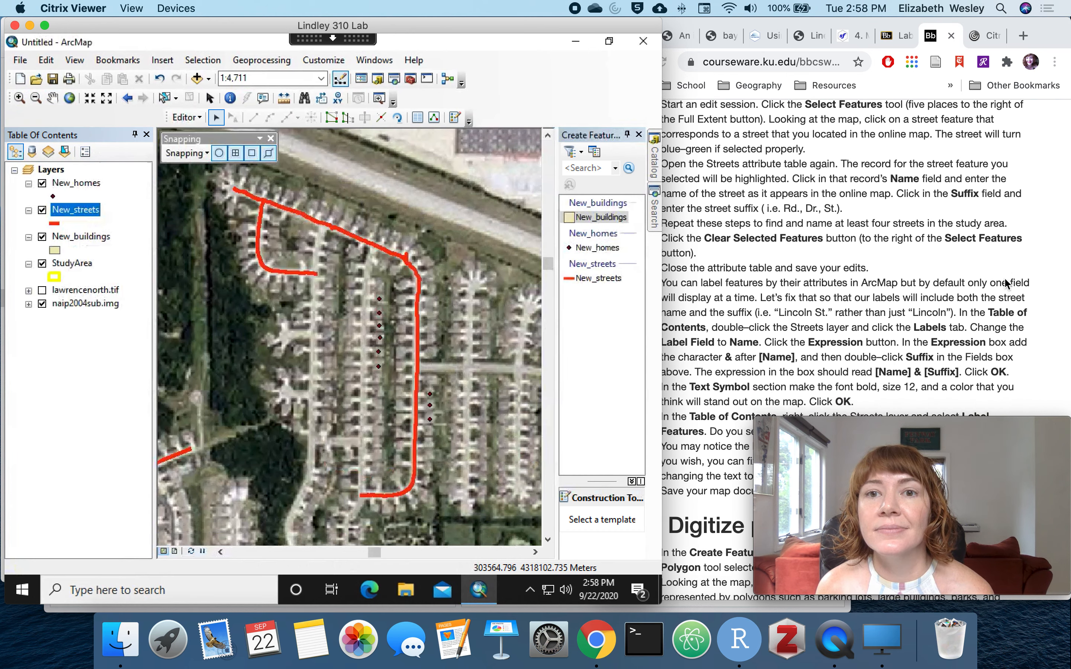
Select the curved street in the map's upper left
{"action": "left_click", "coordinate": [165, 98]}
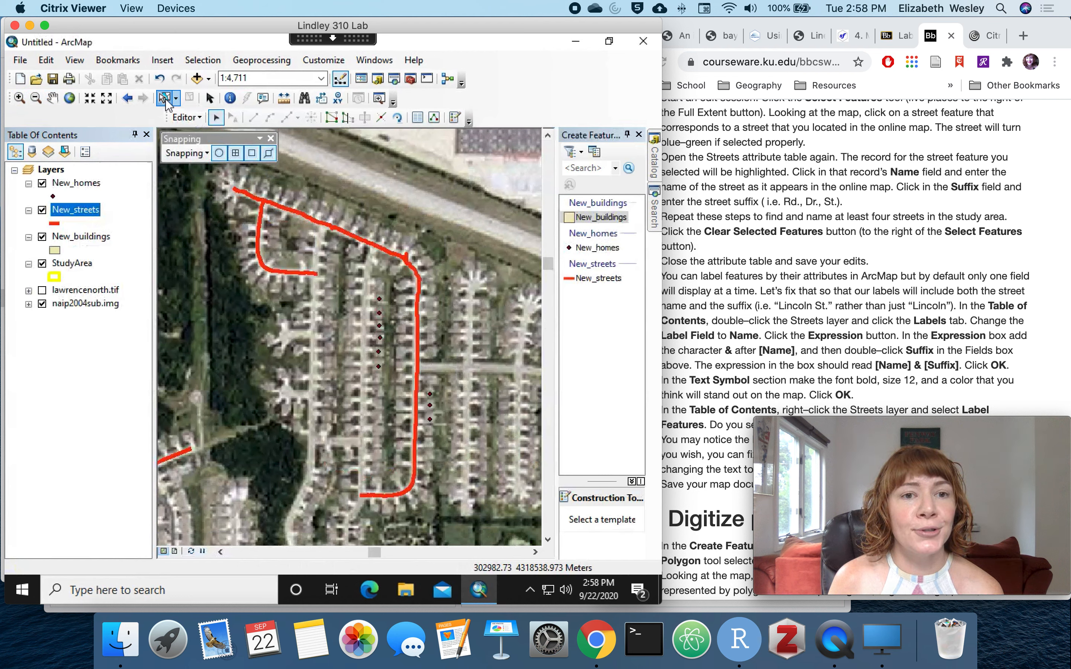
{"action": "left_click", "coordinate": [258, 239]}
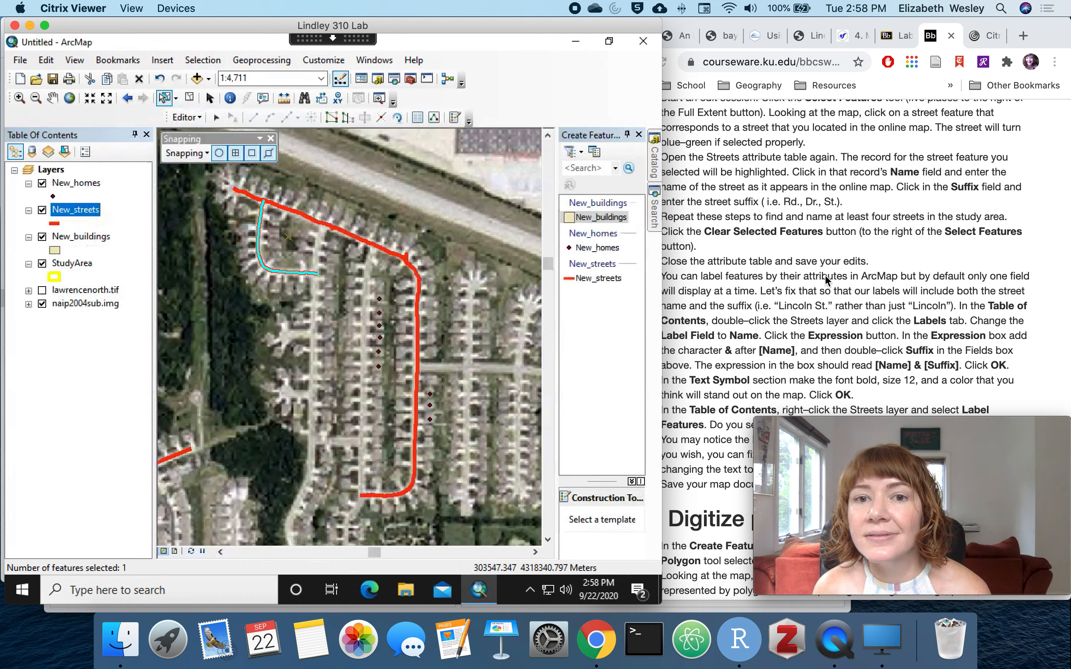
{"action": "scroll", "coordinate": [834, 282], "scroll_direction": "down", "scroll_amount": 2}
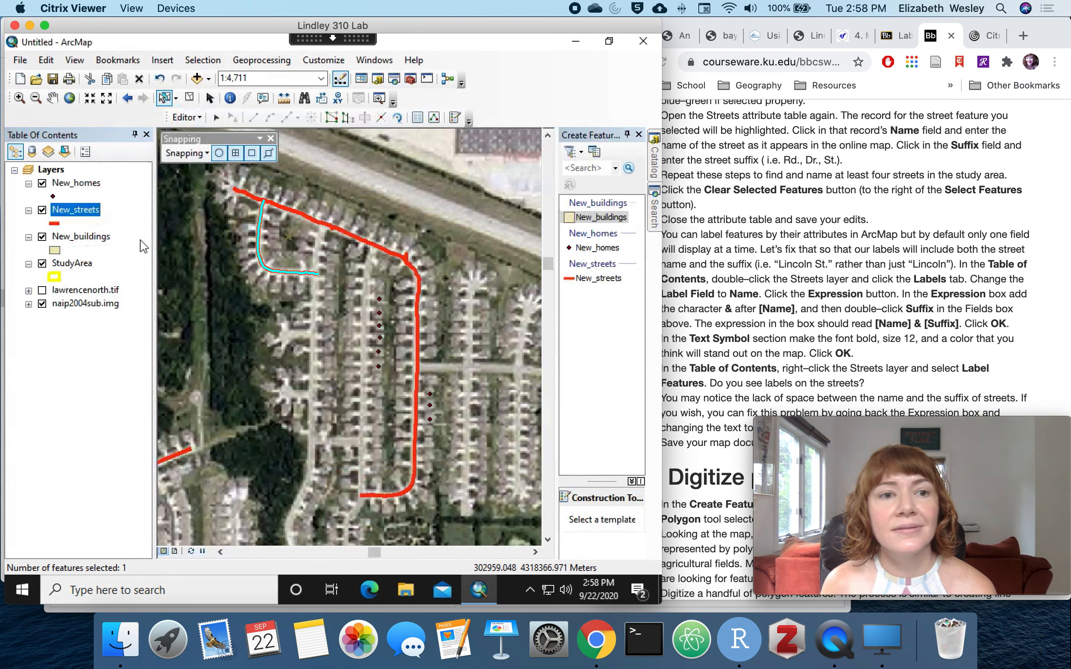
Open the New_streets attribute table, dock it beneath the map, and bring up the lab instructions
{"action": "right_click", "coordinate": [86, 219]}
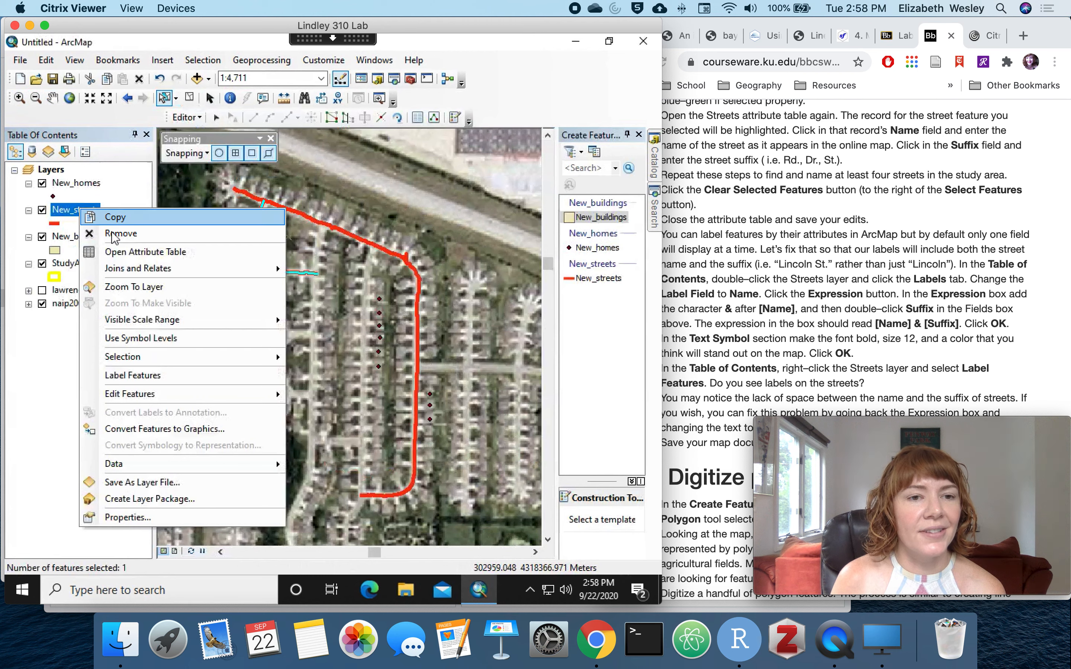
{"action": "left_click", "coordinate": [149, 249]}
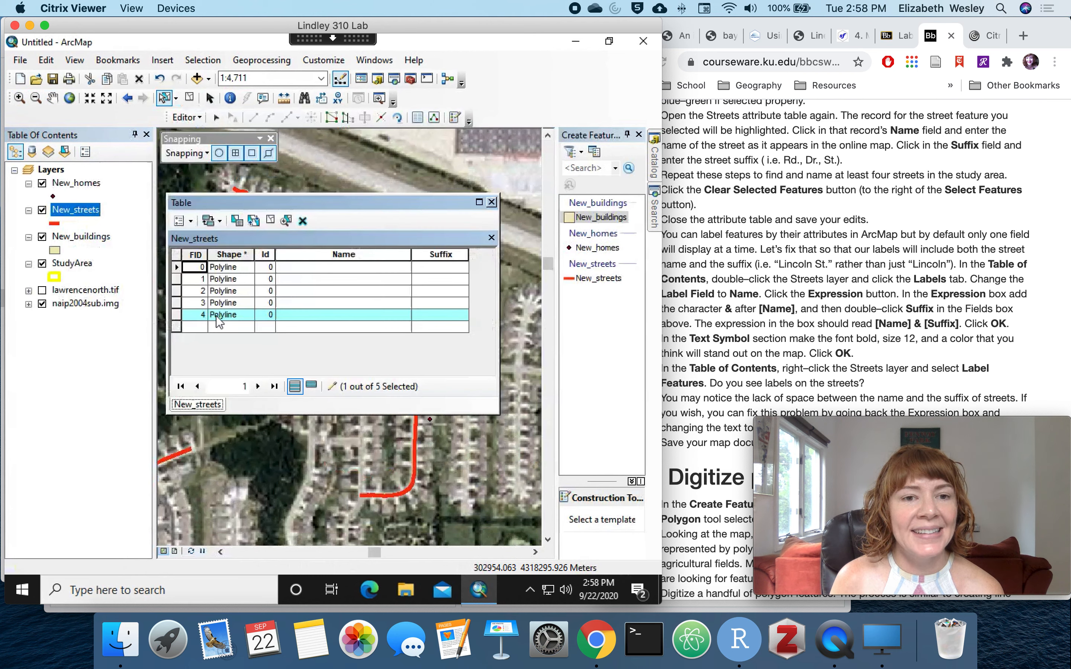
{"action": "left_click_drag", "start_coordinate": [315, 203], "coordinate": [330, 539]}
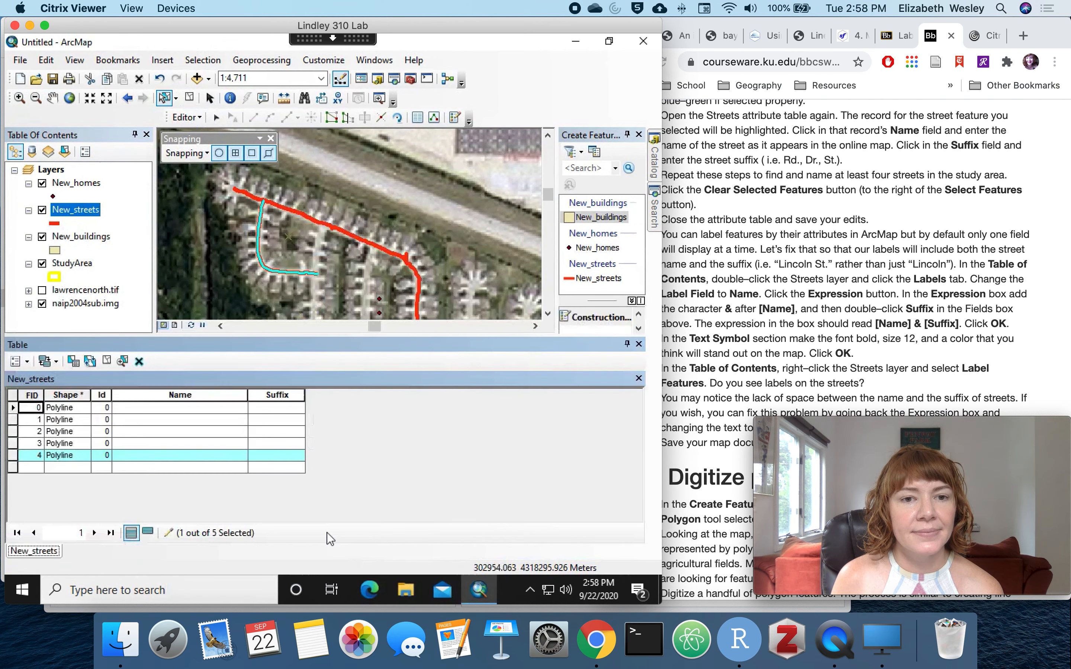
{"action": "left_click", "coordinate": [931, 220]}
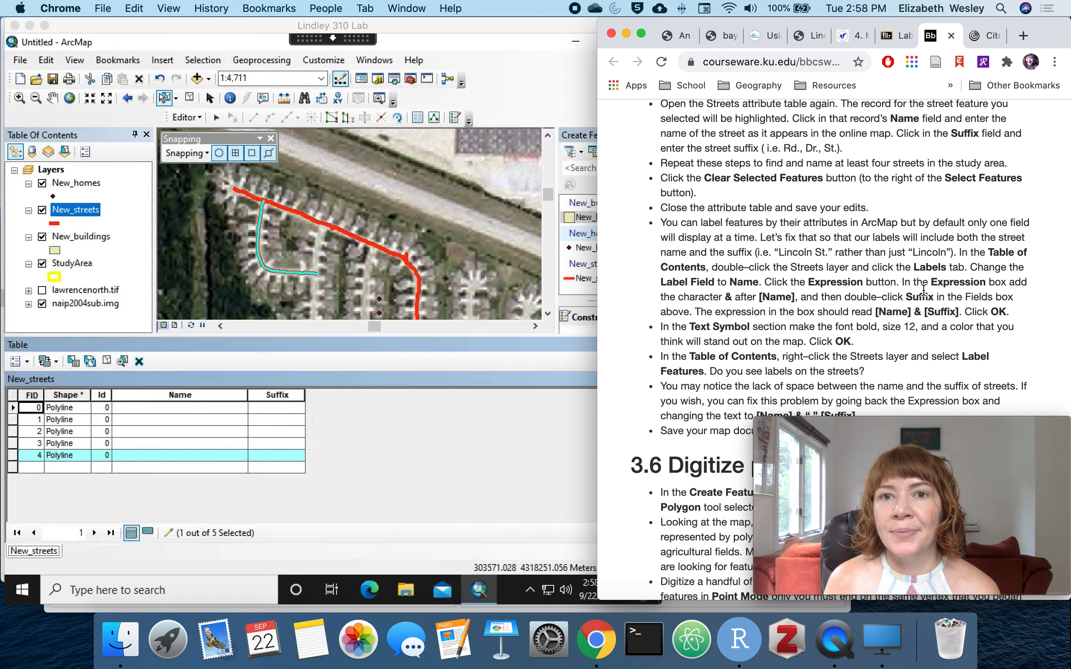
Open the 'interactive map of Lawrence' link from the lab page, then go back to ArcMap
{"action": "scroll", "coordinate": [777, 146], "scroll_direction": "up", "scroll_amount": 5}
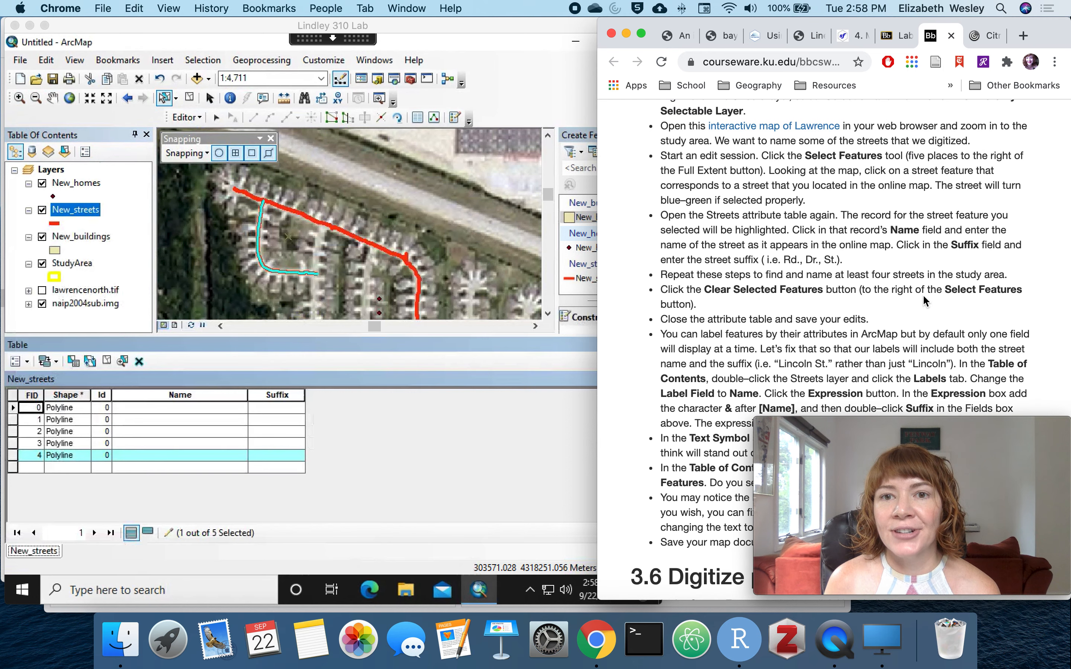
{"action": "left_click", "coordinate": [783, 133]}
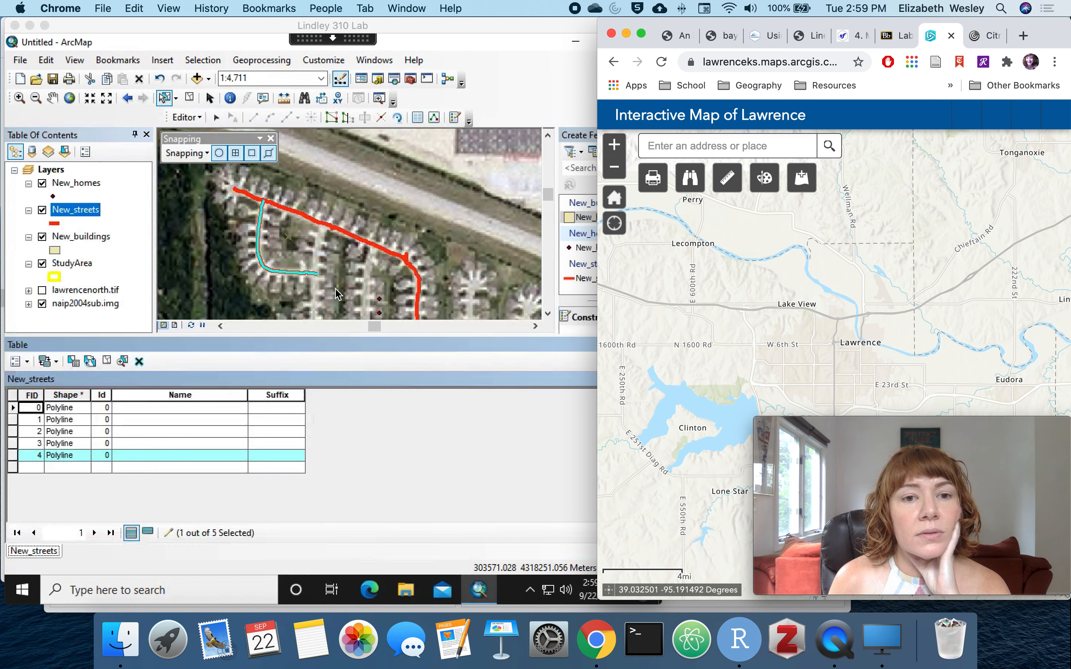
{"action": "left_click", "coordinate": [408, 337]}
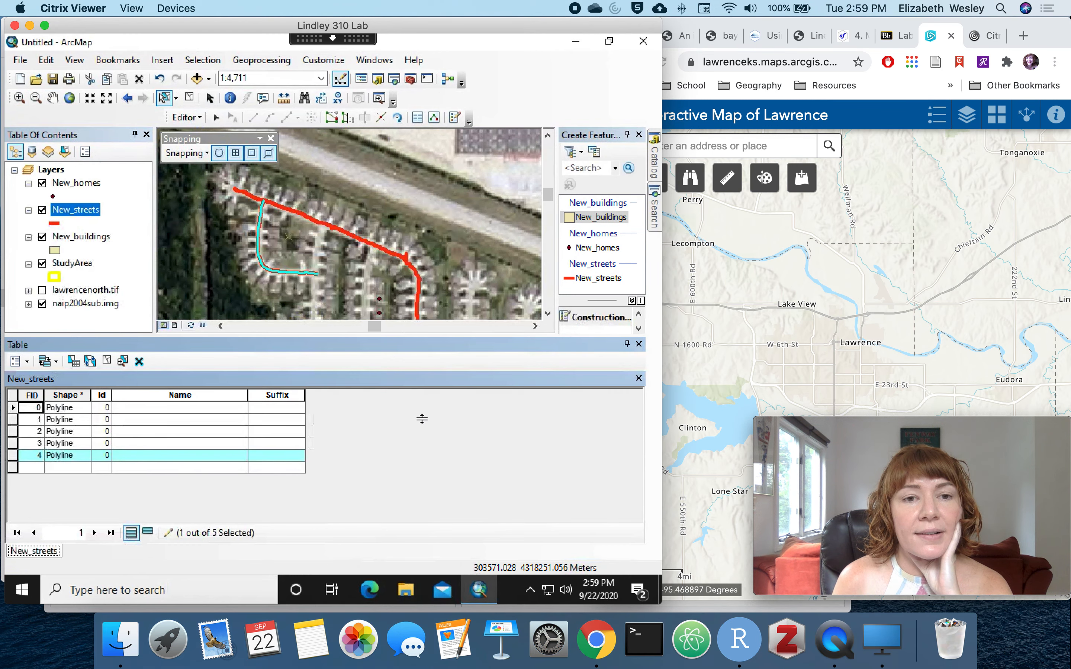
Enlarge the map view and zoom out stepwise from 1:5,000 to 1:15,000
{"action": "left_click_drag", "start_coordinate": [422, 418], "coordinate": [421, 421]}
{"action": "left_click", "coordinate": [36, 98]}
{"action": "left_click", "coordinate": [382, 286]}
{"action": "left_click", "coordinate": [382, 286]}
{"action": "left_click", "coordinate": [382, 287]}
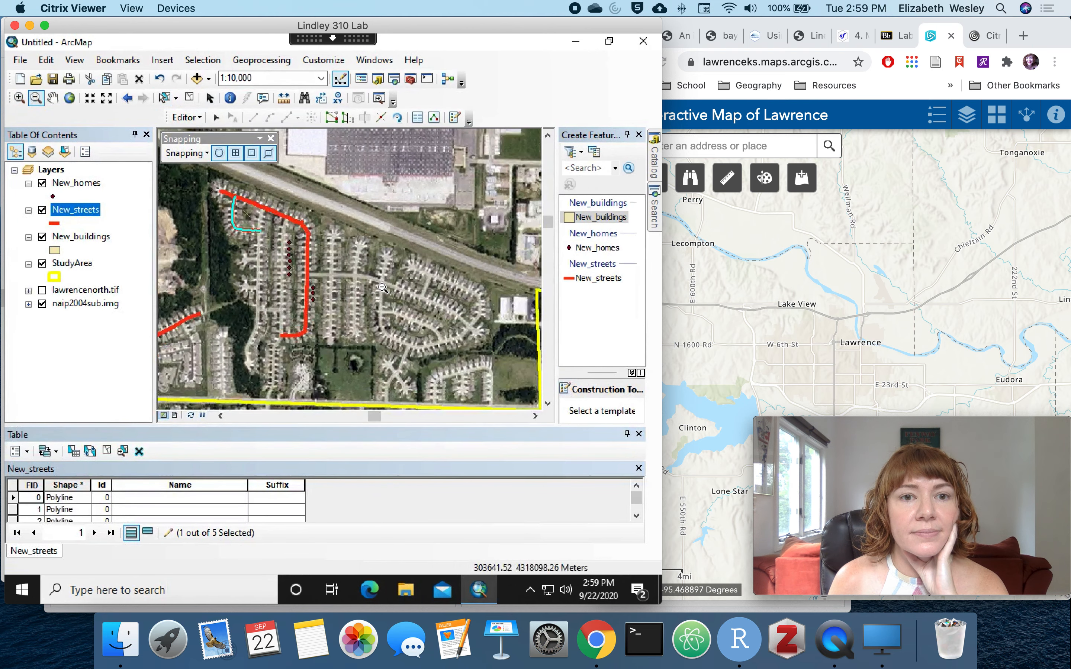
{"action": "left_click", "coordinate": [382, 287]}
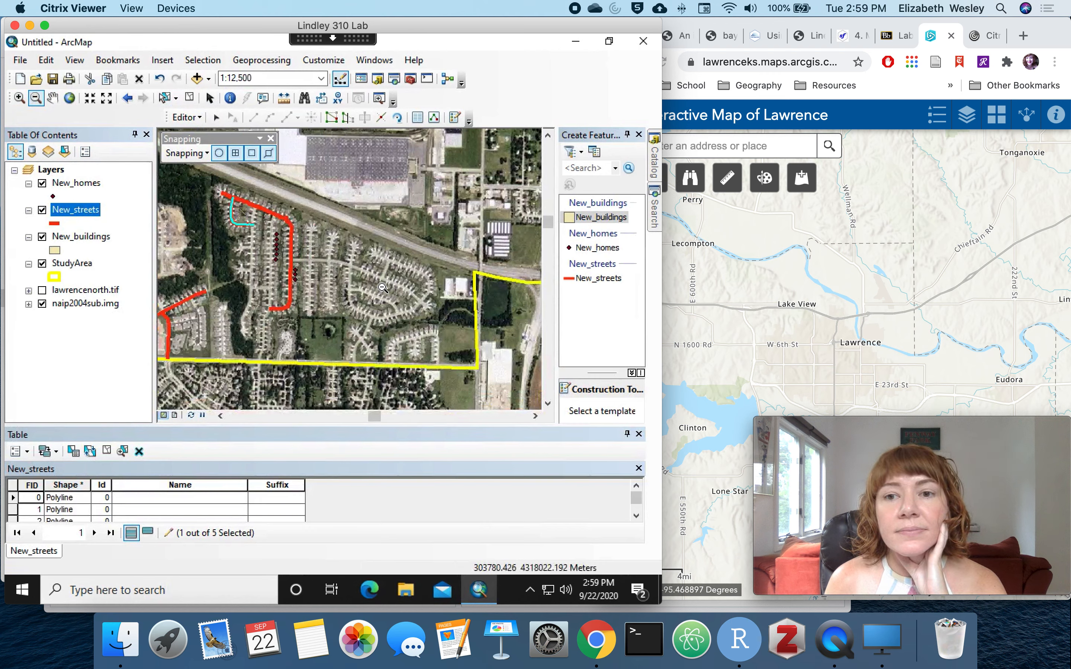
{"action": "left_click", "coordinate": [381, 287]}
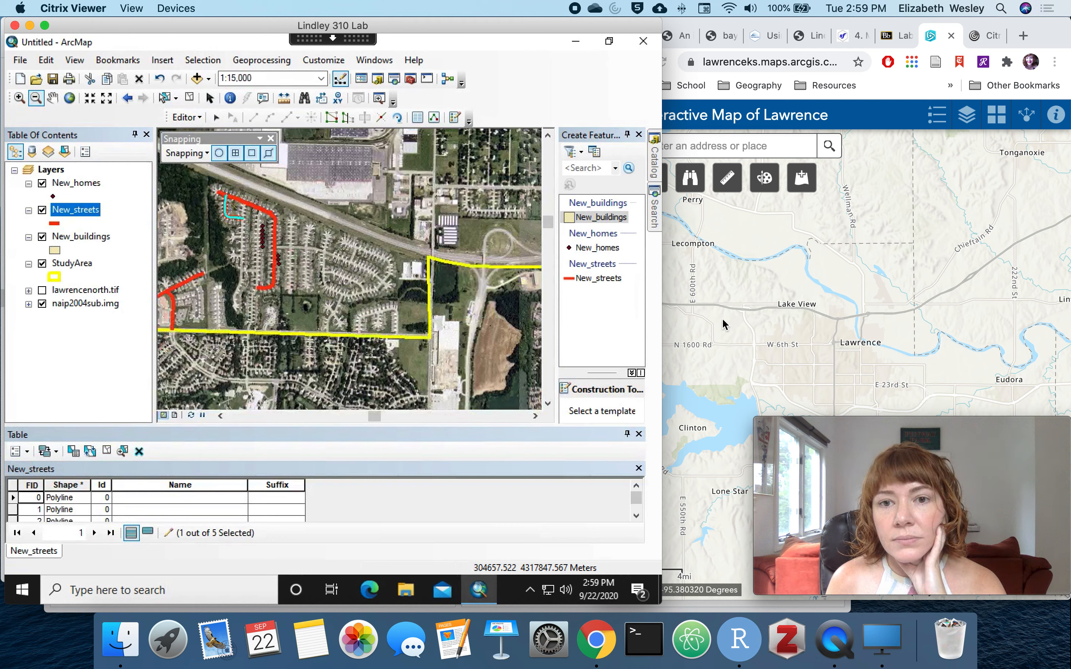
{"action": "left_click", "coordinate": [807, 311]}
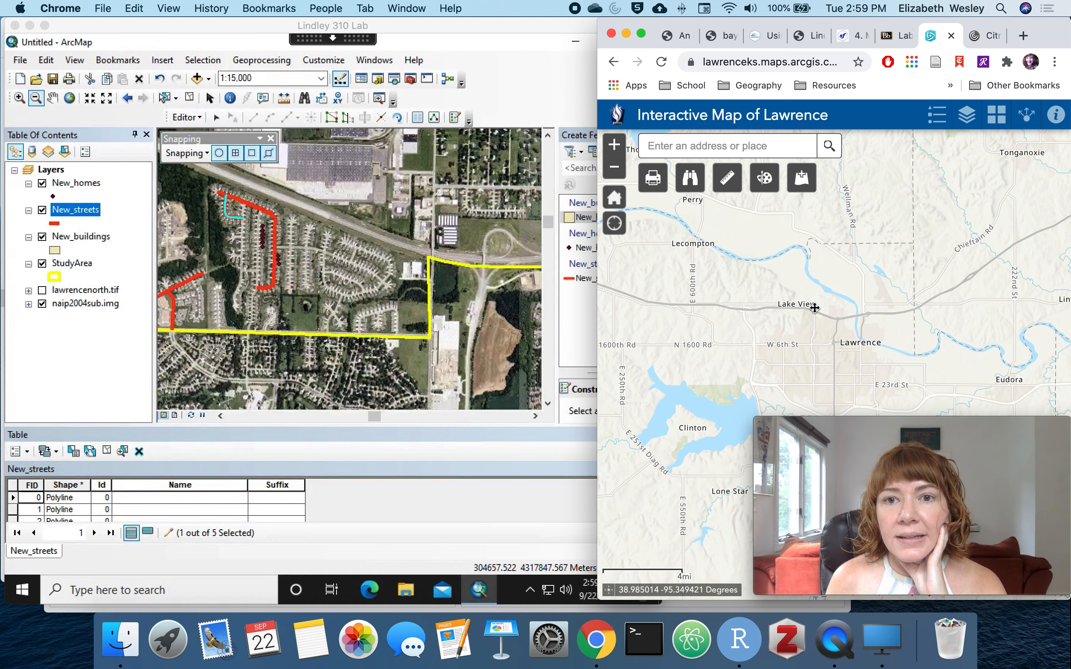
Pan and zoom the web map in over Oakley Creek and Midland, checking its layer list
{"action": "left_click_drag", "start_coordinate": [773, 306], "coordinate": [848, 280]}
{"action": "left_click", "coordinate": [613, 145]}
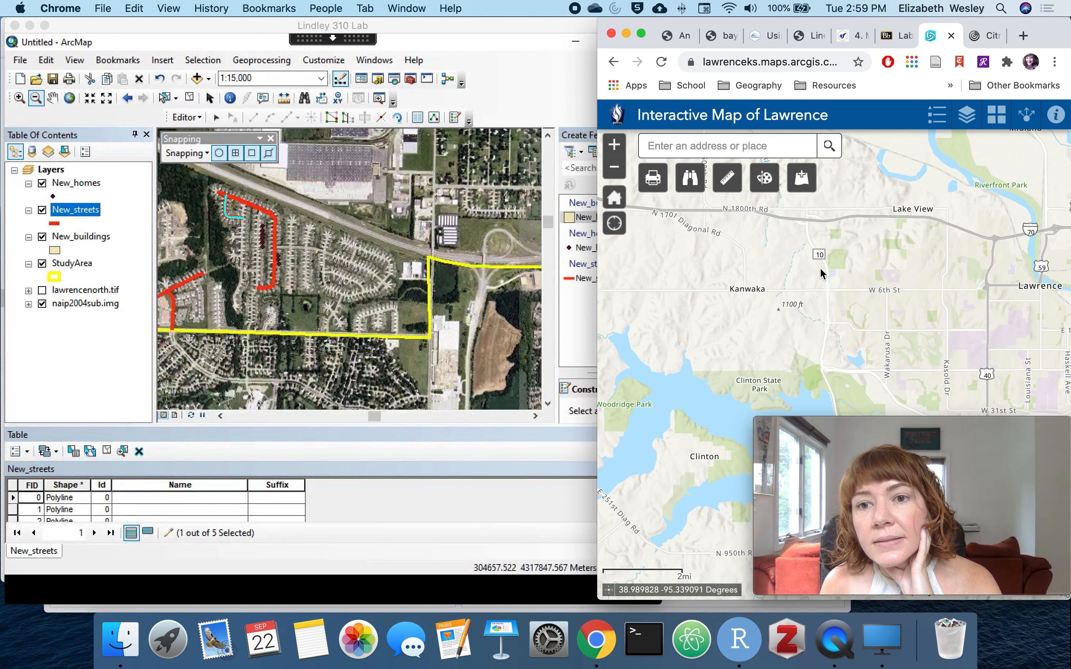
{"action": "left_click_drag", "start_coordinate": [751, 256], "coordinate": [754, 286]}
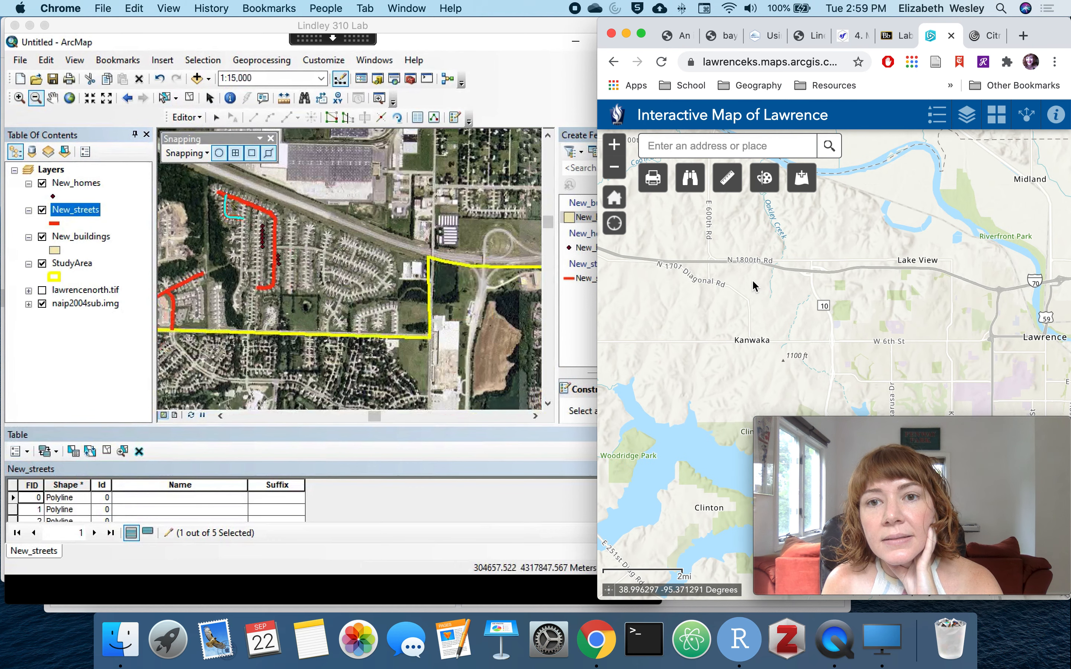
{"action": "left_click", "coordinate": [967, 116]}
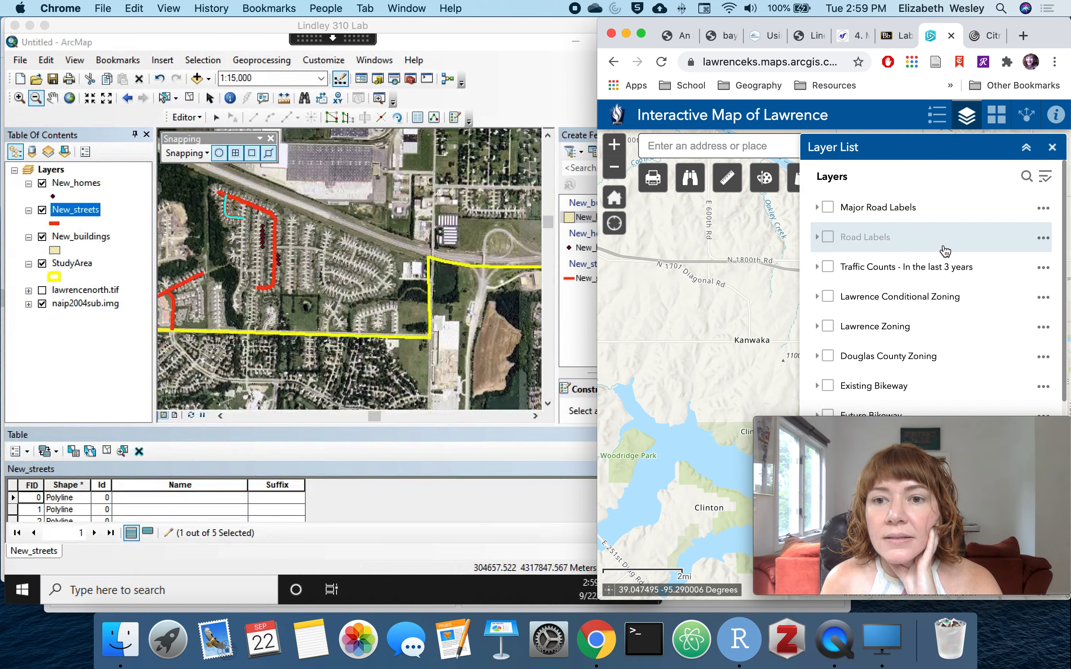
{"action": "scroll", "coordinate": [945, 251], "scroll_direction": "down", "scroll_amount": 10}
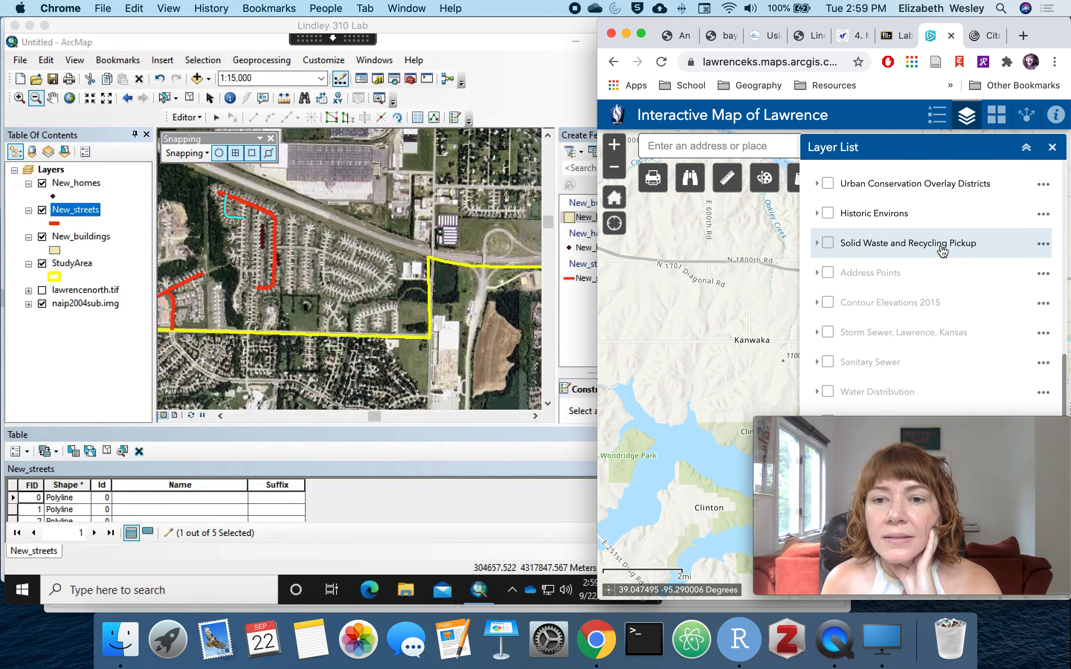
{"action": "scroll", "coordinate": [941, 248], "scroll_direction": "up", "scroll_amount": 10}
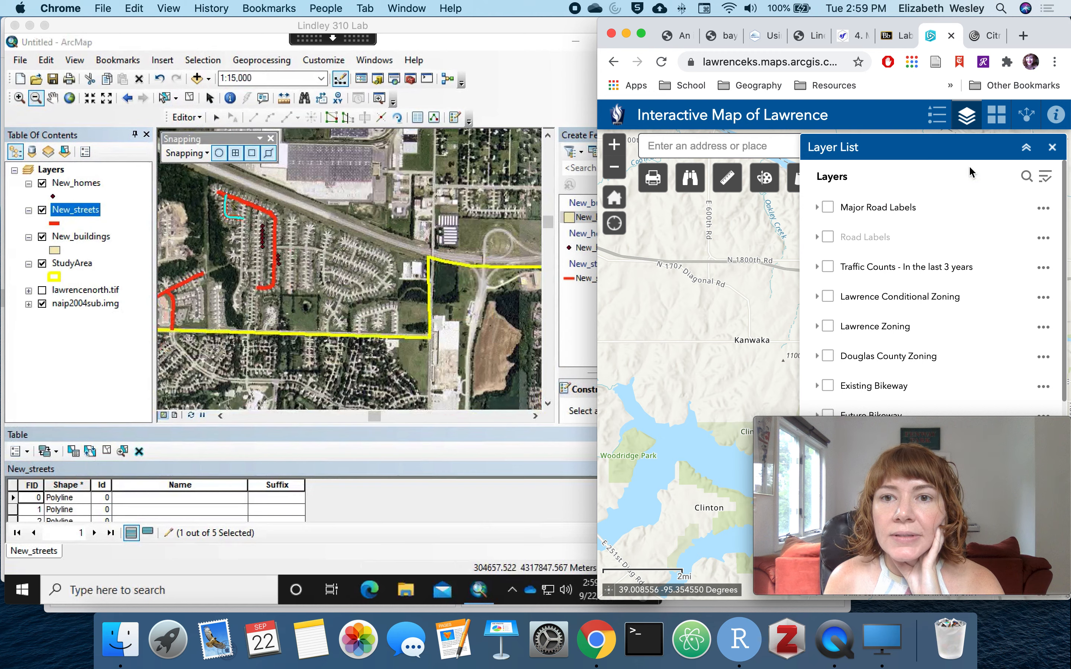
{"action": "left_click", "coordinate": [1051, 149]}
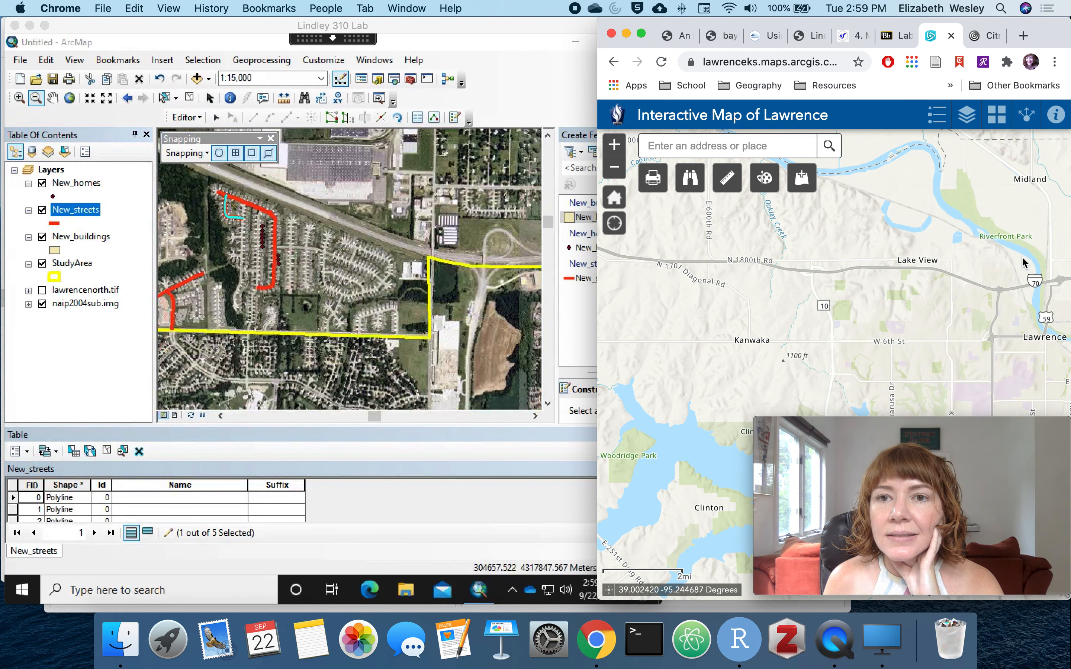
Dismiss the App State notice, move the browser window left, and return to ArcMap
{"action": "left_click_drag", "start_coordinate": [969, 440], "coordinate": [440, 418]}
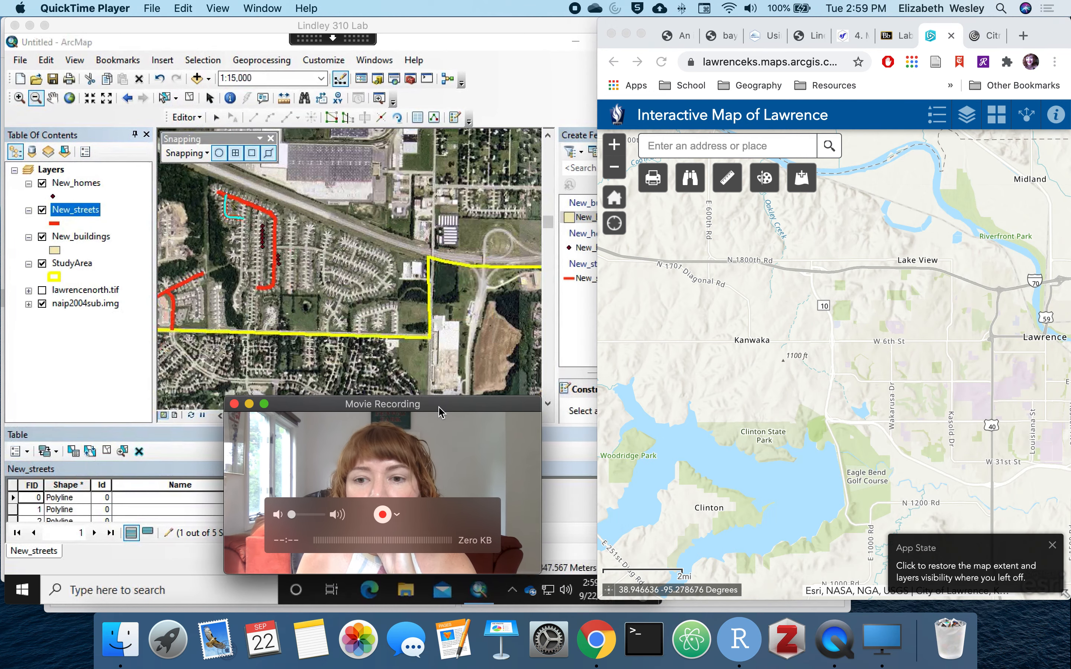
{"action": "left_click", "coordinate": [1051, 547]}
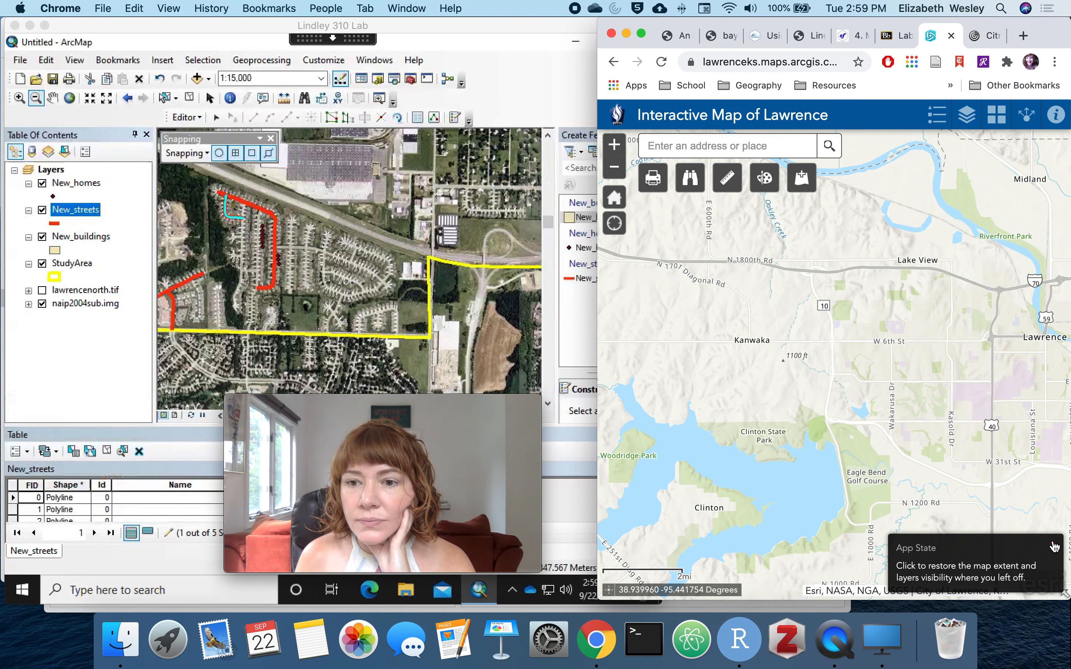
{"action": "left_click", "coordinate": [1053, 546]}
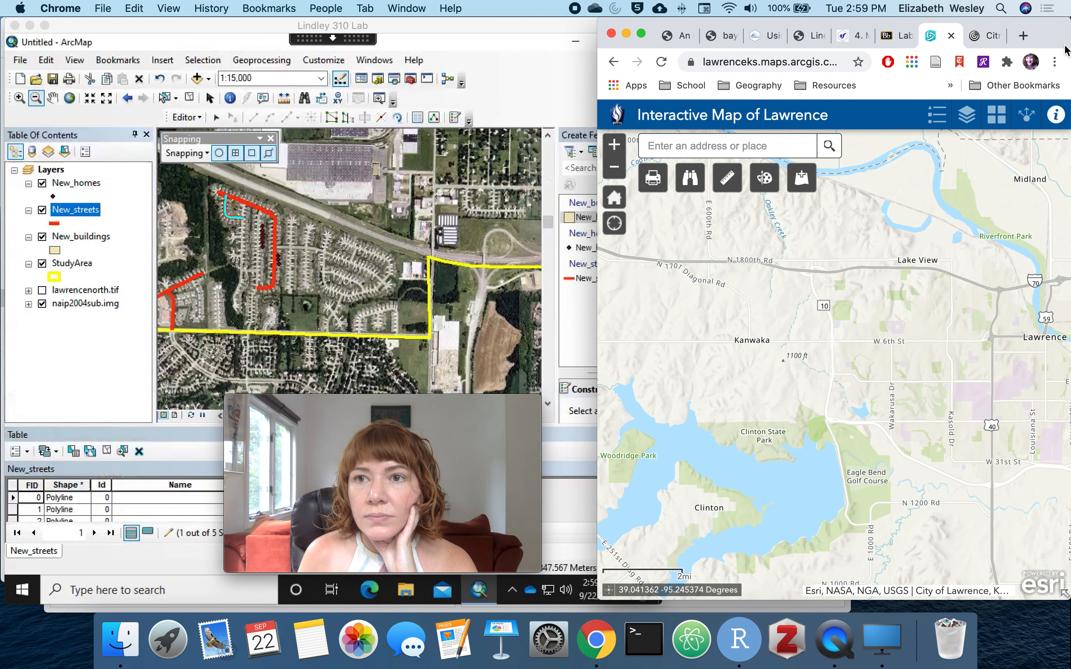
{"action": "mouse_move", "coordinate": [1061, 25]}
{"action": "left_mouse_down"}
{"action": "mouse_move", "coordinate": [1003, 23]}
{"action": "mouse_move", "coordinate": [1057, 24]}
{"action": "left_mouse_up"}
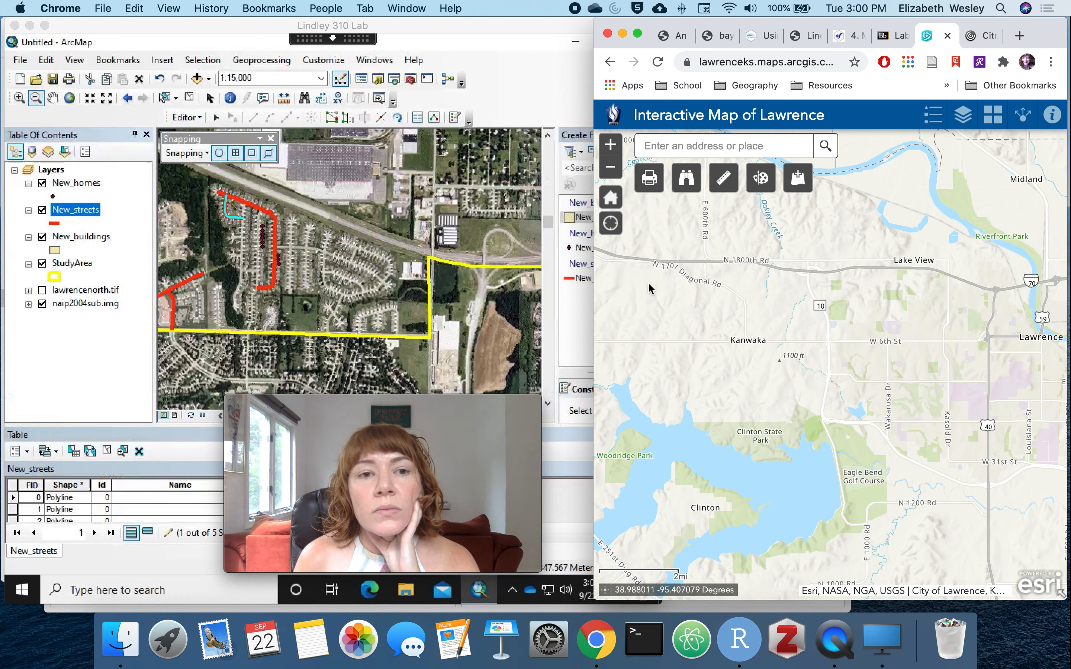
{"action": "left_click", "coordinate": [112, 156]}
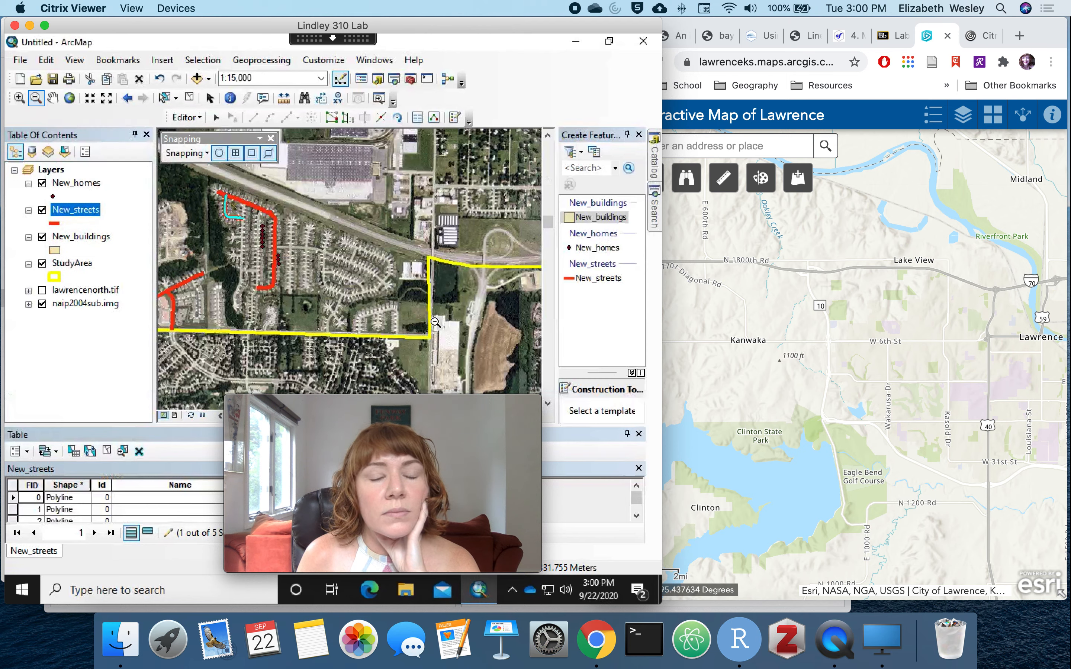
Zoom ArcMap out to 1:25,000 and pan across the study area's digitized streets
{"action": "left_click", "coordinate": [472, 312]}
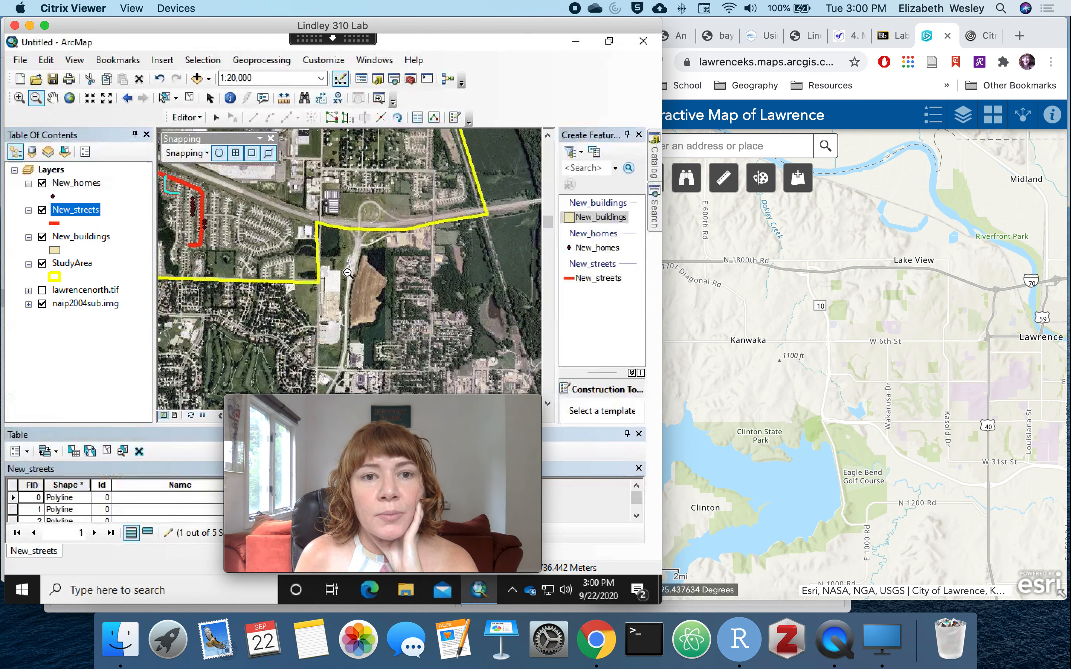
{"action": "left_click", "coordinate": [330, 220]}
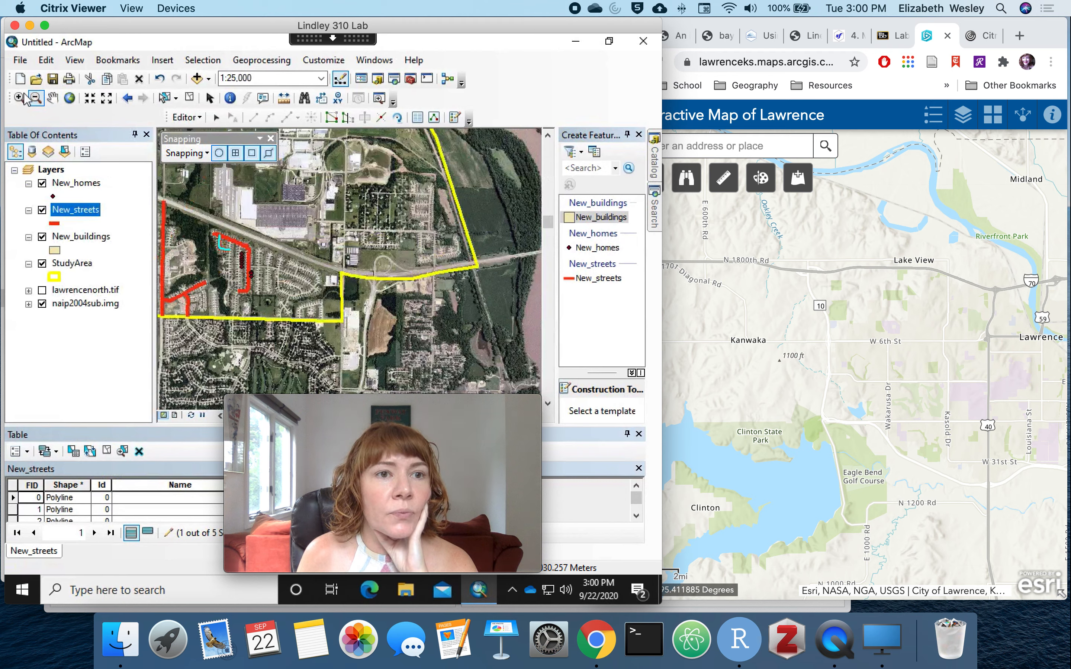
{"action": "left_click", "coordinate": [52, 98]}
{"action": "left_click_drag", "start_coordinate": [157, 237], "coordinate": [407, 263]}
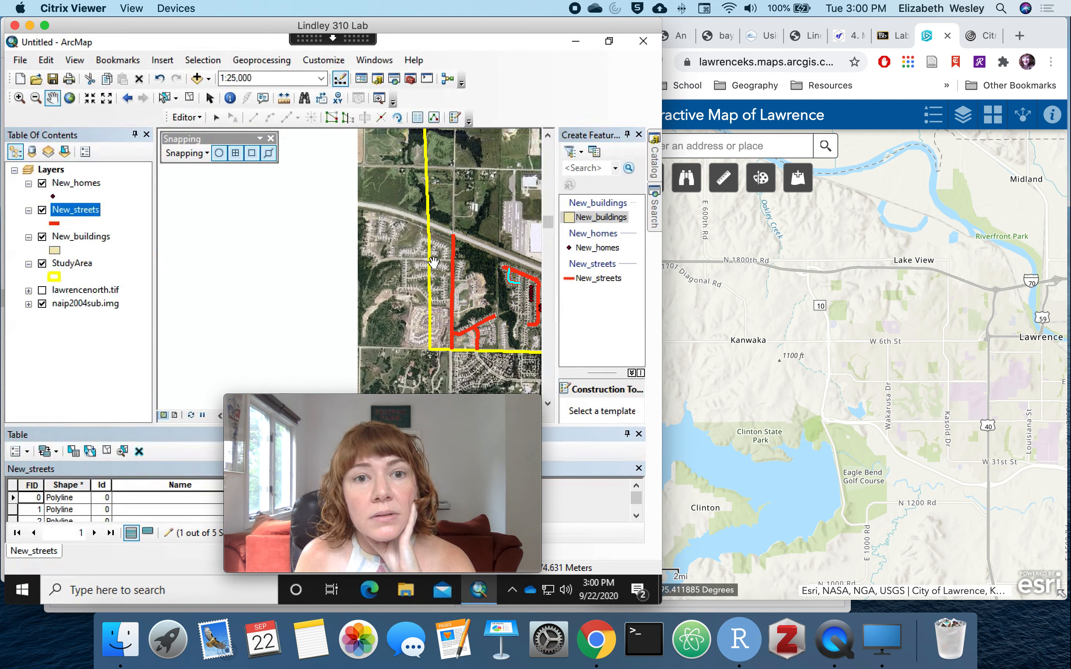
{"action": "left_click_drag", "start_coordinate": [484, 261], "coordinate": [297, 265]}
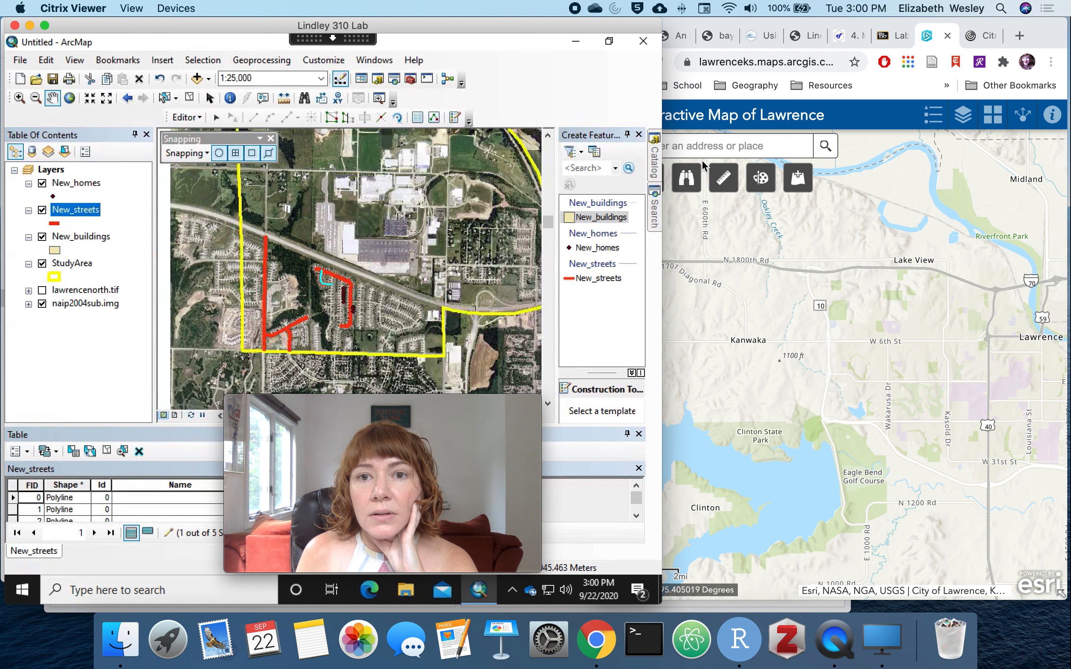
{"action": "left_click", "coordinate": [903, 184]}
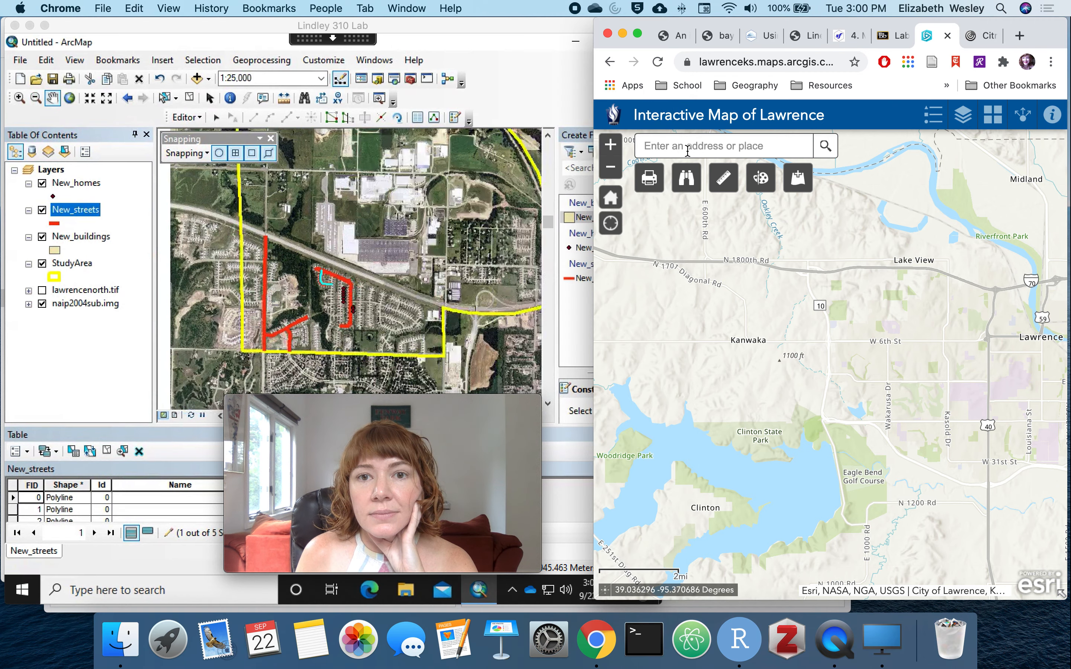
Zoom the web map in one level and pan over Lake View, Riverside and Santa Fe
{"action": "left_click", "coordinate": [610, 145]}
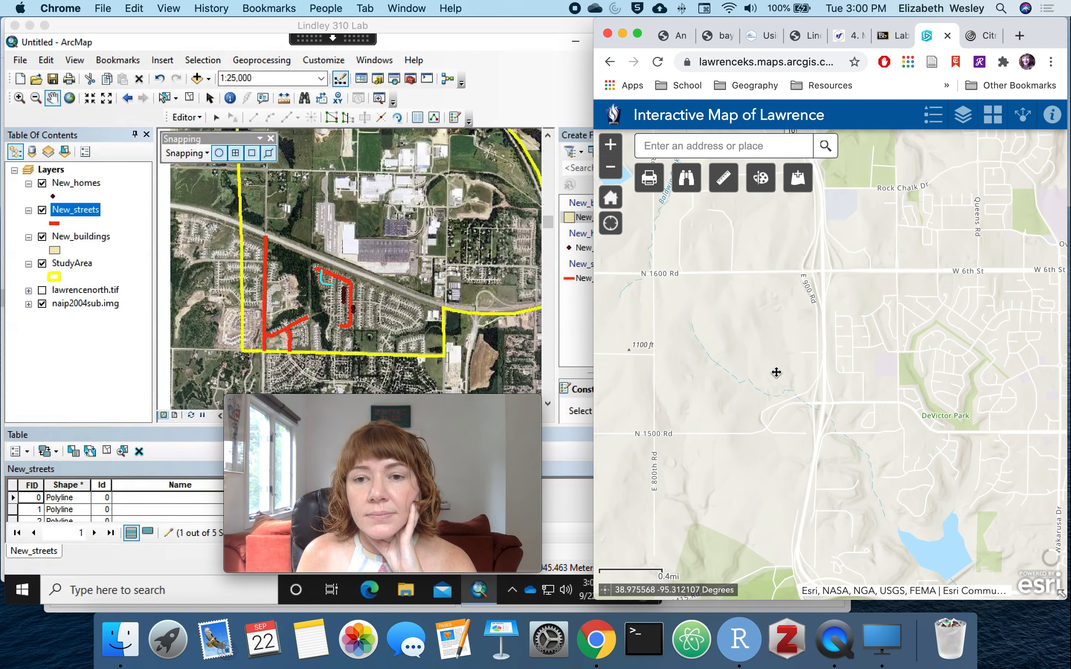
{"action": "left_click_drag", "start_coordinate": [1014, 225], "coordinate": [768, 377]}
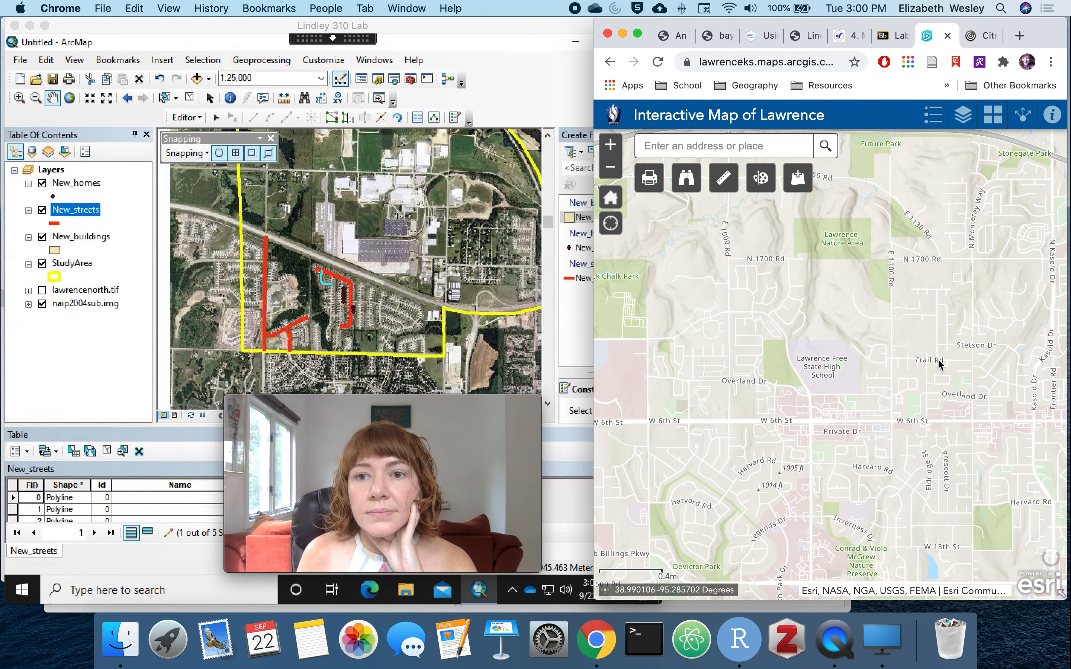
{"action": "left_click_drag", "start_coordinate": [964, 144], "coordinate": [935, 275]}
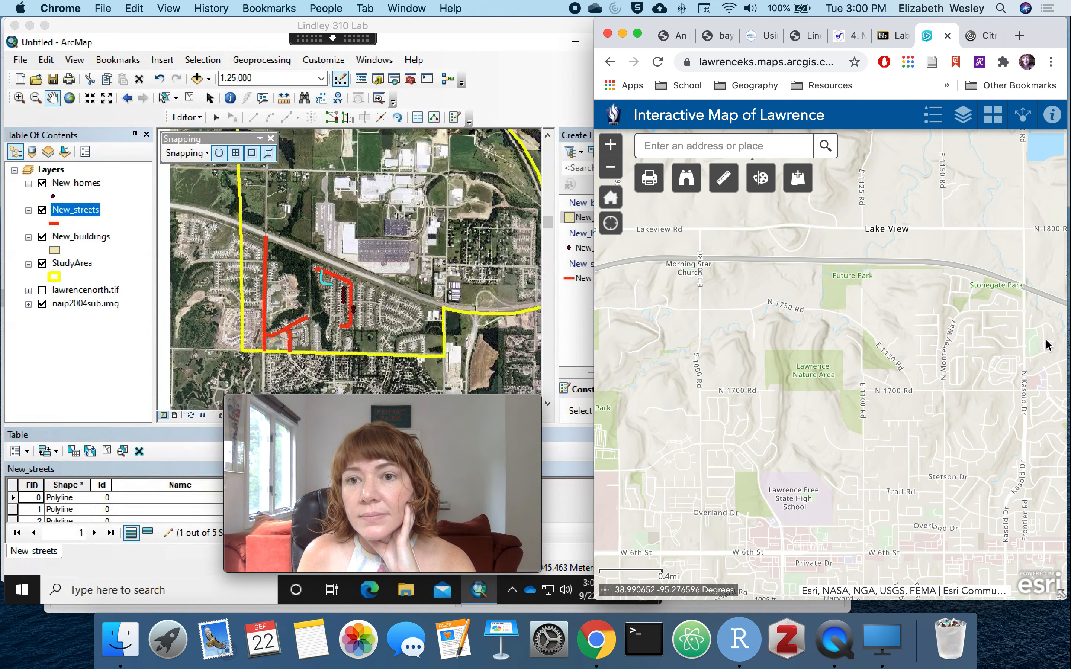
{"action": "left_click_drag", "start_coordinate": [1039, 351], "coordinate": [747, 343]}
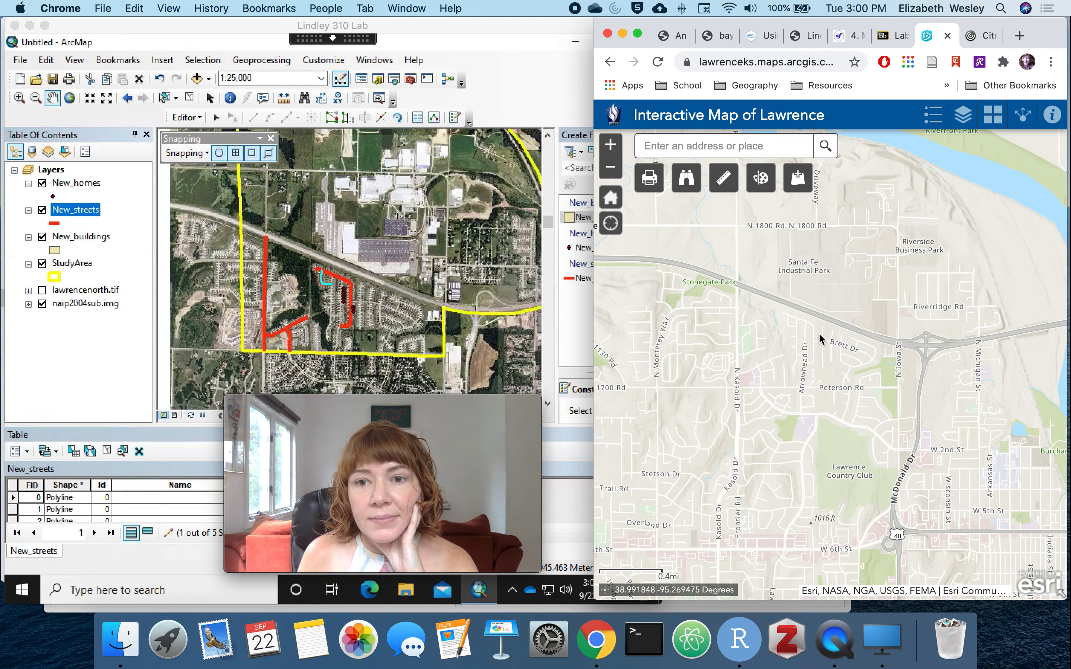
Zoom the web map to parcel level so street names like Brett Dr and Burke Dr are readable
{"action": "left_click", "coordinate": [610, 145]}
{"action": "left_click", "coordinate": [610, 144]}
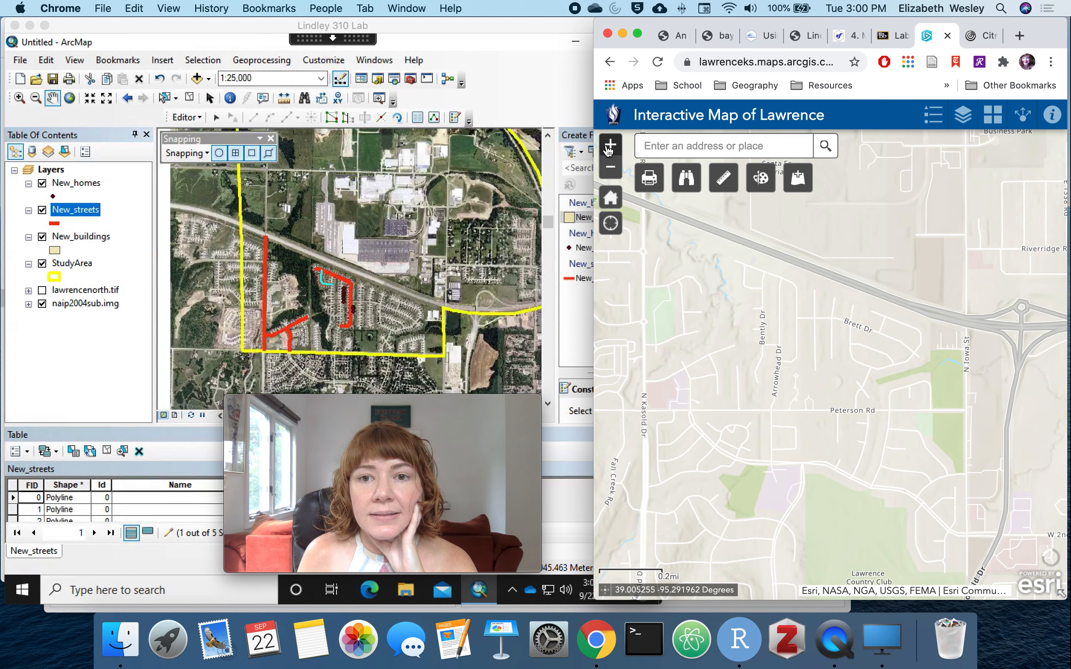
{"action": "left_click", "coordinate": [610, 147]}
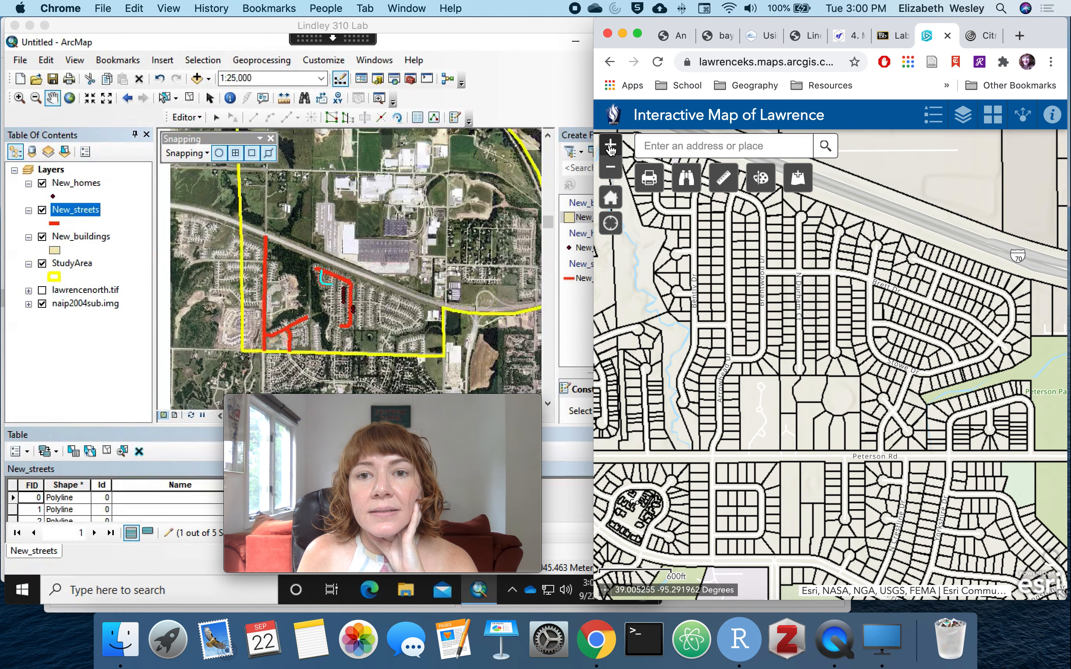
{"action": "left_click_drag", "start_coordinate": [779, 276], "coordinate": [843, 389]}
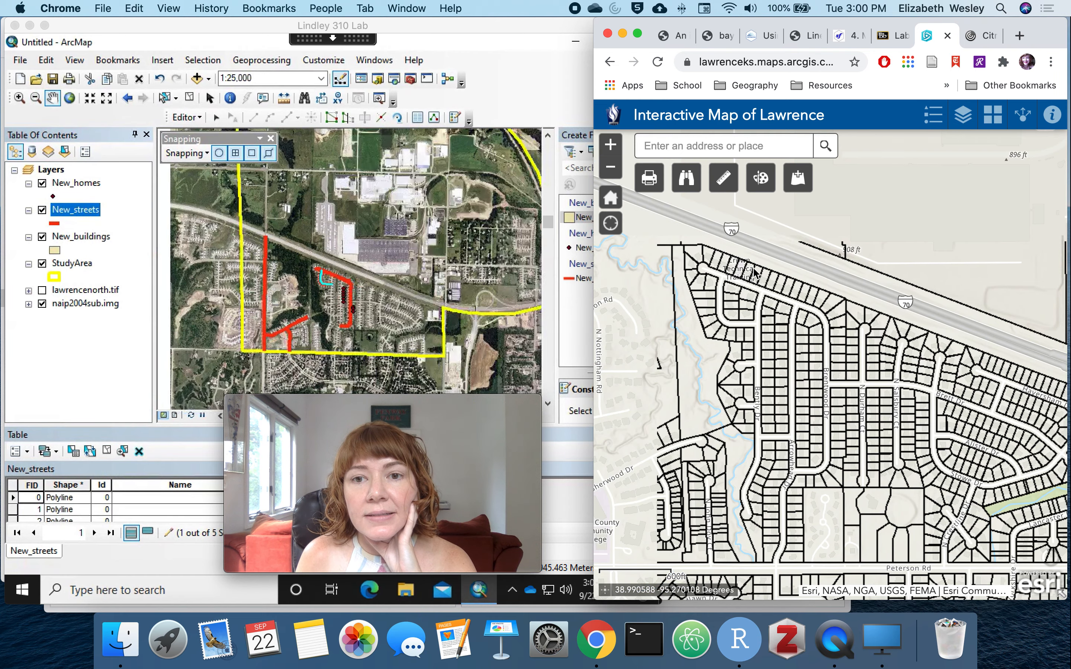
{"action": "left_click", "coordinate": [609, 151]}
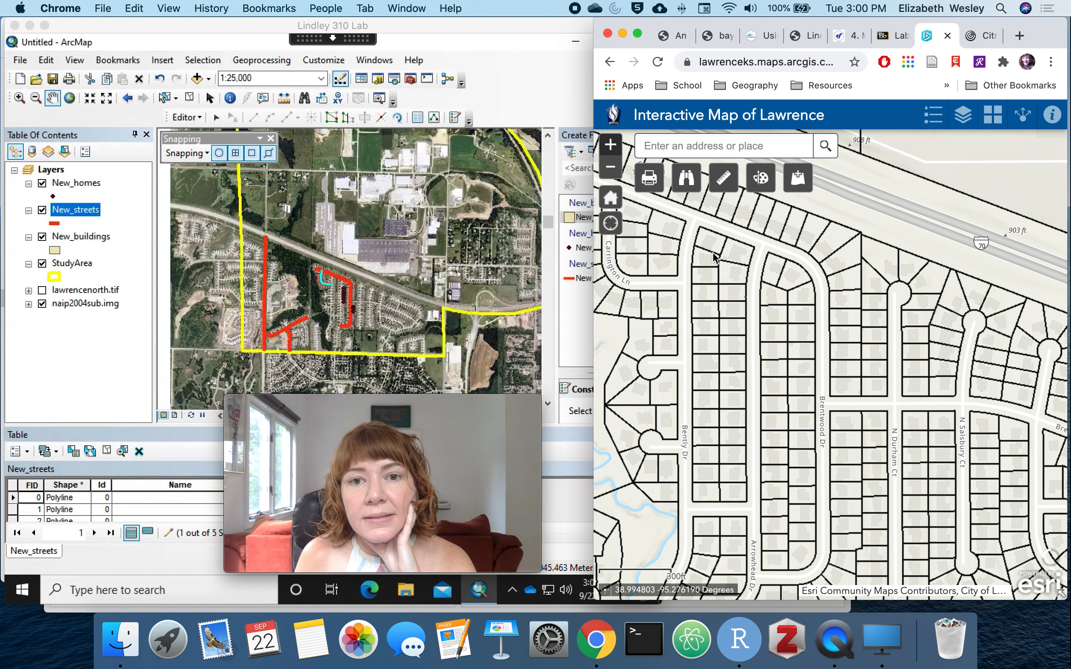
{"action": "left_click_drag", "start_coordinate": [797, 318], "coordinate": [808, 331]}
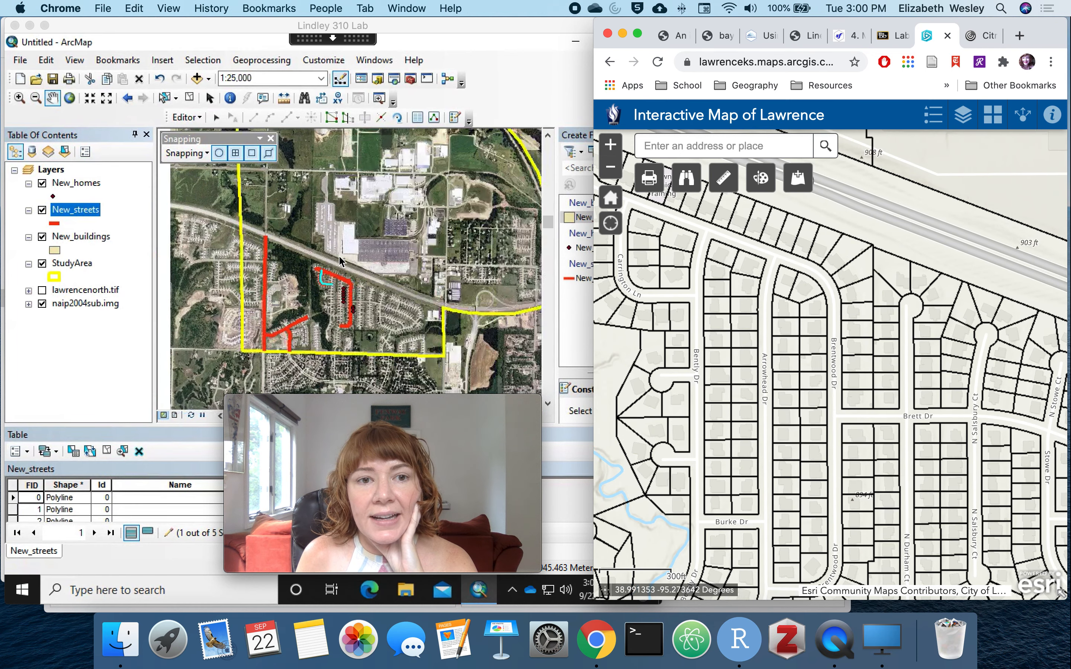
{"action": "left_click_drag", "start_coordinate": [430, 411], "coordinate": [980, 412]}
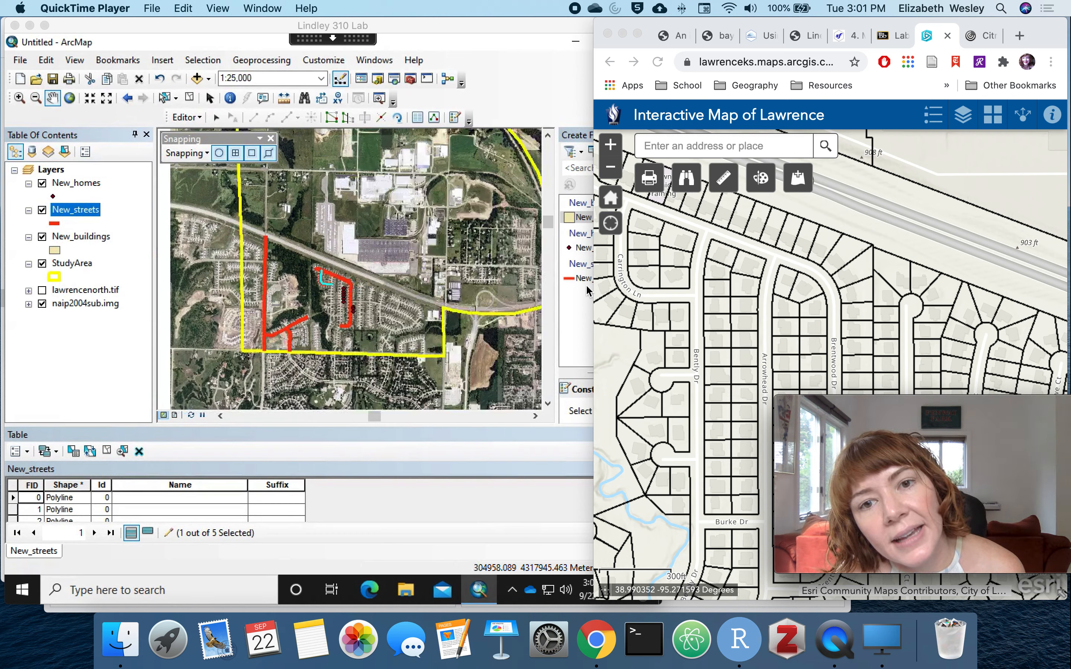
{"action": "left_click", "coordinate": [268, 429]}
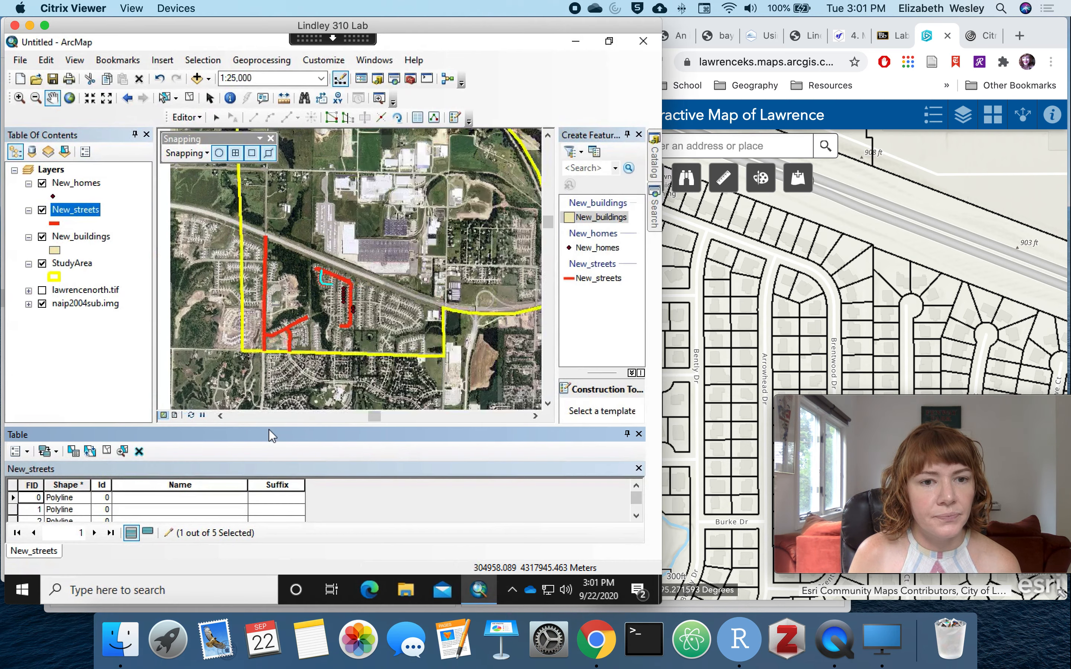
Name the FID 4 street Carrington with suffix Ln in the New_streets table
{"action": "left_click_drag", "start_coordinate": [269, 426], "coordinate": [264, 347]}
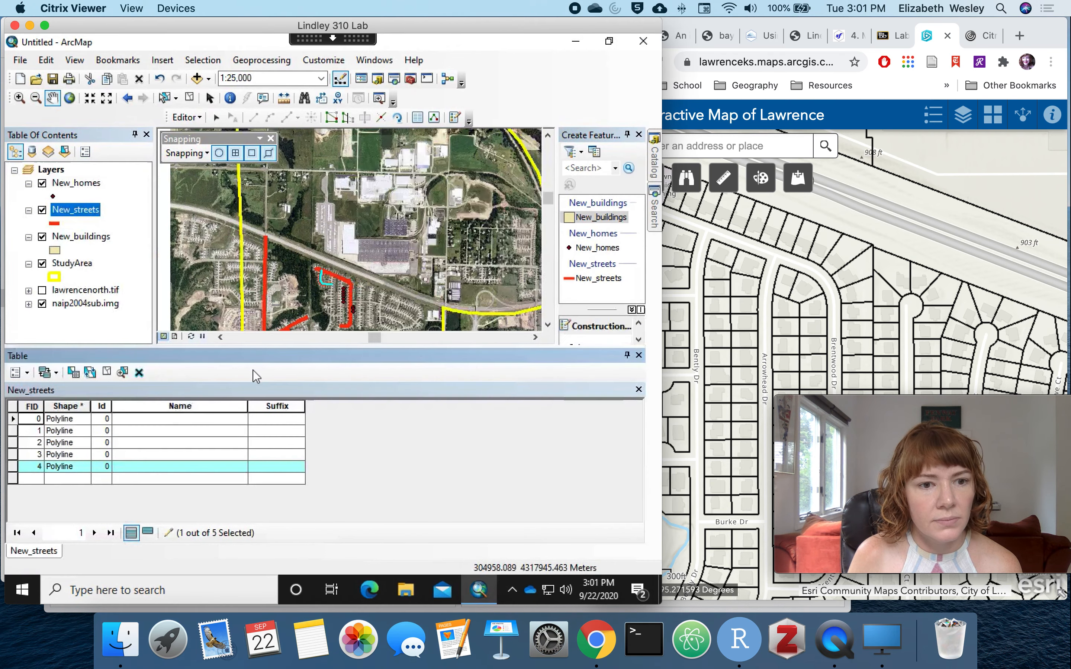
{"action": "left_click", "coordinate": [163, 467]}
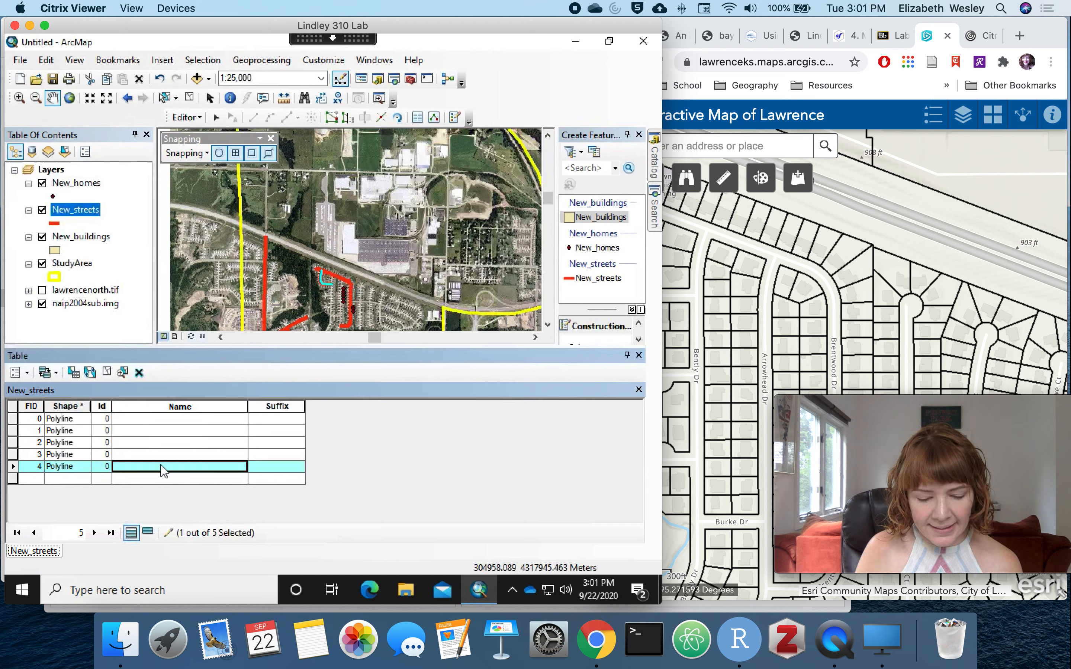
{"action": "type", "text": "Carrington"}
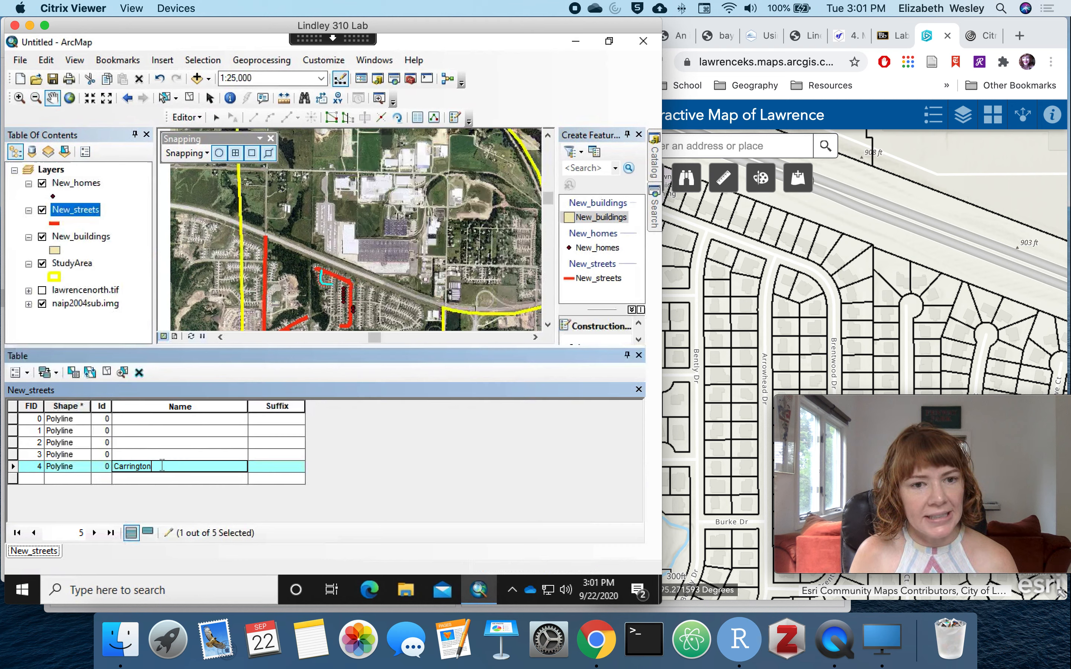
{"action": "key", "text": "Tab"}
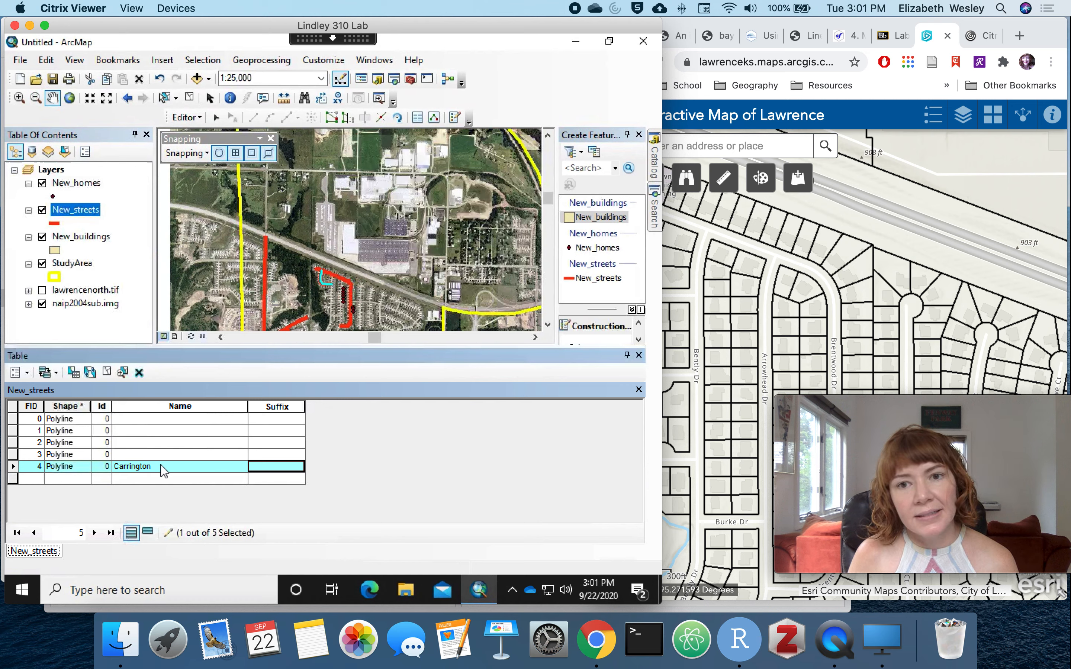
{"action": "type", "text": "Ln"}
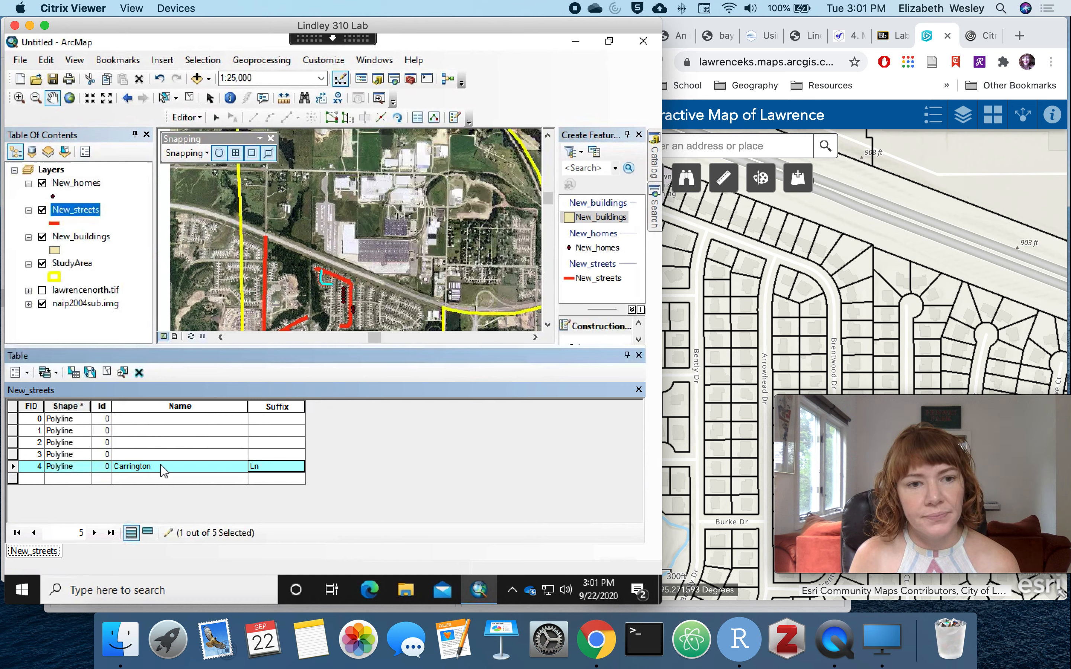
{"action": "key", "text": "Return"}
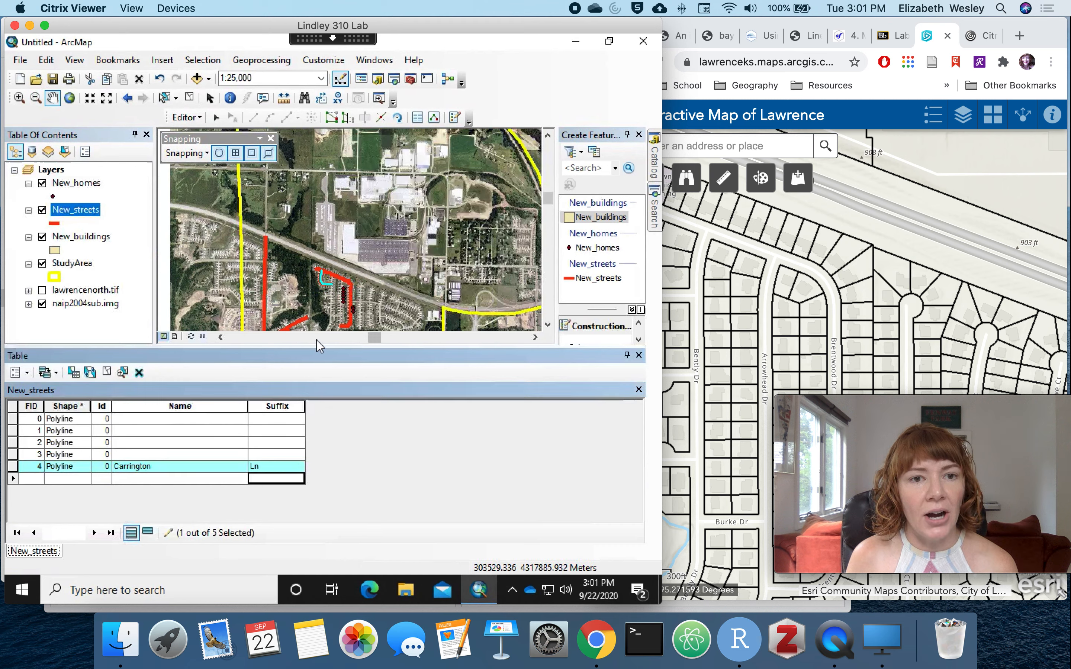
Save the street edits and review the lab instructions page
{"action": "left_click", "coordinate": [186, 116]}
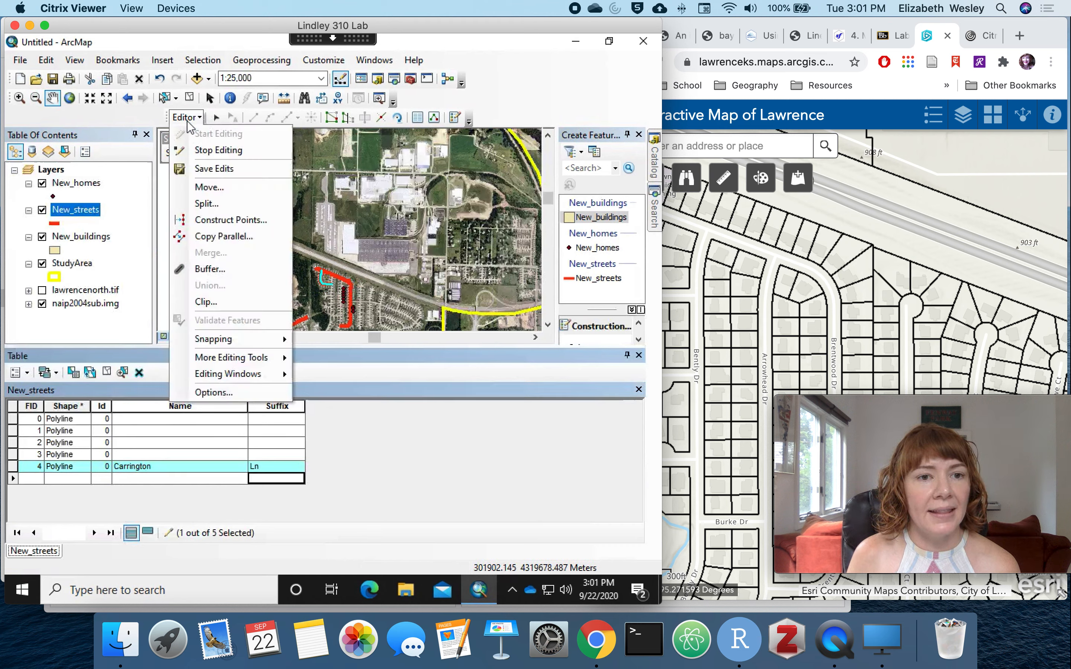
{"action": "left_click", "coordinate": [213, 168]}
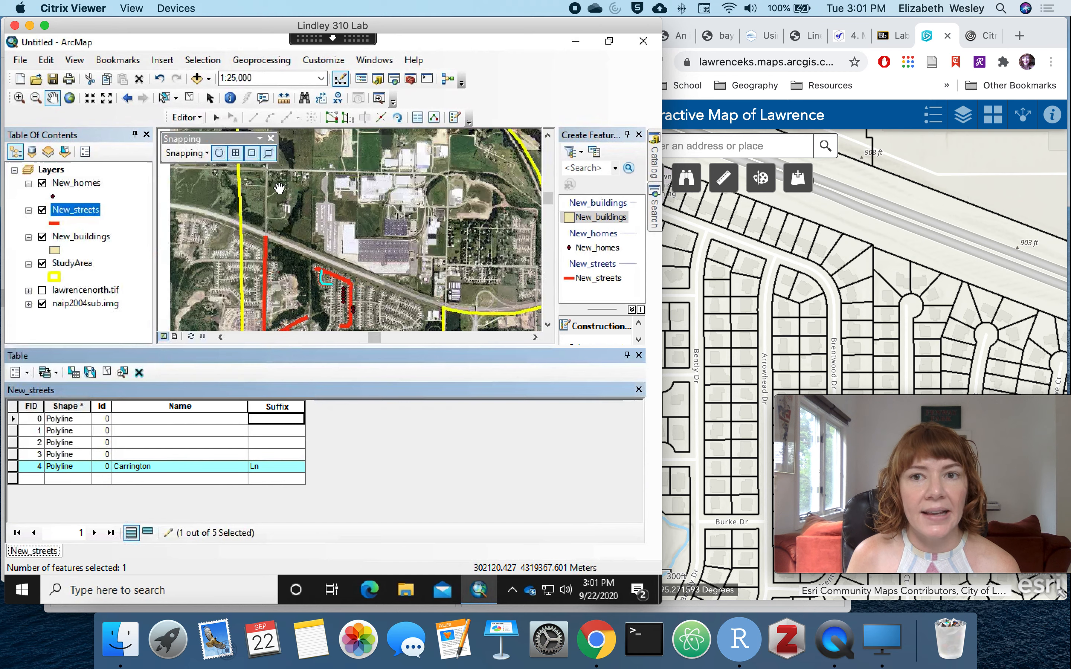
{"action": "left_click", "coordinate": [892, 92]}
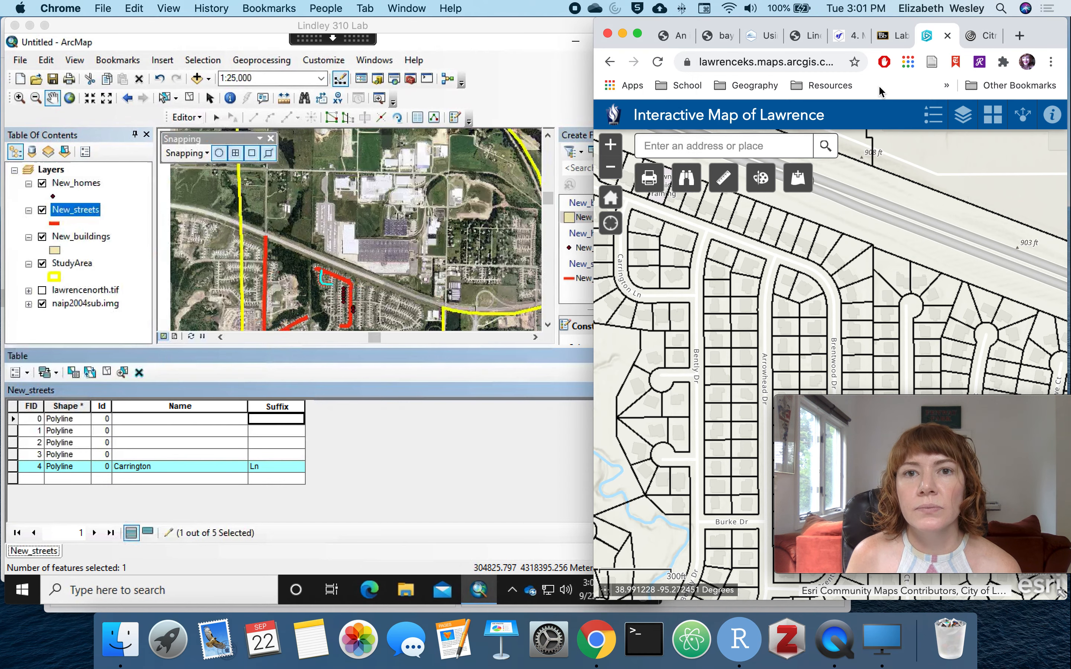
{"action": "left_click", "coordinate": [610, 61]}
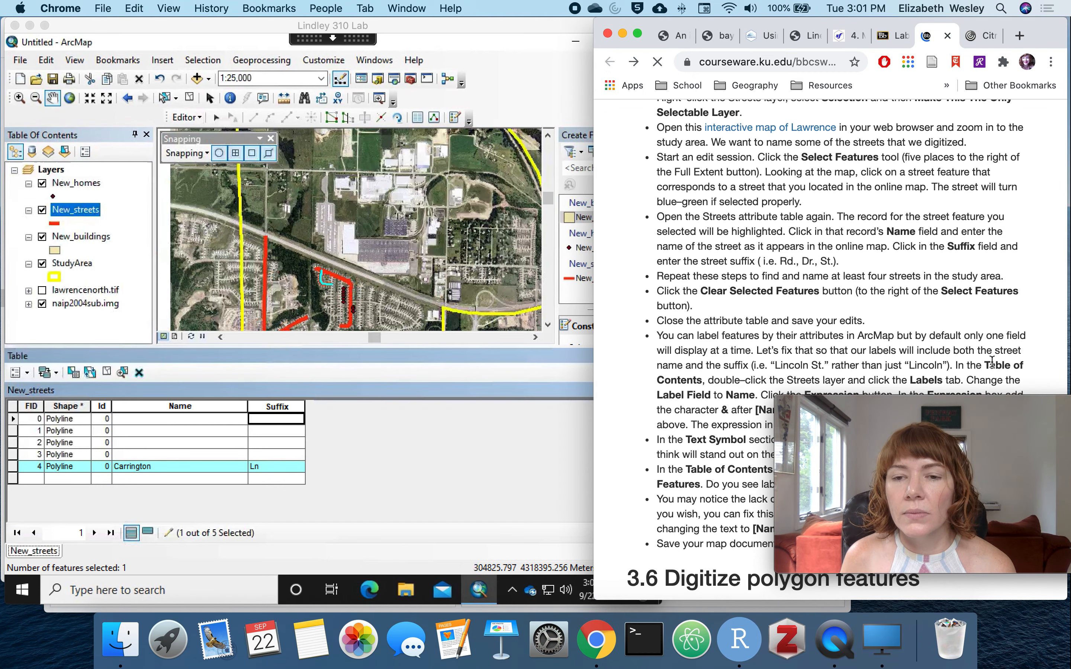
{"action": "scroll", "coordinate": [970, 331], "scroll_direction": "down", "scroll_amount": 6}
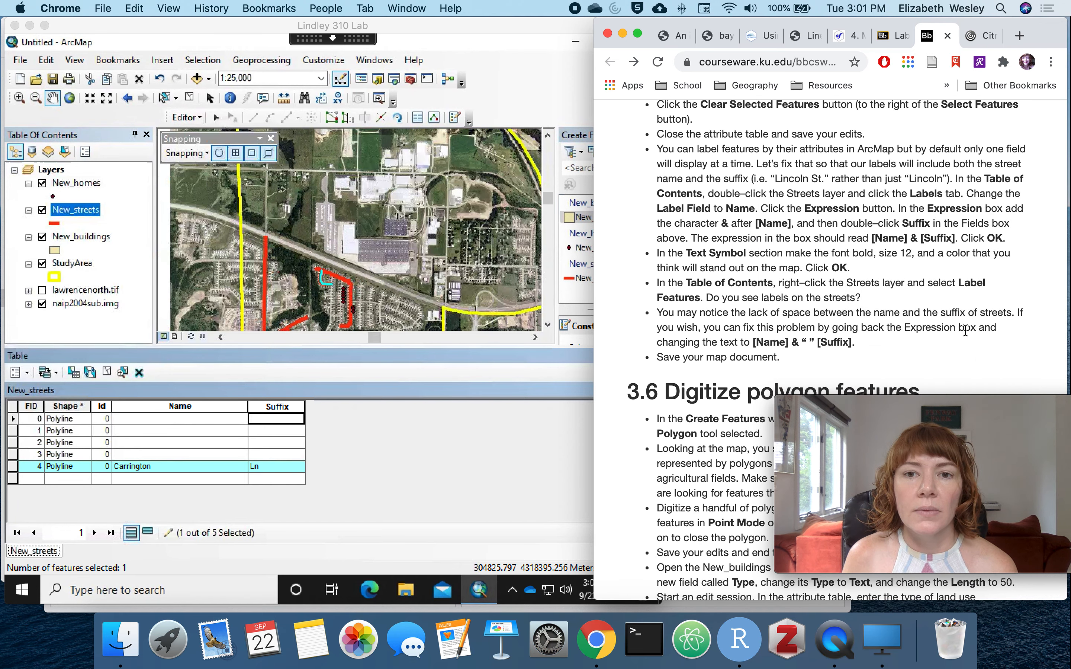
{"action": "scroll", "coordinate": [968, 335], "scroll_direction": "down", "scroll_amount": 2}
{"action": "scroll", "coordinate": [956, 328], "scroll_direction": "up", "scroll_amount": 3}
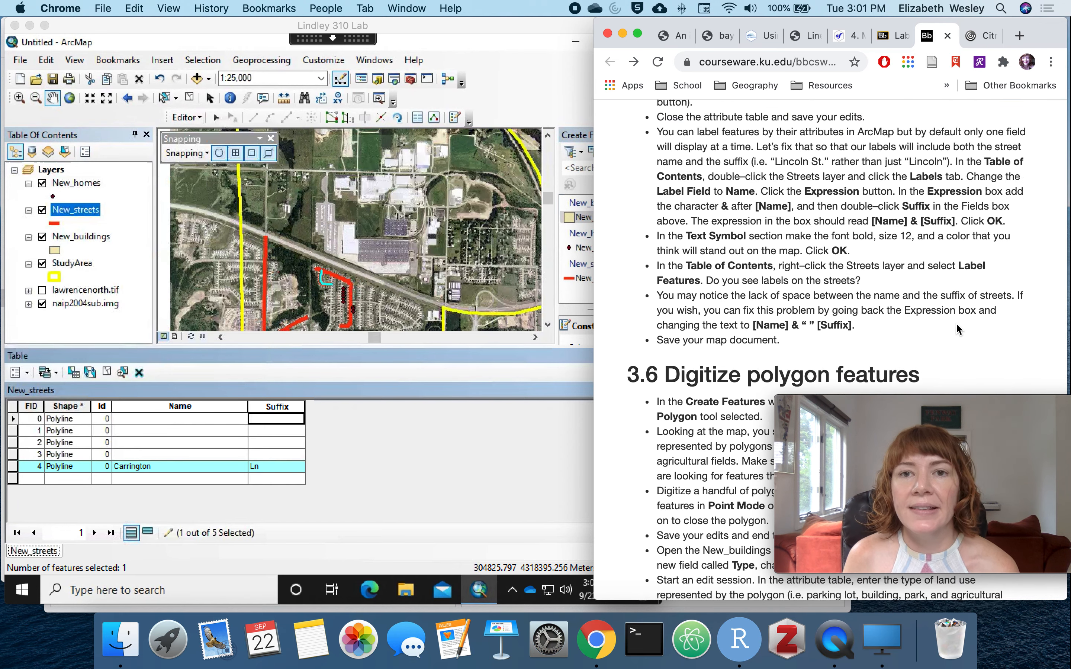
Close the New_streets attribute table and check the instructions again
{"action": "left_click", "coordinate": [469, 359]}
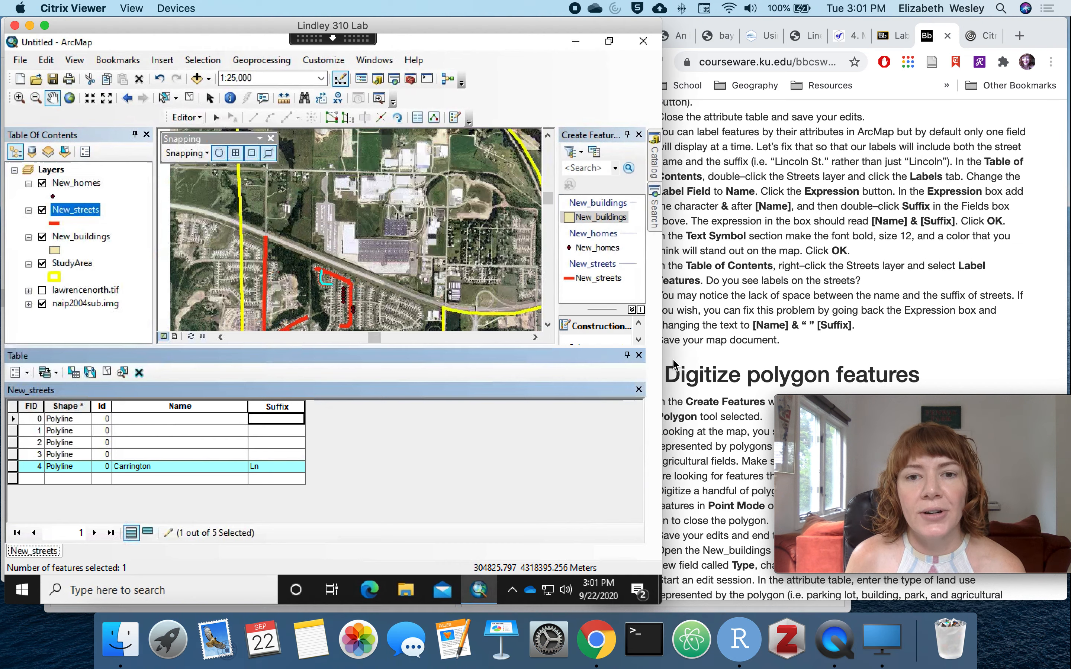
{"action": "left_click", "coordinate": [639, 356]}
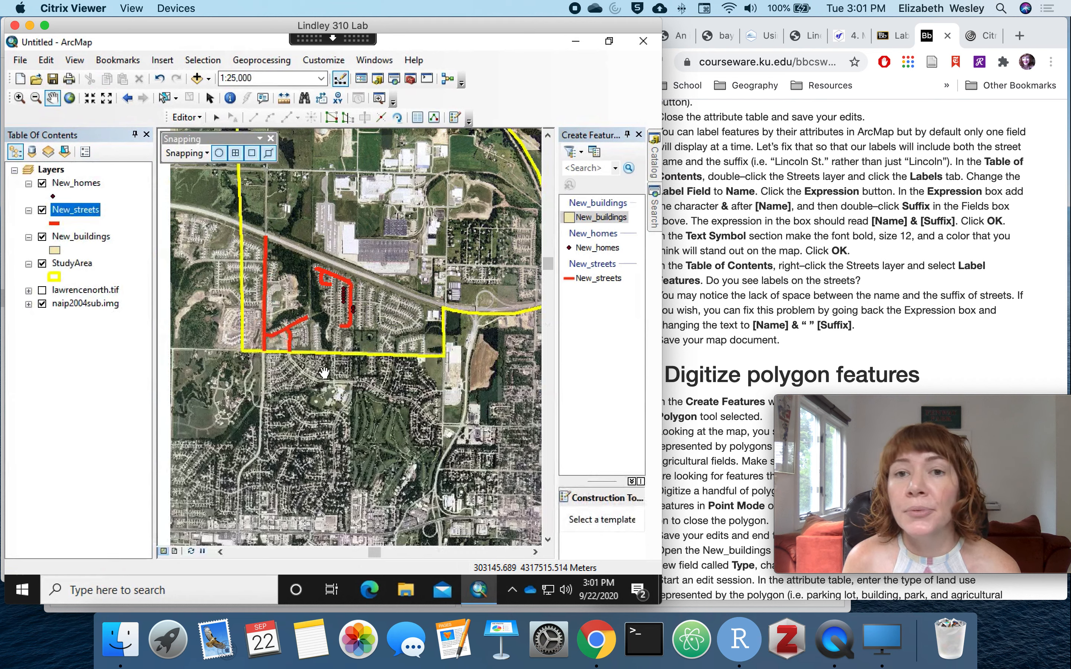
{"action": "left_click", "coordinate": [998, 341]}
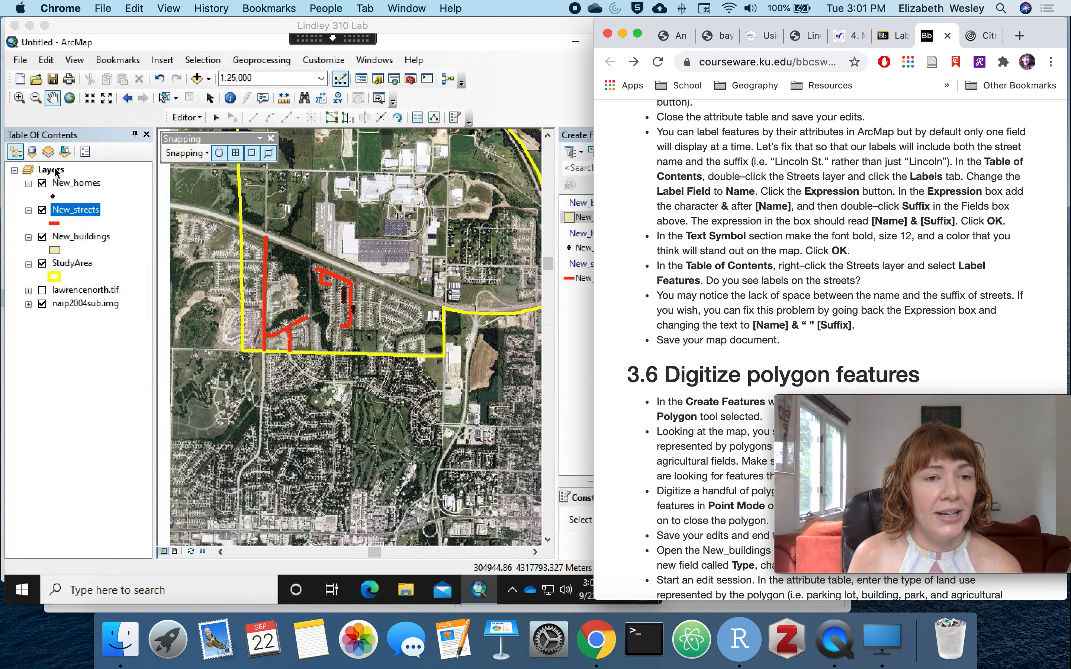
{"action": "left_click", "coordinate": [76, 208]}
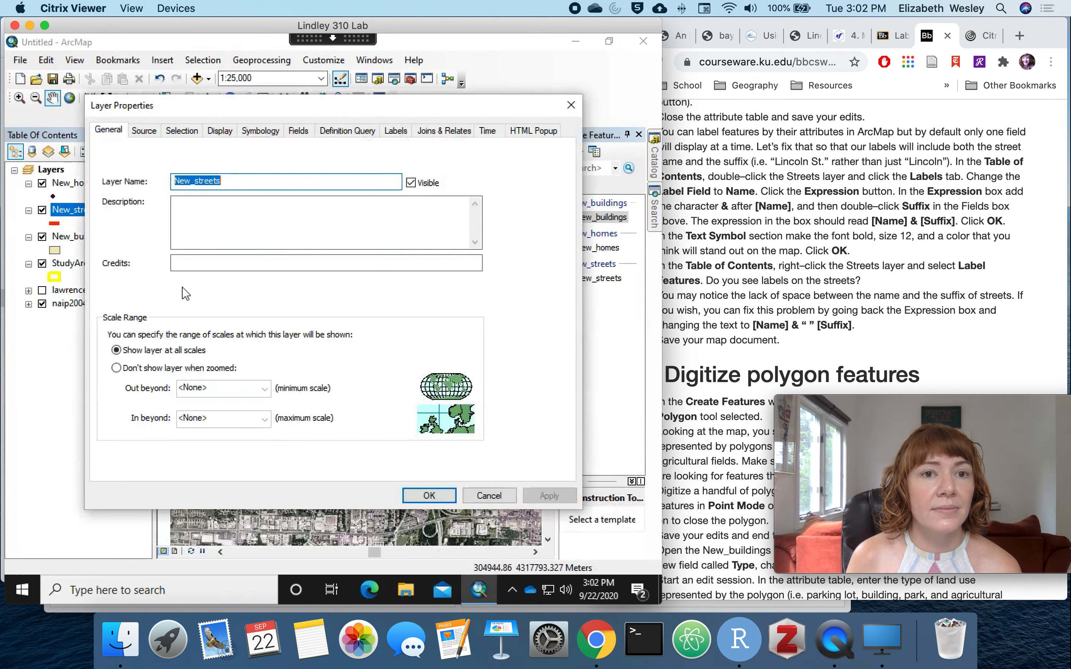
Enable 'Label features in this layer' for New_streets and open the Label Expression dialog showing [Id]
{"action": "left_click", "coordinate": [396, 131]}
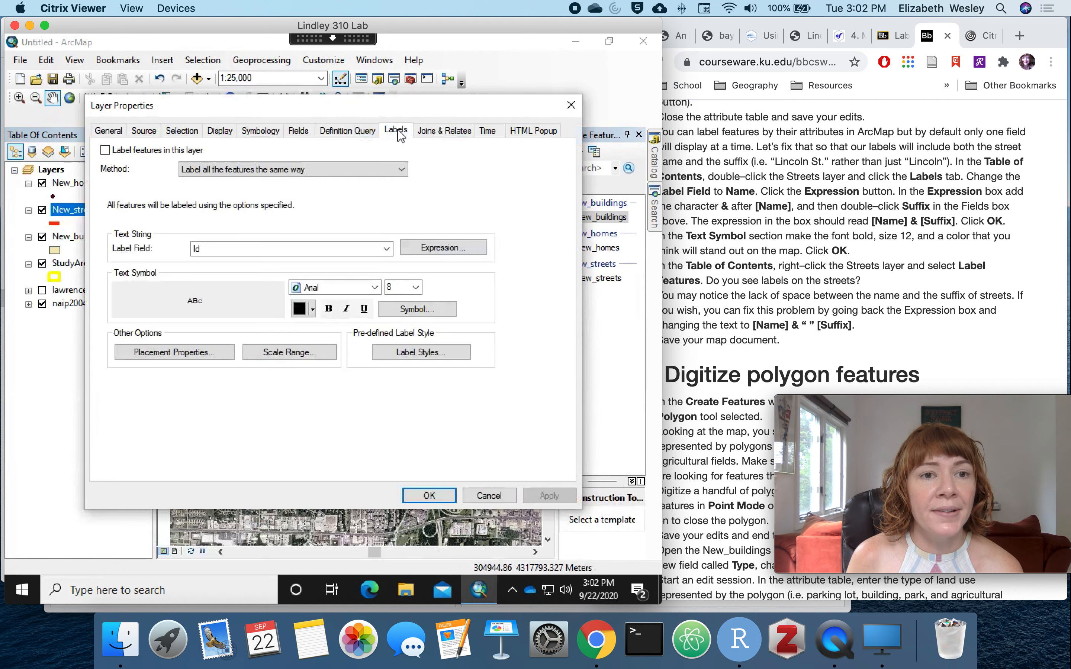
{"action": "left_click", "coordinate": [106, 151]}
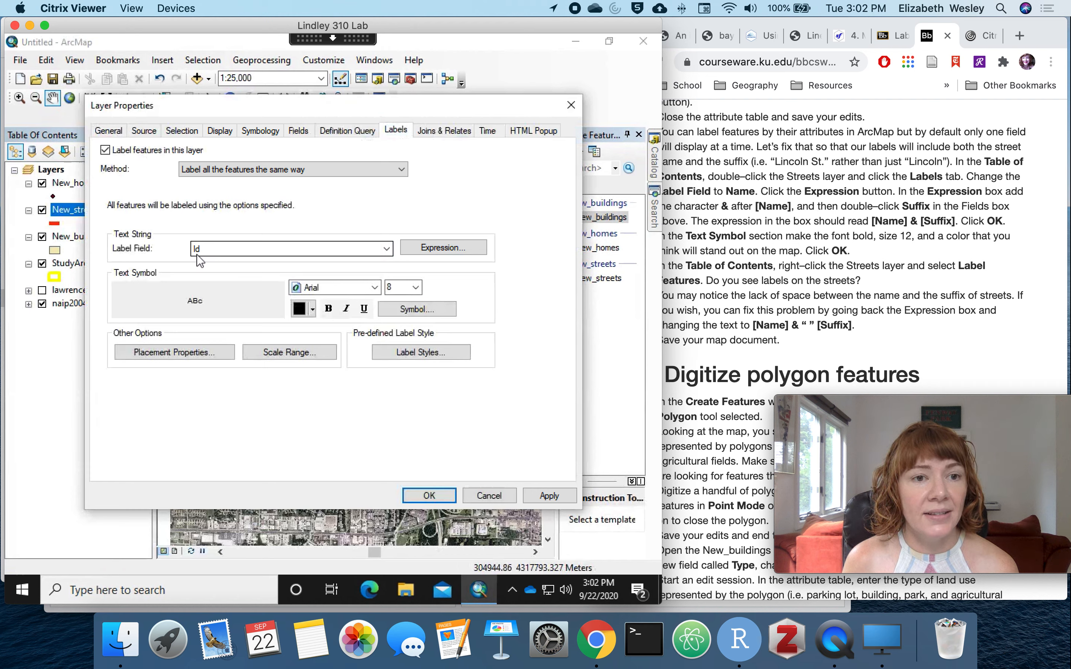
{"action": "left_click", "coordinate": [455, 246]}
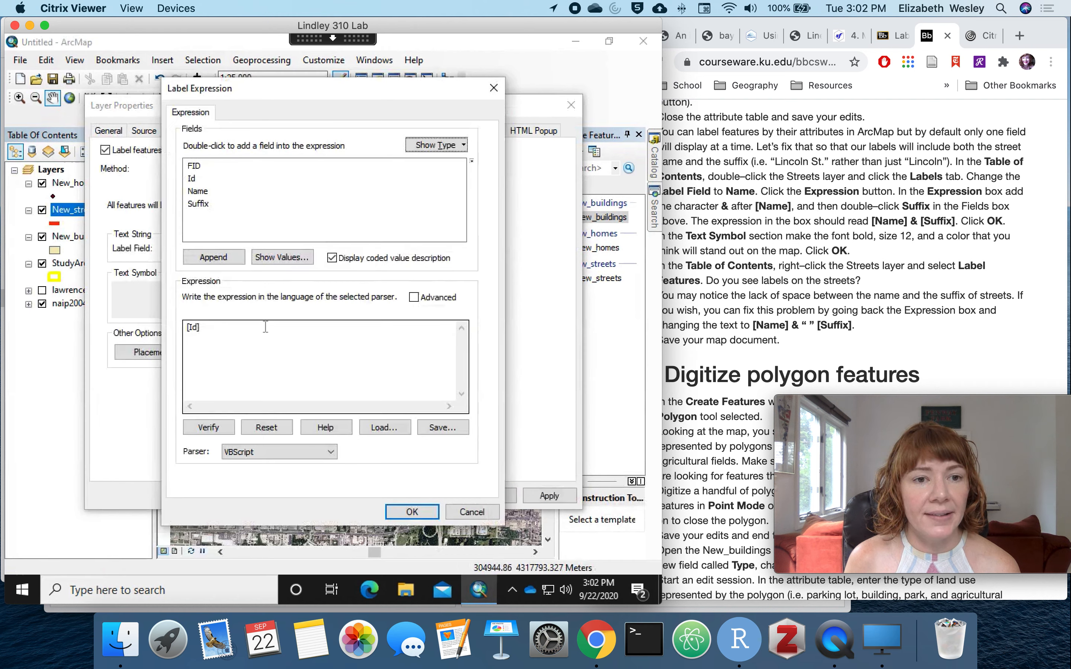
Replace the [Id] label expression with [Name] & " " & [Suffix] and verify it
{"action": "left_click_drag", "start_coordinate": [252, 328], "coordinate": [172, 326]}
{"action": "key", "text": "BackSpace"}
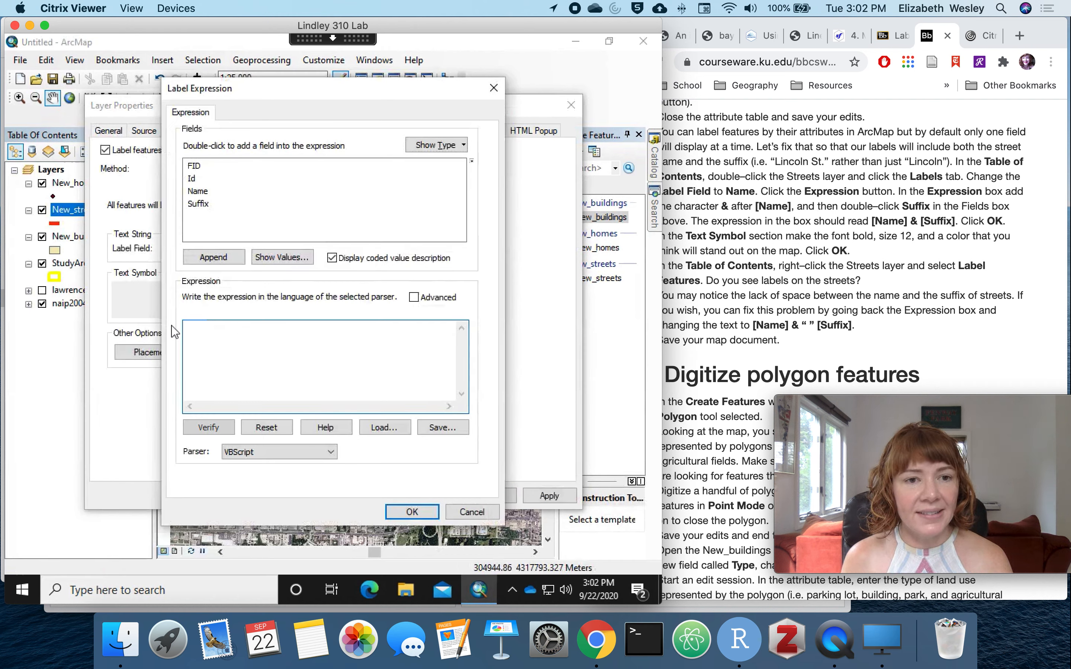
{"action": "double_click", "coordinate": [197, 191]}
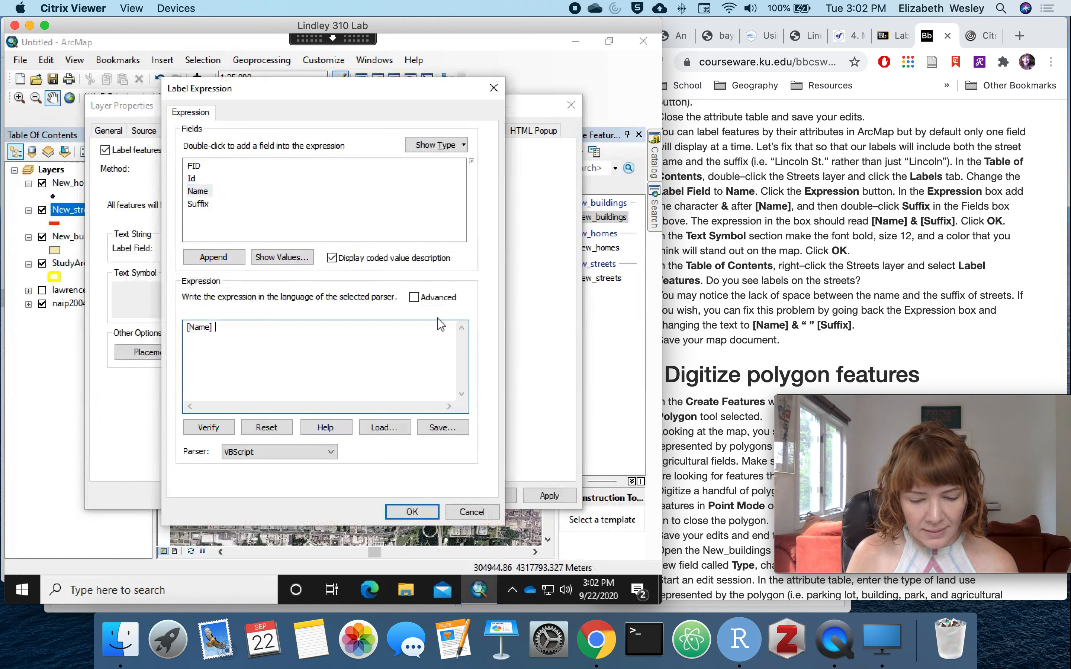
{"action": "type", "text": "&"}
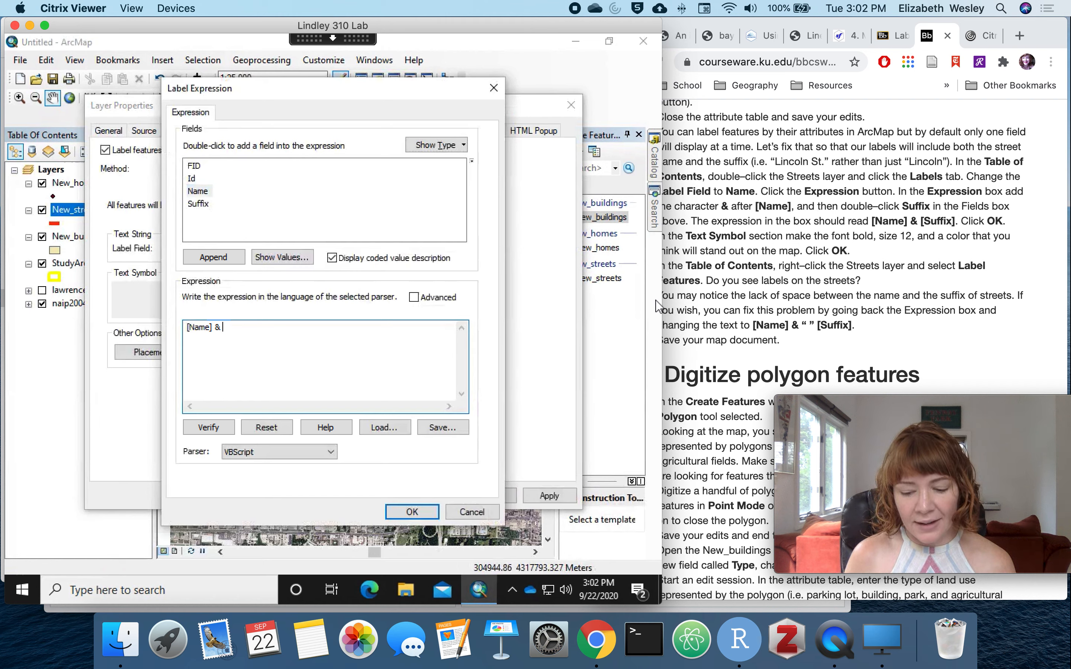
{"action": "type", "text": "\" \" &"}
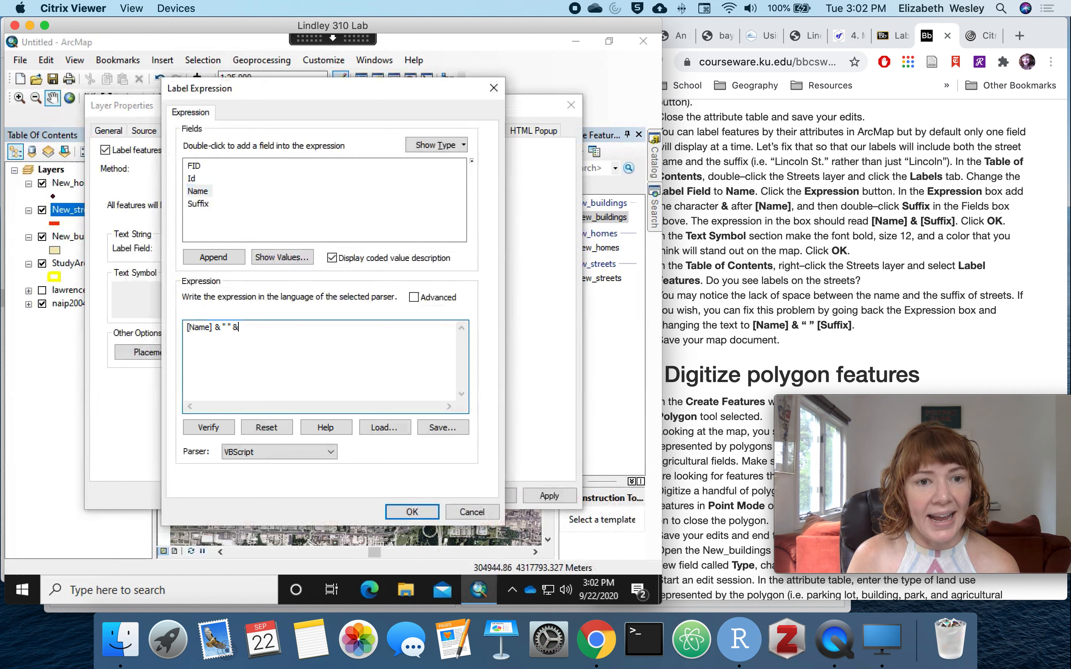
{"action": "double_click", "coordinate": [198, 204]}
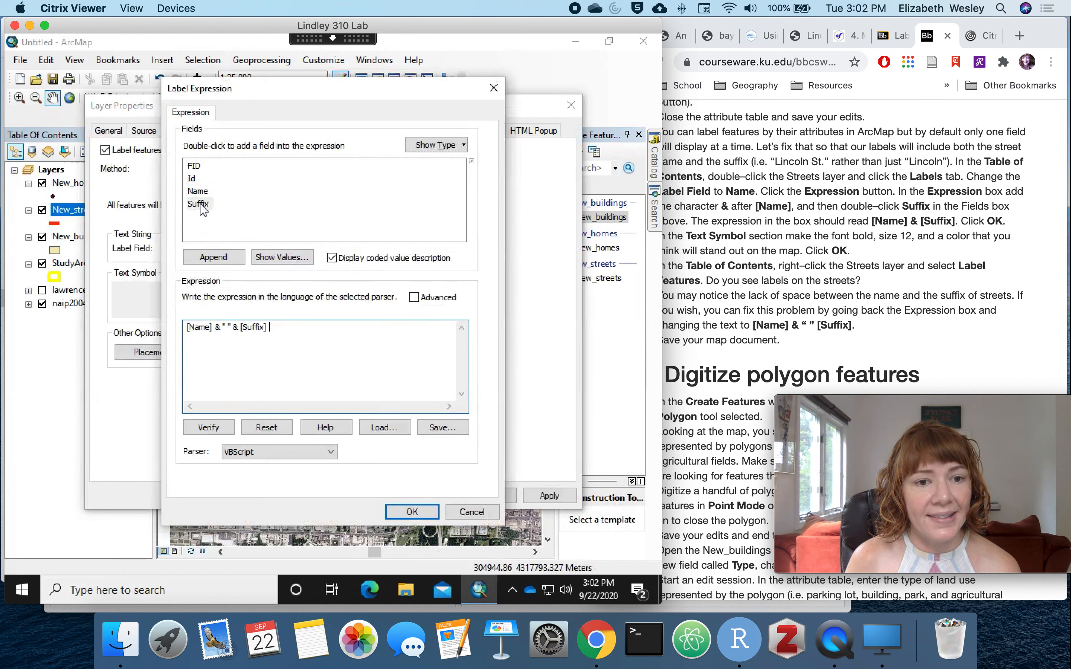
{"action": "left_click", "coordinate": [217, 427]}
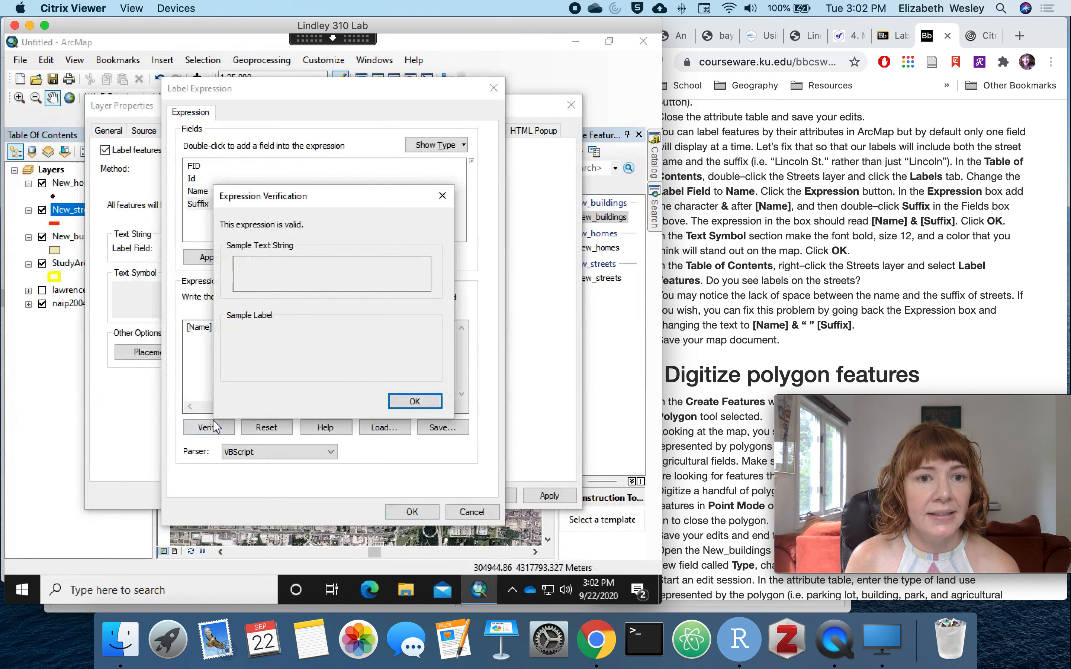
{"action": "left_click", "coordinate": [436, 404]}
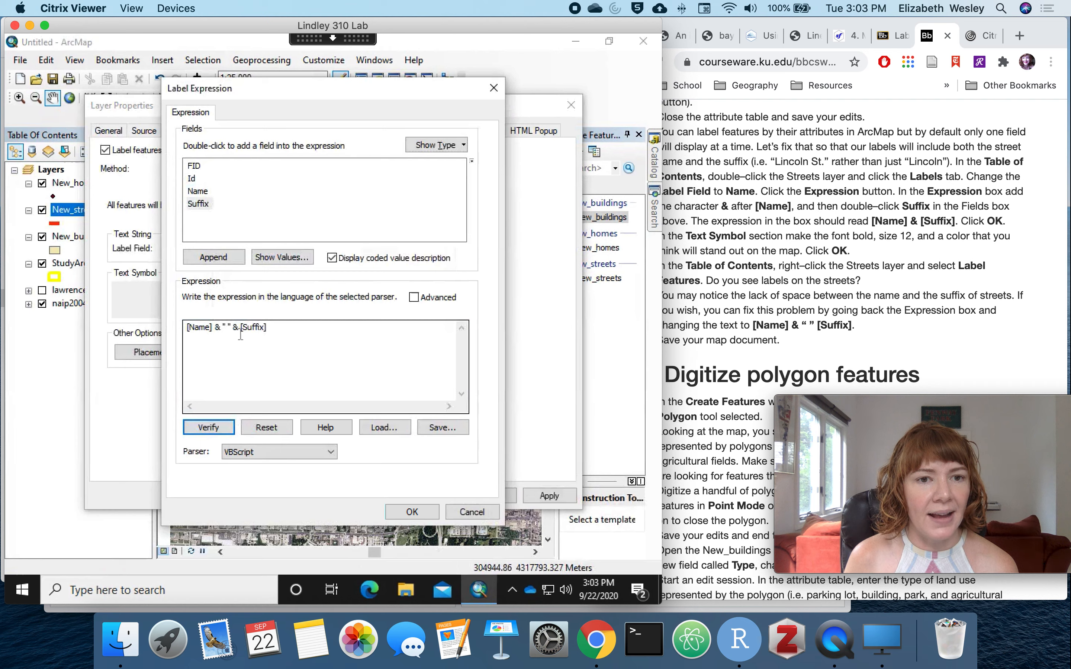
{"action": "left_click", "coordinate": [412, 512]}
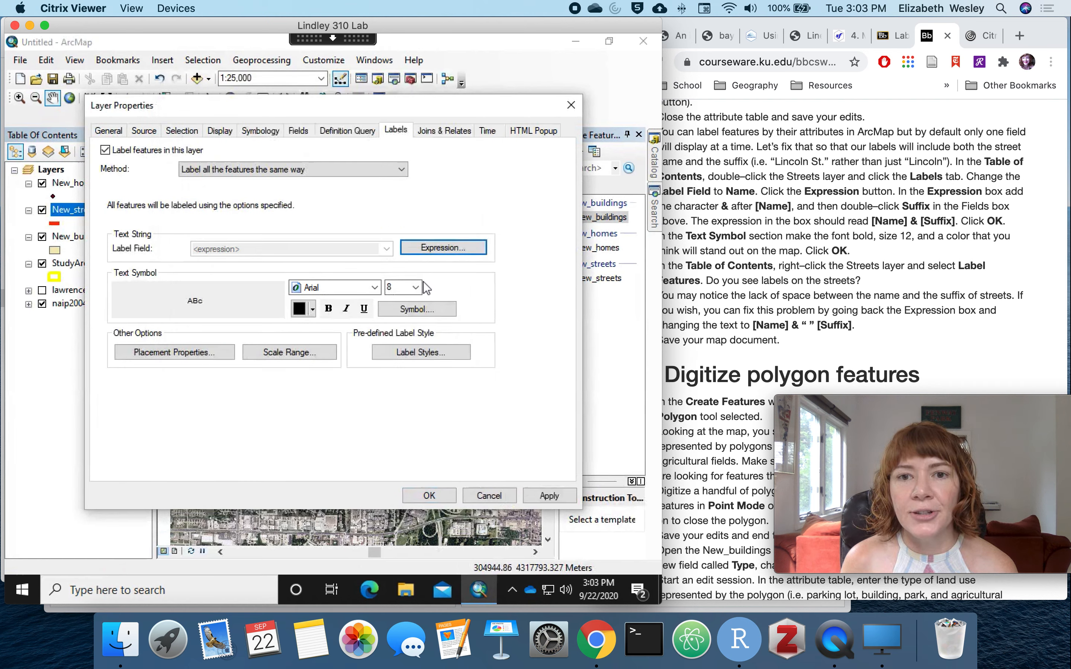
Set the New_streets labels to bold, size 12, and apply them to the map
{"action": "left_click", "coordinate": [328, 309]}
{"action": "left_click", "coordinate": [416, 287]}
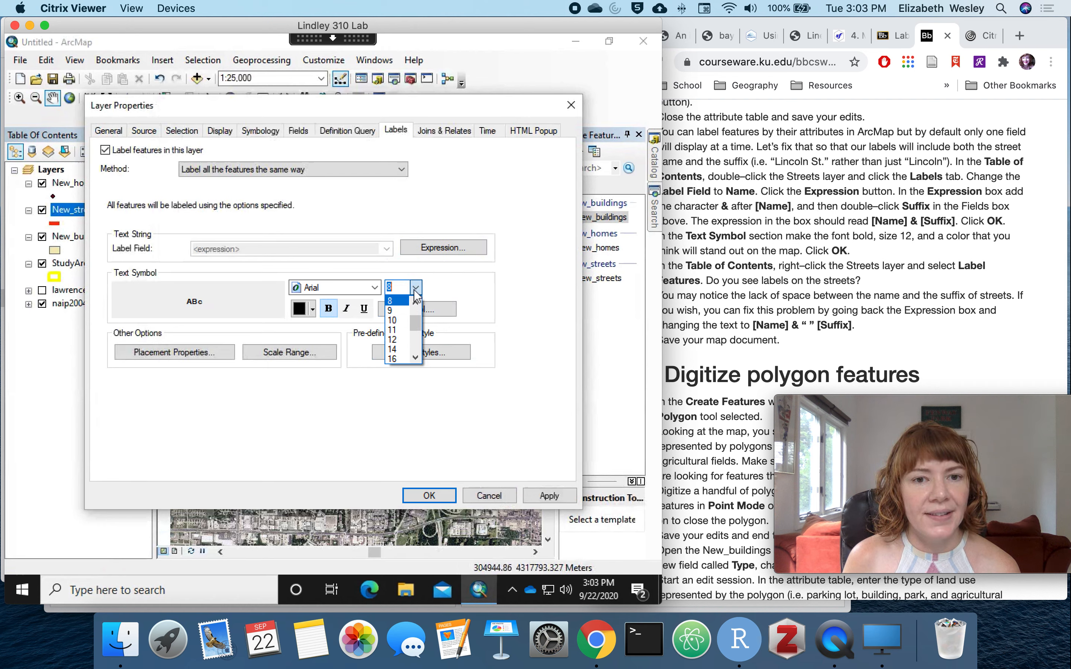
{"action": "left_click", "coordinate": [395, 340]}
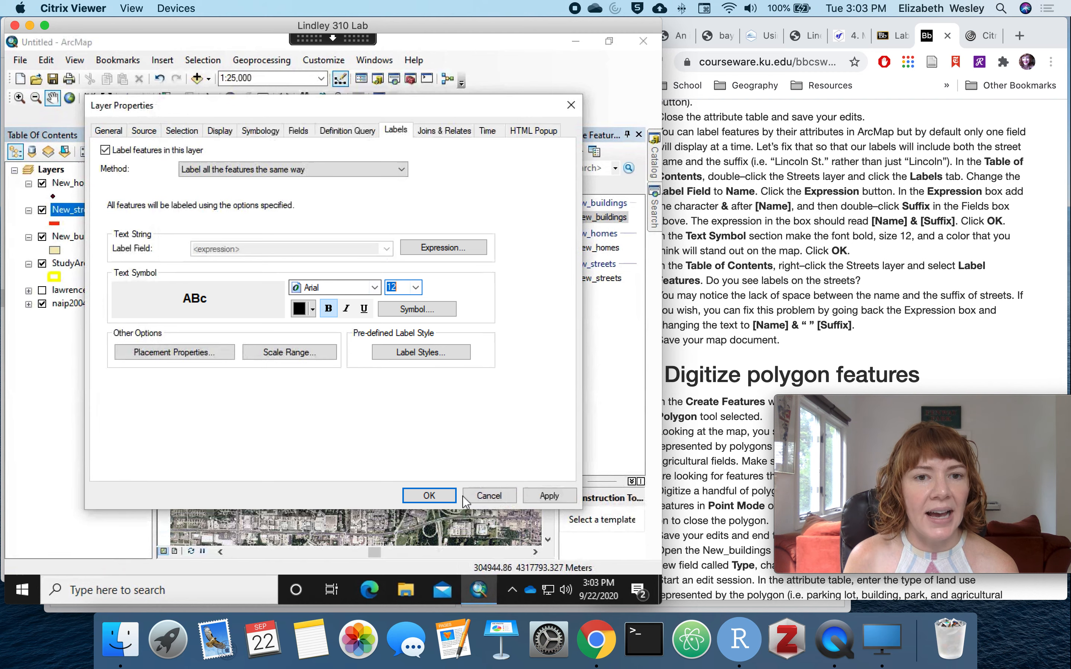
{"action": "left_click", "coordinate": [436, 495]}
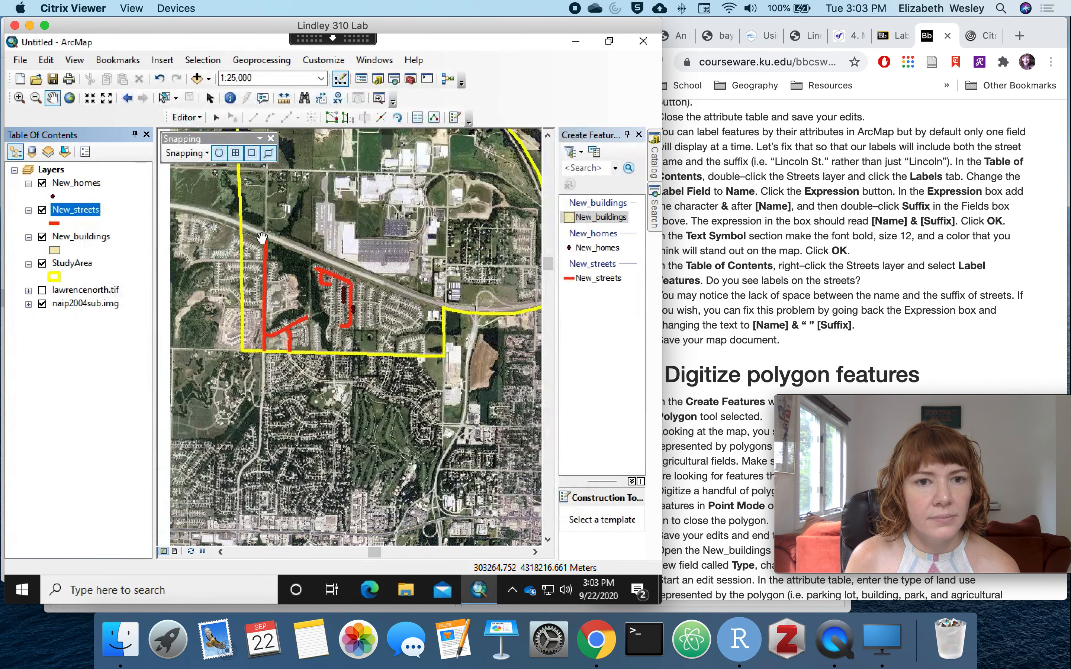
{"action": "left_click", "coordinate": [18, 98]}
Zoom in around Carrington Ln and set New_streets labels to size 22 in white
{"action": "left_click_drag", "start_coordinate": [302, 255], "coordinate": [354, 306]}
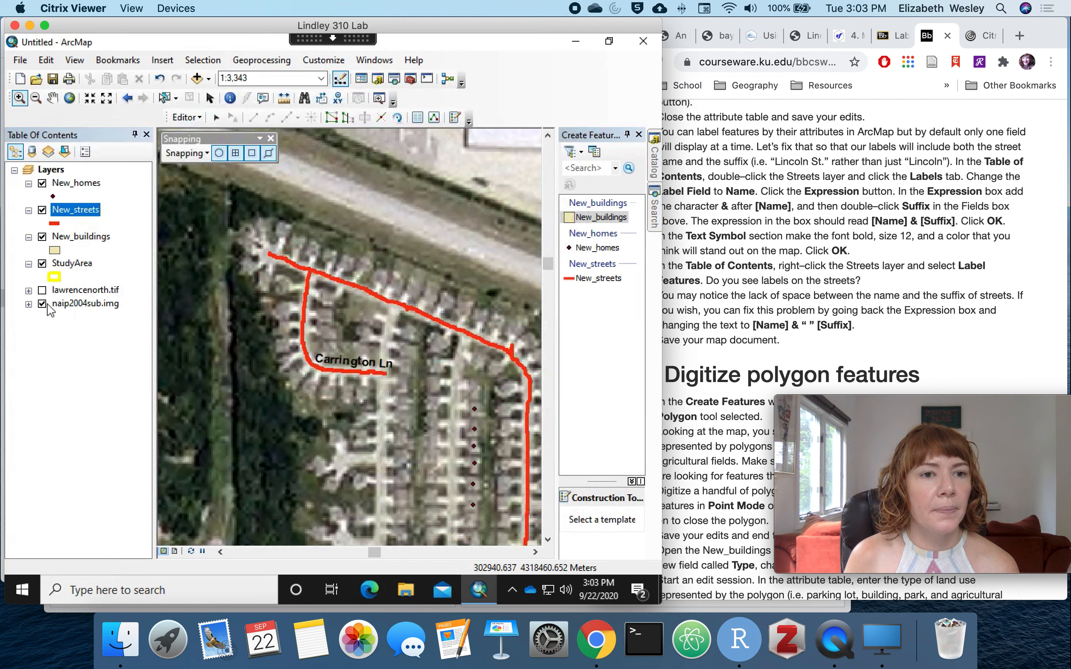
{"action": "double_click", "coordinate": [62, 210]}
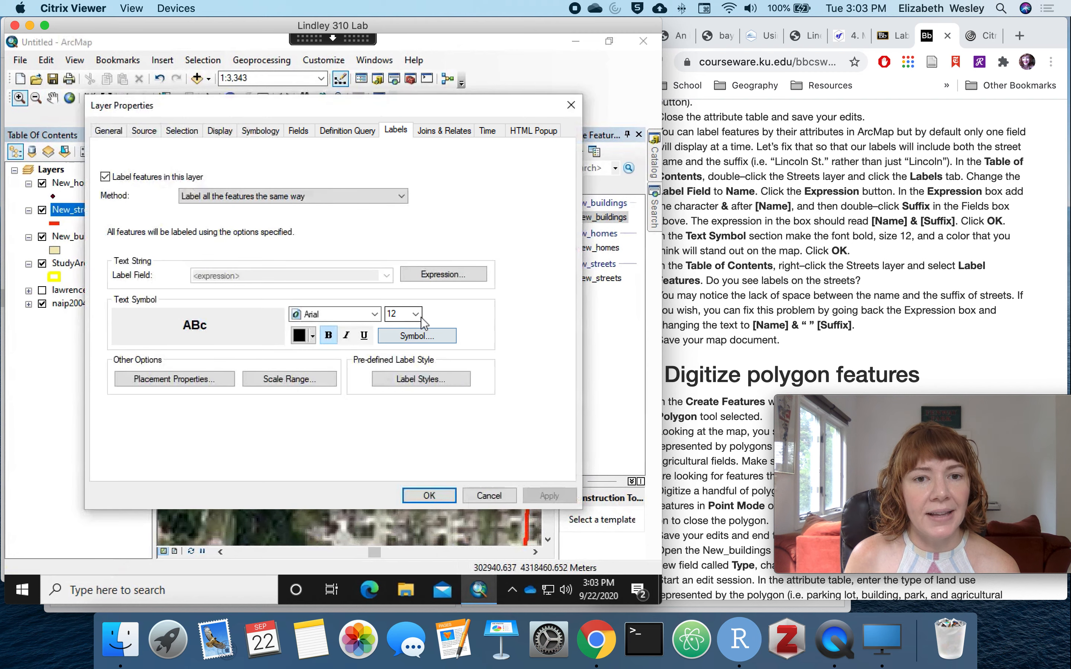
{"action": "left_click", "coordinate": [415, 314]}
{"action": "left_click", "coordinate": [400, 376]}
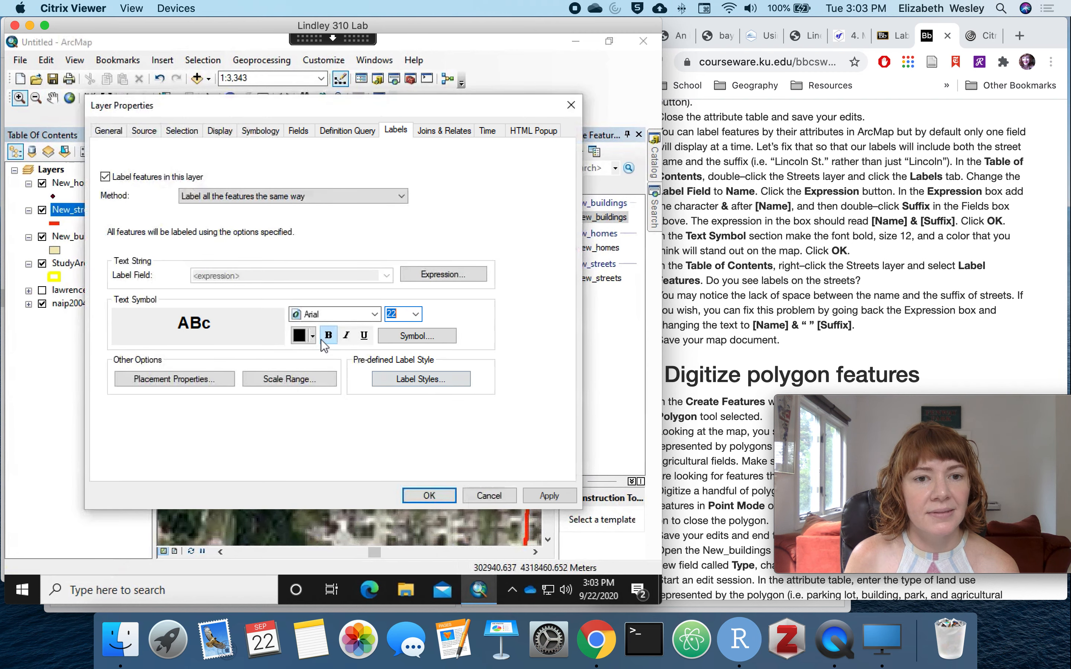
{"action": "left_click", "coordinate": [312, 336]}
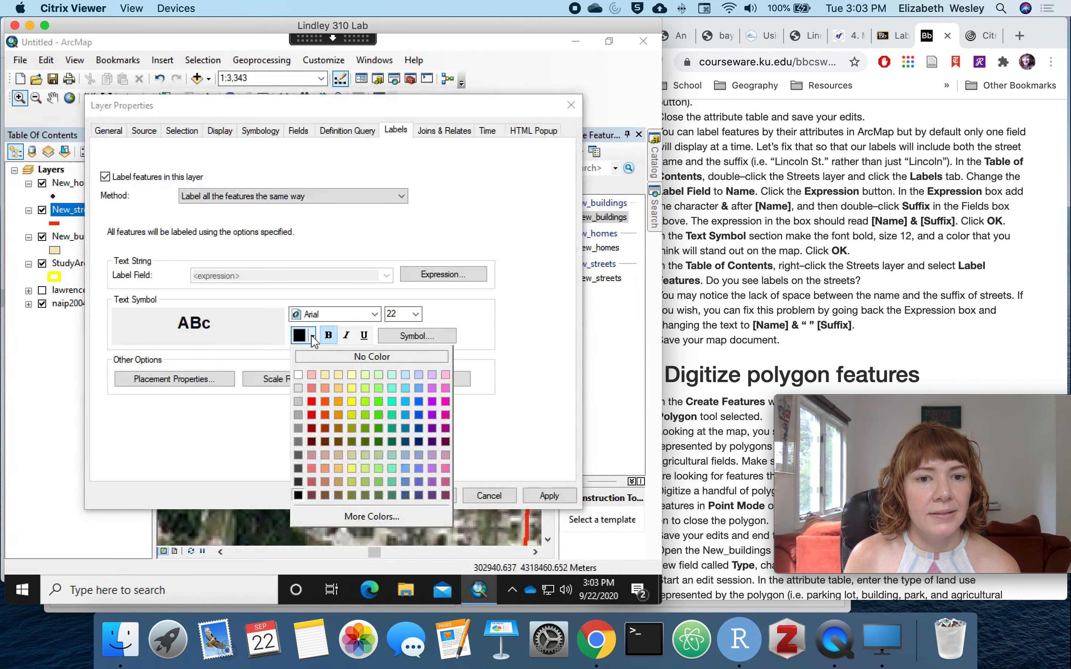
{"action": "left_click", "coordinate": [297, 375]}
{"action": "left_click", "coordinate": [558, 497]}
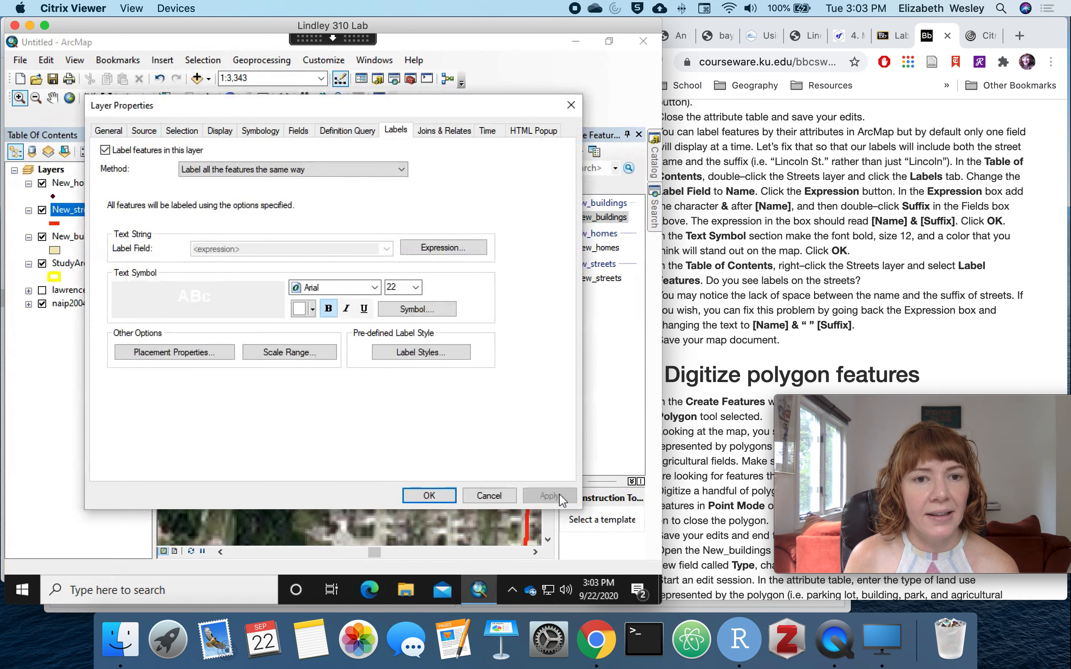
{"action": "left_click", "coordinate": [430, 495]}
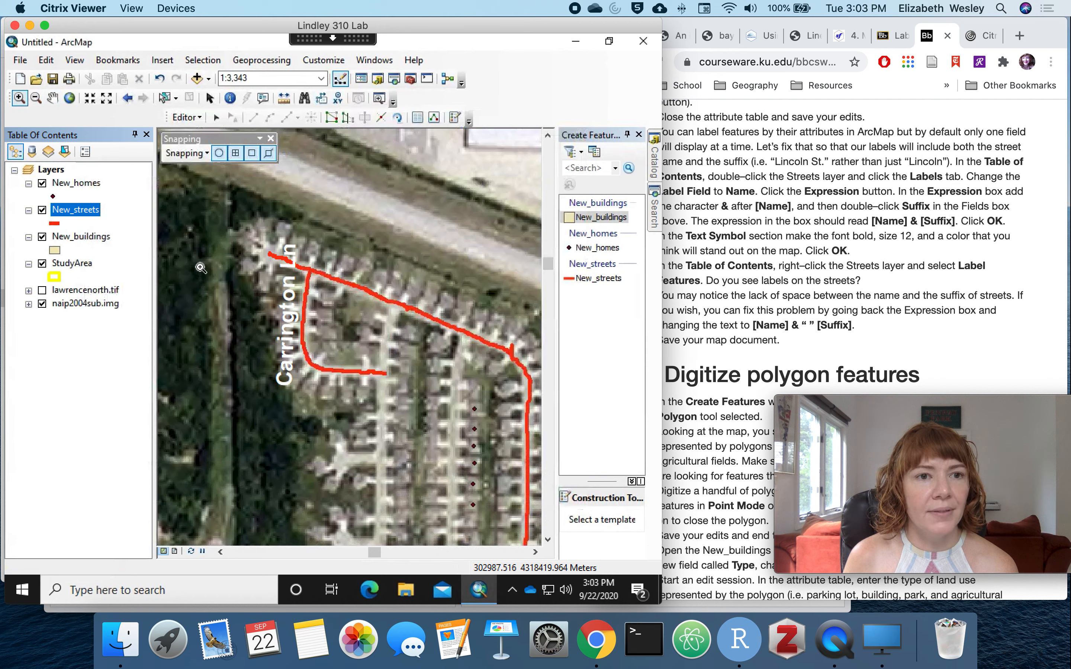
Go to full extent, then zoom the map to the StudyArea layer
{"action": "left_click", "coordinate": [70, 98]}
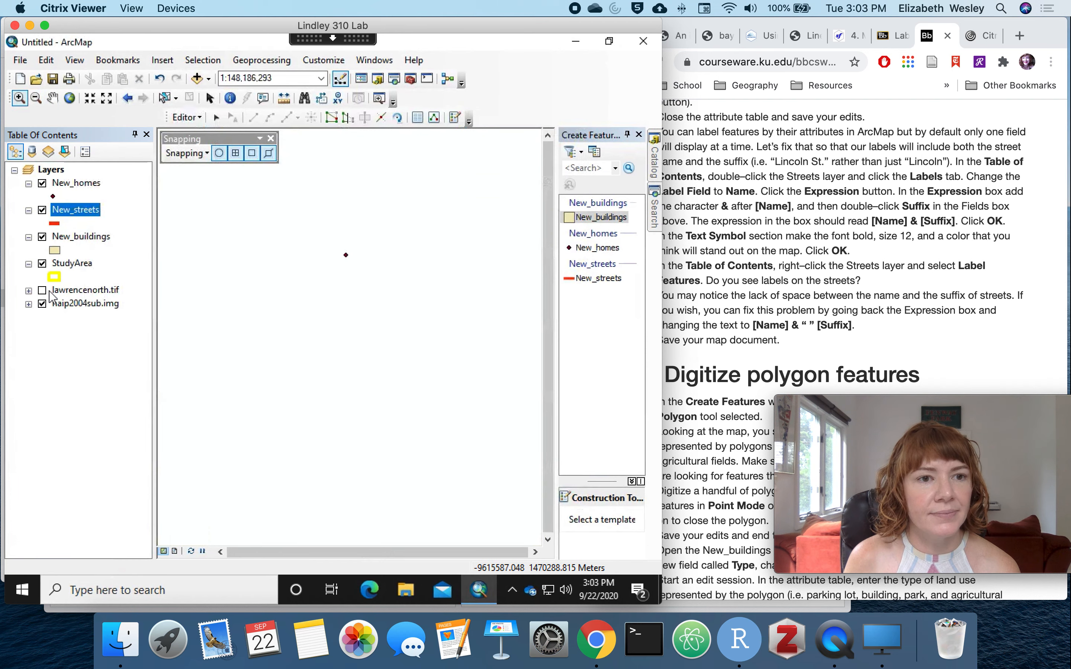
{"action": "left_click", "coordinate": [68, 263]}
{"action": "right_click", "coordinate": [67, 261]}
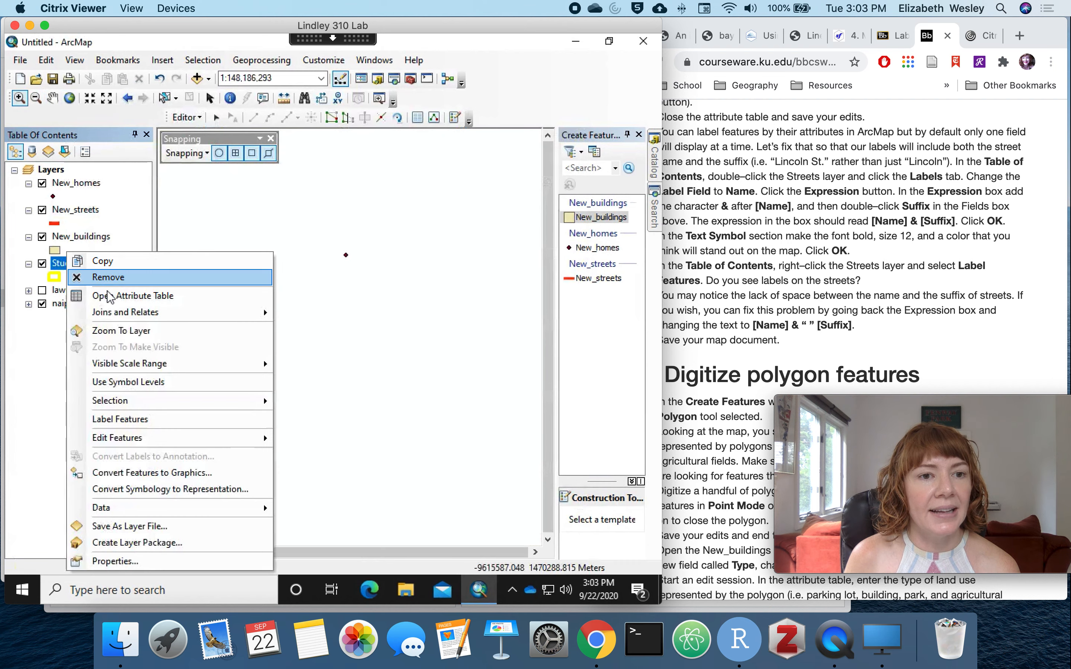
{"action": "left_click", "coordinate": [120, 331]}
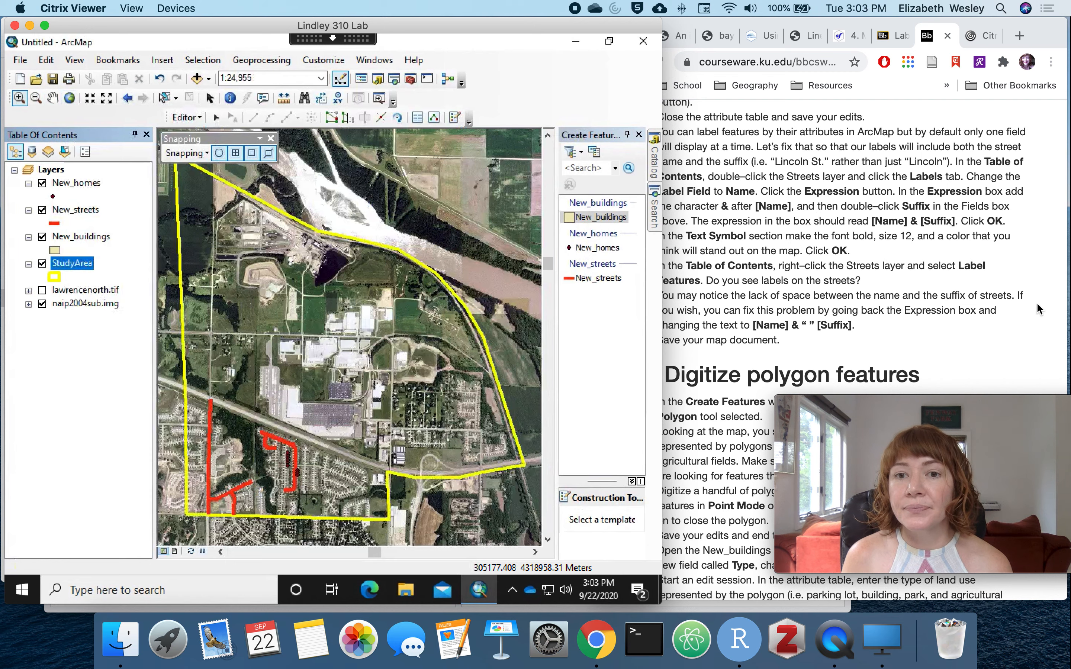
Bring up the course instructions and scroll down to section 3.6
{"action": "left_click", "coordinate": [989, 340]}
{"action": "scroll", "coordinate": [991, 342], "scroll_direction": "down", "scroll_amount": 2}
{"action": "scroll", "coordinate": [994, 346], "scroll_direction": "down", "scroll_amount": 4}
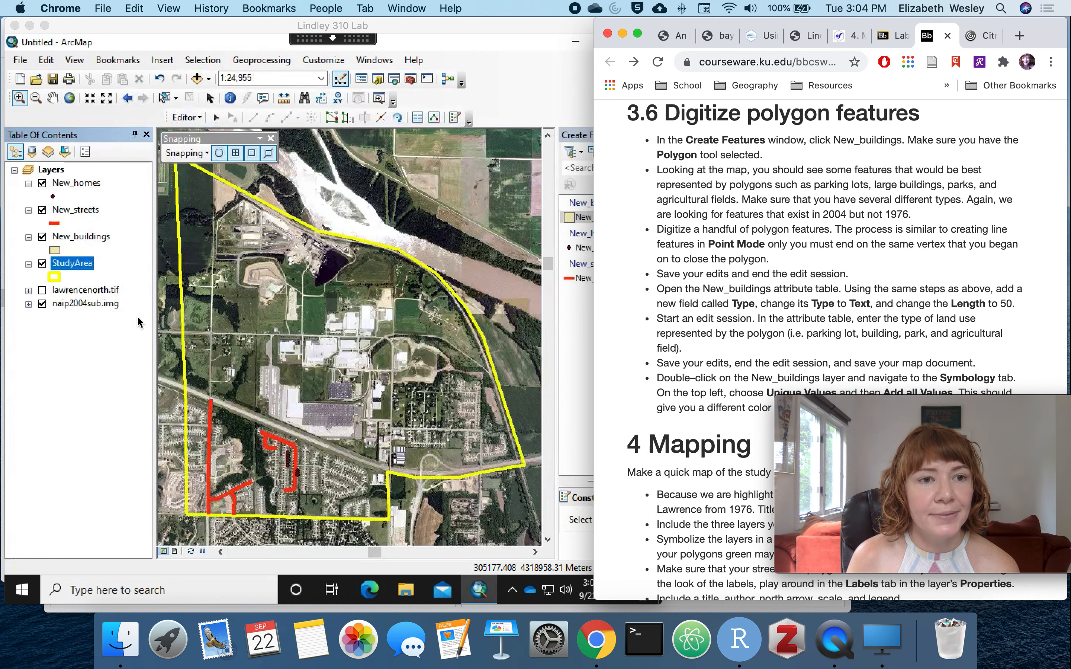
Toggle the 1976 lawrencenorth.tif layer on and off to compare, leaving it hidden
{"action": "left_click", "coordinate": [43, 292]}
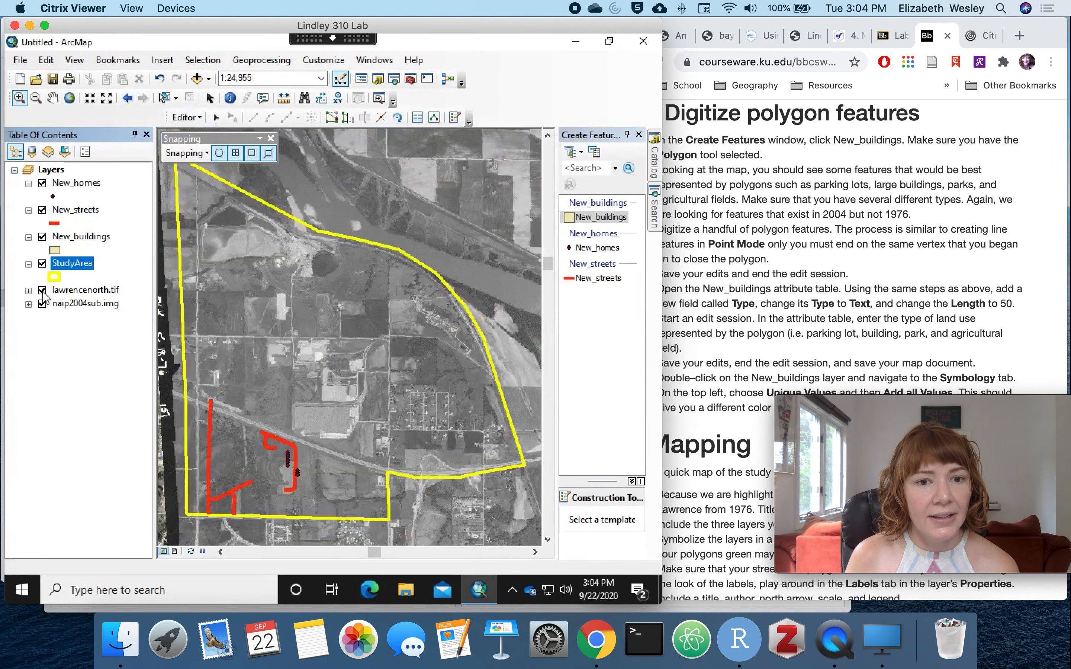
{"action": "left_click", "coordinate": [43, 291]}
{"action": "left_click", "coordinate": [43, 291]}
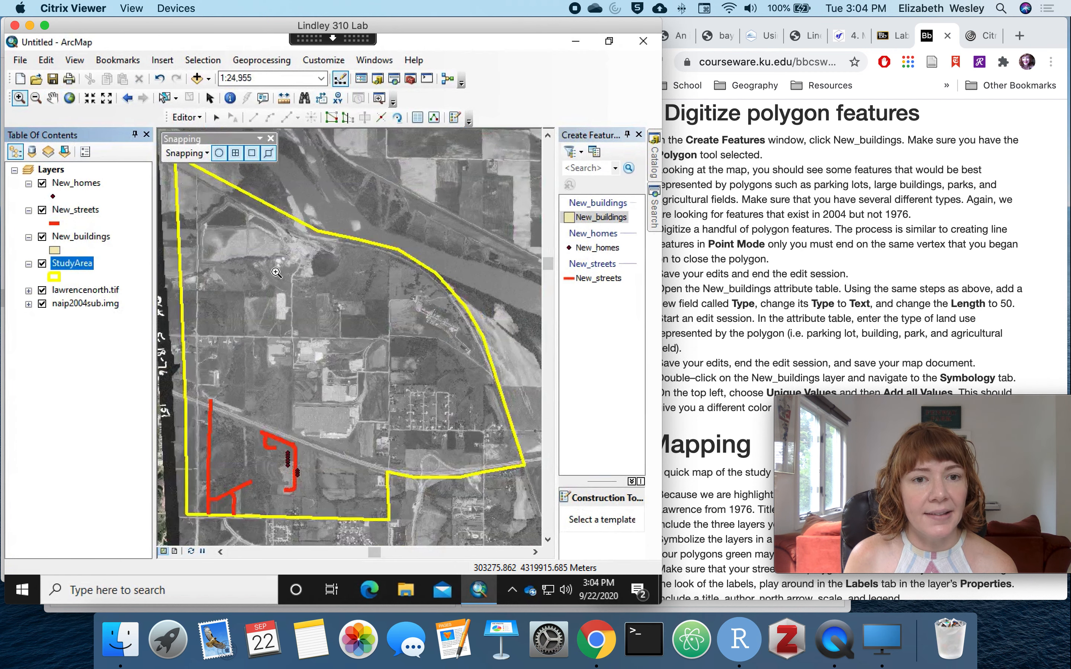
{"action": "left_click", "coordinate": [43, 291]}
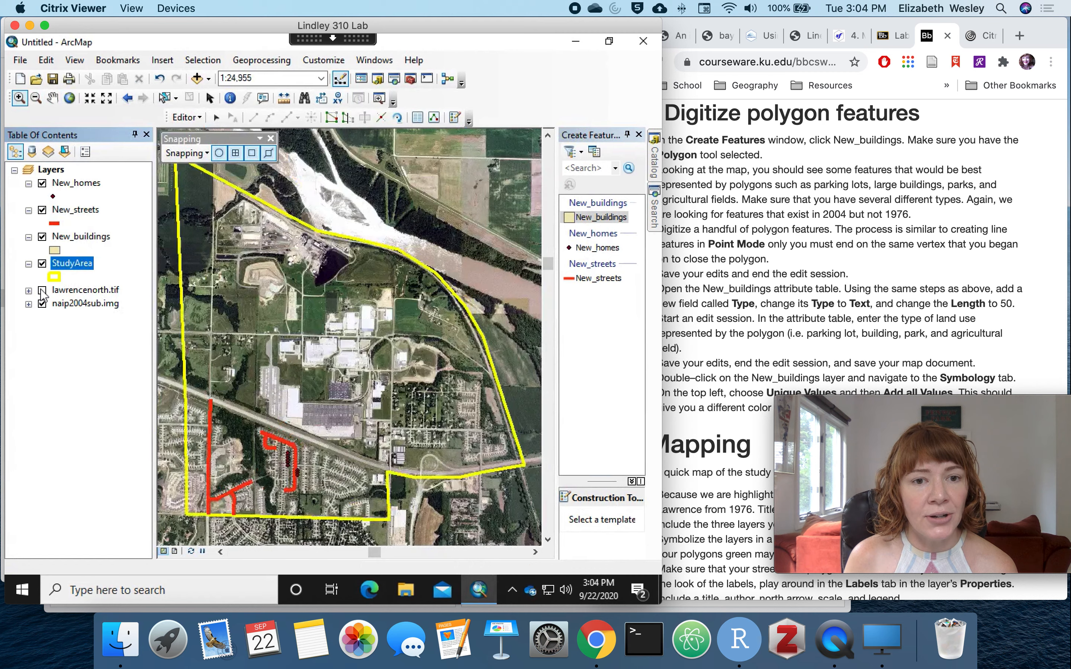
{"action": "left_click", "coordinate": [43, 292]}
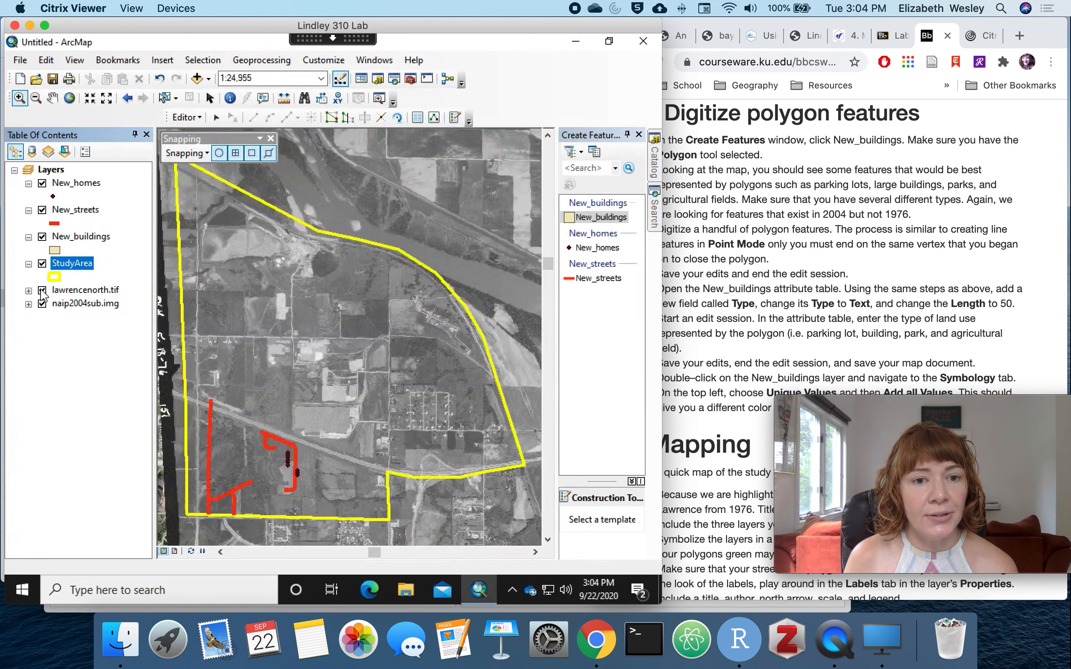
{"action": "left_click", "coordinate": [43, 291]}
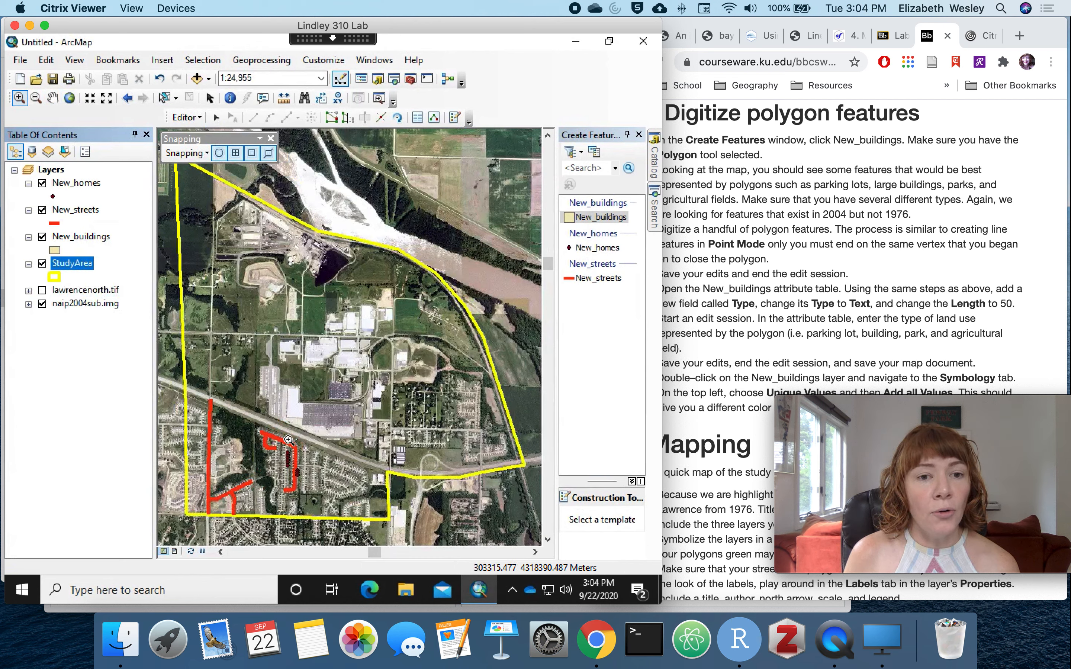
{"action": "left_click", "coordinate": [322, 431]}
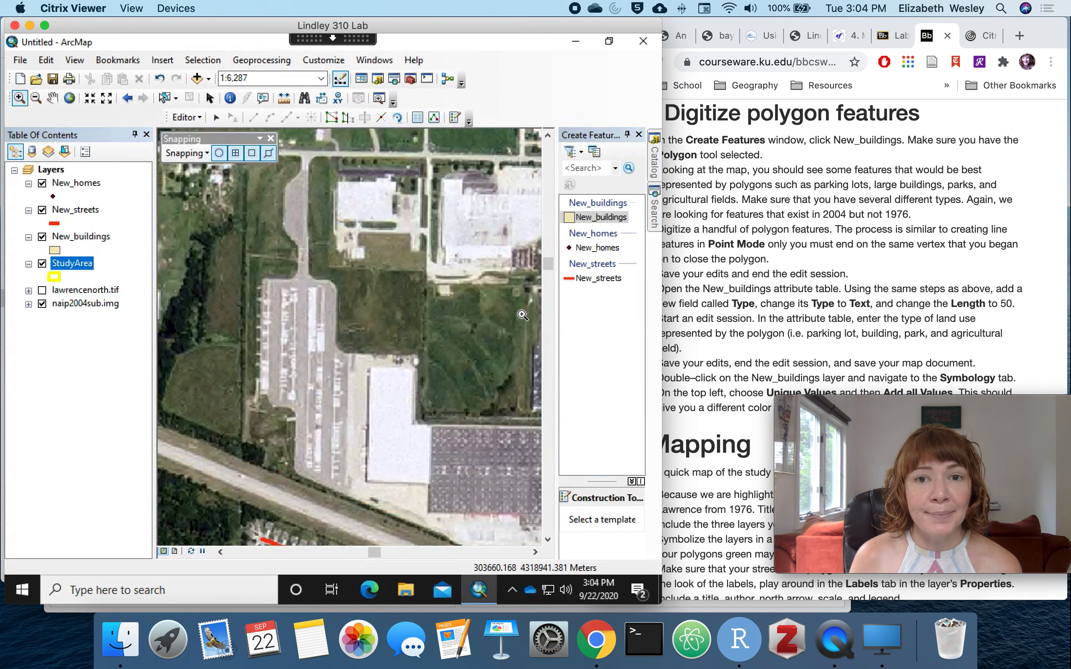
Choose the New_buildings template with the Polygon construction tool
{"action": "left_click", "coordinate": [603, 217]}
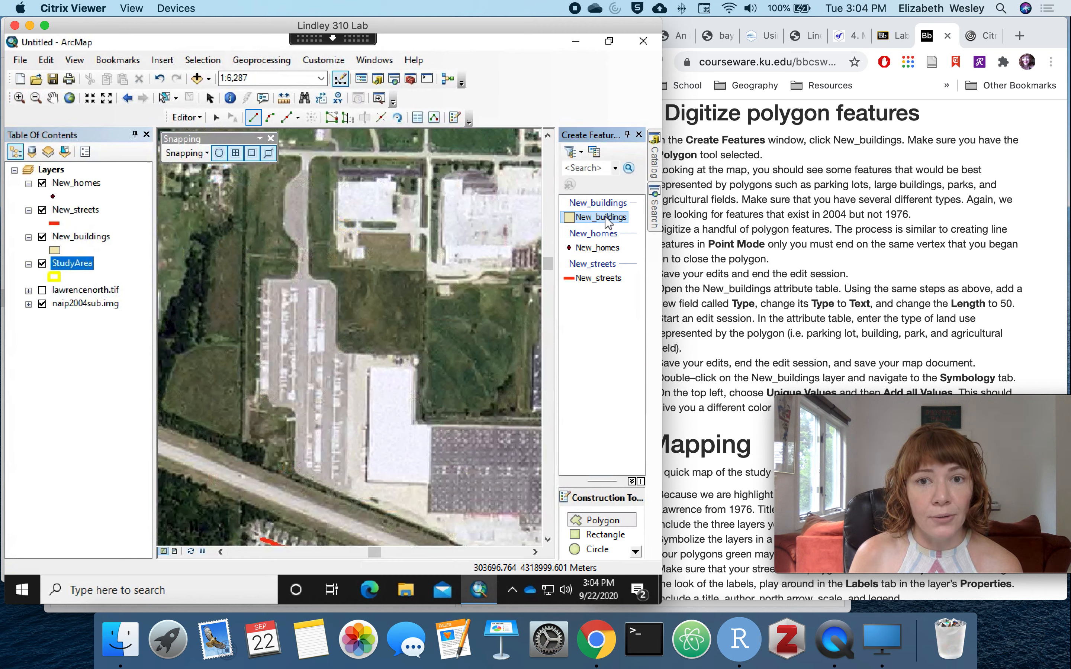
Trace a twelve-vertex polygon around the paved lot west of the white-roofed warehouse
{"action": "left_click", "coordinate": [264, 280]}
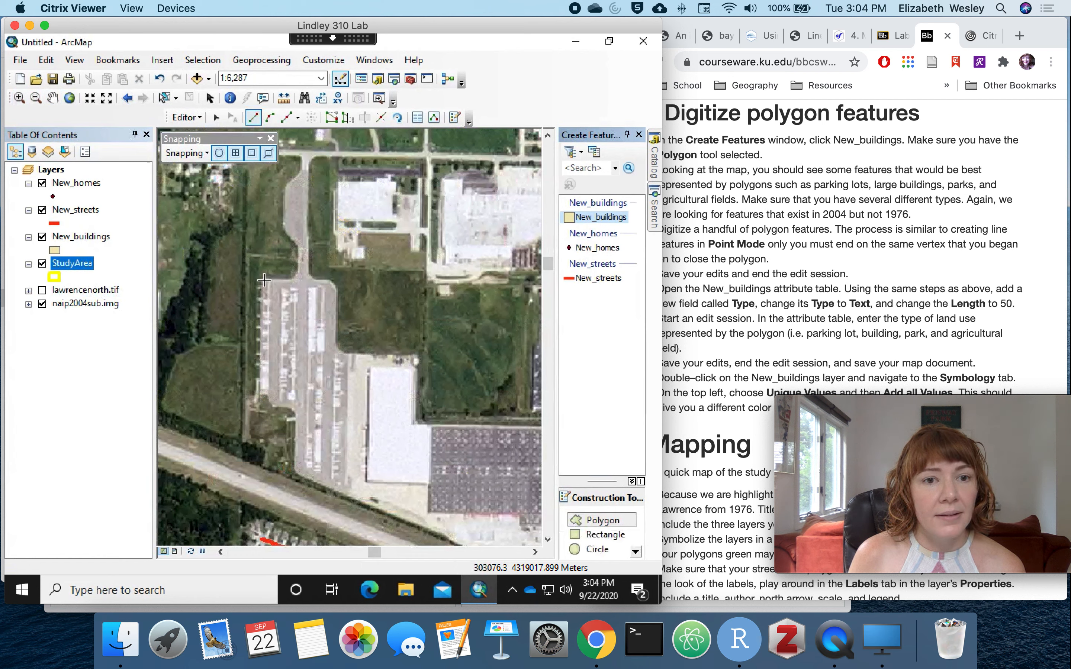
{"action": "left_click", "coordinate": [335, 282]}
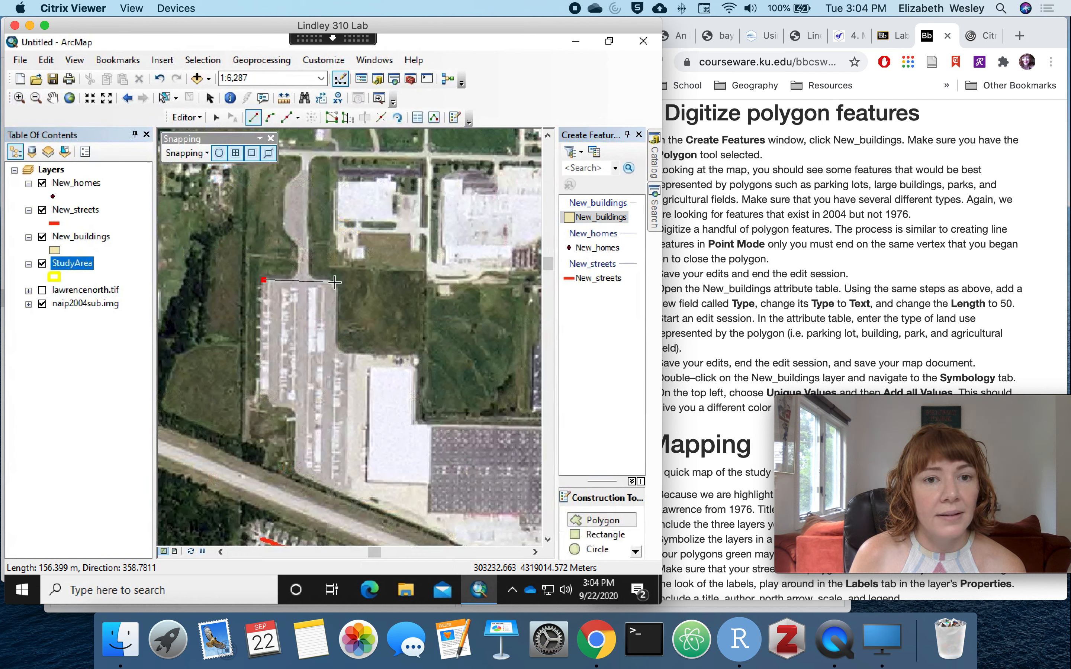
{"action": "left_click", "coordinate": [335, 350]}
{"action": "left_click", "coordinate": [348, 354]}
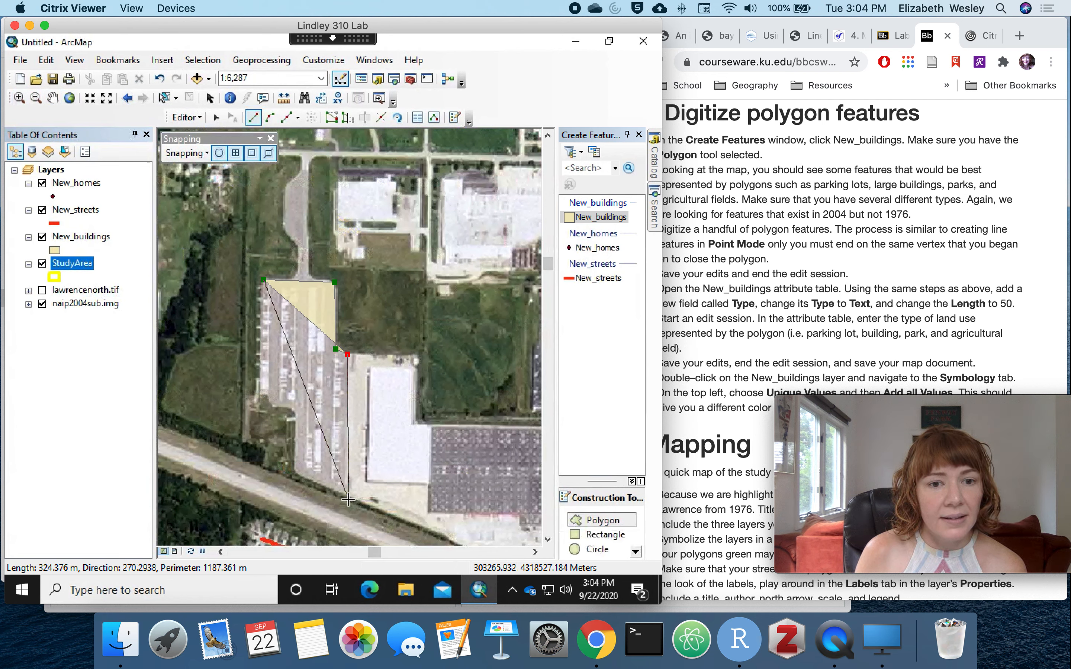
{"action": "left_click", "coordinate": [347, 496]}
{"action": "left_click", "coordinate": [295, 476]}
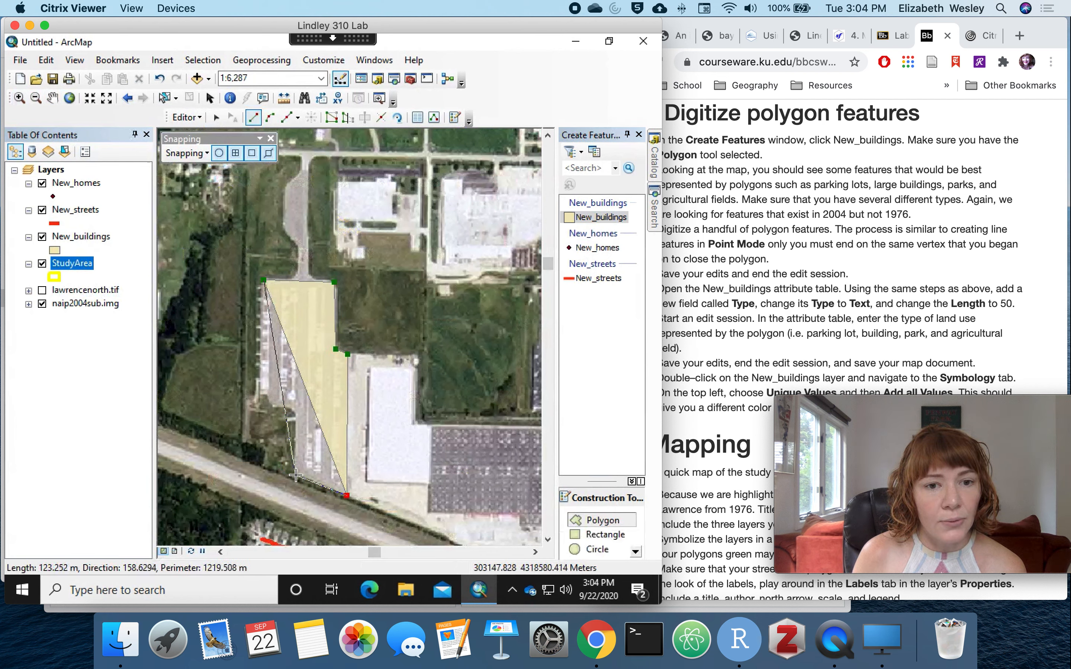
{"action": "left_click", "coordinate": [294, 463]}
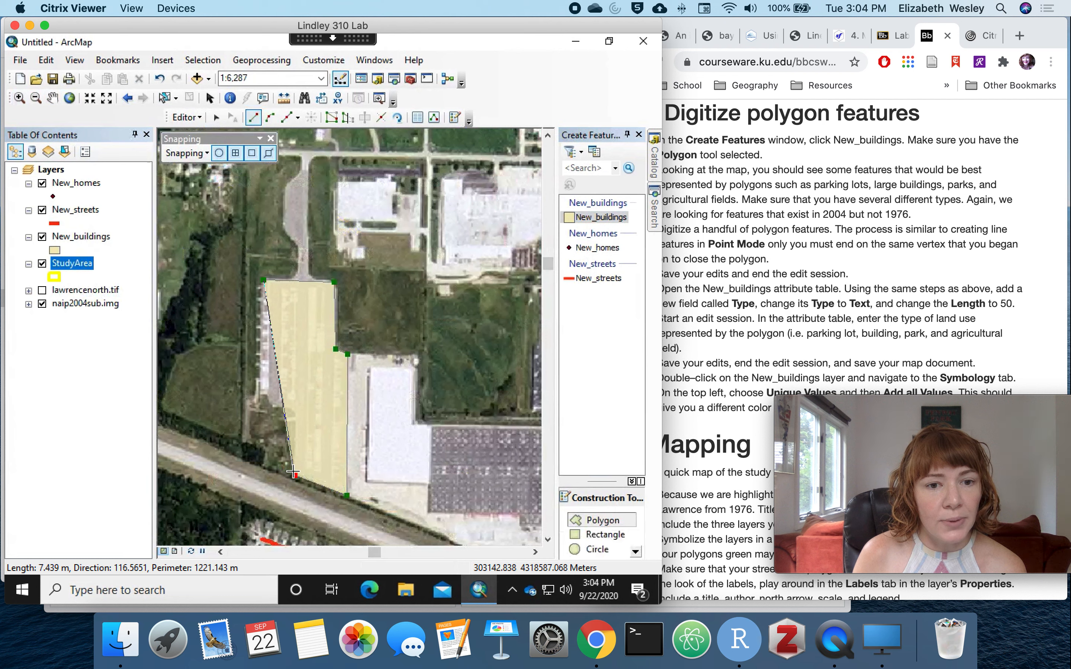
{"action": "left_click", "coordinate": [296, 416]}
{"action": "left_click", "coordinate": [288, 407]}
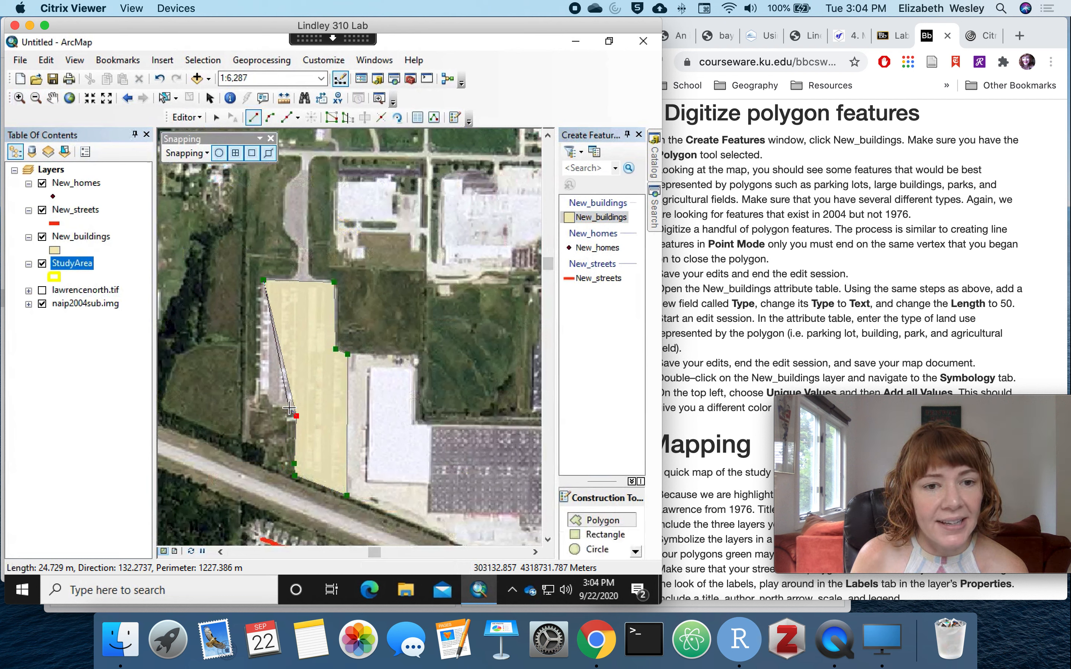
{"action": "left_click", "coordinate": [270, 406]}
{"action": "left_click", "coordinate": [266, 395]}
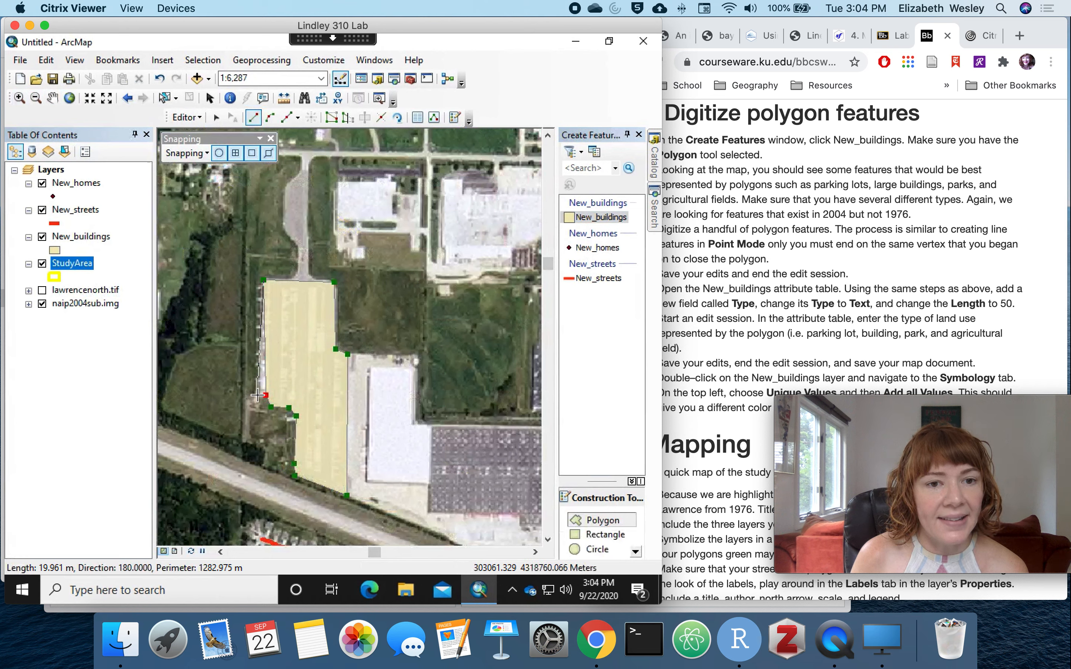
{"action": "left_click", "coordinate": [257, 395]}
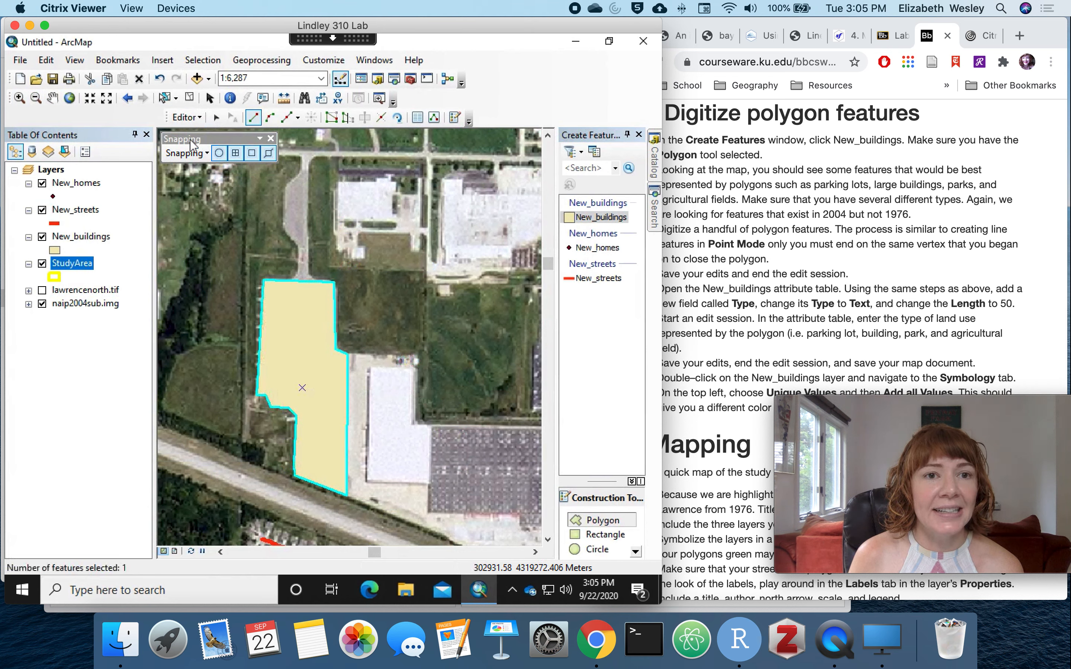
Save the new polygon edits and stop the edit session
{"action": "left_click", "coordinate": [198, 118]}
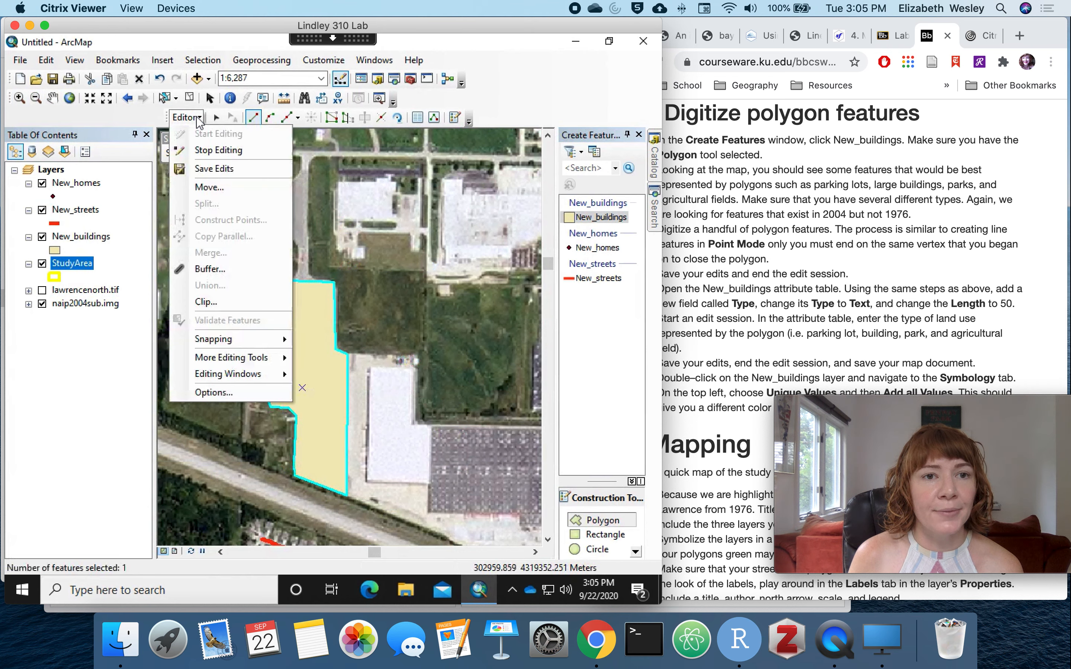
{"action": "left_click", "coordinate": [204, 168]}
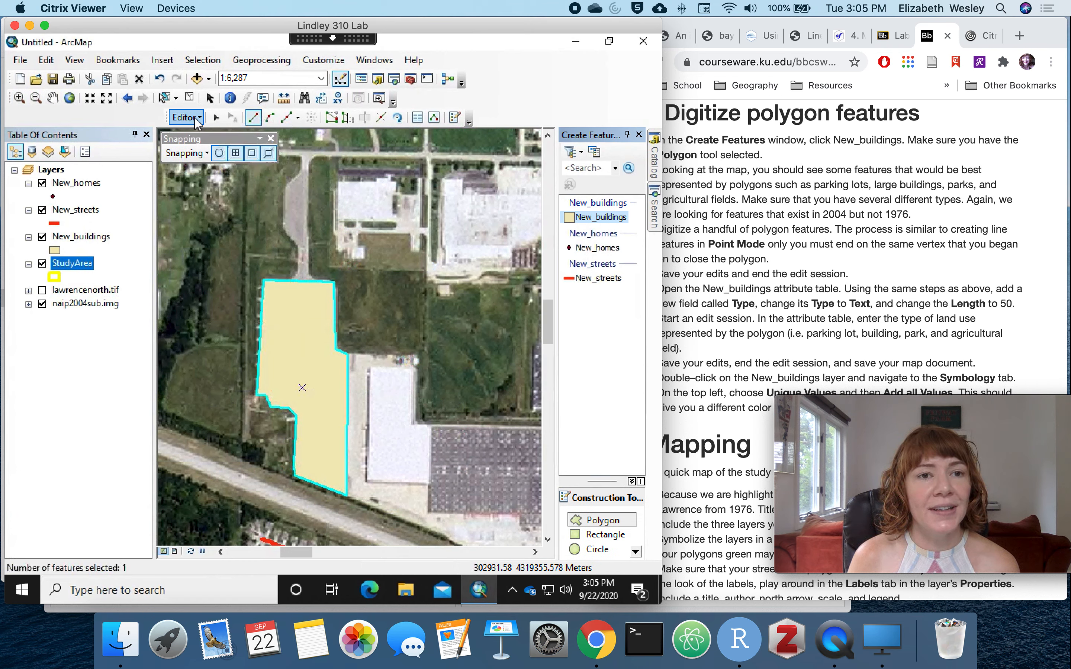
{"action": "left_click", "coordinate": [195, 118]}
{"action": "left_click", "coordinate": [205, 150]}
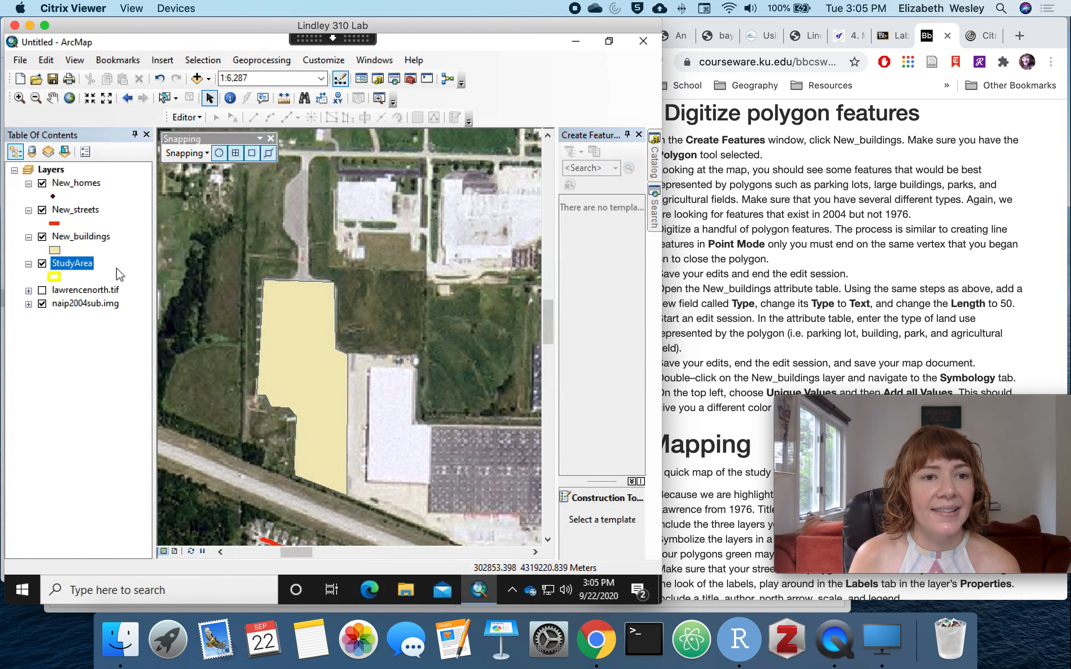
{"action": "left_click", "coordinate": [96, 238]}
{"action": "right_click", "coordinate": [96, 237]}
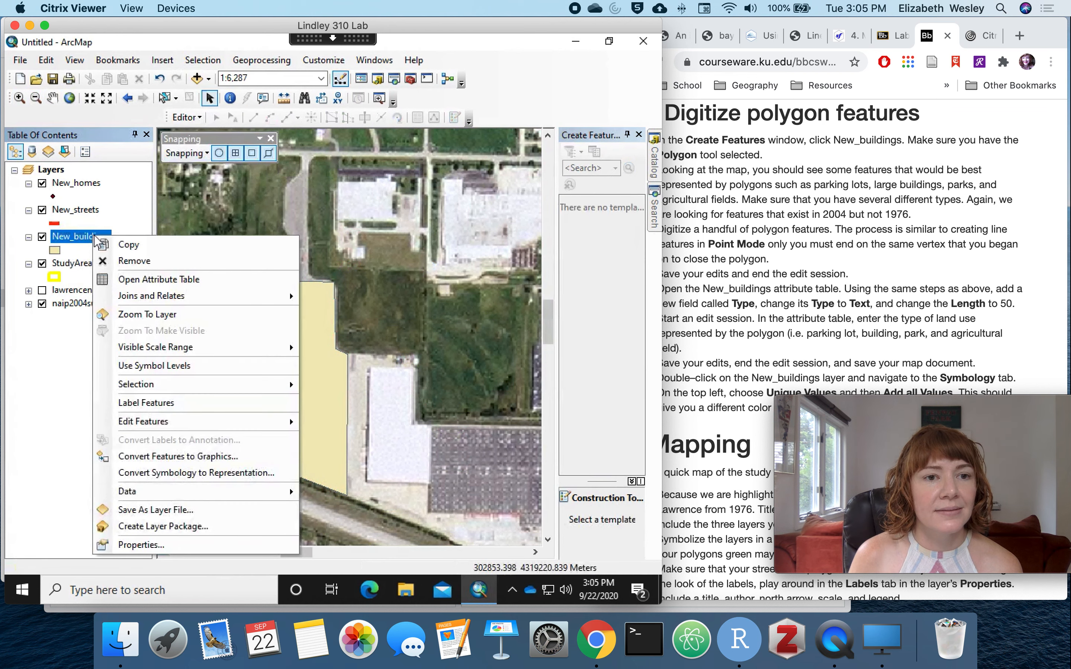
Add a Text field named Type, length 50, to the New_buildings attribute table
{"action": "left_click", "coordinate": [165, 279]}
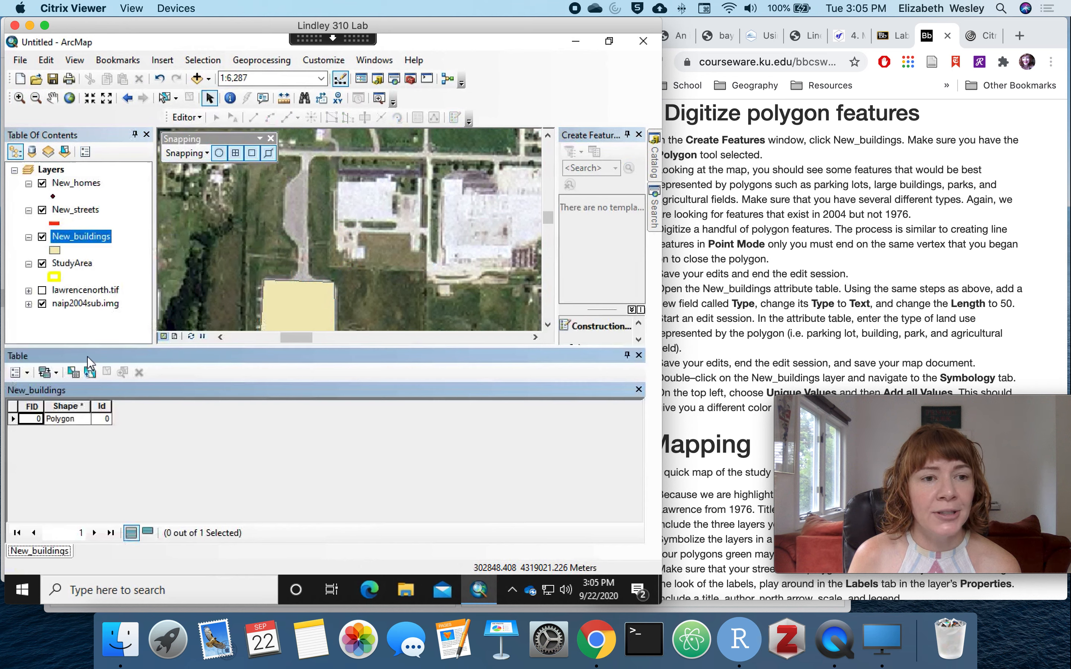
{"action": "left_click", "coordinate": [27, 372]}
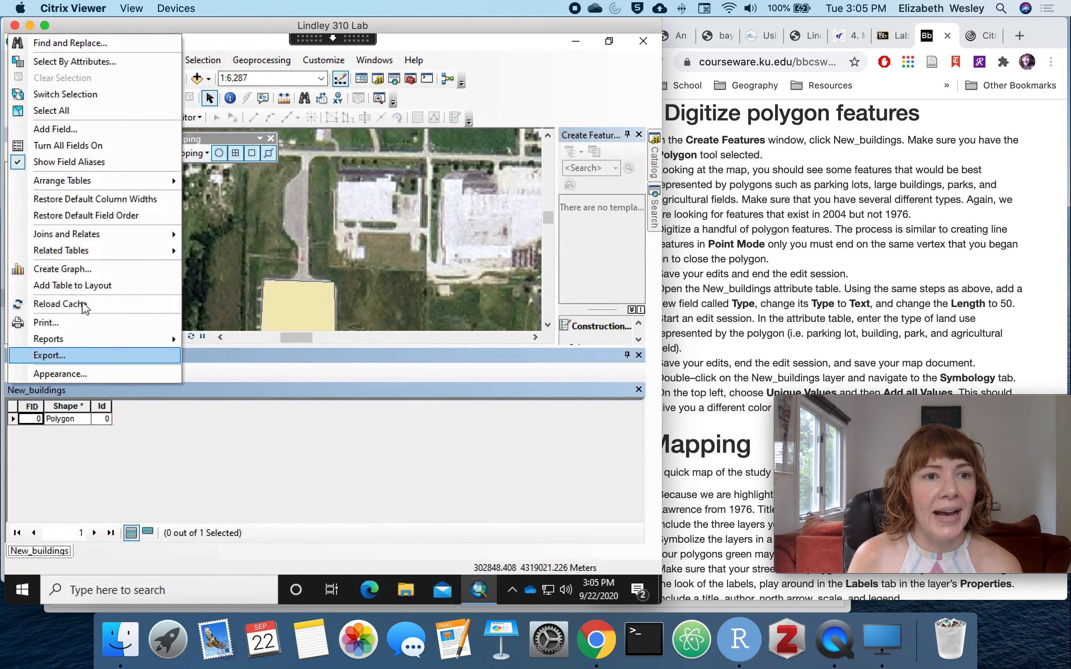
{"action": "left_click", "coordinate": [70, 129]}
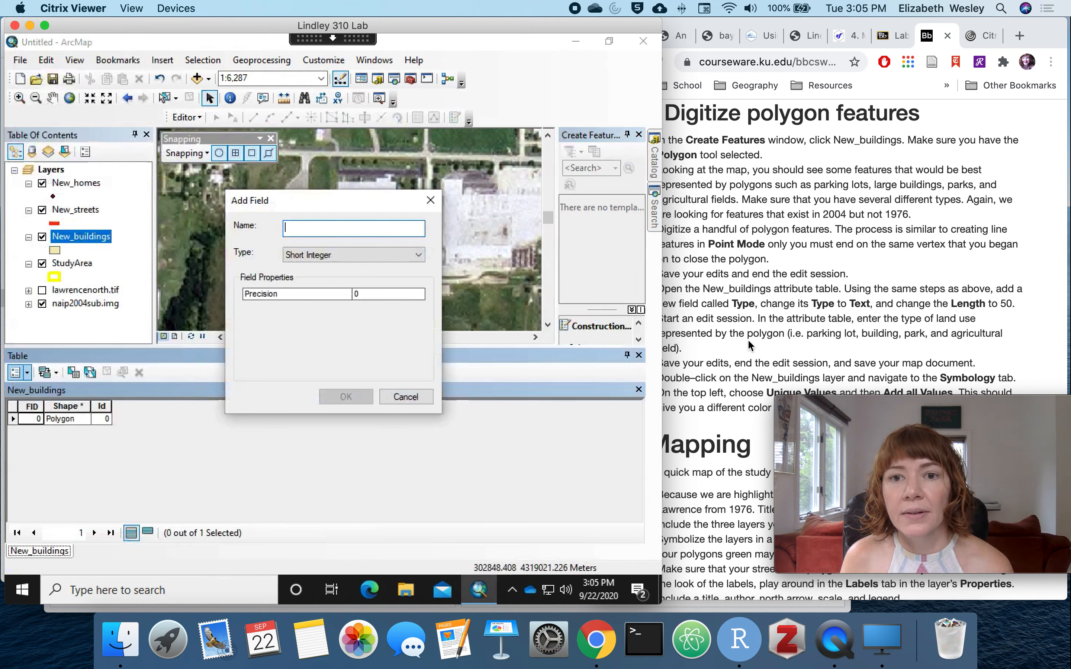
{"action": "type", "text": "T"}
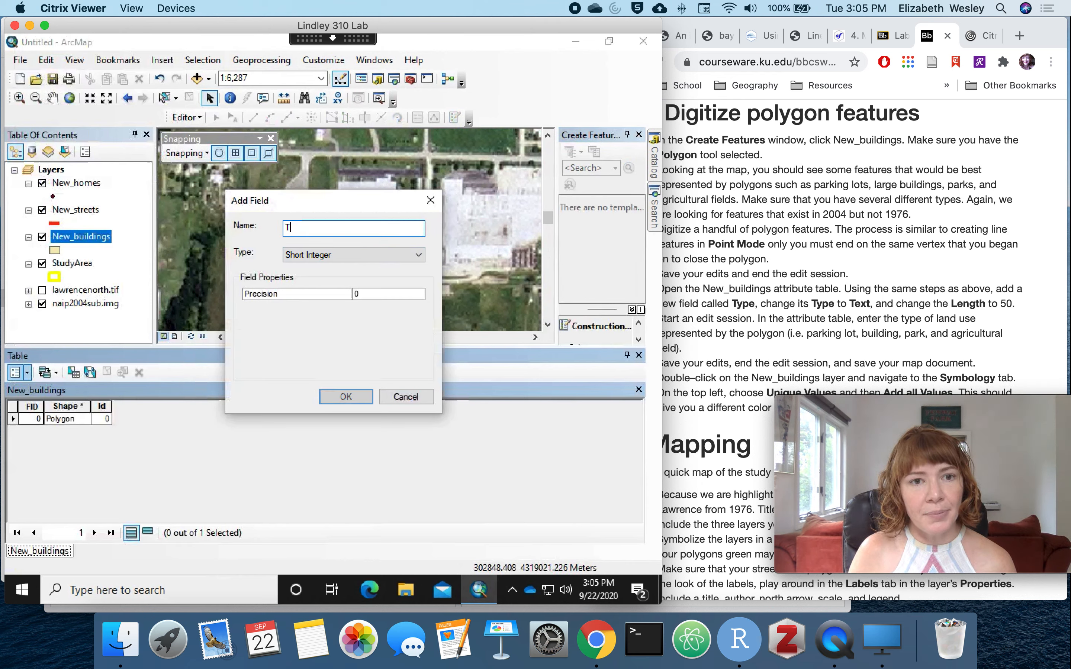
{"action": "type", "text": "ype"}
{"action": "left_click", "coordinate": [362, 256]}
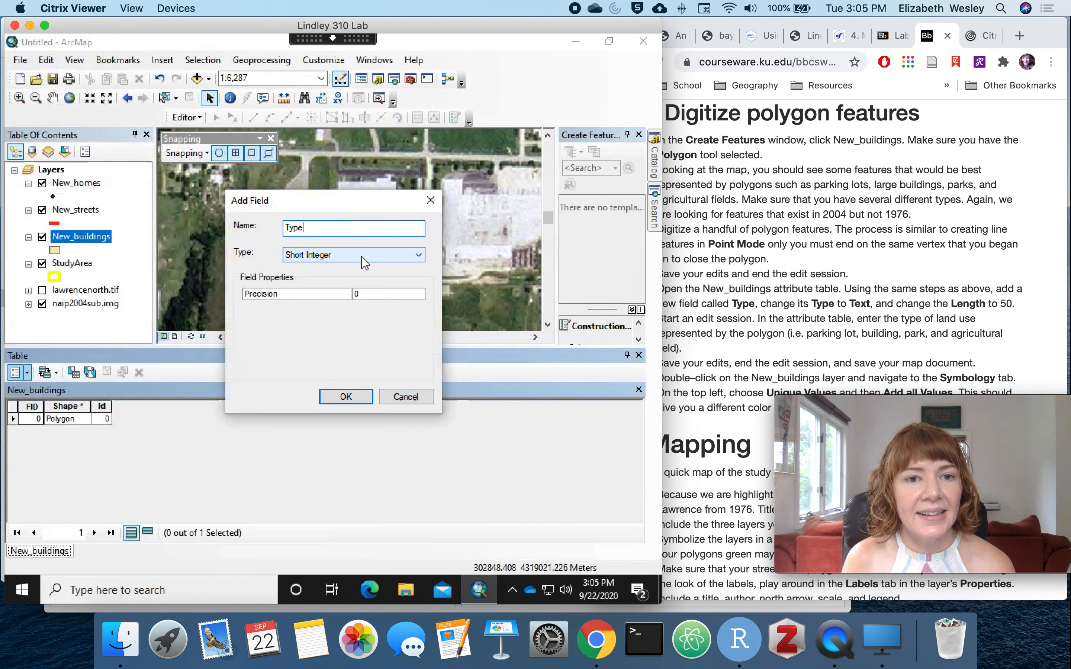
{"action": "left_click", "coordinate": [346, 307]}
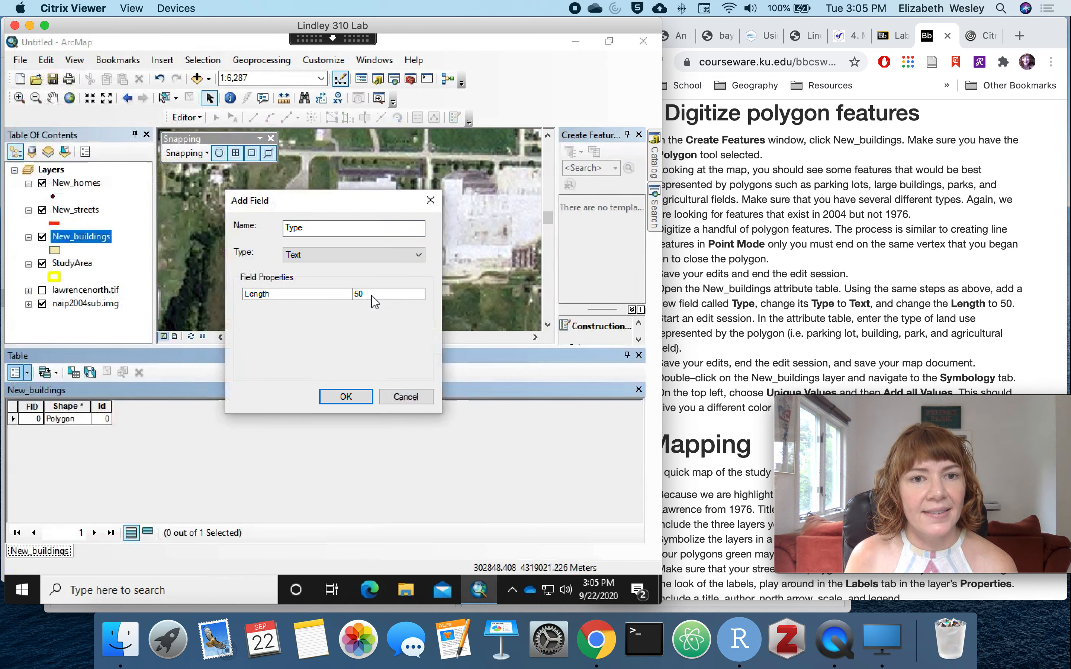
{"action": "left_click", "coordinate": [345, 396]}
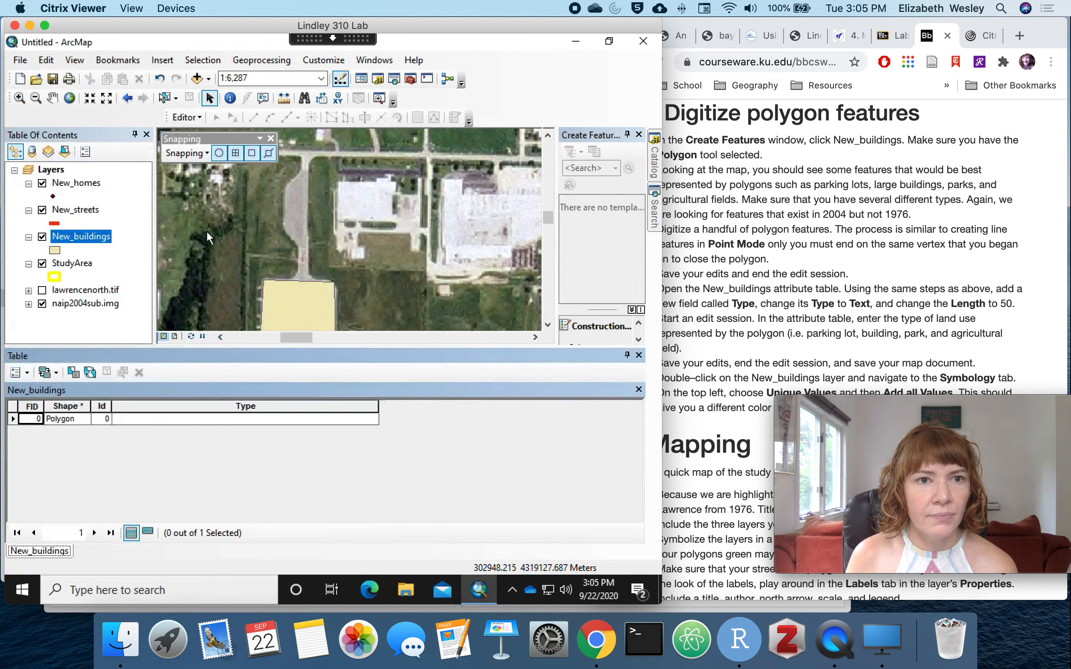
Start editing and make New_buildings the only selectable layer
{"action": "left_click", "coordinate": [185, 118]}
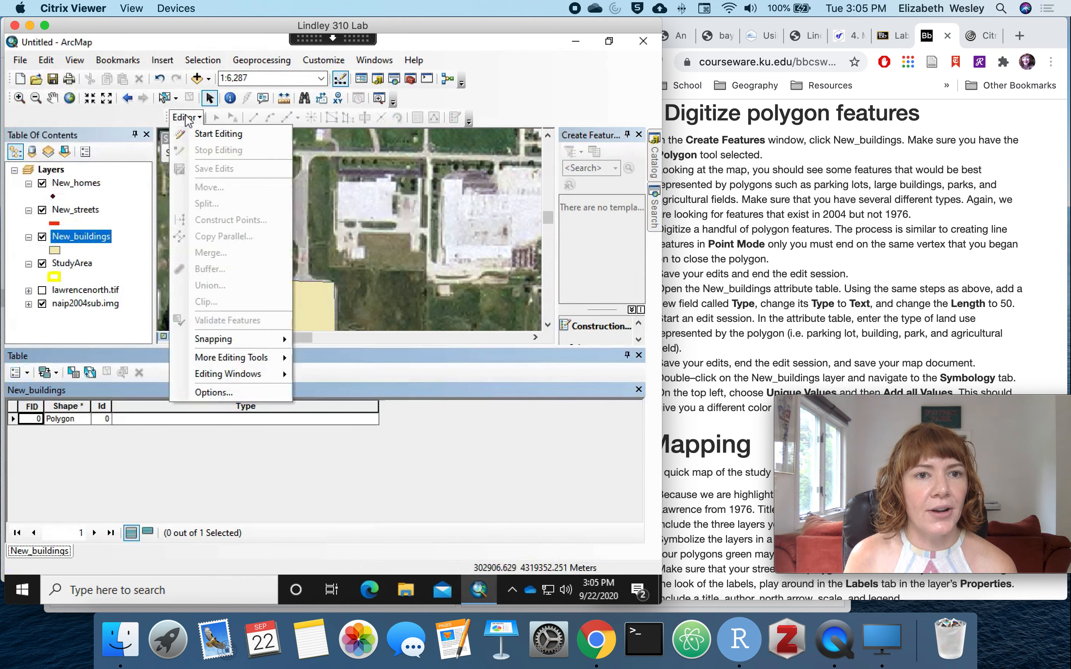
{"action": "left_click", "coordinate": [200, 135]}
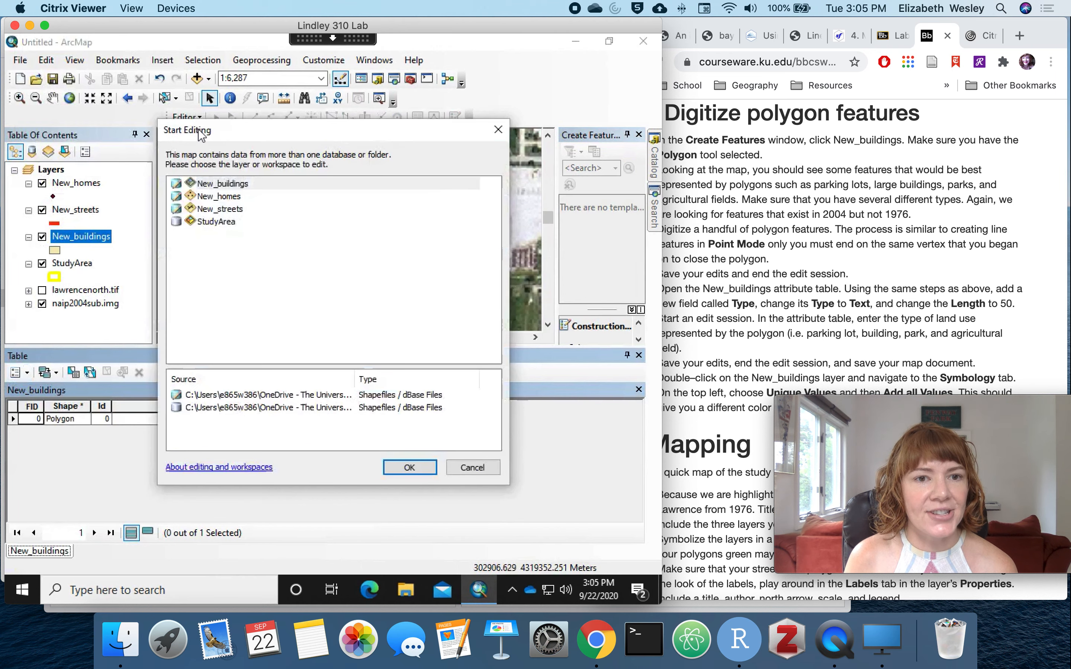
{"action": "left_click", "coordinate": [426, 463]}
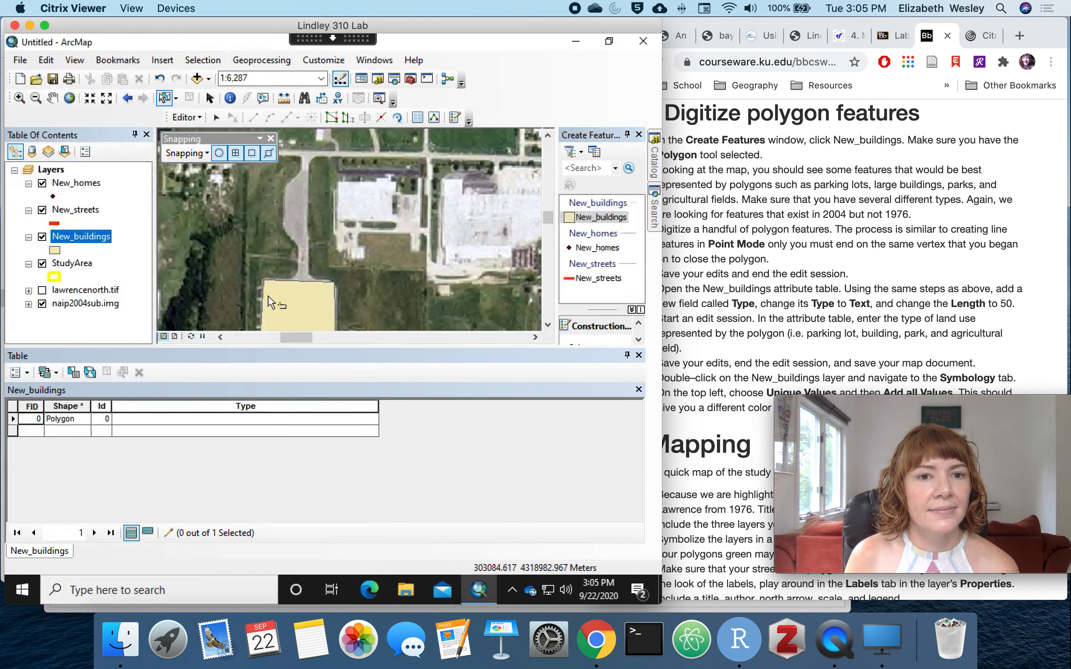
{"action": "right_click", "coordinate": [81, 238]}
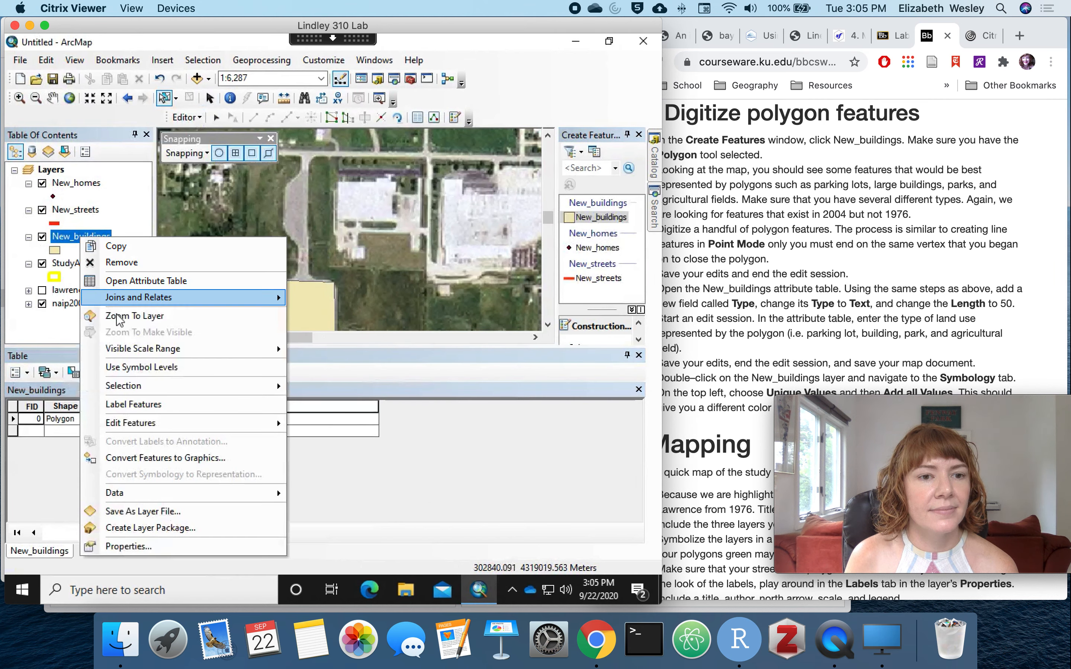
{"action": "mouse_move", "coordinate": [233, 392]}
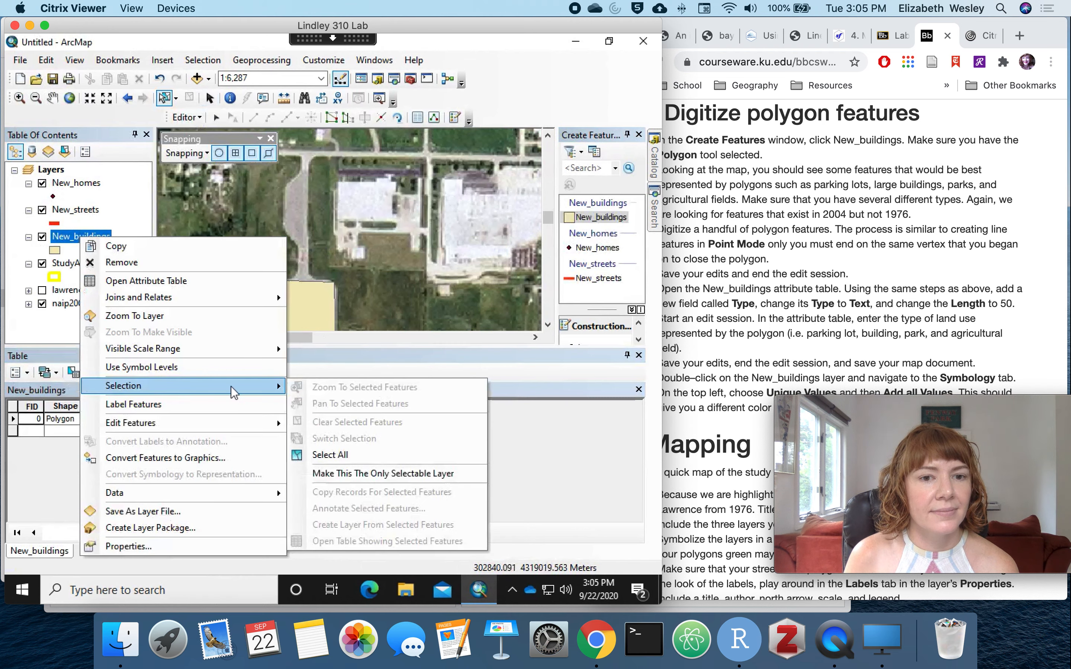
{"action": "left_click", "coordinate": [357, 472]}
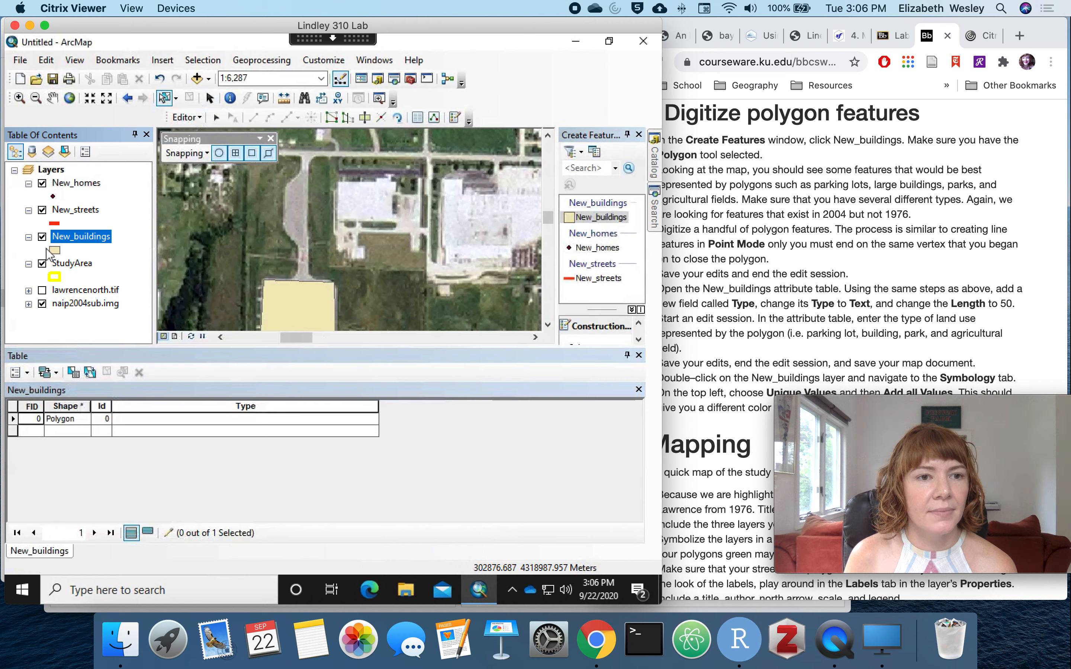
Set the existing polygon's Type attribute to "Parking lot"
{"action": "left_click", "coordinate": [305, 305]}
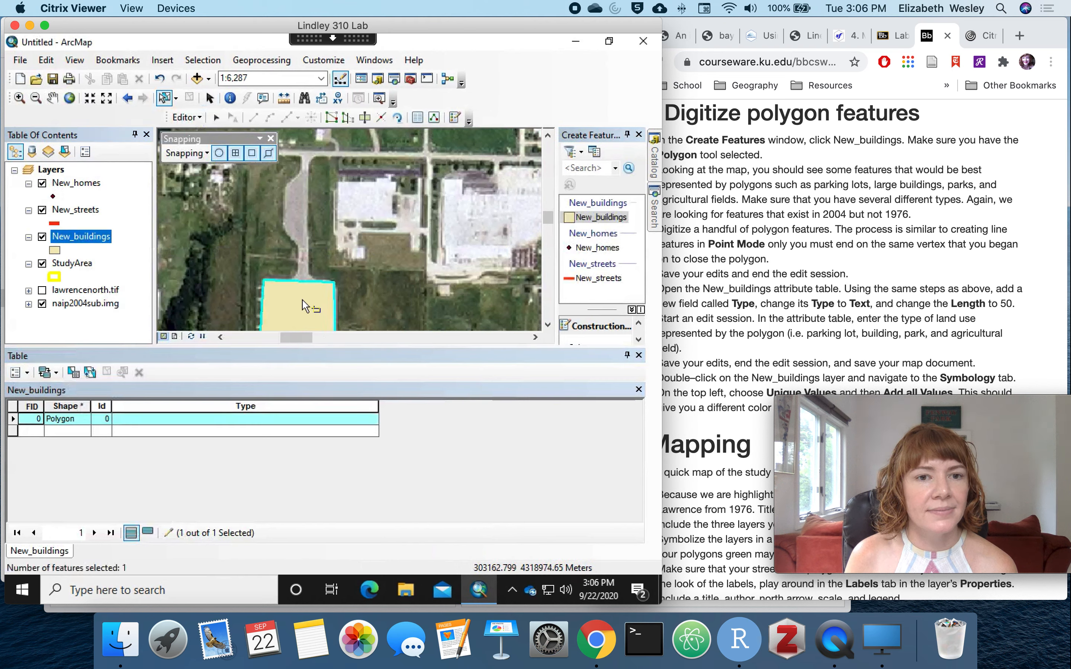
{"action": "left_click", "coordinate": [235, 422]}
{"action": "type", "text": "Parking lot"}
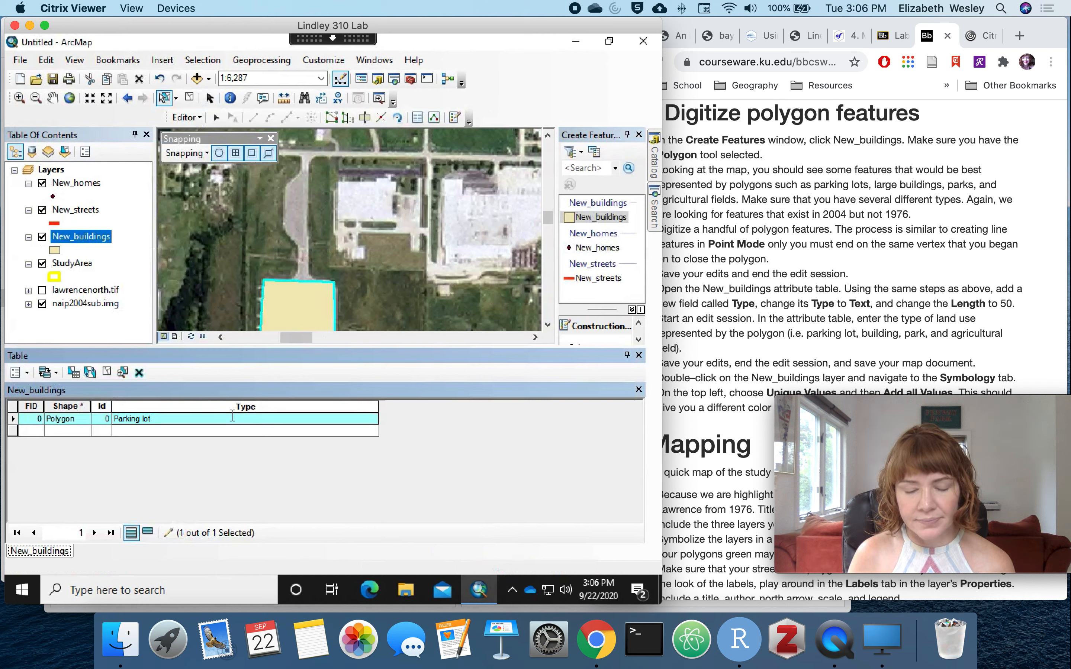
{"action": "key", "text": "Return"}
{"action": "left_click", "coordinate": [1007, 257]}
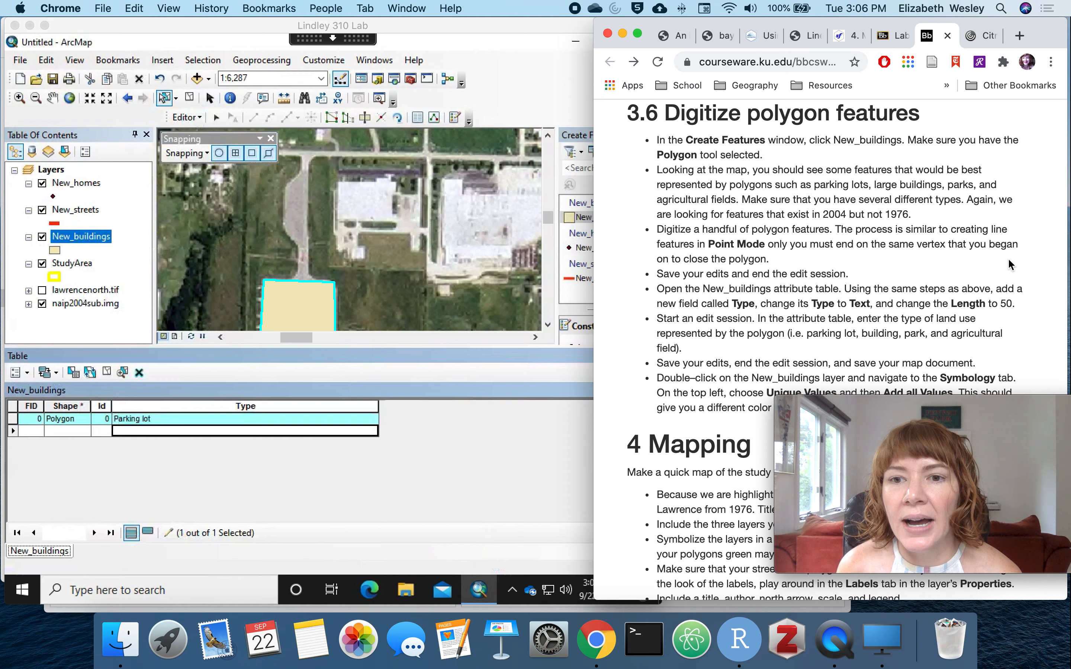
{"action": "scroll", "coordinate": [1007, 257], "scroll_direction": "down", "scroll_amount": 3}
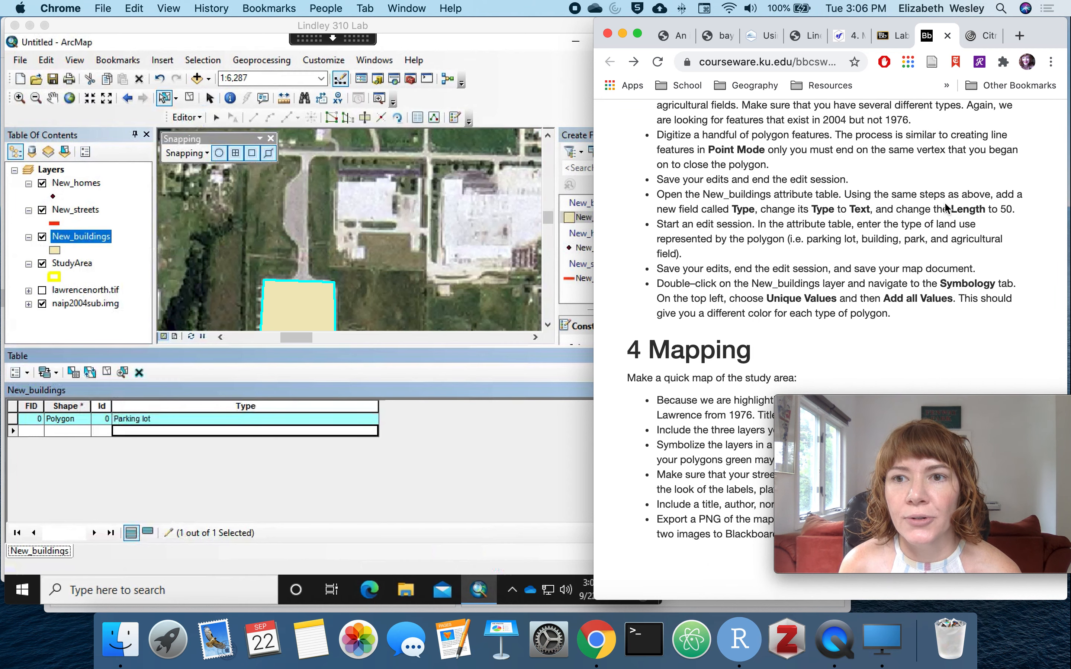
{"action": "scroll", "coordinate": [866, 318], "scroll_direction": "up", "scroll_amount": 1}
{"action": "scroll", "coordinate": [866, 318], "scroll_direction": "up", "scroll_amount": 1}
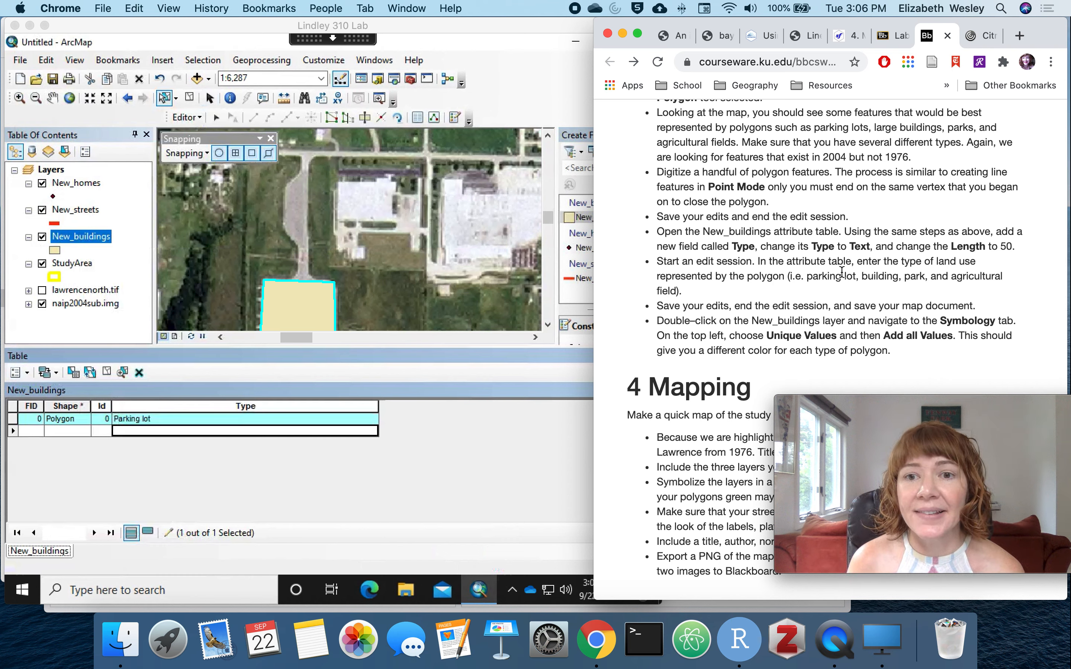
{"action": "scroll", "coordinate": [839, 270], "scroll_direction": "down", "scroll_amount": 2}
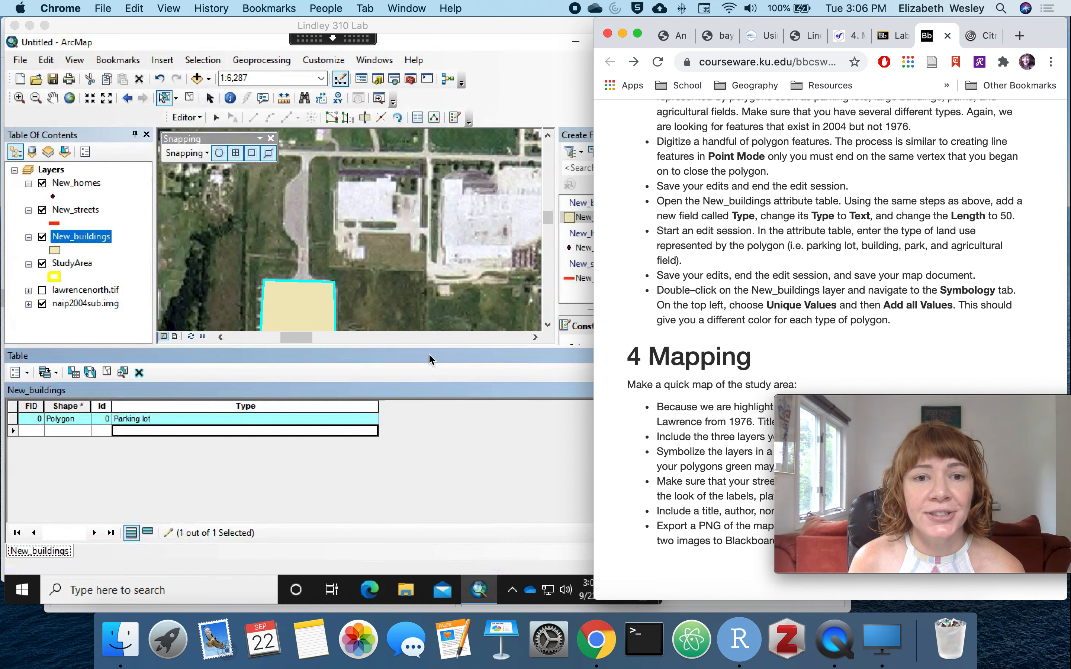
{"action": "left_click", "coordinate": [189, 117]}
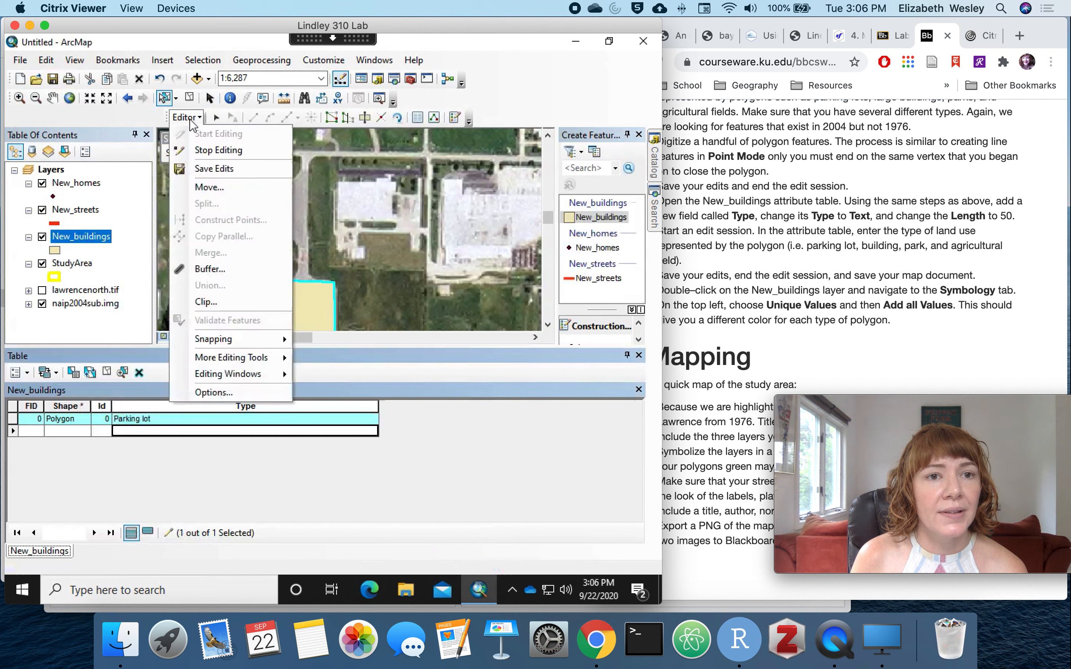
Enlarge the map view and begin outlining a New_buildings polygon, placing three corners around the building
{"action": "left_click", "coordinate": [140, 170]}
{"action": "left_click_drag", "start_coordinate": [492, 346], "coordinate": [513, 487]}
{"action": "left_click", "coordinate": [600, 217]}
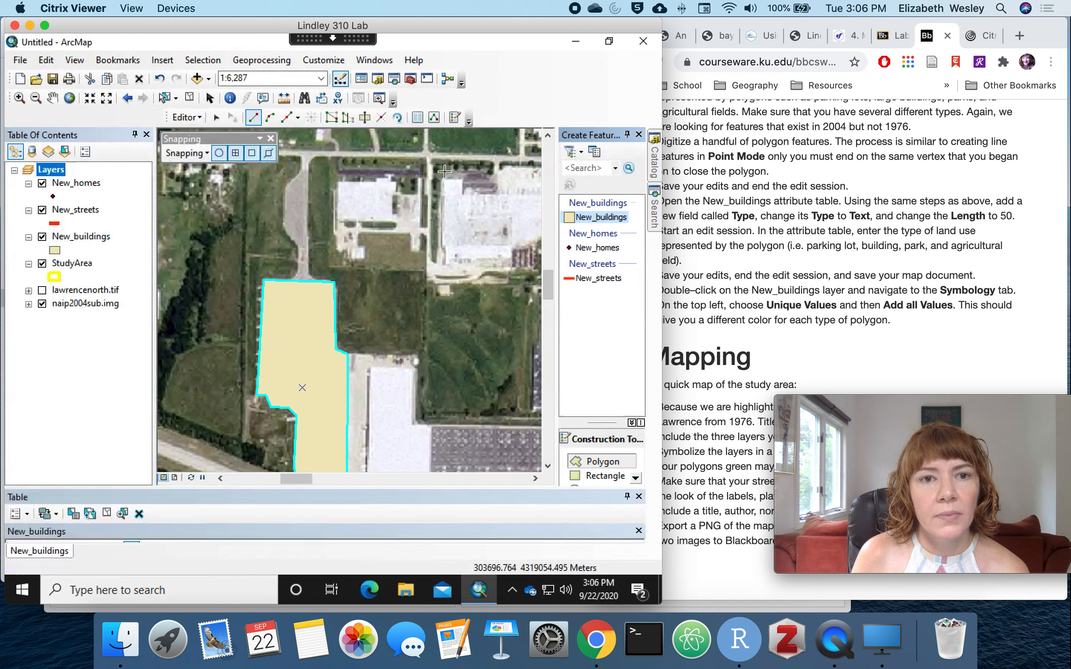
{"action": "left_click", "coordinate": [338, 182]}
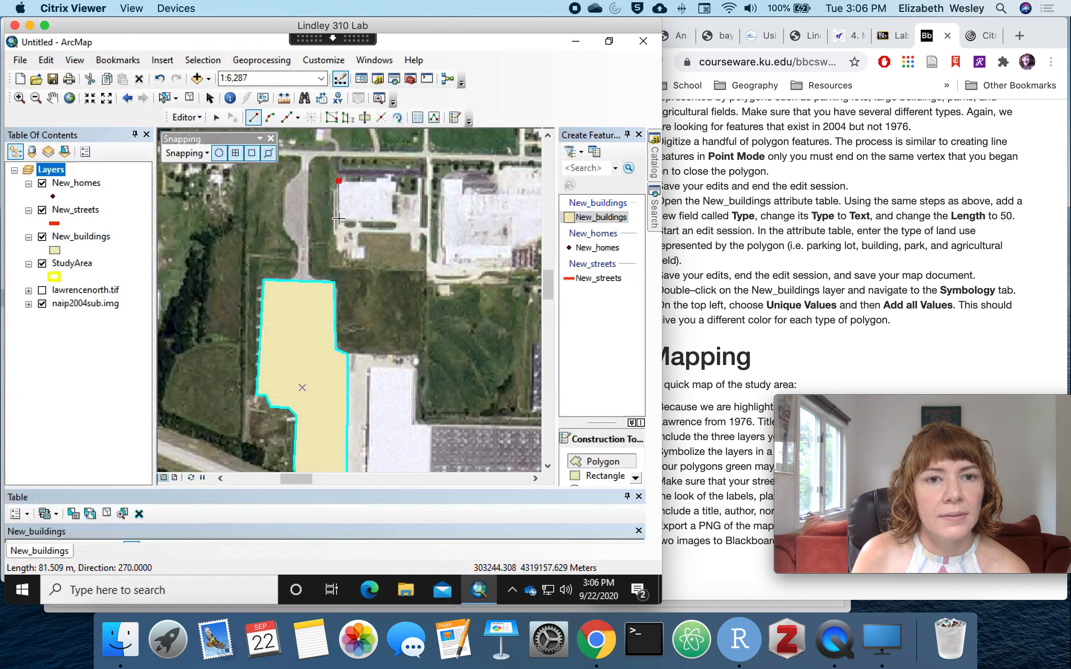
{"action": "left_click", "coordinate": [339, 219]}
{"action": "left_click", "coordinate": [397, 219]}
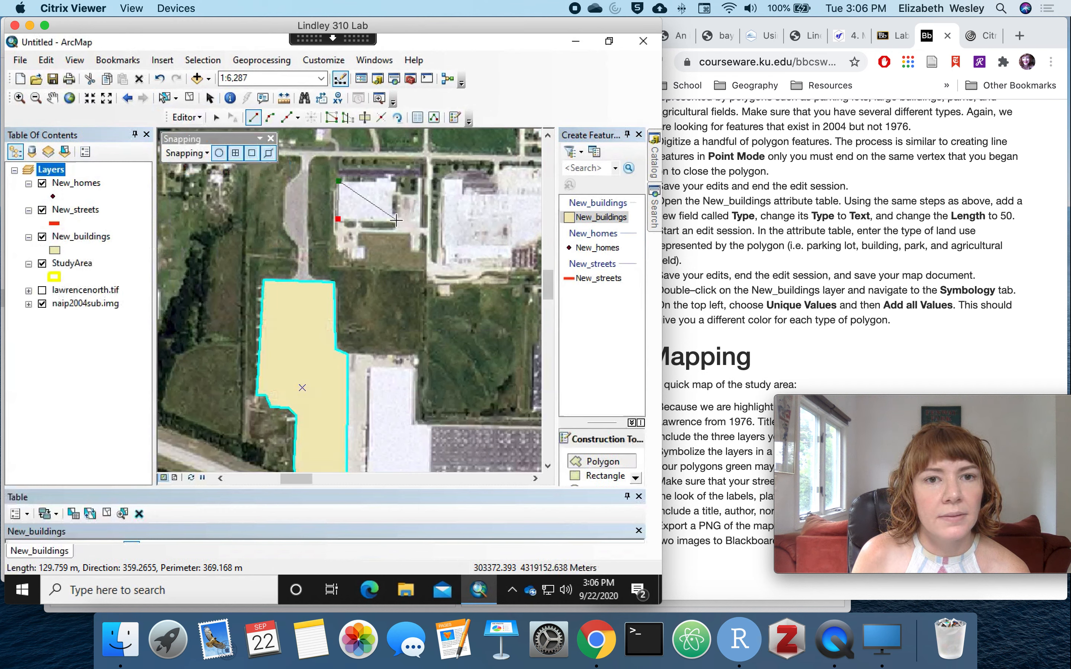
Finish the building polygon, set its Type to Building, and save the edits
{"action": "double_click", "coordinate": [396, 182]}
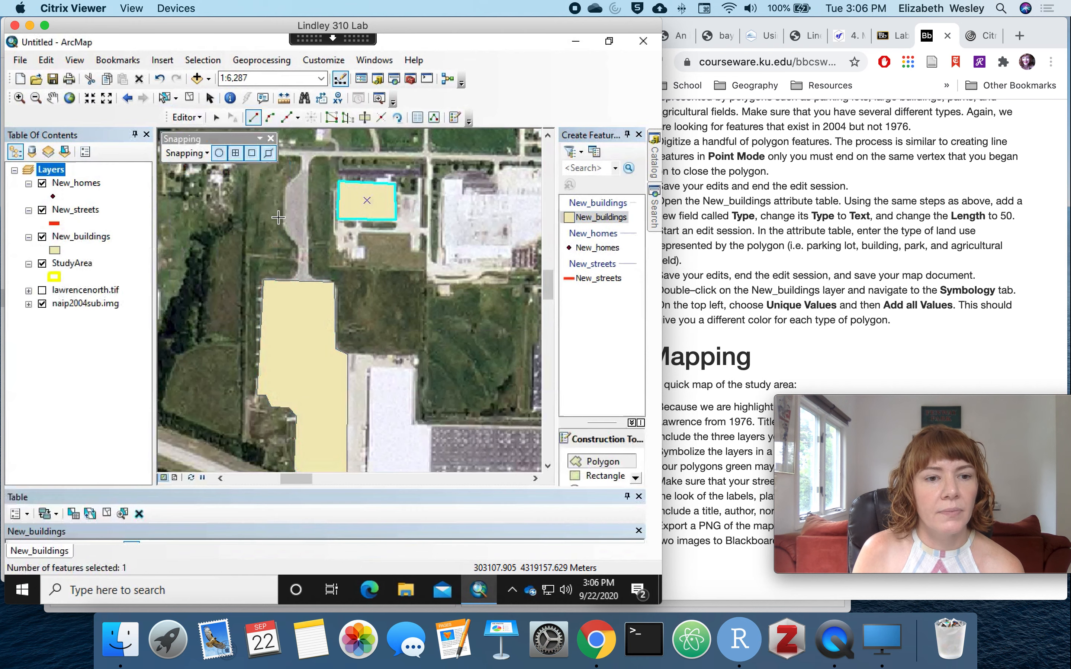
{"action": "left_click_drag", "start_coordinate": [257, 486], "coordinate": [256, 417]}
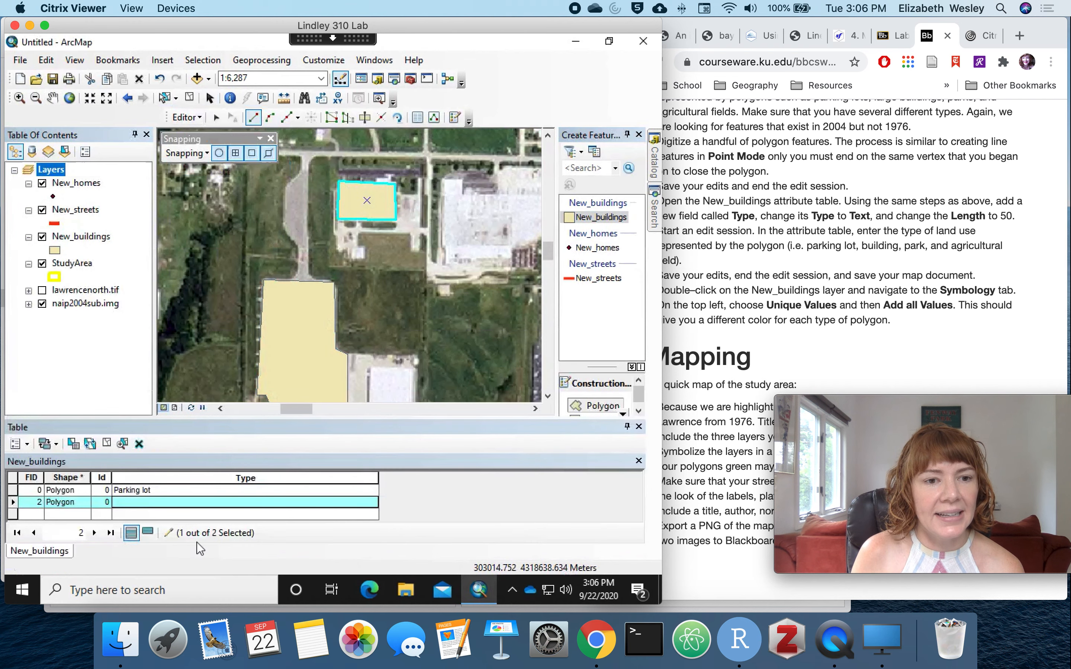
{"action": "left_click", "coordinate": [226, 505]}
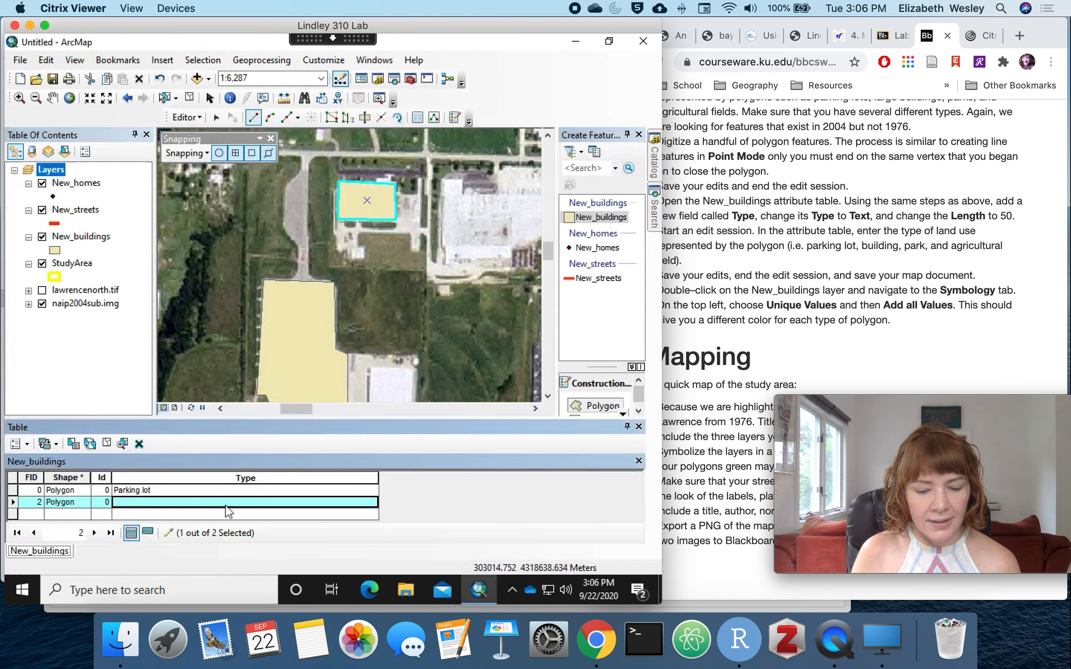
{"action": "left_click", "coordinate": [226, 504]}
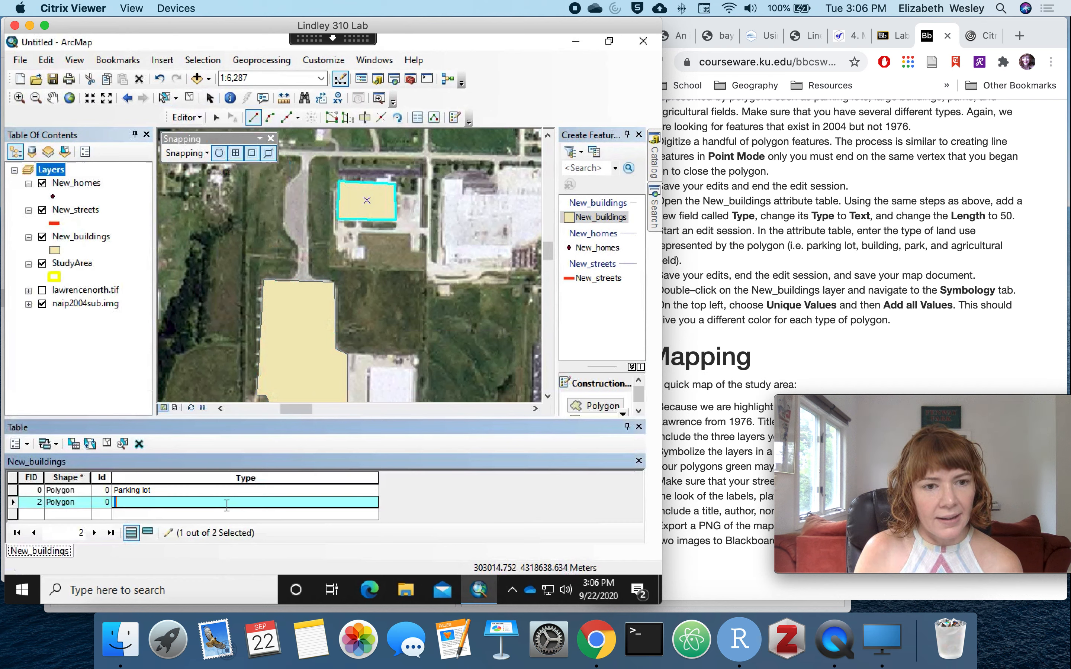
{"action": "type", "text": "Bu"}
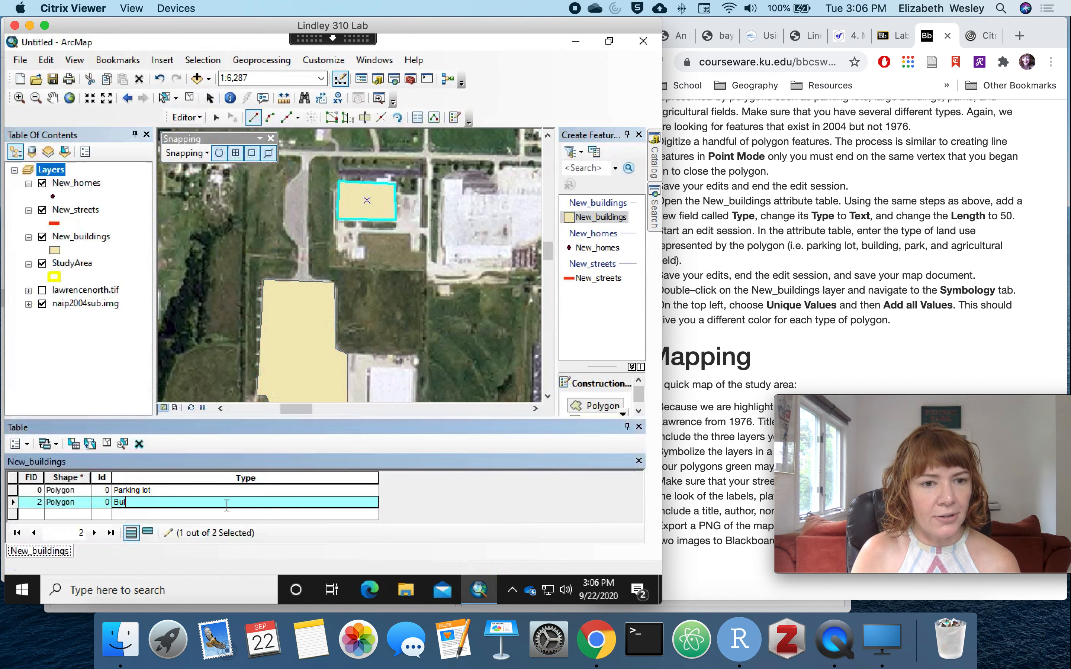
{"action": "type", "text": "ild"}
{"action": "key", "text": "Return"}
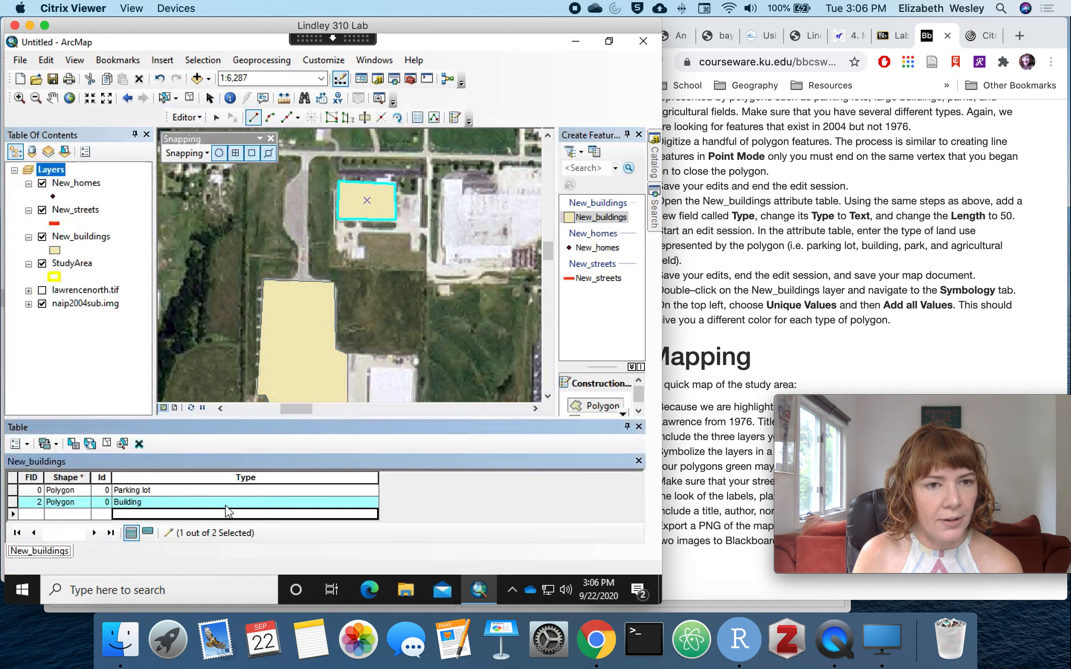
{"action": "left_click", "coordinate": [181, 117]}
{"action": "left_click", "coordinate": [206, 172]}
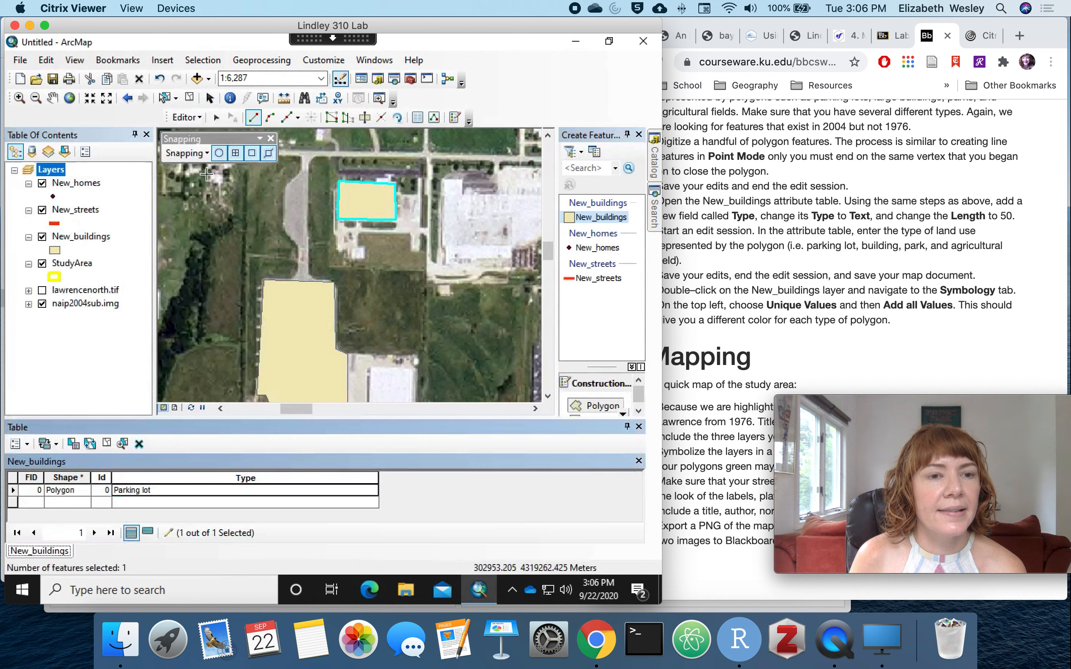
Symbolize New_buildings with unique values of the Type field, adding all values (Building, Parking lot)
{"action": "double_click", "coordinate": [85, 237]}
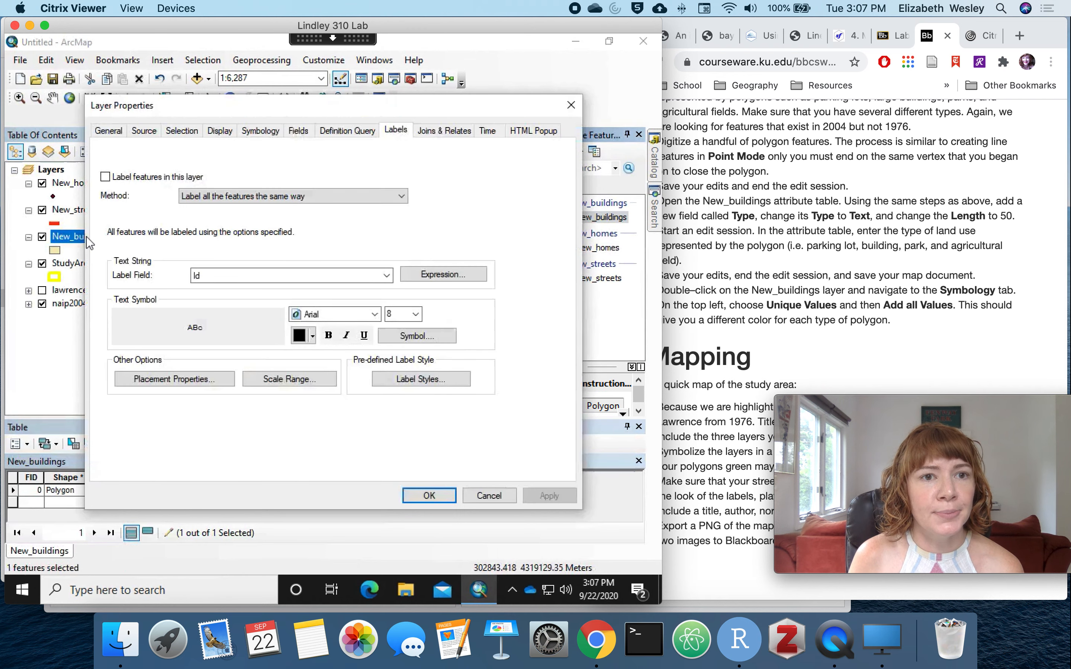
{"action": "left_click", "coordinate": [266, 132]}
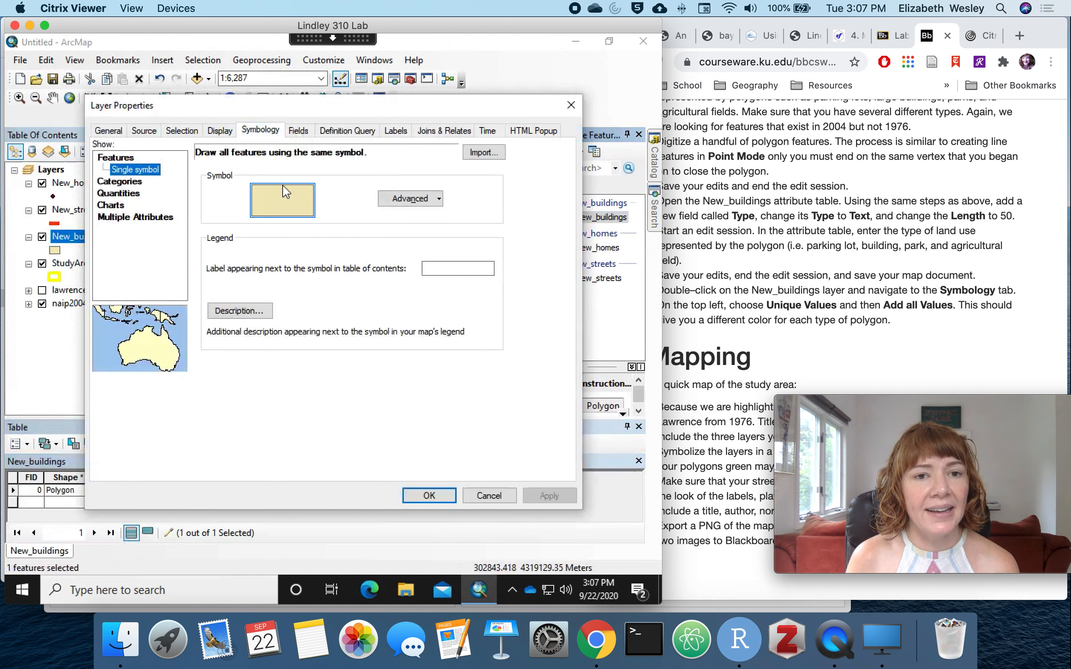
{"action": "left_click", "coordinate": [132, 182]}
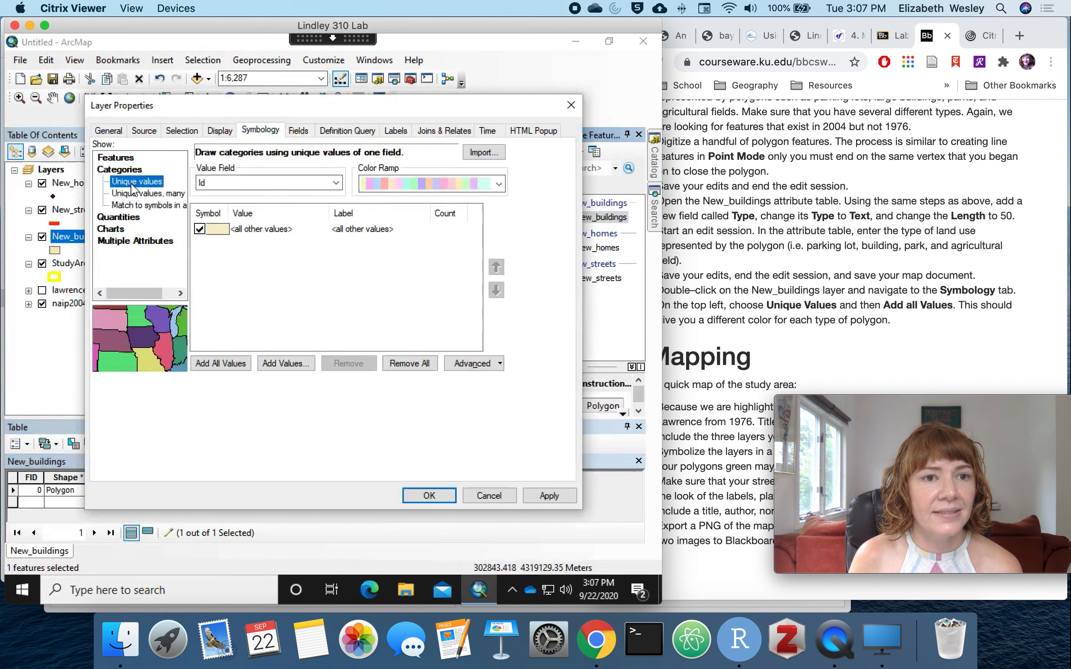
{"action": "left_click", "coordinate": [343, 186]}
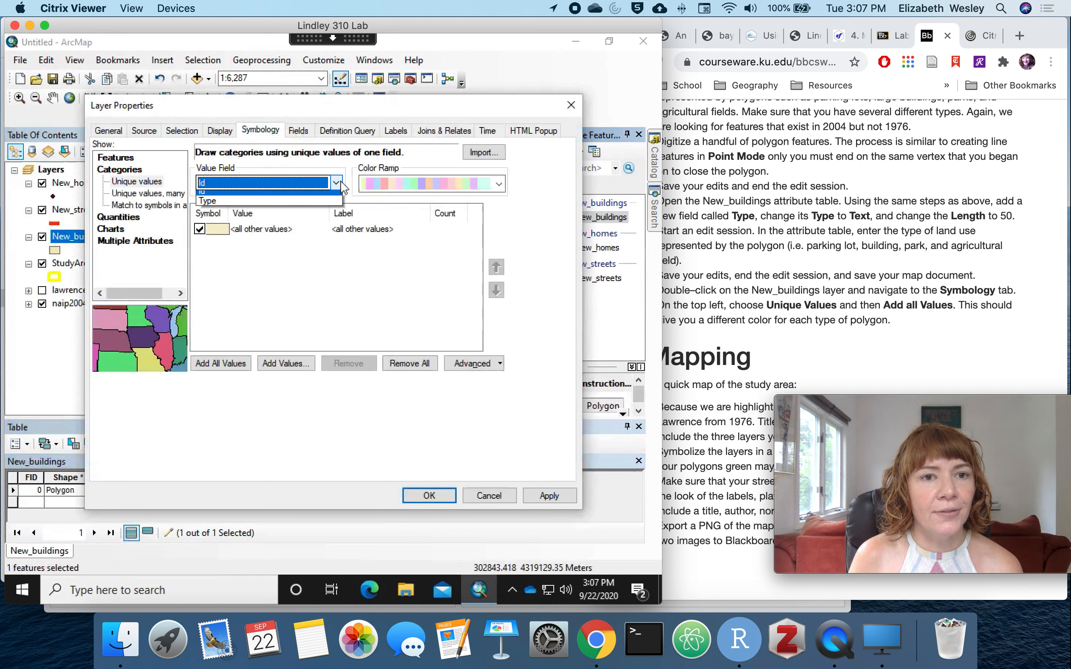
{"action": "left_click", "coordinate": [210, 205]}
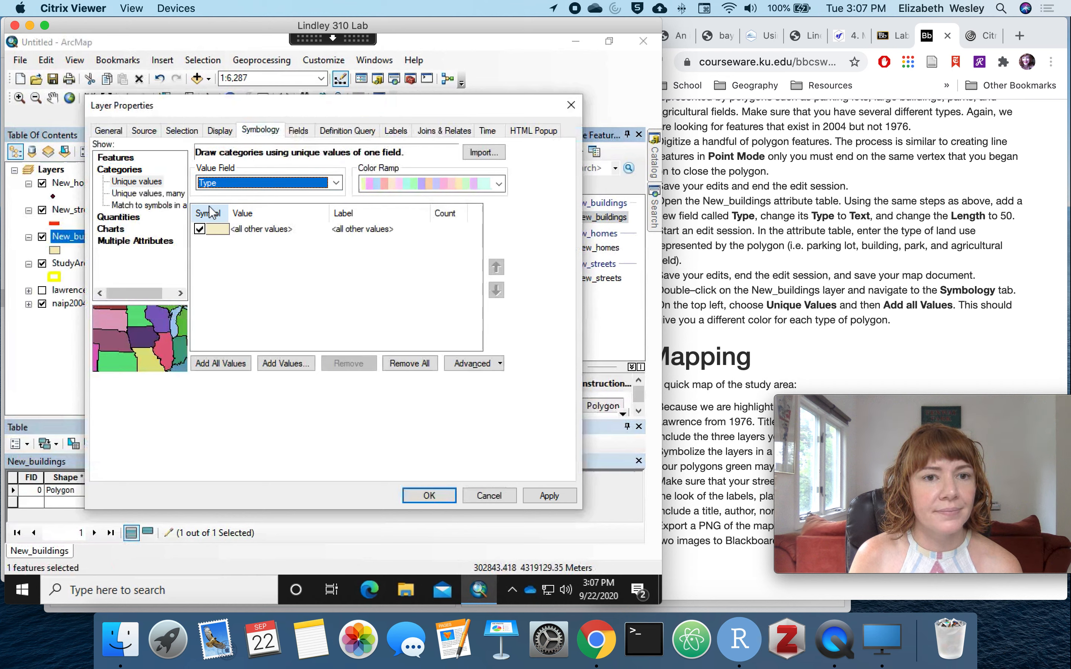
{"action": "left_click", "coordinate": [240, 366]}
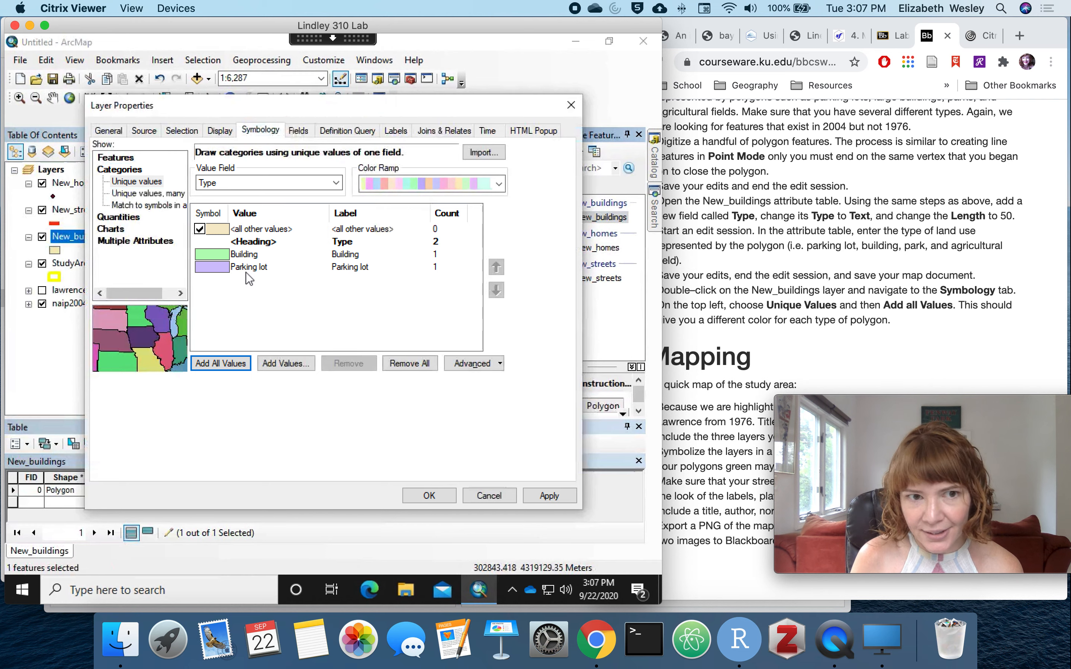
{"action": "left_click", "coordinate": [441, 496]}
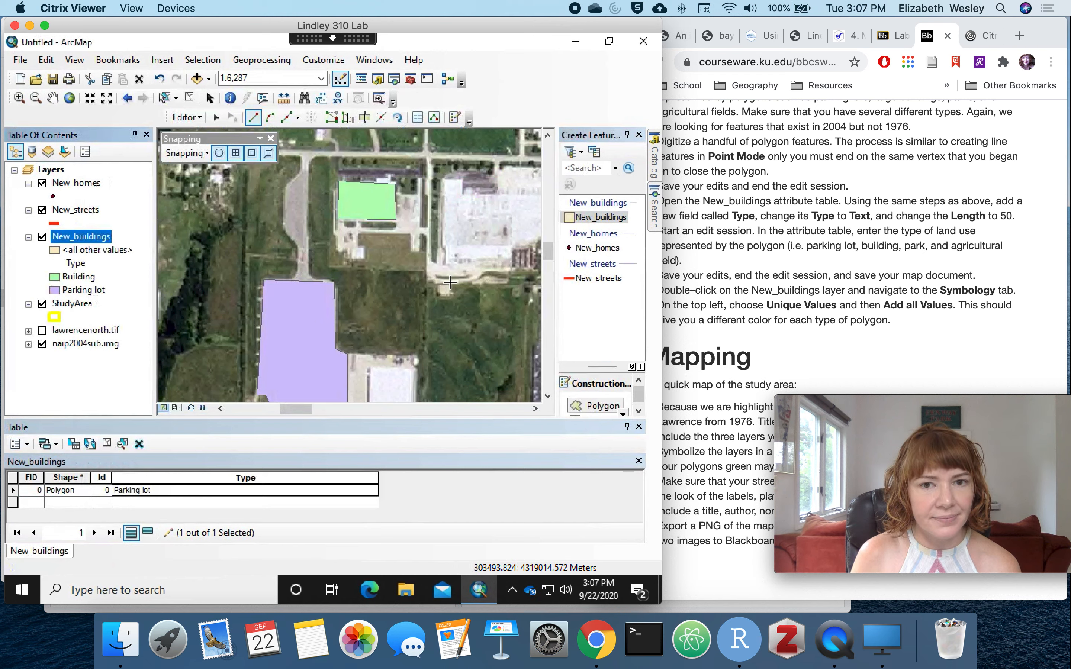
Check the lab instructions, then turn on the 1976 lawrencenorth.tif image beneath the building polygons
{"action": "left_click", "coordinate": [549, 396]}
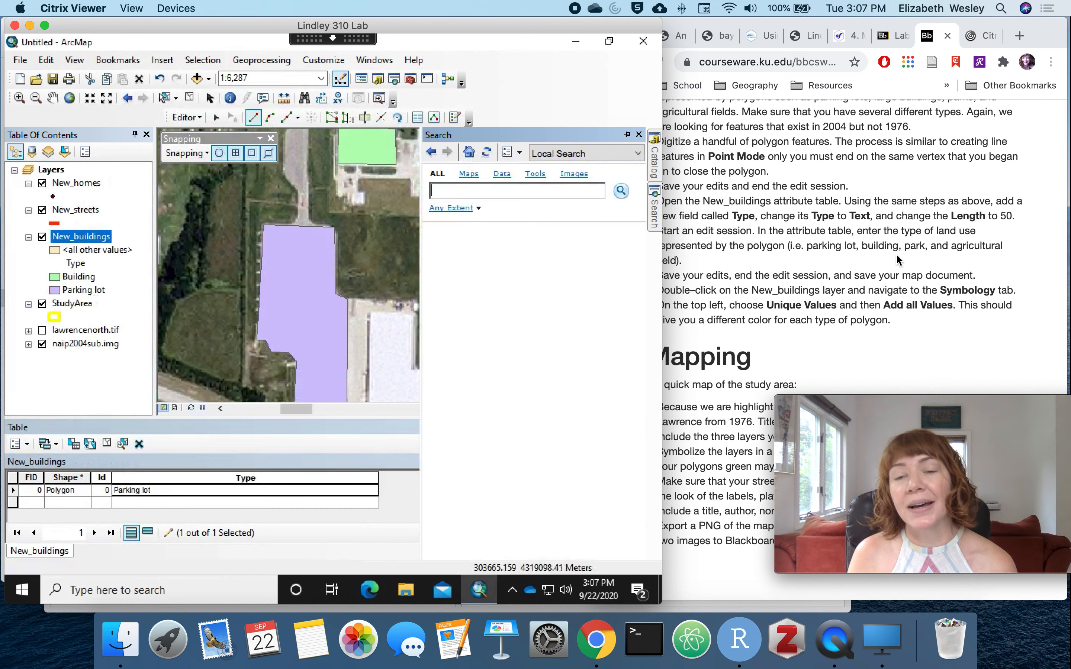
{"action": "left_click", "coordinate": [901, 265]}
{"action": "scroll", "coordinate": [902, 273], "scroll_direction": "down", "scroll_amount": 3}
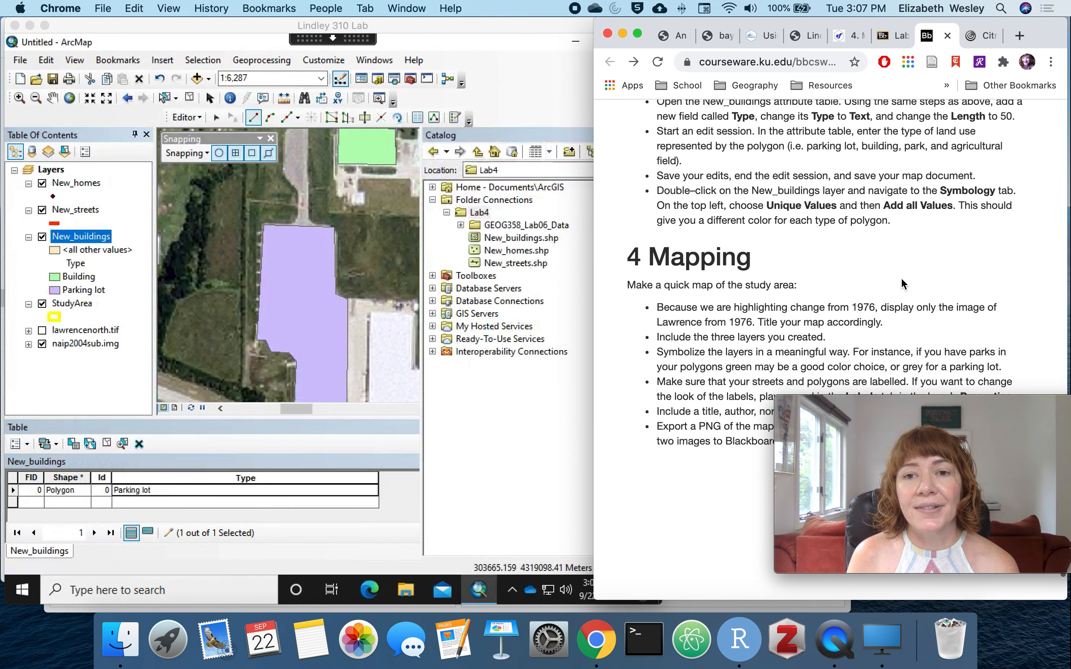
{"action": "scroll", "coordinate": [899, 283], "scroll_direction": "down", "scroll_amount": 3}
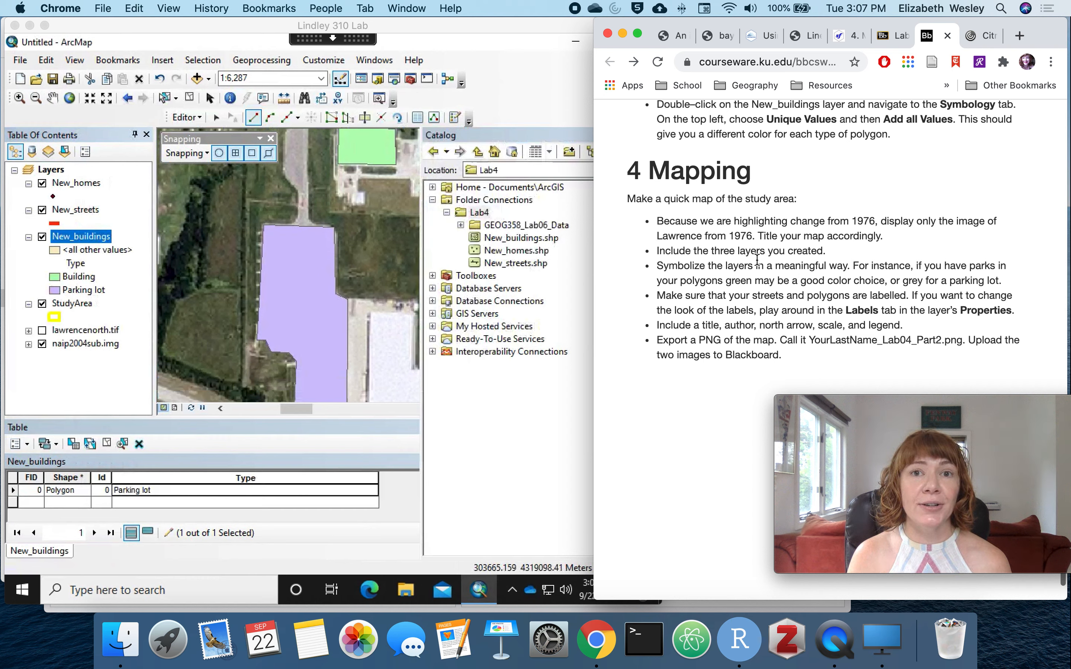
{"action": "left_click", "coordinate": [43, 334]}
{"action": "left_click", "coordinate": [42, 330]}
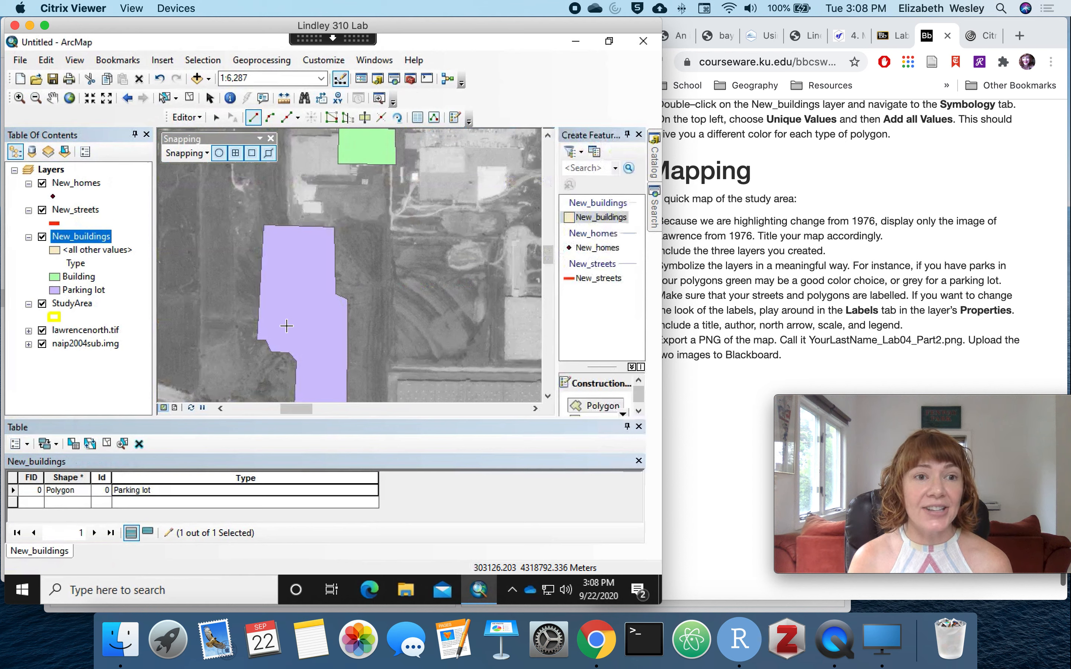
Rename the New_buildings layer to 'New buildings' by removing the underscore
{"action": "left_click", "coordinate": [76, 241]}
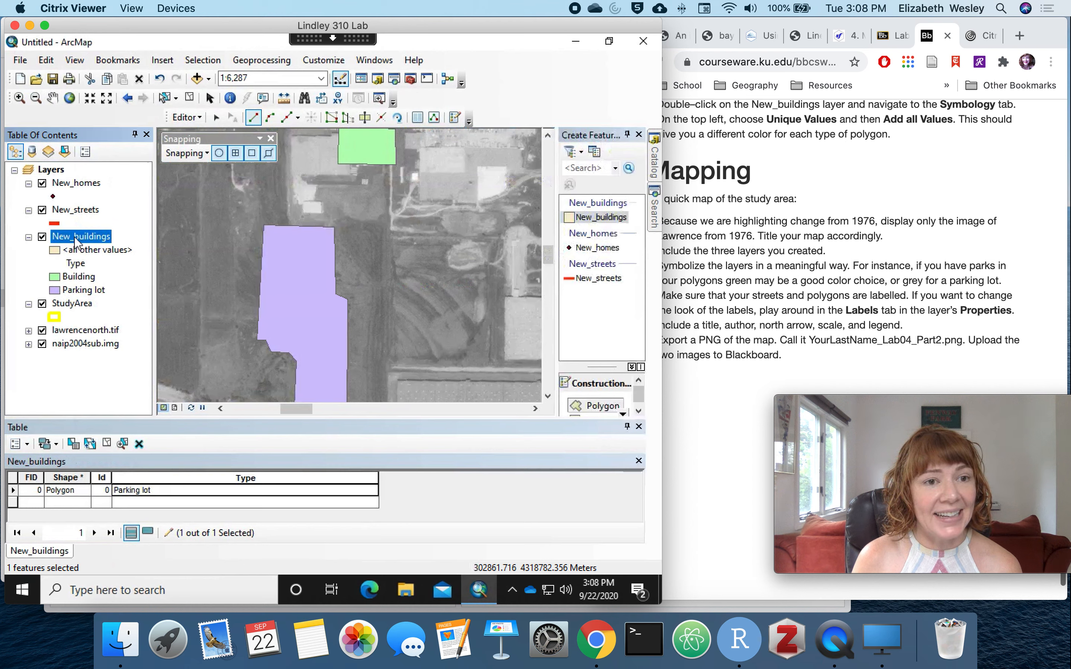
{"action": "left_click", "coordinate": [76, 241]}
{"action": "left_click", "coordinate": [75, 239]}
{"action": "key", "text": "BackSpace"}
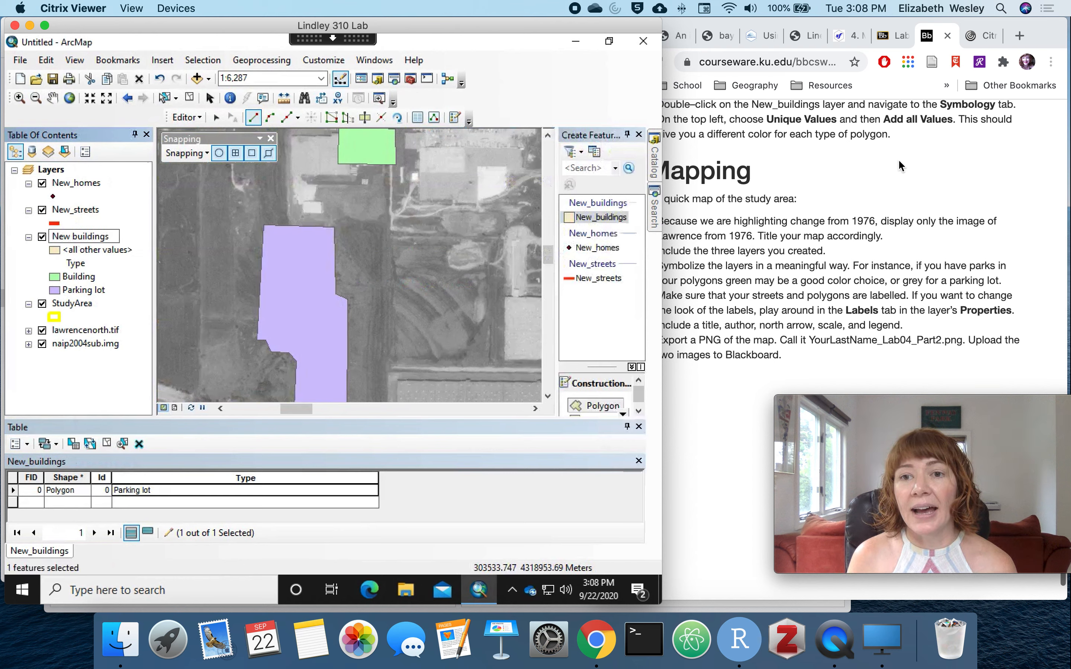
{"action": "key", "text": "Return"}
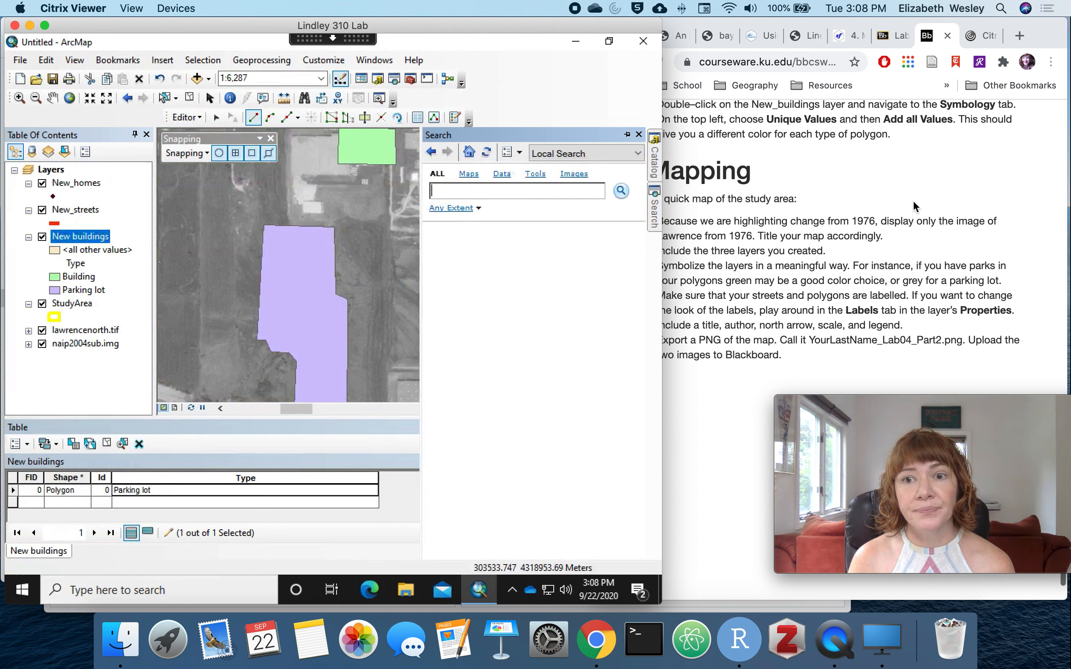
{"action": "scroll", "coordinate": [907, 205], "scroll_direction": "down", "scroll_amount": 3}
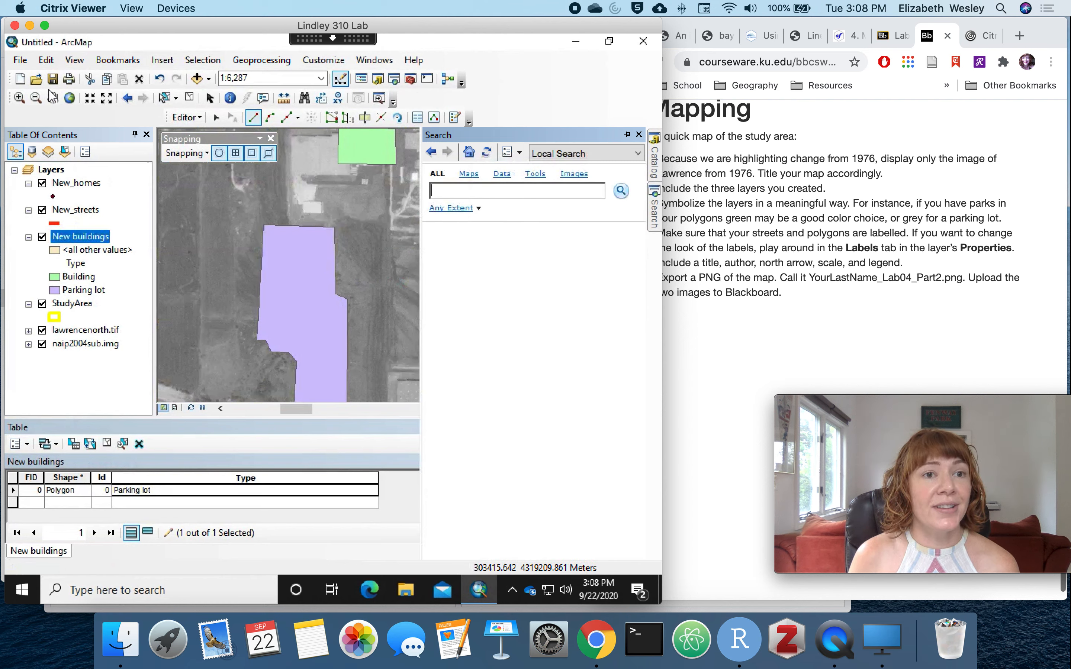
Save the map document for the first time, browsing to OneDrive > GEOG358_F2020 > Lab04
{"action": "left_click", "coordinate": [53, 79]}
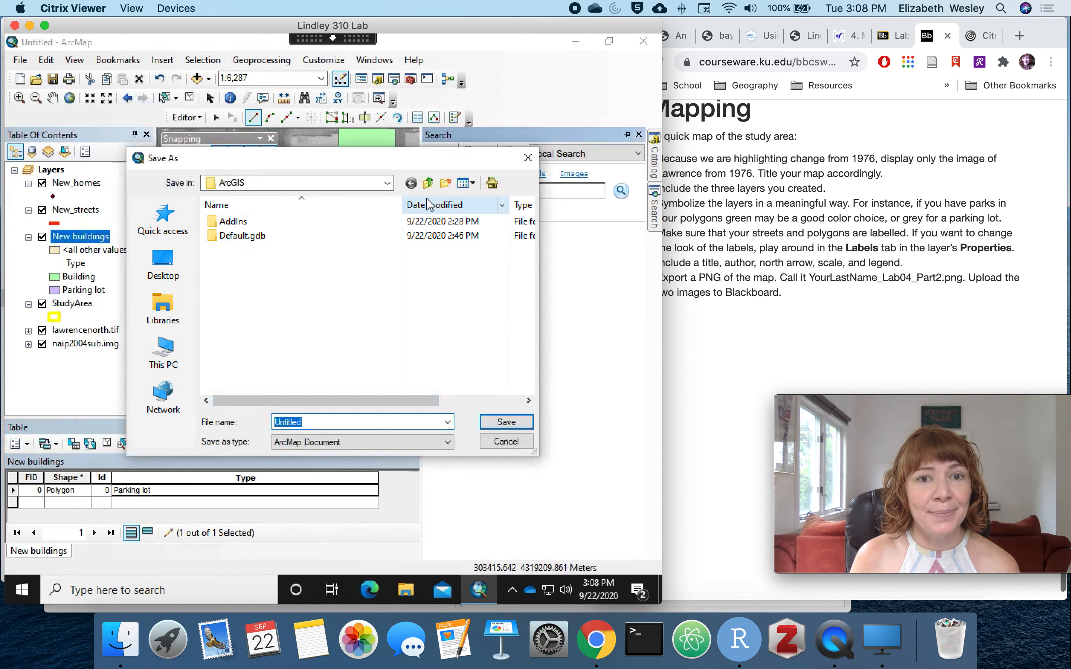
{"action": "left_click", "coordinate": [171, 357]}
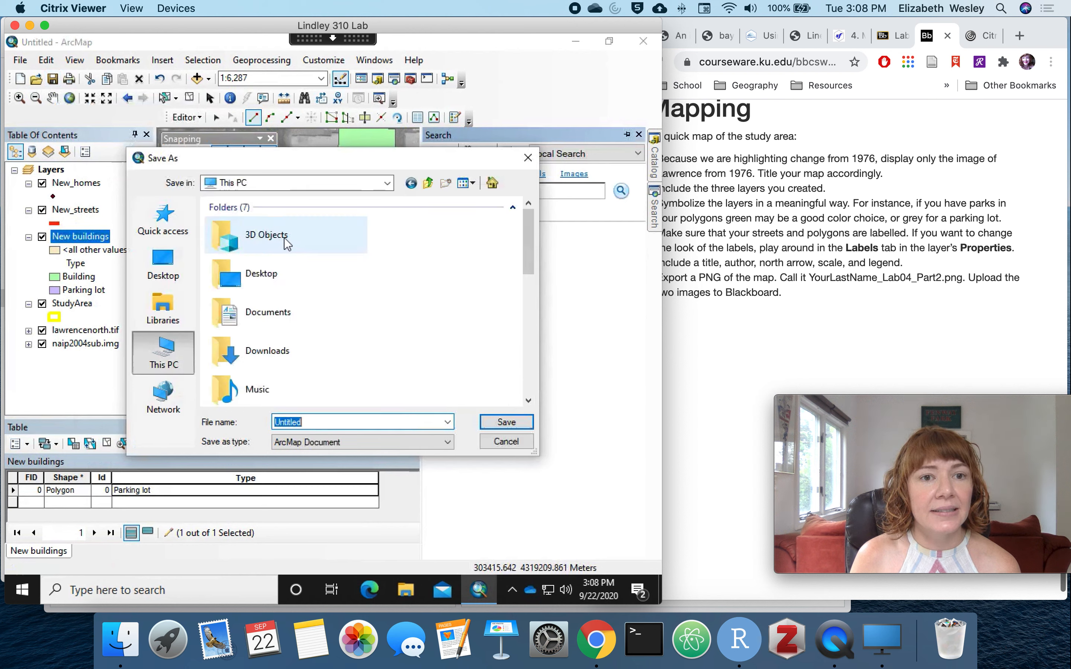
{"action": "scroll", "coordinate": [373, 318], "scroll_direction": "down", "scroll_amount": 5}
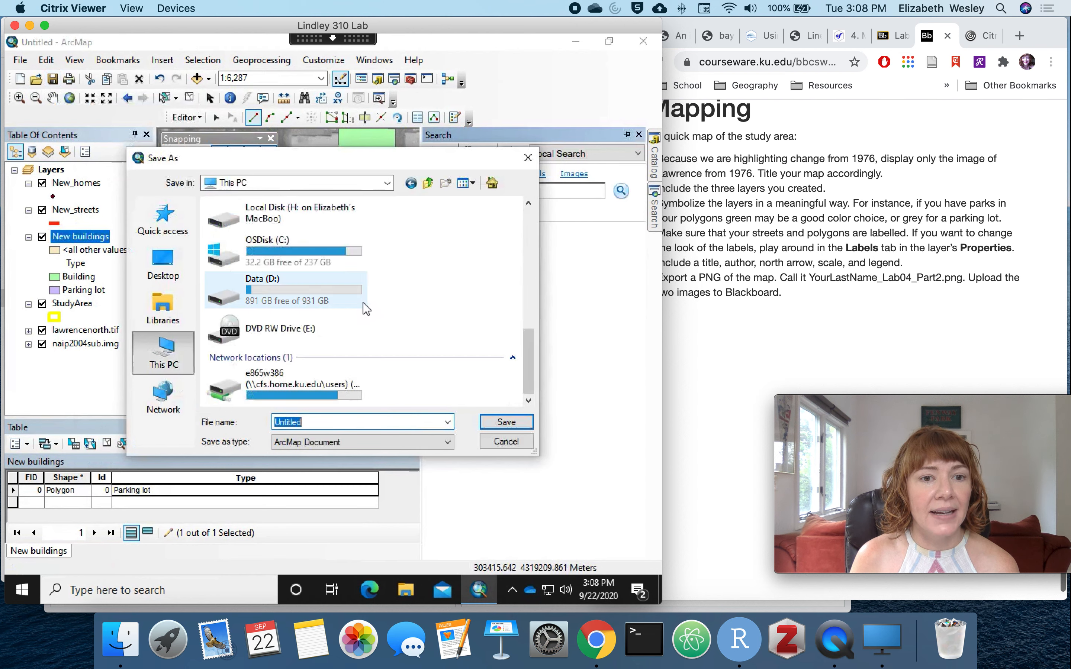
{"action": "scroll", "coordinate": [365, 309], "scroll_direction": "up", "scroll_amount": 5}
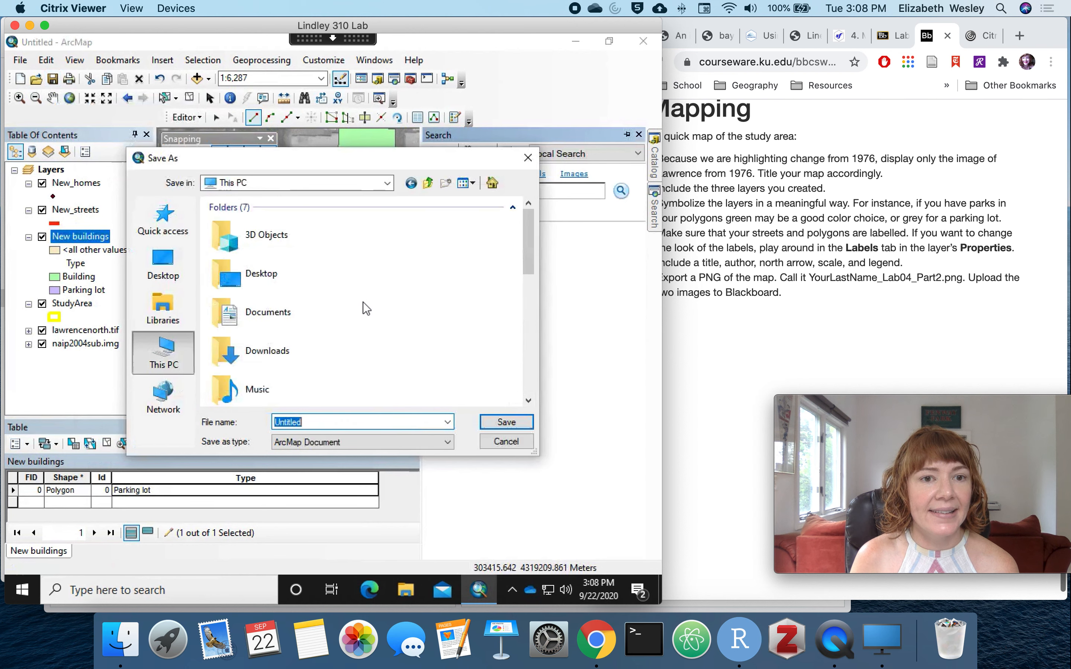
{"action": "left_click", "coordinate": [165, 316]}
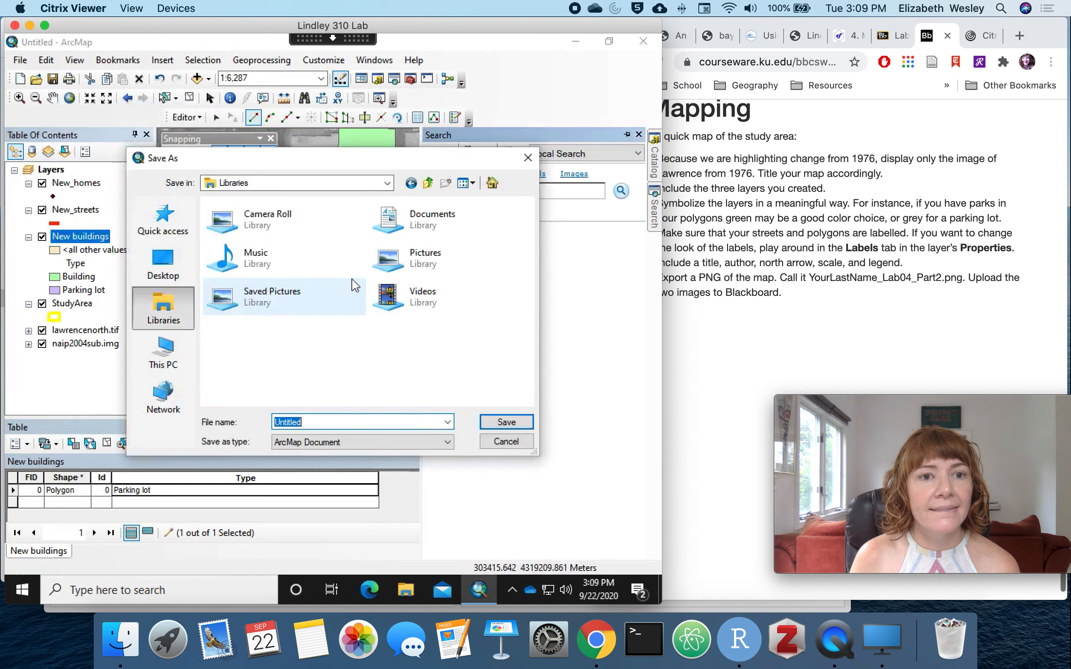
{"action": "left_click", "coordinate": [165, 268]}
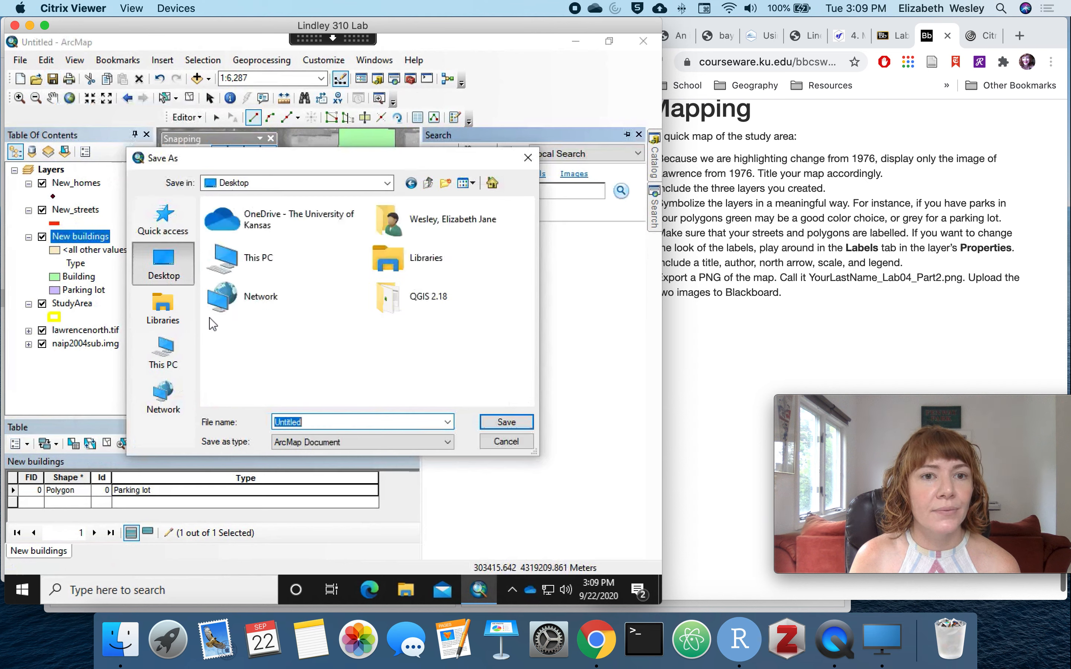
{"action": "double_click", "coordinate": [263, 219]}
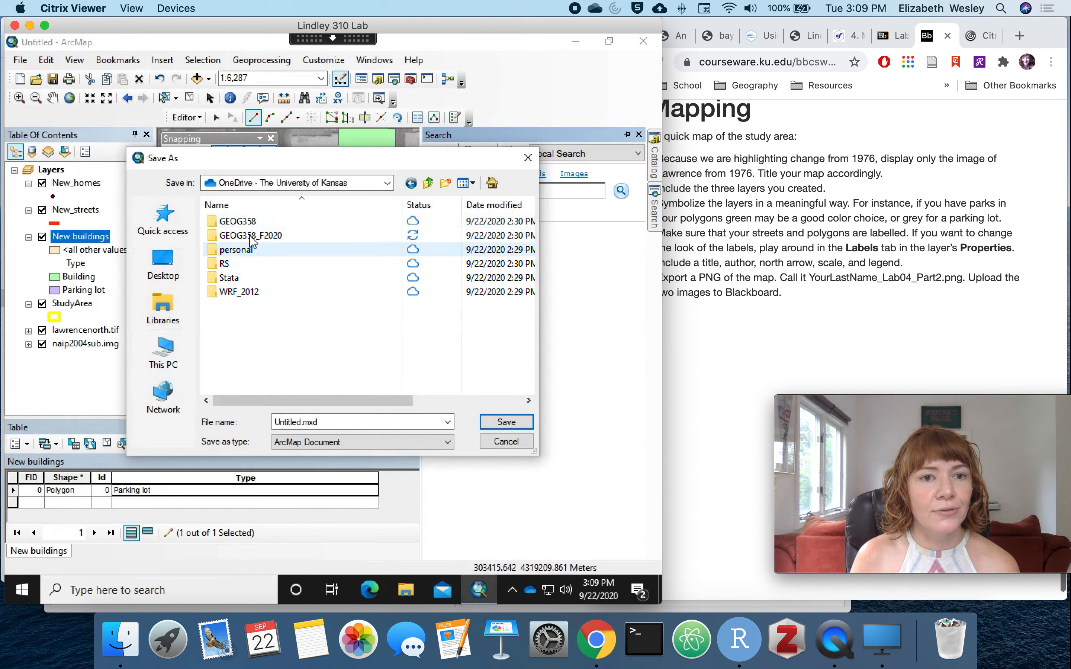
{"action": "double_click", "coordinate": [251, 237]}
{"action": "double_click", "coordinate": [260, 235]}
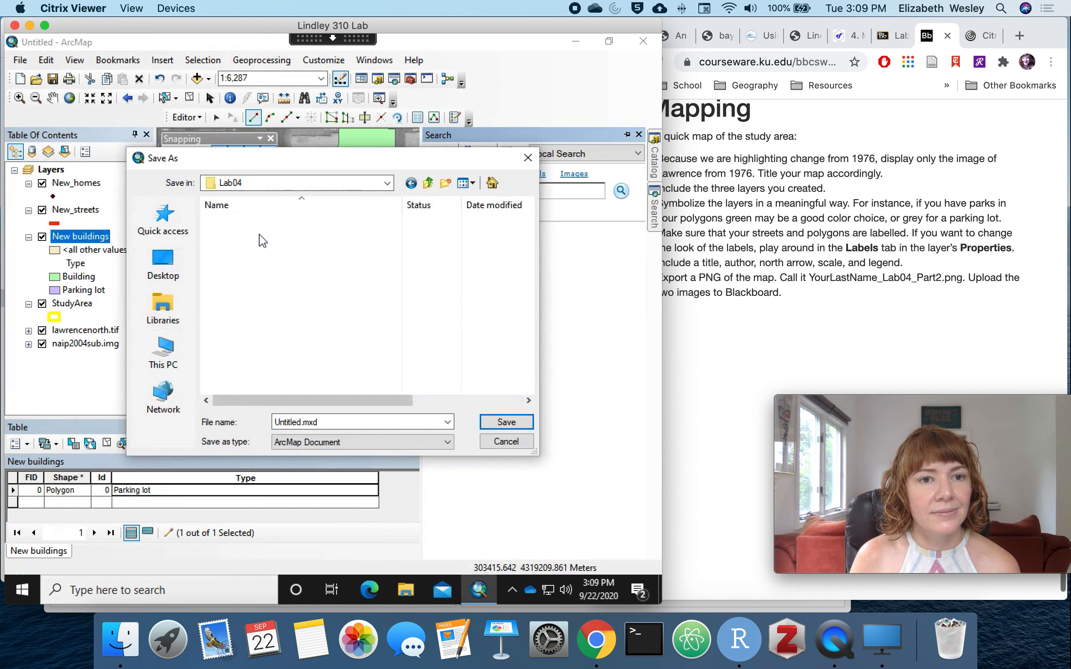
Name the map document with the student's surname plus '_lab0' and save it
{"action": "double_click", "coordinate": [294, 422]}
{"action": "type", "text": "W"}
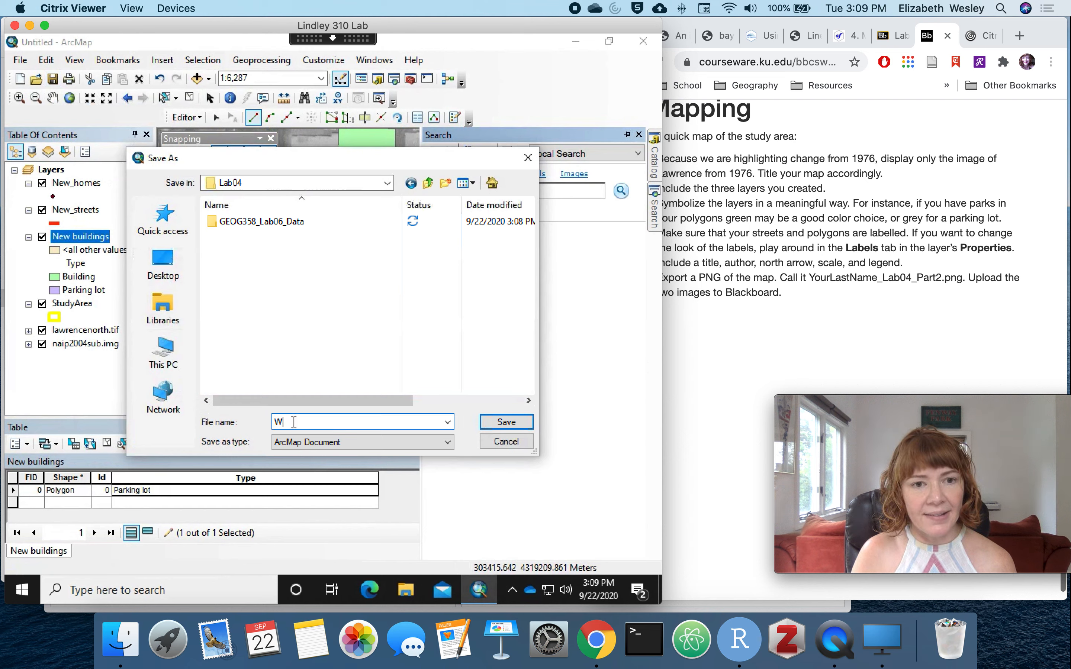
{"action": "type", "text": "esley_lab0"}
{"action": "key", "text": "Return"}
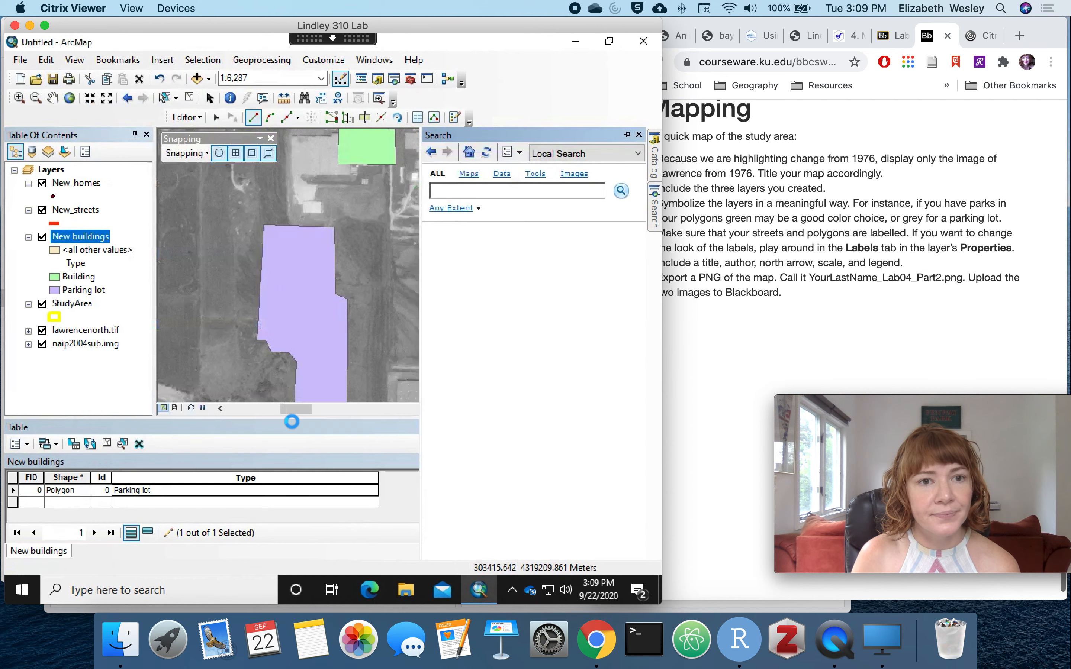
{"action": "left_click", "coordinate": [20, 61]}
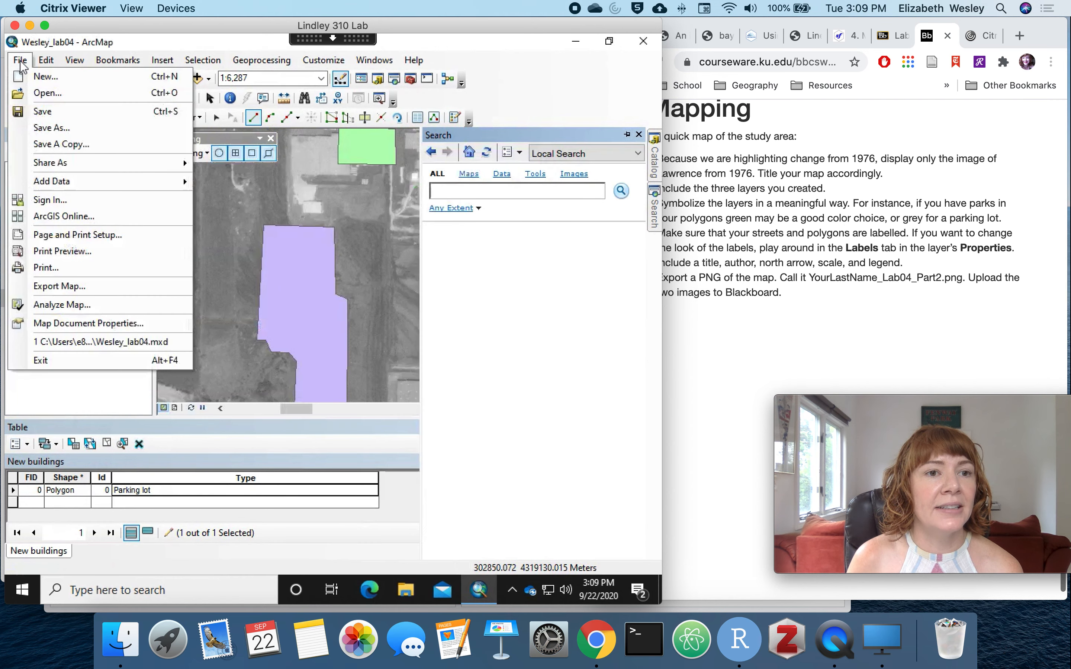
{"action": "left_click", "coordinate": [86, 288]}
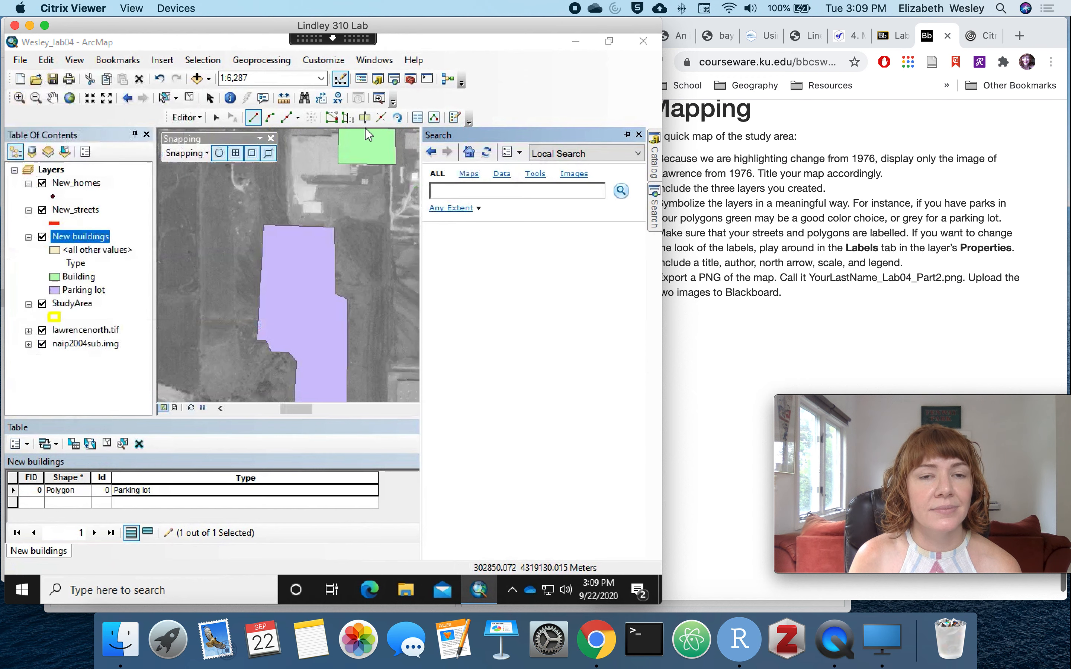
{"action": "left_click", "coordinate": [338, 330]}
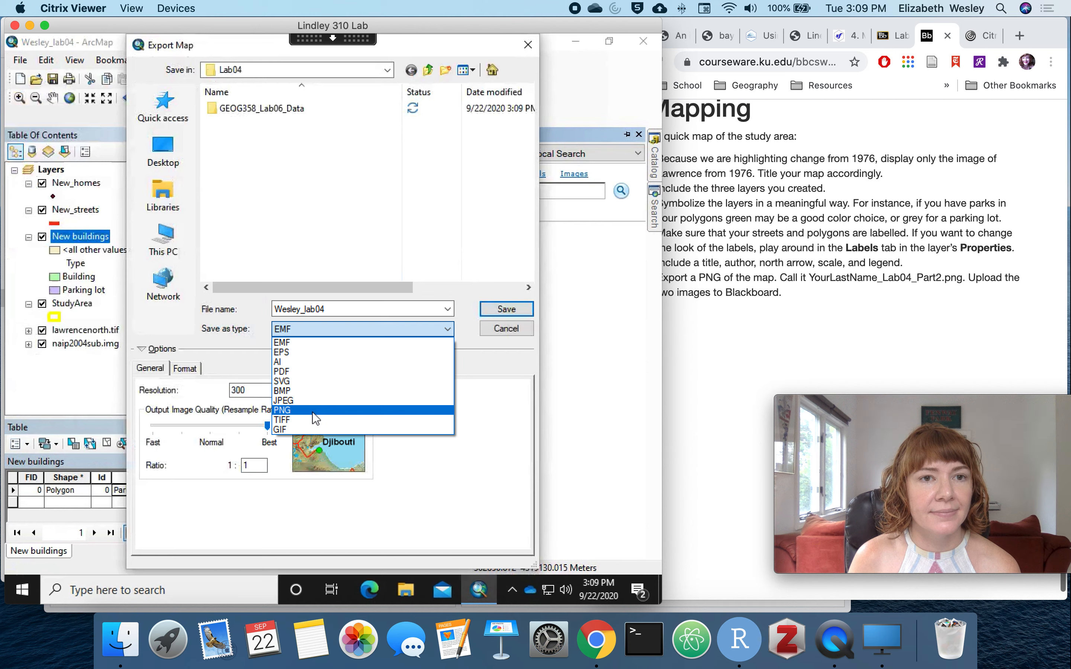
{"action": "left_click", "coordinate": [313, 411]}
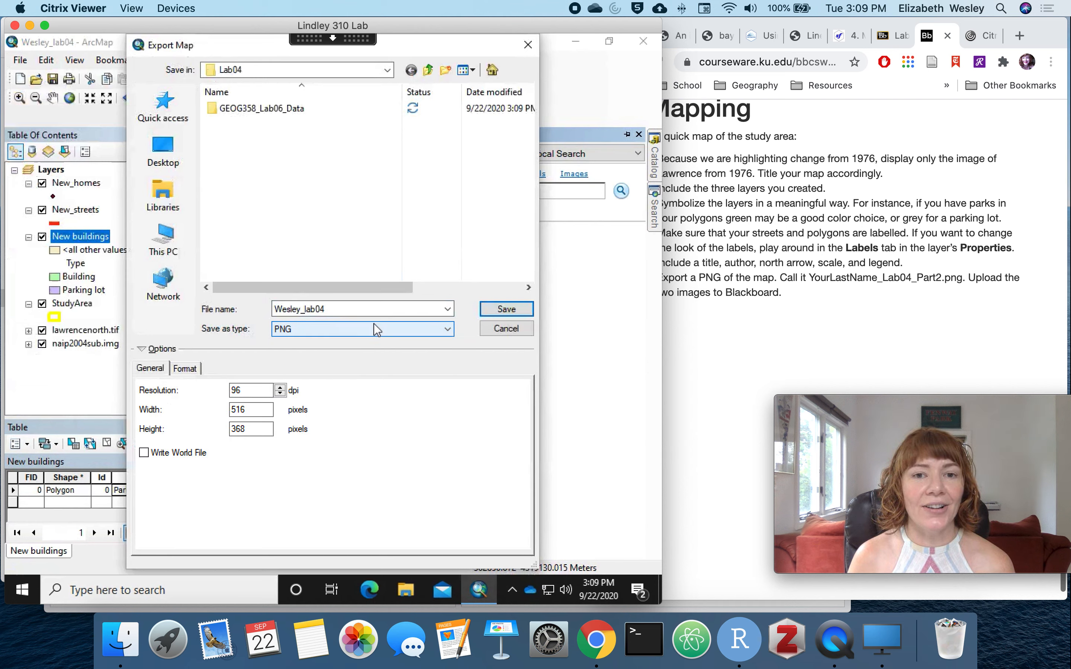
{"action": "left_click", "coordinate": [506, 329]}
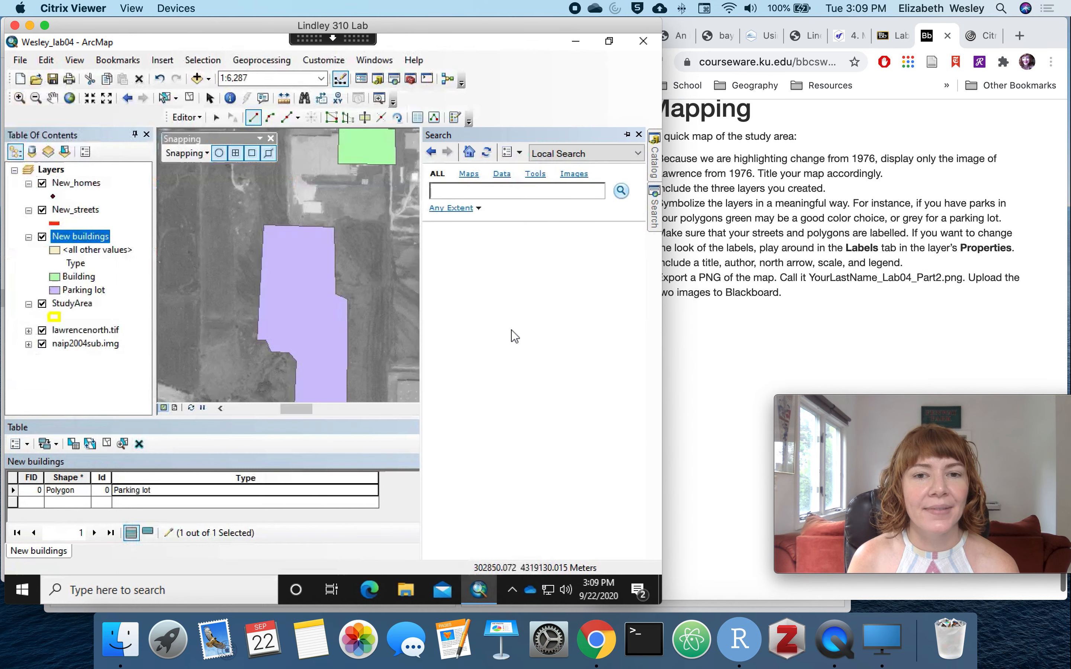